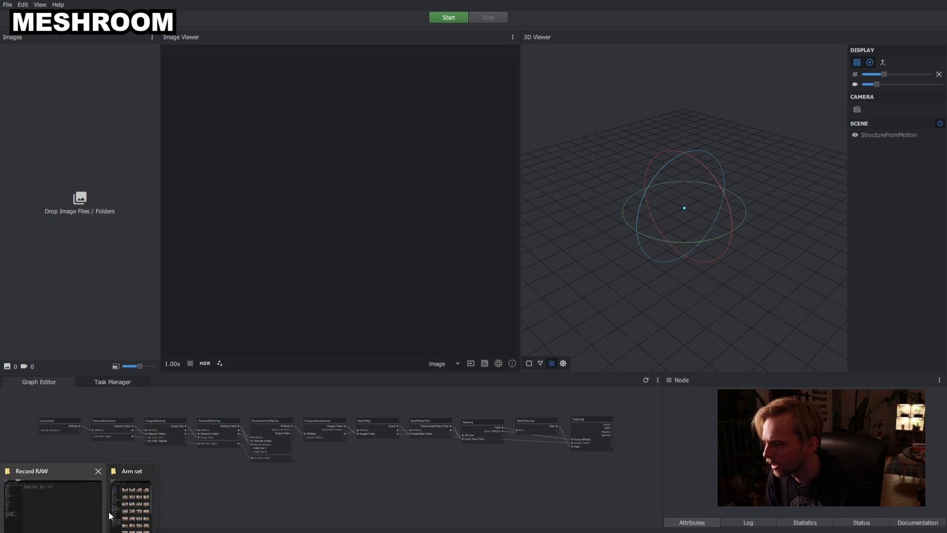
Import all 47 photos from the Arm set folder into the project's image list.
left_click(129, 498)
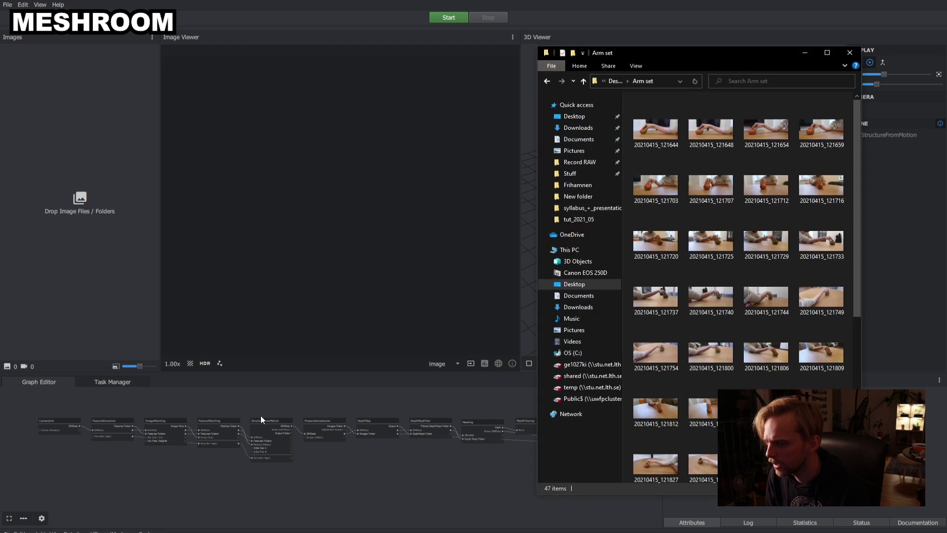
left_click(664, 144)
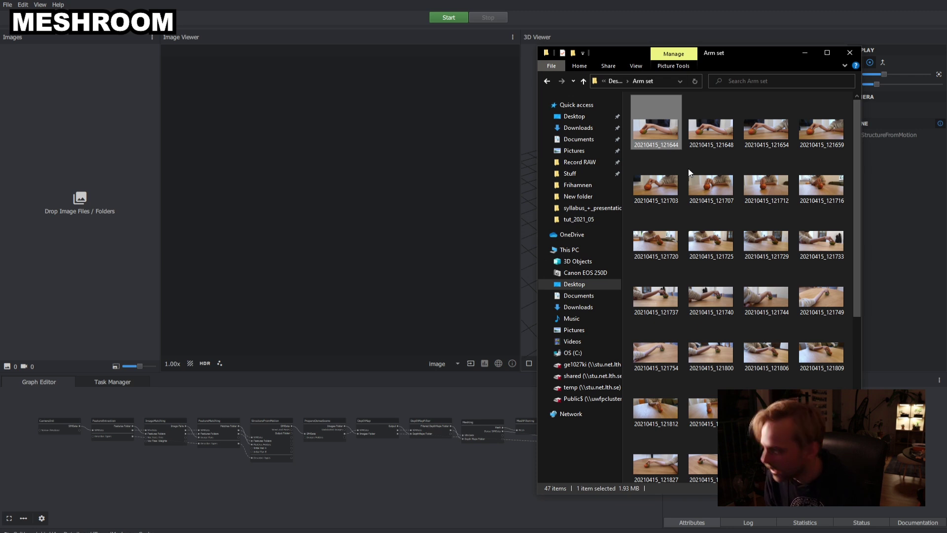
key("ctrl+a")
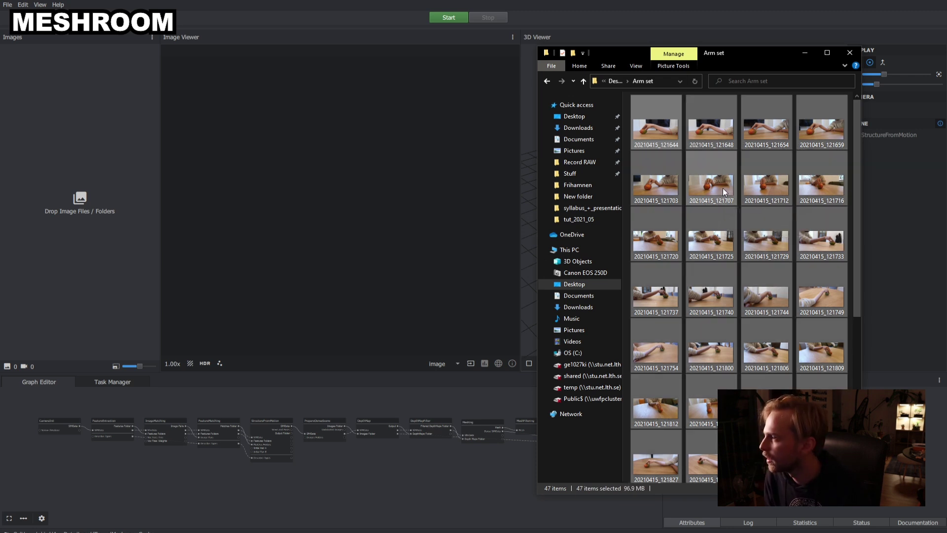
left_click_drag(657, 132, 108, 155)
left_click(239, 0)
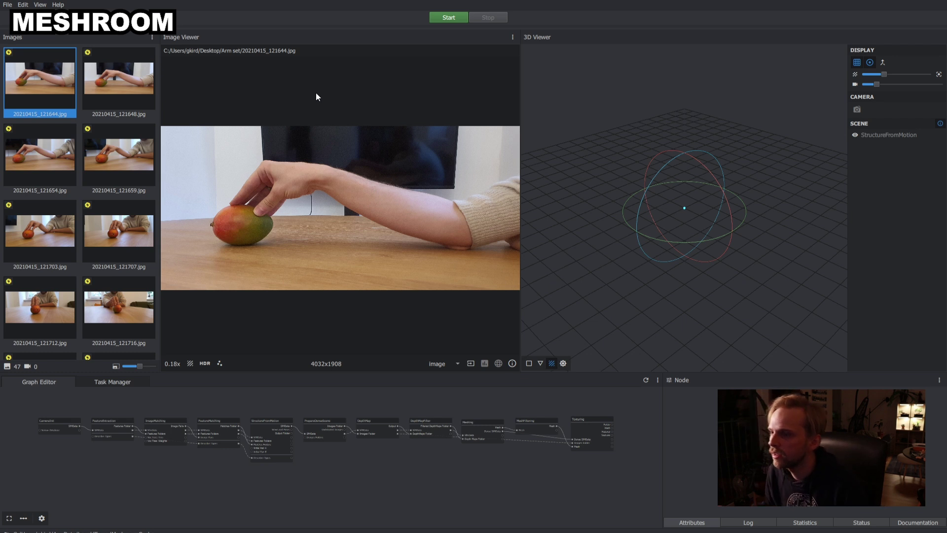
Look through the imported photos from 20210415_121648.jpg to 20210415_121733.jpg, checking how the viewing angle changes around the arm and mango.
left_click(111, 79)
left_click(103, 151)
left_click(57, 161)
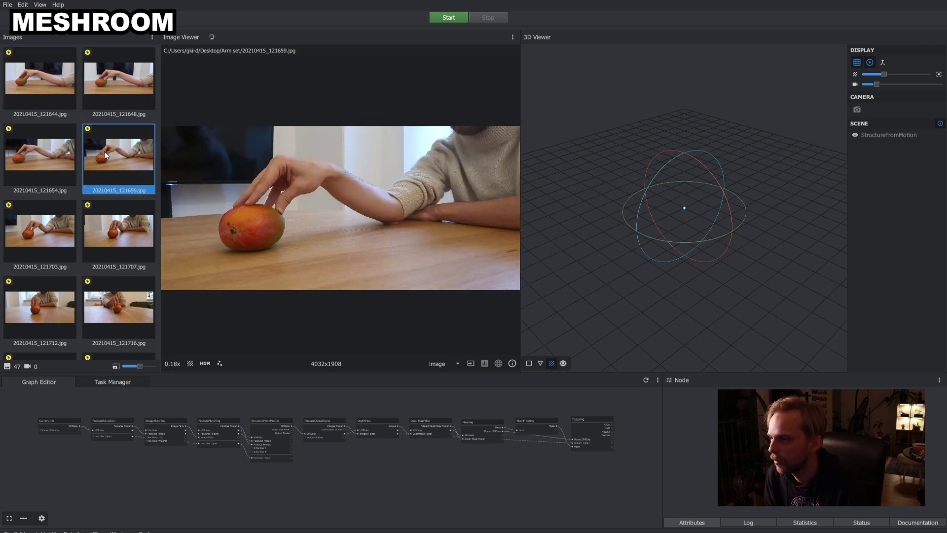
left_click(44, 241)
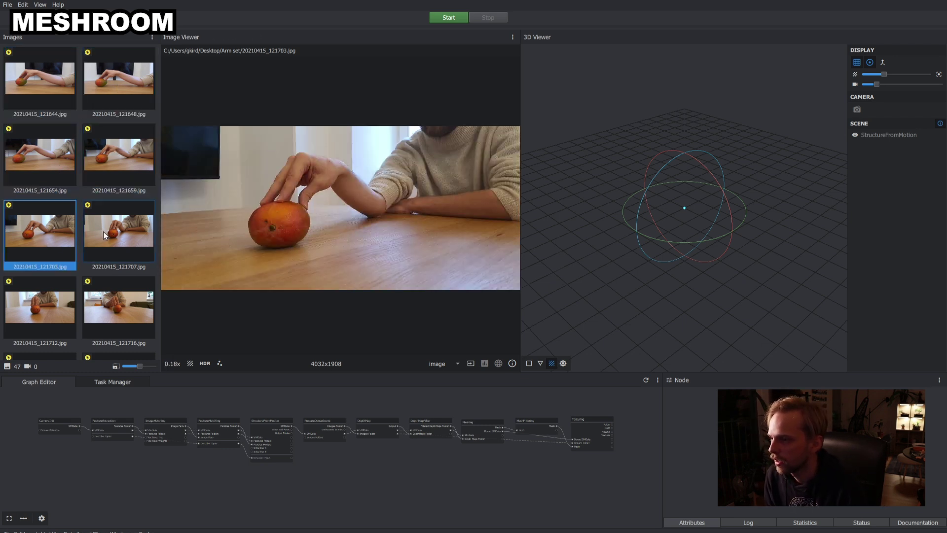
left_click(104, 233)
left_click(31, 307)
scroll(76, 267, "down", 5)
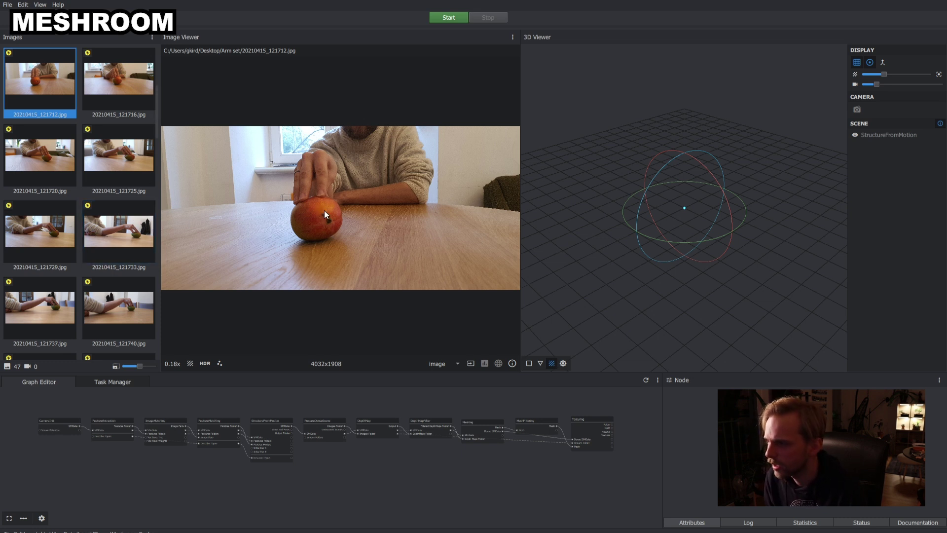
left_click(117, 227)
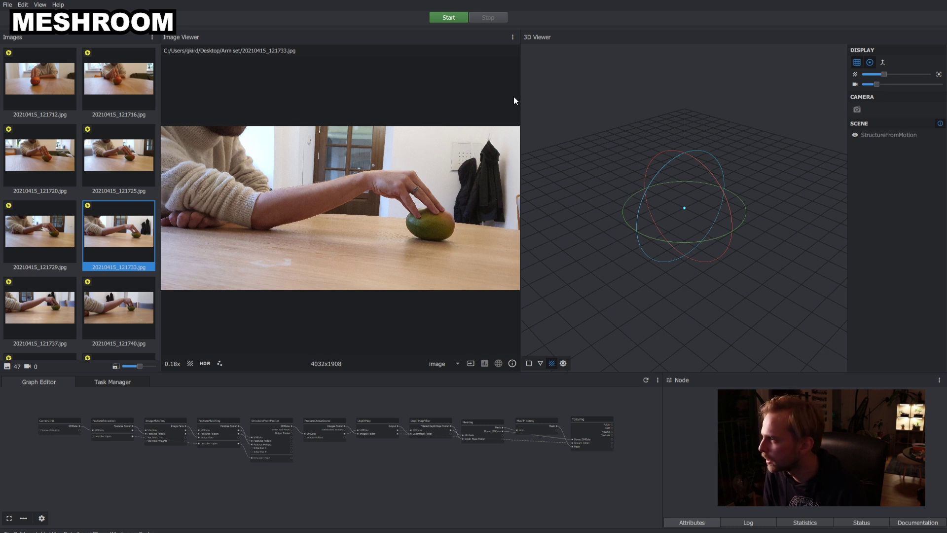
Widen the 3D Viewer by narrowing the Image Viewer, and fit the whole photo in the smaller Image Viewer.
left_click_drag(519, 95, 391, 105)
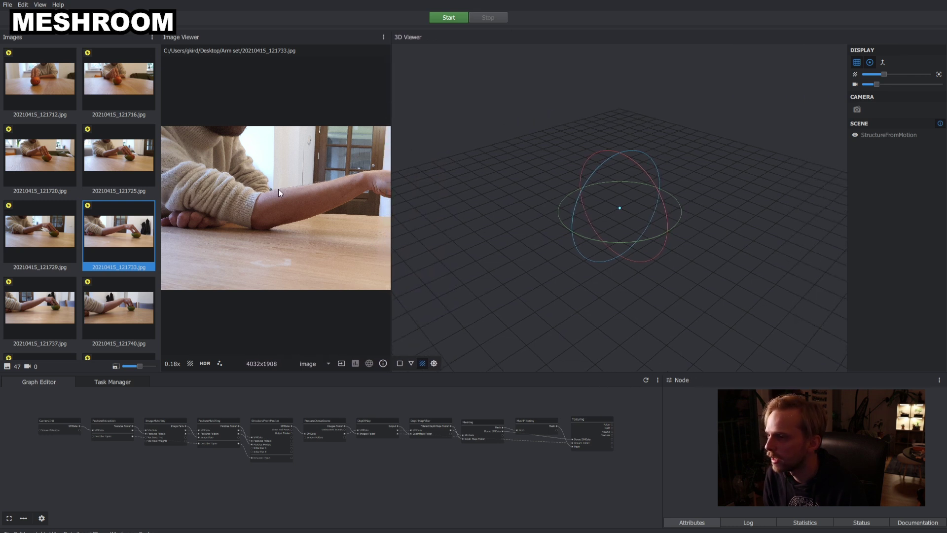
scroll(305, 214, "down", 5)
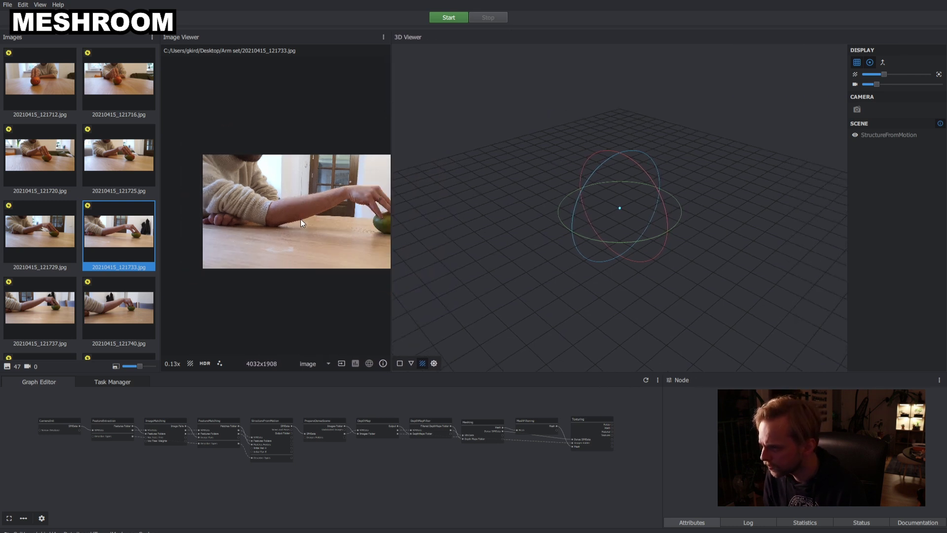
middle_click_drag(322, 184, 272, 199)
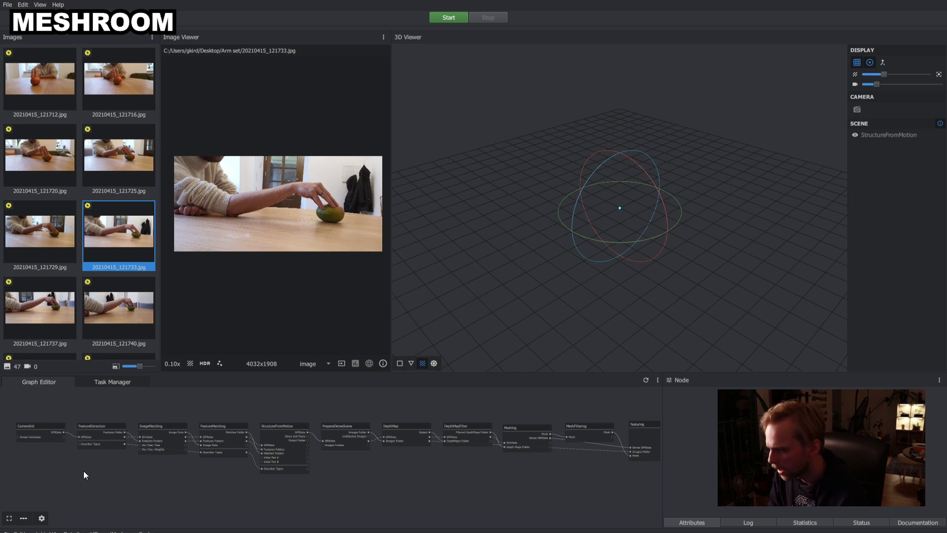
Look over the full set of imported photos and start computing the default photogrammetry pipeline.
left_click(152, 38)
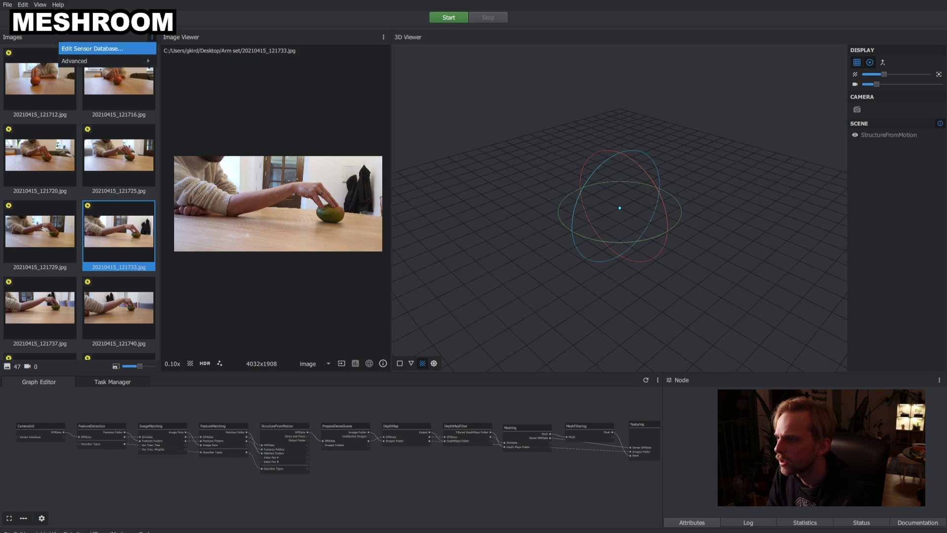
left_click(48, 85)
scroll(72, 228, "down", 10)
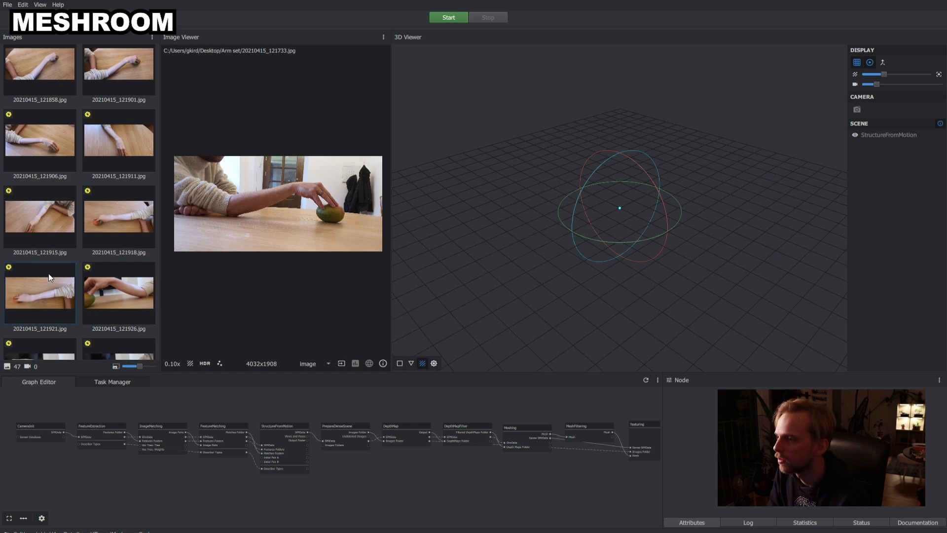
scroll(46, 275, "up", 8)
scroll(48, 279, "up", 10)
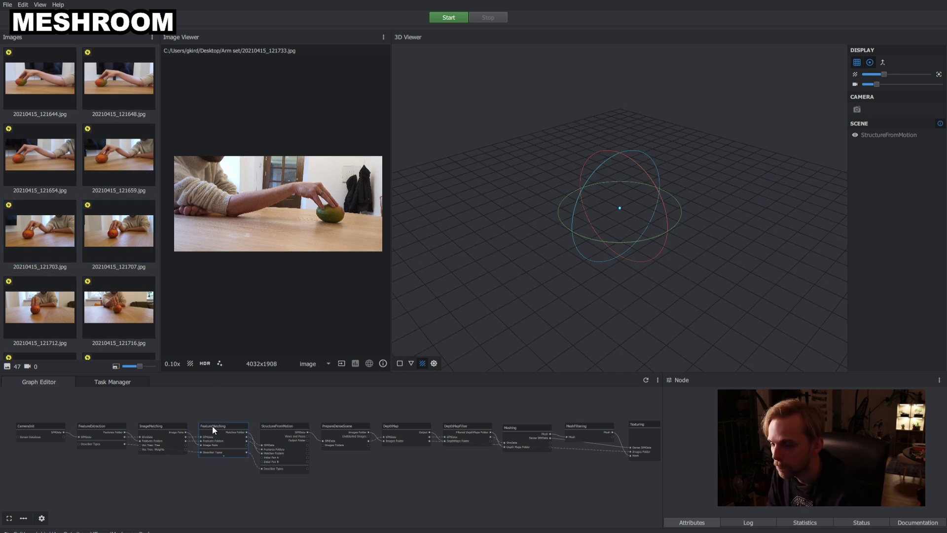
left_click(448, 18)
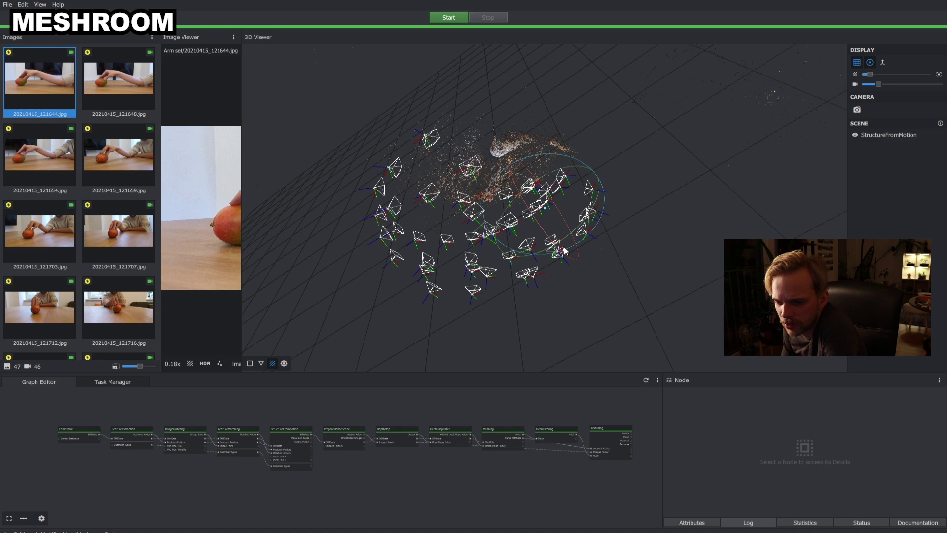
Inspect the reconstructed camera positions around the point cloud, and reduce the camera scale in the 3D Viewer to its minimum.
scroll(443, 149, "up", 5)
scroll(446, 149, "down", 3)
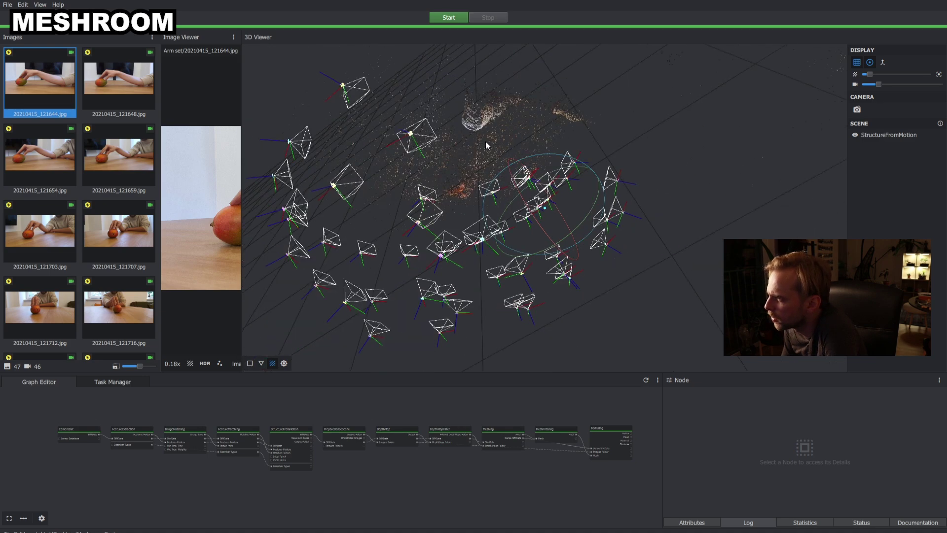
middle_click_drag(585, 141, 610, 148)
scroll(609, 147, "up", 2)
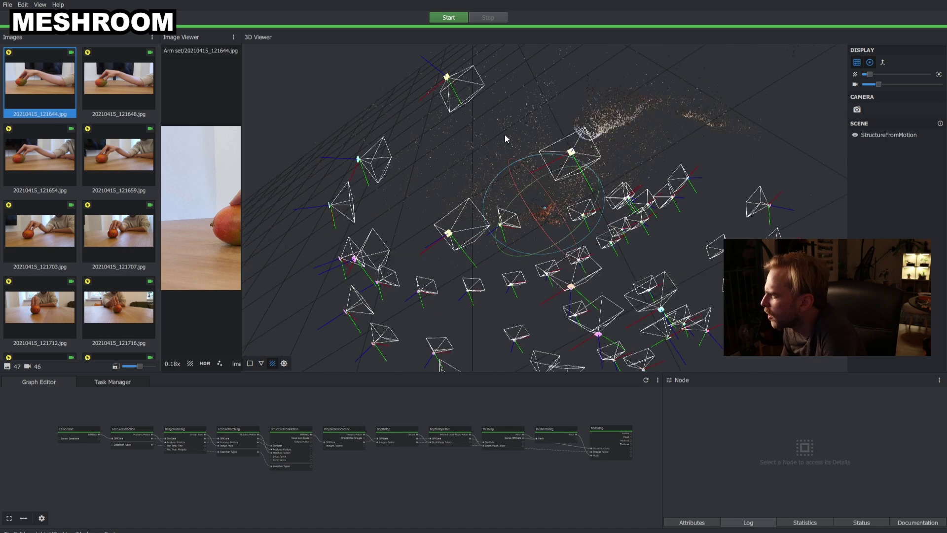
left_click_drag(489, 178, 668, 238)
mouse_move(882, 85)
left_click_drag(879, 84, 769, 160)
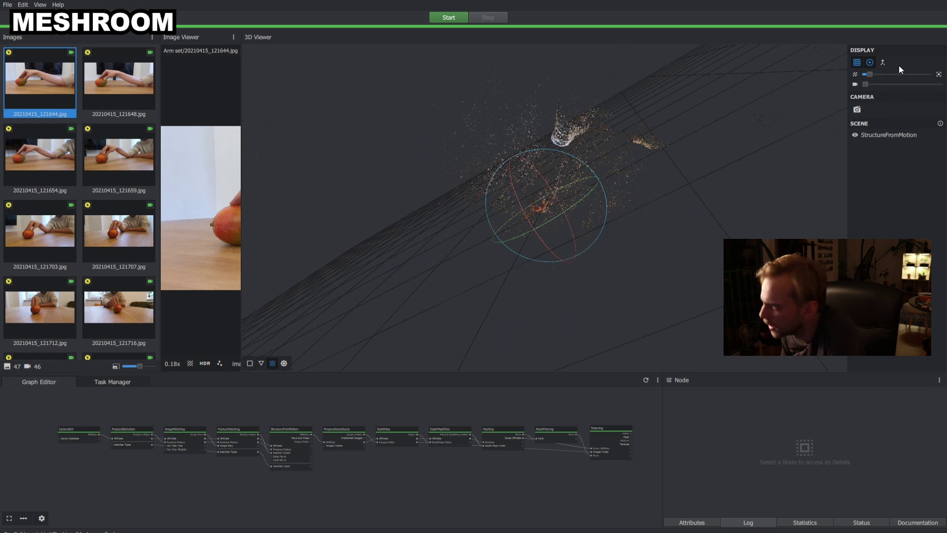
Enlarge the cloud's points to size 1.39 and examine the reconstructed arm, mango and table from several angles.
left_click_drag(633, 161, 467, 155)
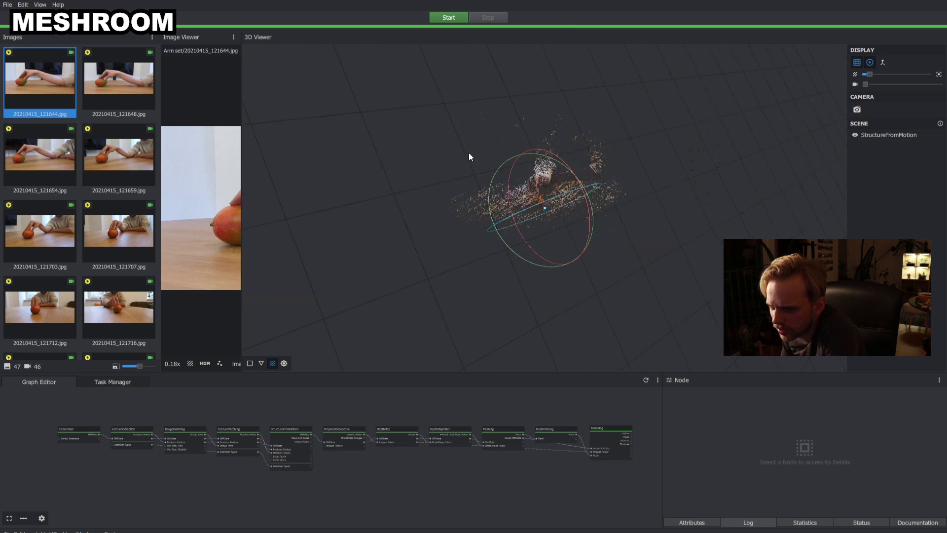
left_click_drag(878, 76, 884, 75)
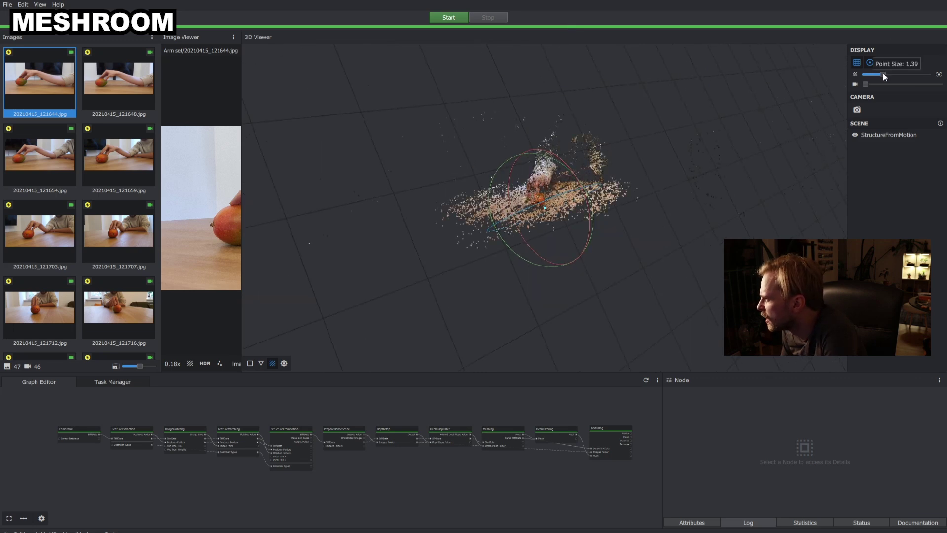
left_click_drag(629, 206, 599, 246)
scroll(569, 159, "up", 5)
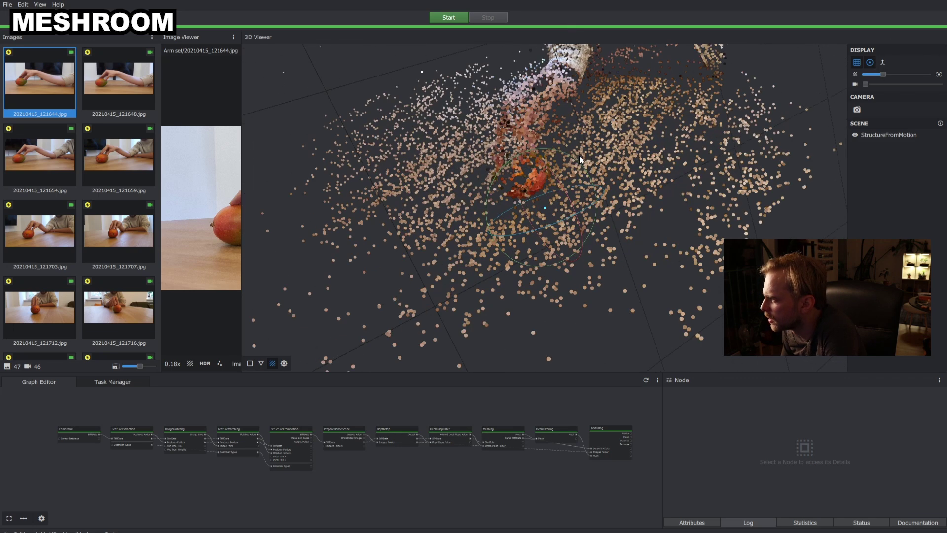
left_click_drag(637, 150, 793, 162)
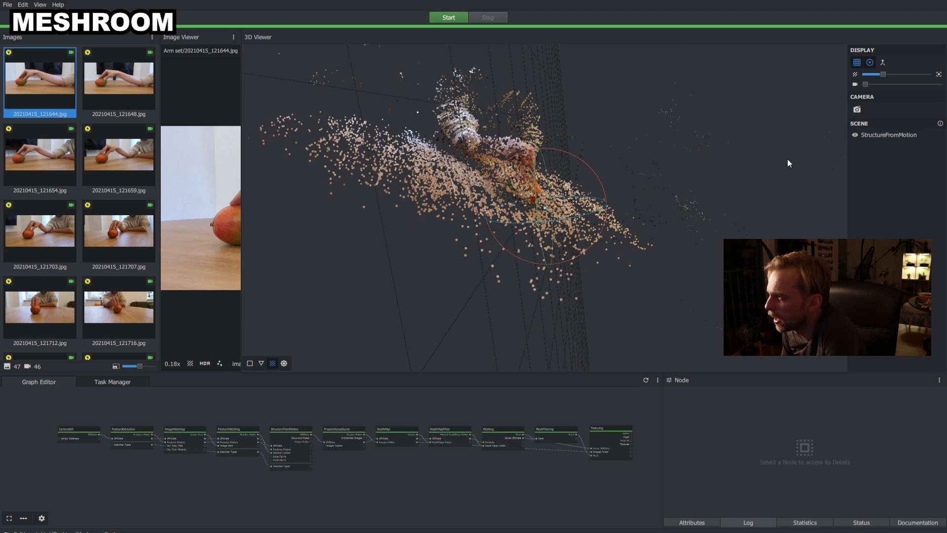
left_click_drag(614, 210, 788, 115)
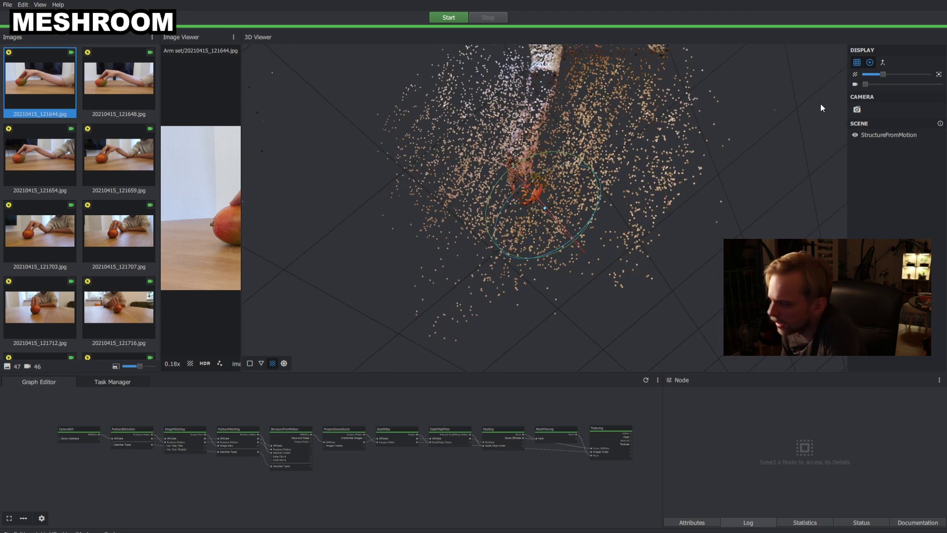
Reduce the displayed point size of the StructureFromMotion cloud slightly.
left_click_drag(555, 138, 540, 132)
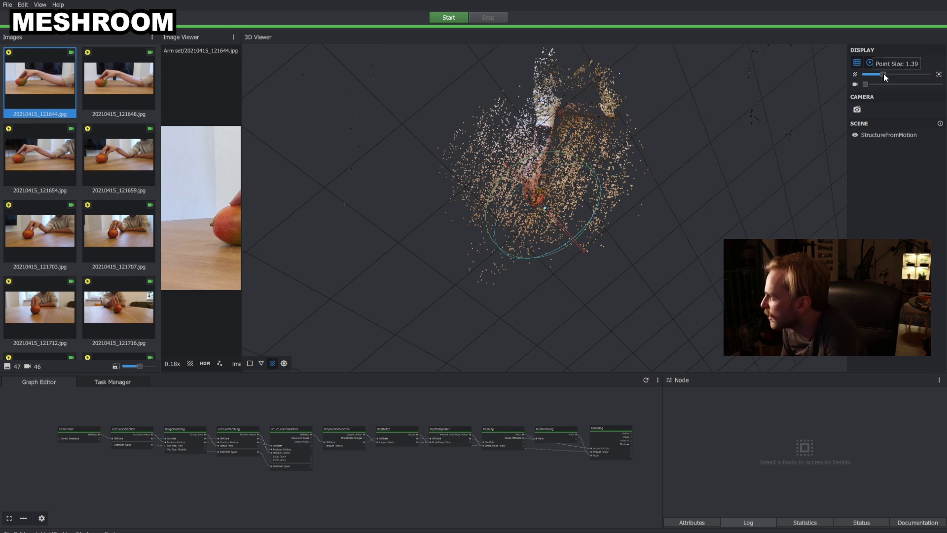
mouse_move(883, 74)
left_mouse_down()
mouse_move(872, 75)
mouse_move(880, 75)
left_mouse_up()
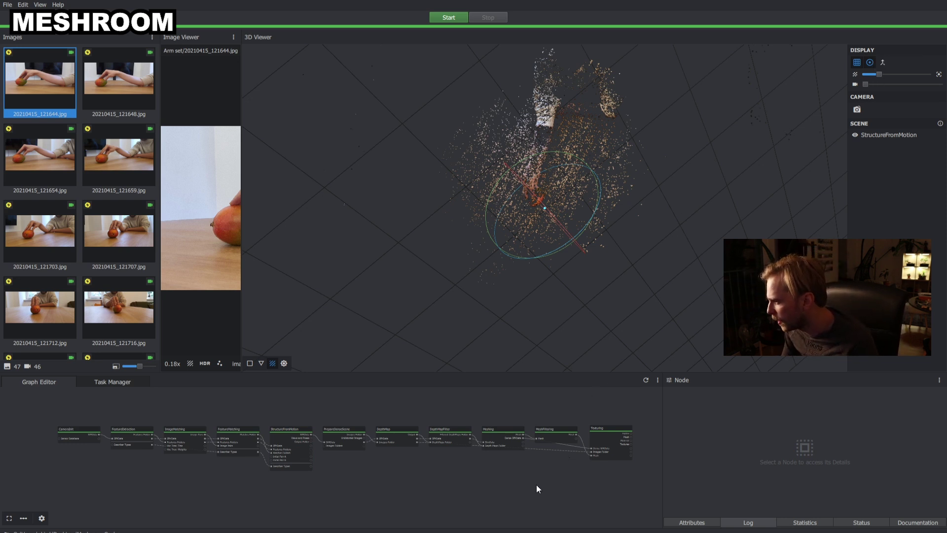
View the log of the Meshing node in the graph, leaving no node selected at the end.
scroll(514, 402, "up", 5)
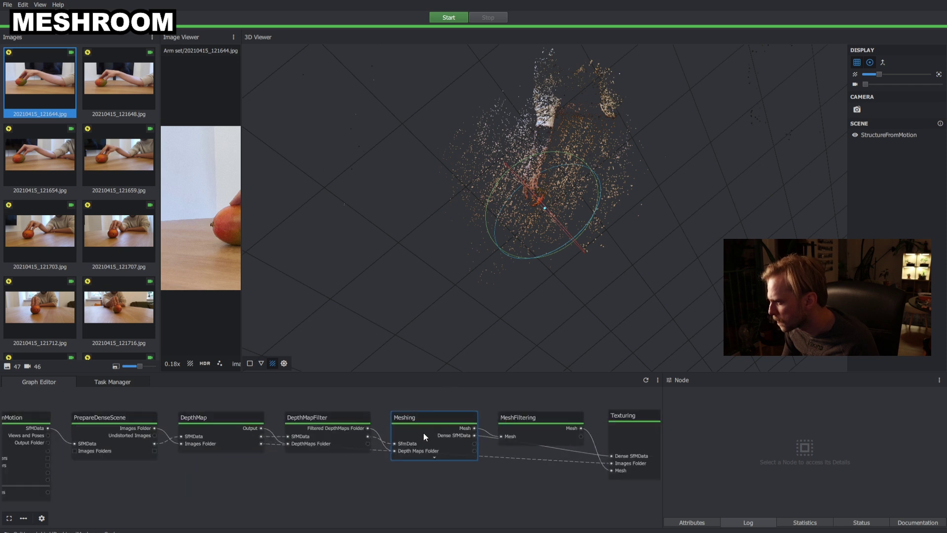
left_click(424, 433)
left_click_drag(691, 324, 471, 437)
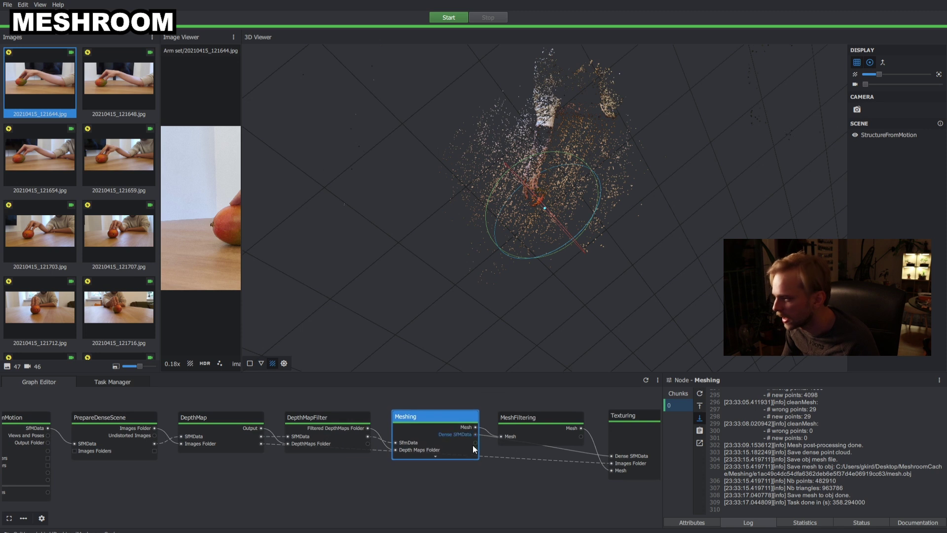
left_click(484, 494)
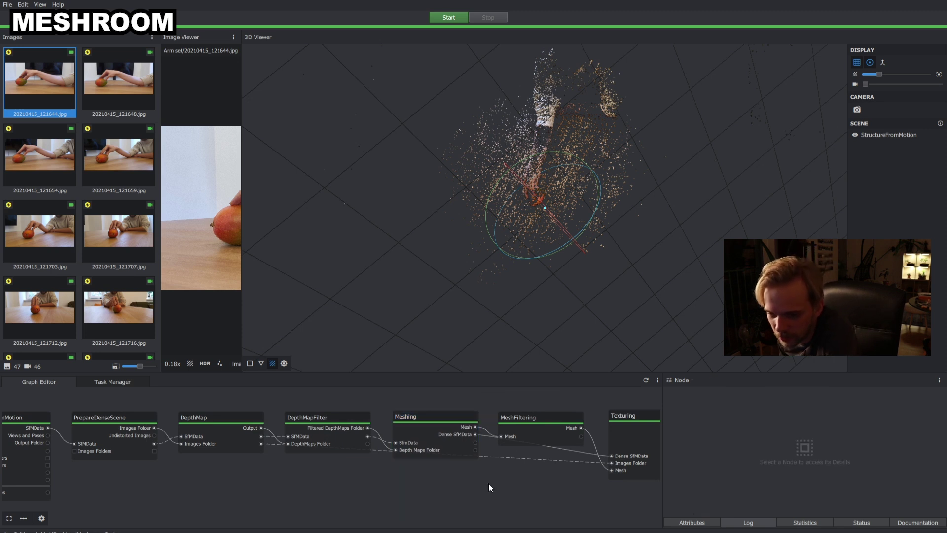
Open the output folder of the Texturing node at the end of the pipeline.
scroll(498, 491, "down", 1)
middle_click_drag(519, 483, 418, 469)
scroll(380, 420, "up", 1)
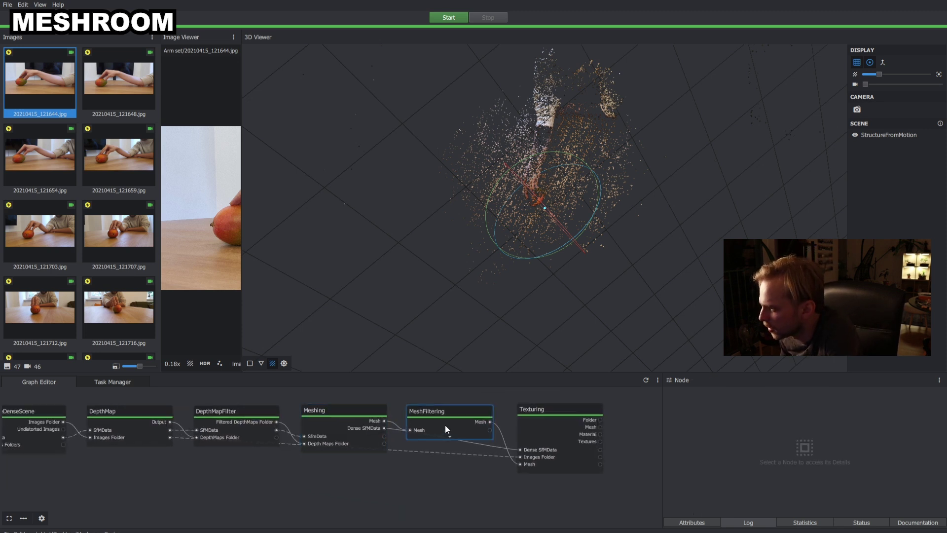
left_click(450, 418)
right_click(445, 413)
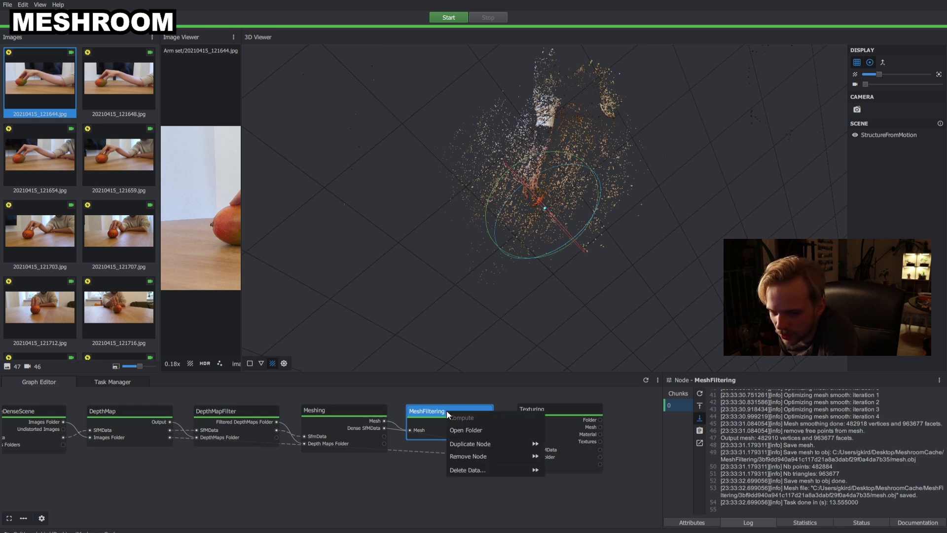
right_click(561, 409)
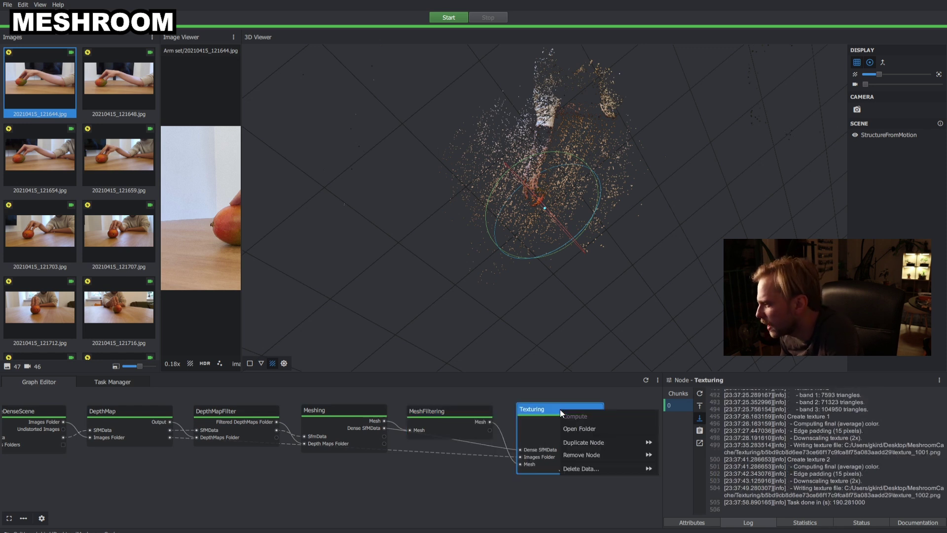
left_click(603, 429)
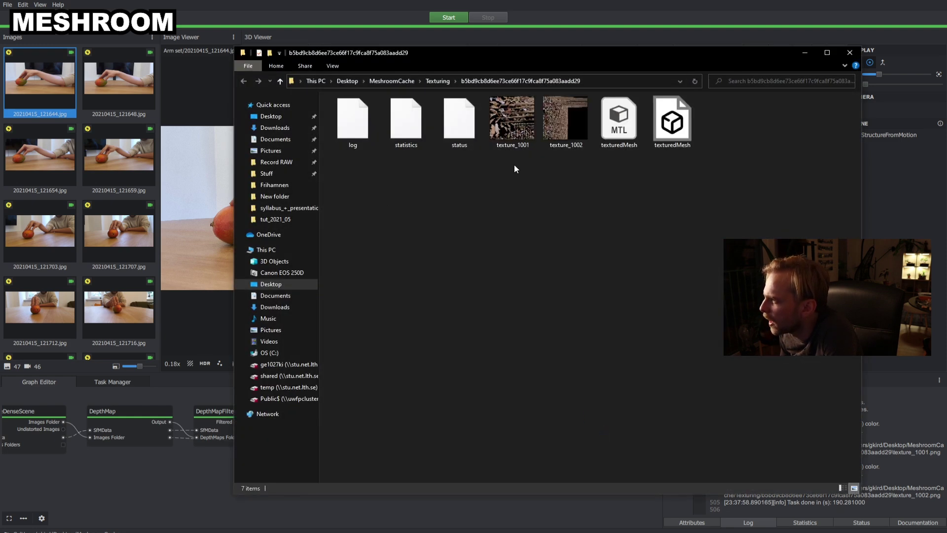
Create a new folder named Arm_meshroom alongside the textured mesh and texture files.
left_click(672, 122)
left_click_drag(735, 201, 506, 99)
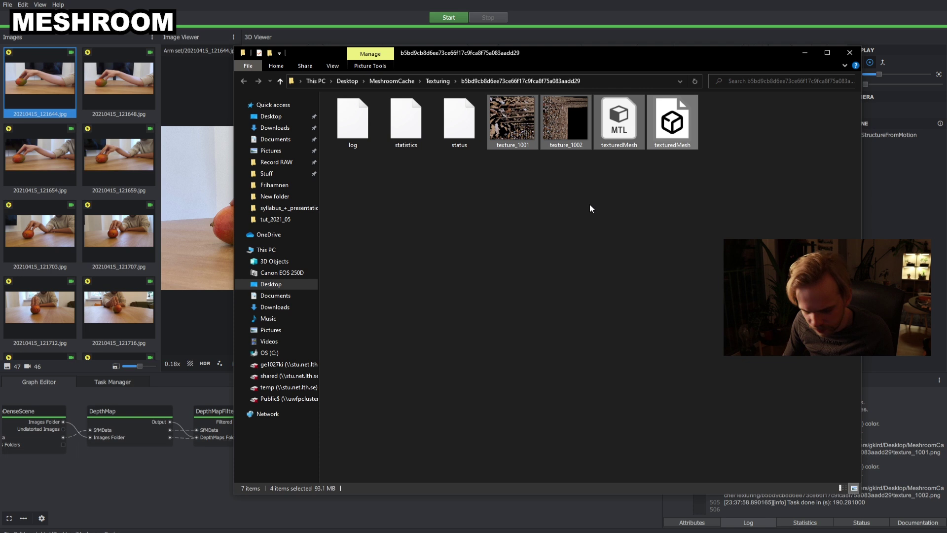
right_click(564, 220)
mouse_move(491, 348)
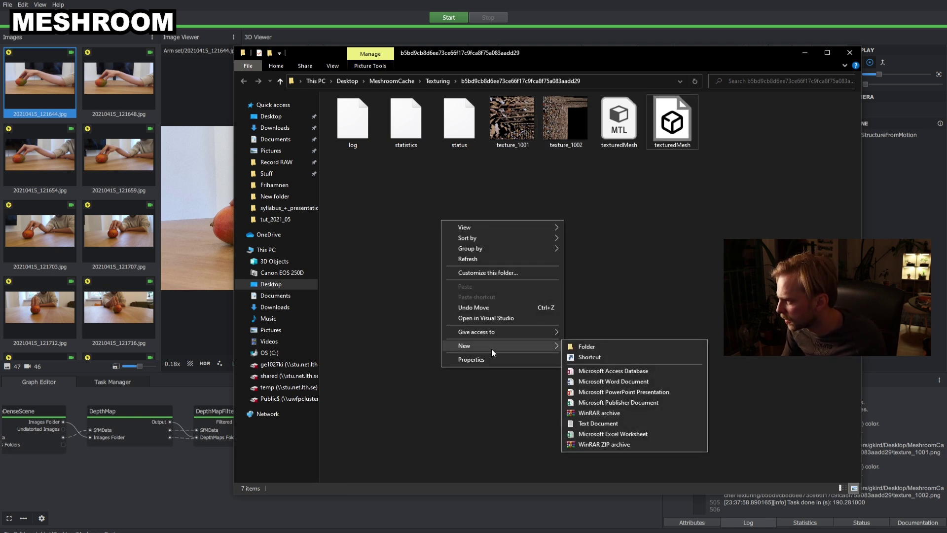
left_click(606, 347)
type("Arm_meshroom")
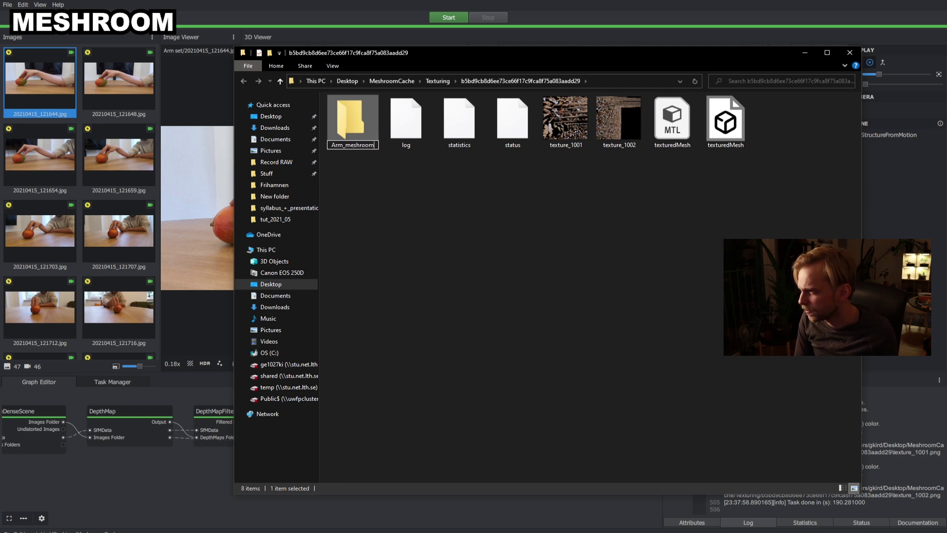
Move the texture images and textured mesh files into the Arm_meshroom folder.
left_click_drag(566, 120, 351, 124)
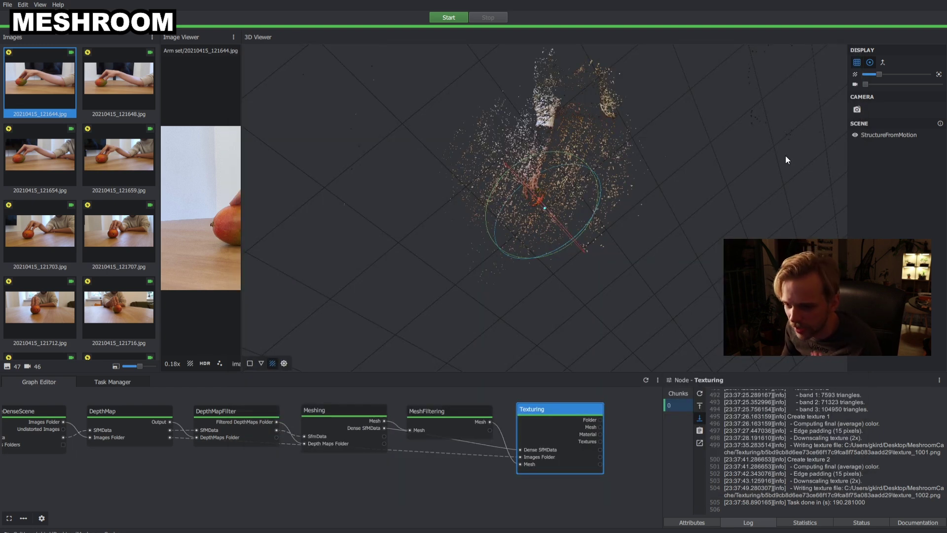
left_click_drag(738, 193, 639, 239)
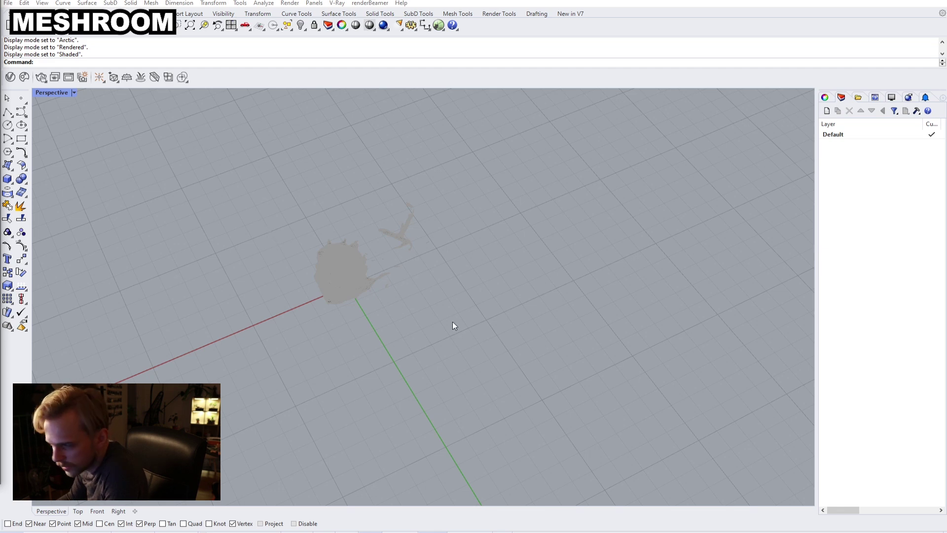
Switch to Rhino and show the imported arm mesh in the Perspective viewport with the Rendered display mode.
right_click_drag(466, 328, 364, 304)
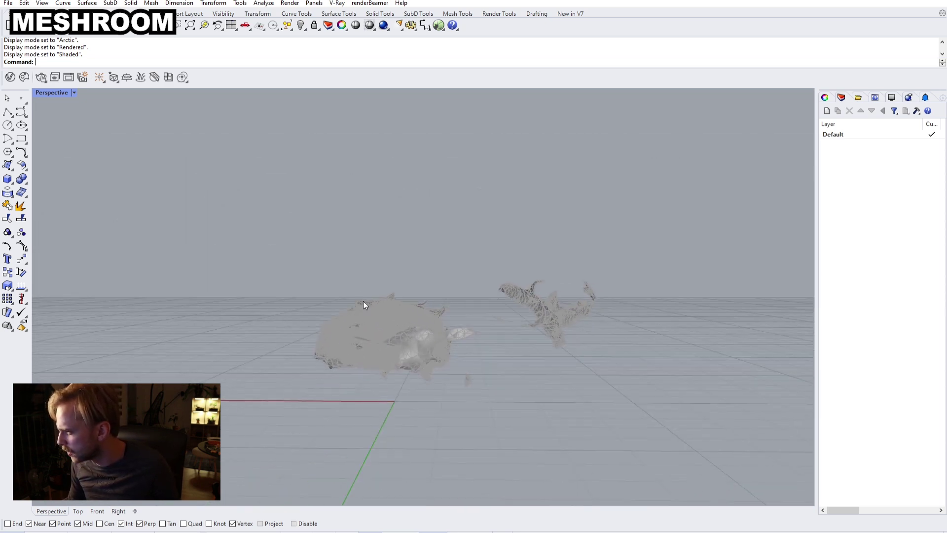
left_click(49, 94)
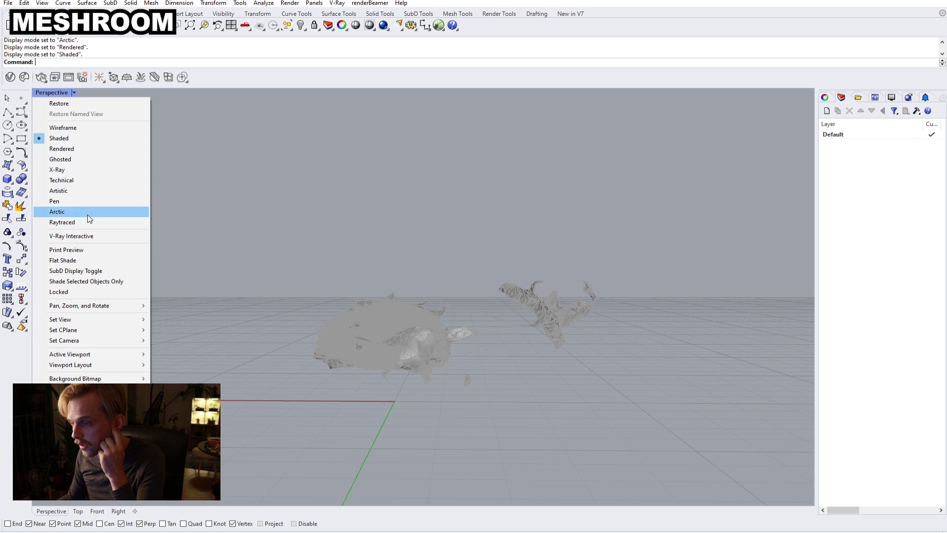
left_click(91, 154)
right_click_drag(607, 285, 535, 353)
scroll(381, 314, "up", 7)
right_click_drag(346, 331, 449, 174)
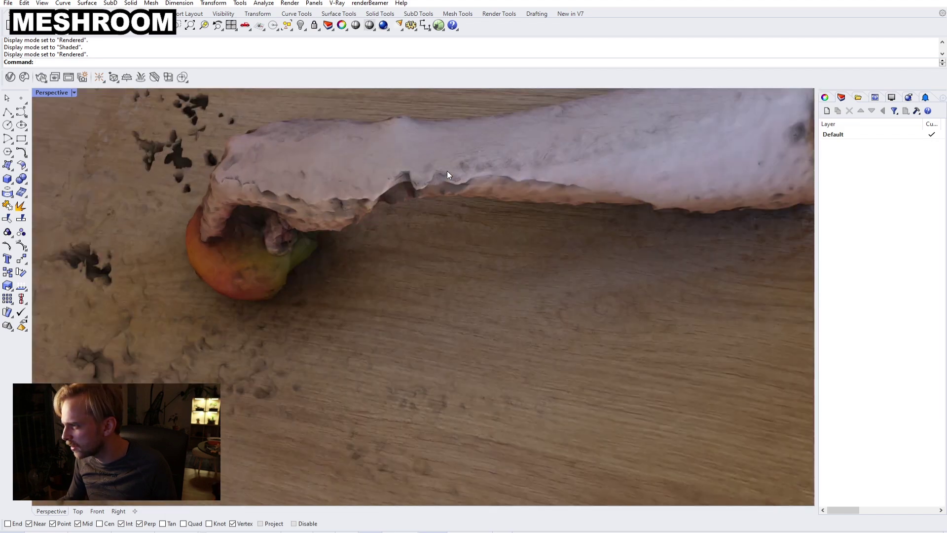
scroll(447, 171, "down", 3)
right_click_drag(471, 261, 413, 349)
scroll(401, 239, "down", 8)
Try to rotate only one of the two scan meshes with the gumball, and undo that rotation.
left_click(399, 334)
scroll(484, 375, "up", 2)
left_click_drag(485, 375, 326, 202)
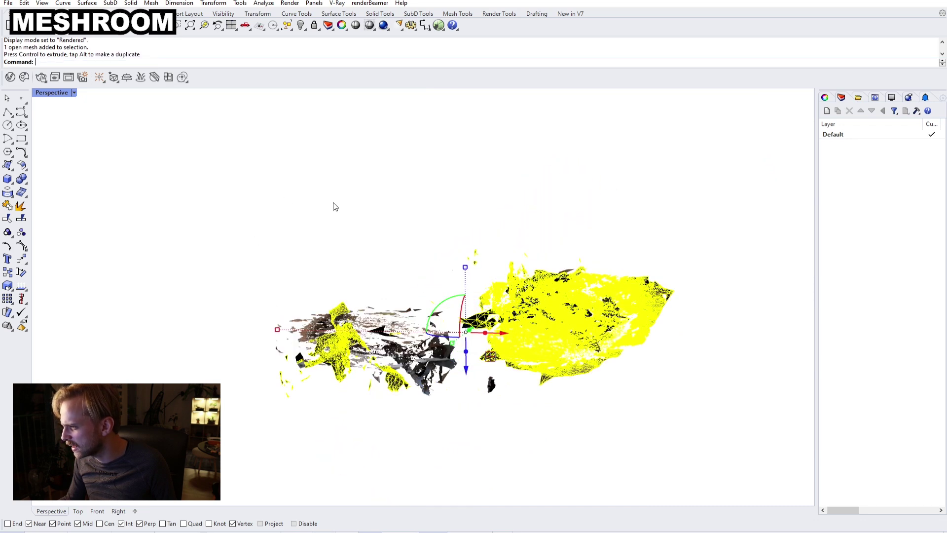
left_click(334, 206)
scroll(344, 364, "up", 8)
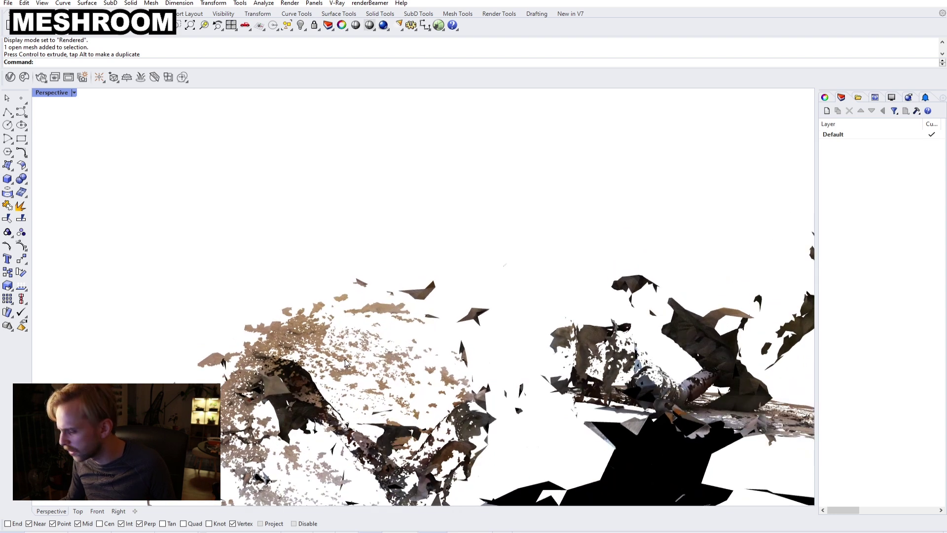
key("ctrl+z")
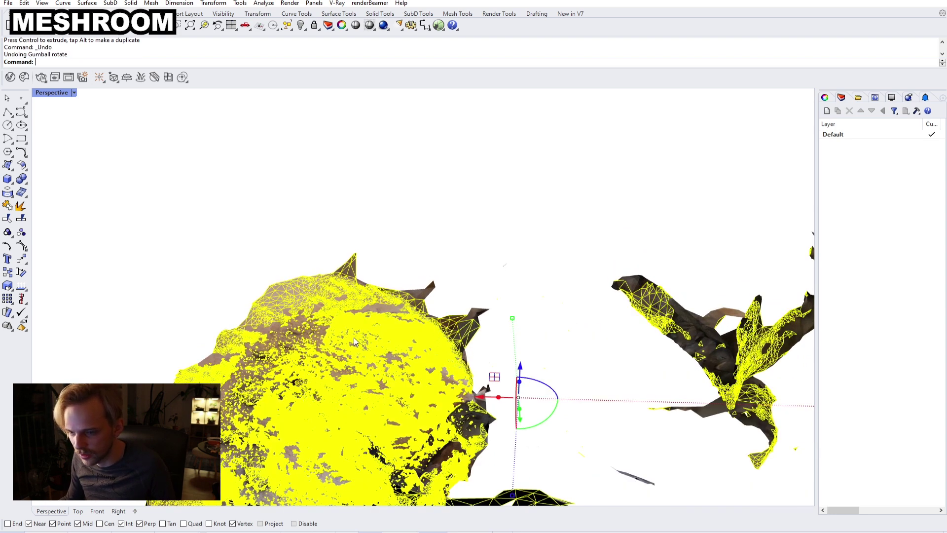
left_click(364, 267)
scroll(364, 267, "down", 3)
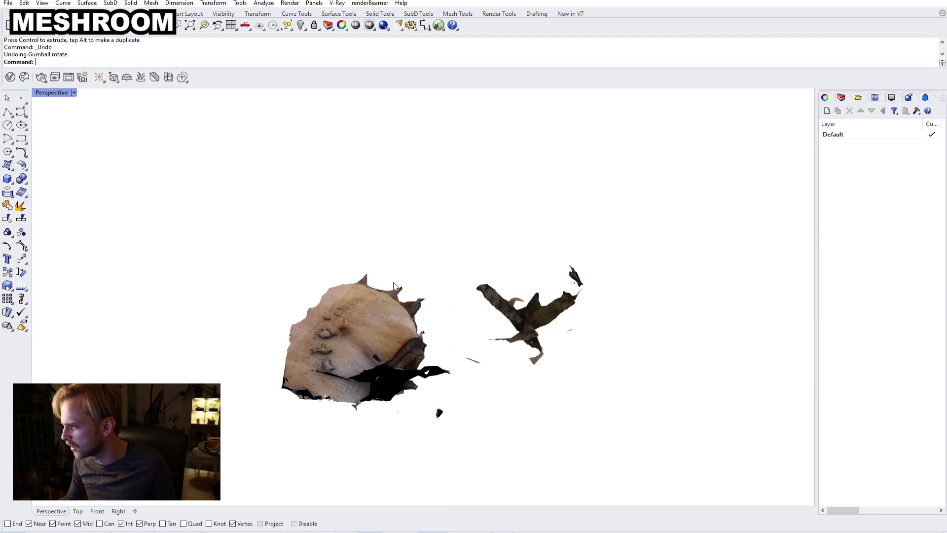
Select both scan meshes and rotate them together with the gumball to turn the tabletop and arm over.
left_click_drag(713, 482, 193, 200)
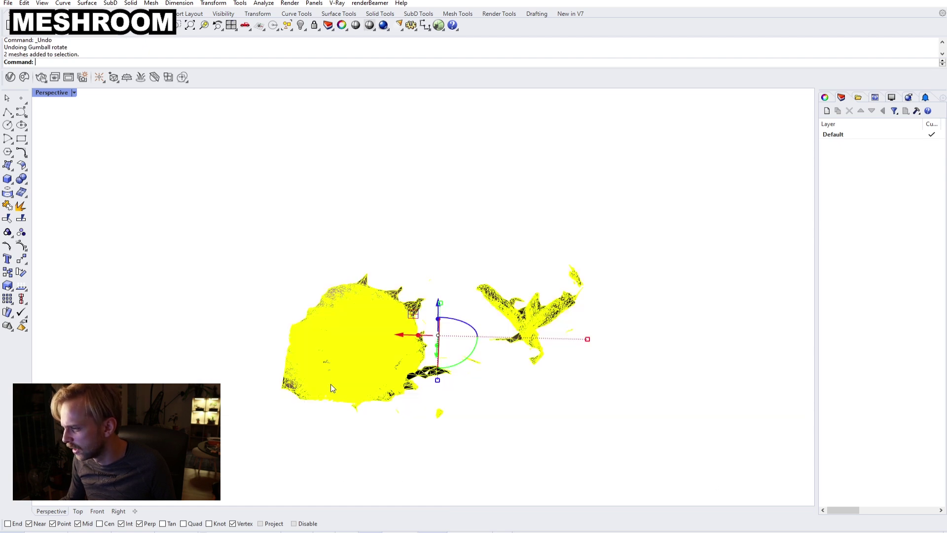
left_click_drag(467, 339, 319, 144)
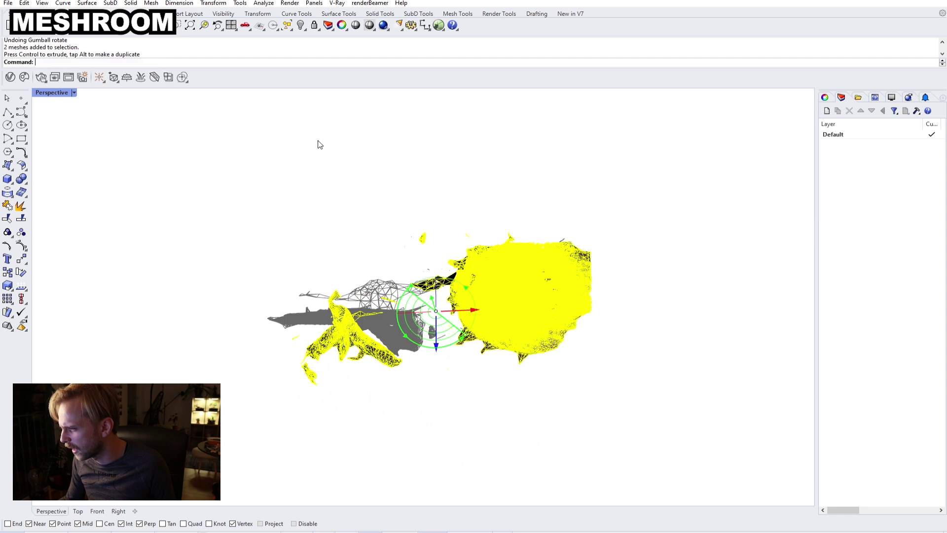
left_click(331, 161)
right_click_drag(494, 356, 386, 340)
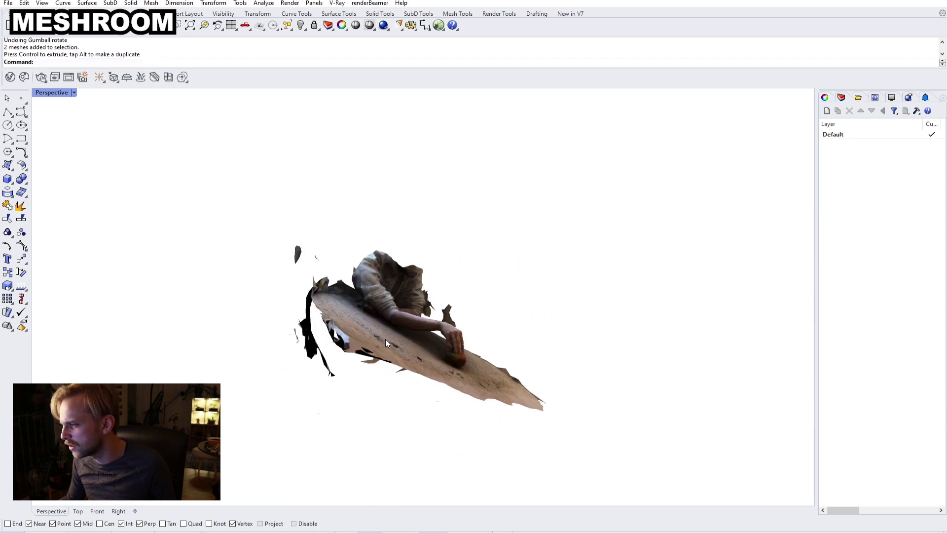
right_click_drag(405, 287, 322, 351)
scroll(365, 302, "up", 6)
scroll(361, 304, "down", 4)
scroll(321, 351, "down", 2)
Run Orient3Pt on both scan meshes and pick three reference points on the tabletop surface.
left_click_drag(609, 423, 269, 278)
right_click_drag(314, 316, 328, 277, "shift")
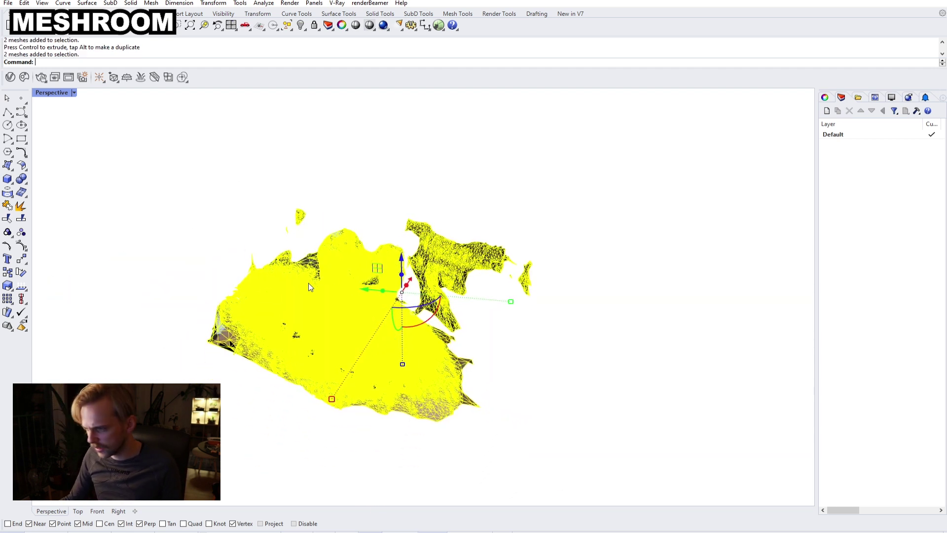
type("orient3pt")
key("Return")
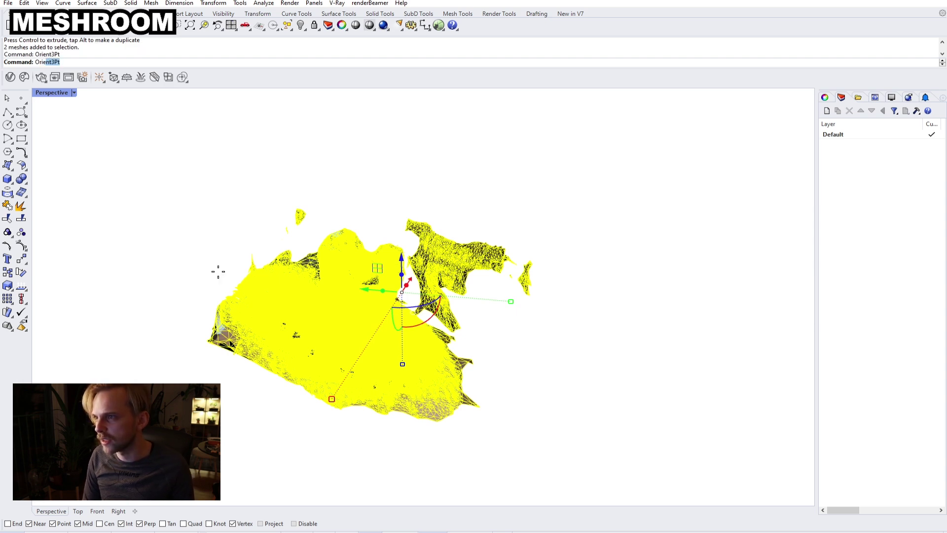
scroll(275, 339, "up", 2)
left_click(258, 312)
left_click(253, 332)
left_click(282, 334)
scroll(370, 353, "down", 3)
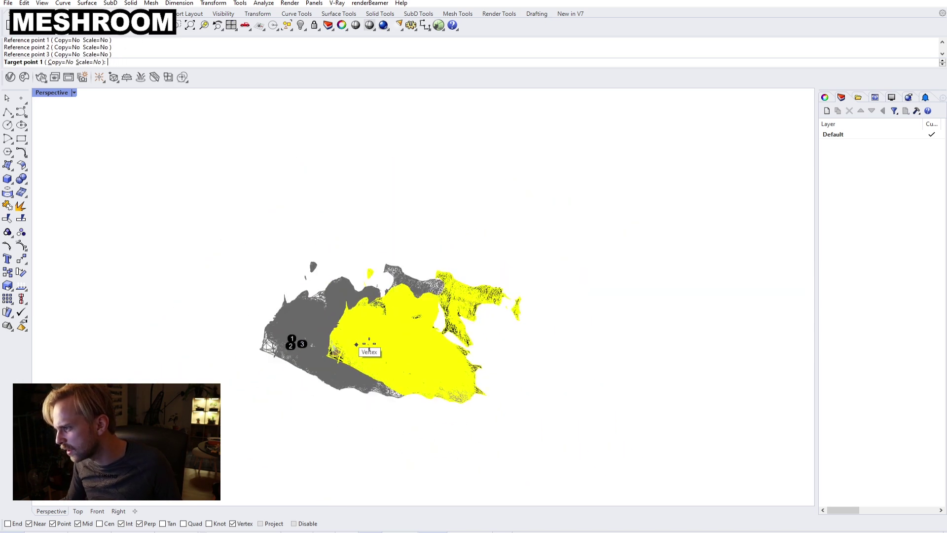
Place the three Orient3Pt target points on the construction plane, spread in two directions, to lay the tabletop flat.
left_click(509, 366)
left_click(643, 379)
left_click(543, 259)
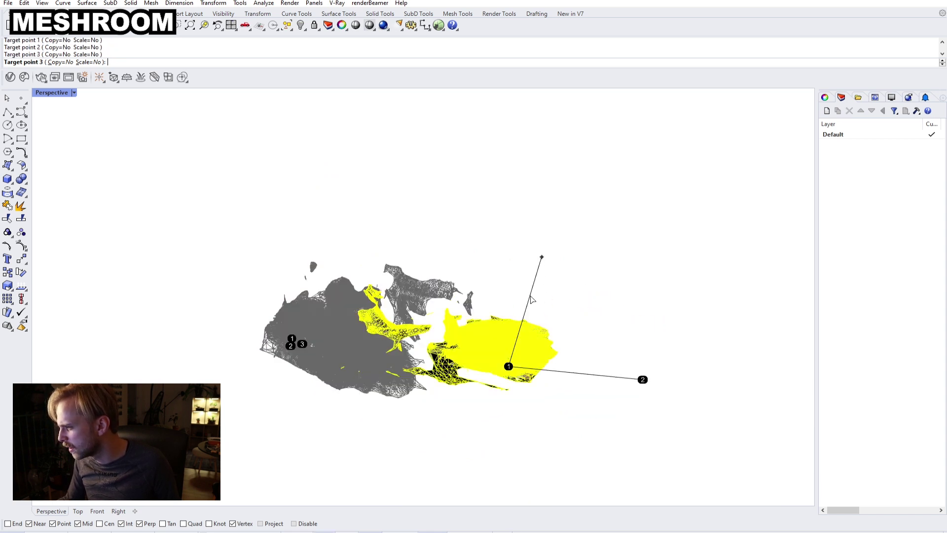
scroll(461, 347, "up", 4)
right_click_drag(462, 349, 484, 339)
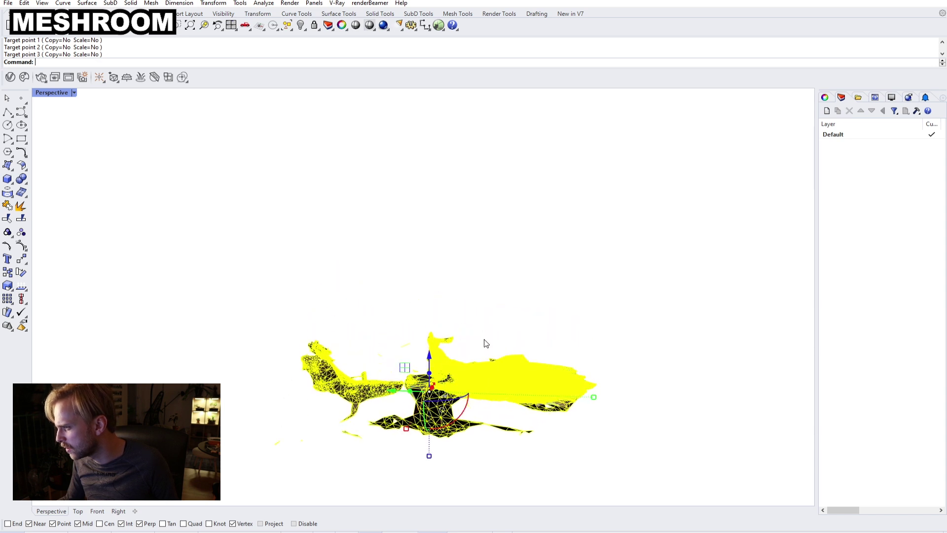
Try to turn both scan meshes over with the gumball's rotation arc, and undo that transform.
left_click(465, 407)
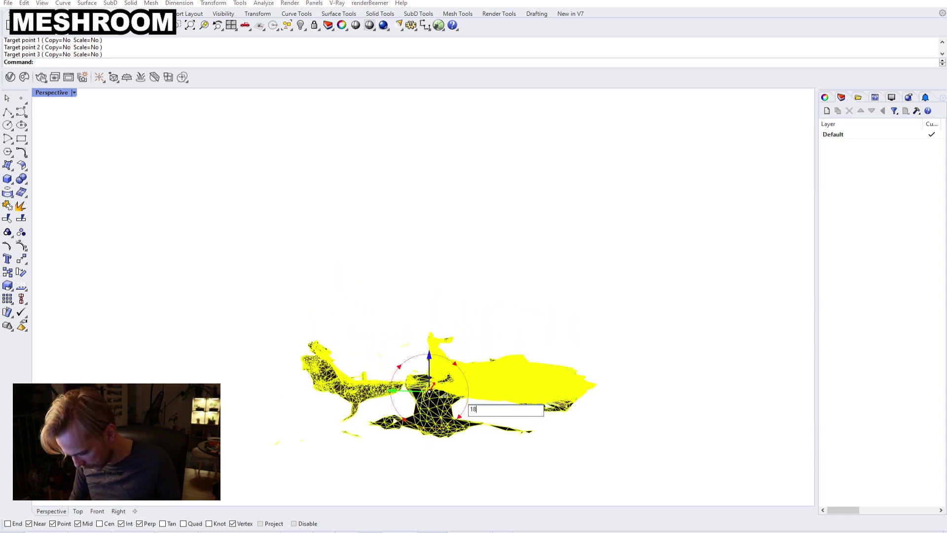
key("Return")
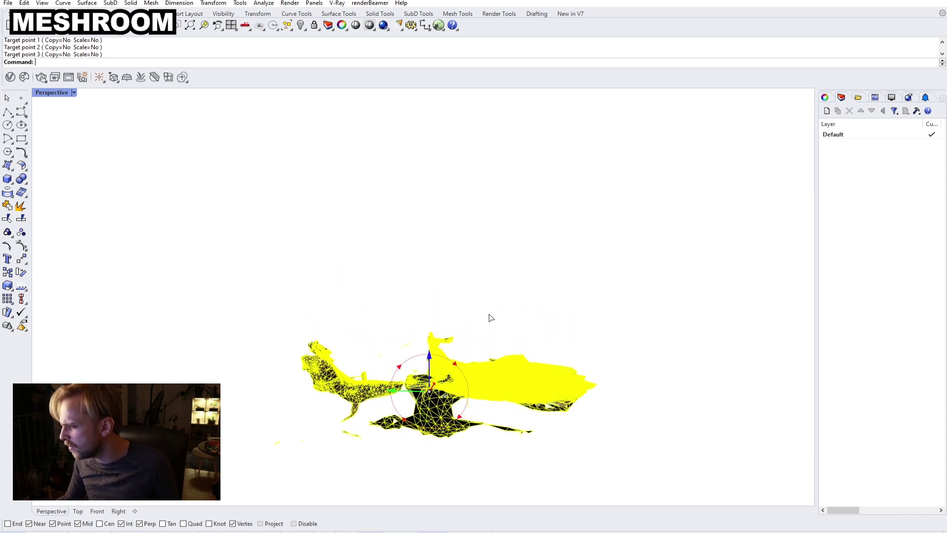
left_click(423, 281)
right_click_drag(421, 333, 484, 316)
left_click_drag(581, 447, 61, 224)
key("ctrl+z")
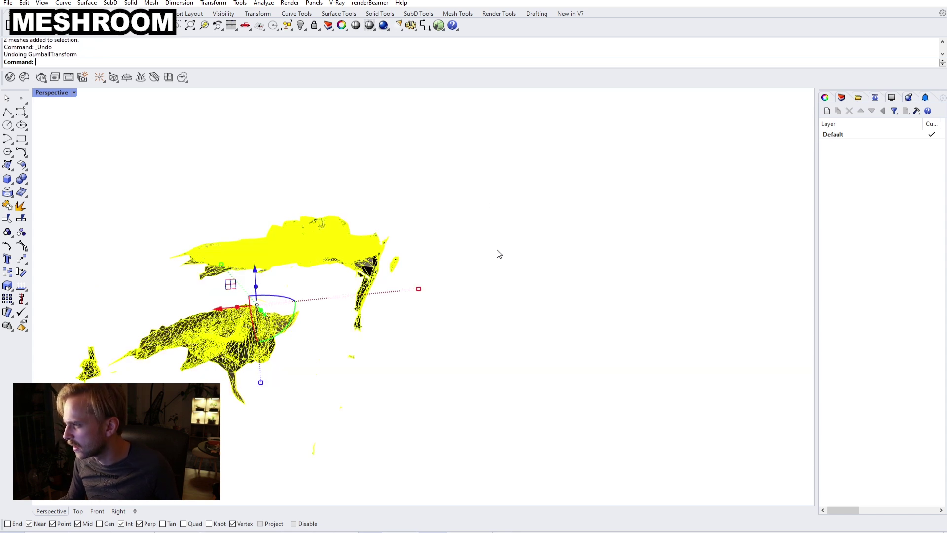
Deselect the meshes and examine the textured sweater, arm and hand on the mango from several sides.
left_click(509, 256)
right_click_drag(508, 256, 338, 275)
scroll(288, 253, "up", 5)
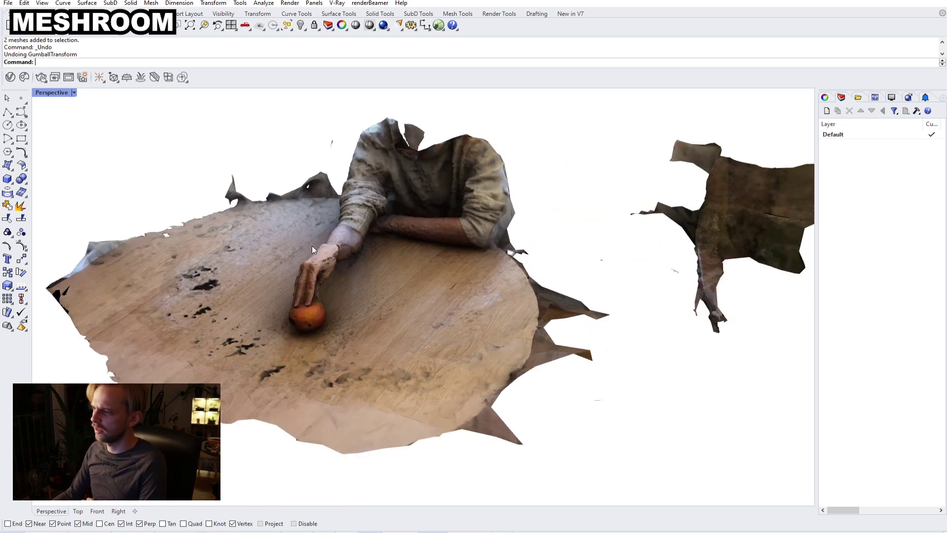
right_click_drag(312, 245, 547, 258)
scroll(478, 220, "up", 9)
right_click_drag(307, 261, 339, 295)
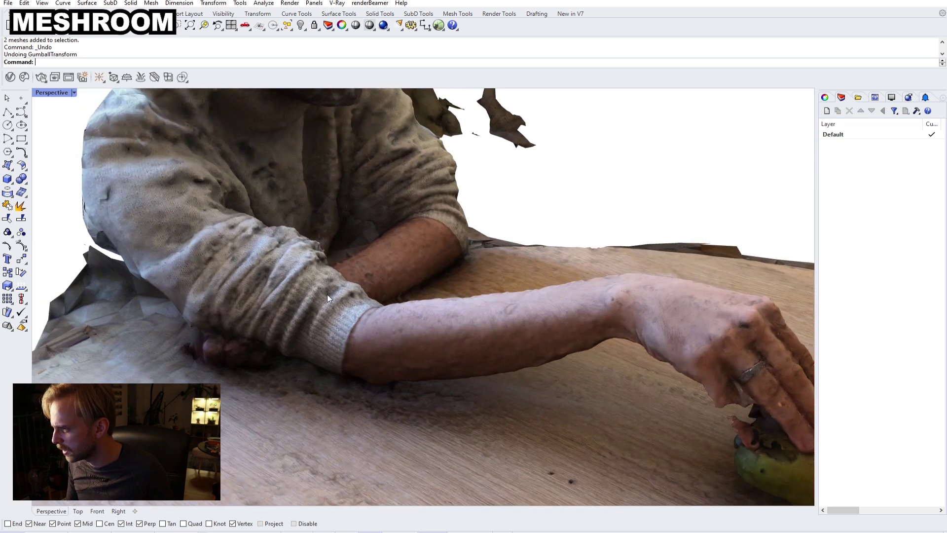
scroll(459, 299, "down", 6)
right_click_drag(458, 299, 441, 303)
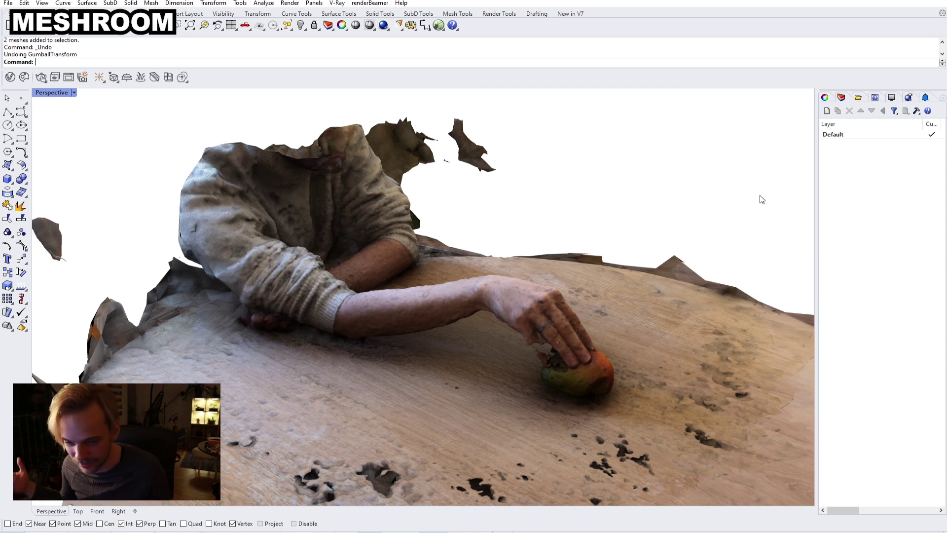
Set the Perspective viewport to the Shaded display mode with the whole scan in view.
left_click(46, 94)
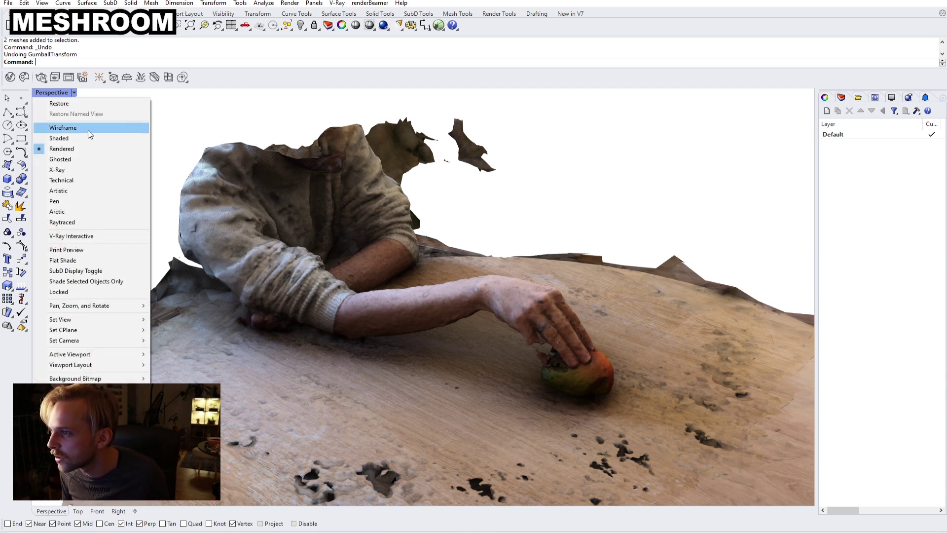
scroll(553, 274, "down", 8)
right_click_drag(570, 282, 447, 267)
scroll(494, 295, "up", 4)
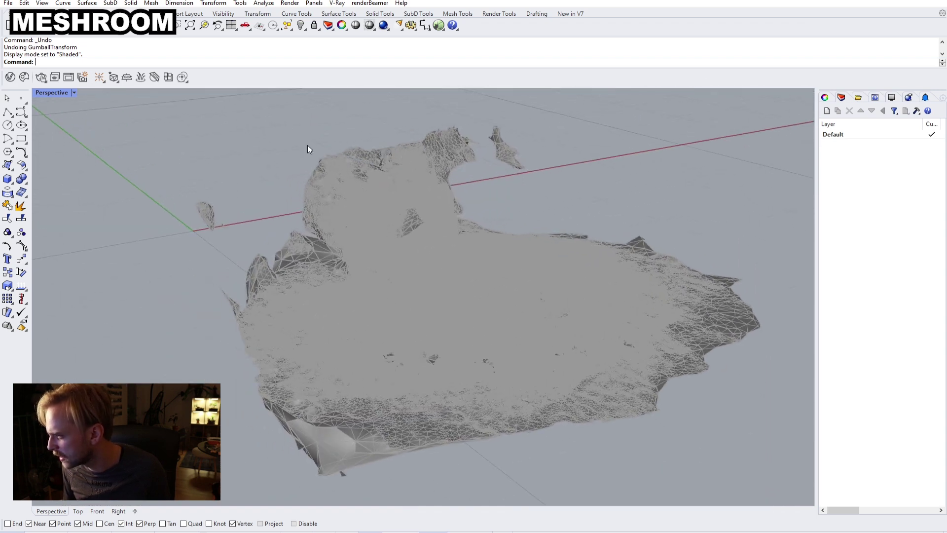
Turn off Mesh Wires in the display settings of the Shaded mode.
left_click(826, 98)
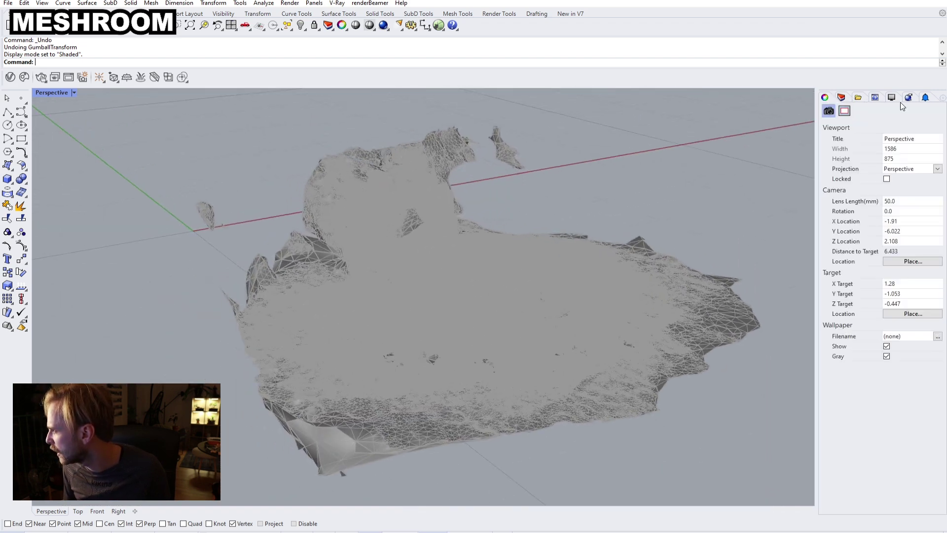
left_click(891, 98)
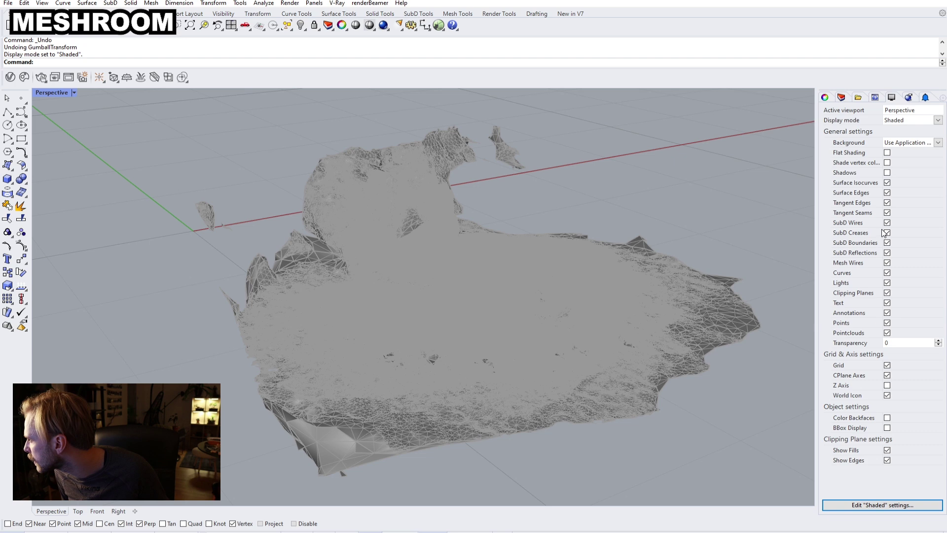
left_click(887, 263)
right_click_drag(585, 257, 662, 242)
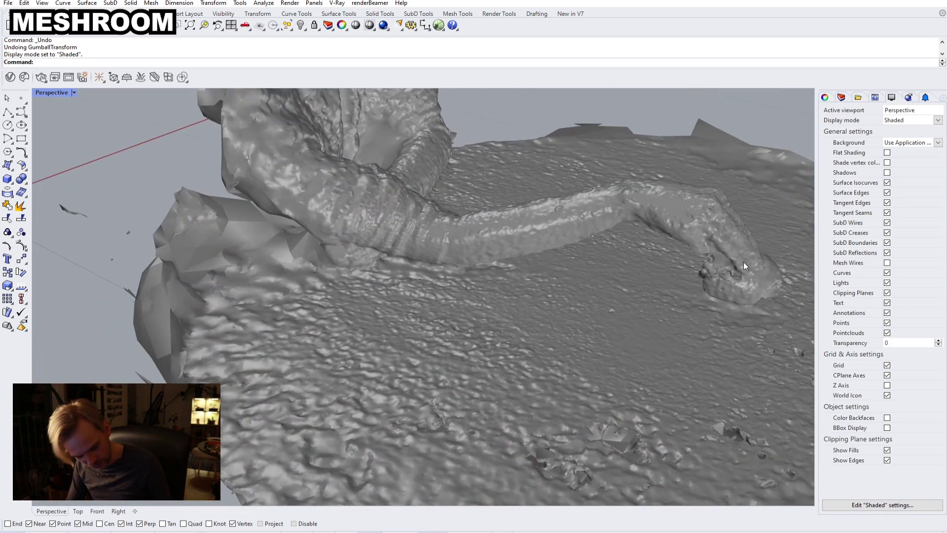
Examine the untextured geometry of the hand, mango, forearm and tabletop up close and from several sides.
scroll(744, 262, "up", 6)
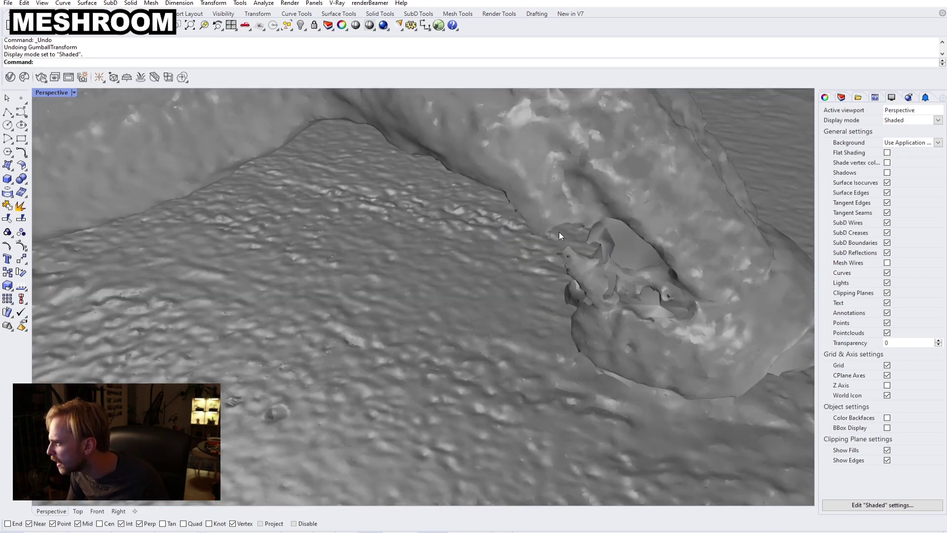
scroll(576, 235, "up", 3)
scroll(582, 231, "down", 9)
right_click_drag(584, 230, 381, 232)
scroll(395, 240, "down", 8)
right_click_drag(440, 259, 420, 223)
scroll(379, 215, "up", 8)
scroll(419, 222, "up", 4)
right_click_drag(388, 249, 415, 244)
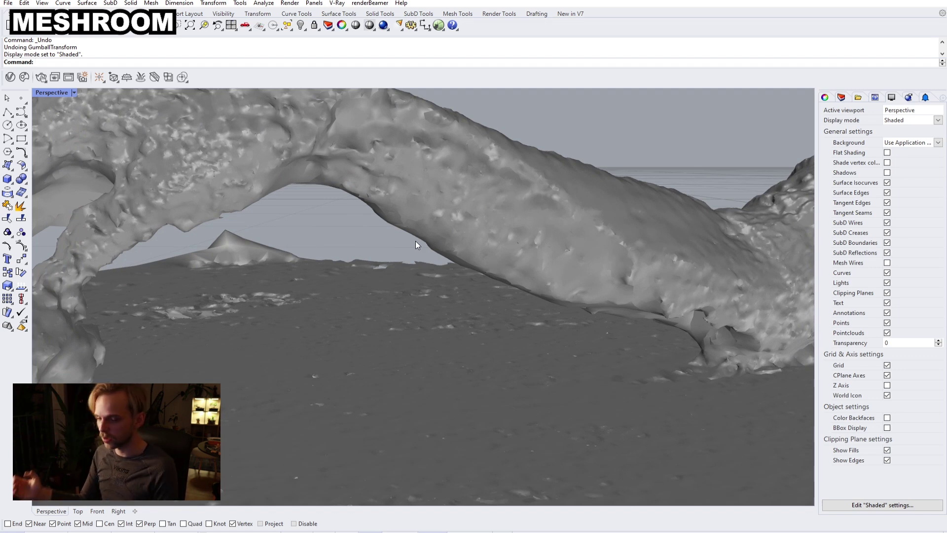
right_click_drag(451, 244, 359, 273)
scroll(477, 231, "down", 5)
scroll(482, 268, "down", 5)
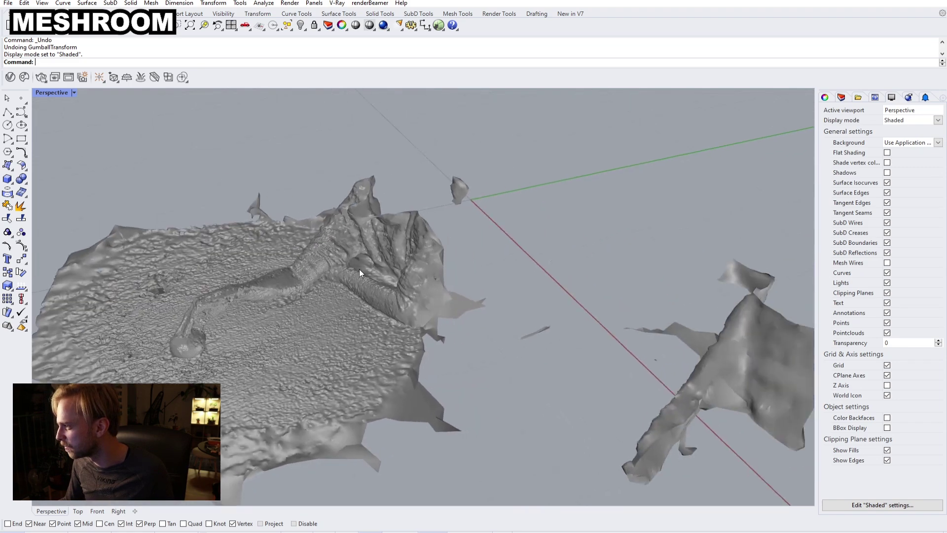
Delete the large detached mesh piece and its nearby fragments, separate from the tabletop scan.
scroll(359, 269, "down", 7)
scroll(551, 336, "up", 4)
right_click_drag(483, 307, 429, 358, "shift")
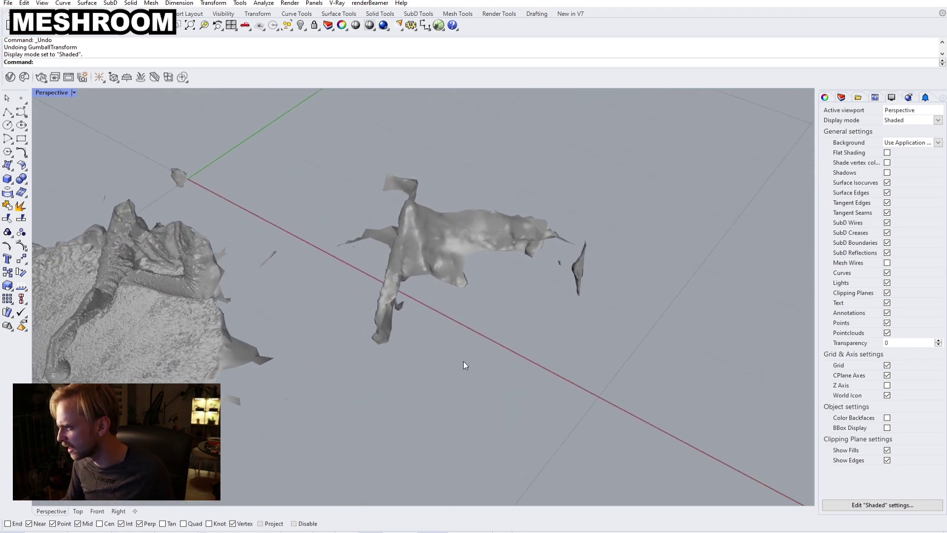
right_click_drag(573, 305, 376, 322)
scroll(393, 254, "up", 4)
scroll(375, 321, "down", 4)
right_click_drag(468, 345, 385, 299, "shift")
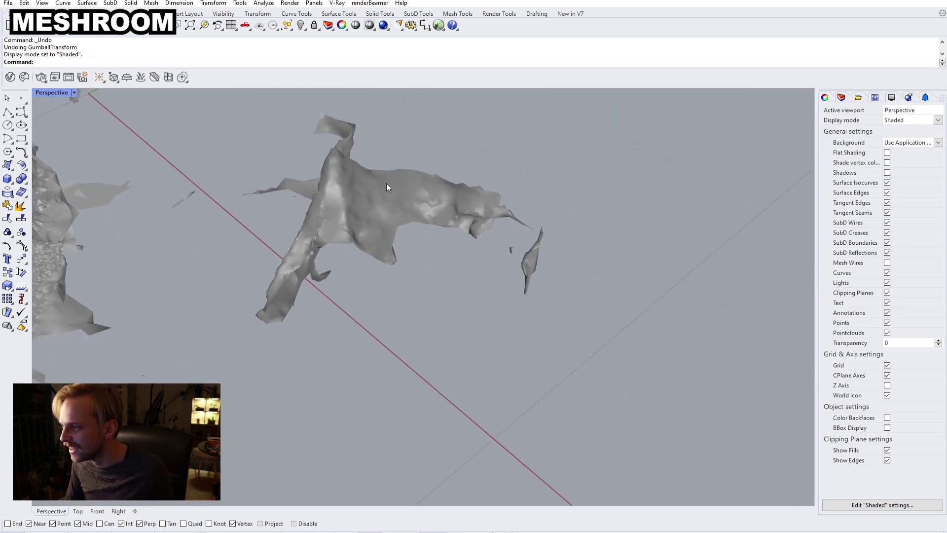
scroll(430, 281, "down", 3)
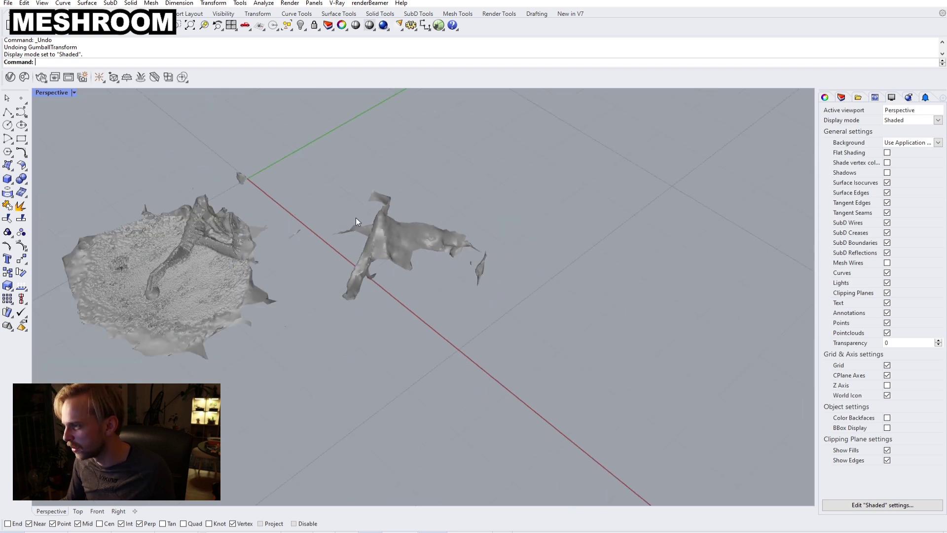
right_click_drag(373, 233, 339, 217)
left_click_drag(304, 141, 546, 339)
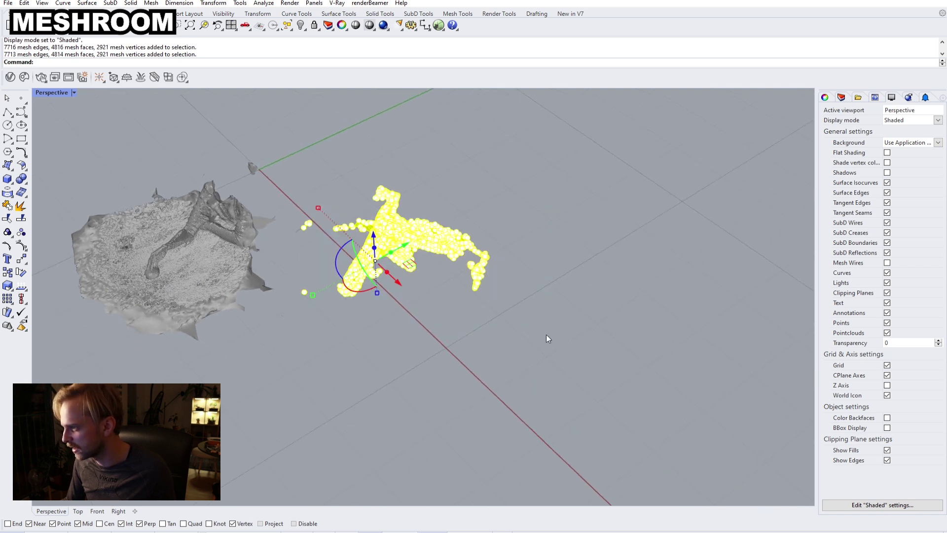
key("Delete")
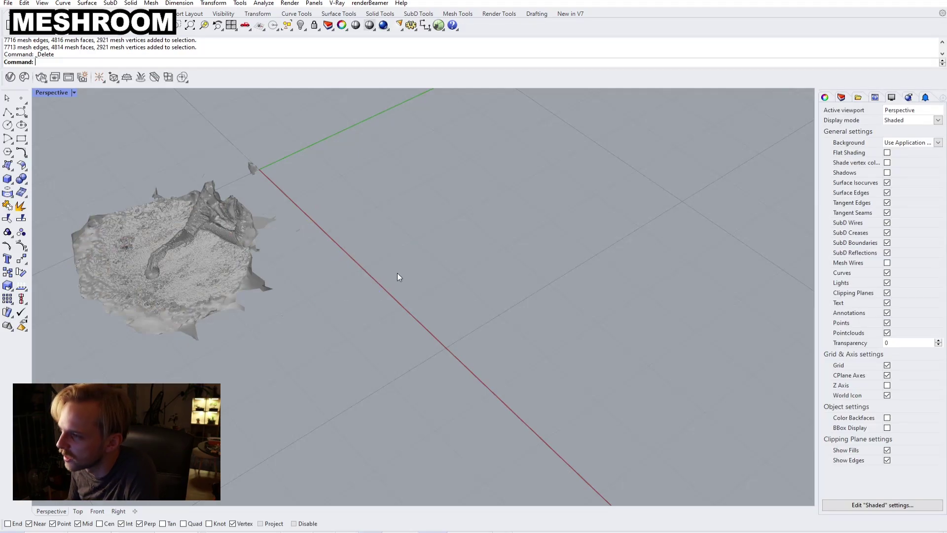
Set the Perspective viewport to the Arctic display mode and inspect the remaining arm and tabletop scan up close.
right_click_drag(380, 292, 316, 258)
scroll(231, 214, "up", 2)
scroll(277, 256, "up", 4)
left_click(43, 92)
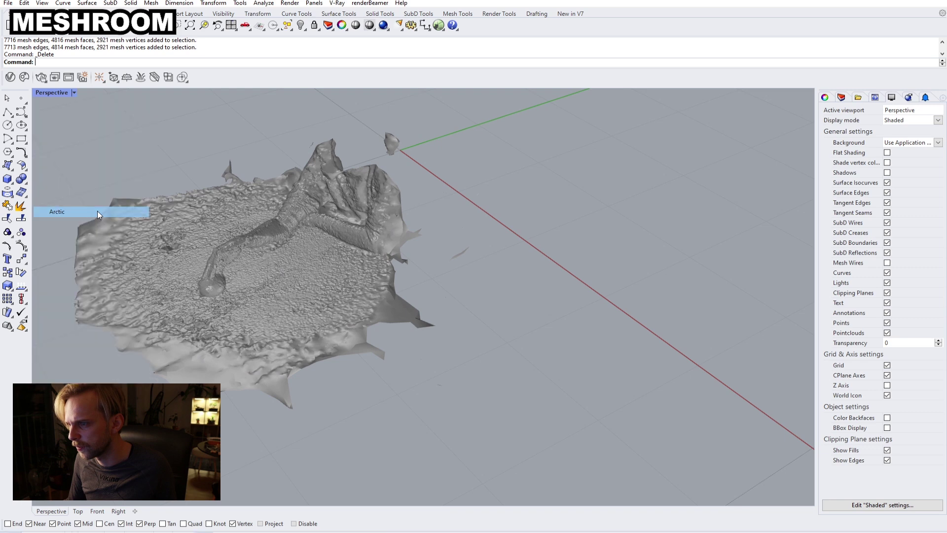
left_click(97, 211)
scroll(290, 267, "up", 5)
scroll(414, 263, "down", 5)
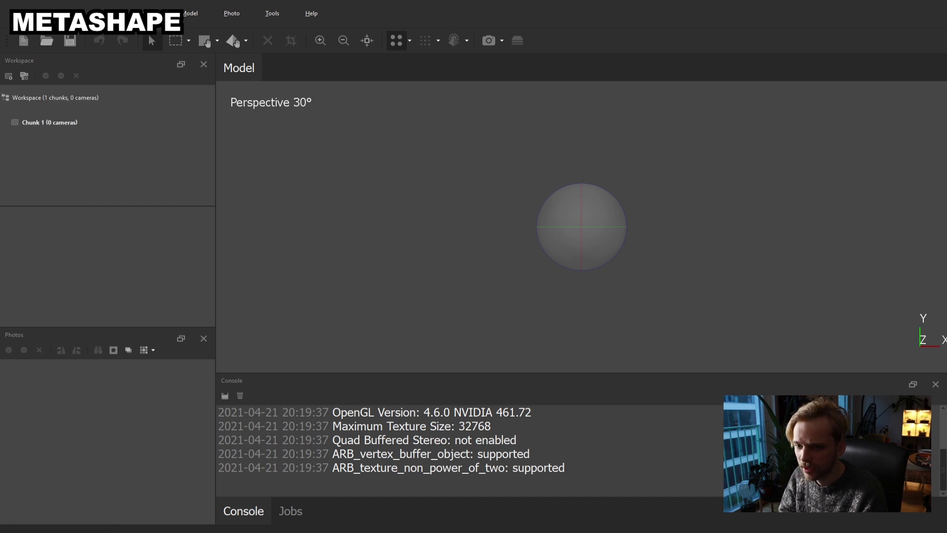
Switch to Metashape and add all photos from 20210415_121644 to 20210415_121953 in the Arm set folder to the project.
left_click_drag(486, 1, 658, 53)
left_click(583, 128)
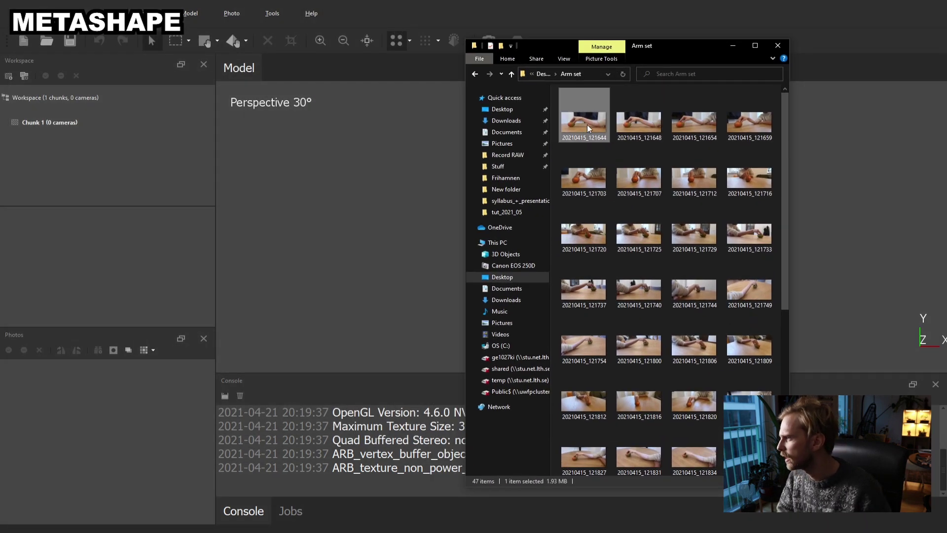
left_click_drag(786, 178, 785, 424)
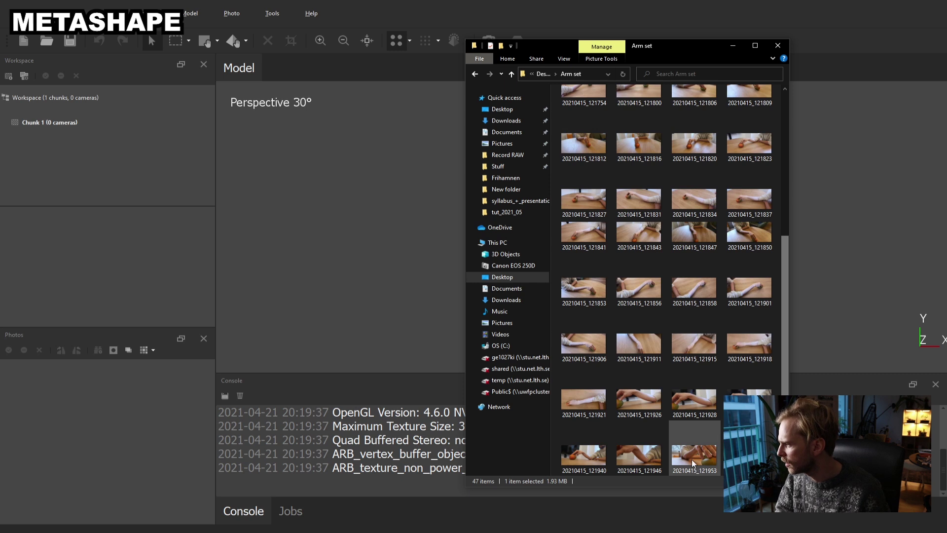
left_click(693, 462, "shift")
left_click_drag(694, 463, 116, 446)
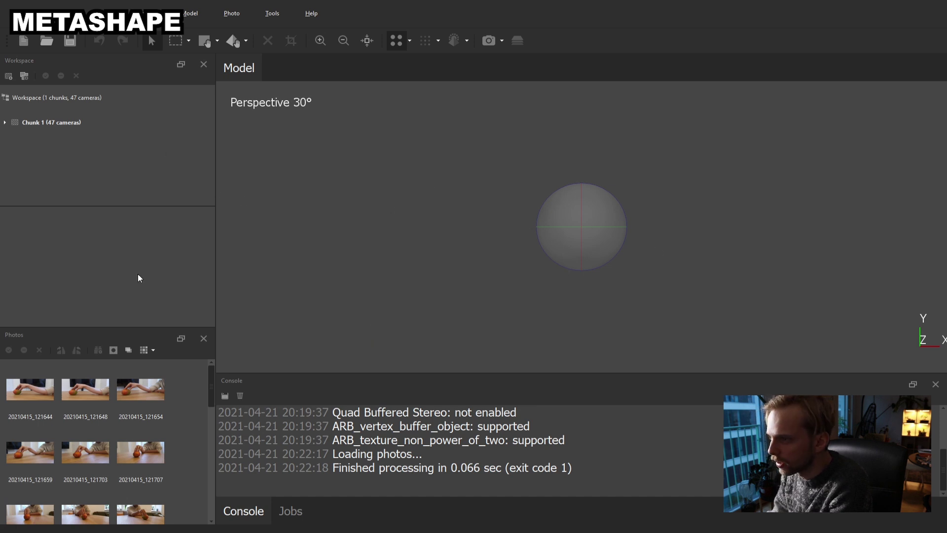
left_click(5, 123)
left_click(5, 123)
right_click(38, 122)
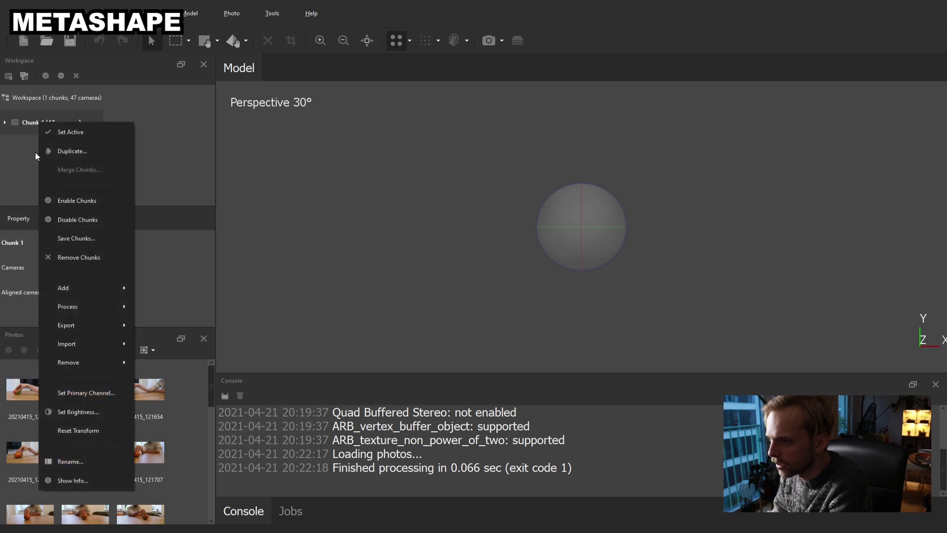
left_click(169, 163)
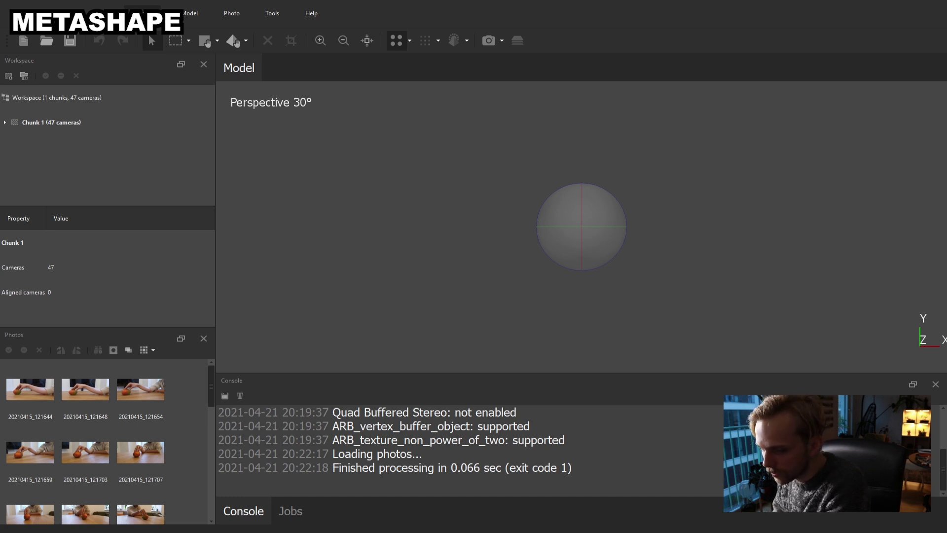
Align the photos with Highest accuracy and generic preselection, and dismiss the closing message.
left_click(143, 13)
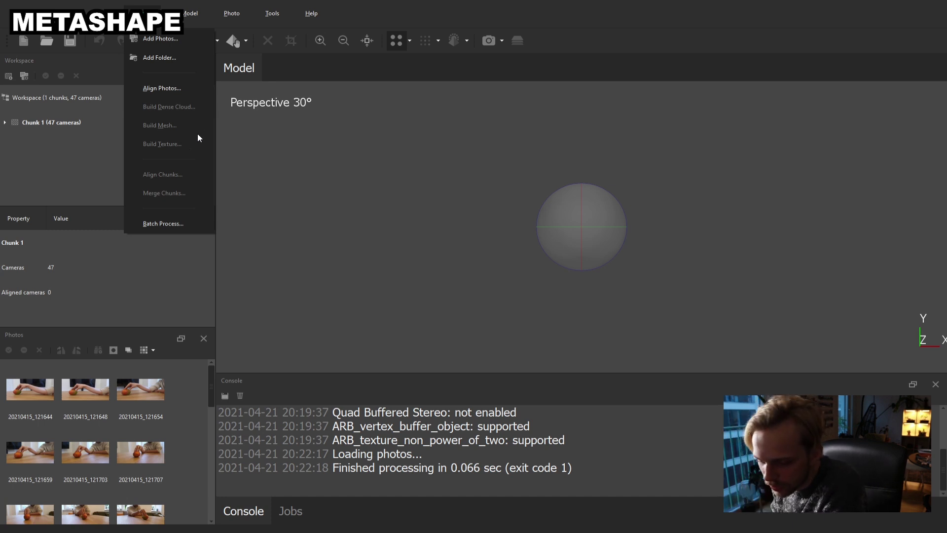
left_click(183, 89)
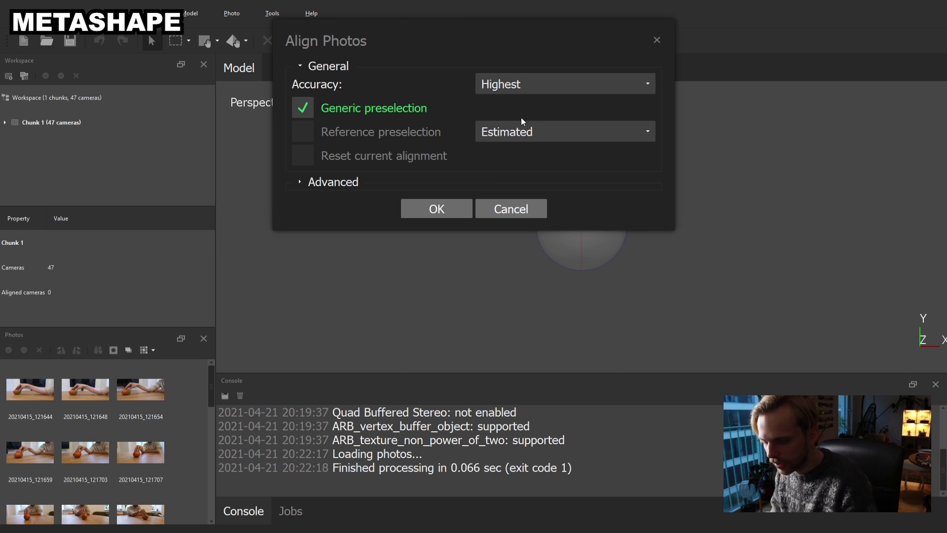
left_click(433, 207)
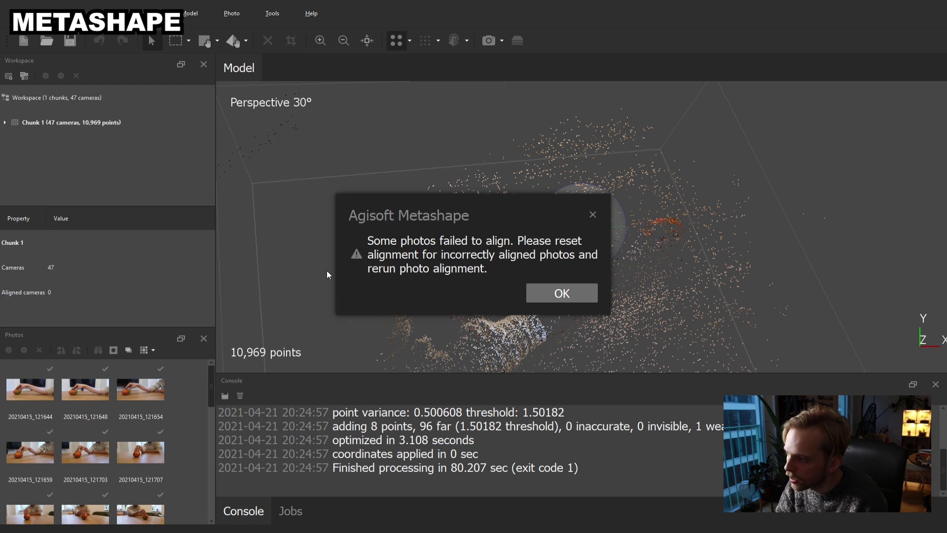
left_click(566, 294)
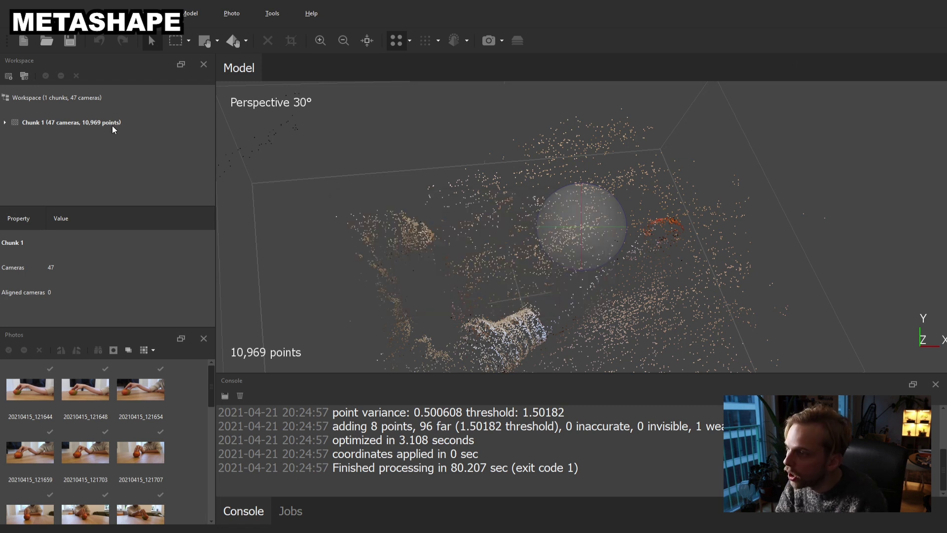
Examine the sparse point cloud from several sides and look through the list of cameras in Chunk 1.
left_click_drag(486, 226, 492, 320)
mouse_move(583, 253)
left_mouse_down()
mouse_move(581, 179)
mouse_move(549, 222)
mouse_move(594, 254)
mouse_move(631, 226)
mouse_move(613, 227)
mouse_move(569, 278)
mouse_move(537, 251)
mouse_move(514, 269)
mouse_move(462, 233)
mouse_move(538, 266)
mouse_move(587, 246)
left_mouse_up()
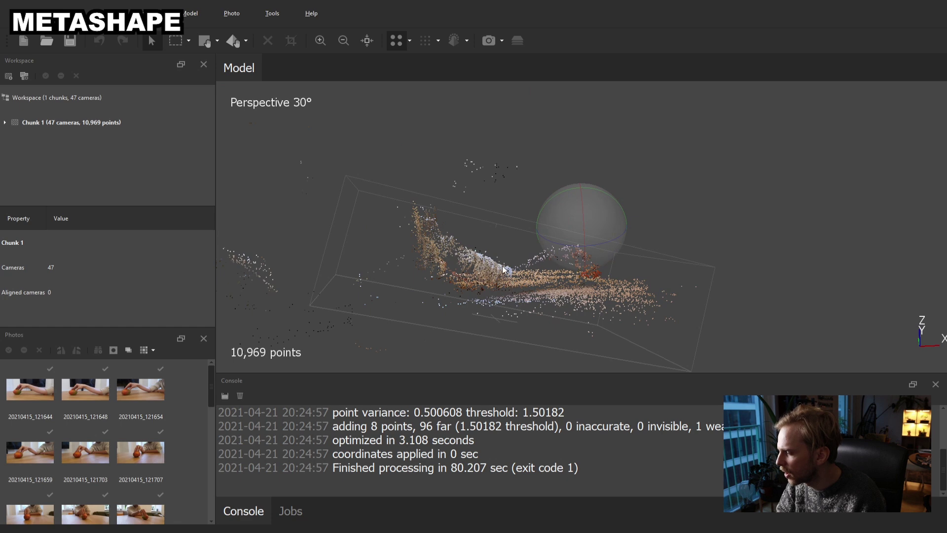
left_click_drag(498, 265, 290, 314)
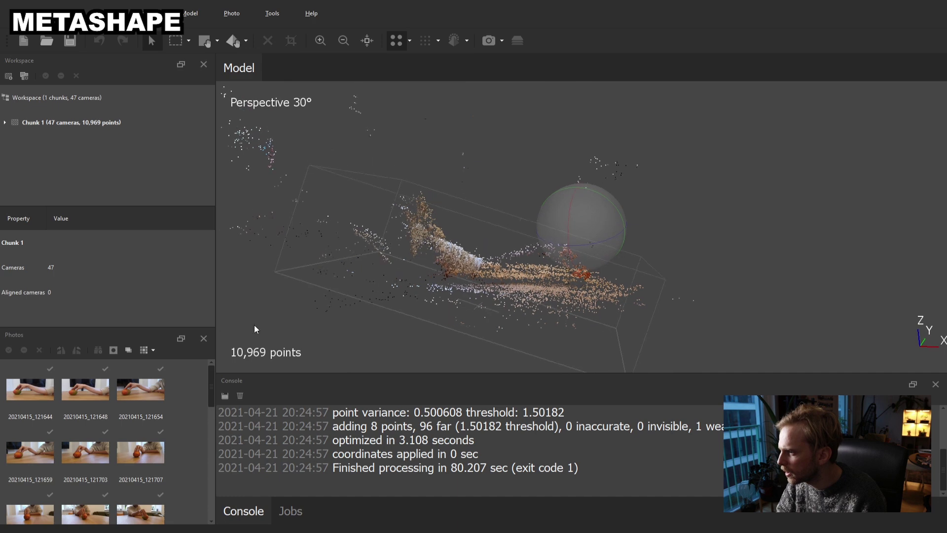
left_click_drag(567, 255, 492, 241)
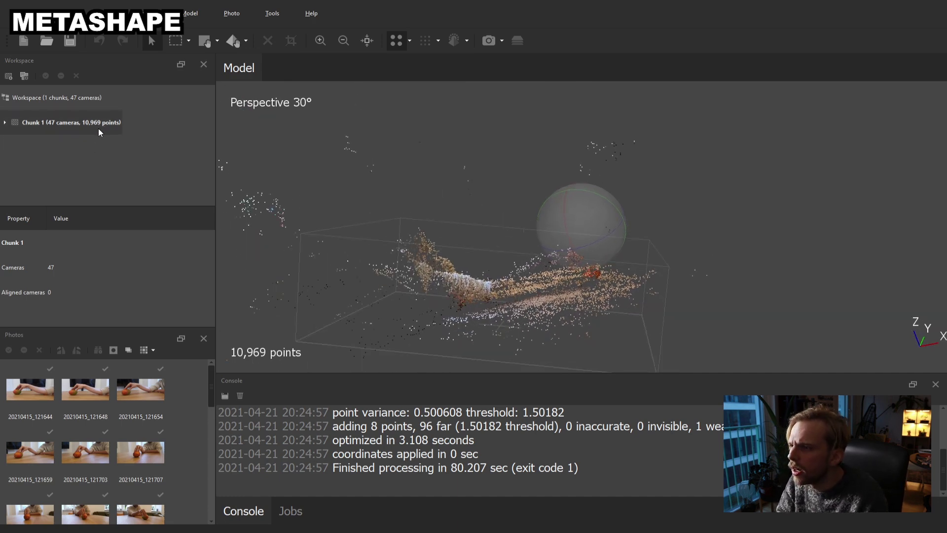
left_click(5, 123)
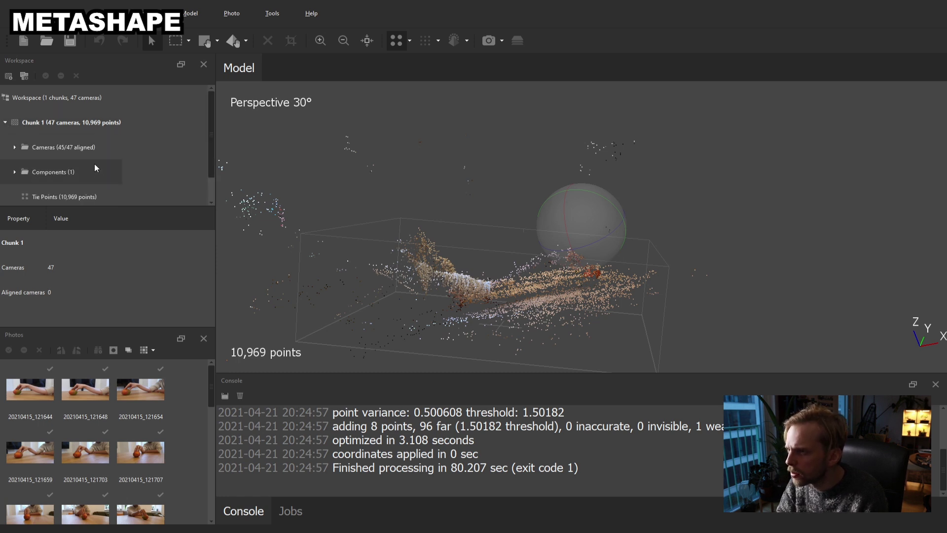
scroll(165, 176, "down", 1)
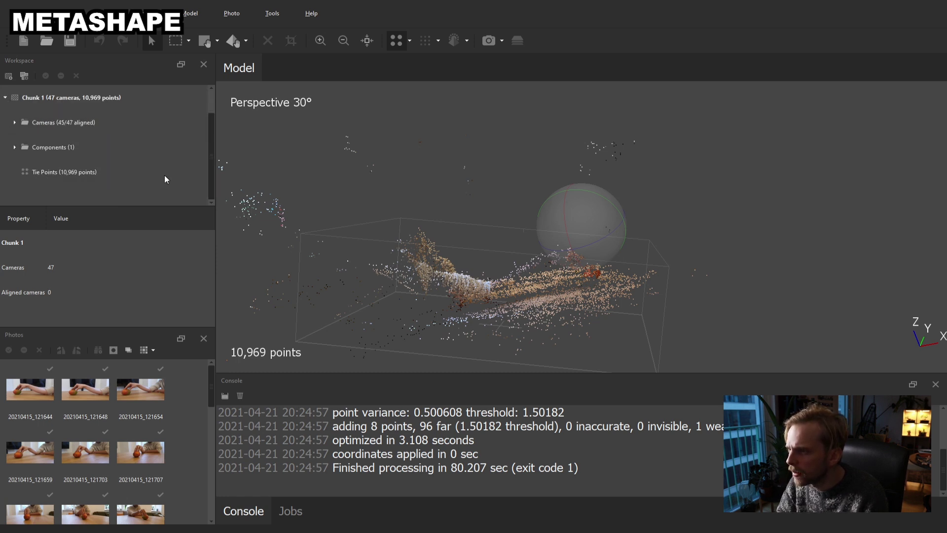
left_click(14, 124)
scroll(136, 173, "down", 5)
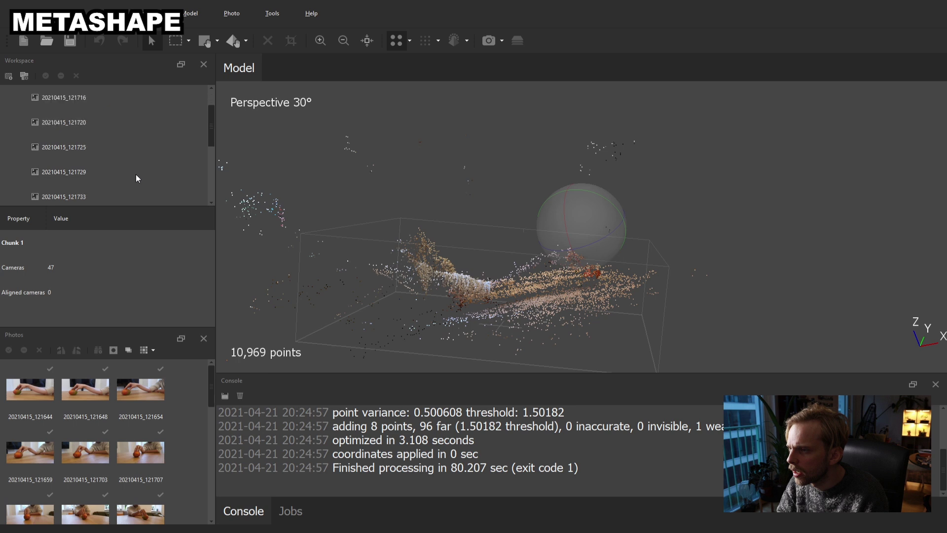
scroll(135, 174, "down", 2)
scroll(135, 174, "up", 5)
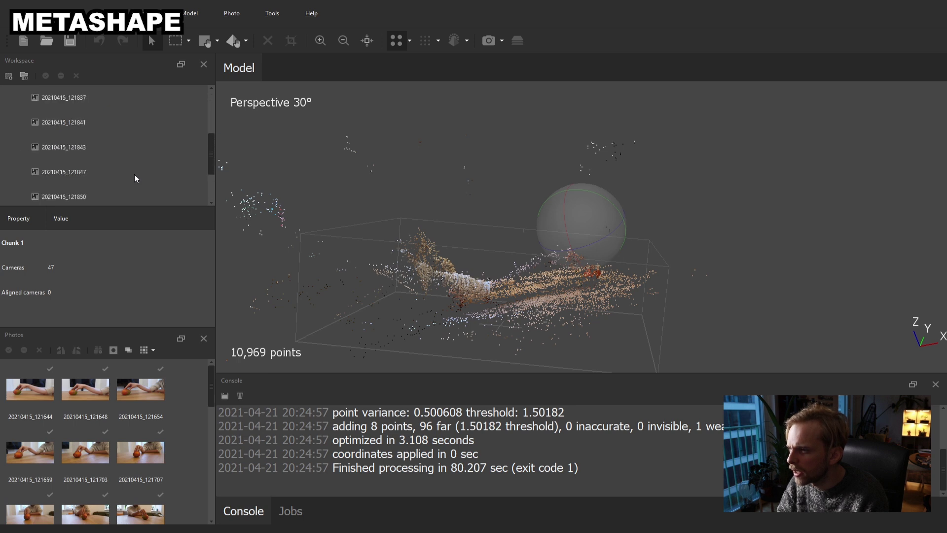
scroll(135, 175, "up", 5)
Reset the camera alignment of the unaligned photo 20210415_121856 and align that camera again.
left_click_drag(214, 382, 194, 467)
left_click(13, 439)
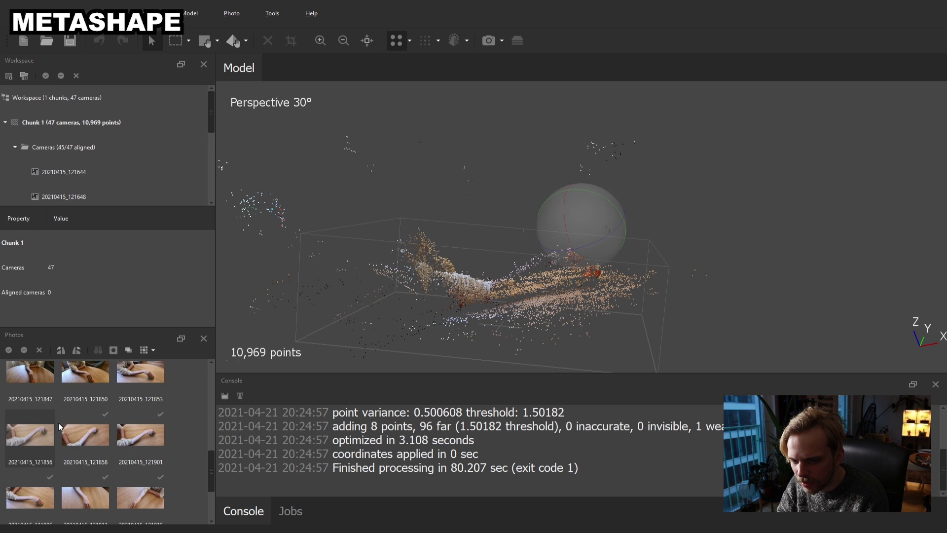
right_click(39, 439)
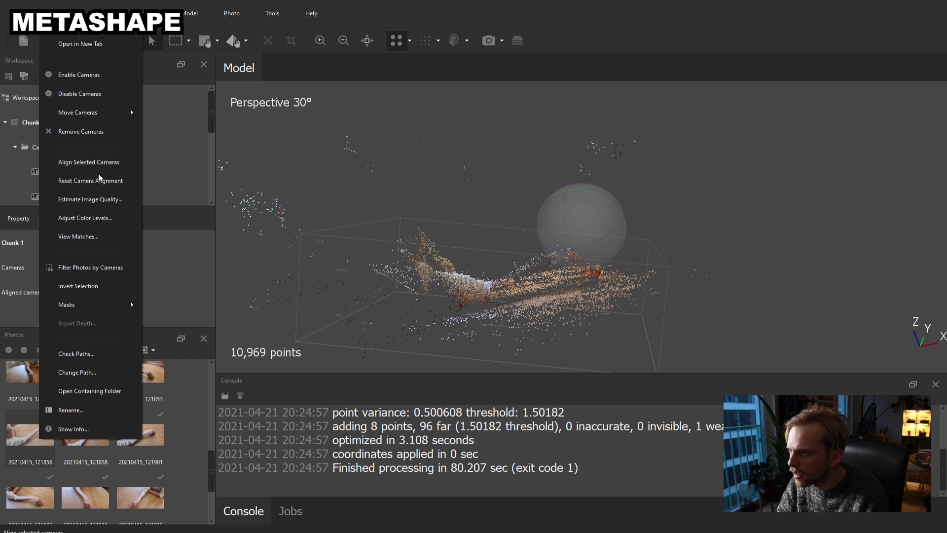
left_click(78, 180)
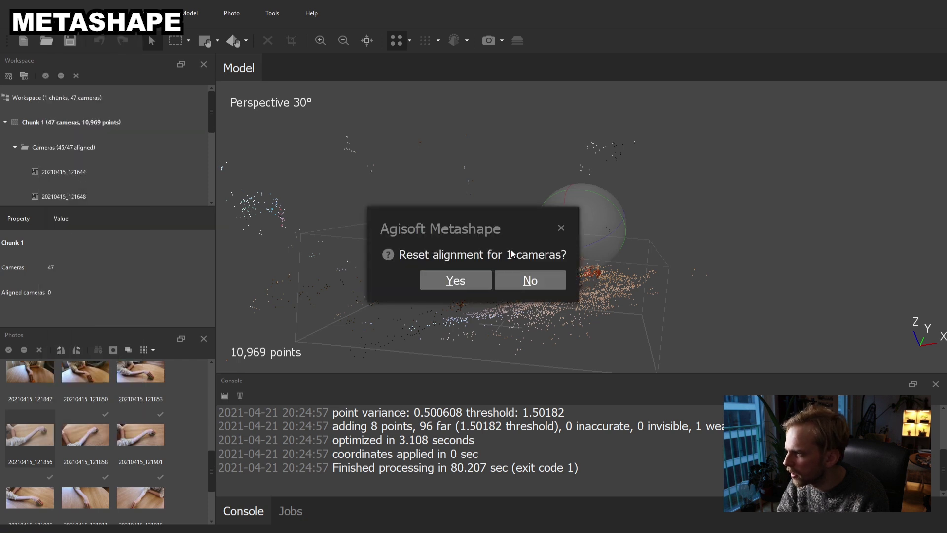
left_click(457, 282)
right_click(26, 436)
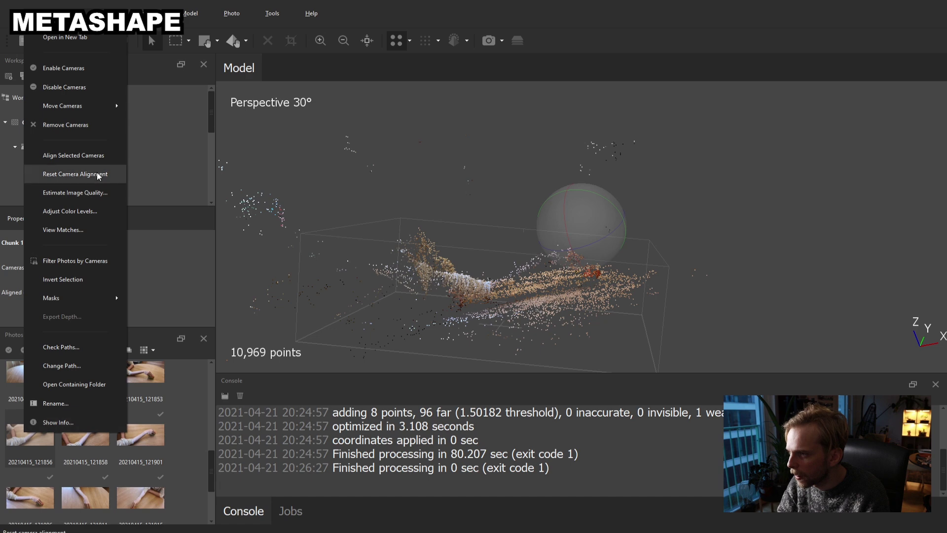
left_click(99, 157)
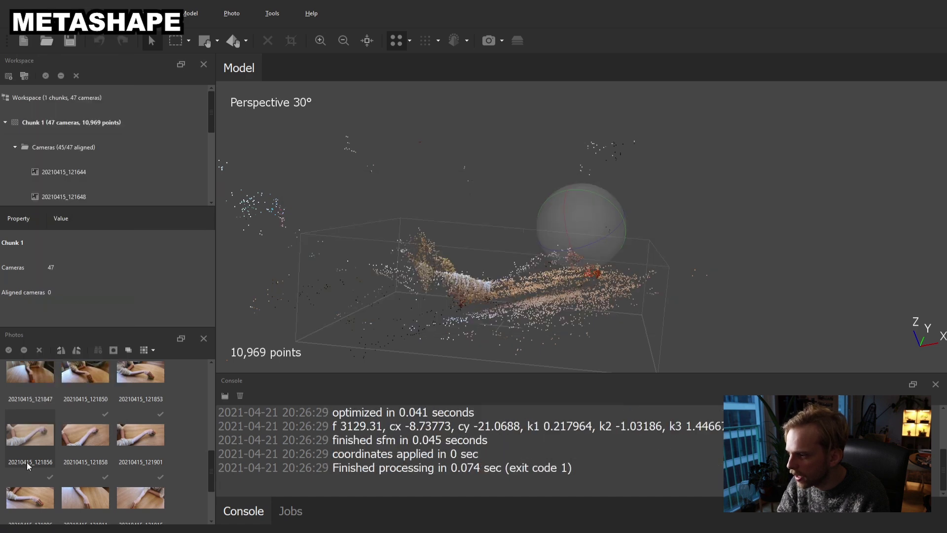
Build a dense cloud at High quality with Mild depth filtering, point colors and point confidence.
left_click_drag(212, 467, 205, 334)
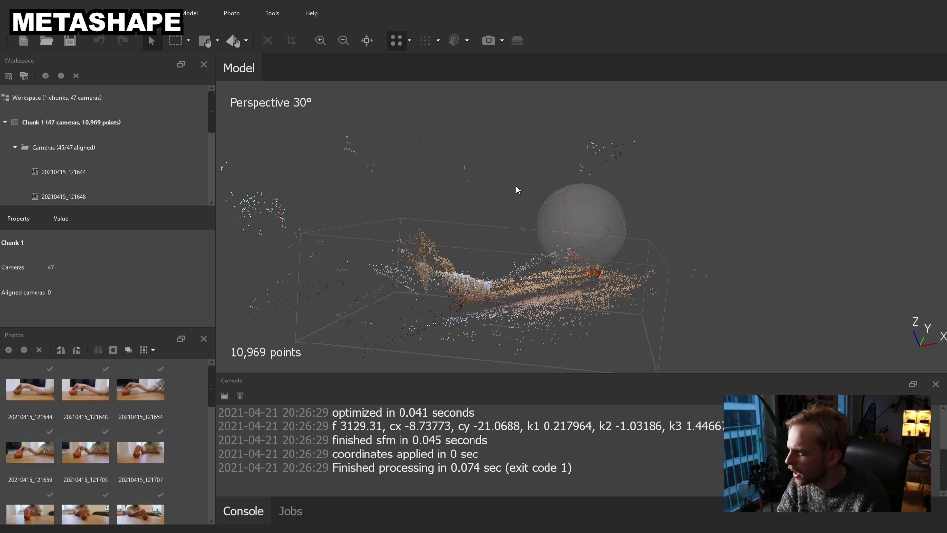
left_click_drag(547, 206, 415, 135)
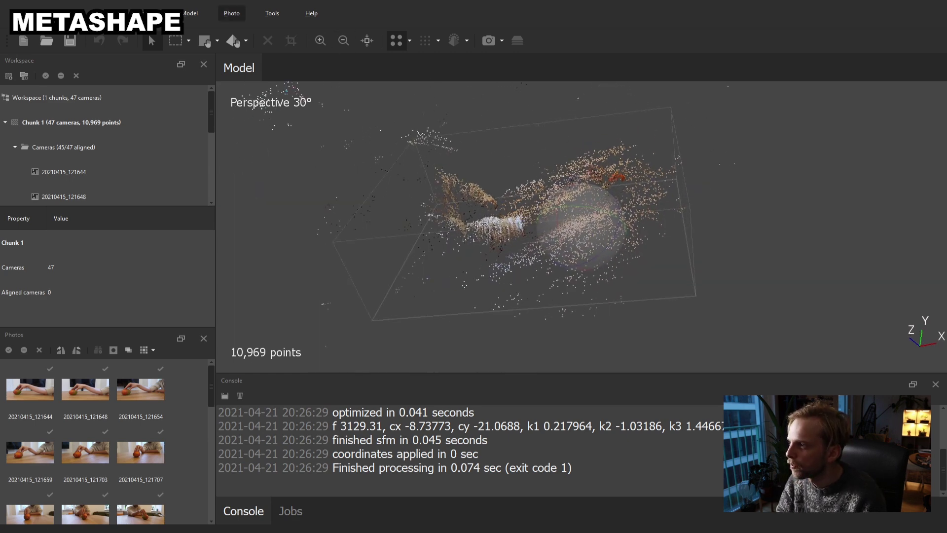
left_click(142, 12)
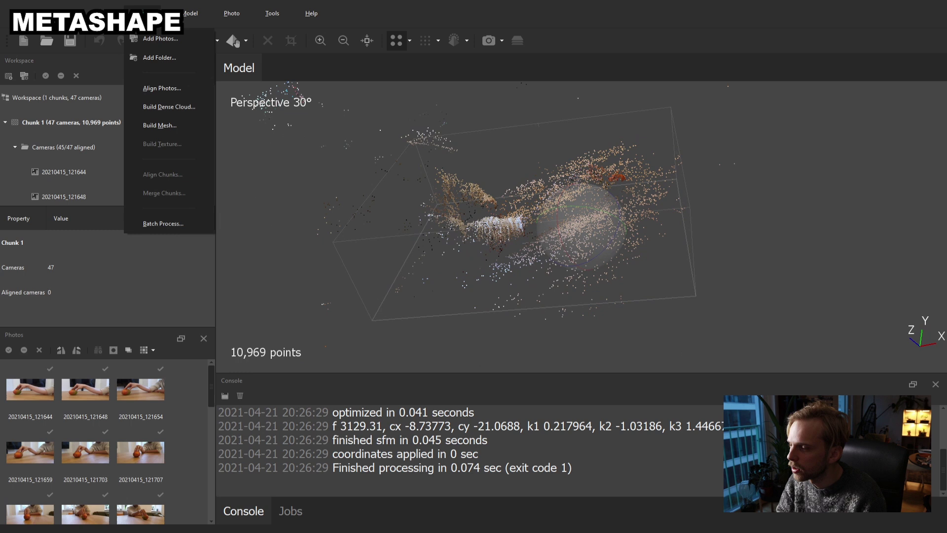
left_click(167, 108)
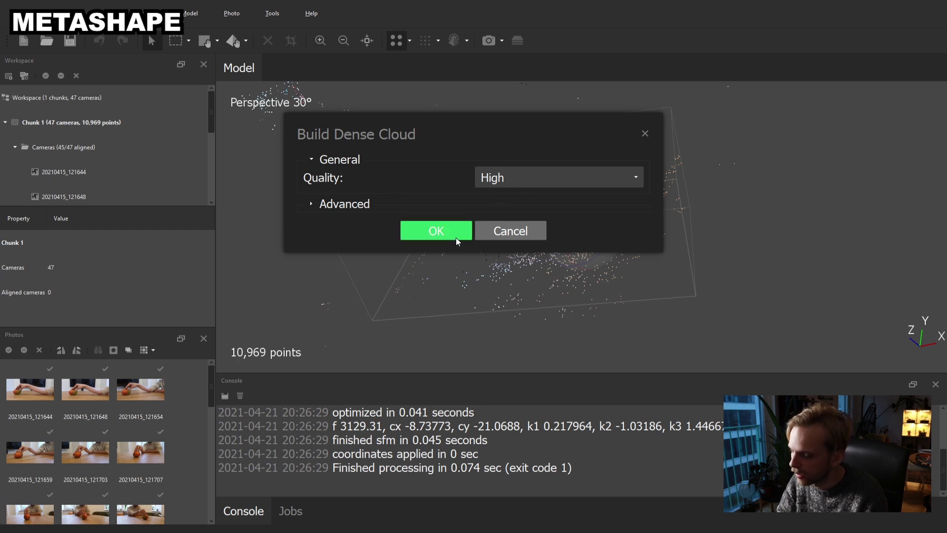
left_click(360, 204)
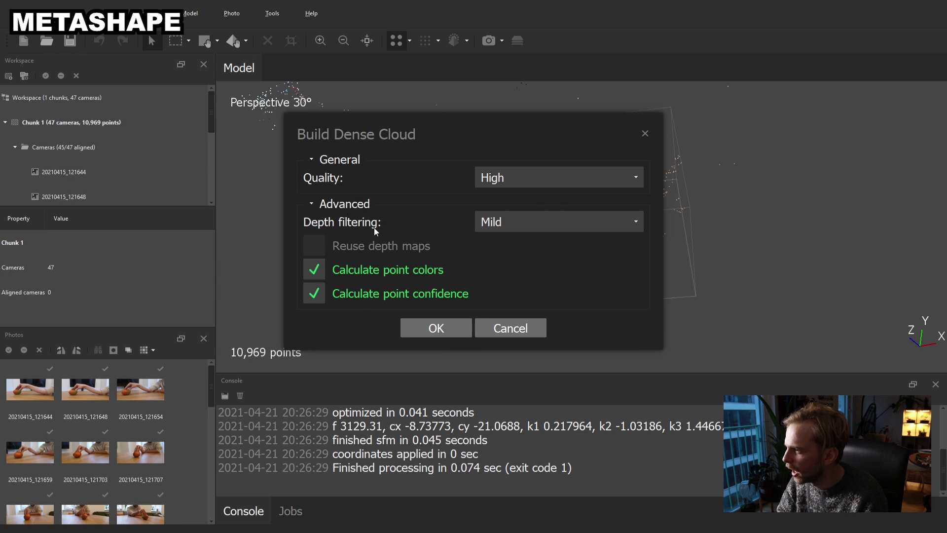
left_click(367, 204)
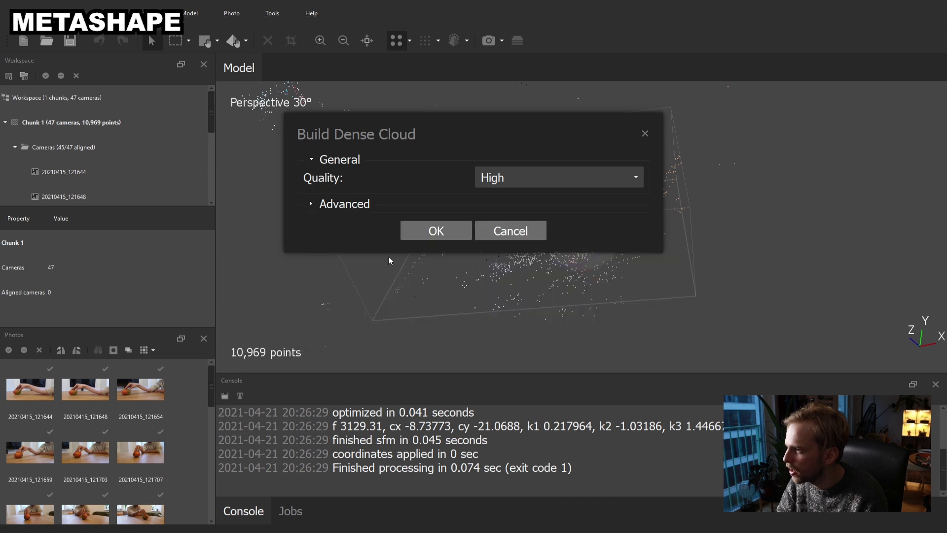
left_click(428, 231)
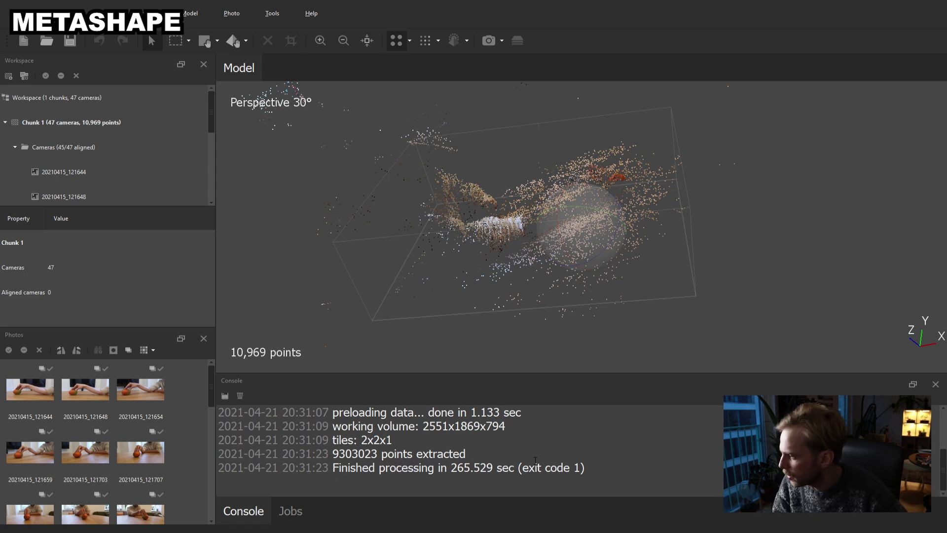
Check the dense cloud's processing time in the console and look through the contents of Chunk 1.
left_click_drag(451, 468, 479, 469)
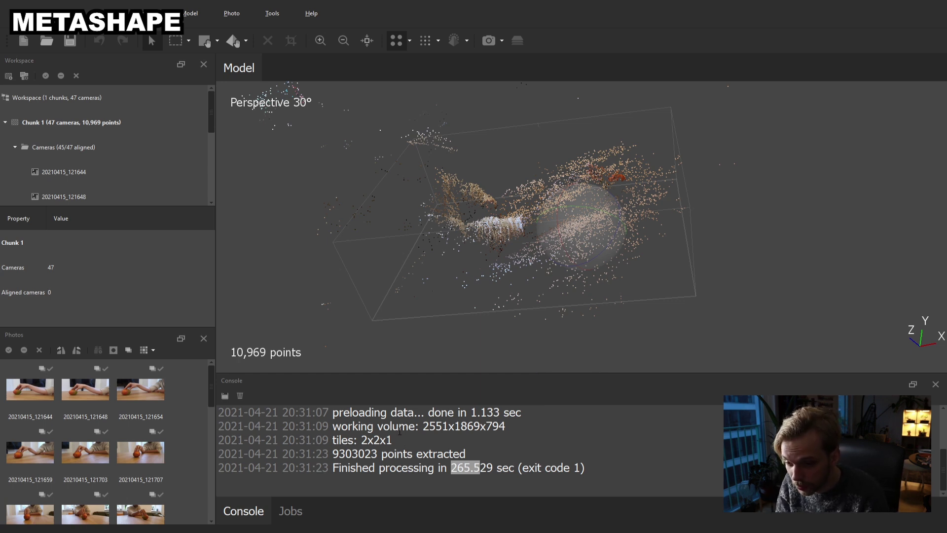
left_click(399, 430)
mouse_move(383, 289)
left_mouse_down()
mouse_move(355, 271)
mouse_move(395, 300)
left_mouse_up()
left_click(15, 148)
left_click(15, 172)
left_click(15, 171)
scroll(82, 188, "down", 1)
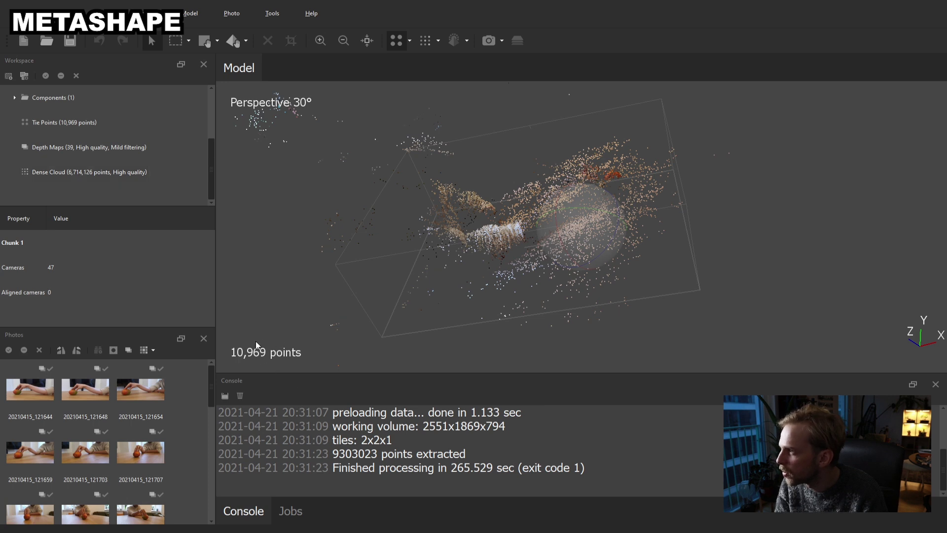
left_click_drag(419, 267, 392, 149)
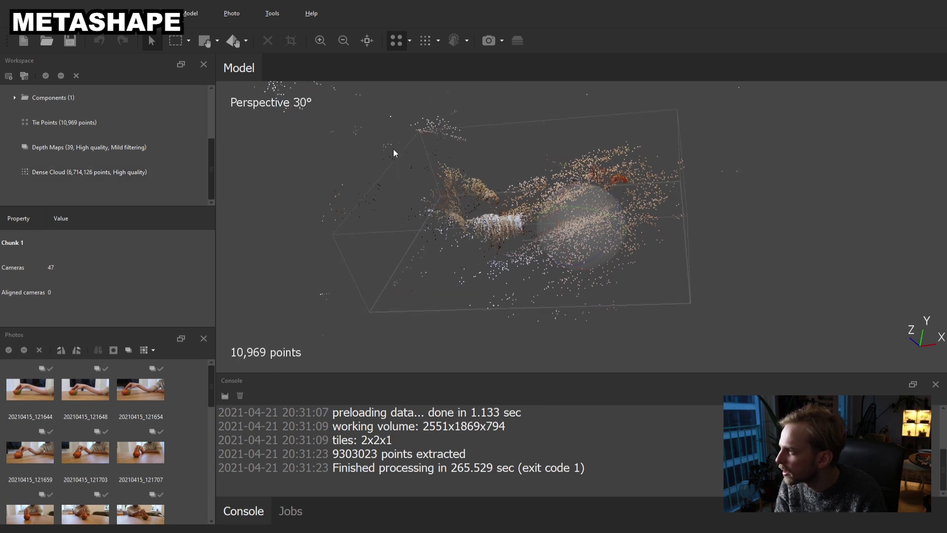
Display the dense cloud in the model view and examine the point detail on the forearm and hand up close.
left_click(428, 43)
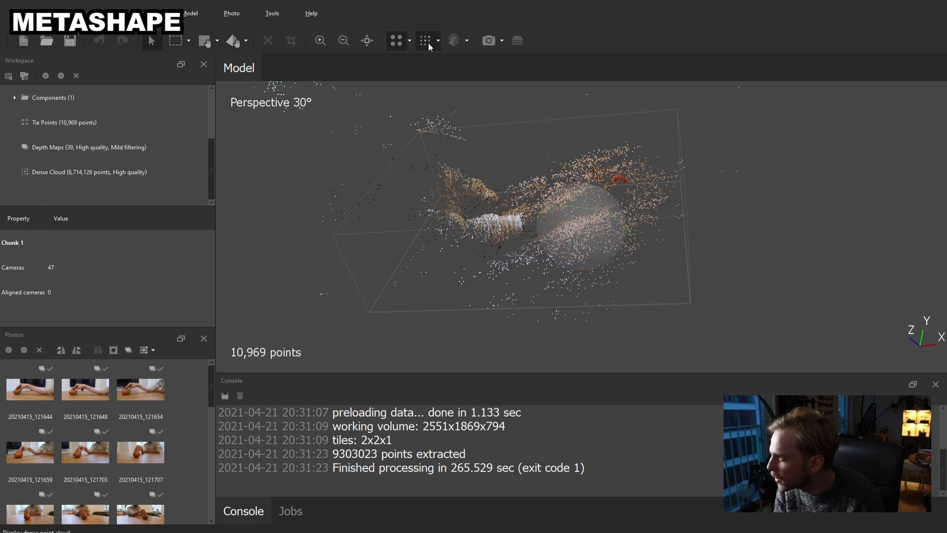
left_click_drag(641, 277, 673, 308)
left_click_drag(445, 190, 597, 179)
scroll(597, 178, "up", 3)
scroll(595, 180, "up", 5)
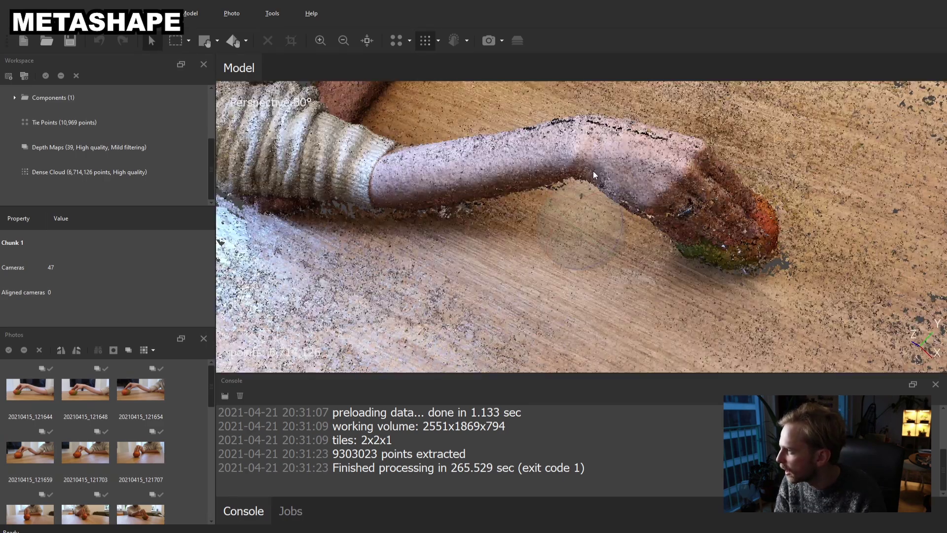
scroll(562, 213, "up", 5)
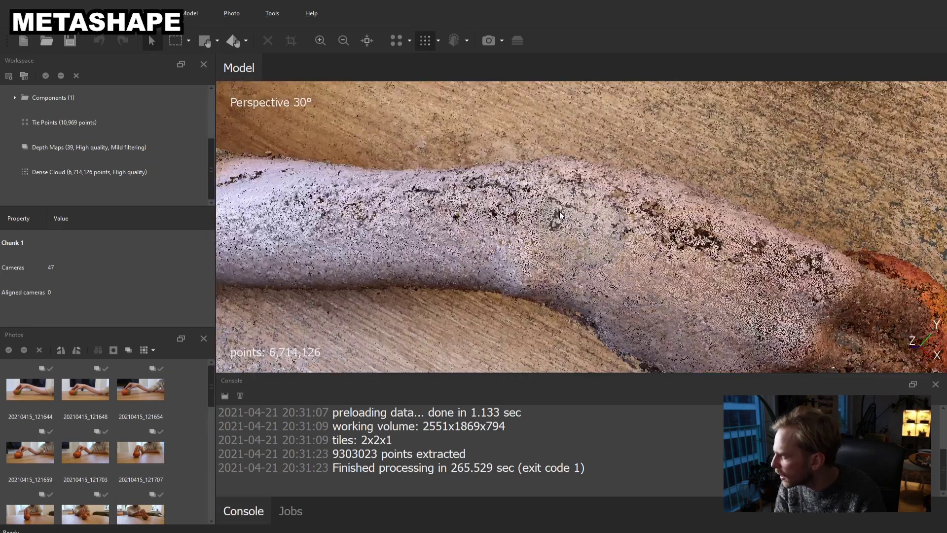
scroll(563, 215, "down", 6)
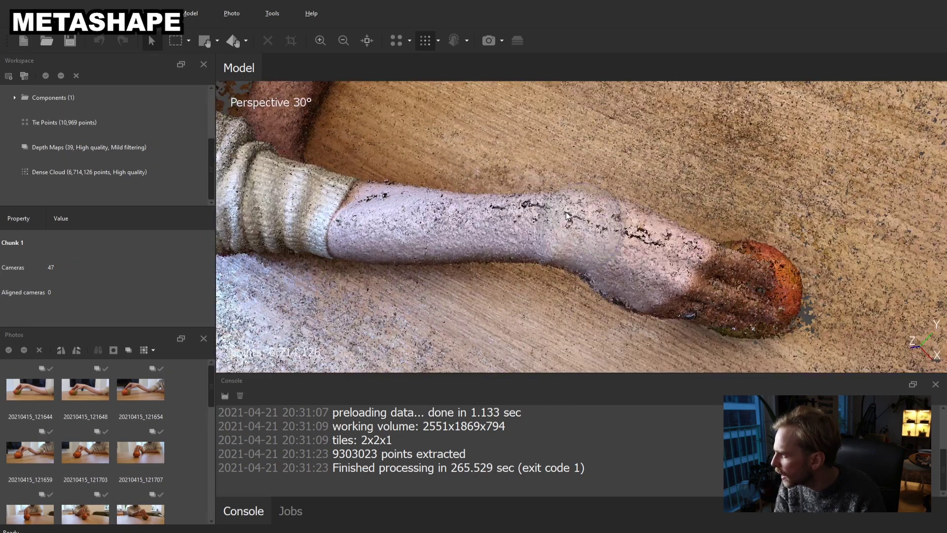
scroll(496, 245, "up", 4)
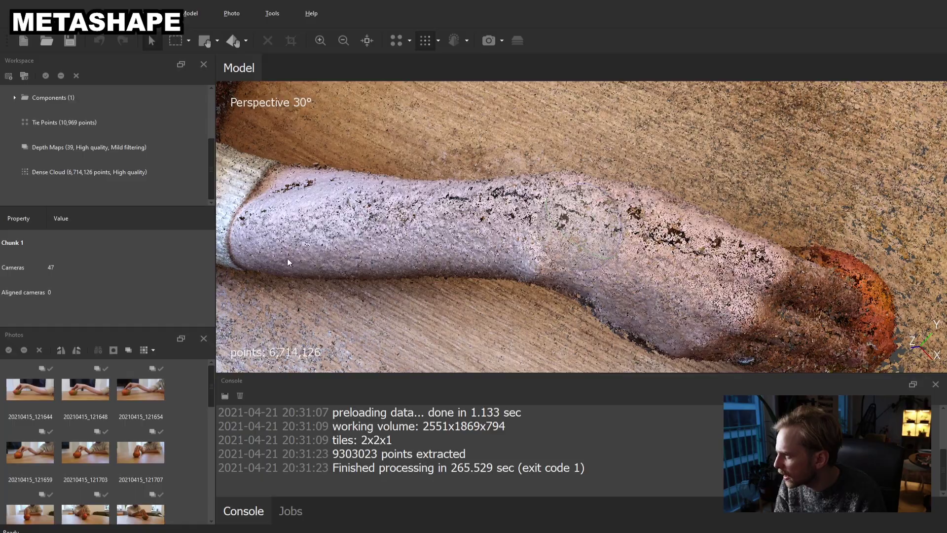
Examine the dense cloud from the side and front, checking the underside of the arm and the hand on the mango.
left_click_drag(304, 274, 499, 215)
scroll(498, 214, "down", 6)
left_click_drag(645, 257, 496, 273)
left_click_drag(558, 248, 623, 236)
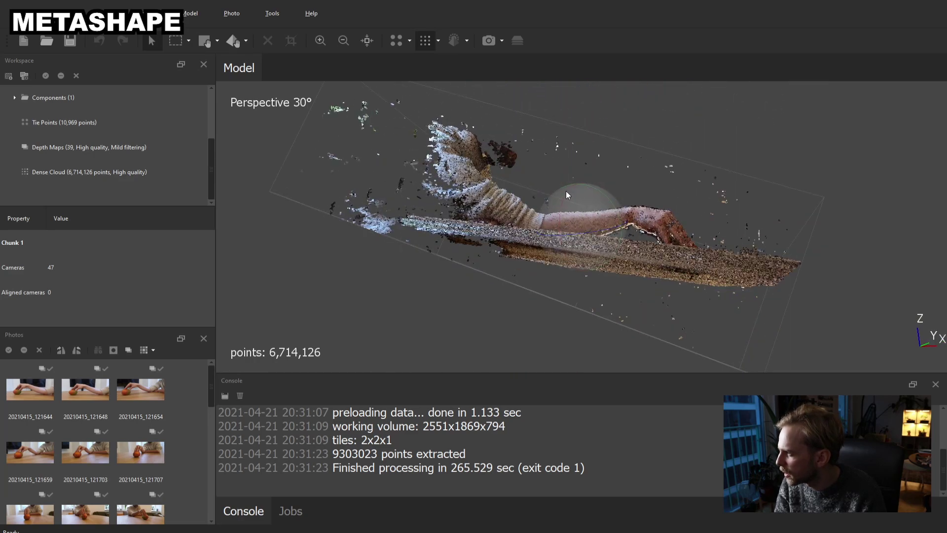
left_click_drag(566, 197, 632, 228)
scroll(632, 228, "up", 6)
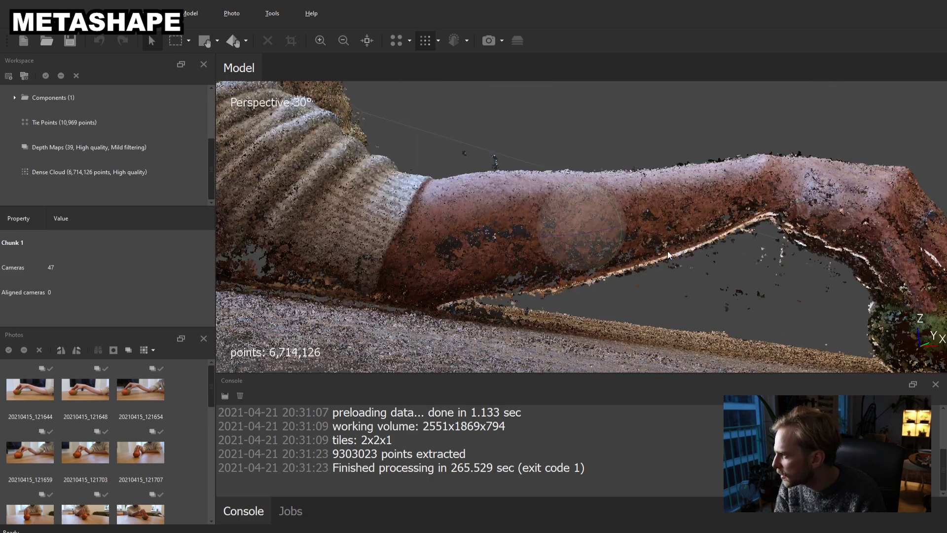
left_click_drag(567, 241, 542, 221)
left_click_drag(590, 244, 492, 265)
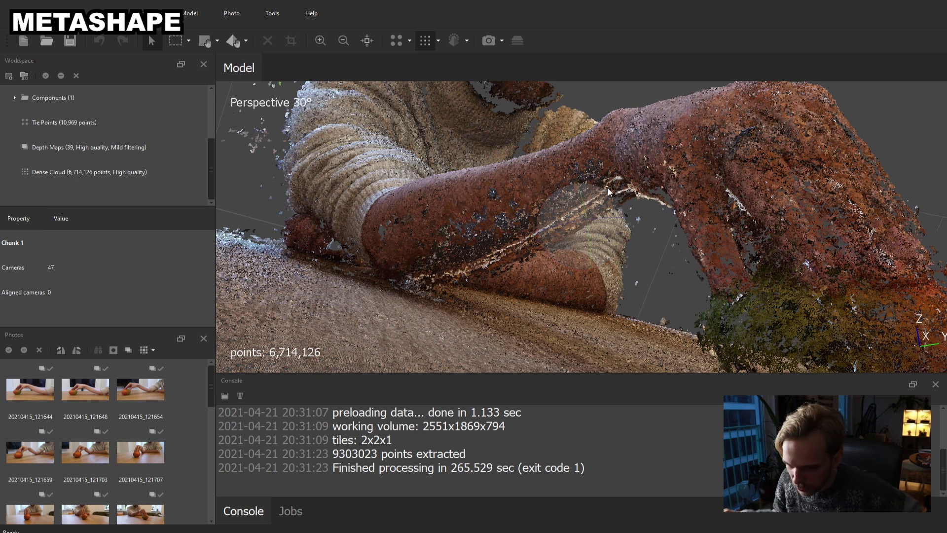
left_click_drag(608, 188, 597, 217)
scroll(574, 221, "down", 10)
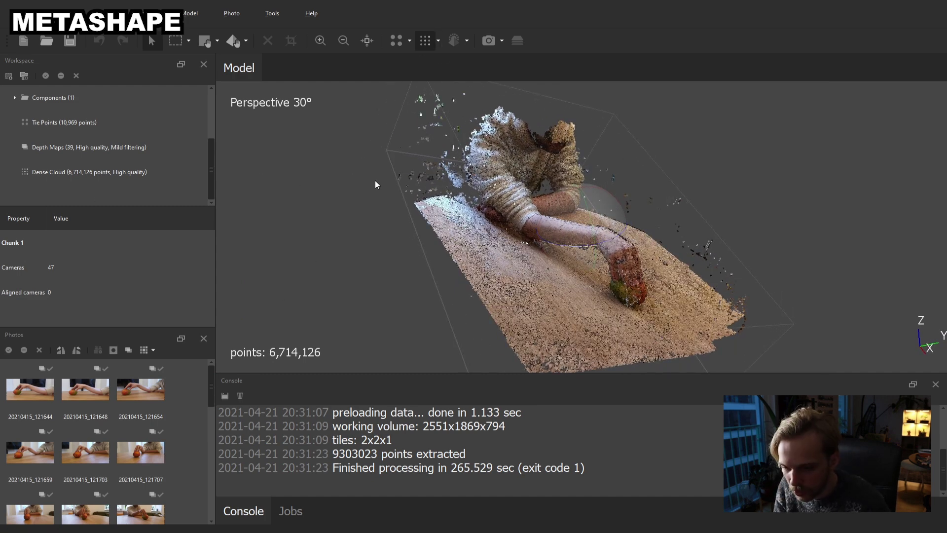
Build a mesh from the dense cloud with Arbitrary (3D) surface type and High face count.
left_click(189, 14)
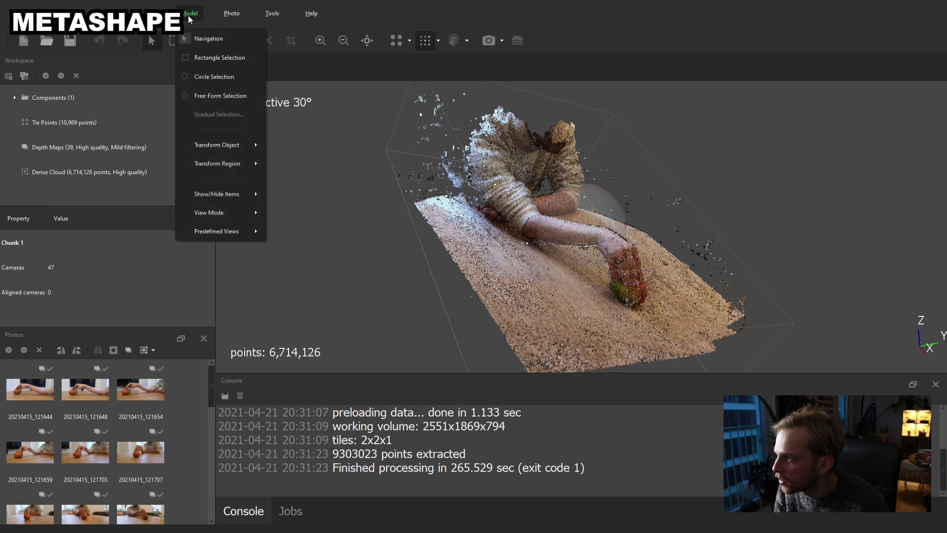
mouse_move(143, 13)
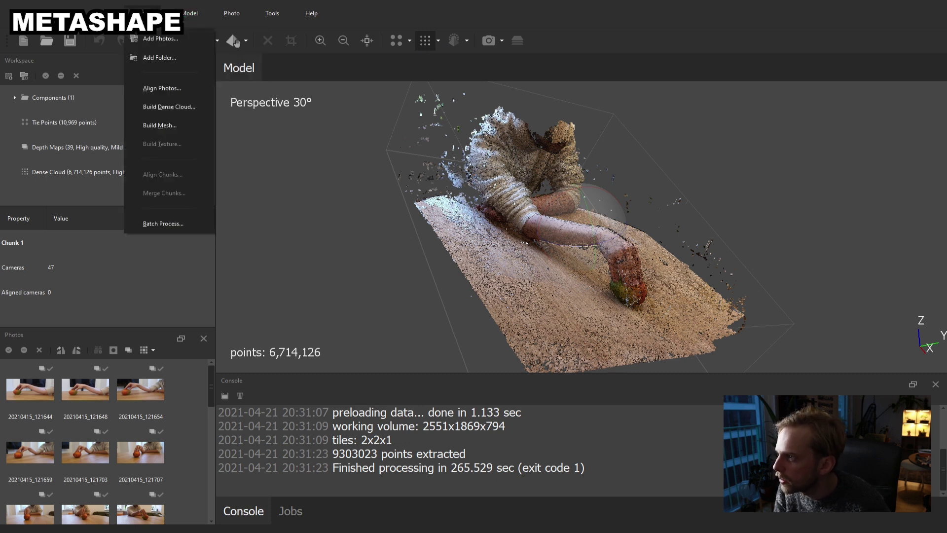
left_click(144, 126)
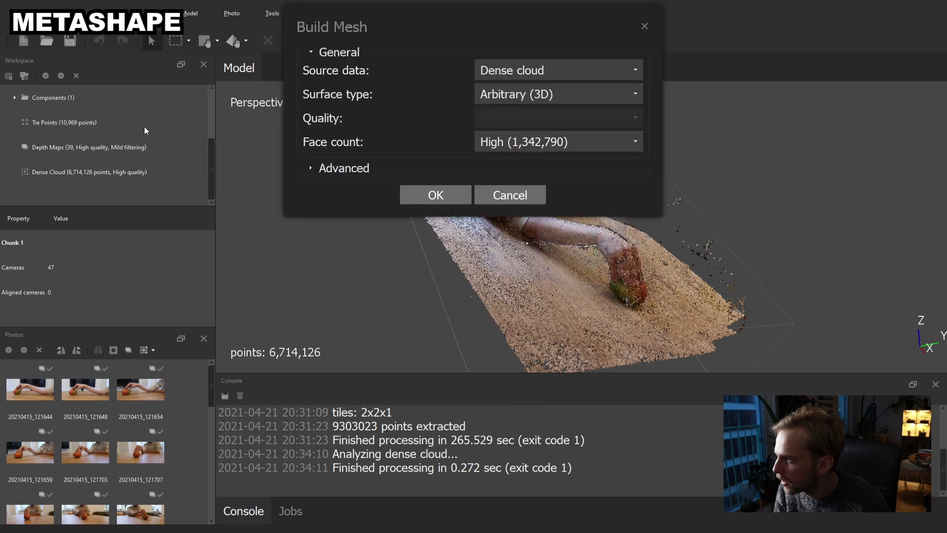
left_click(433, 199)
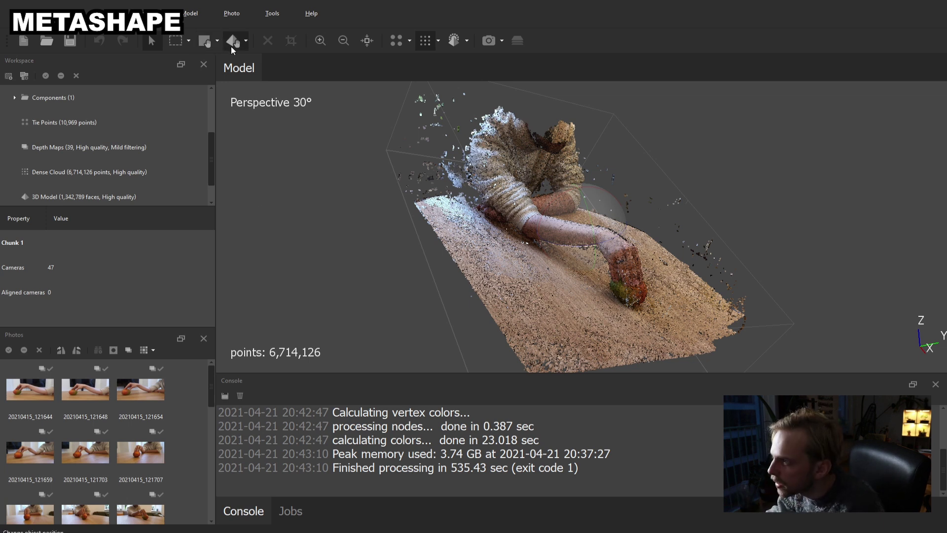
Display the shaded 3D model and inspect the meshed arm, mango and table.
left_click(453, 43)
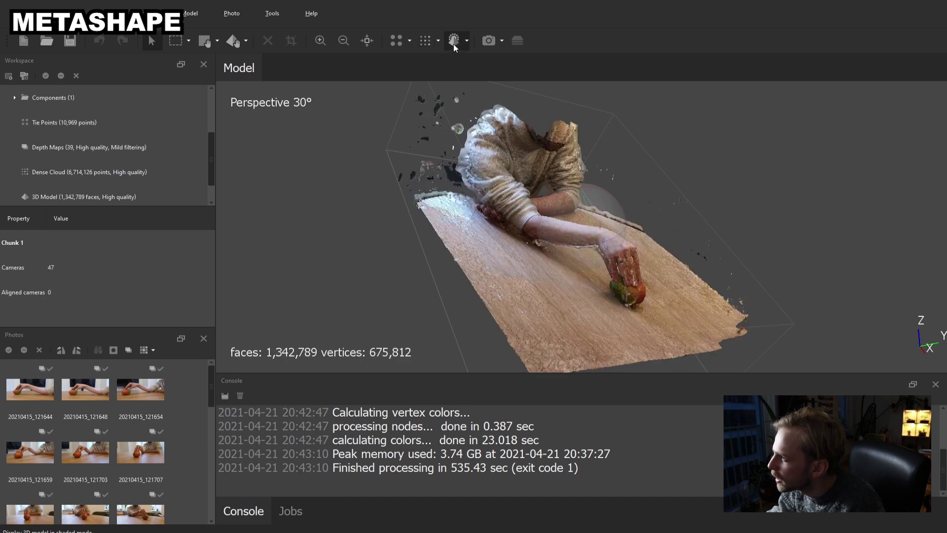
mouse_move(542, 212)
left_mouse_down()
mouse_move(516, 194)
mouse_move(467, 189)
mouse_move(584, 241)
mouse_move(497, 280)
mouse_move(501, 228)
mouse_move(549, 241)
mouse_move(541, 242)
mouse_move(609, 223)
mouse_move(581, 191)
mouse_move(559, 197)
mouse_move(568, 222)
mouse_move(573, 196)
mouse_move(624, 208)
mouse_move(619, 197)
mouse_move(664, 222)
mouse_move(618, 244)
mouse_move(531, 244)
mouse_move(537, 221)
mouse_move(581, 226)
mouse_move(596, 214)
mouse_move(597, 231)
mouse_move(506, 227)
mouse_move(542, 241)
mouse_move(526, 236)
mouse_move(568, 213)
mouse_move(600, 228)
mouse_move(536, 222)
left_mouse_up()
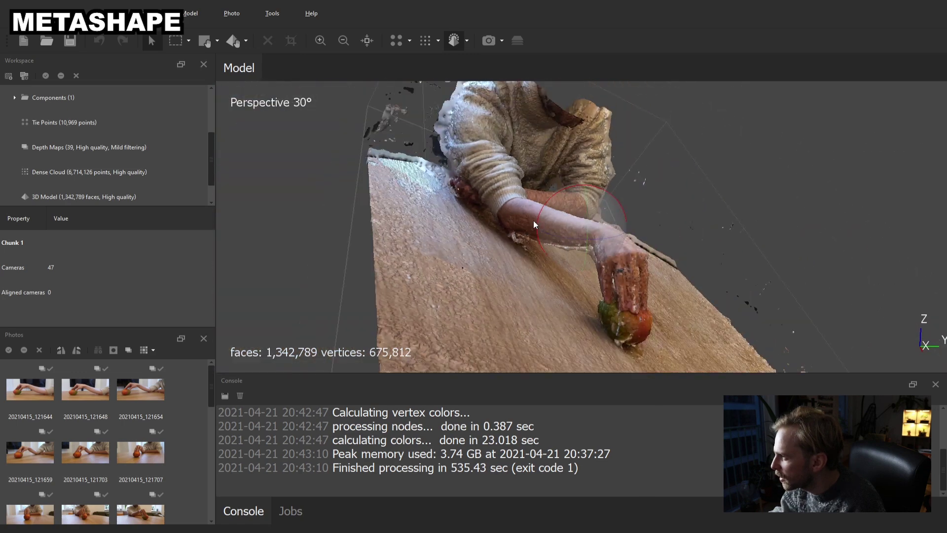
left_click_drag(446, 194, 432, 193)
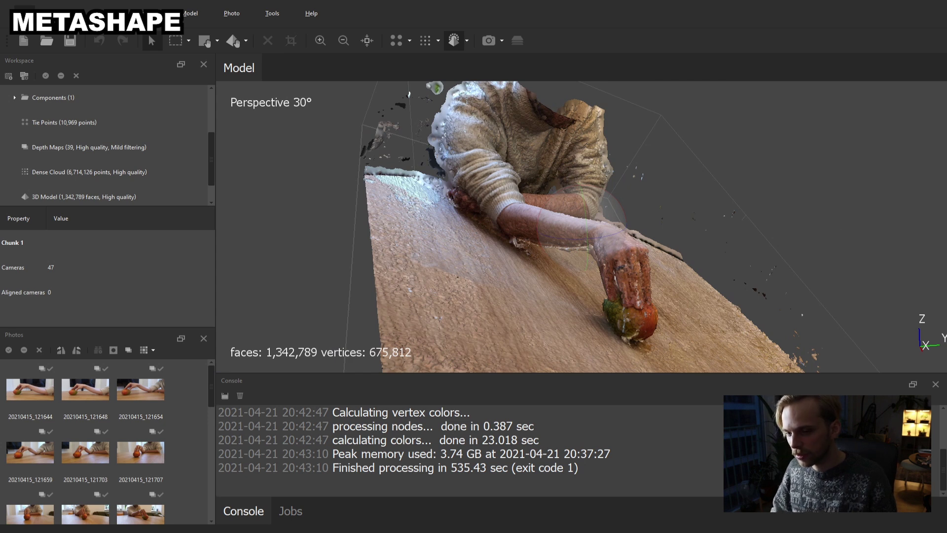
Switch to Rhino with photogrammetry testing.3dm and hide both overlapping scan meshes of the arm and table.
left_click(16, 14)
mouse_move(81, 154)
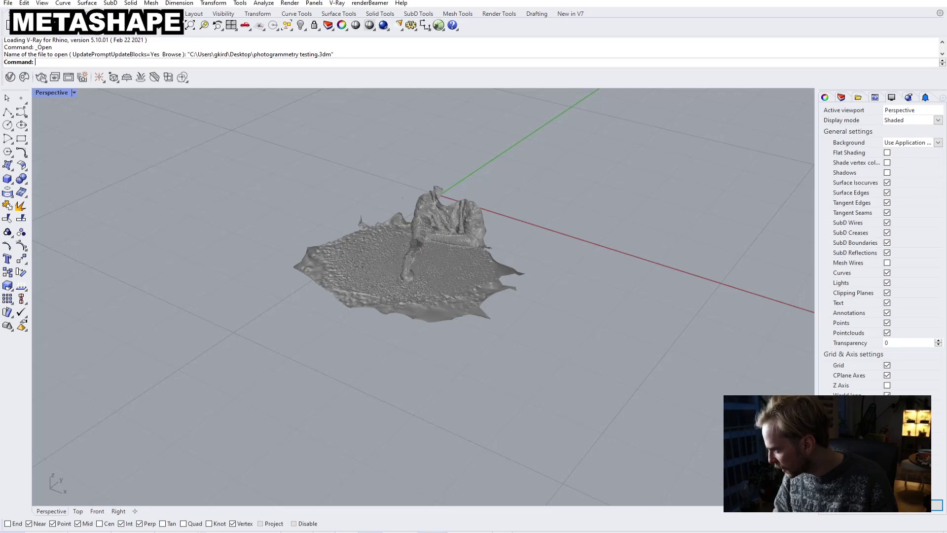
left_click(419, 297)
key("ctrl+h")
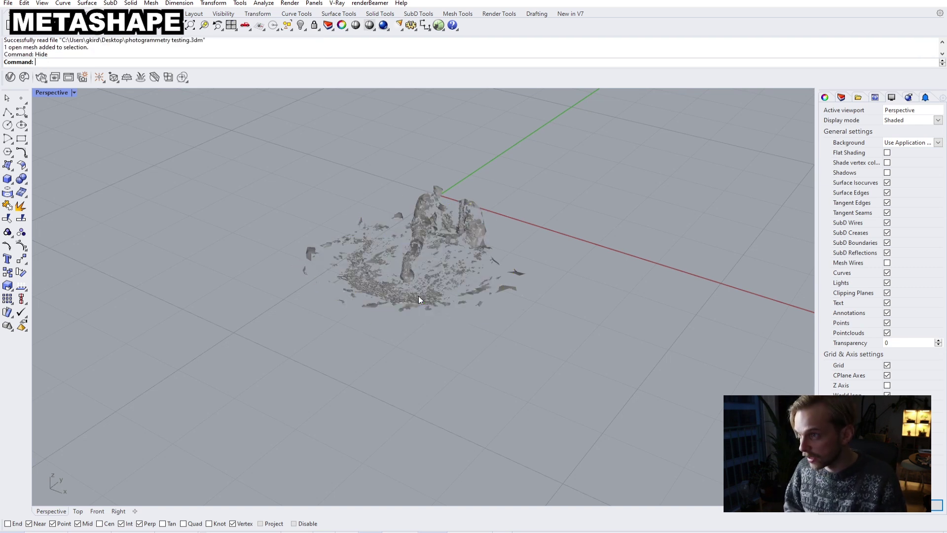
left_click(418, 298)
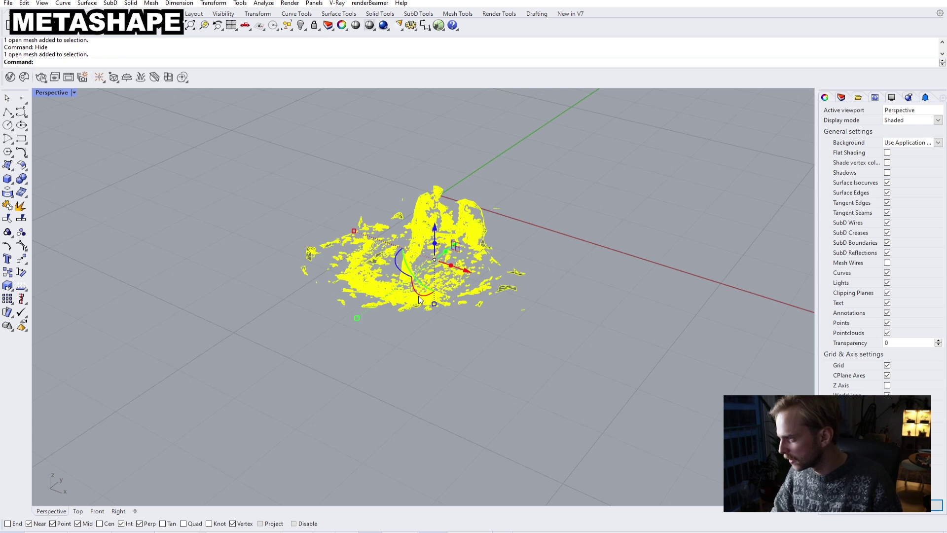
key("ctrl+h")
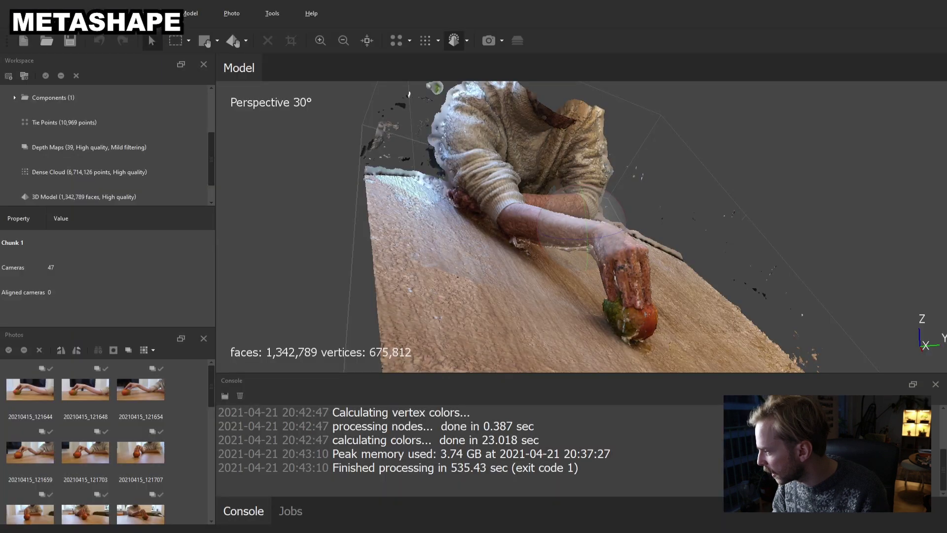
In Metashape, start exporting the model and create a folder named Metashape on the Desktop.
left_click(22, 13)
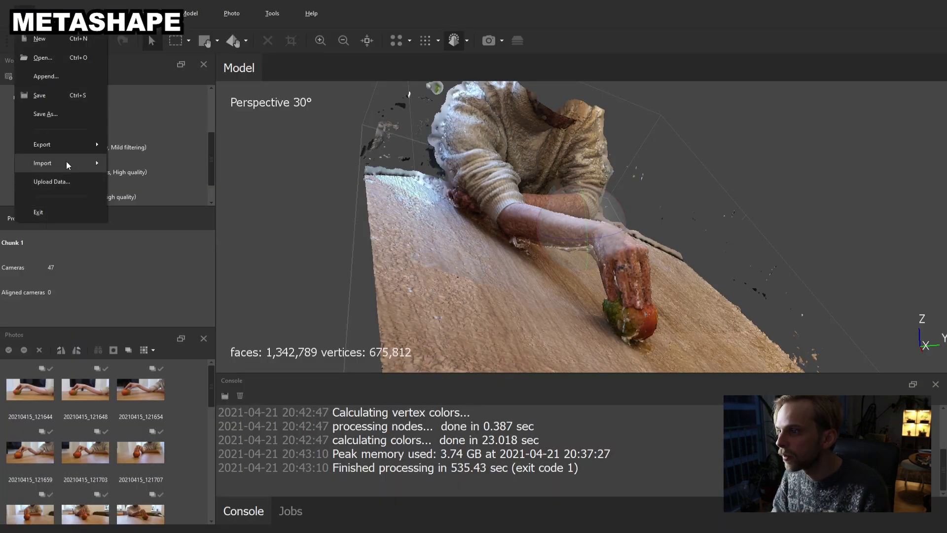
mouse_move(63, 146)
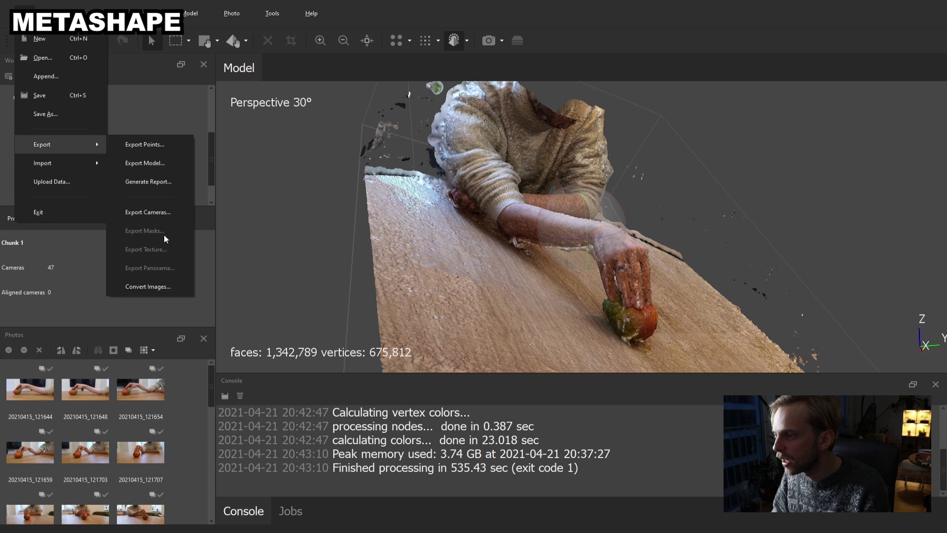
left_click(158, 165)
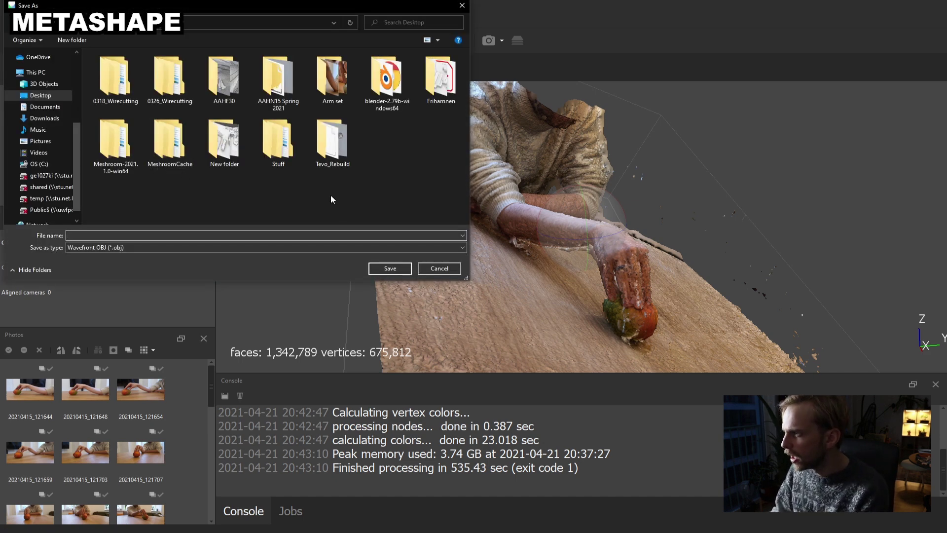
right_click(330, 199)
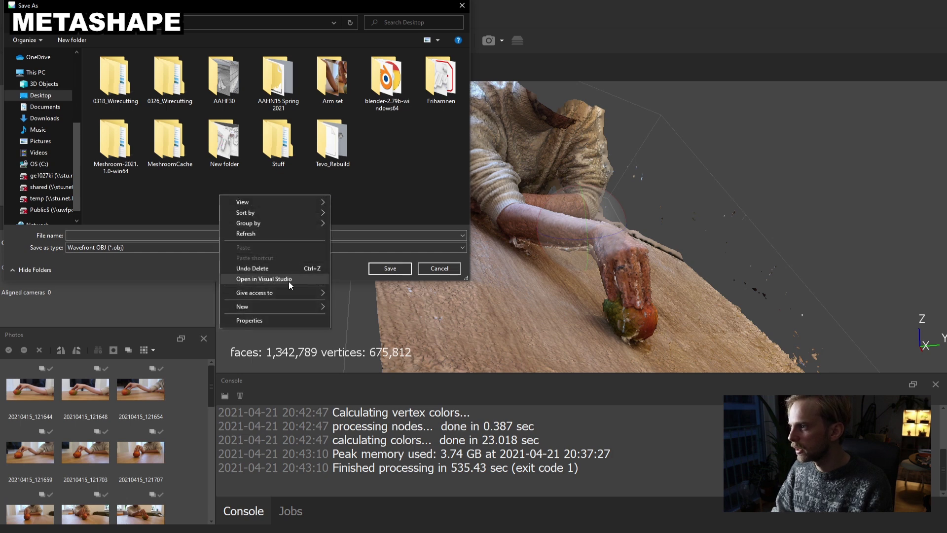
mouse_move(295, 310)
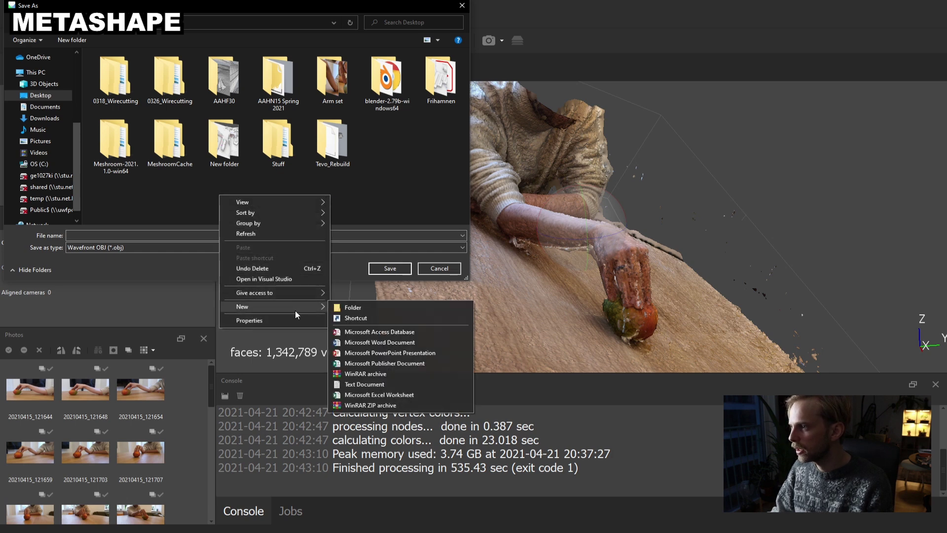
left_click(392, 308)
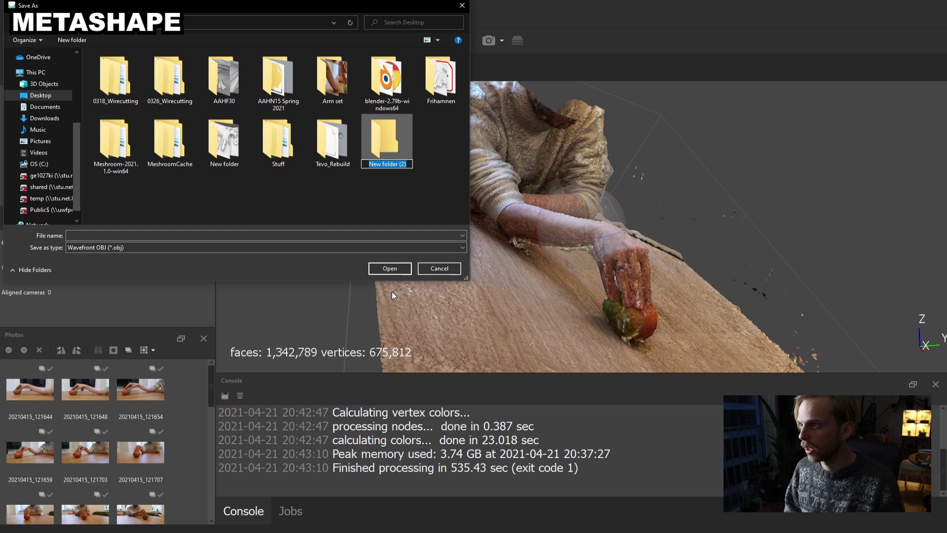
type("Meta")
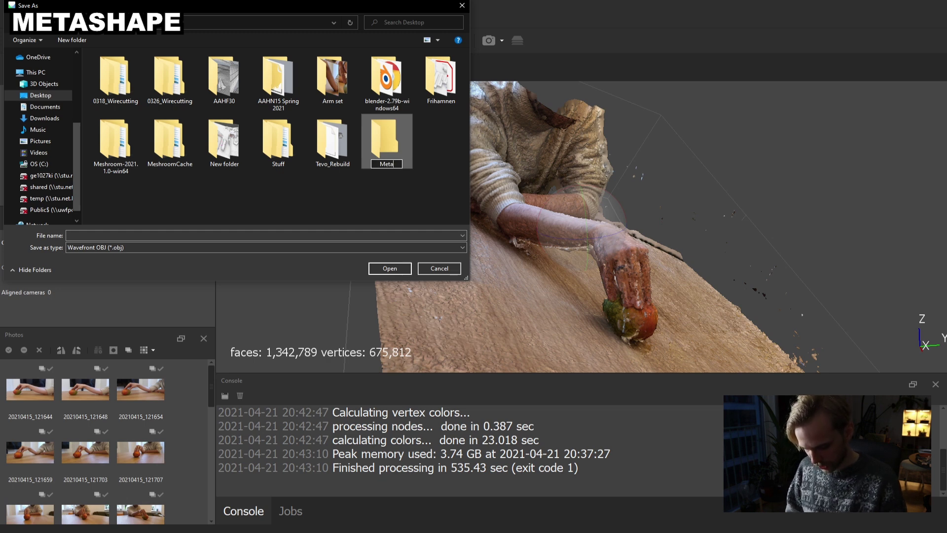
type("shape")
key("Return")
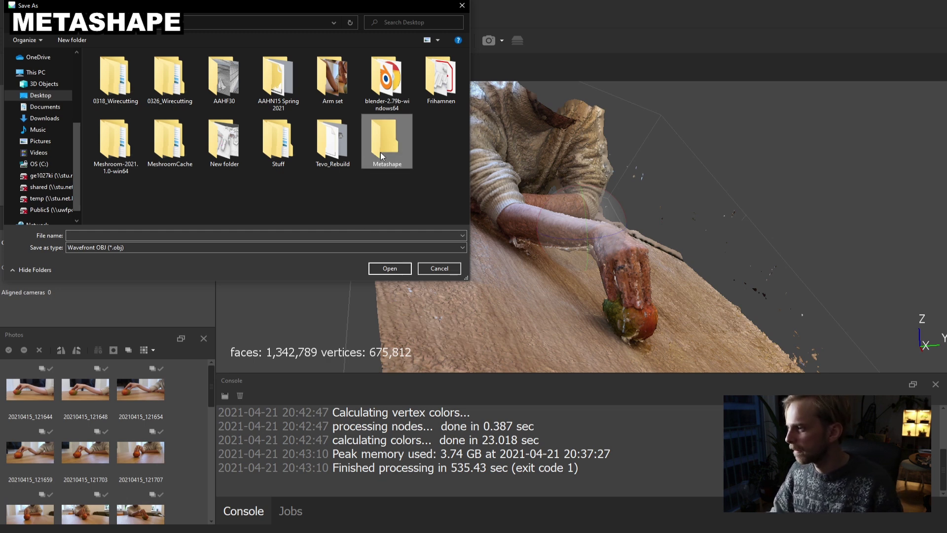
Export the model to the Metashape folder as Wavefront OBJ arm_metashape, with vertex colors, vertex normals and precision 6.
double_click(392, 145)
left_click(166, 236)
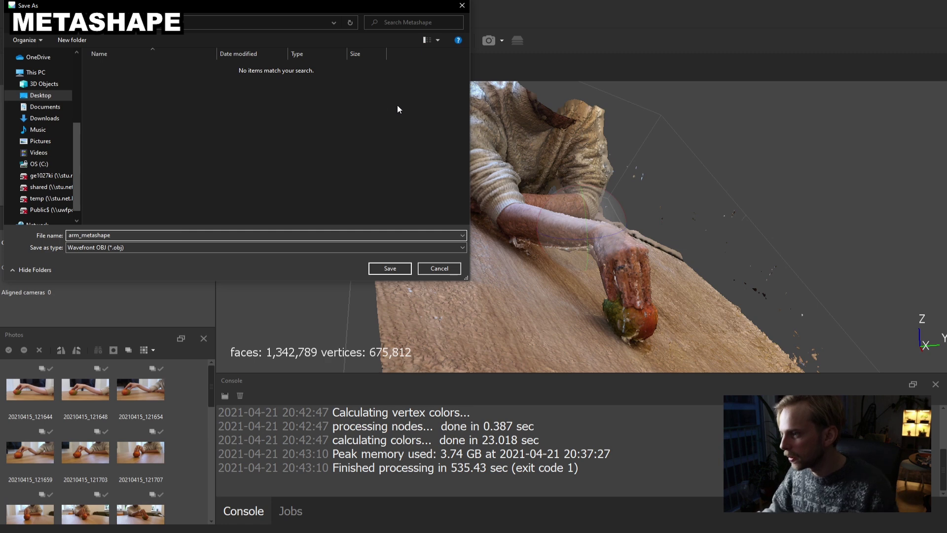
left_click(390, 268)
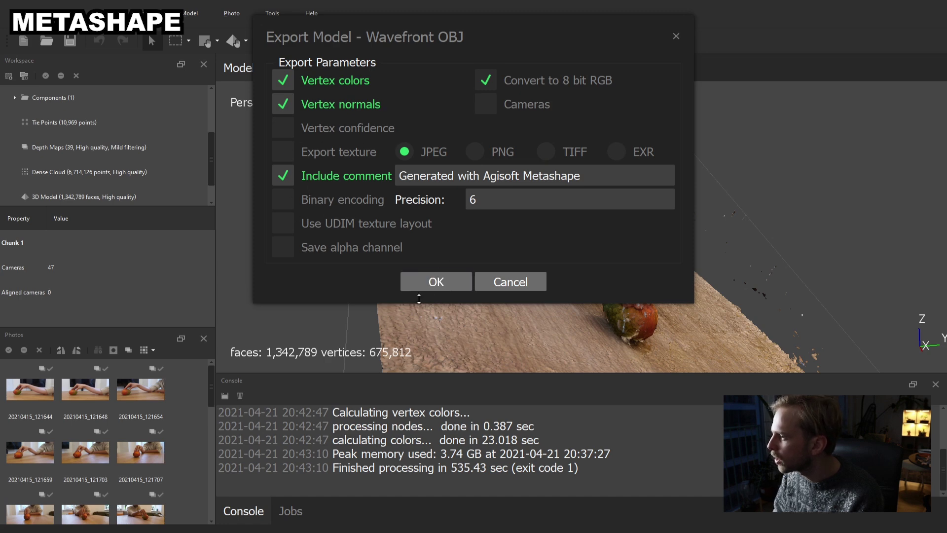
left_click(426, 283)
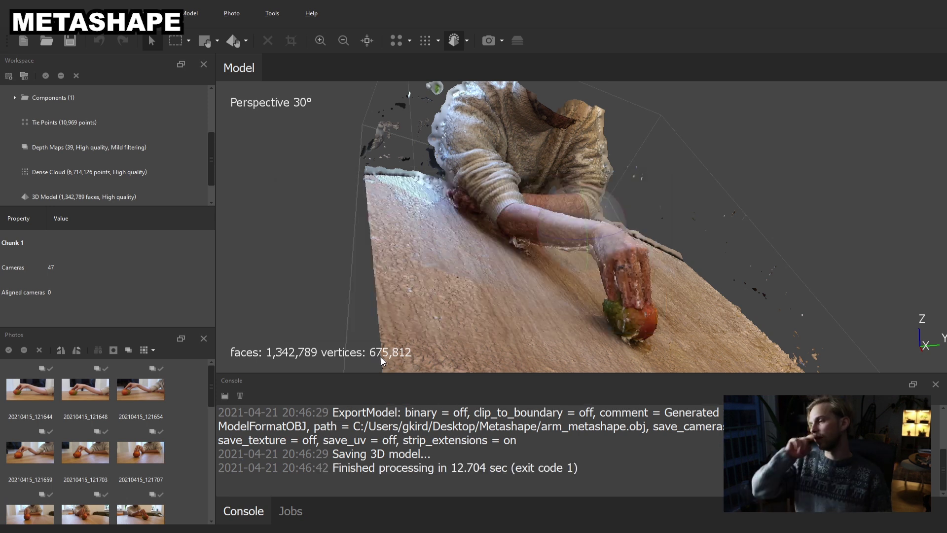
Switch to the Rhino window with the photogrammetry testing file.
mouse_move(712, 531)
left_click(713, 503)
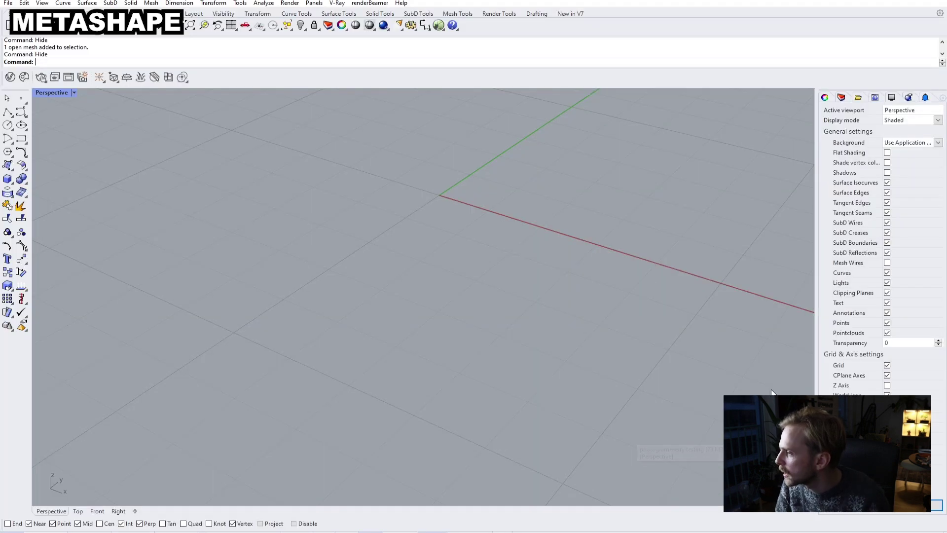
left_click(8, 3)
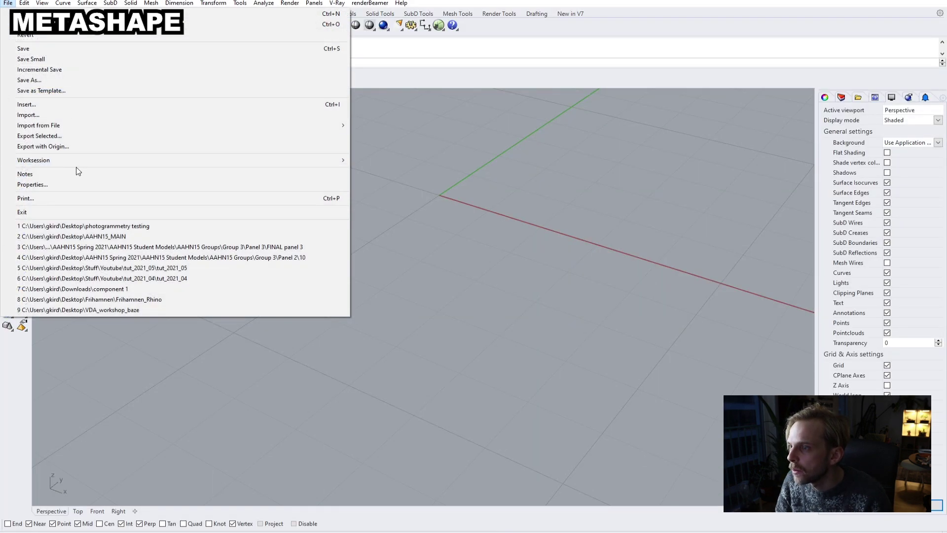
left_click(60, 104)
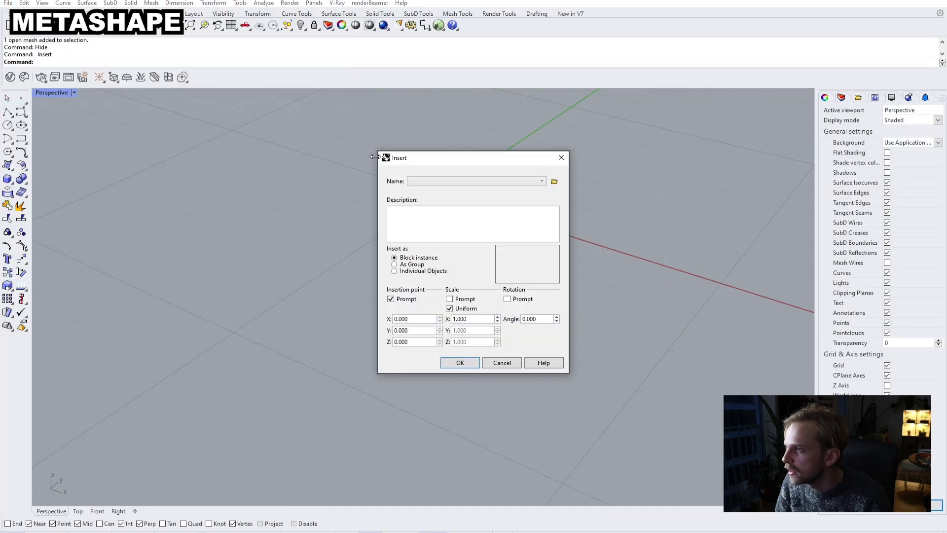
left_click(509, 365)
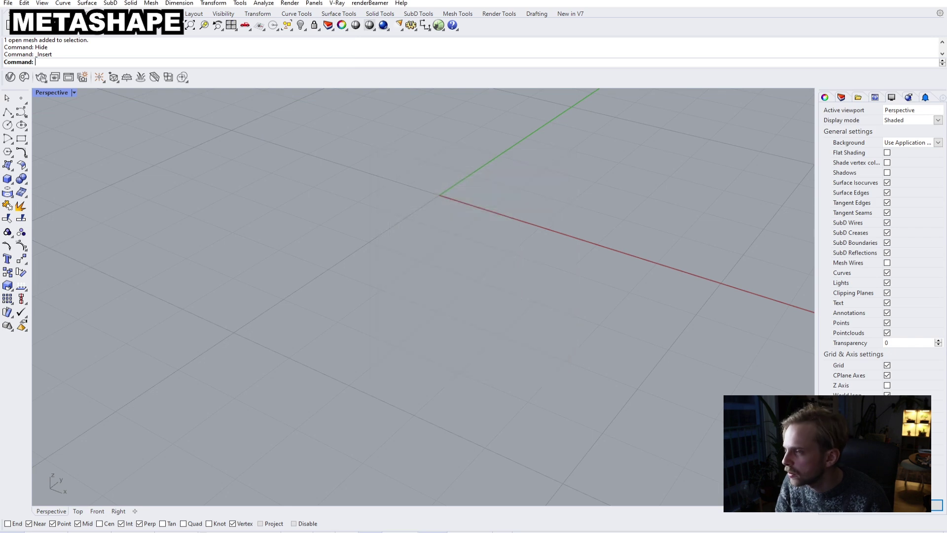
Start importing a file, browse to the Desktop folder and show its contents as a compact list.
left_click(8, 3)
left_click(79, 115)
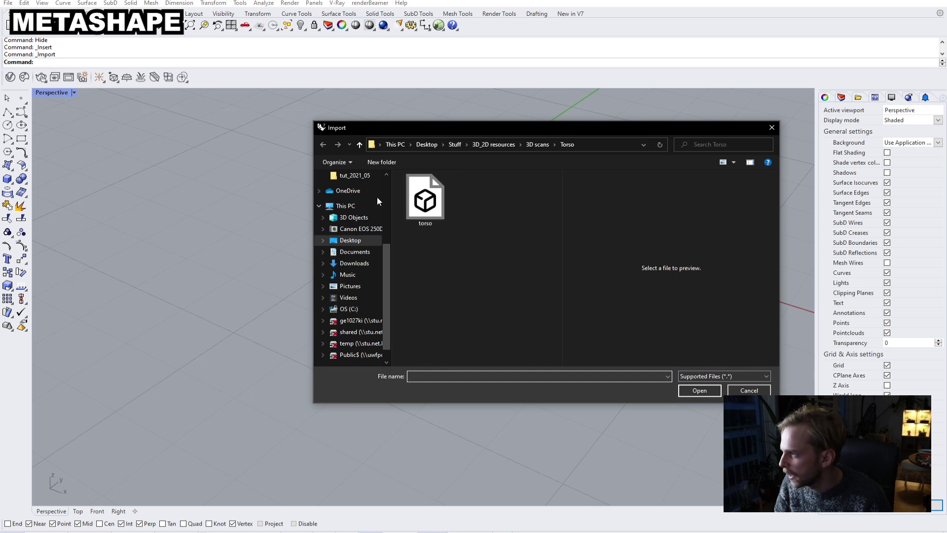
scroll(339, 215, "up", 4)
left_click(350, 194)
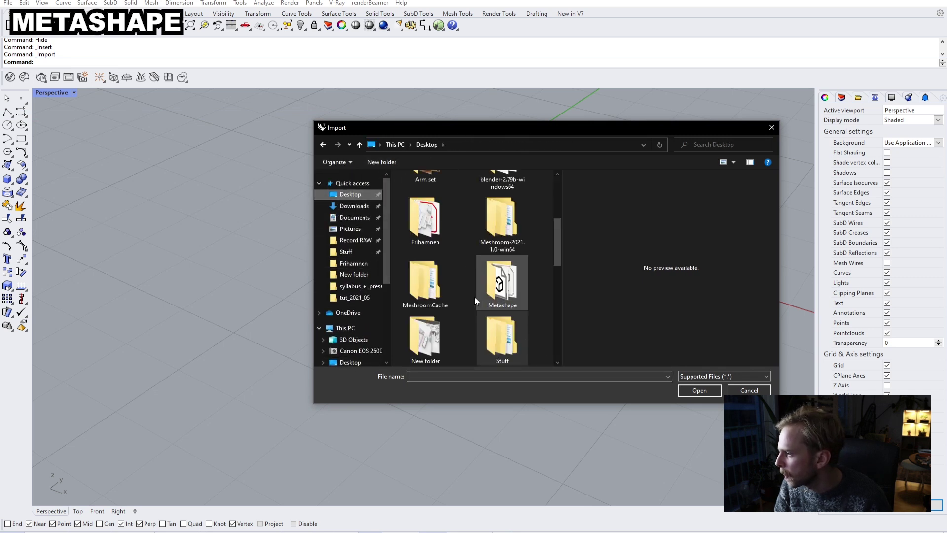
scroll(454, 310, "up", 3)
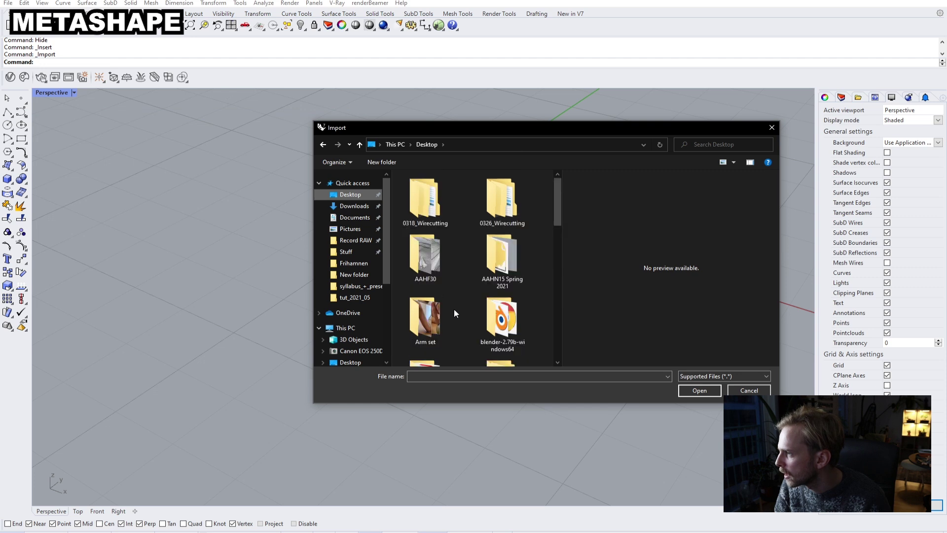
scroll(454, 309, "down", 6)
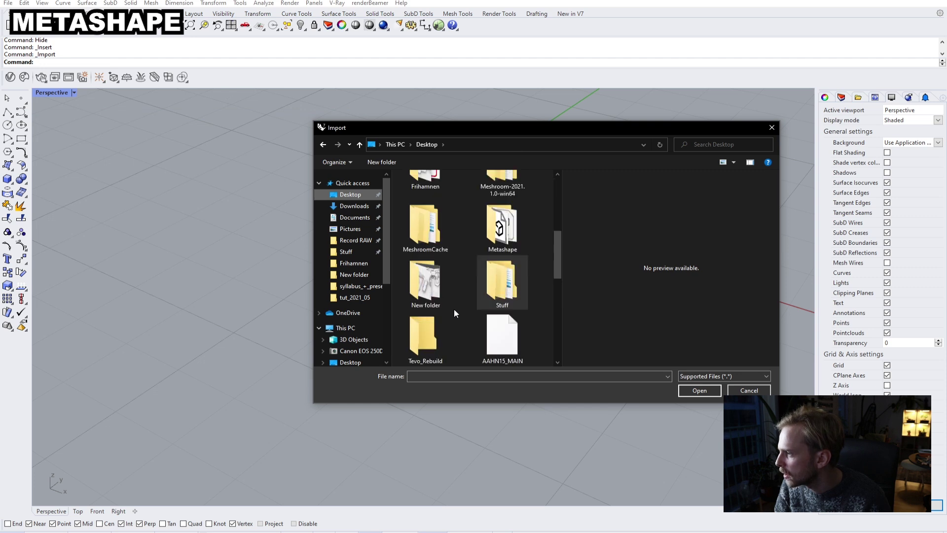
scroll(454, 309, "up", 2)
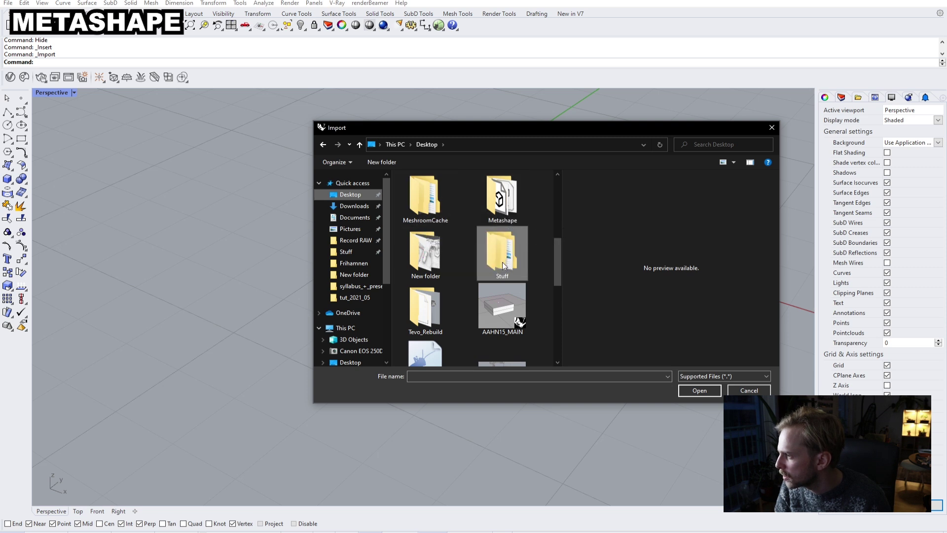
scroll(502, 262, "down", 2)
scroll(503, 265, "up", 6)
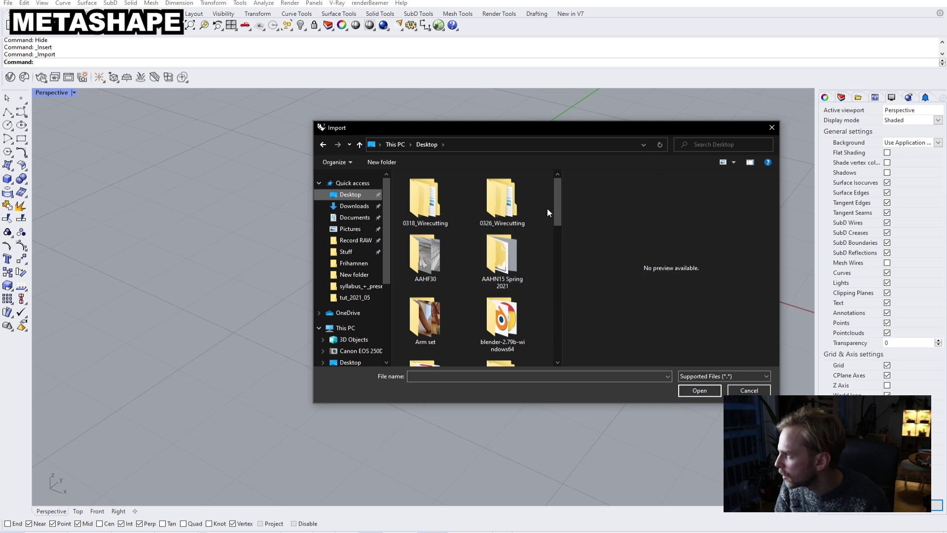
left_click(722, 162)
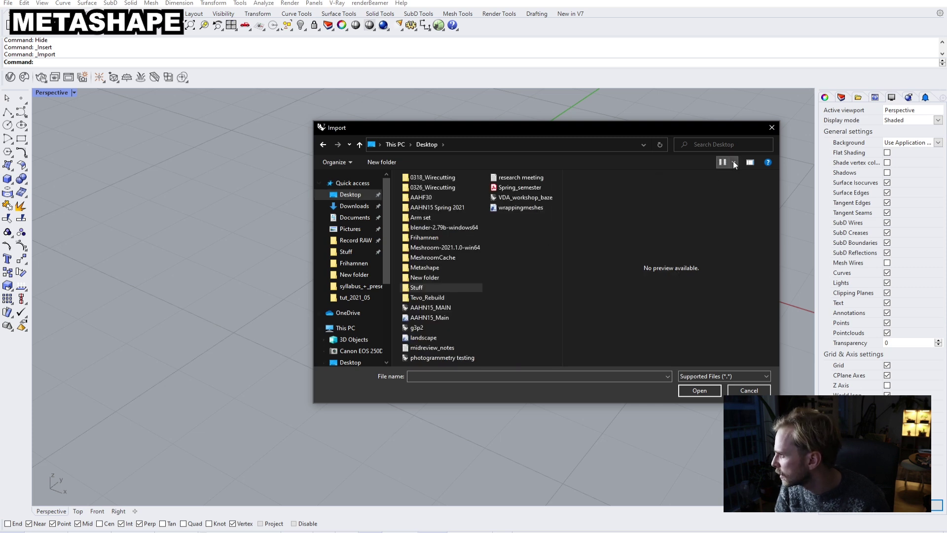
Import arm_metashape from the Metashape folder, with OBJ groups as object names and display color from OBJ material color.
double_click(454, 268)
left_click(435, 213)
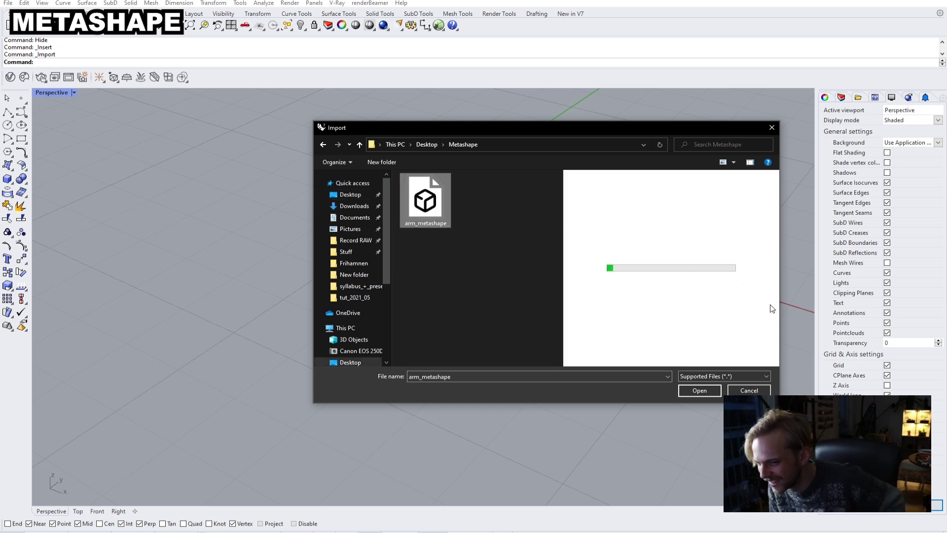
left_click(697, 389)
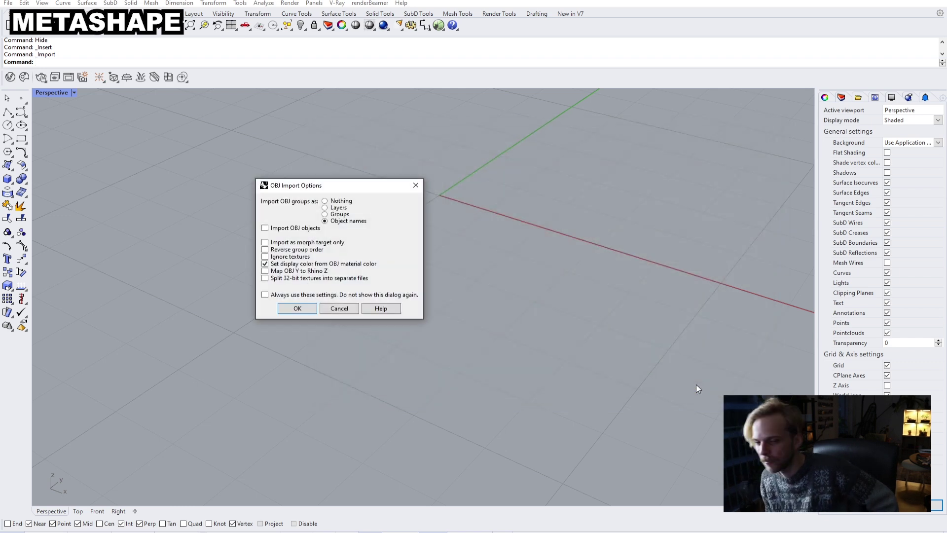
left_click(298, 309)
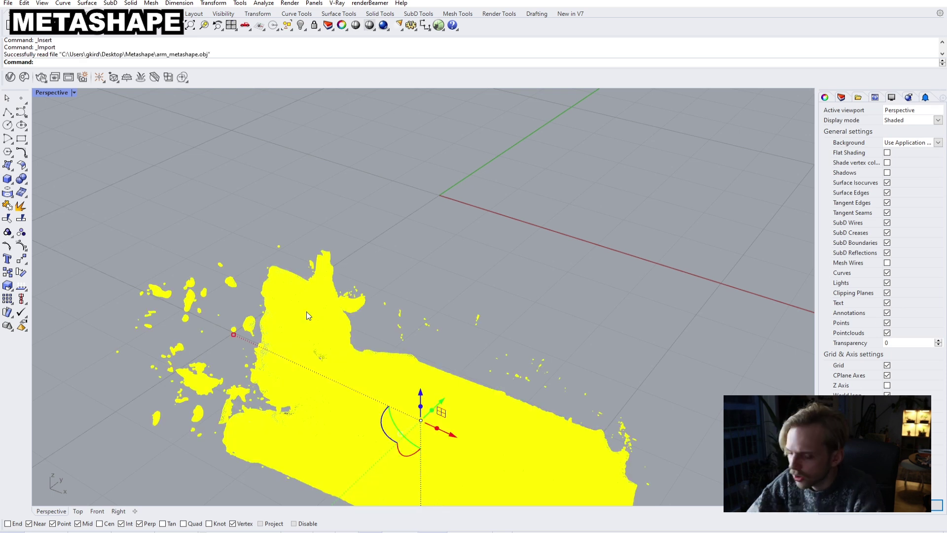
Raise the imported arm mesh vertically towards the grid plane and deselect it.
scroll(398, 346, "down", 6)
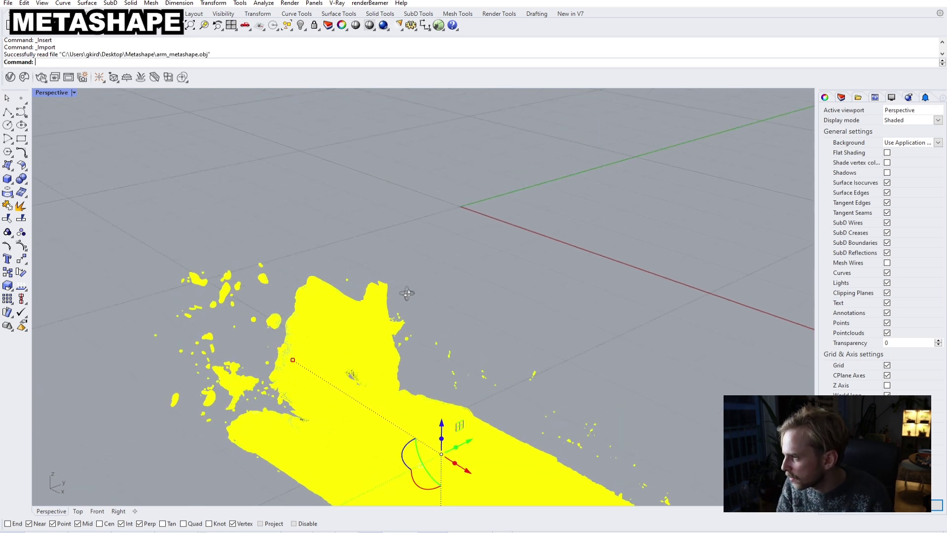
scroll(398, 291, "down", 3)
scroll(414, 333, "up", 5)
left_click_drag(417, 316, 416, 174)
right_click_drag(599, 225, 250, 354)
key("Escape")
right_click_drag(406, 277, 558, 366)
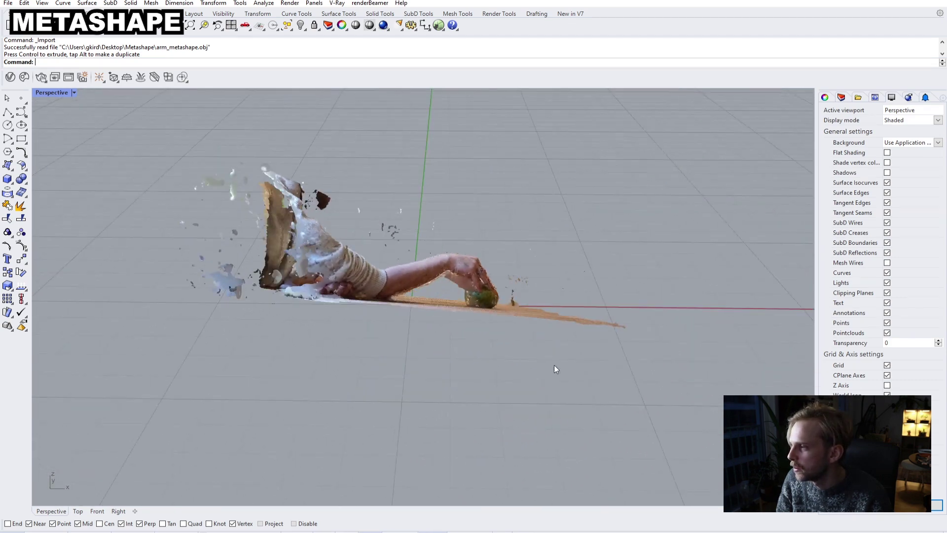
Inspect the imported mesh's forearm, hand, mango and tabletop from several sides.
scroll(434, 282, "up", 10)
right_click_drag(428, 275, 360, 232)
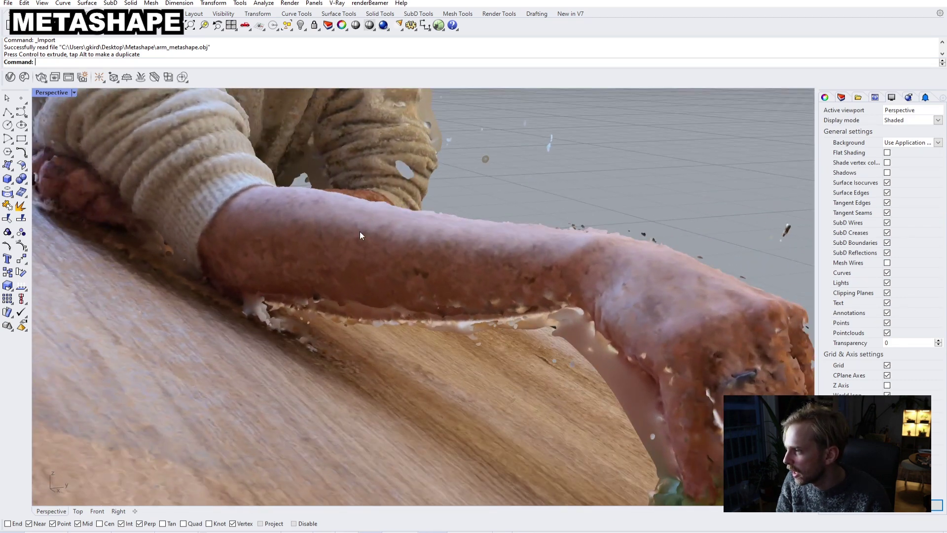
left_click(360, 235)
scroll(360, 235, "down", 10)
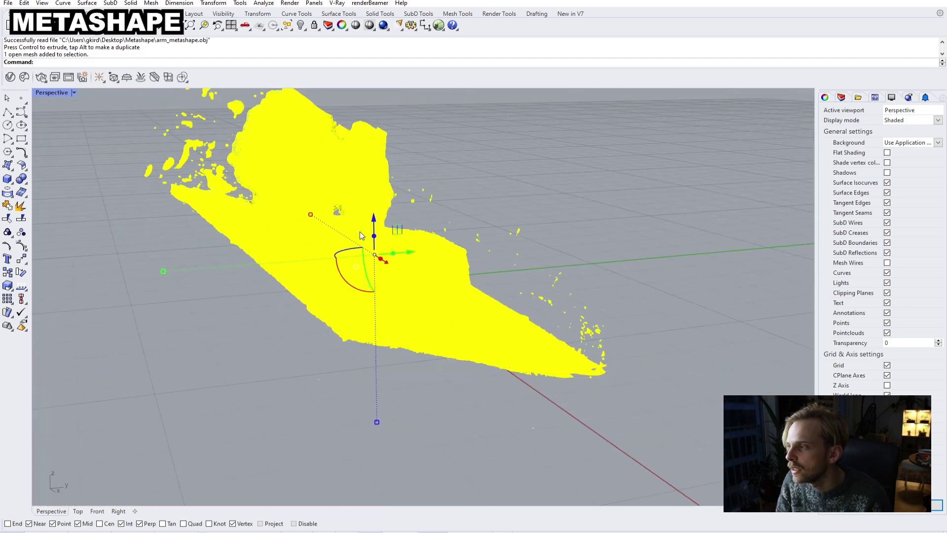
left_click(605, 431)
right_click_drag(603, 389, 431, 397)
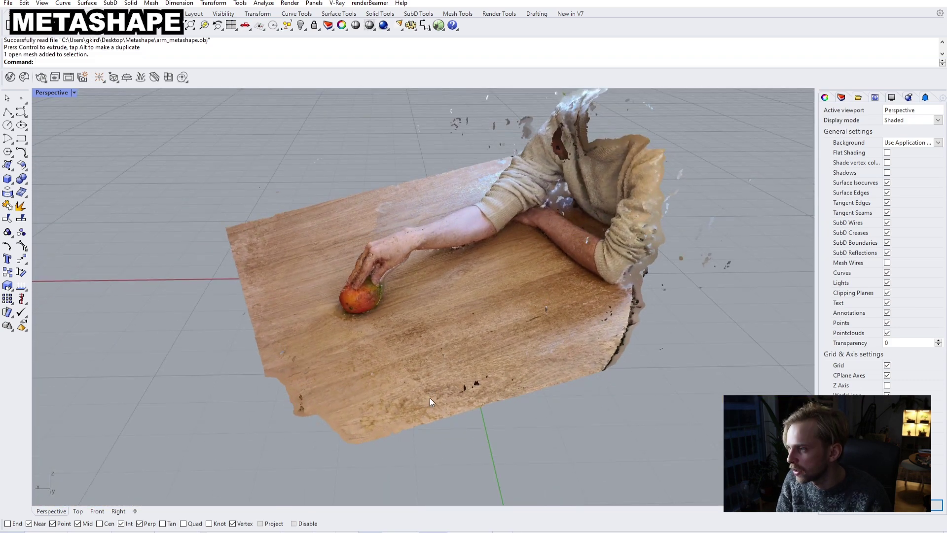
scroll(267, 339, "up", 4)
right_click_drag(266, 338, 313, 344)
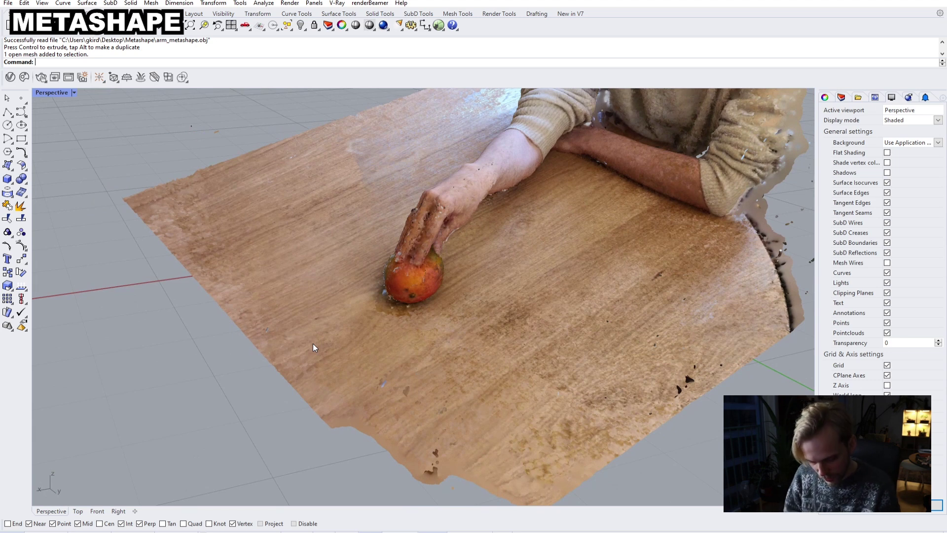
Level the mesh with Orient3Pt, picking three reference points on the tabletop and three target points on the construction plane.
left_click(316, 345)
type("orient3pt")
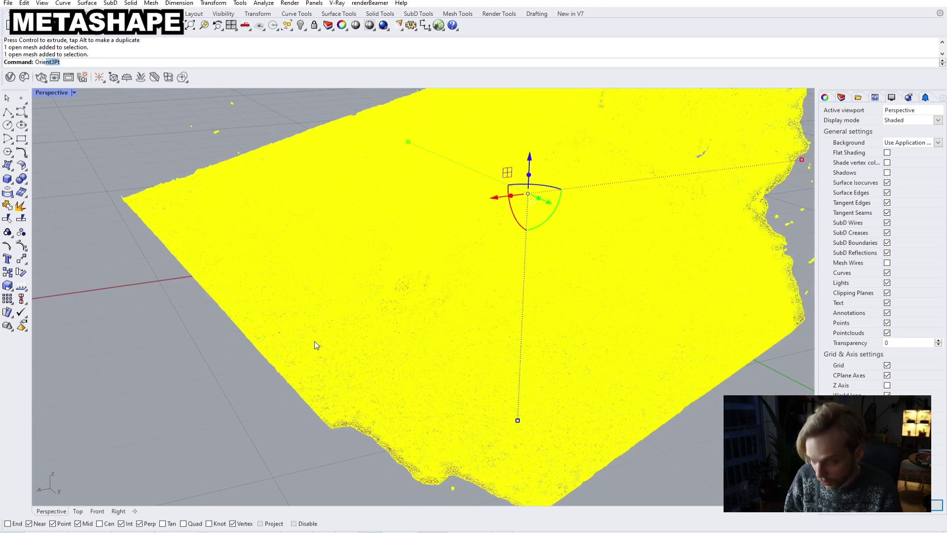
key("Return")
left_click(238, 258)
left_click(276, 299)
left_click(293, 240)
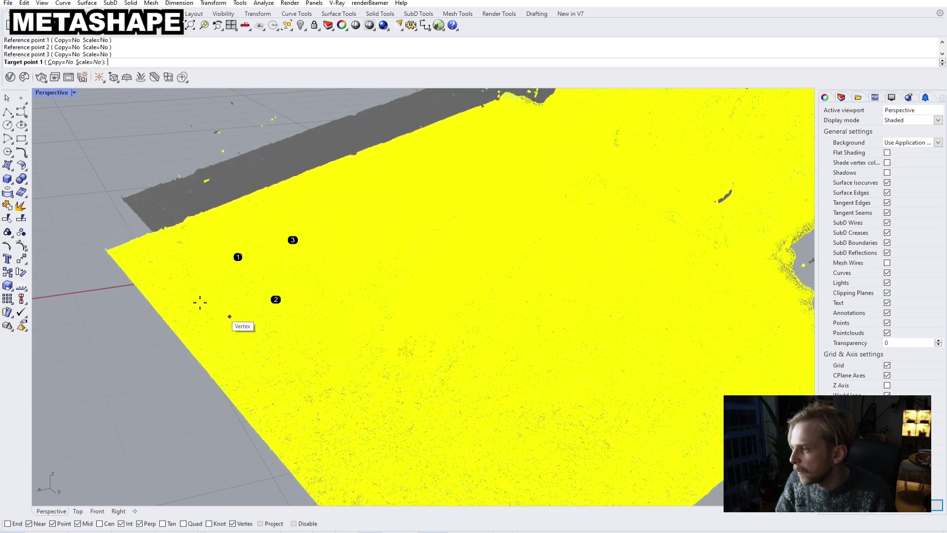
left_click(200, 301)
left_click(248, 373)
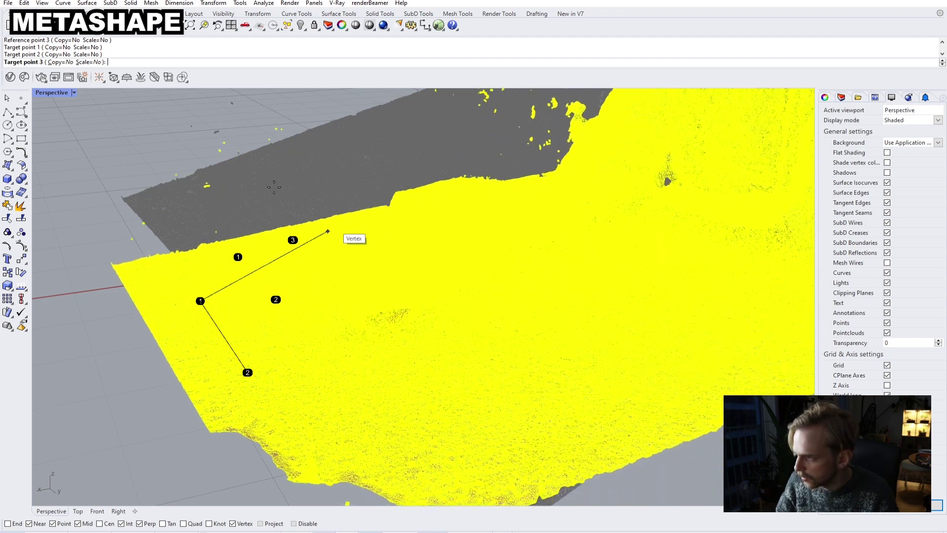
scroll(583, 345, "down", 5)
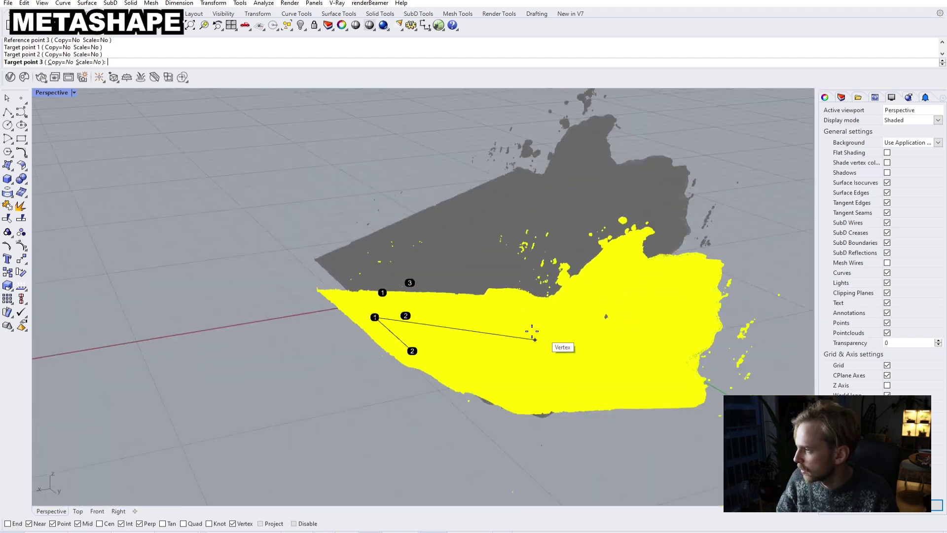
left_click(729, 290)
key("Escape")
Examine the levelled mesh's sweater, sleeves and forearm for surface detail and holes.
scroll(557, 319, "up", 6)
right_click_drag(558, 316, 710, 279)
scroll(688, 281, "down", 6)
scroll(449, 271, "up", 7)
right_click_drag(449, 271, 512, 251)
scroll(262, 270, "up", 7)
scroll(264, 274, "down", 10)
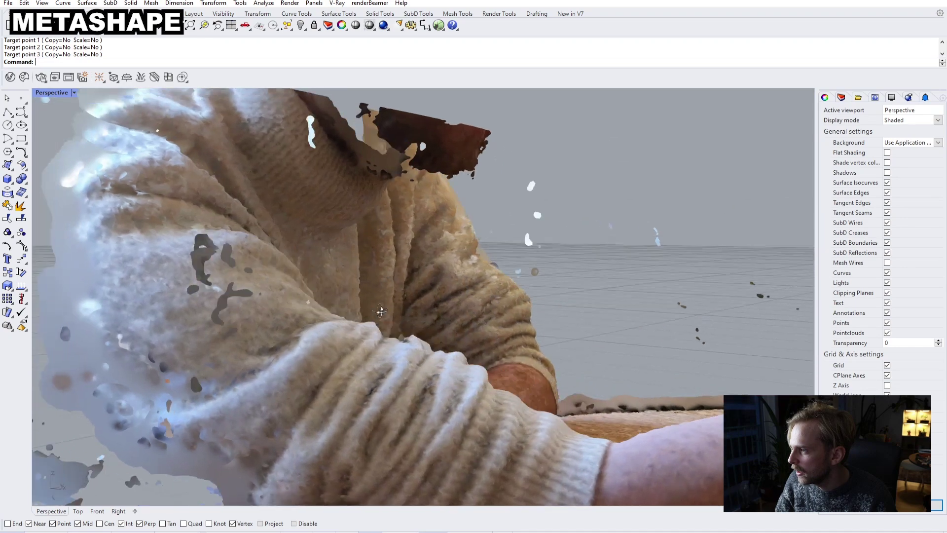
right_click_drag(389, 311, 560, 328)
scroll(280, 334, "up", 6)
scroll(349, 338, "up", 5)
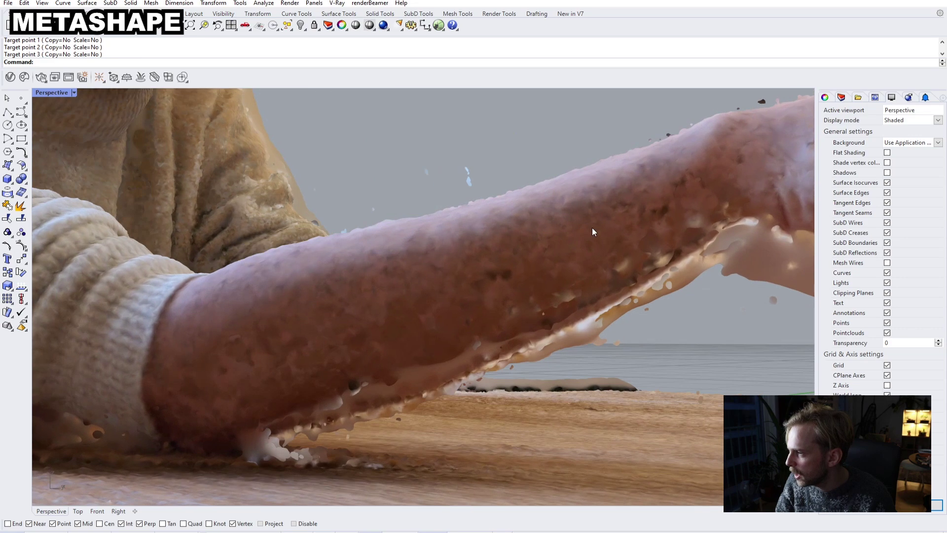
right_click_drag(611, 300, 435, 336)
scroll(510, 379, "down", 7)
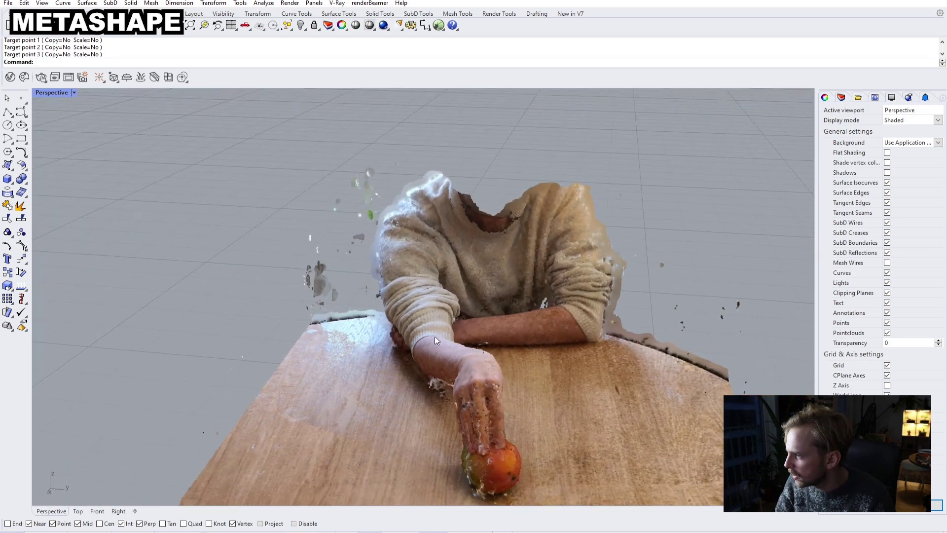
Examine the hand on the mango, the underside of the arm and the open back of the torso mesh.
scroll(487, 425, "up", 5)
right_click_drag(487, 421, 507, 305)
scroll(507, 305, "up", 3)
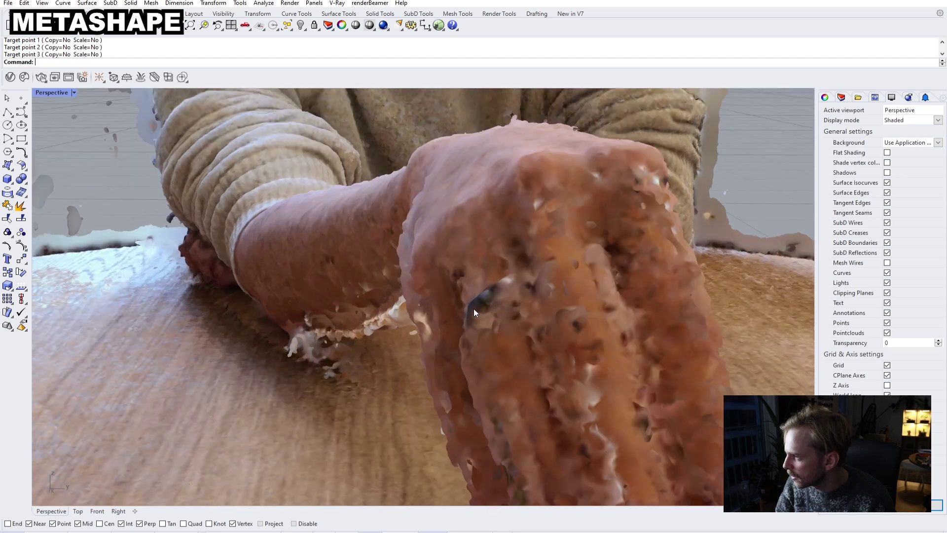
scroll(461, 336, "down", 8)
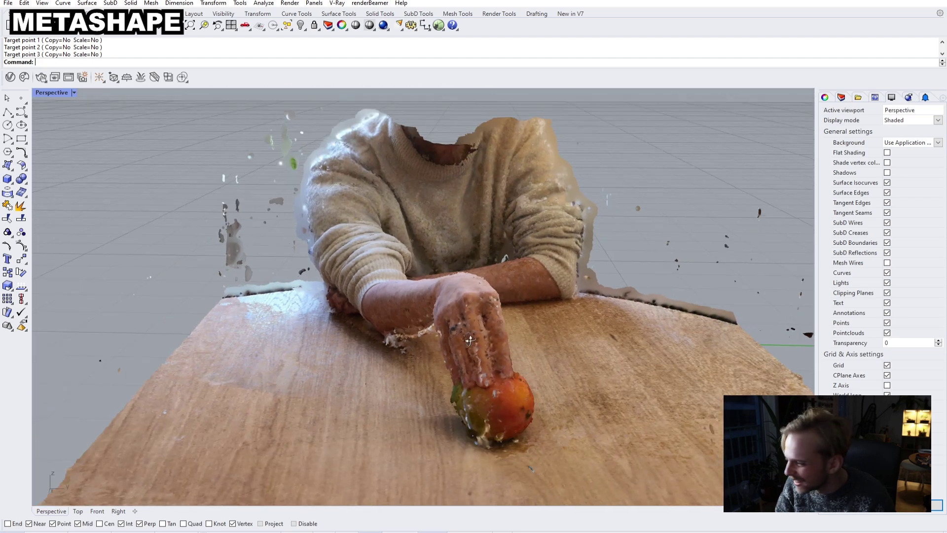
right_click_drag(453, 339, 418, 333)
scroll(286, 383, "up", 8)
right_click_drag(235, 382, 468, 328)
scroll(522, 358, "down", 6)
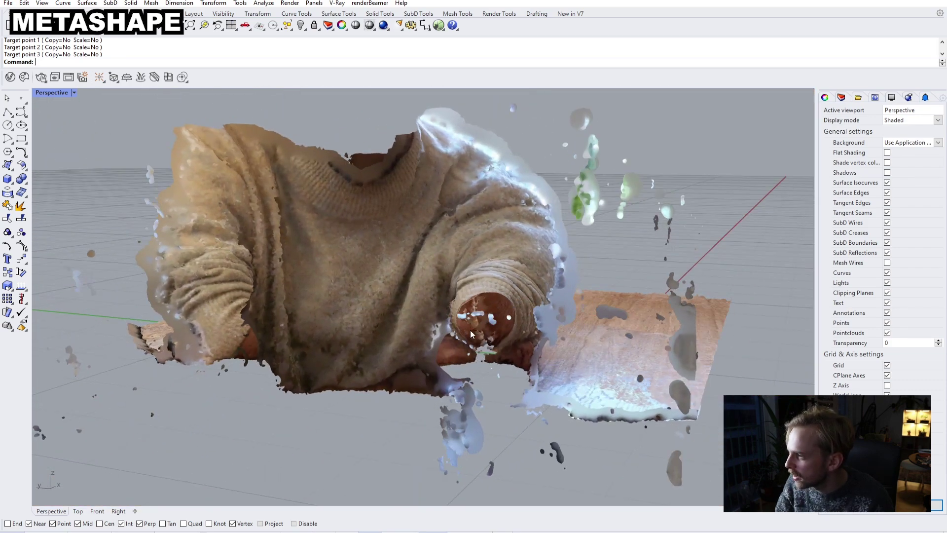
scroll(352, 345, "up", 5)
right_click_drag(359, 267, 423, 404)
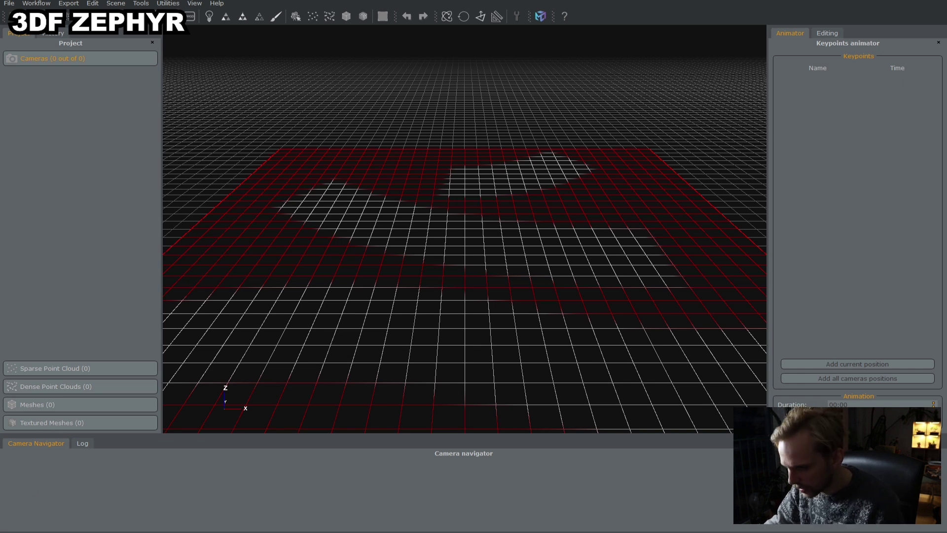
With 3DF Zephyr open, bring up a File Explorer window and open the Arm set photo folder on the Desktop.
right_click(39, 532)
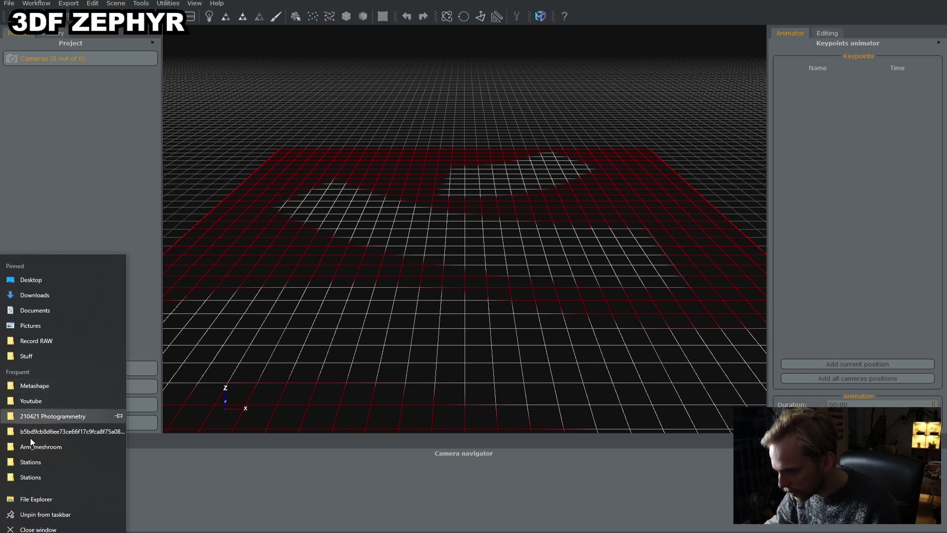
left_click(30, 496)
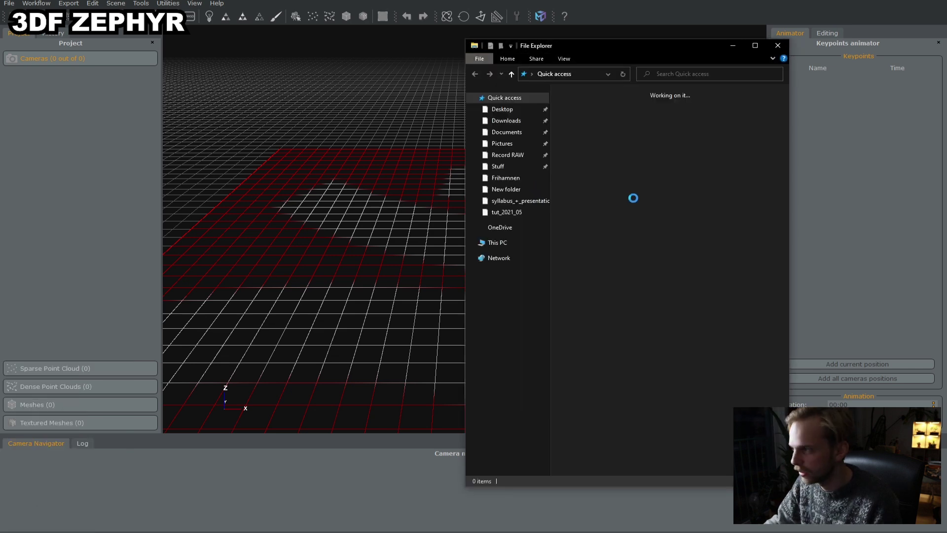
left_click(502, 110)
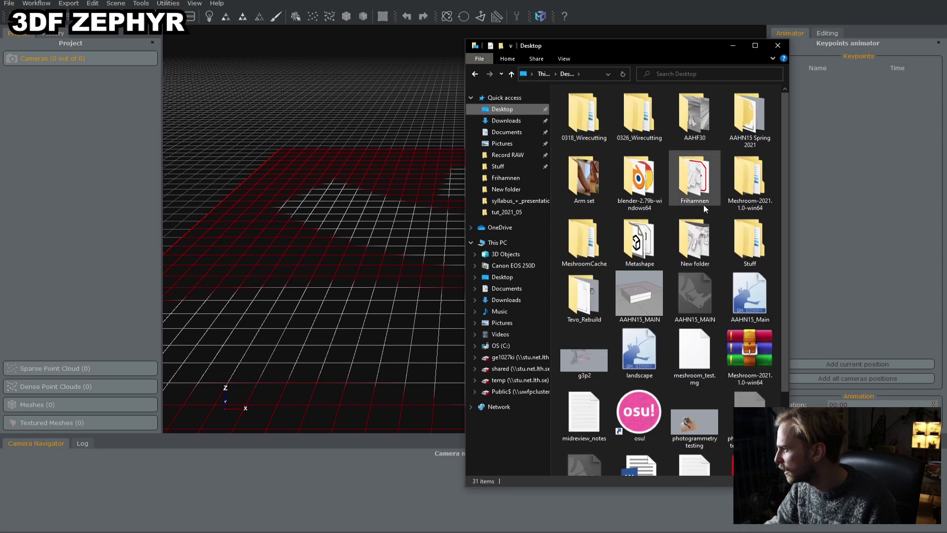
double_click(586, 178)
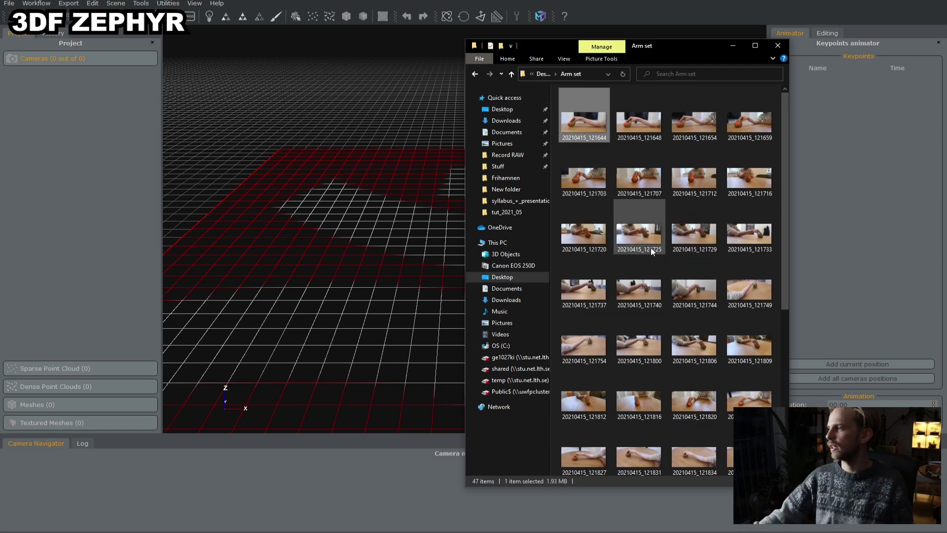
Select all photos in the Arm set folder.
scroll(681, 345, "down", 3)
key("ctrl+a")
left_click_drag(583, 143, 66, 120)
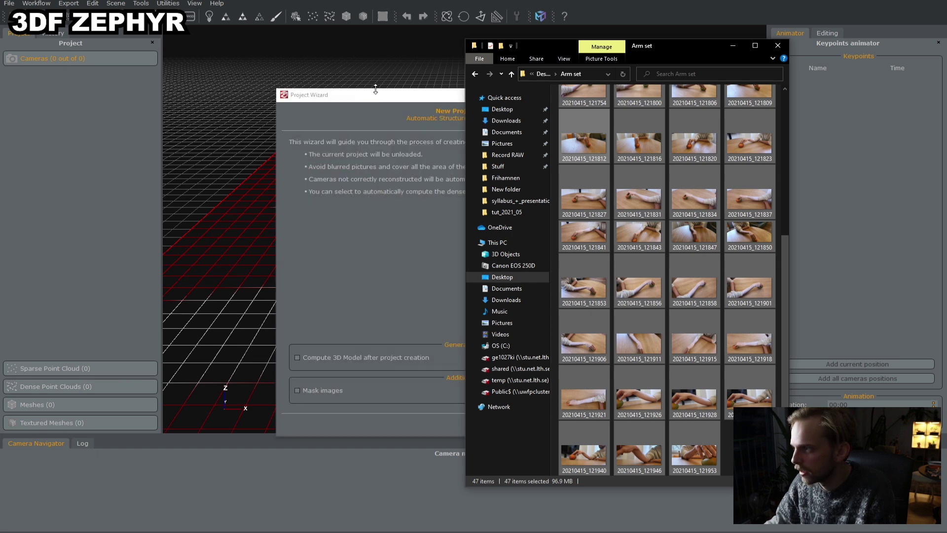
left_click(376, 91)
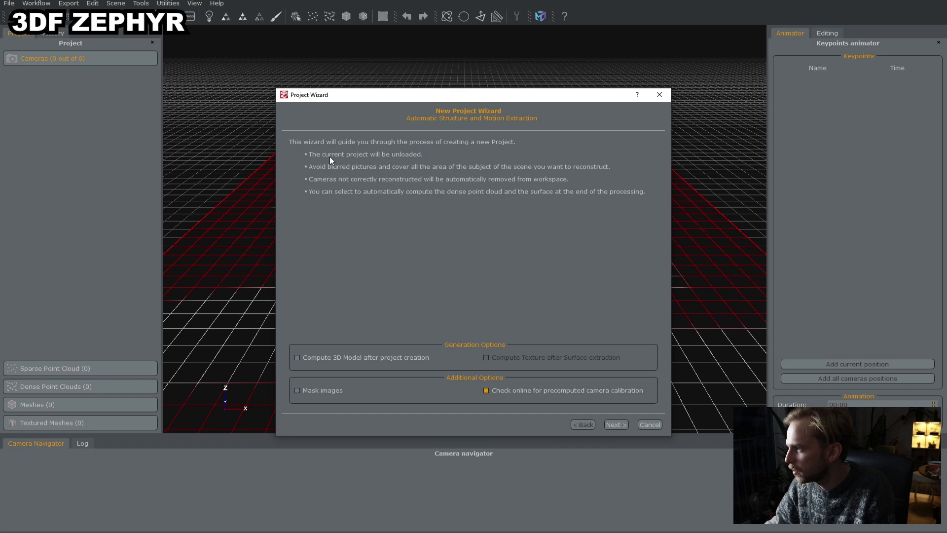
left_click(648, 425)
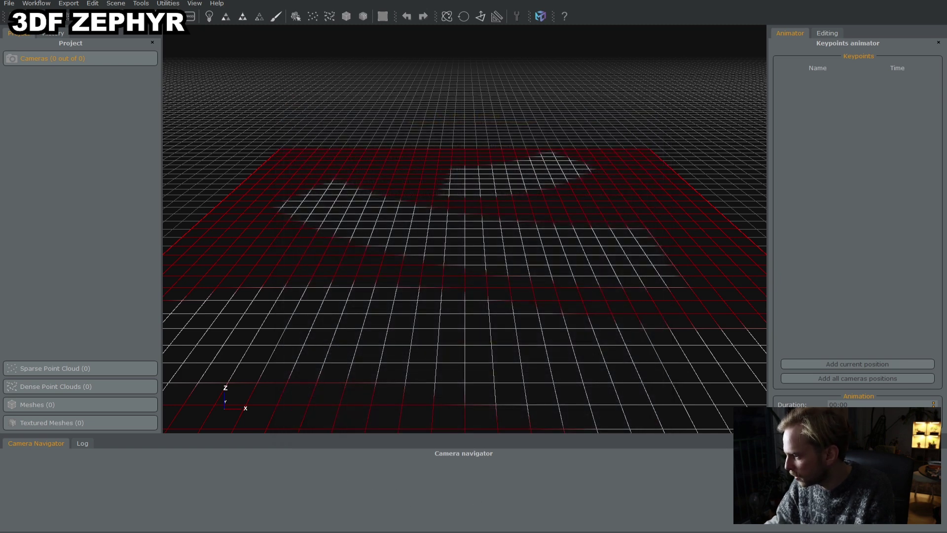
Bring back the Arm set folder and load its selected photos into a new 3DF Zephyr project.
left_click(77, 513)
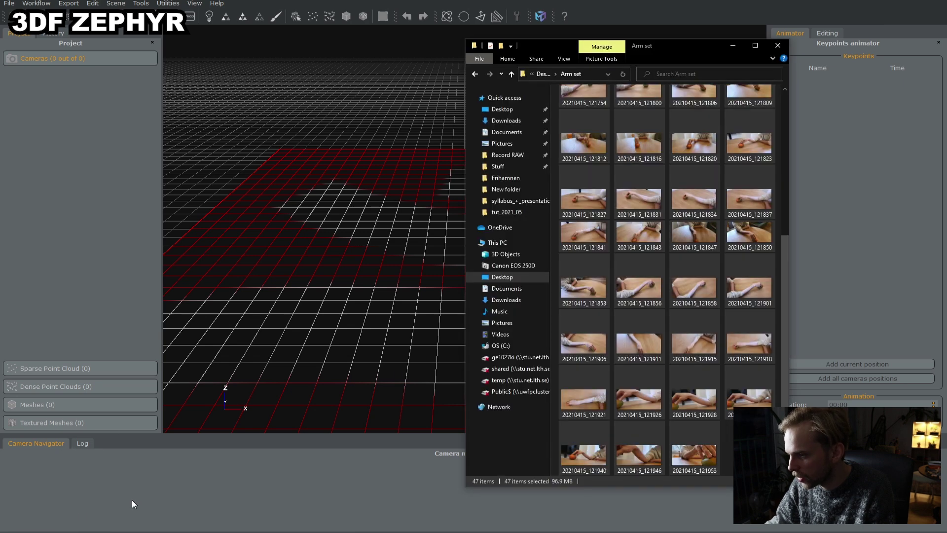
left_click_drag(599, 211, 231, 501)
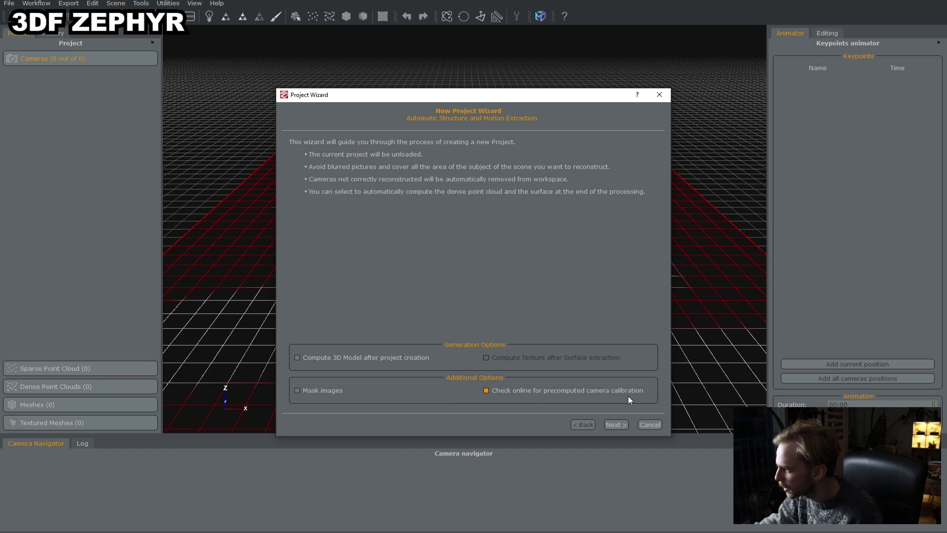
left_click(615, 425)
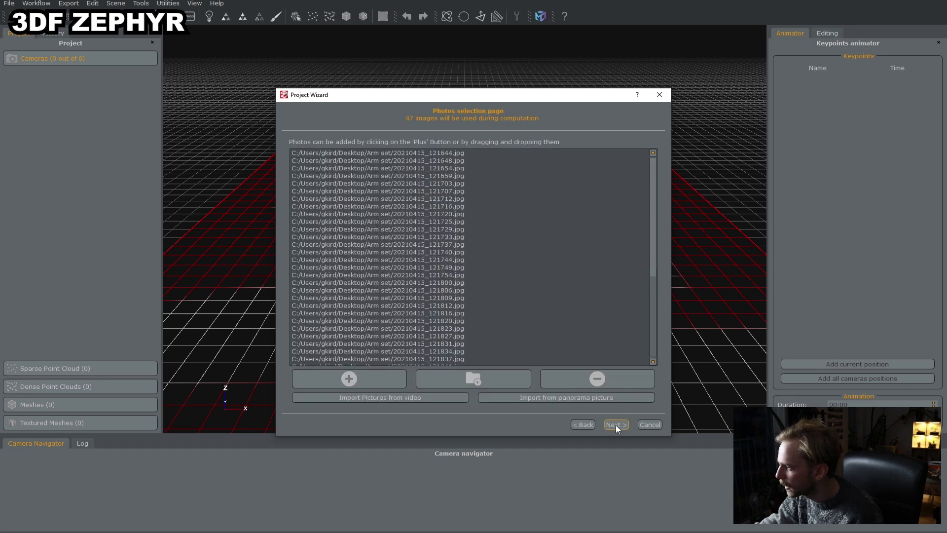
Review the loaded photo list and the calibration assigned to each photo, accepting both for the new project.
left_click_drag(656, 209, 650, 312)
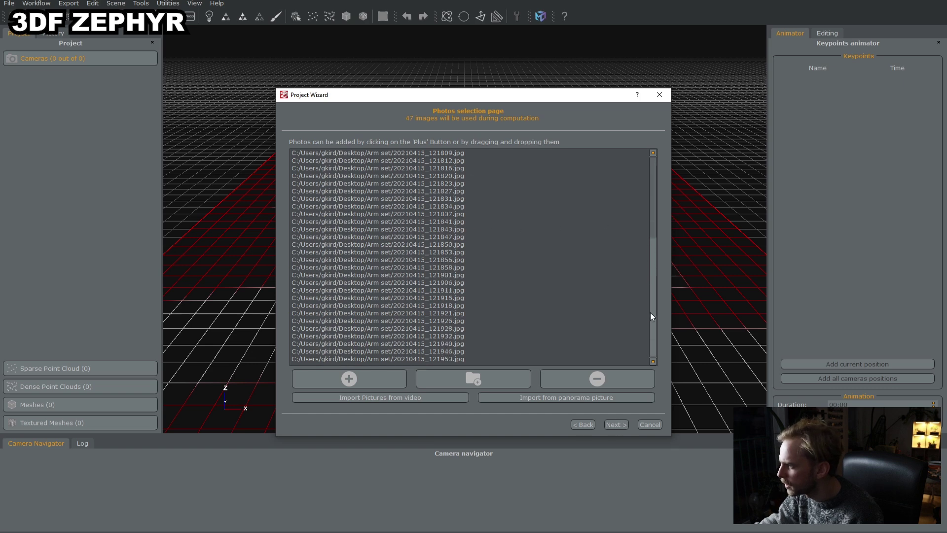
left_click(619, 424)
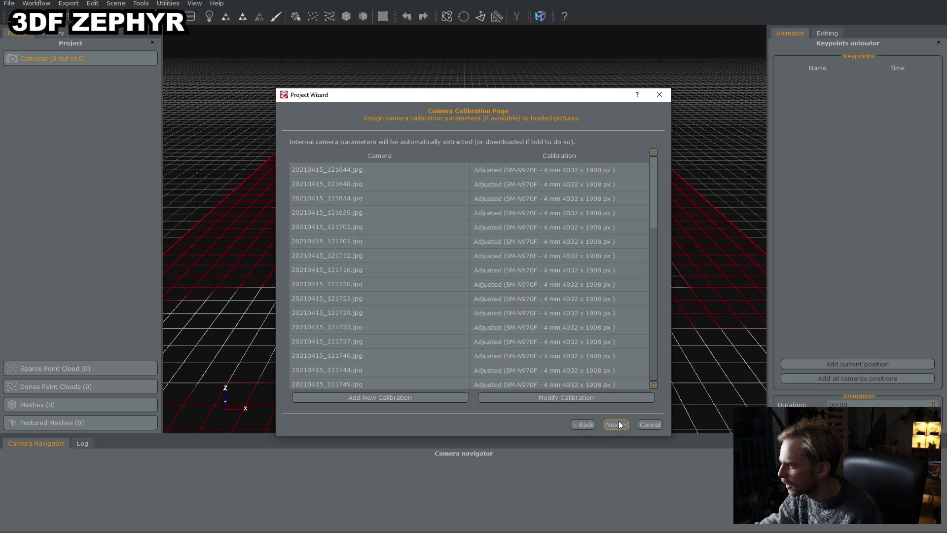
left_click(588, 423)
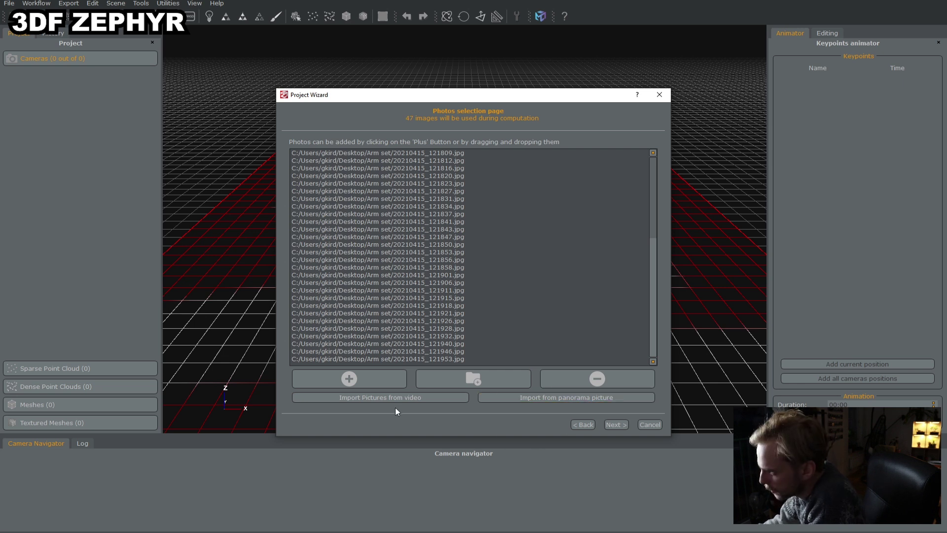
left_click(623, 425)
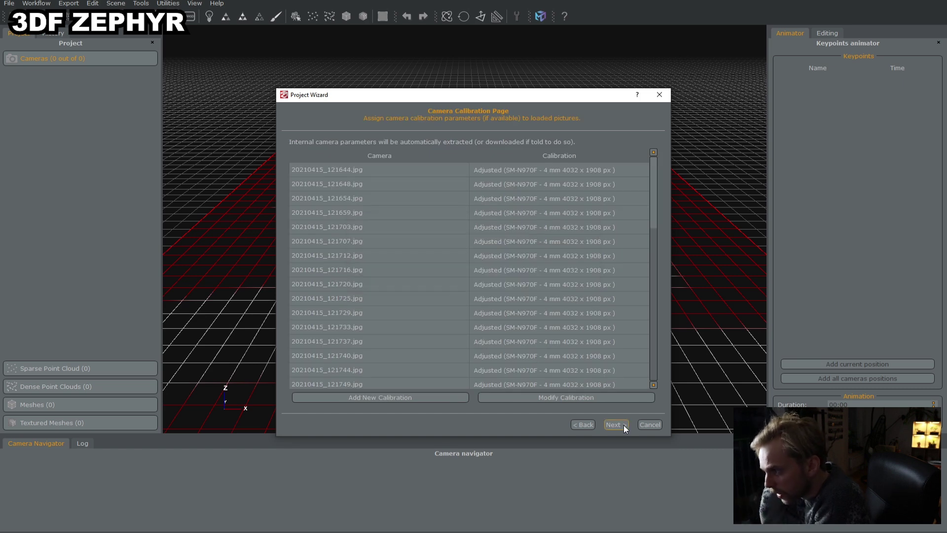
left_click(514, 172)
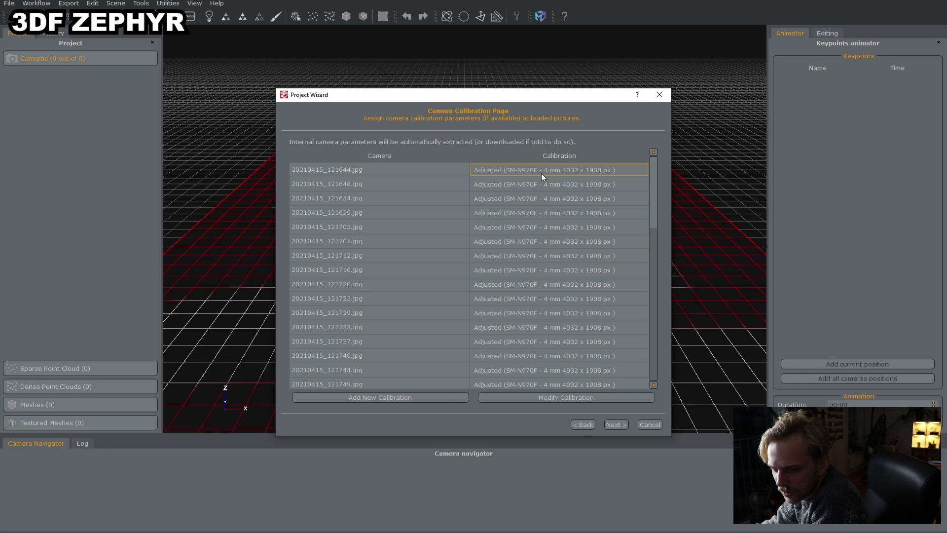
left_click_drag(656, 193, 668, 387)
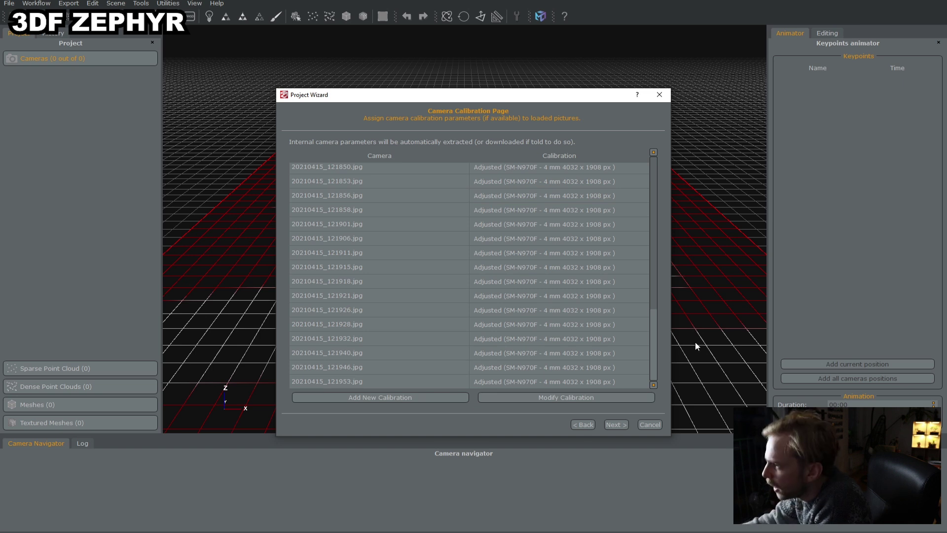
left_click(617, 425)
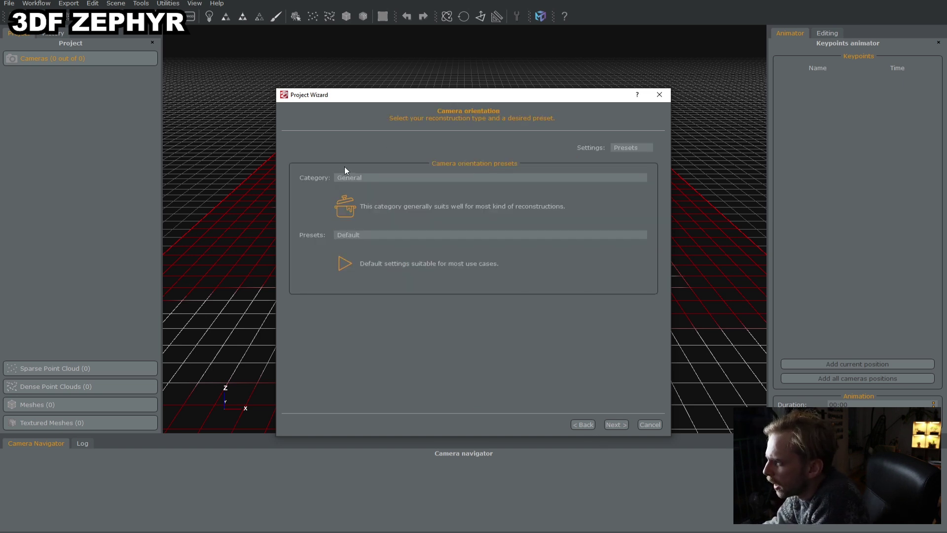
Set the camera orientation category to Human Body with the Default preset and run the sparse reconstruction.
left_click(357, 177)
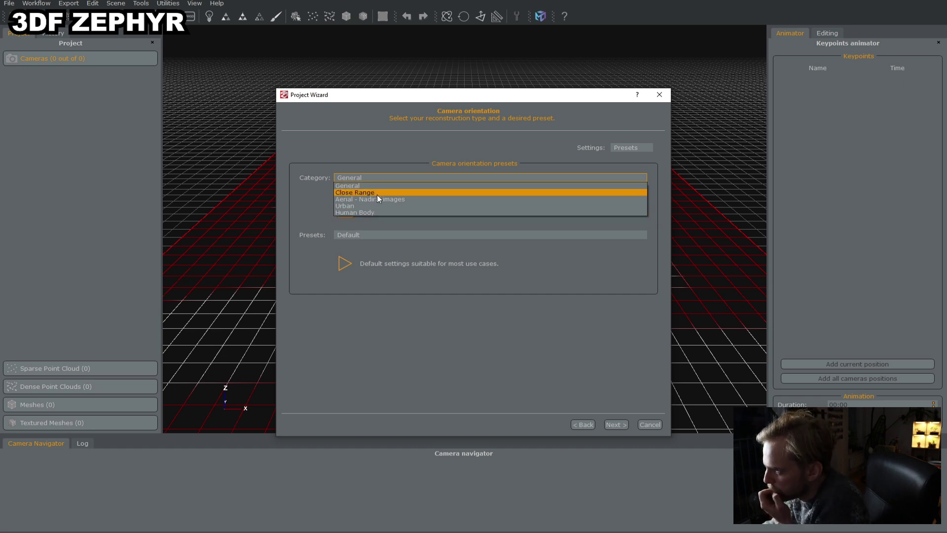
left_click(386, 212)
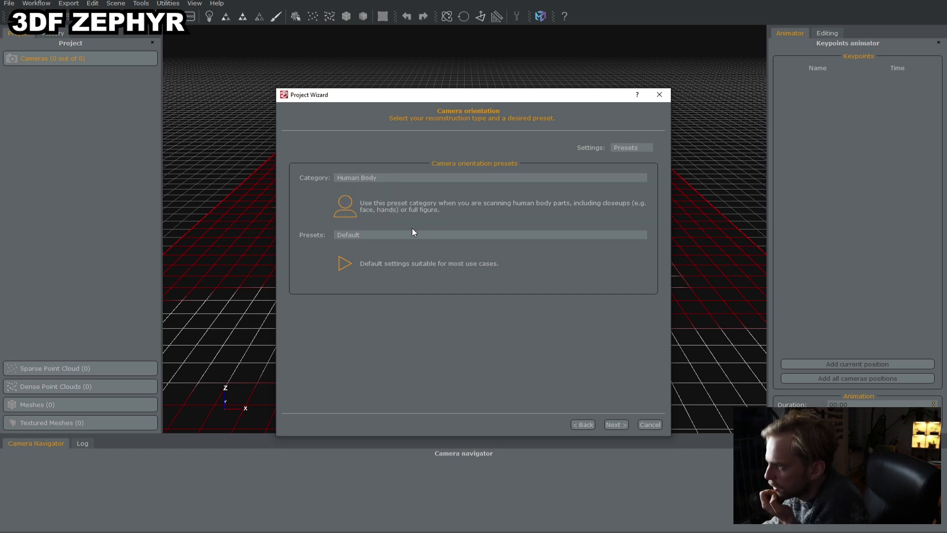
left_click(362, 237)
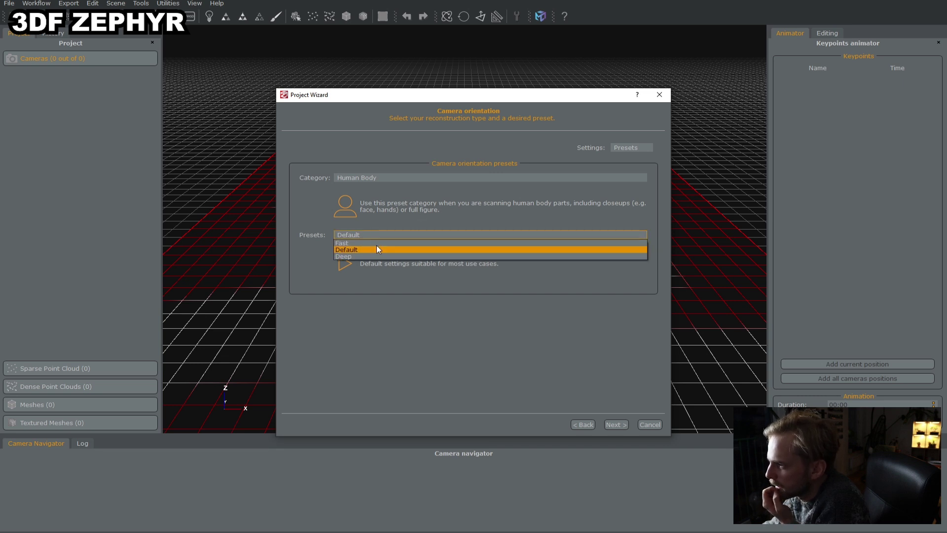
left_click(382, 250)
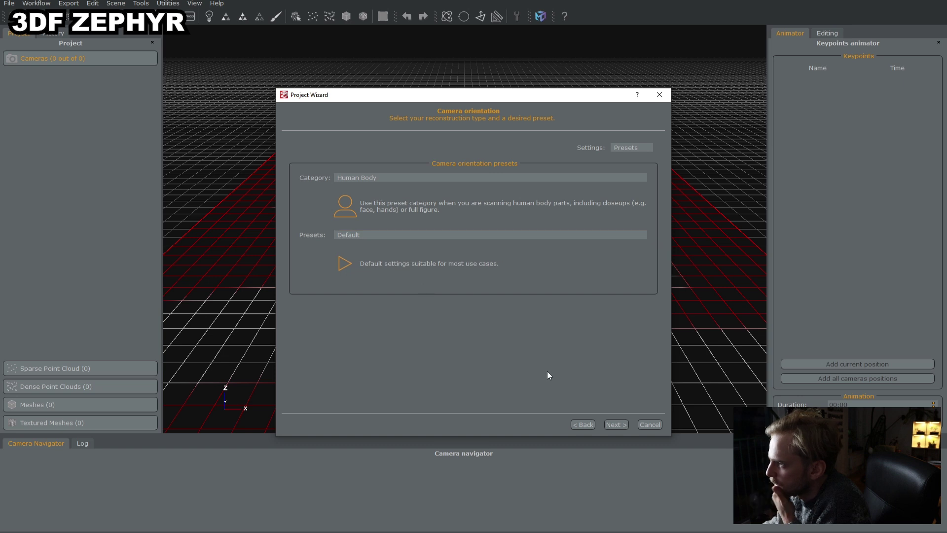
left_click(616, 424)
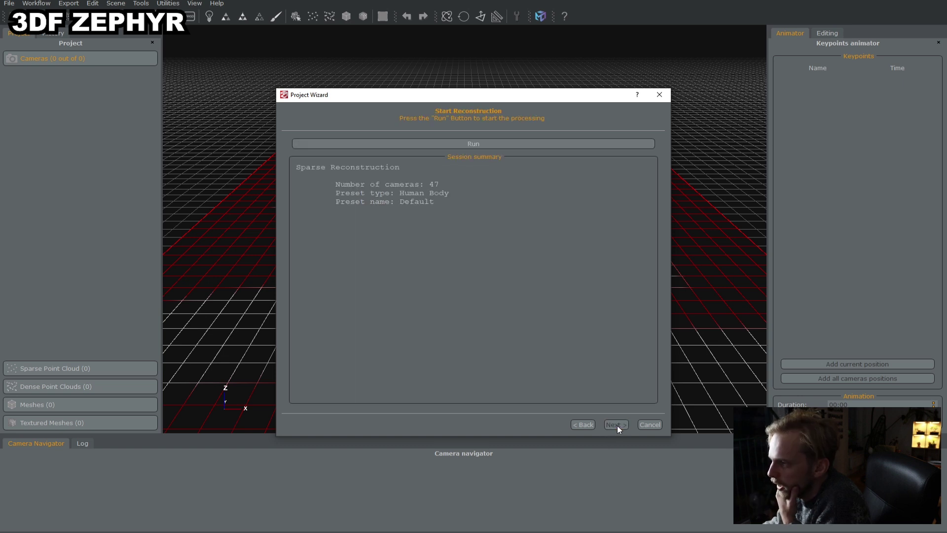
left_click(404, 143)
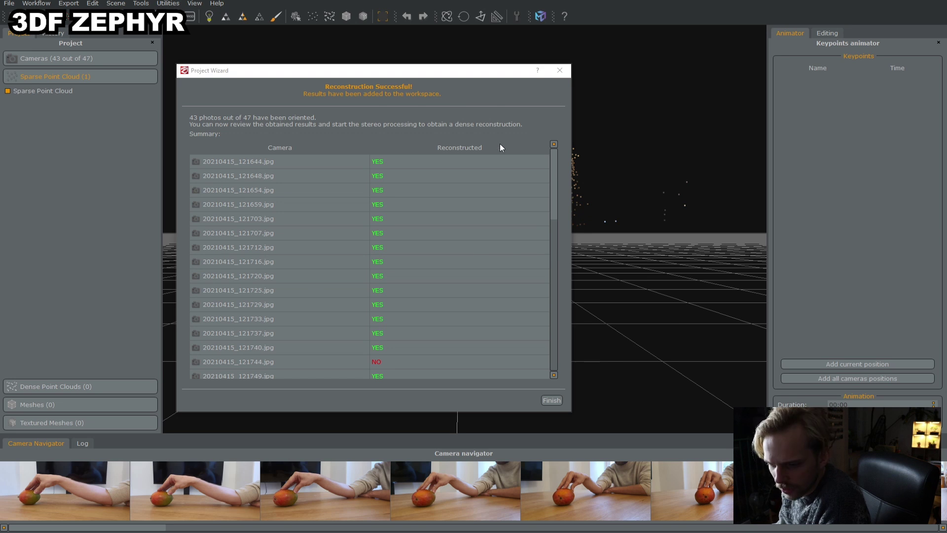
Look through the reconstruction summary for photos that were not oriented, and finish the project wizard.
left_click(258, 362)
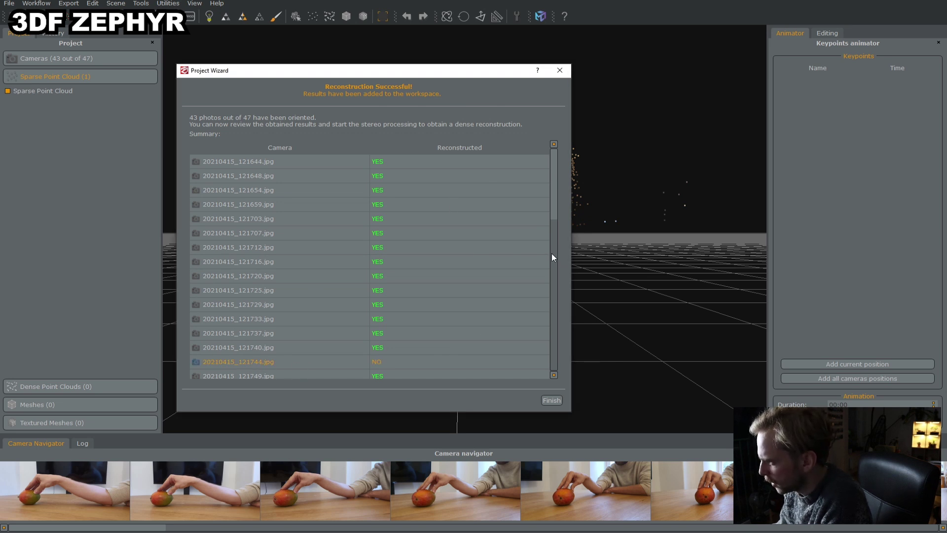
left_click_drag(553, 215, 555, 254)
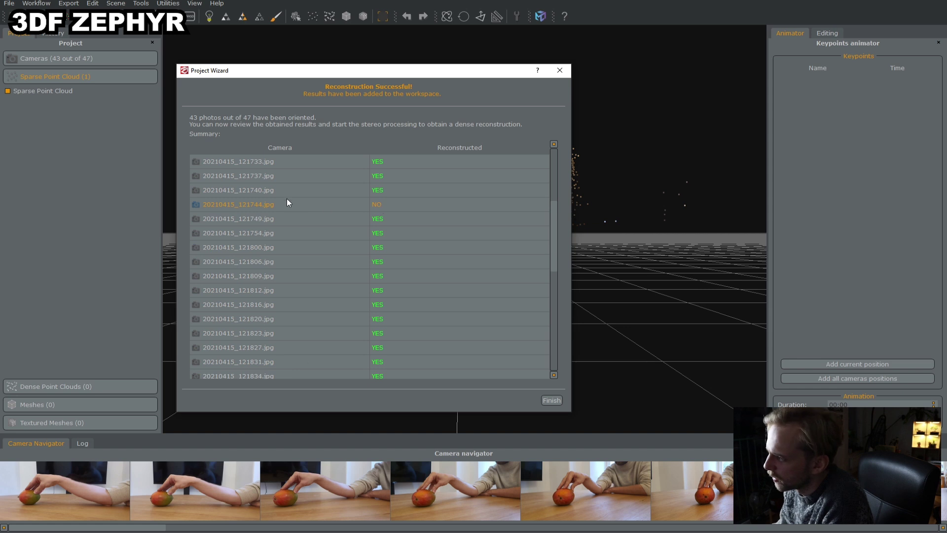
scroll(418, 249, "down", 6)
left_click(330, 218)
scroll(345, 274, "down", 1)
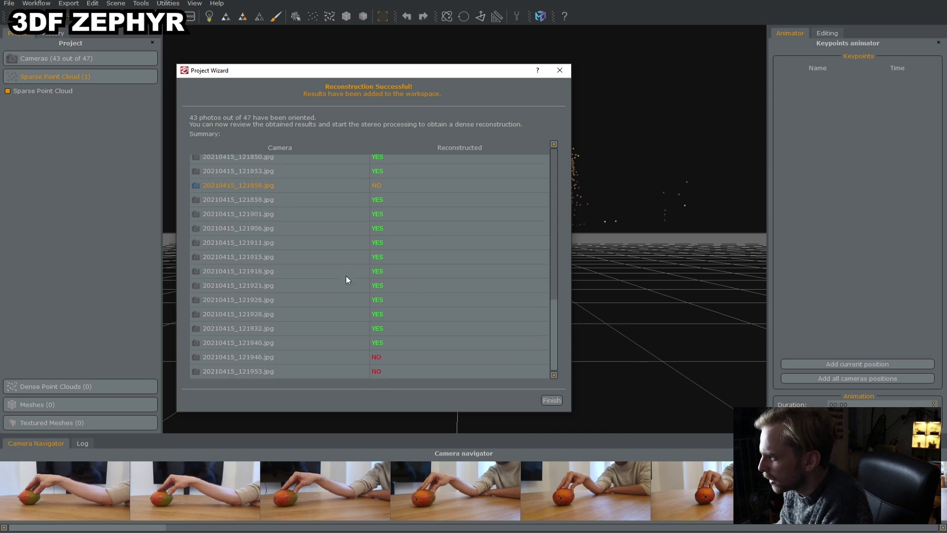
left_click(316, 371)
key("Up")
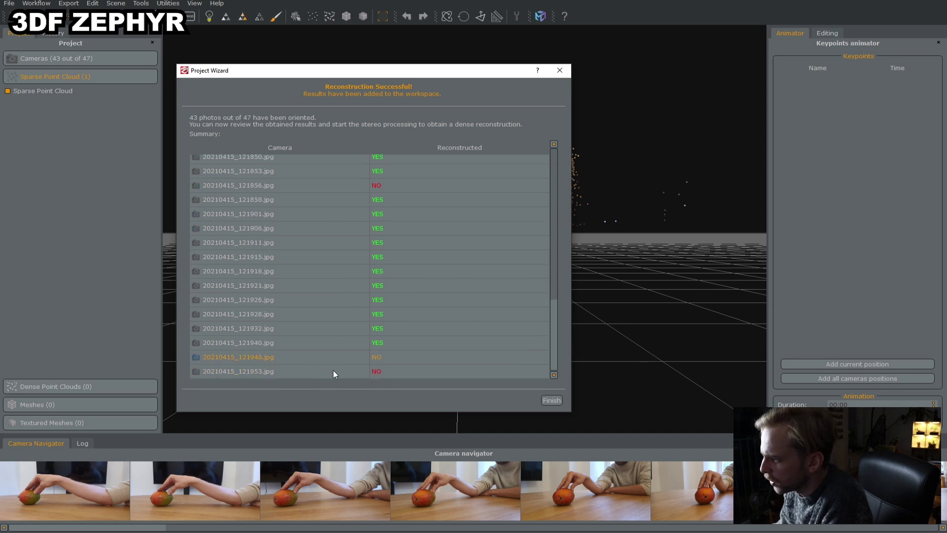
scroll(305, 340, "up", 10)
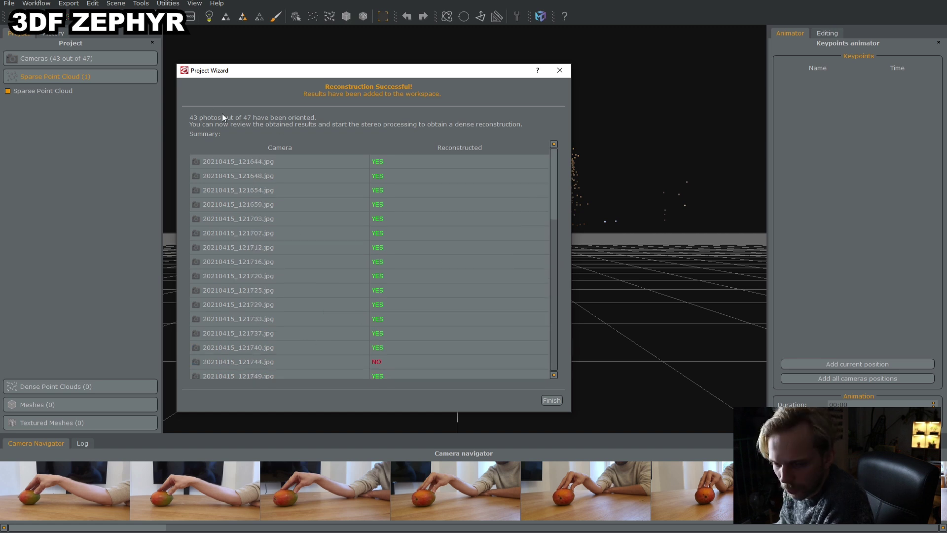
scroll(322, 275, "down", 10)
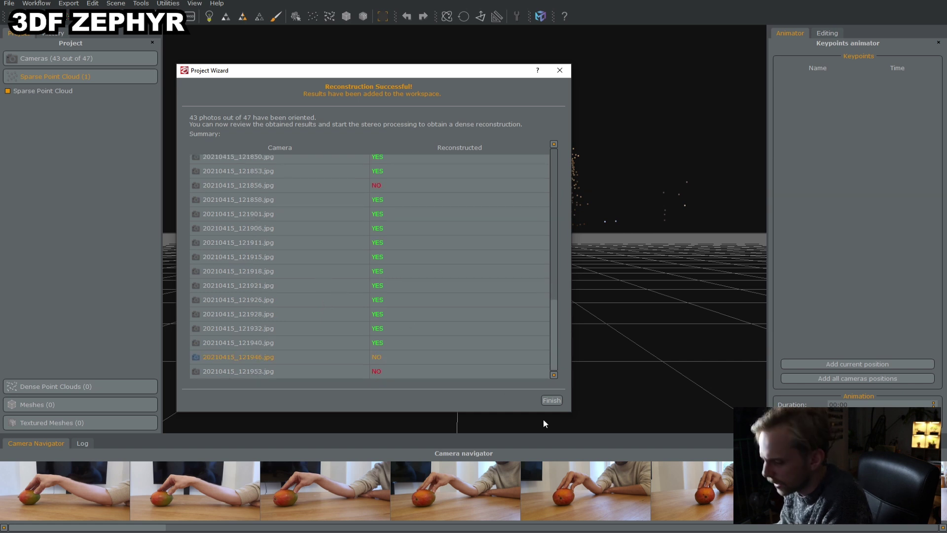
left_click(551, 400)
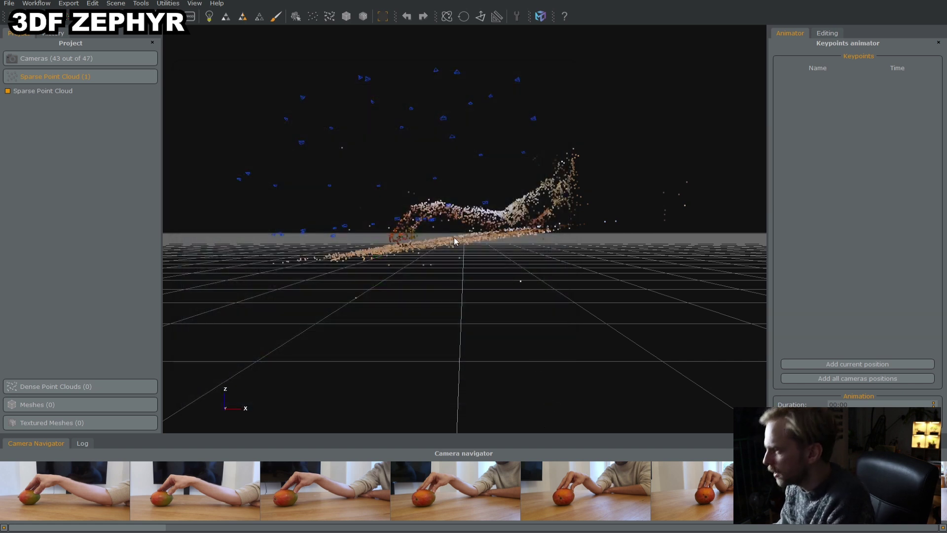
Examine the sparse point cloud of the arm and tabletop with its surrounding cameras from several angles.
left_click_drag(468, 282, 533, 306)
scroll(462, 255, "down", 3)
left_click_drag(412, 242, 259, 54)
scroll(430, 247, "up", 4)
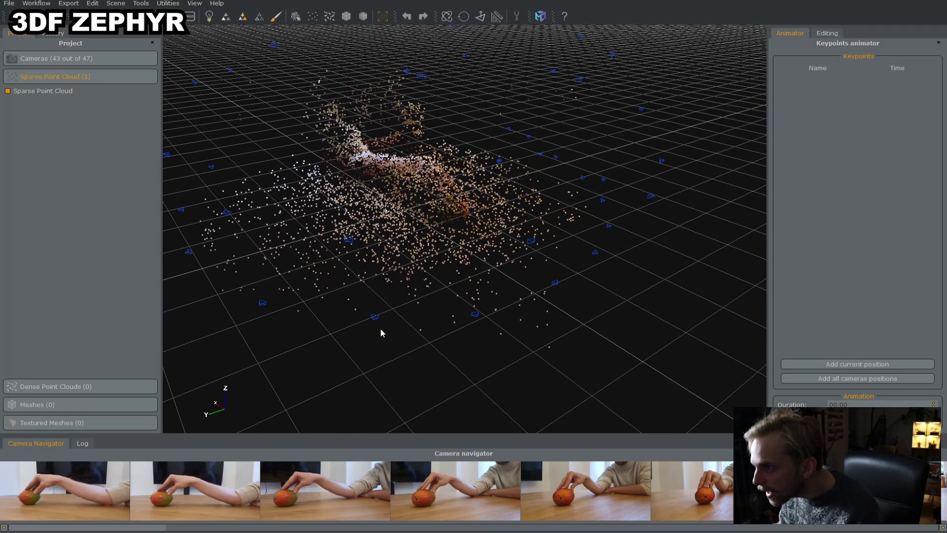
left_click_drag(457, 214, 345, 345)
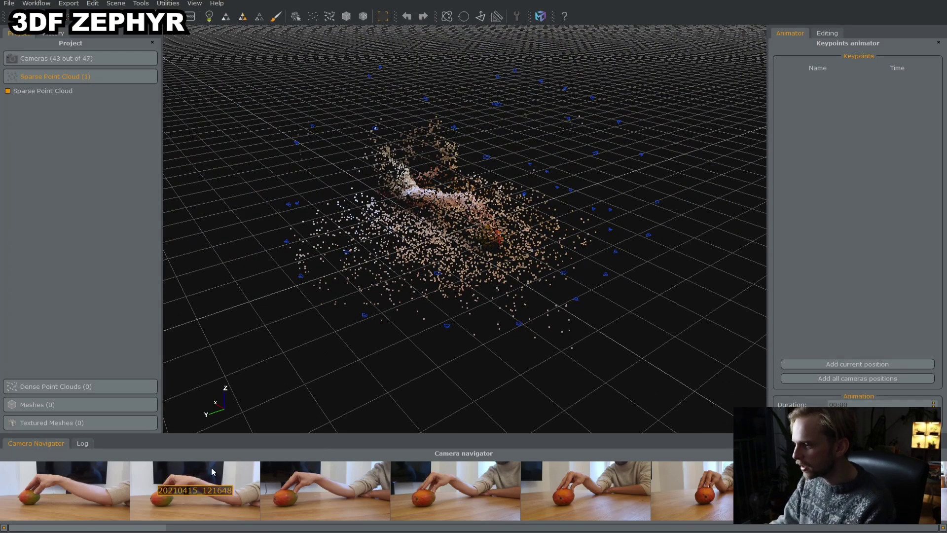
Compare the sparse points with photos 20210415_121648, 20210415_121659 and 20210415_121703 through their camera views.
left_click(219, 488)
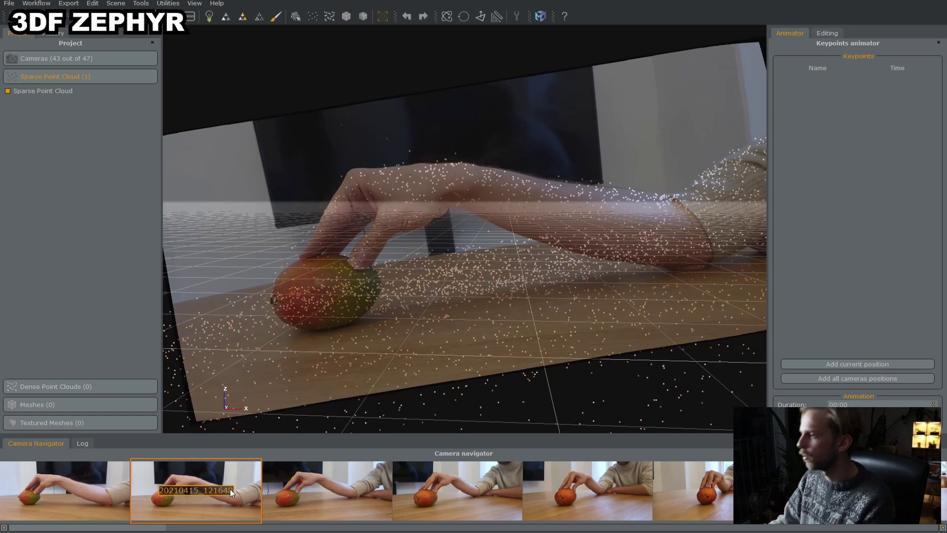
left_click(441, 485)
left_click(584, 483)
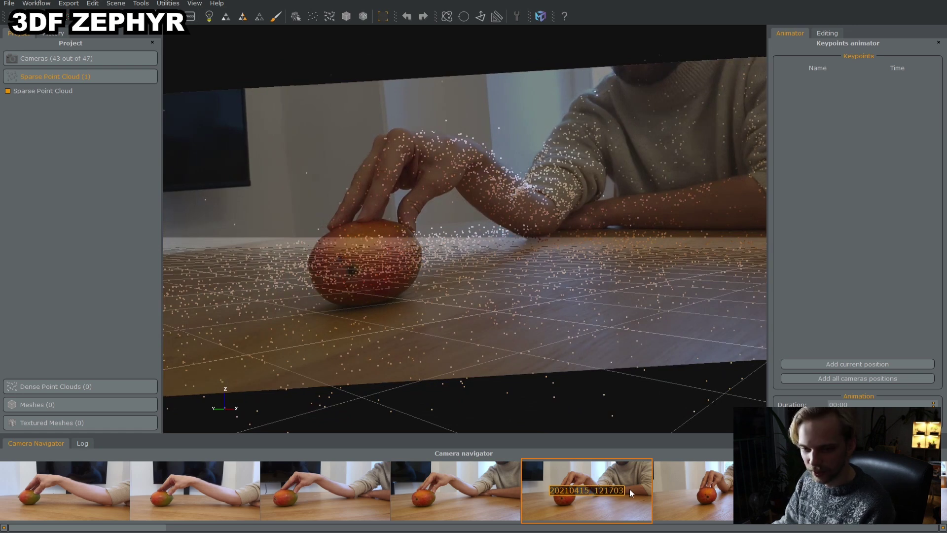
Pick the stray point floating above the hand, and inspect the sparse cloud from the opposite side.
left_click(447, 120)
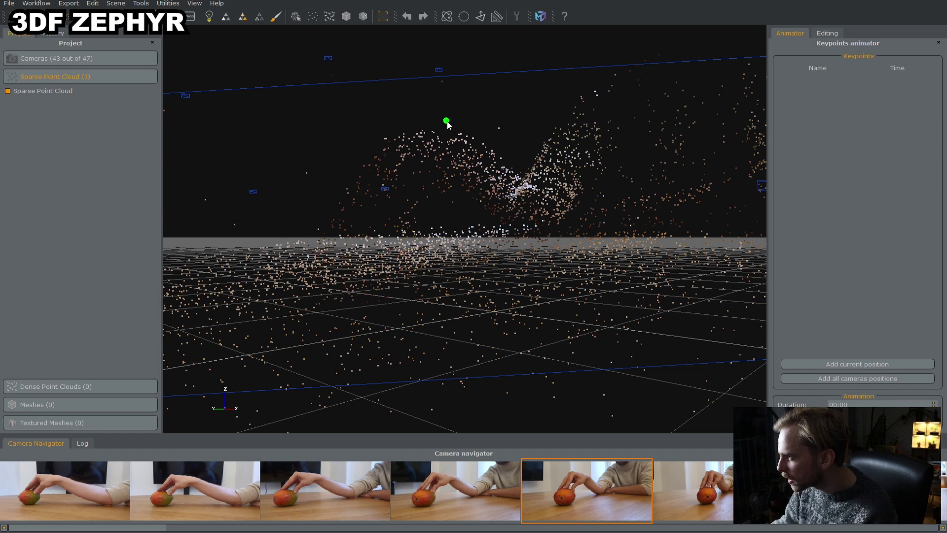
left_click(445, 121)
left_click(446, 121)
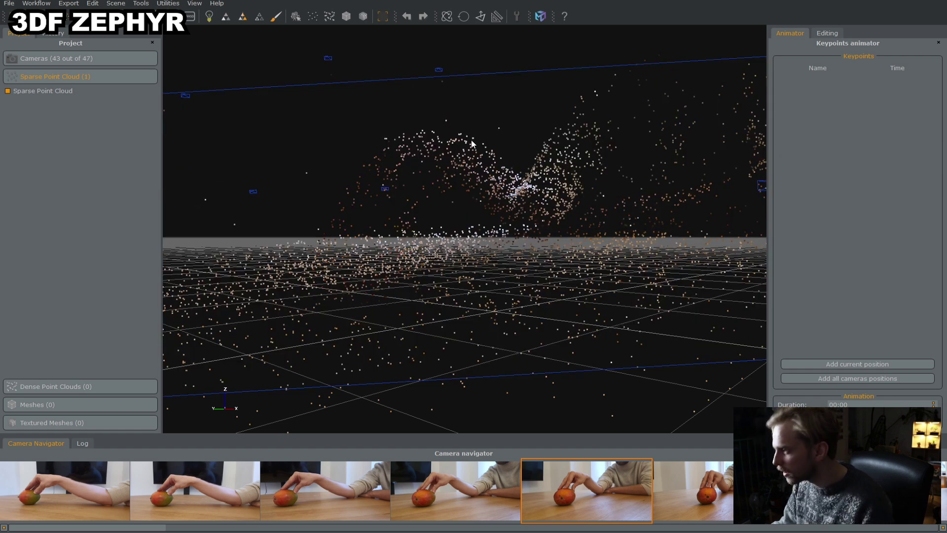
left_click_drag(400, 206, 366, 179)
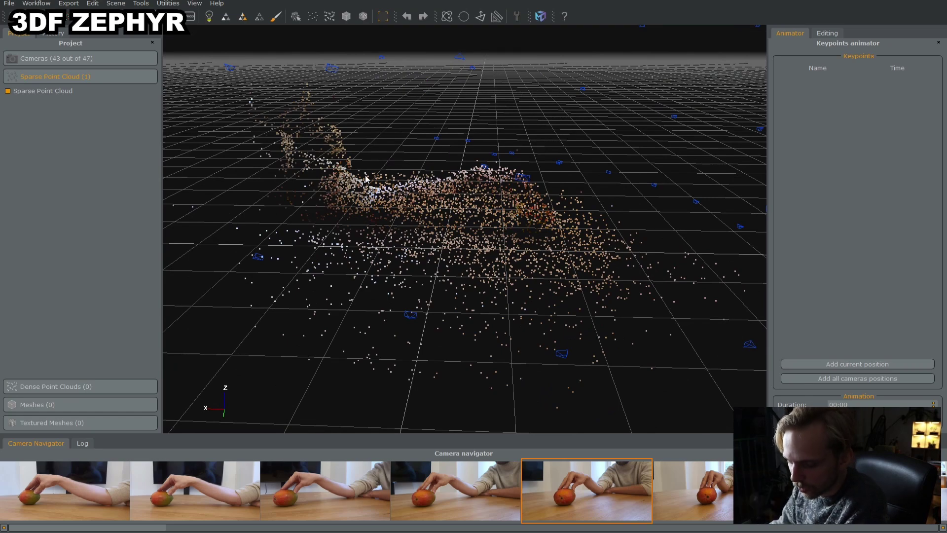
left_click_drag(468, 220, 409, 216)
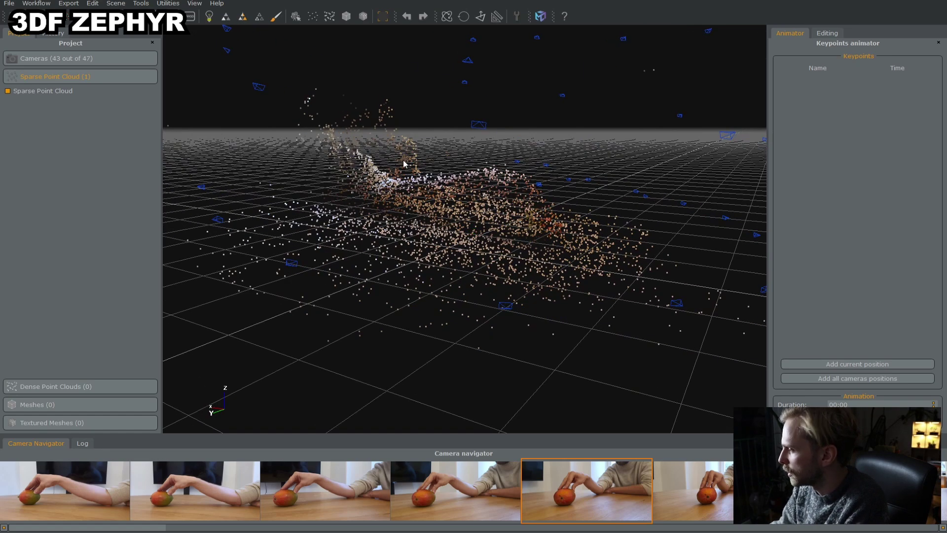
left_click_drag(432, 174, 442, 192)
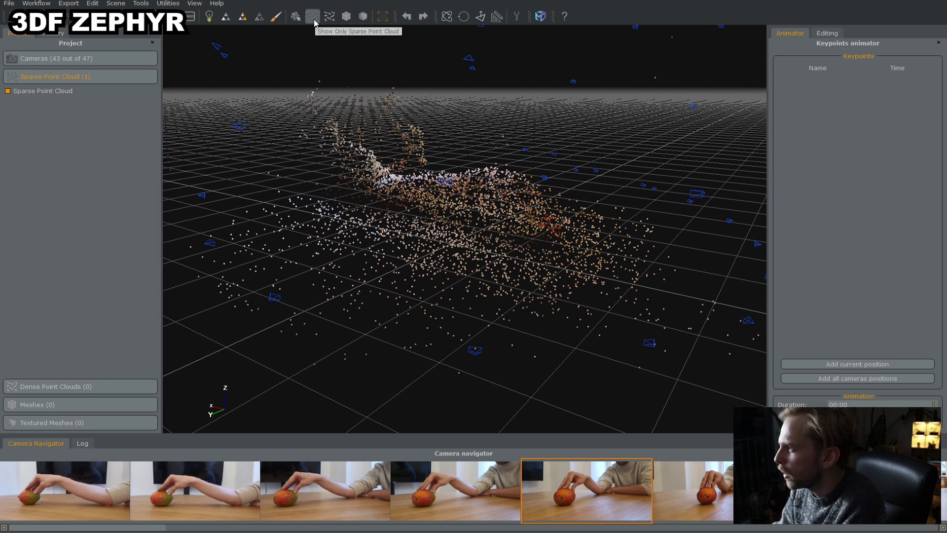
Generate a dense point cloud from all cameras using the Human Body category with the Default preset.
left_click(28, 4)
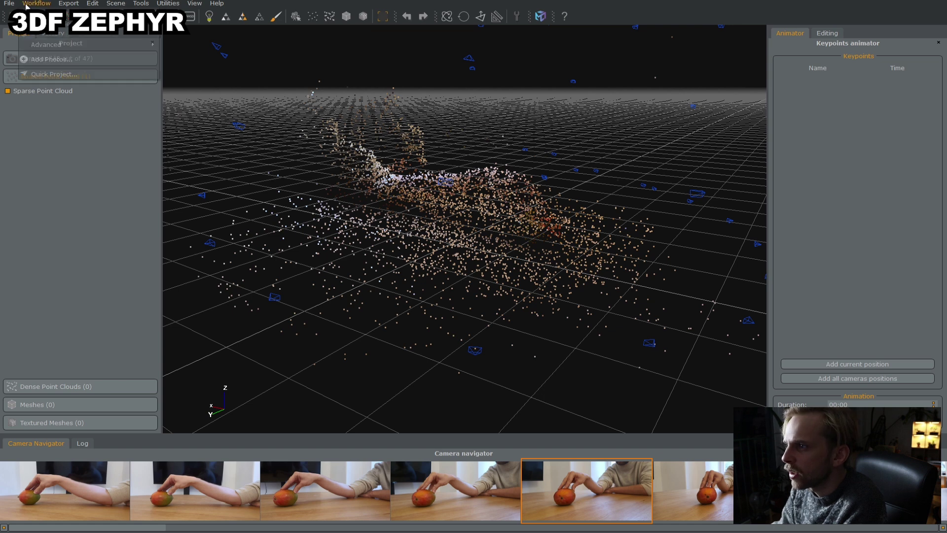
mouse_move(49, 45)
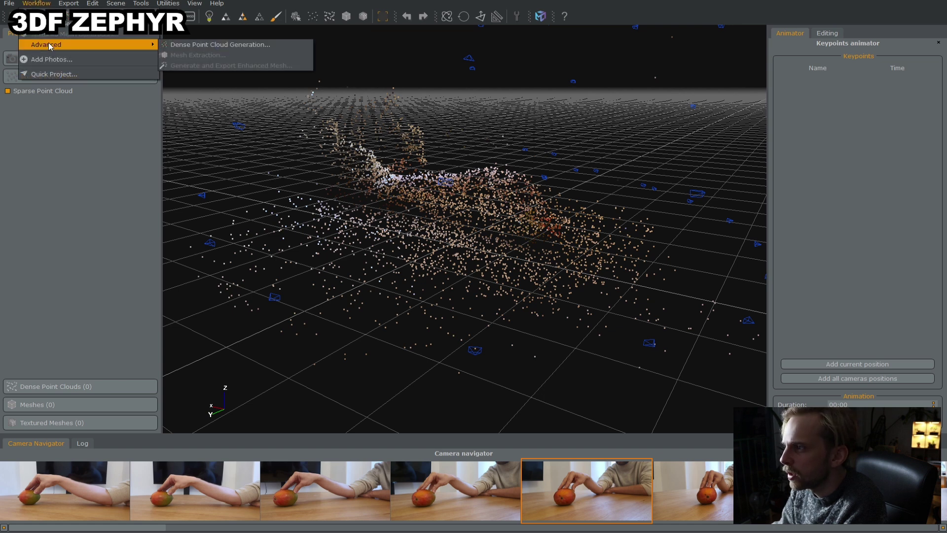
left_click(195, 45)
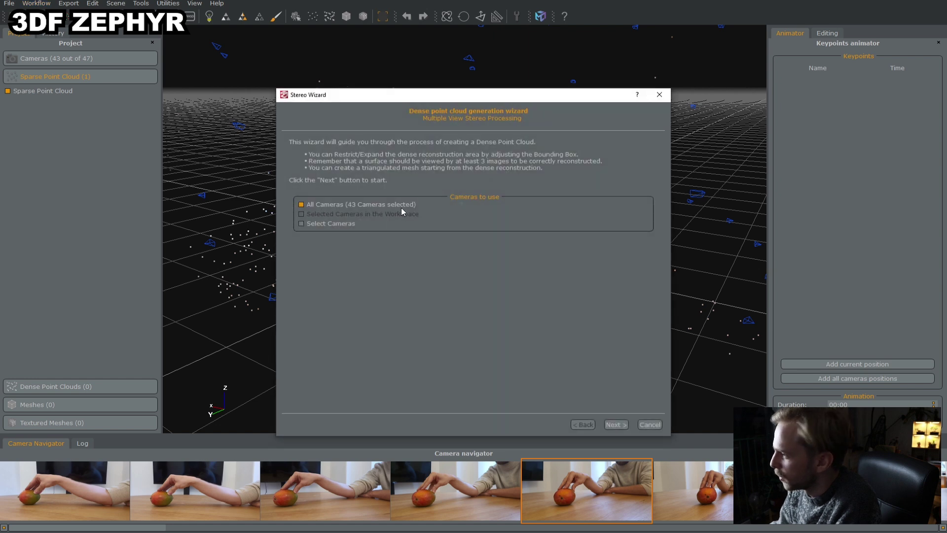
left_click(620, 427)
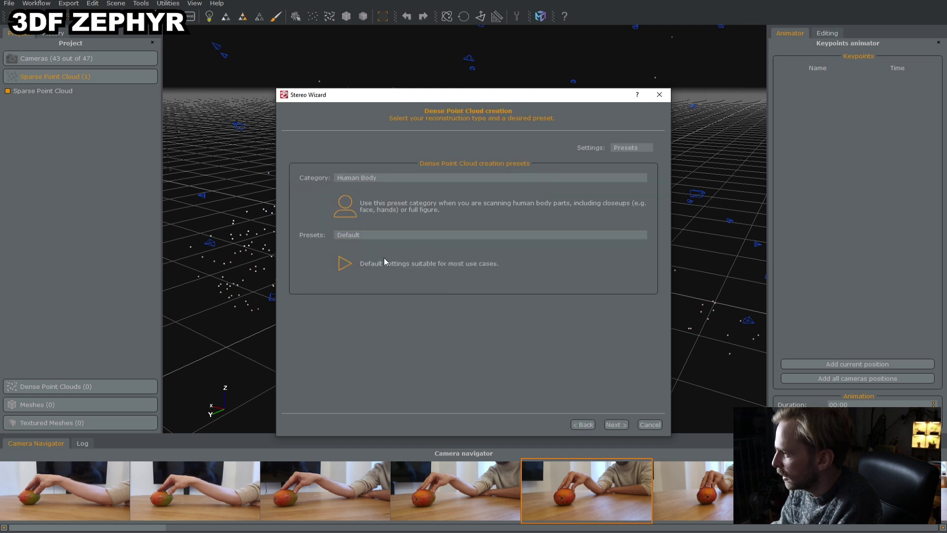
left_click(614, 425)
left_click(453, 145)
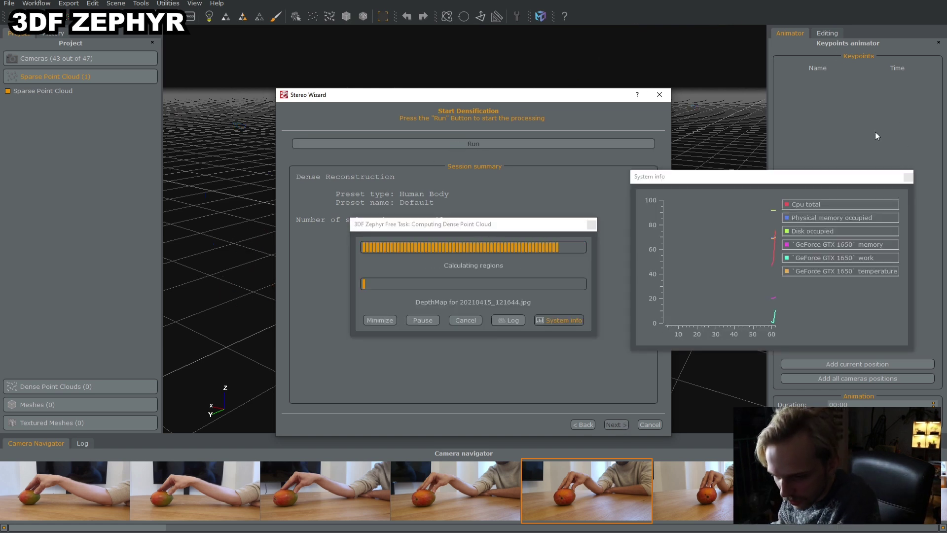
Monitor the CPU and GPU load graph during dense cloud computation, and finish the Stereo Wizard once it completes.
left_click_drag(757, 179, 211, 93)
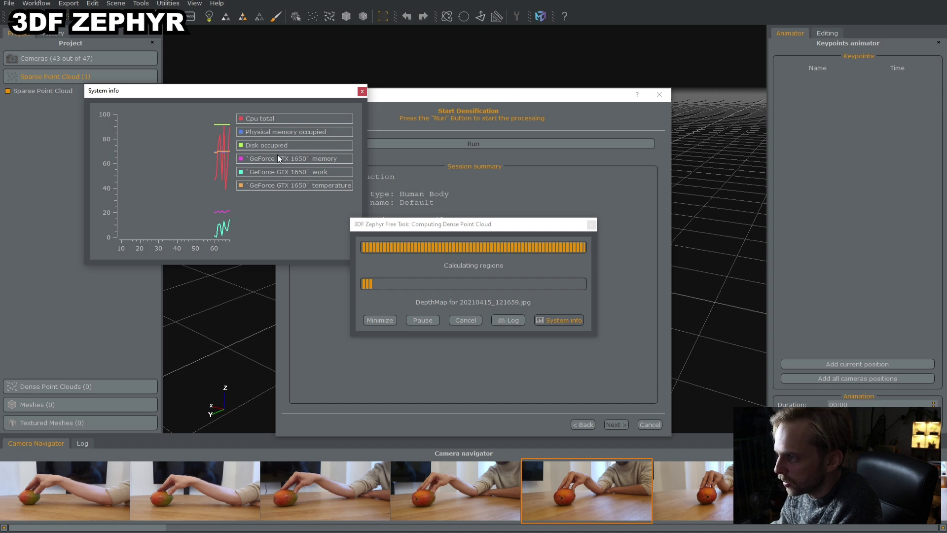
left_click_drag(236, 95, 210, 102)
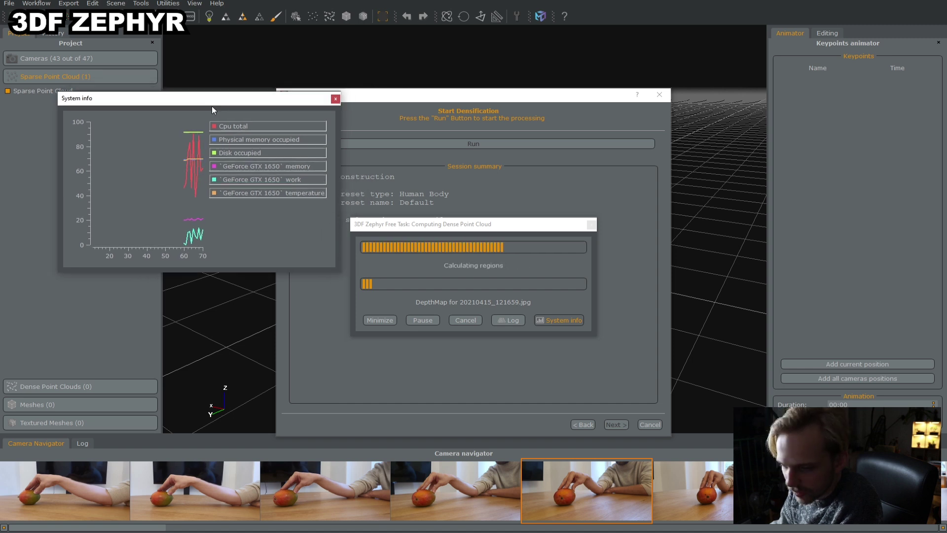
left_click(568, 320)
left_click(569, 319)
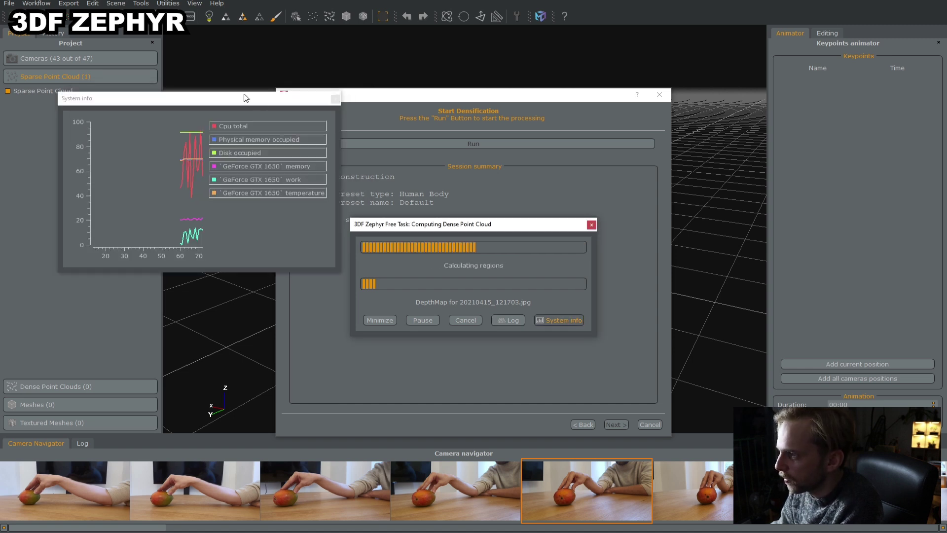
left_click_drag(234, 98, 208, 106)
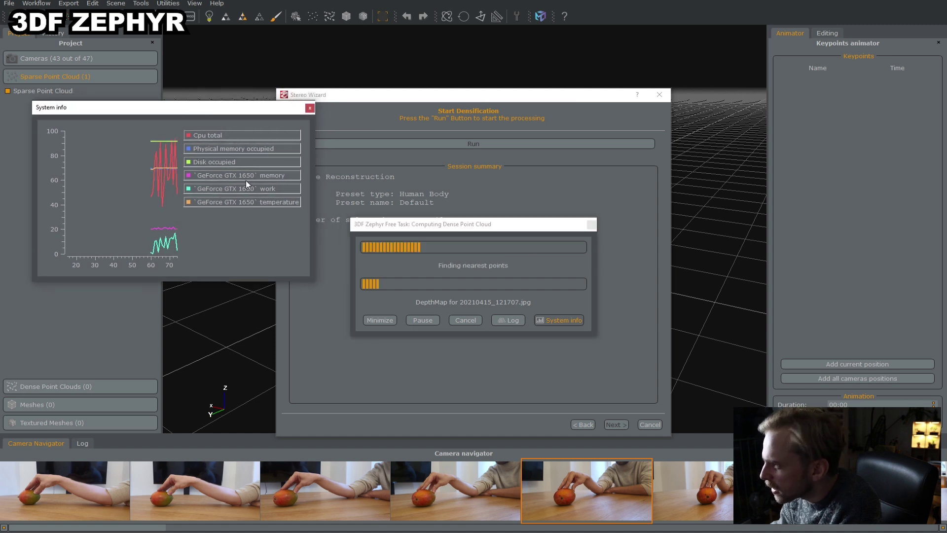
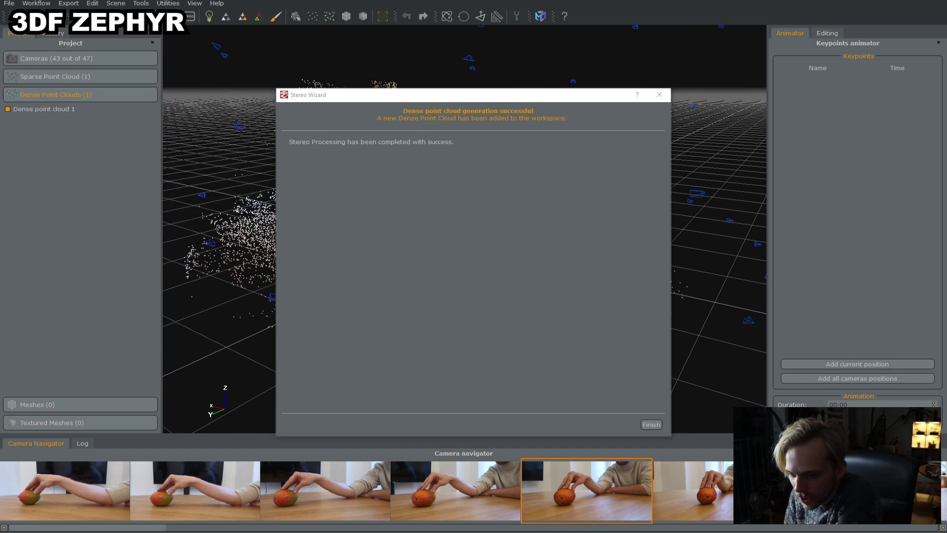
left_click_drag(409, 101, 306, 67)
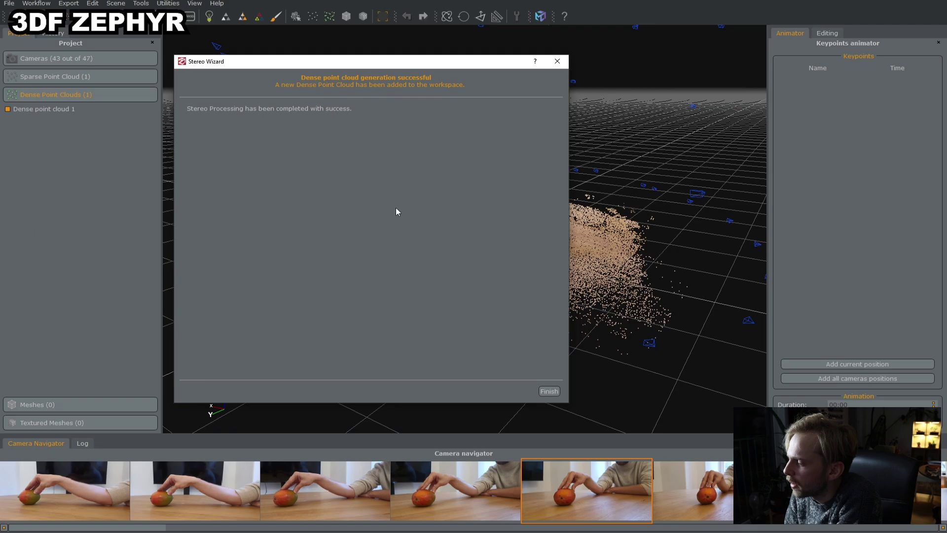
left_click(545, 392)
Examine the dense point cloud of the arm, mango and tabletop from several angles, both far away and close up.
left_click_drag(448, 228, 395, 237)
scroll(468, 173, "up", 4)
left_click_drag(468, 175, 431, 281)
scroll(486, 238, "down", 5)
scroll(434, 280, "down", 3)
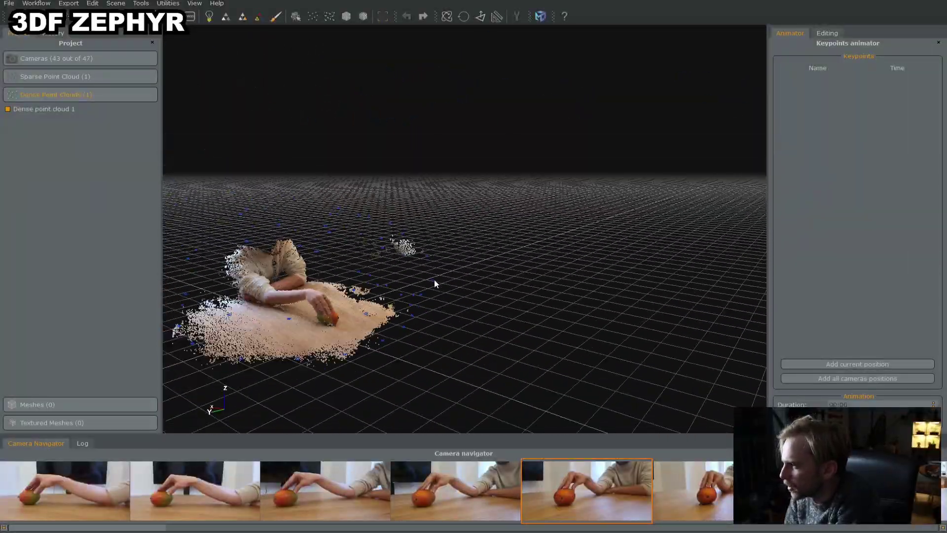
middle_click_drag(290, 306, 504, 233)
scroll(506, 232, "up", 3)
left_click_drag(506, 233, 711, 215)
scroll(471, 207, "up", 5)
scroll(365, 277, "up", 4)
left_click_drag(330, 277, 412, 101)
scroll(460, 213, "up", 4)
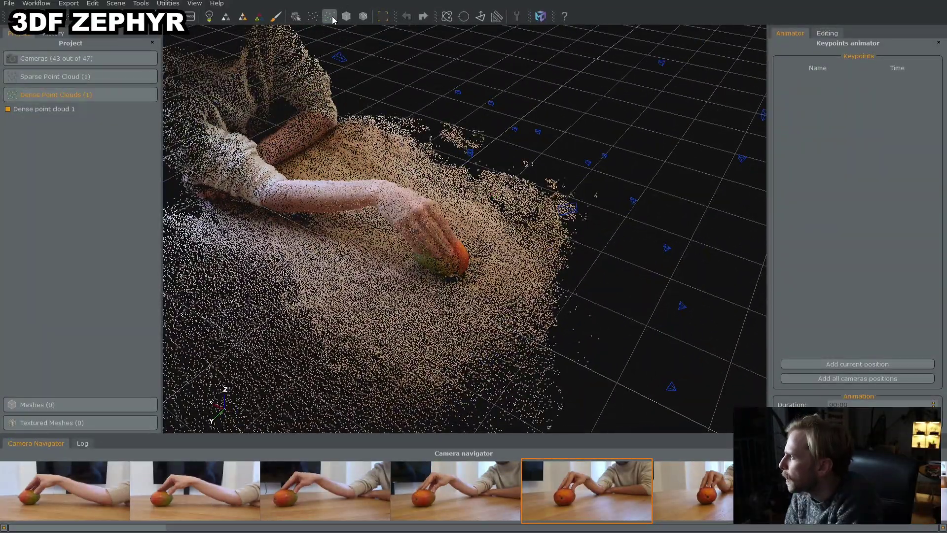
Compare the dense point cloud without and with its photo colours, viewing the arm and mango from different sides.
left_click(243, 20)
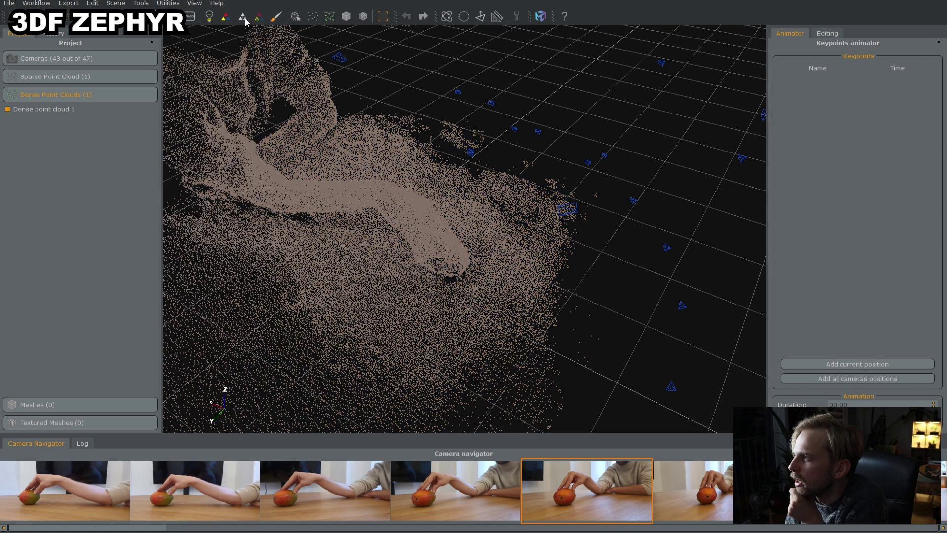
left_click_drag(299, 104, 311, 128)
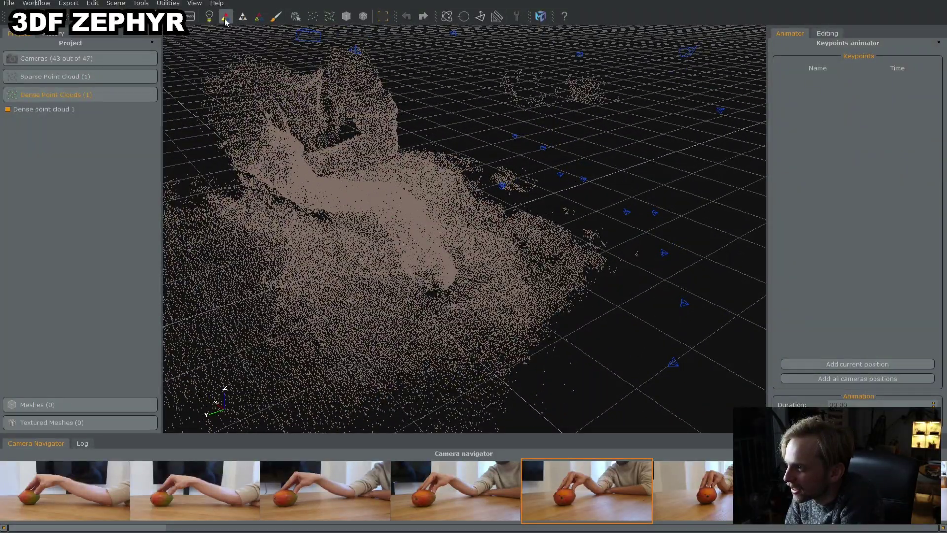
left_click(244, 17)
left_click_drag(395, 214, 355, 202)
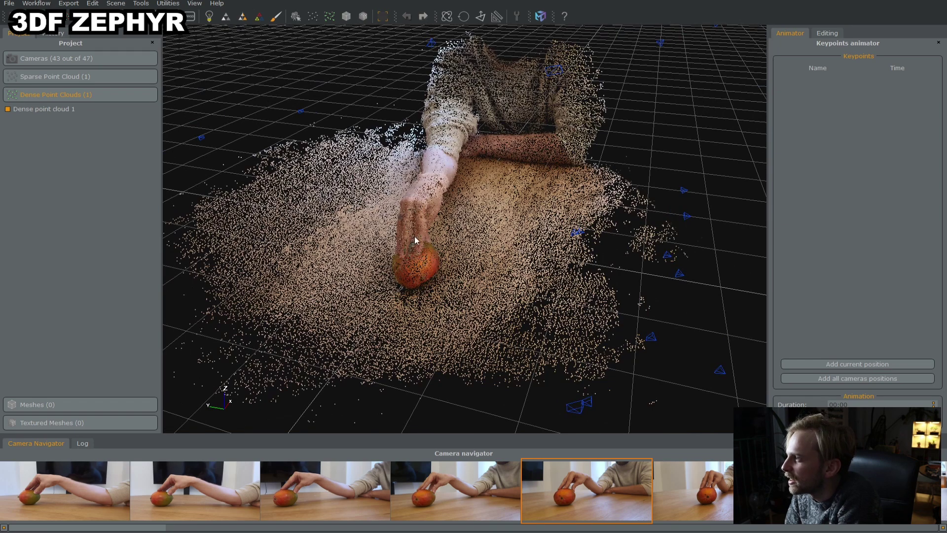
left_click_drag(578, 207, 395, 206)
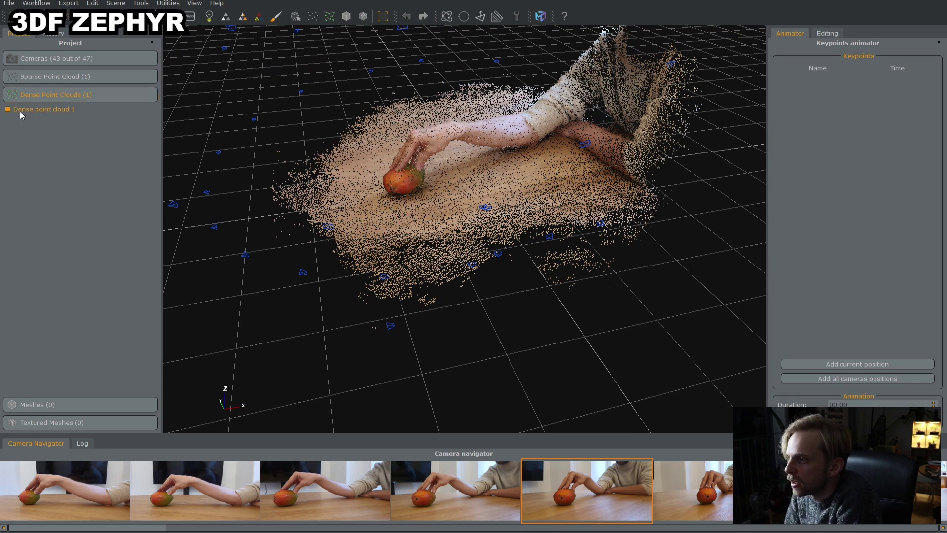
Check the processing log for the dense cloud's total point count, and return to the camera photos.
left_click(84, 443)
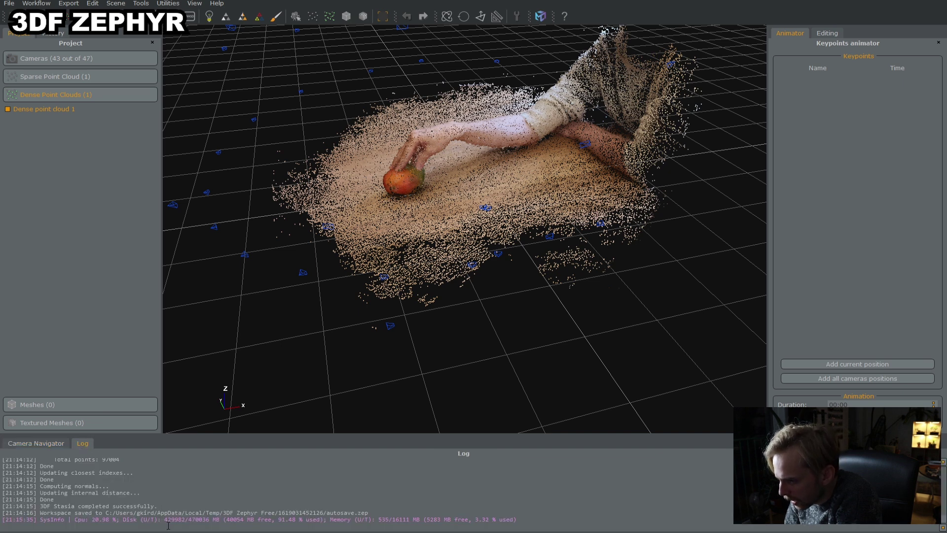
left_click(30, 443)
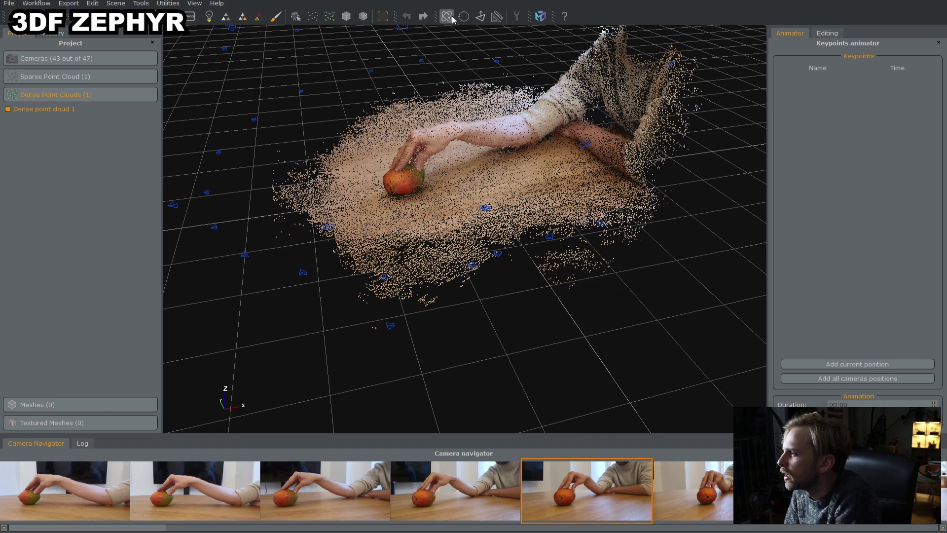
left_click(66, 6)
left_click(37, 204)
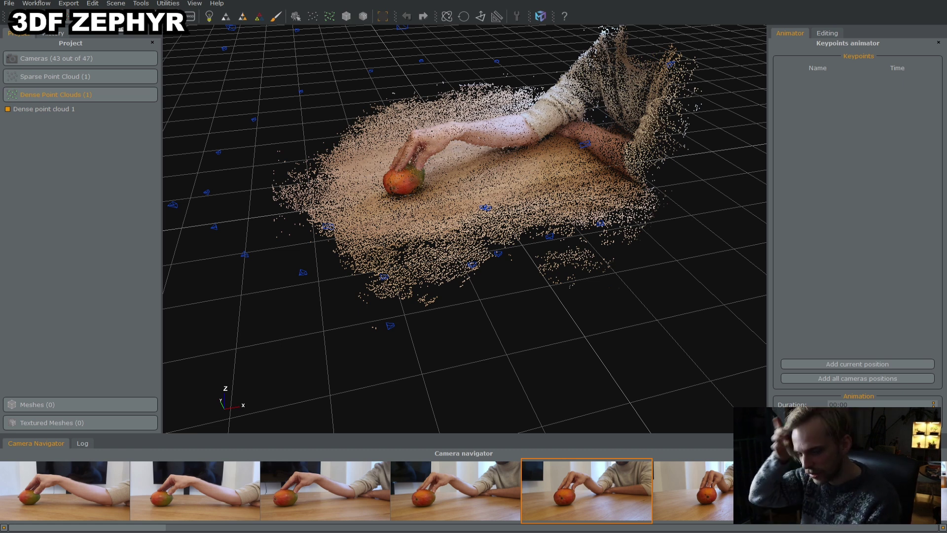
left_click(48, 5)
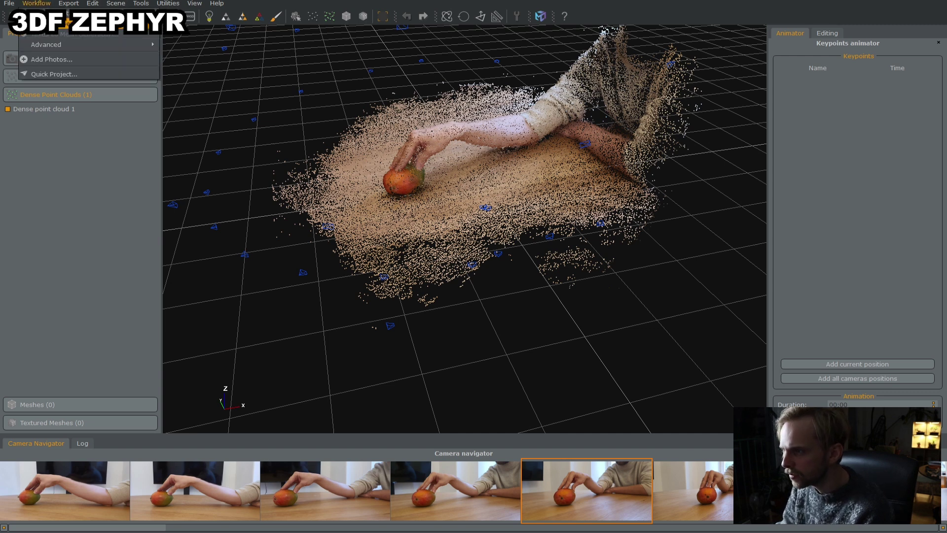
mouse_move(99, 45)
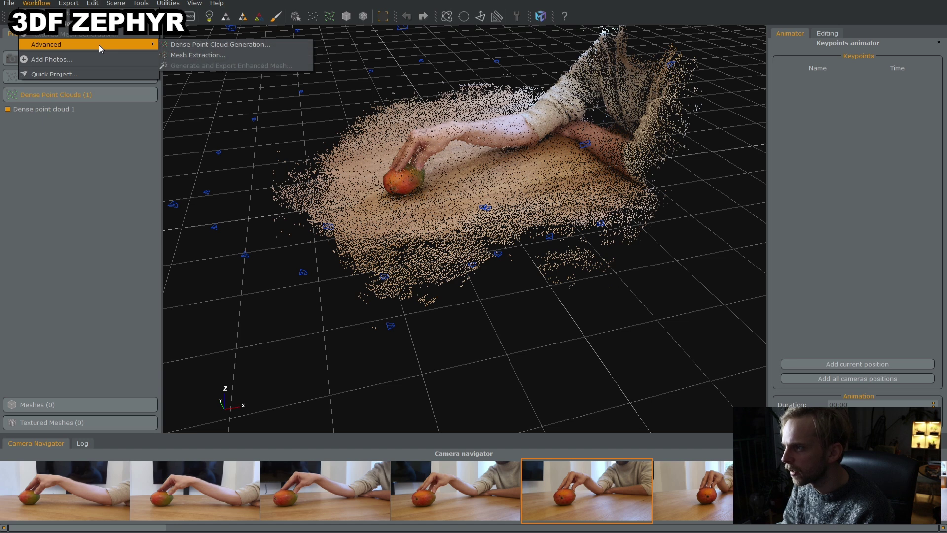
left_click(220, 44)
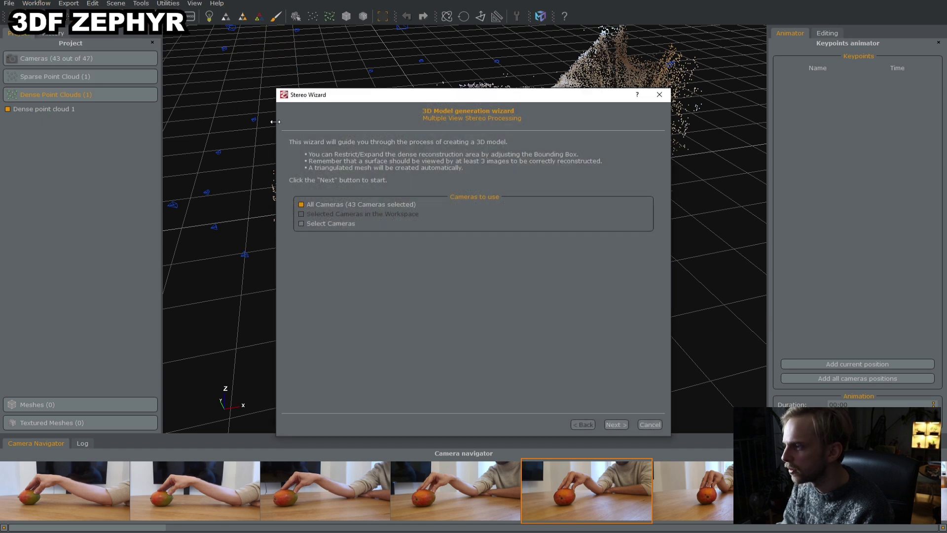
left_click_drag(397, 103, 262, 61)
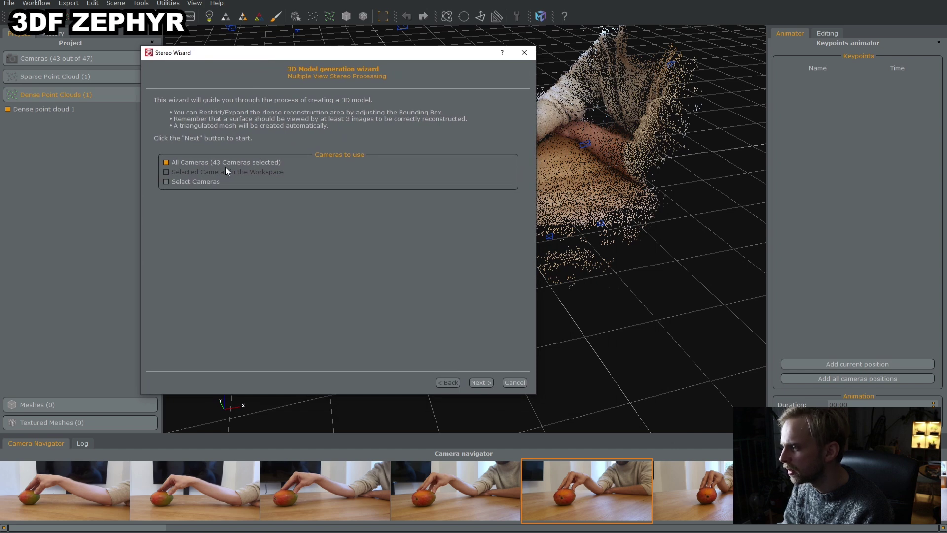
left_click(515, 384)
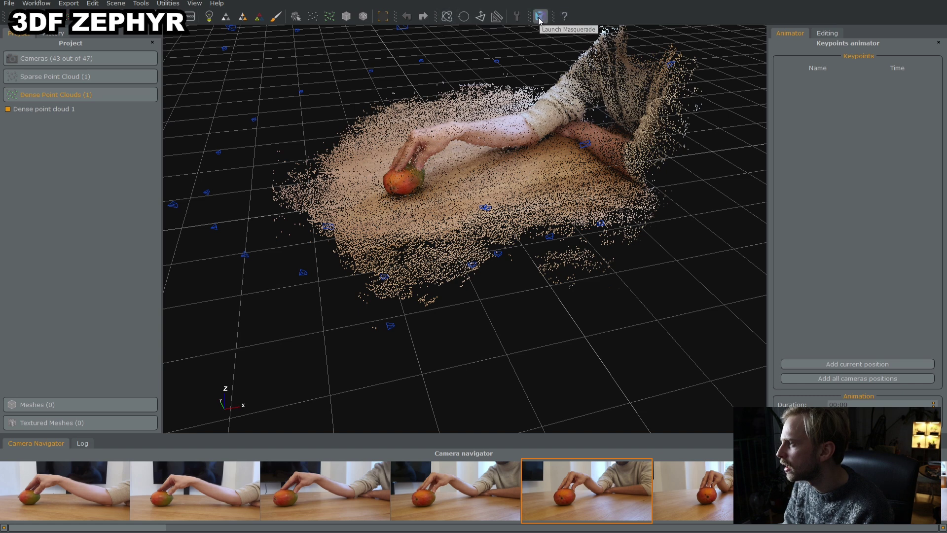
Extract a mesh from Dense point cloud 1 with all cameras, using the Human Body category and Default preset.
left_click(60, 4)
mouse_move(47, 3)
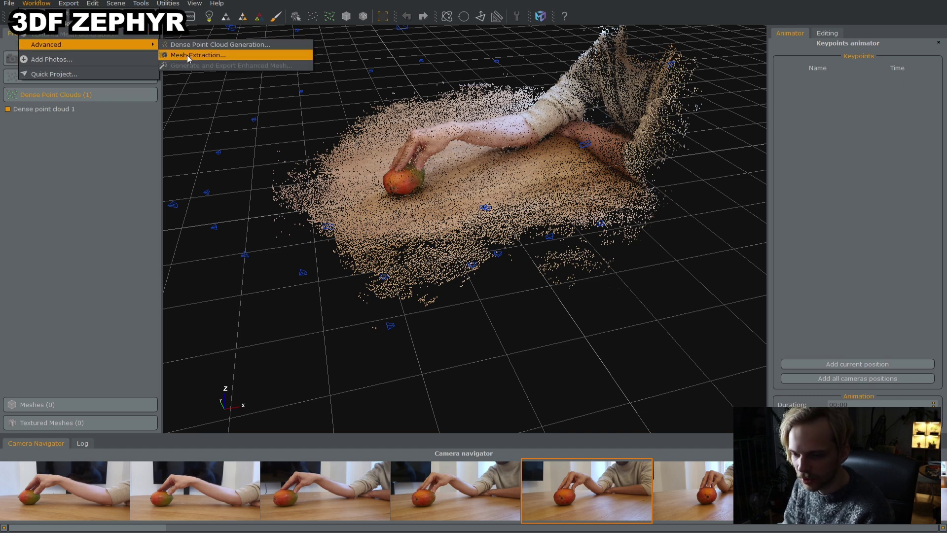
left_click(188, 55)
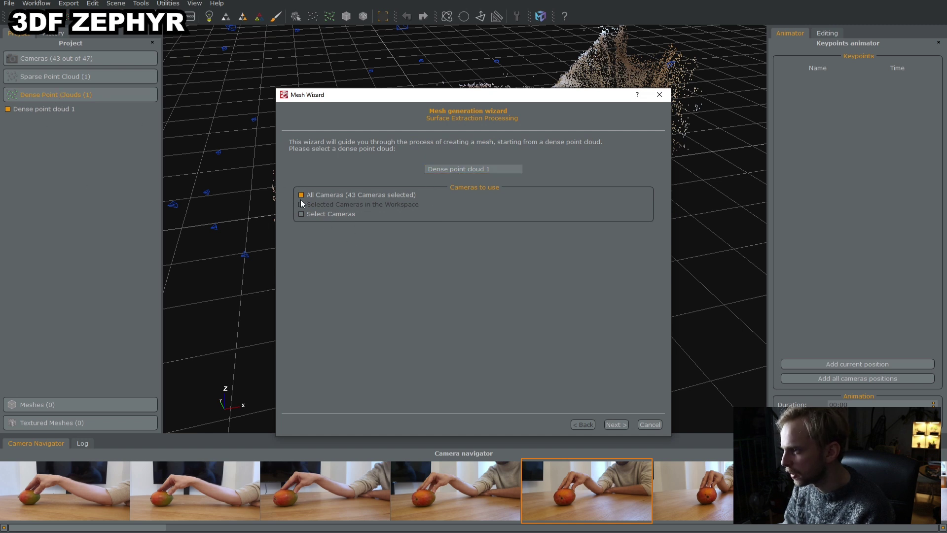
left_click(616, 424)
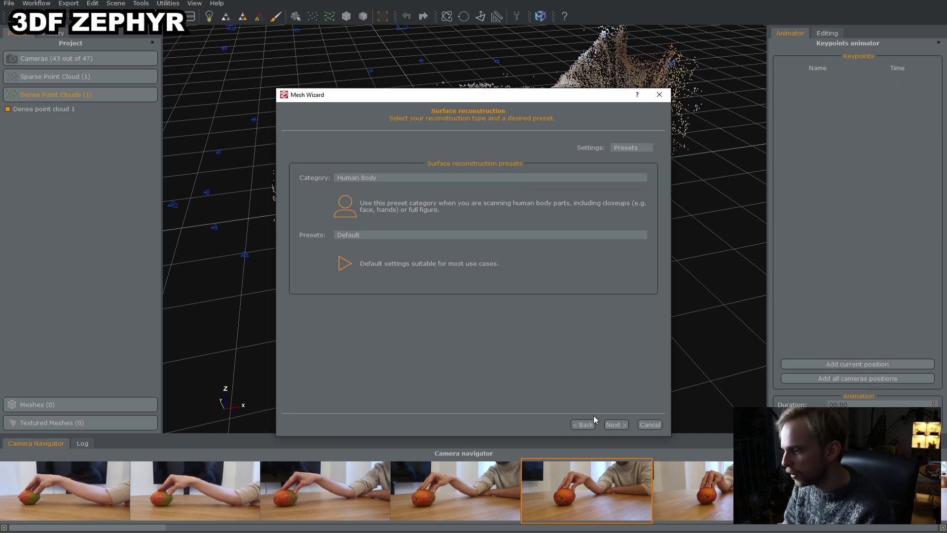
left_click(620, 425)
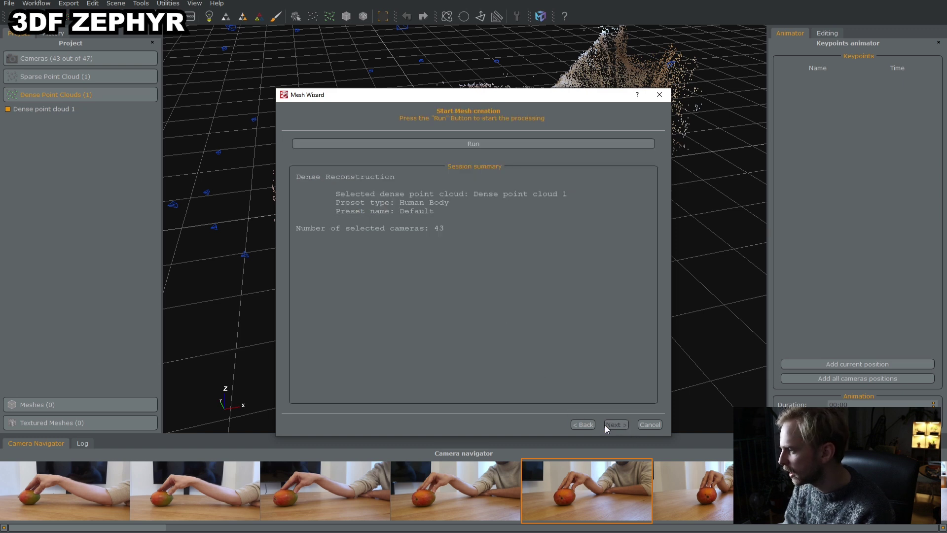
left_click(425, 145)
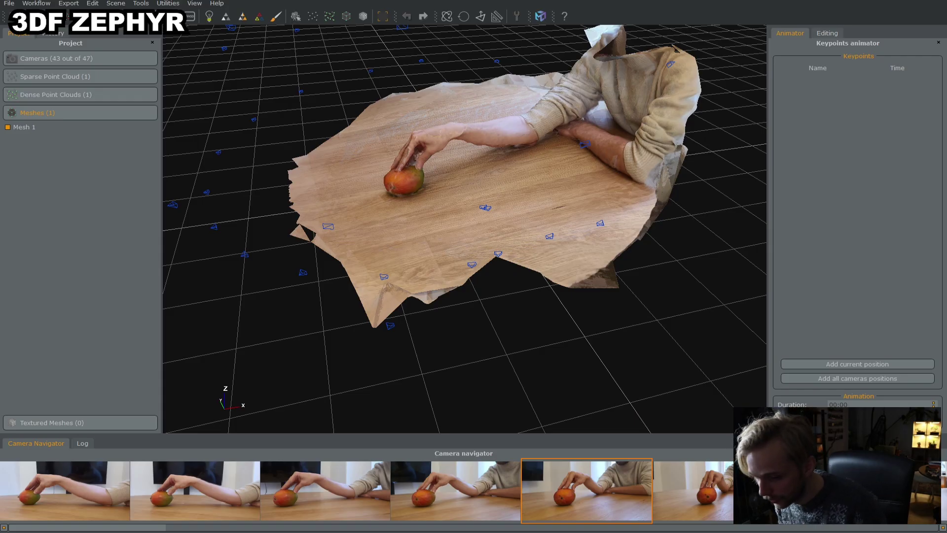
Inspect the extracted mesh around the hand, mango, forearm and tabletop from the side and from above.
left_click_drag(426, 203, 340, 219)
scroll(340, 219, "up", 4)
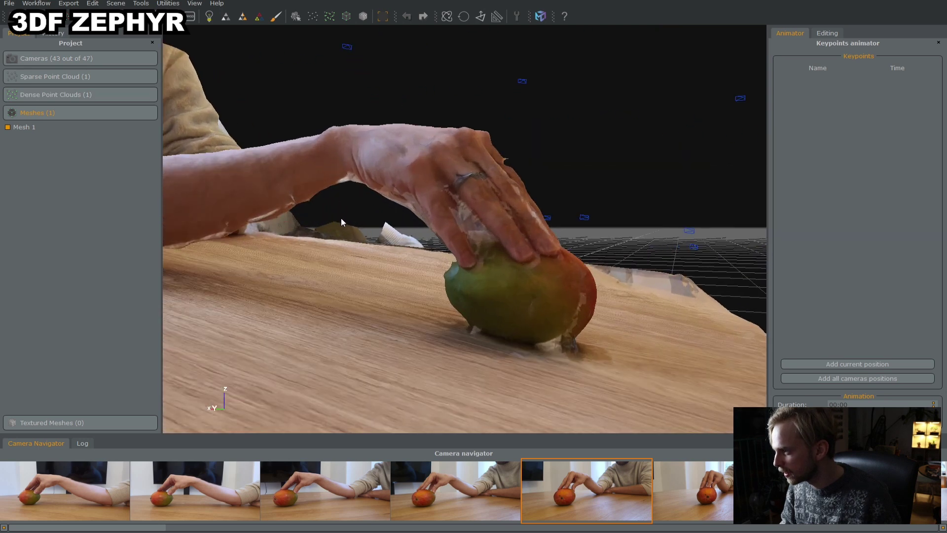
left_click_drag(446, 234, 524, 241)
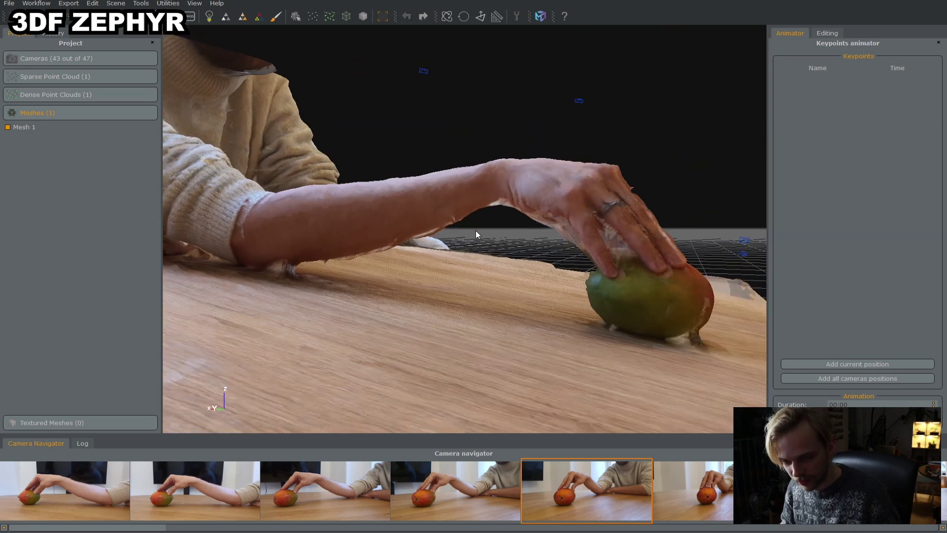
left_click_drag(471, 229, 508, 195)
left_click_drag(580, 193, 587, 265)
scroll(588, 265, "down", 5)
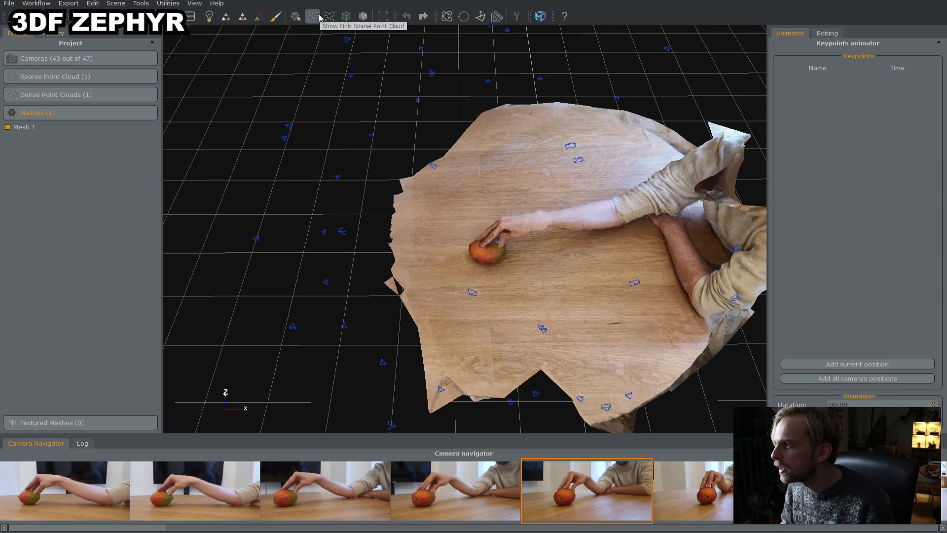
View the mesh in a single uniform colour from another side, and restore its photo colours.
left_click(242, 17)
left_click_drag(459, 284, 656, 255)
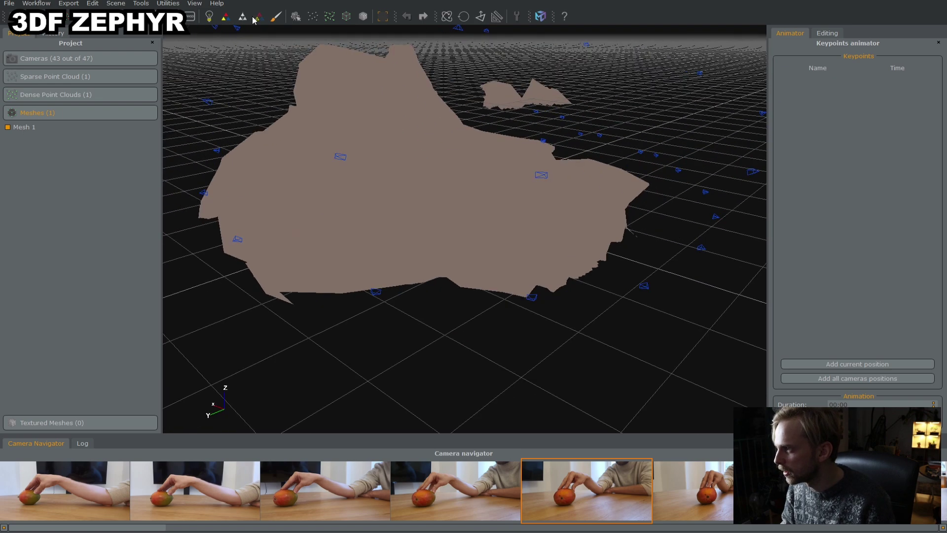
left_click(224, 19)
Inspect the wooden tabletop surface of the coloured mesh up close.
left_click_drag(497, 198, 431, 207)
scroll(513, 174, "down", 1)
scroll(547, 152, "up", 1)
double_click(575, 139)
scroll(453, 278, "up", 5)
scroll(454, 256, "down", 6)
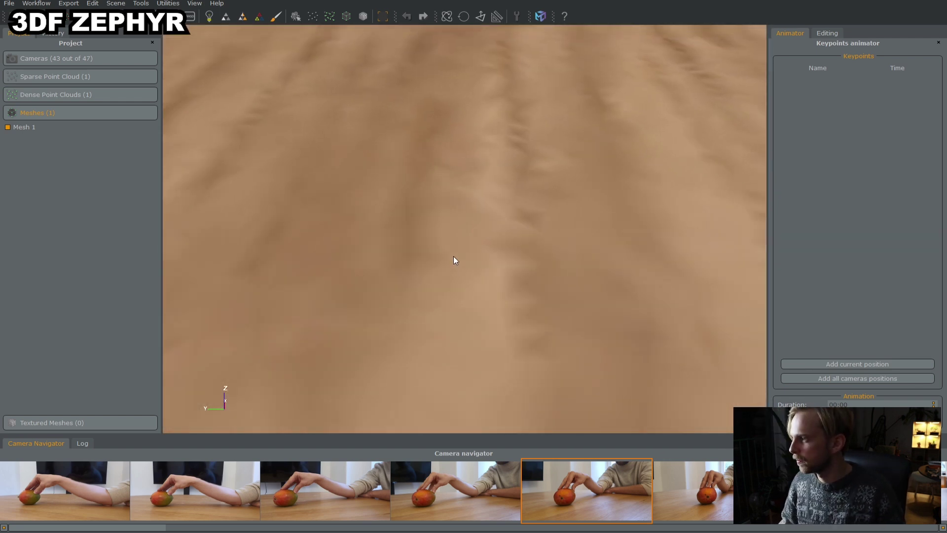
Examine the whole coloured mesh of the torso, arm, mango and tabletop from an oblique raised angle.
scroll(454, 243, "down", 8)
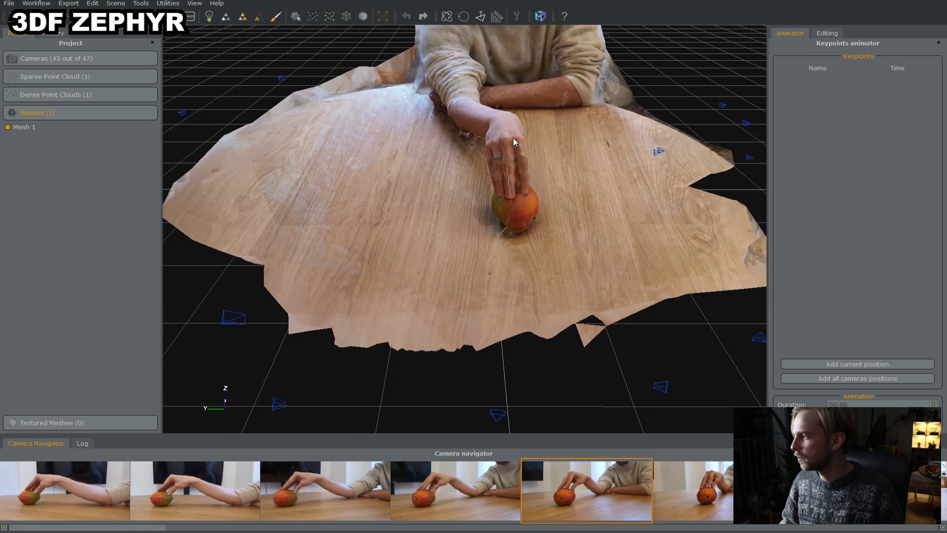
left_click_drag(513, 138, 544, 212)
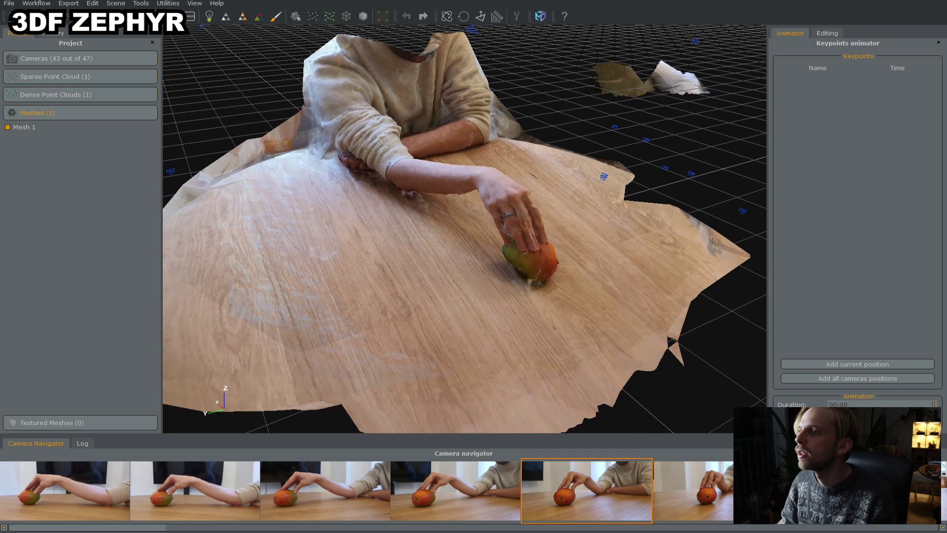
left_click(9, 3)
mouse_move(73, 4)
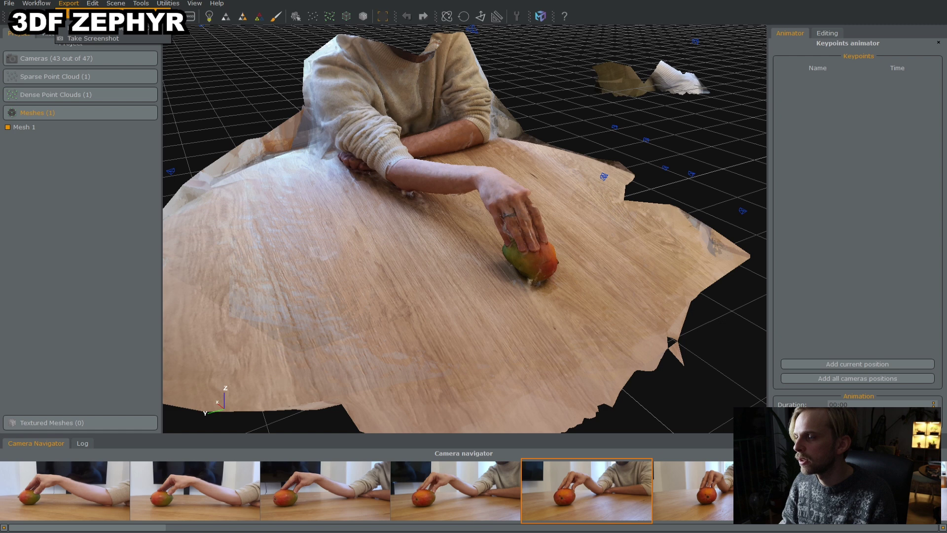
left_click(7, 4)
left_click(7, 4)
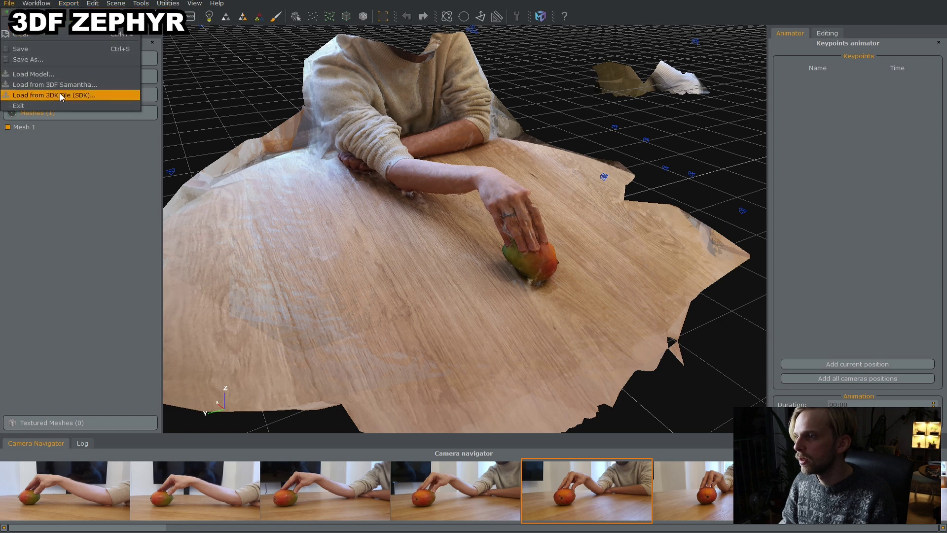
left_click(49, 59)
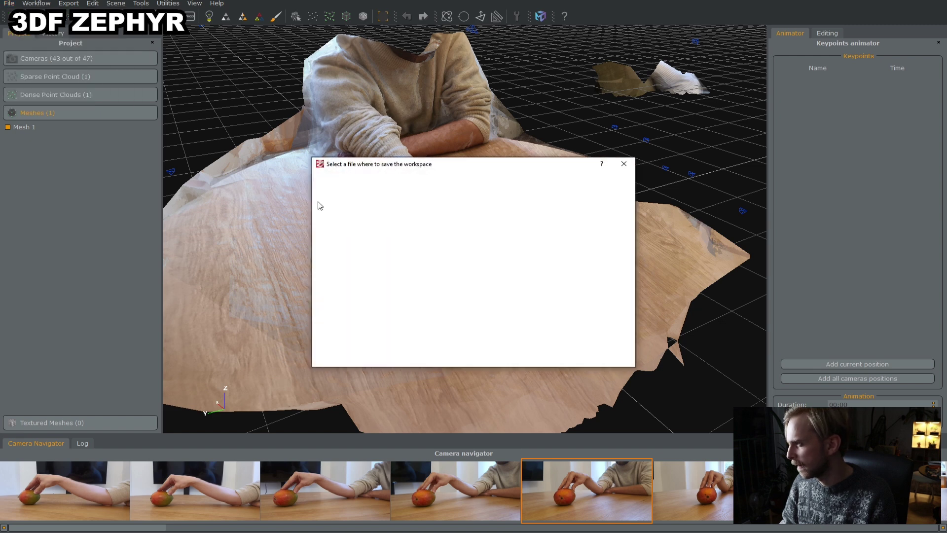
left_click(439, 351)
left_click(481, 359)
left_click(607, 350)
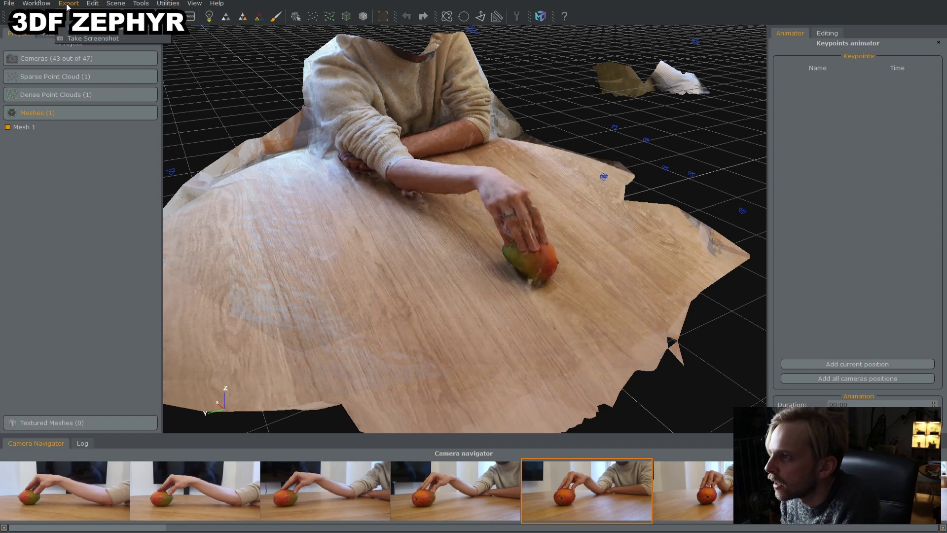
Set up an enhanced mesh export of Mesh 1 in OBJ format with 1500000 target triangles.
left_click(36, 3)
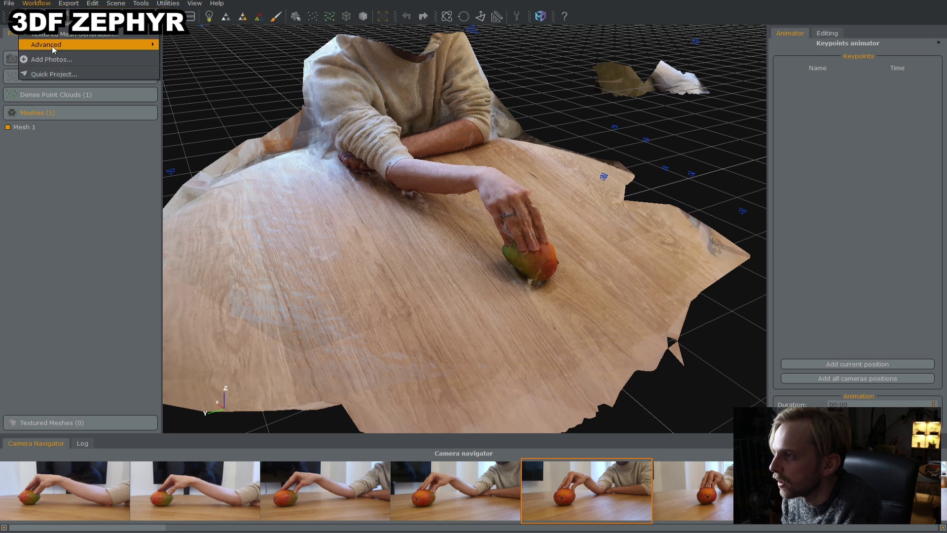
mouse_move(52, 46)
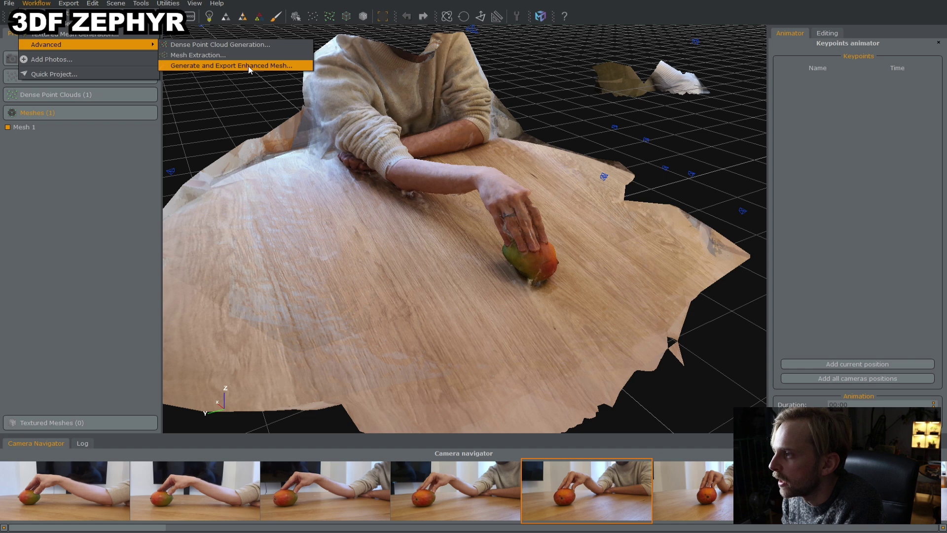
left_click(280, 66)
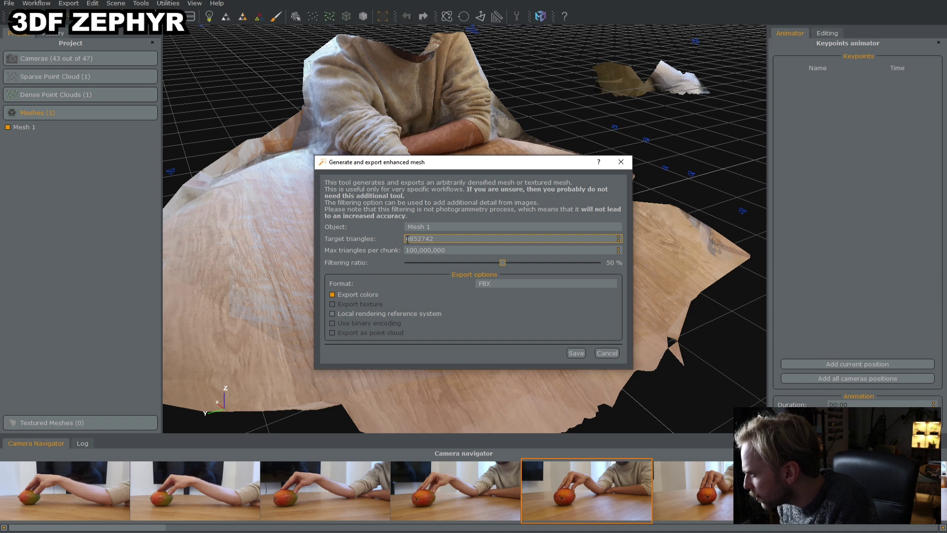
left_click_drag(407, 239, 418, 239)
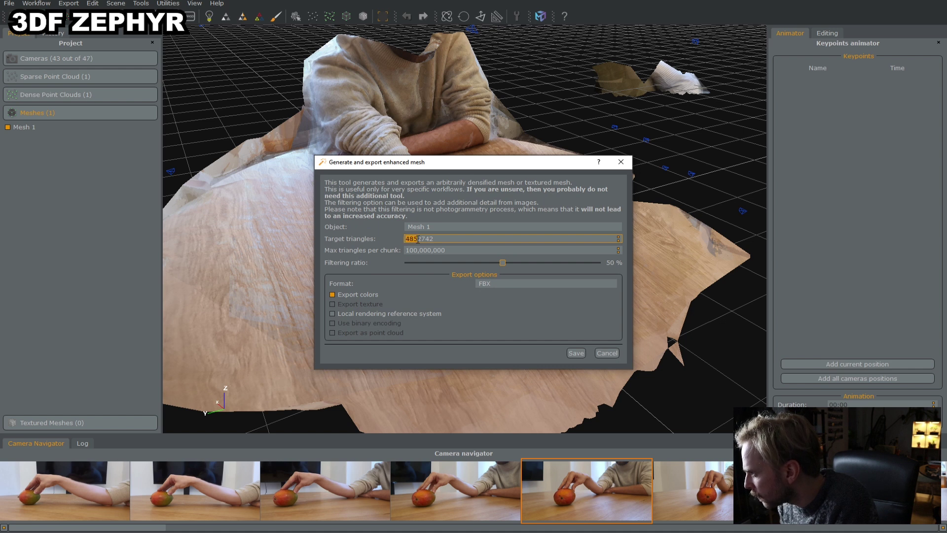
left_click(417, 240)
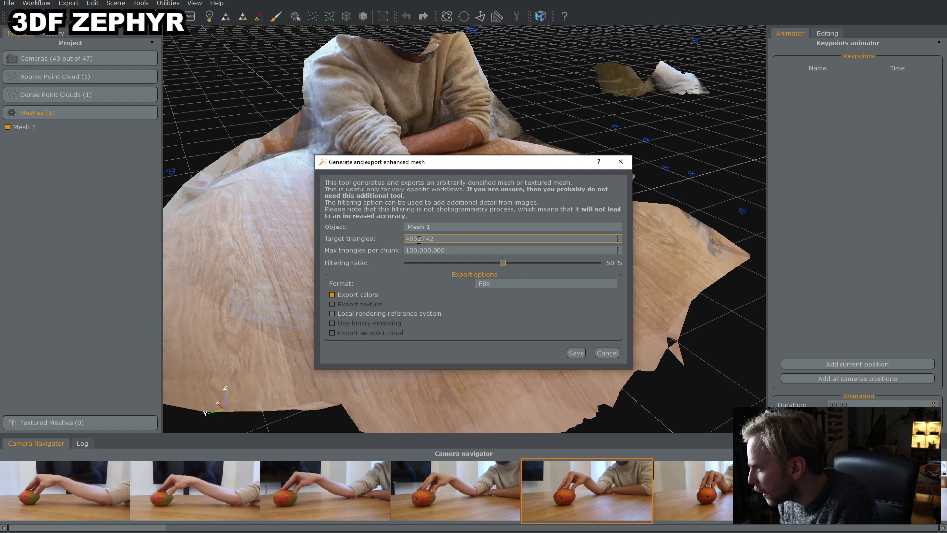
mouse_move(502, 264)
left_mouse_down()
mouse_move(481, 267)
mouse_move(498, 262)
left_mouse_up()
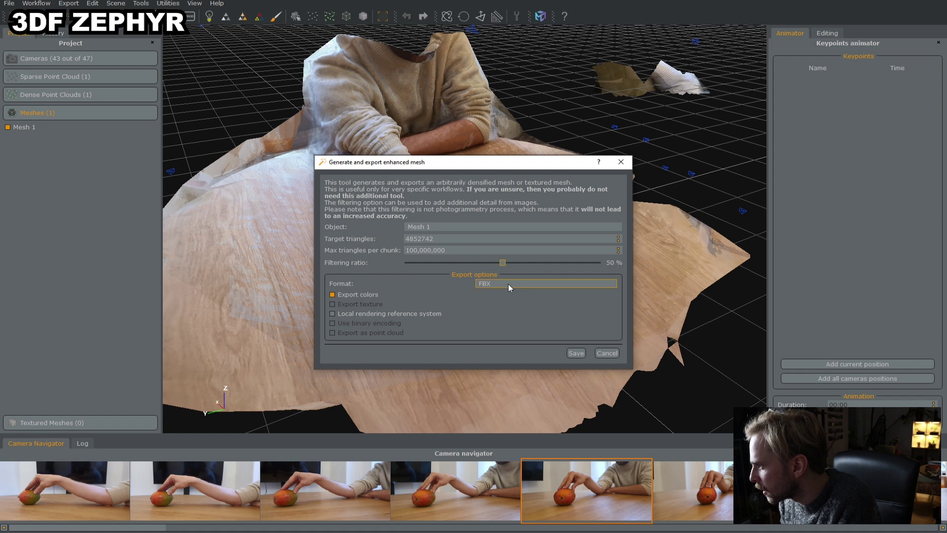
left_click(509, 283)
left_click(495, 296)
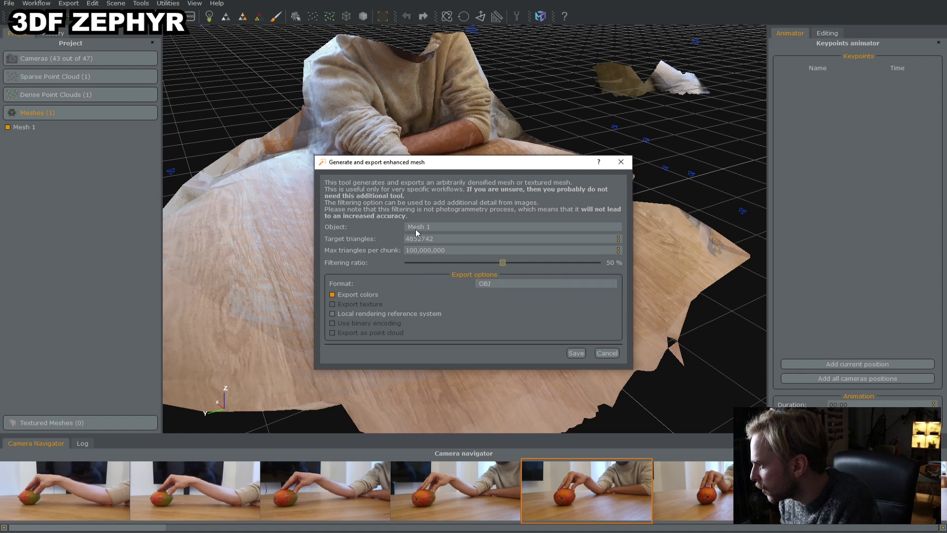
left_click_drag(448, 239, 388, 238)
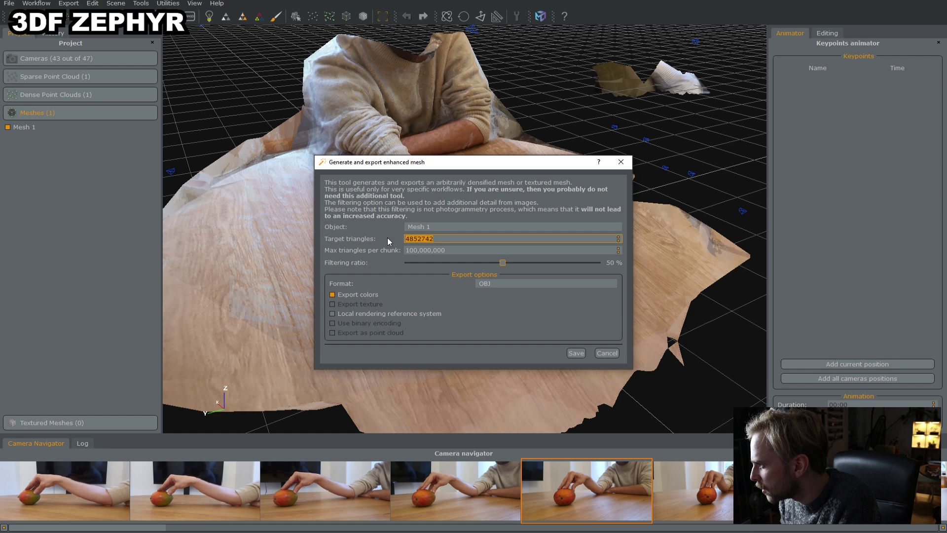
left_click_drag(395, 168, 400, 140)
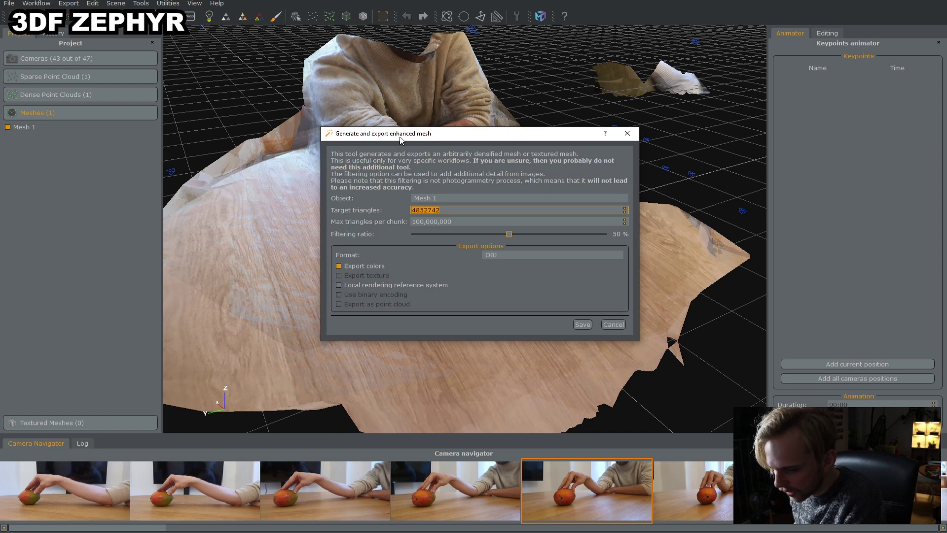
type("1500000")
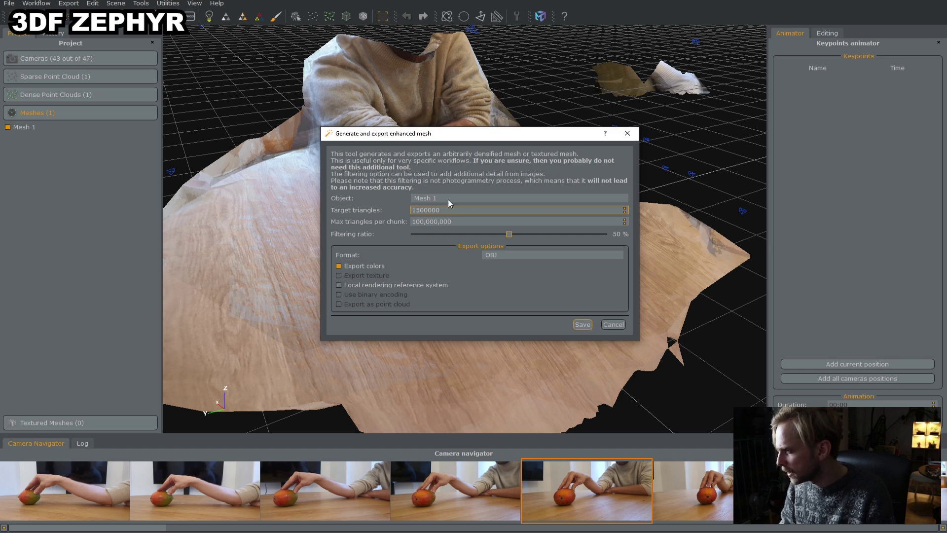
Save the enhanced mesh as the OBJ file arm_zephyr in the Metashape folder on the desktop.
left_click(583, 324)
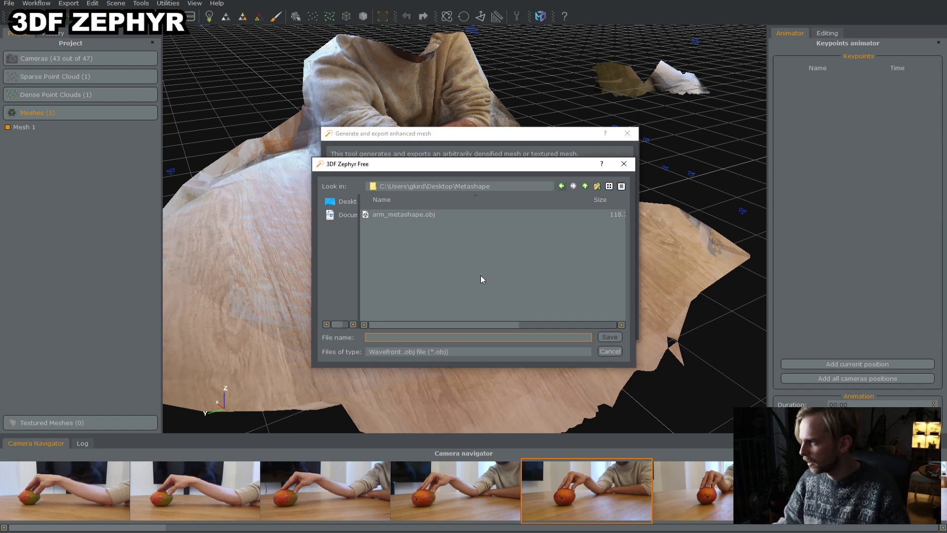
type("arm_ze")
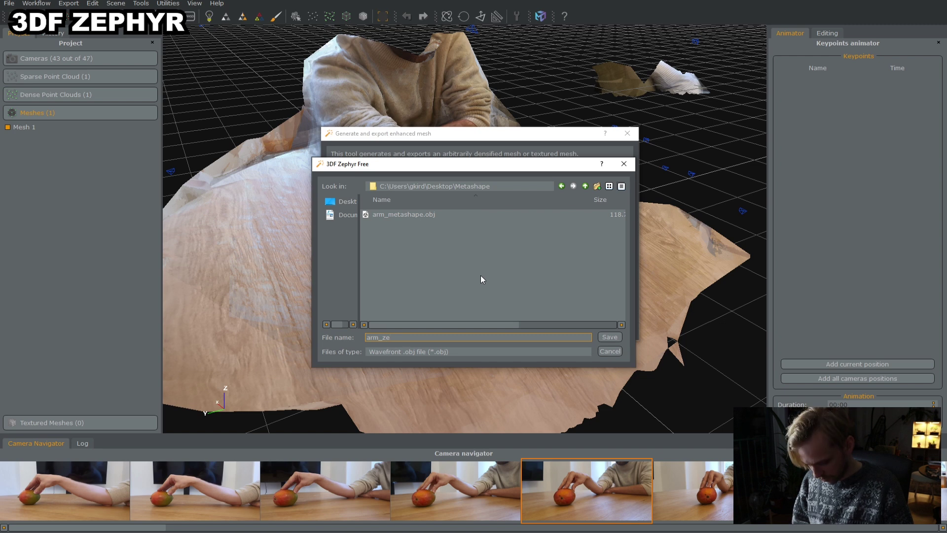
type("phyr")
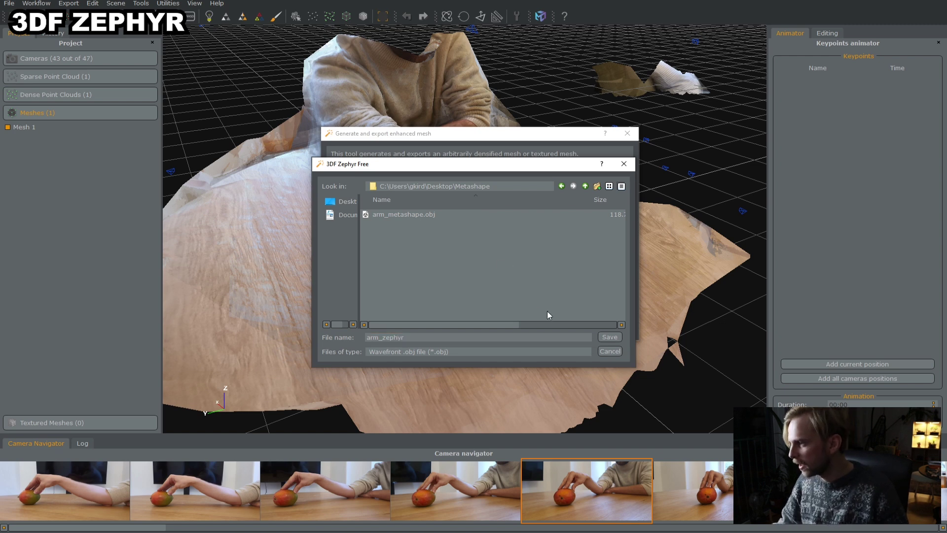
left_click(609, 337)
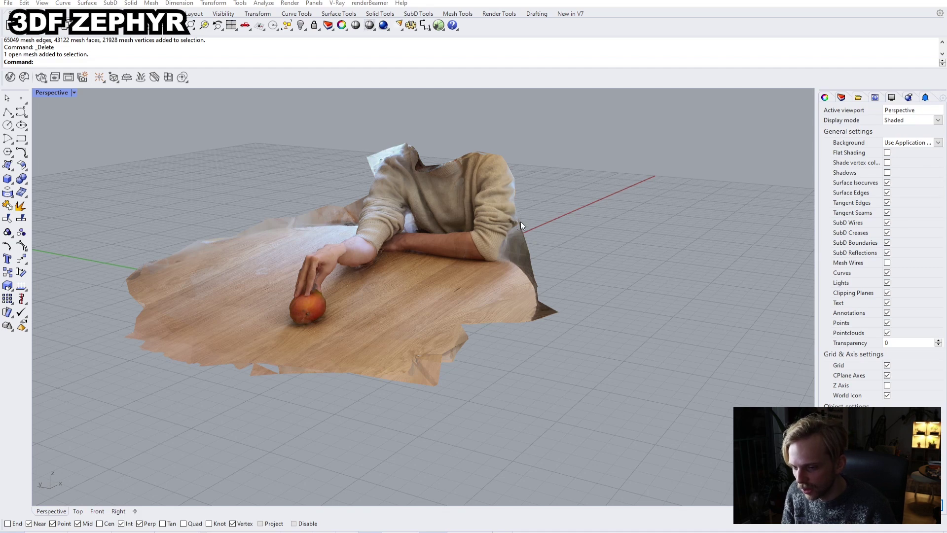
Switch to Rhino and examine the hand, ring and mango of the Zephyr mesh up close.
mouse_move(493, 259)
right_mouse_down()
mouse_move(423, 289)
mouse_move(409, 284)
mouse_move(499, 264)
mouse_move(490, 266)
right_mouse_up()
scroll(561, 310, "up", 8)
scroll(560, 309, "up", 6)
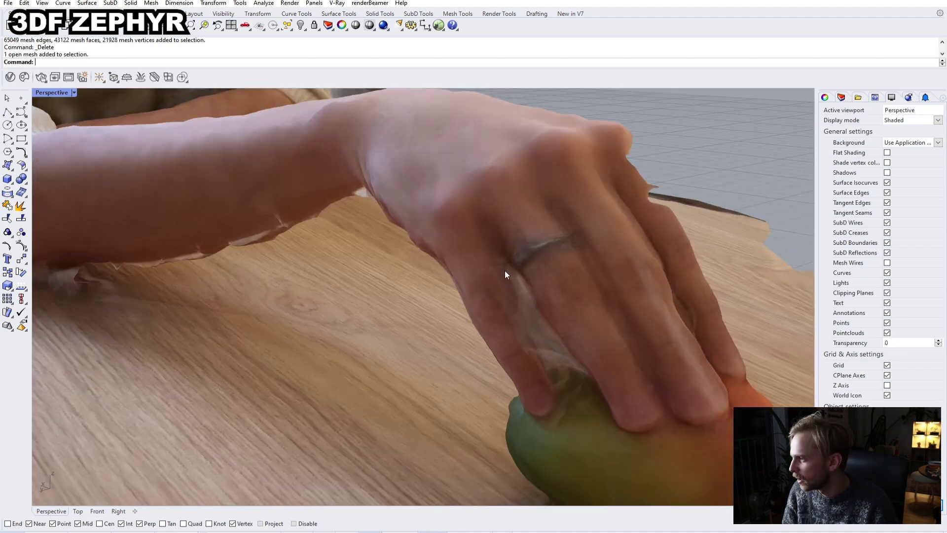
scroll(505, 271, "down", 12)
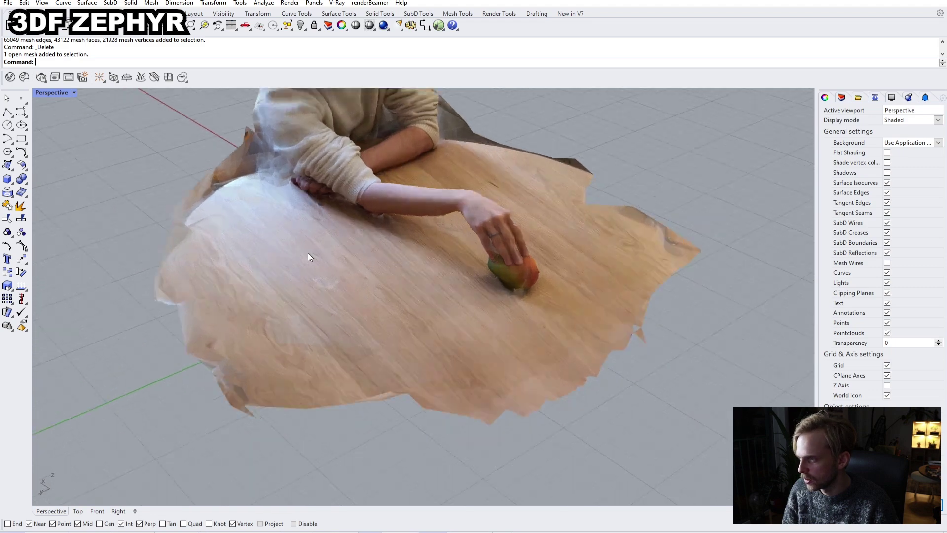
Select the mesh to examine its triangle density on the tabletop, then deselect it and view the model from the front.
scroll(296, 256, "up", 5)
left_click(284, 259)
scroll(142, 418, "up", 4)
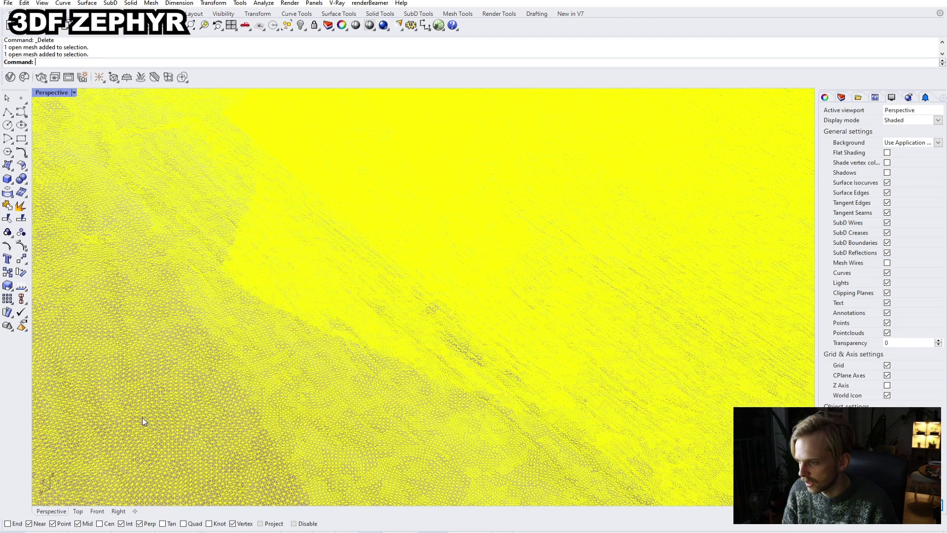
scroll(229, 370, "down", 6)
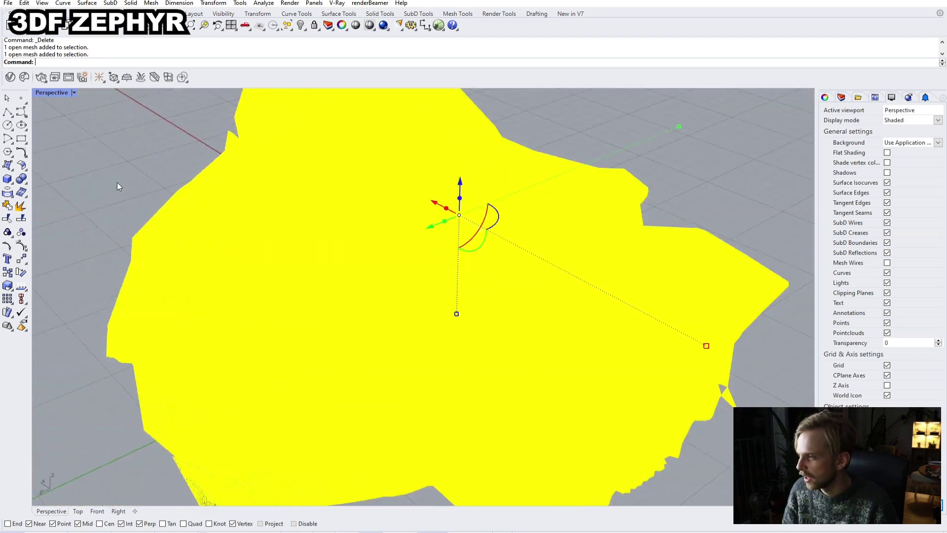
left_click(127, 177)
right_click_drag(641, 256, 558, 294)
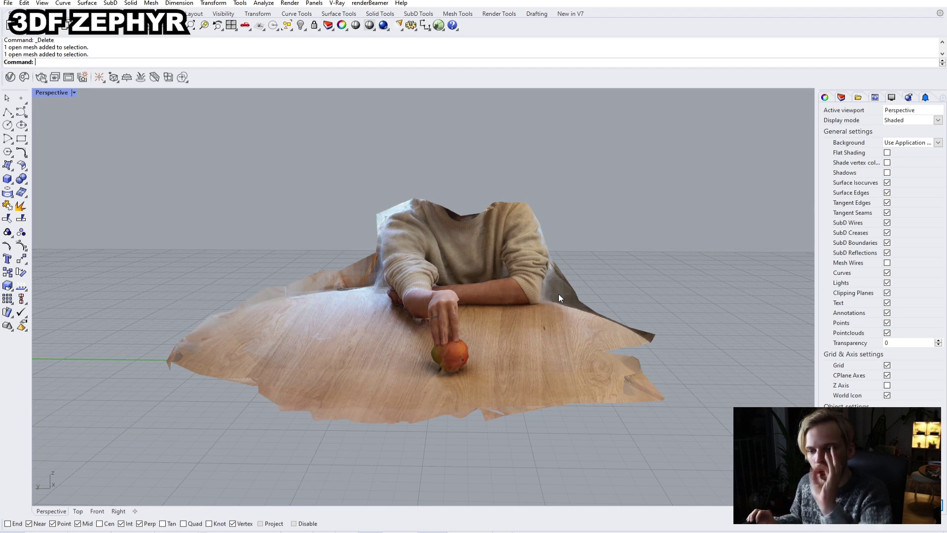
right_click_drag(558, 294, 587, 231)
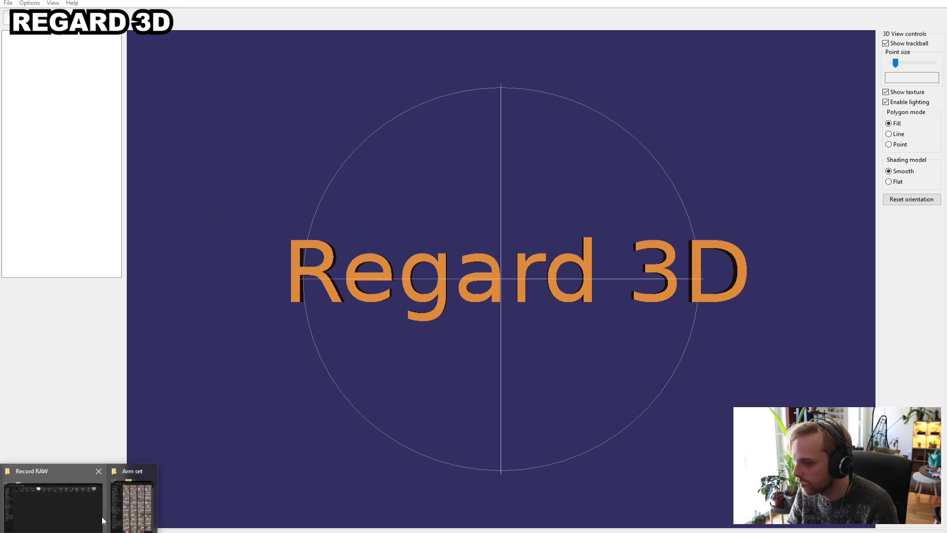
Bring up the Arm set folder and look over the source photos.
left_click(126, 512)
left_click_drag(552, 141, 84, 176)
left_click(85, 176)
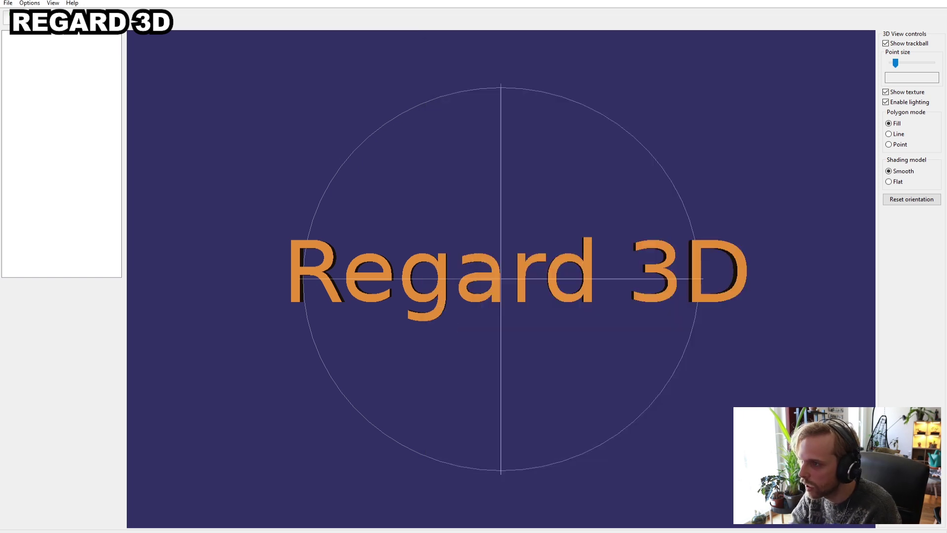
Try to create a new Regard3D project named Arm, using a set project path in the Documents folder.
left_click(6, 17)
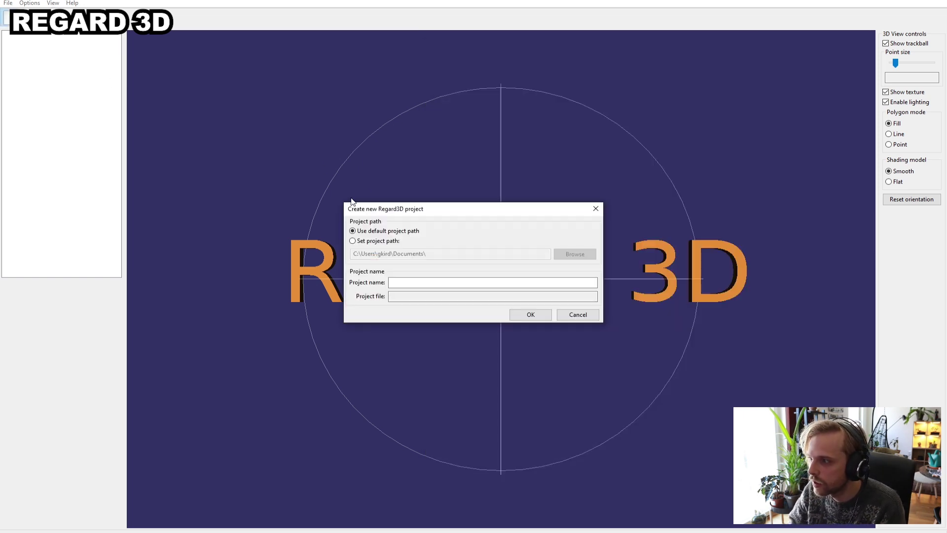
left_click_drag(340, 209, 308, 202)
left_click(286, 235)
left_click(329, 275)
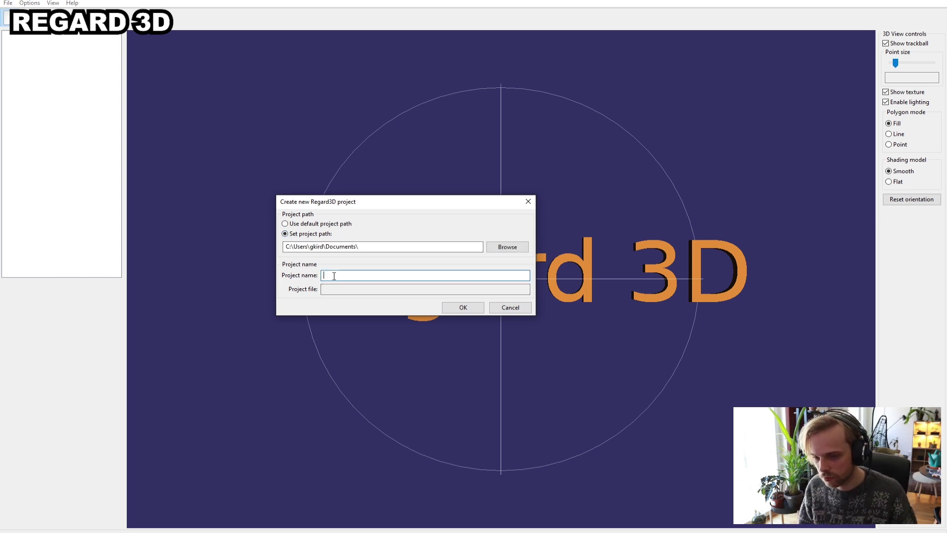
type("Arm")
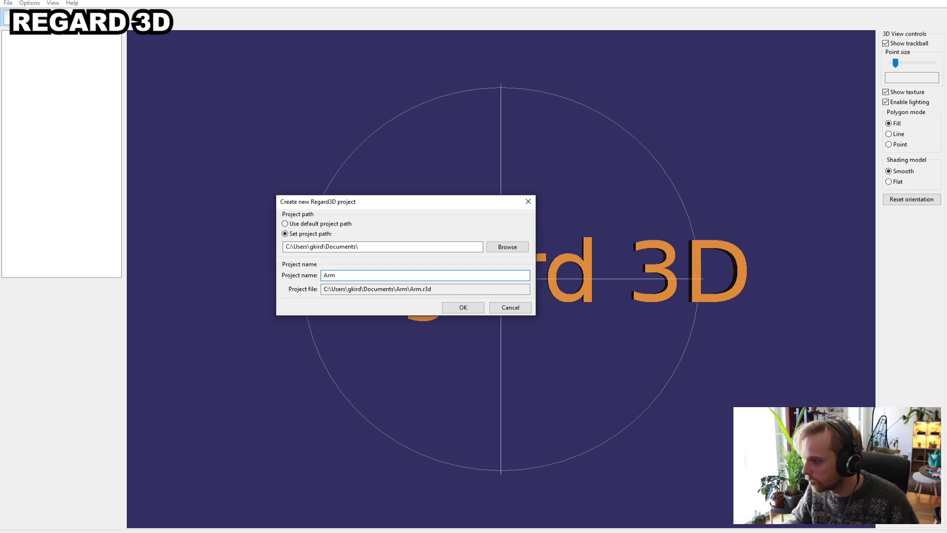
left_click(463, 309)
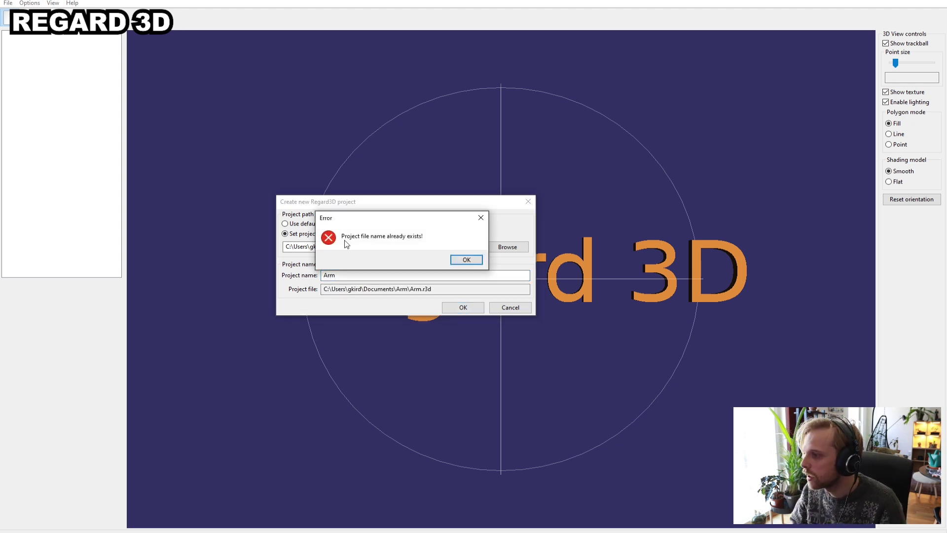
Change the new project's name to Arm2 and create the project.
left_click(460, 259)
left_click(356, 272)
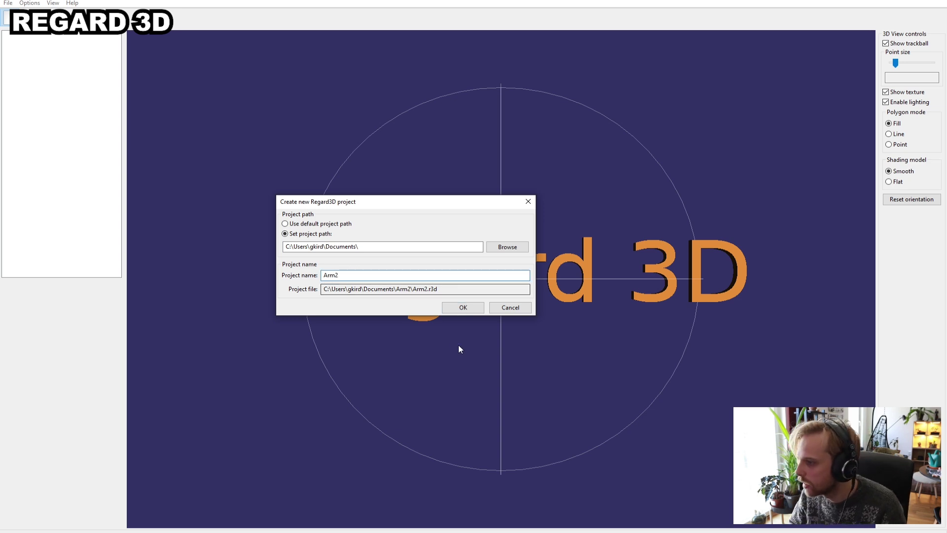
type("2")
left_click(446, 308)
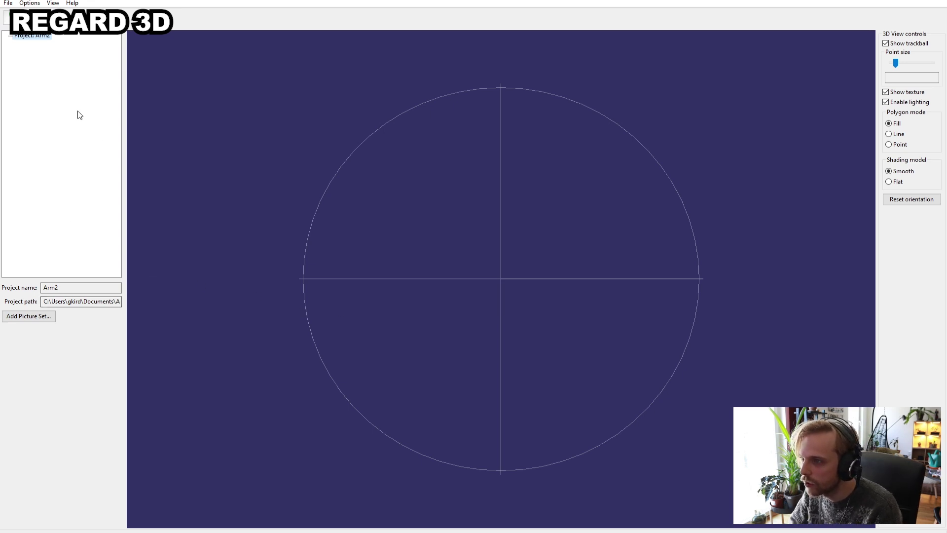
Start a new picture set and add all the photos from the Arm set folder on the Desktop.
left_click(28, 316)
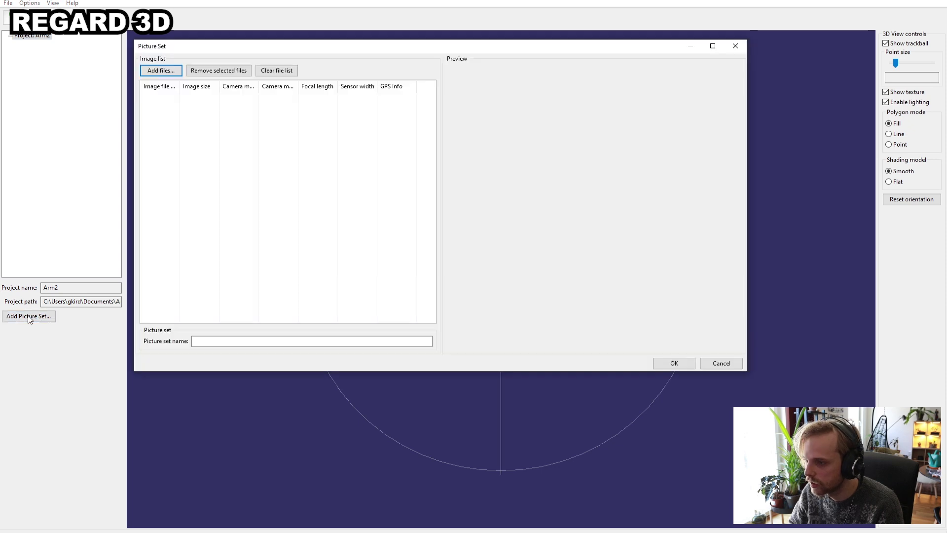
left_click(161, 70)
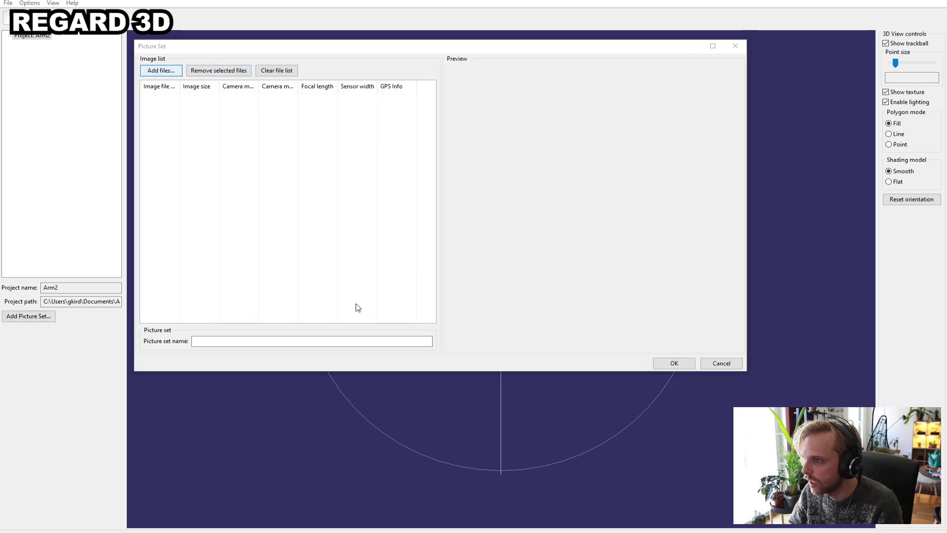
left_click(174, 128)
double_click(250, 252)
left_click(251, 143)
key("ctrl+a")
left_click(524, 324)
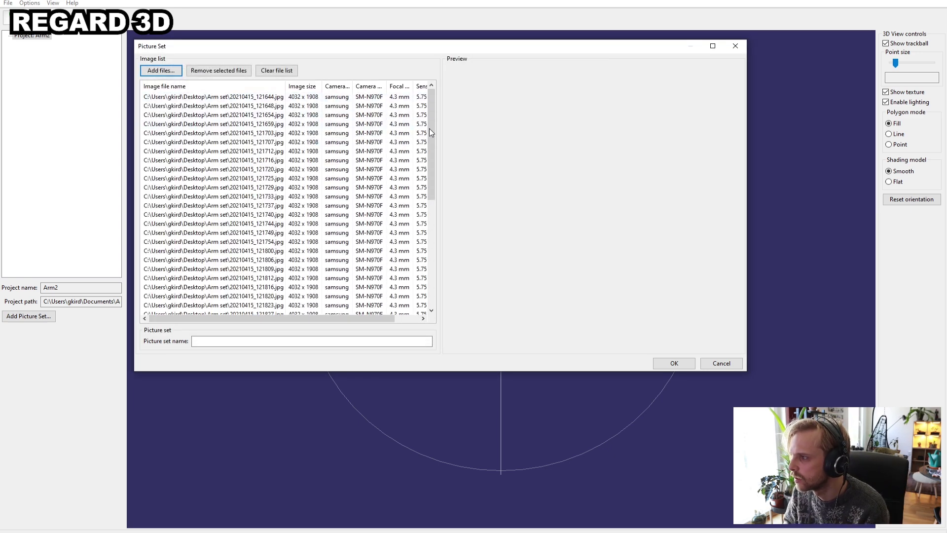
Check the loaded photo list, preview the first photo, and create the picture set under the name Arm set.
left_click_drag(433, 147, 429, 303)
scroll(335, 188, "up", 8)
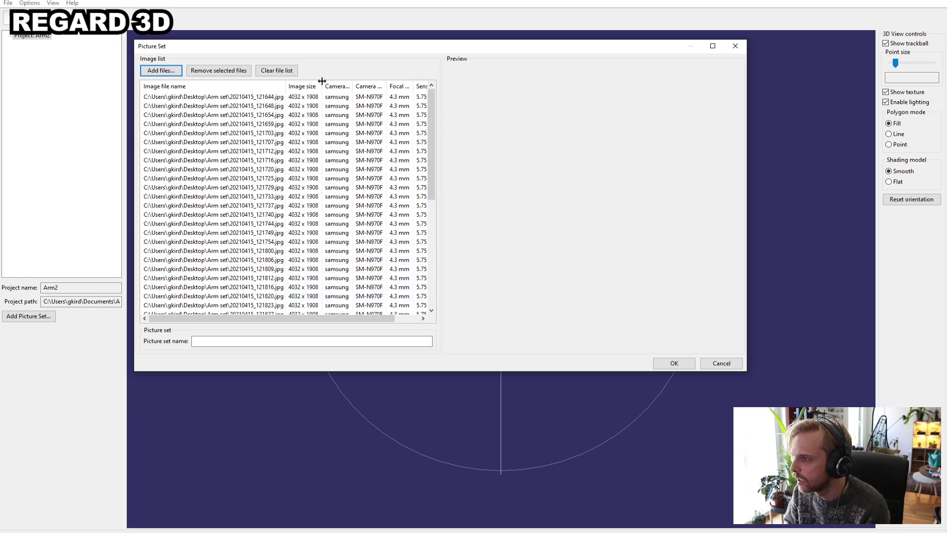
left_click(372, 98)
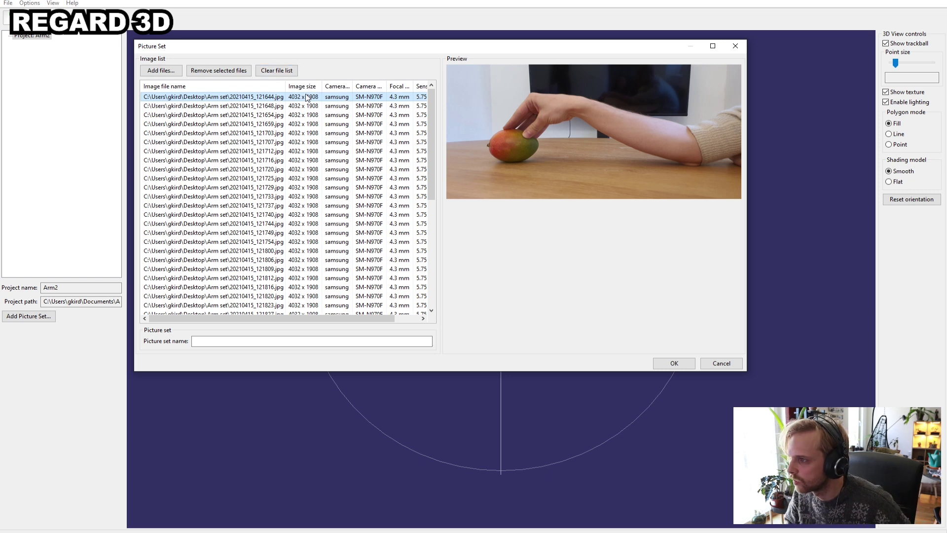
left_click(261, 340)
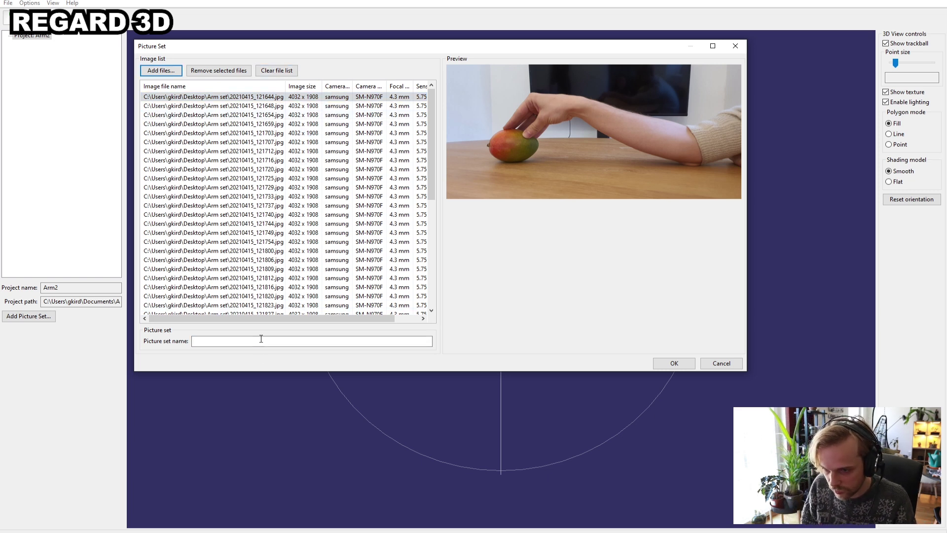
type("Arm set")
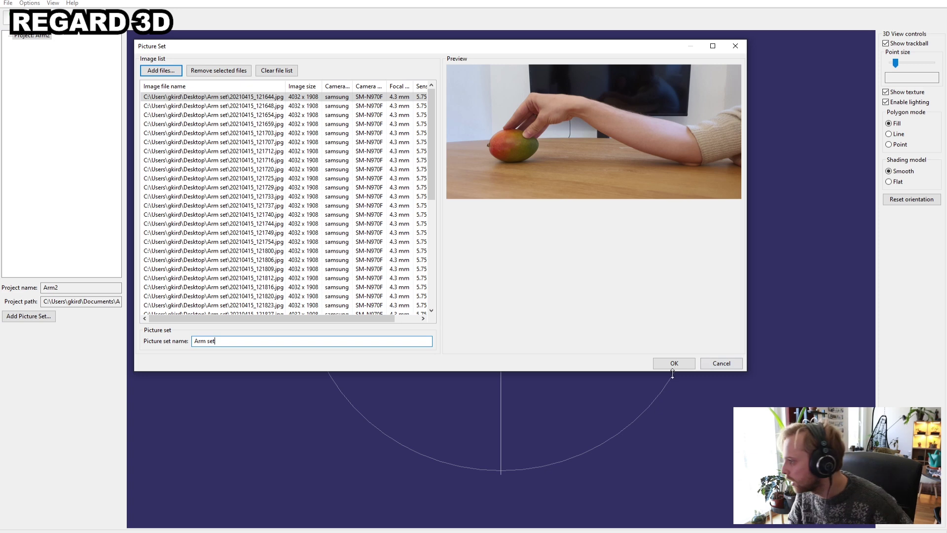
left_click(672, 364)
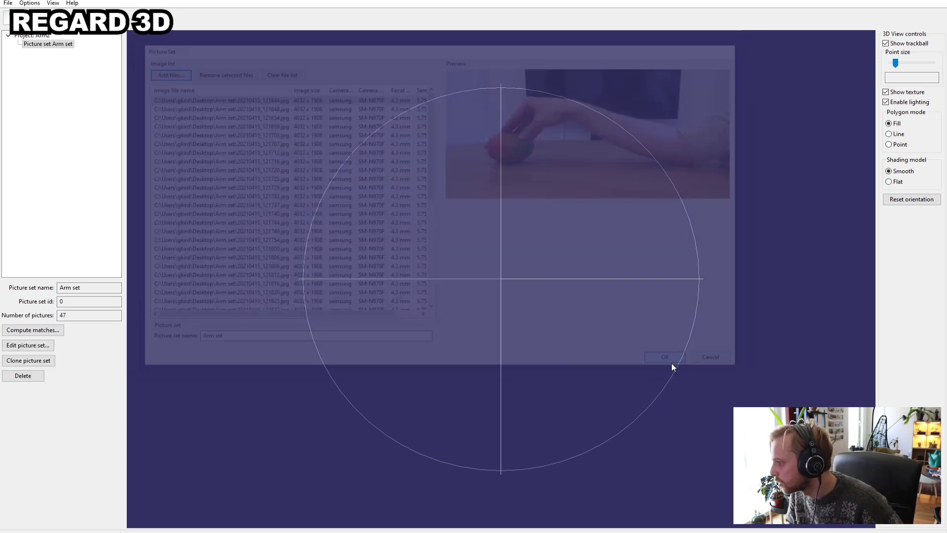
Compute matches for the picture set with Normal keypoint sensitivity and matching ratio, the Classic A-KAZE detector, FLANN matching and the Pinhole radial 3 camera model.
left_click(53, 46)
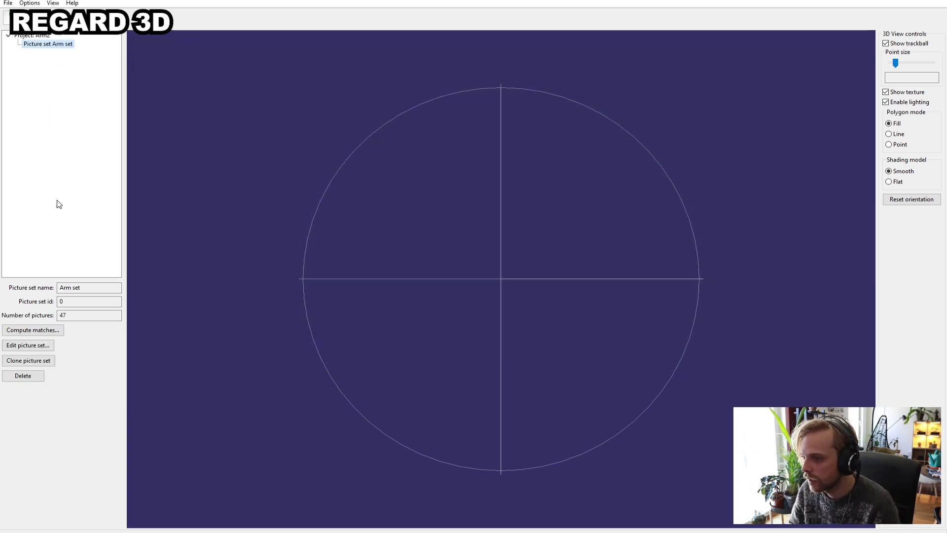
right_click(38, 46)
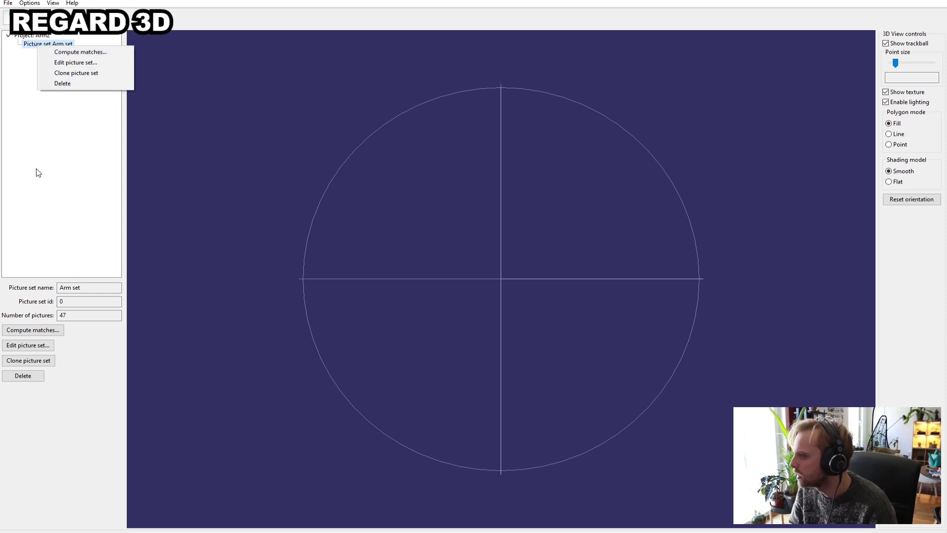
left_click(312, 204)
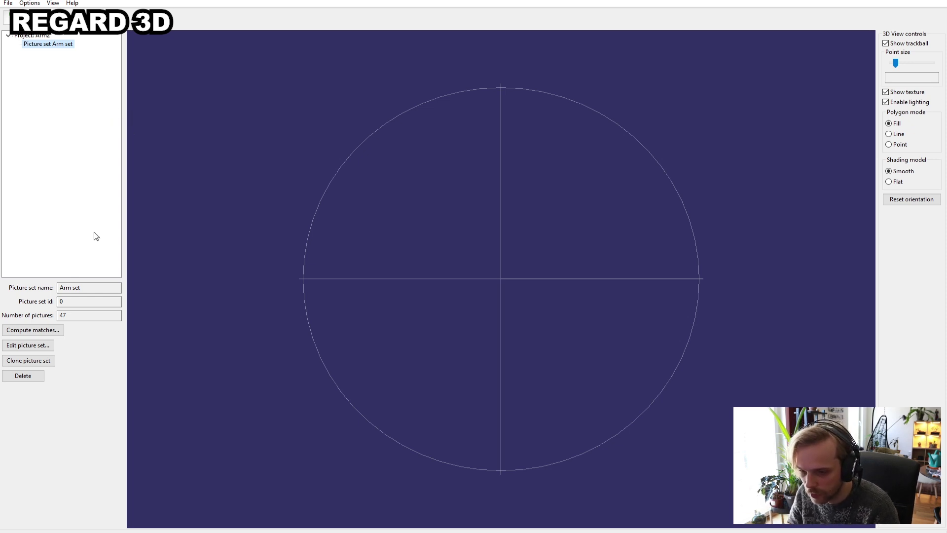
left_click(46, 330)
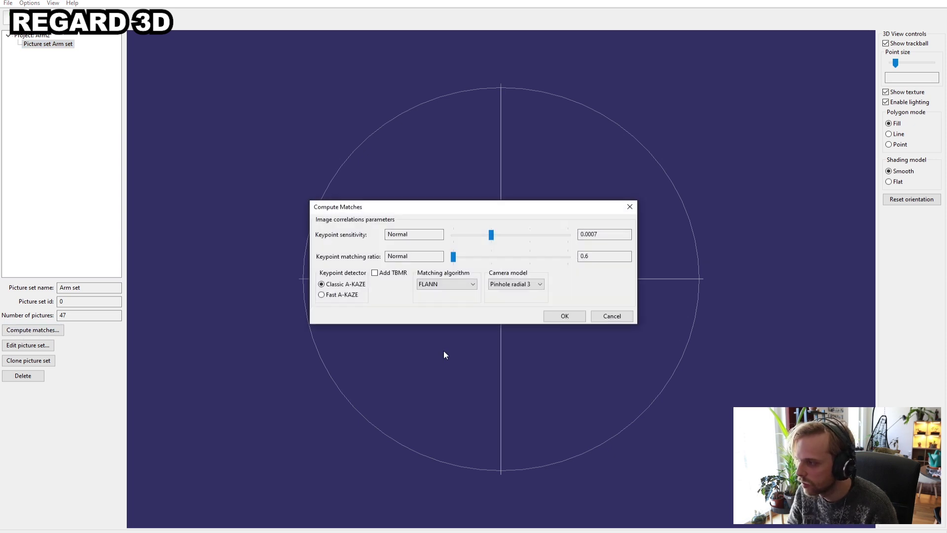
left_click_drag(402, 209, 298, 184)
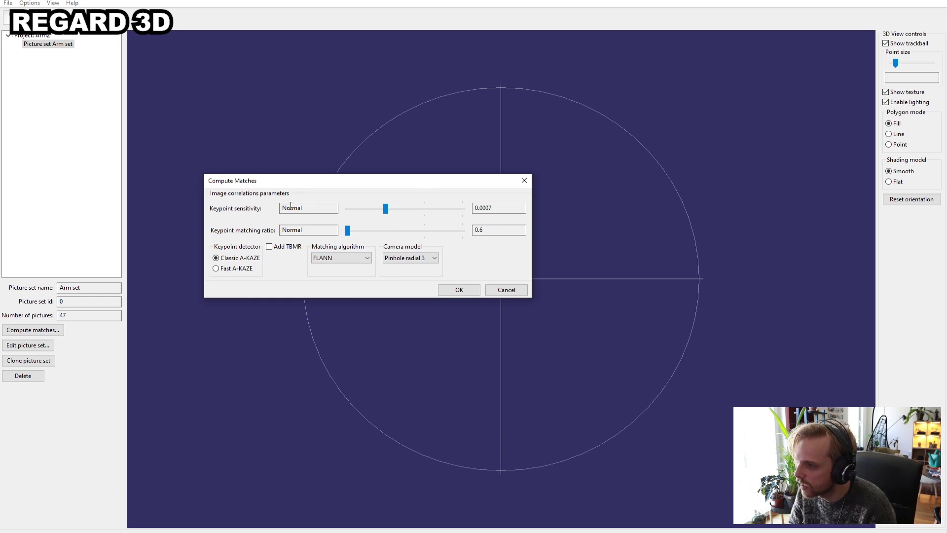
left_click(314, 208)
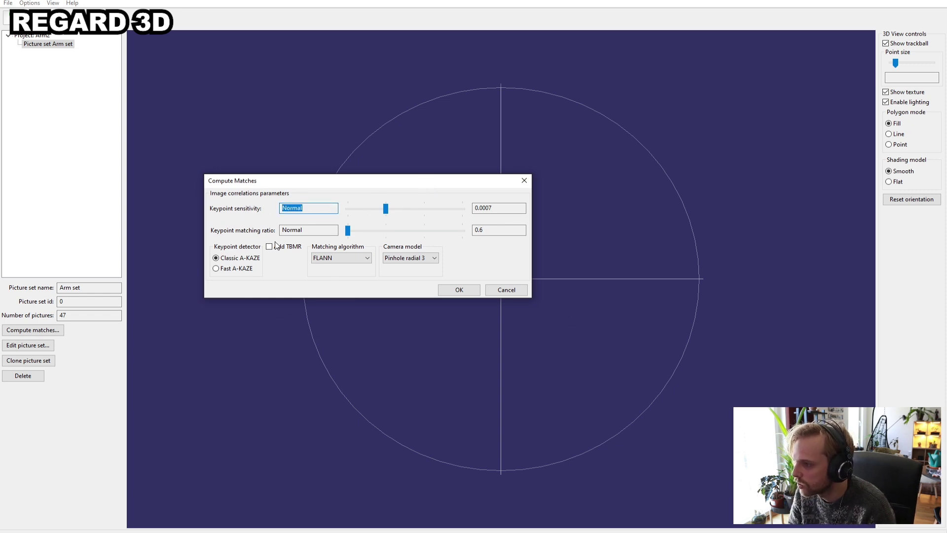
left_click(301, 230)
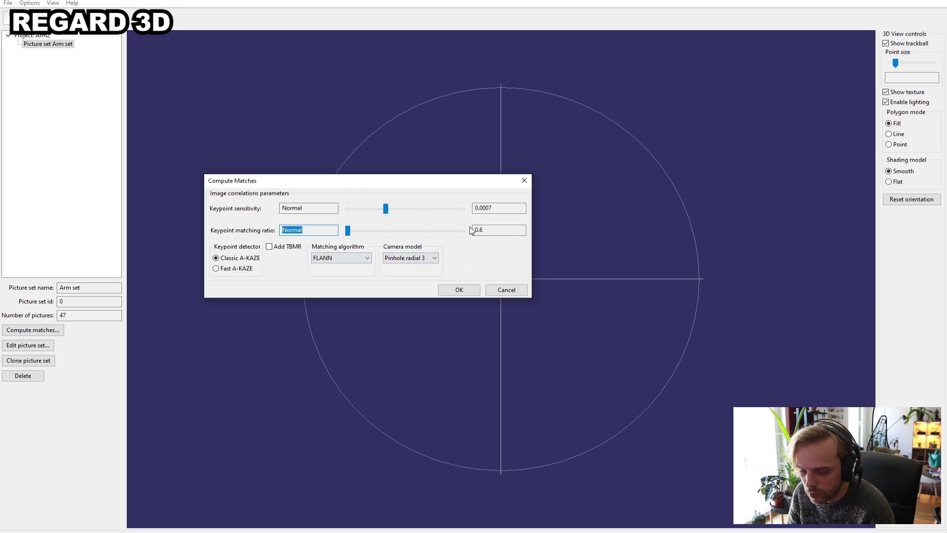
left_click(466, 290)
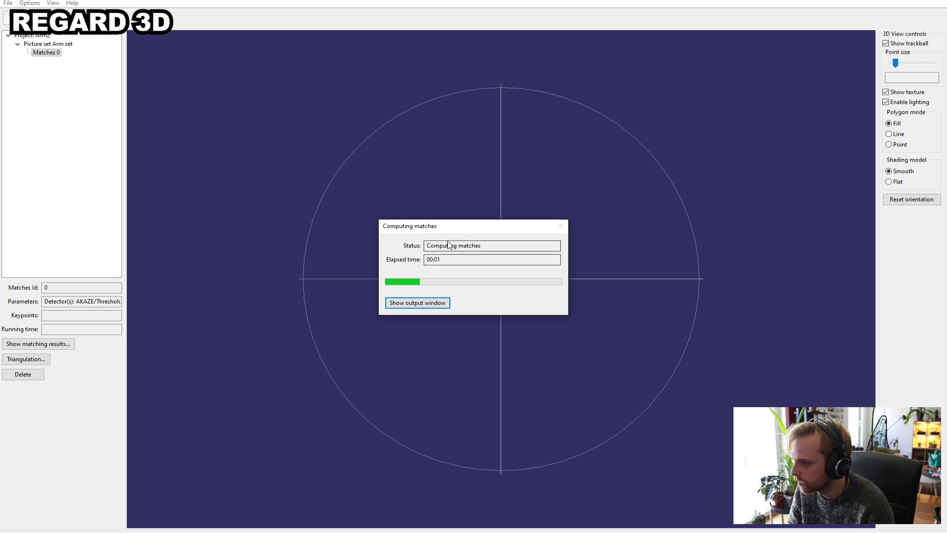
Show the console output of the match computation and dismiss the results summary when it finishes.
left_click(427, 304)
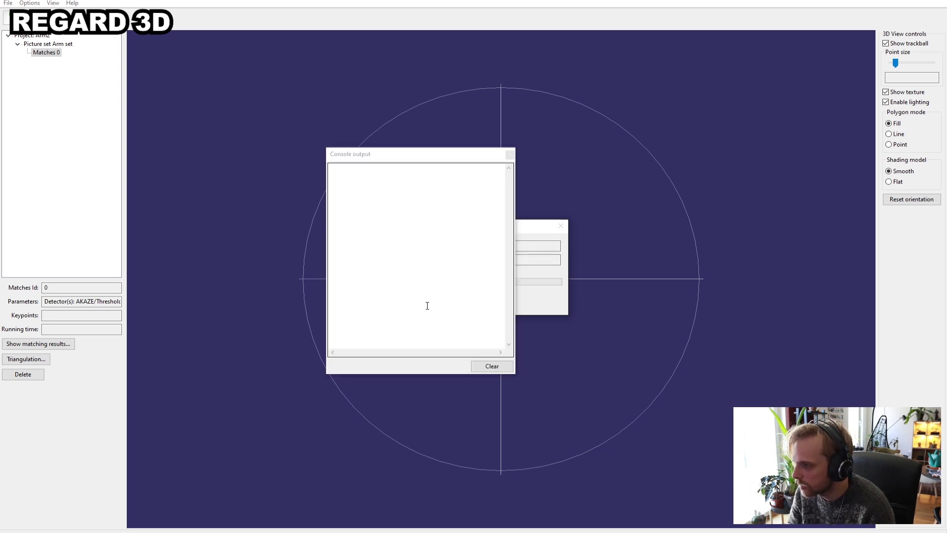
left_click_drag(387, 158, 268, 143)
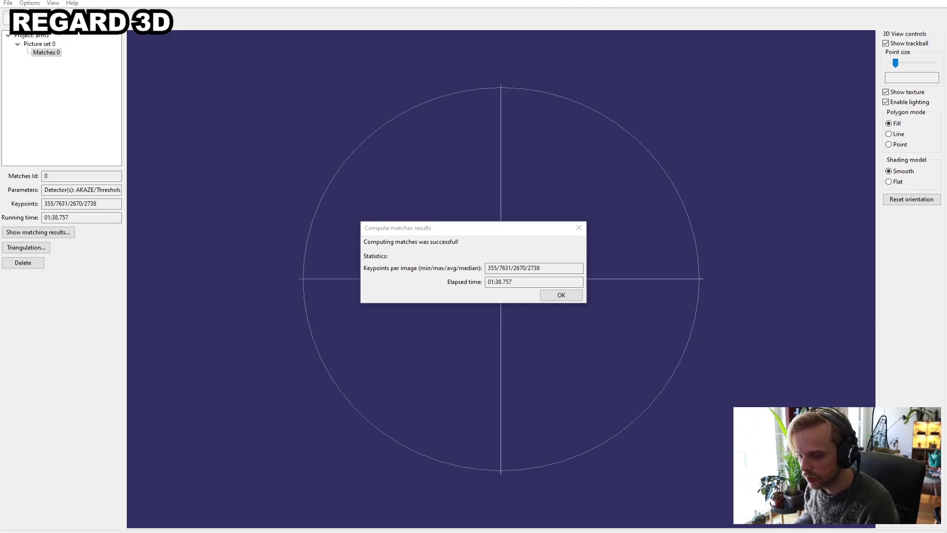
left_click(469, 226)
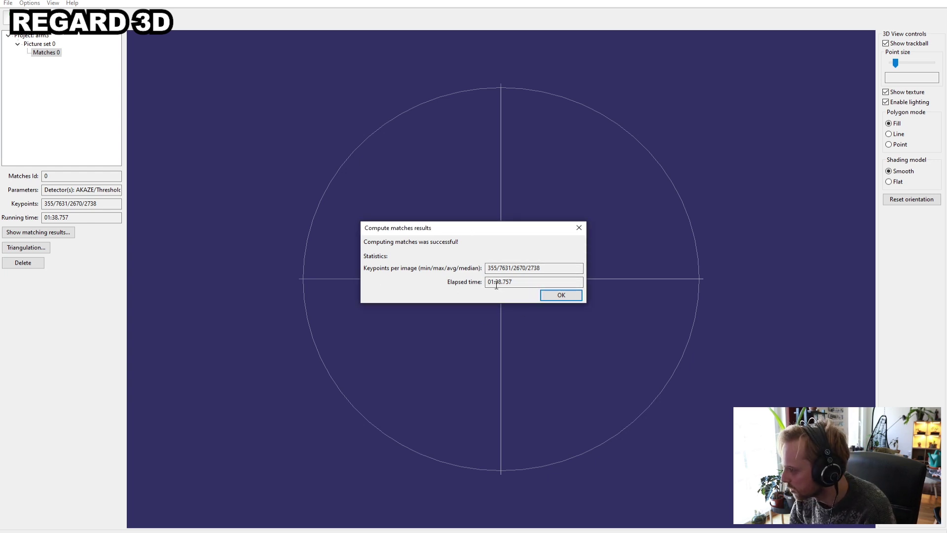
left_click(562, 296)
Examine the matching results, comparing several image pairs with their matches shown, and close the results.
right_click(51, 55)
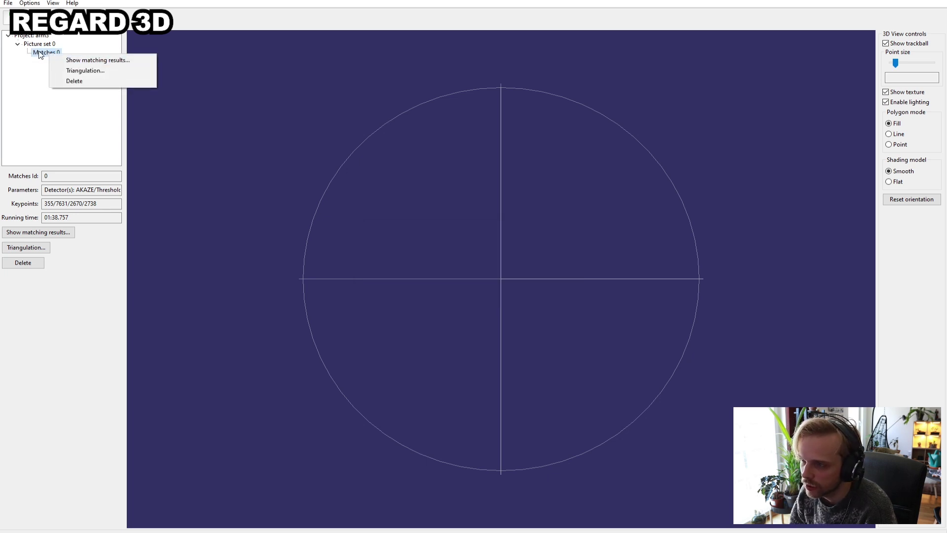
left_click(80, 60)
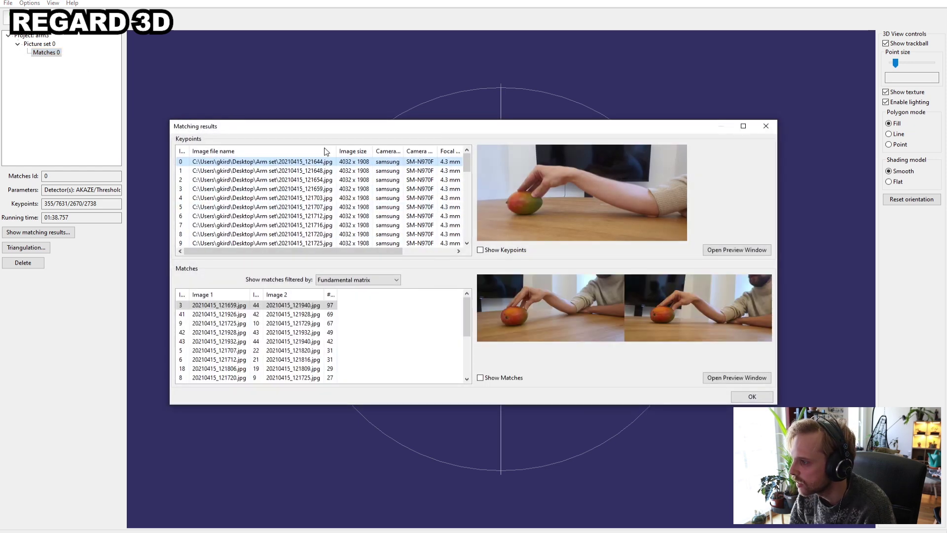
left_click(235, 316)
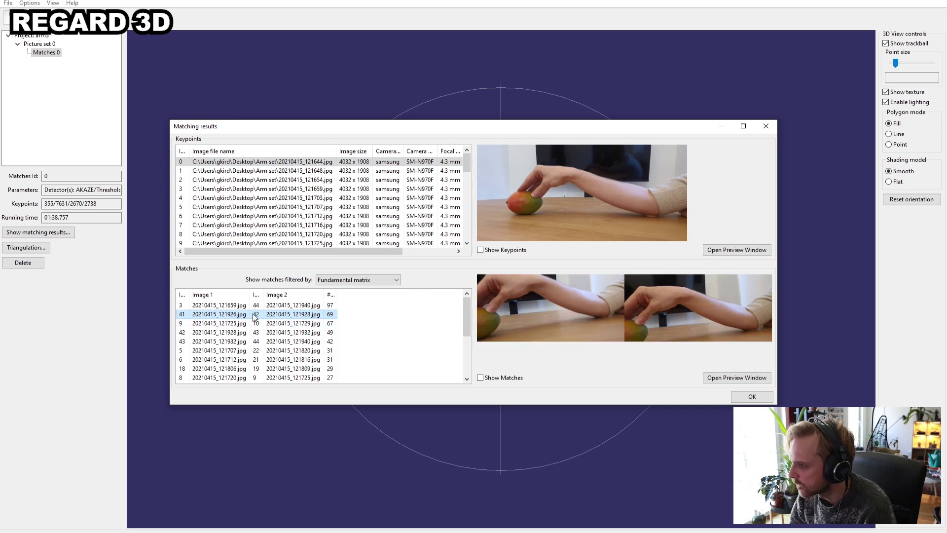
left_click(224, 323)
left_click(480, 378)
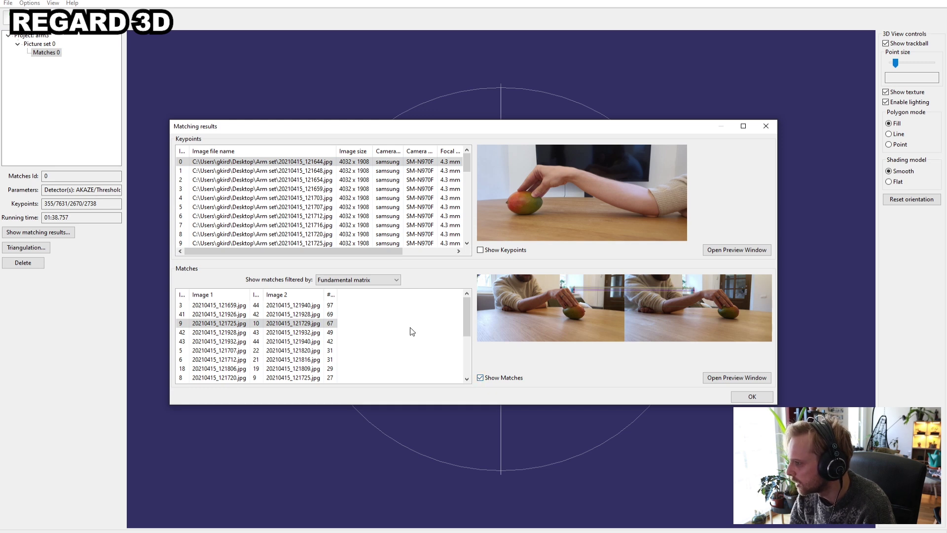
left_click(231, 332)
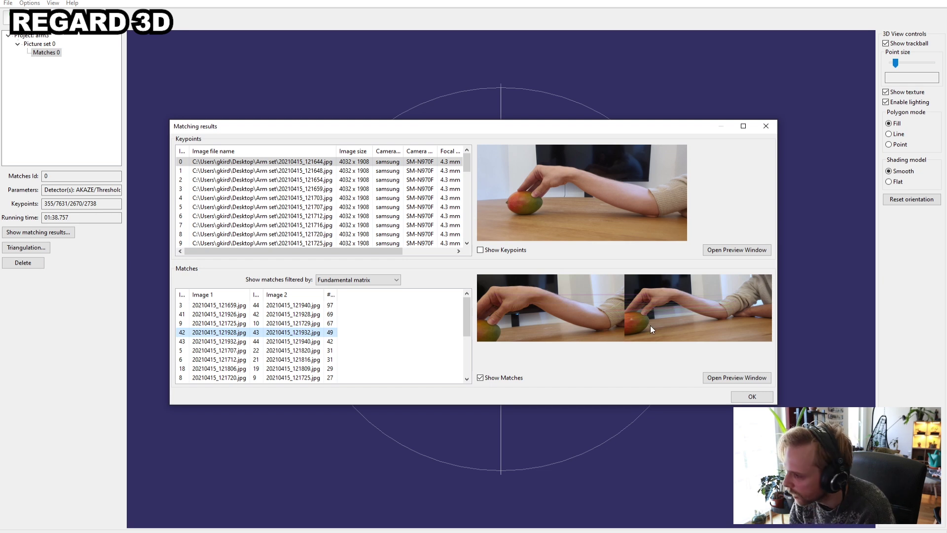
left_click(233, 341)
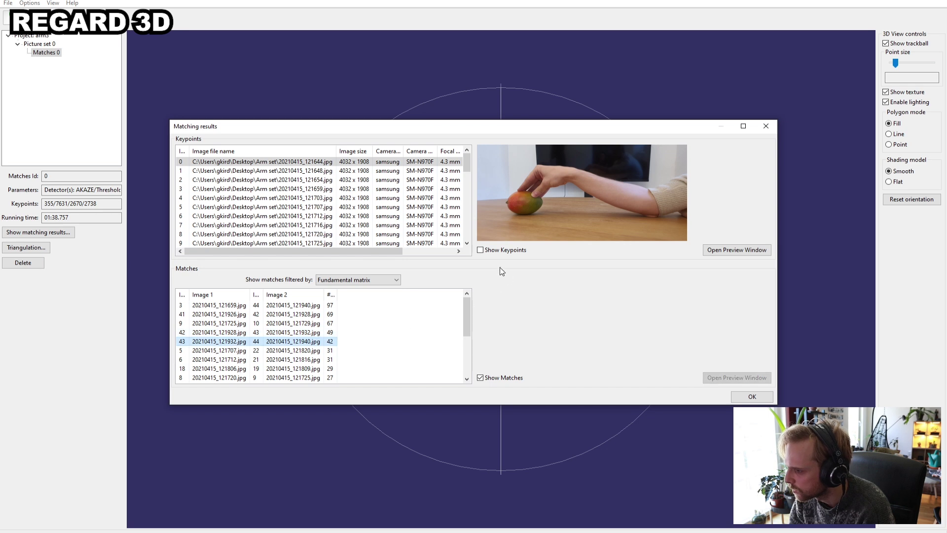
left_click(226, 306)
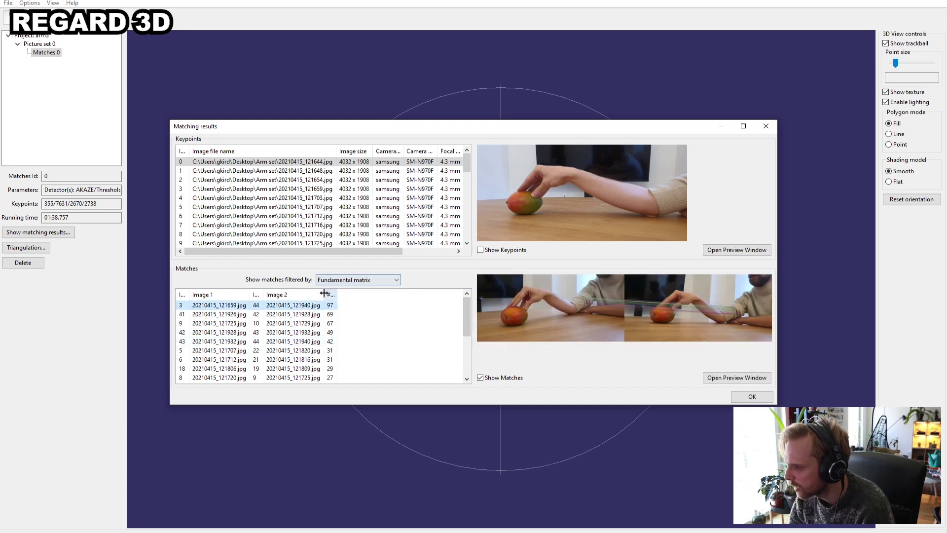
left_click(752, 397)
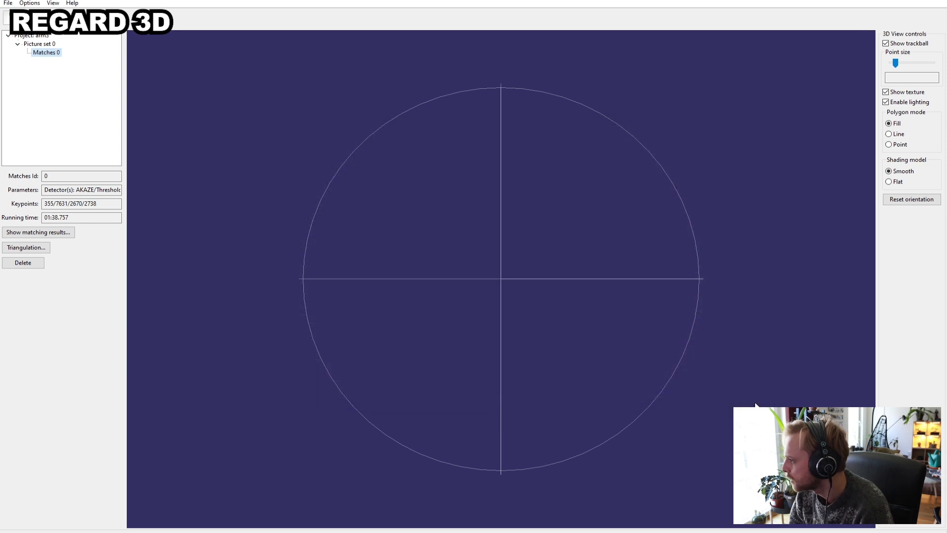
Try to triangulate the matches with Incremental Structure from Motion, initialized from the image pair with highest matches and refining camera intrinsics.
right_click(39, 53)
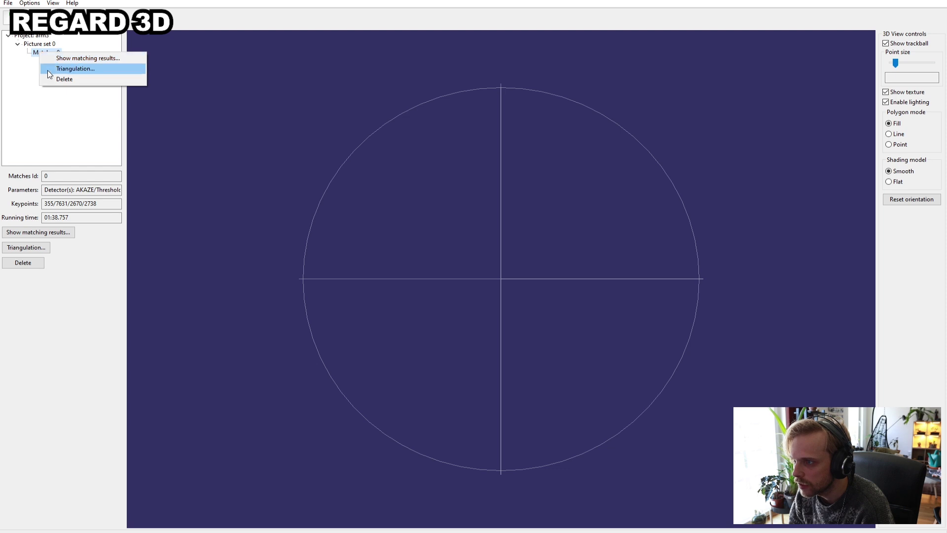
left_click(14, 57)
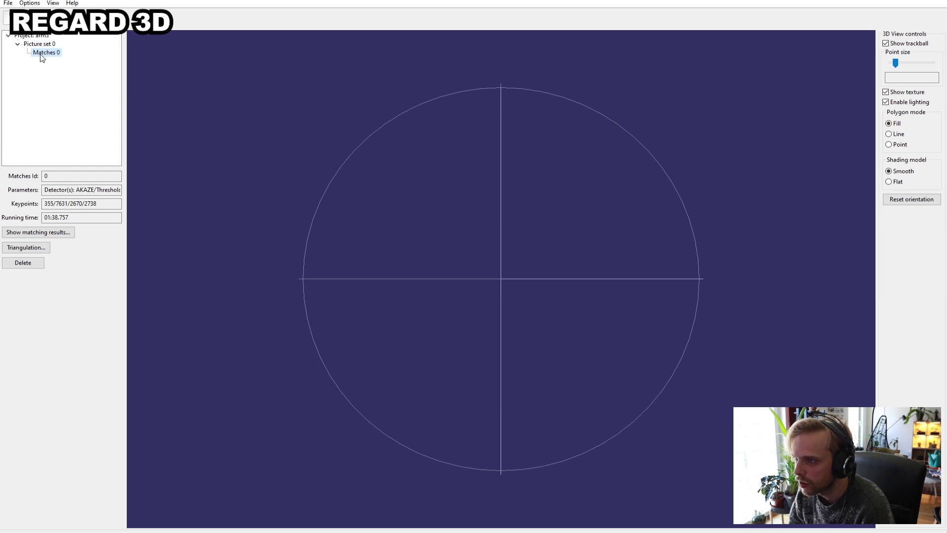
left_click(26, 248)
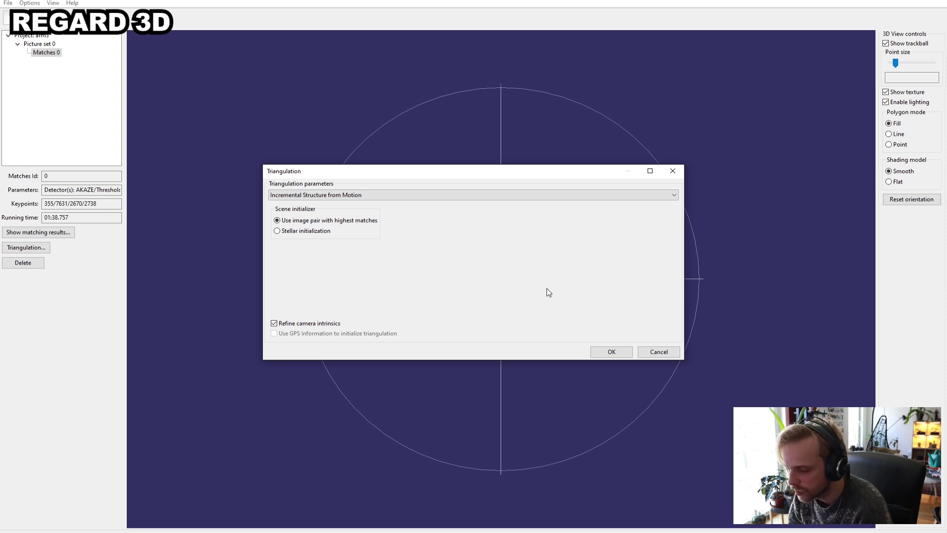
left_click(612, 352)
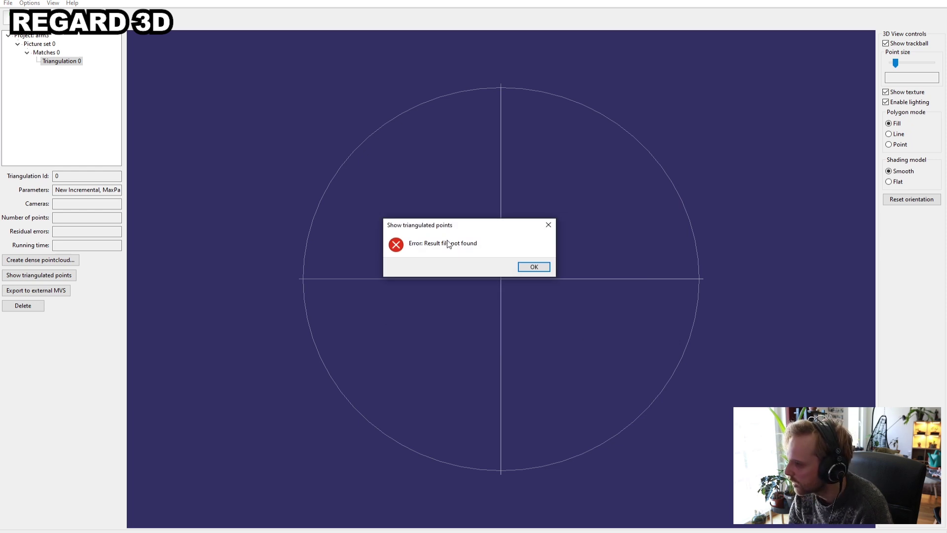
left_click_drag(469, 230, 435, 230)
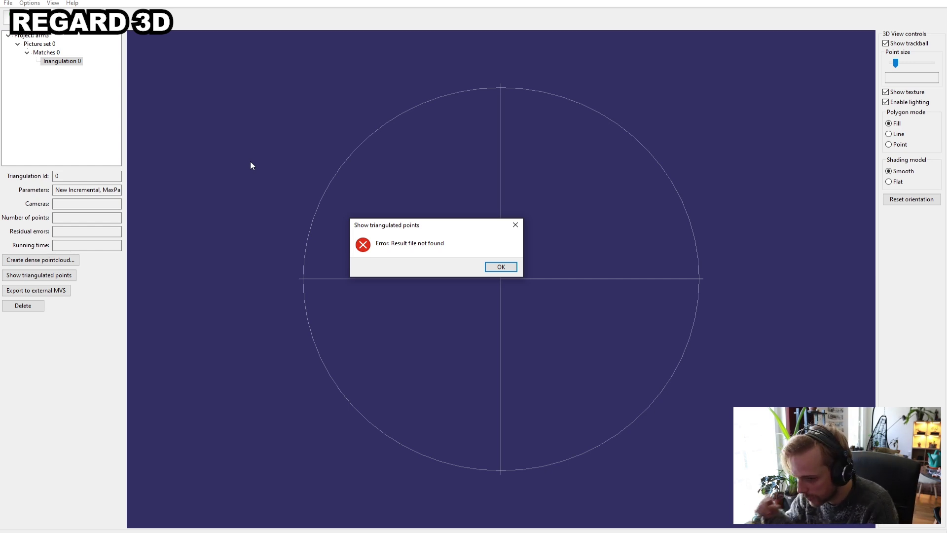
left_click_drag(420, 226, 432, 237)
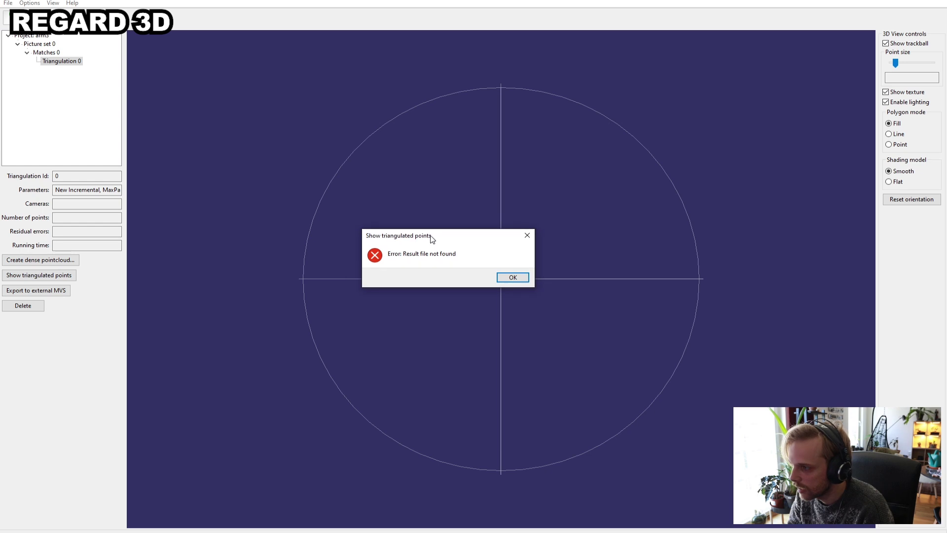
left_click(512, 277)
Delete the existing triangulation from the matches, confirming the removal of its derived objects.
left_click(52, 63)
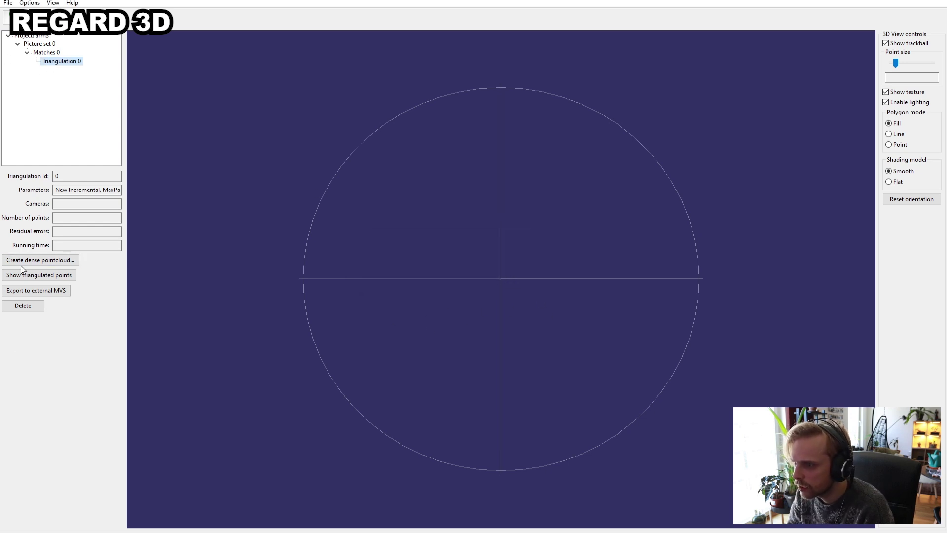
left_click(26, 304)
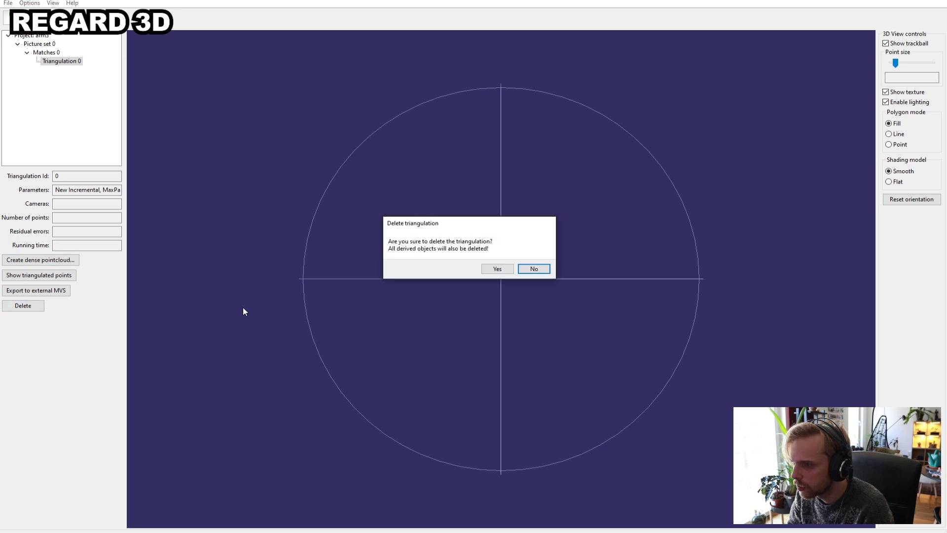
left_click(507, 272)
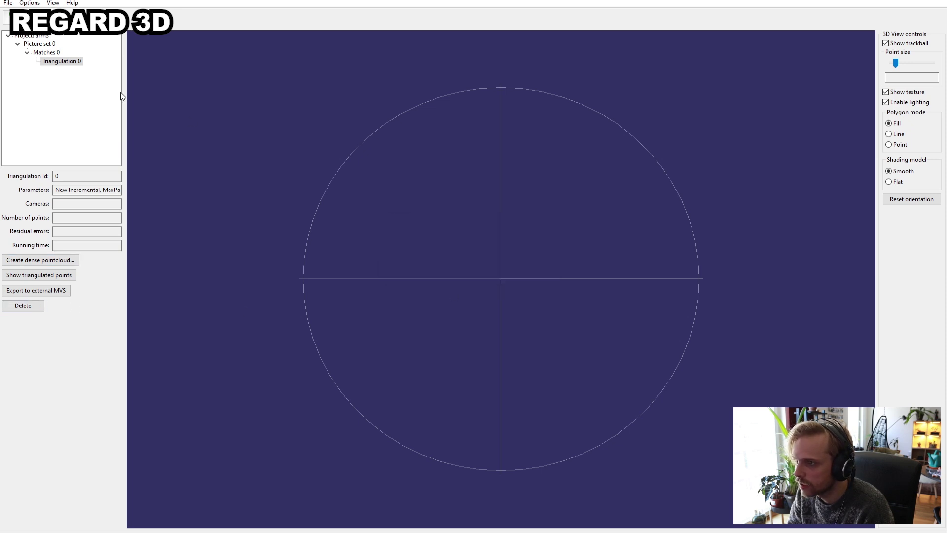
Try to triangulate the matches with Incremental Structure from Motion, using the image pair with highest matches and camera intrinsics refinement disabled.
right_click(50, 53)
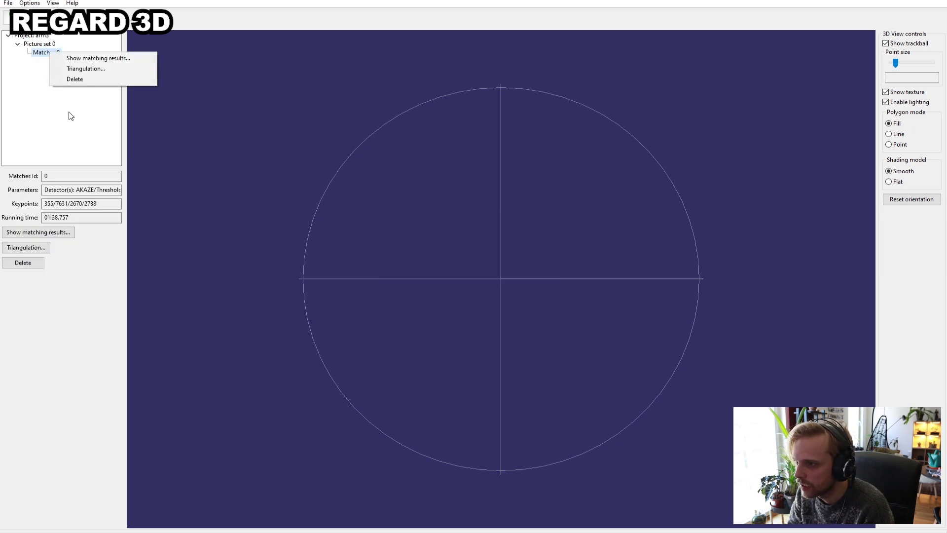
left_click(87, 69)
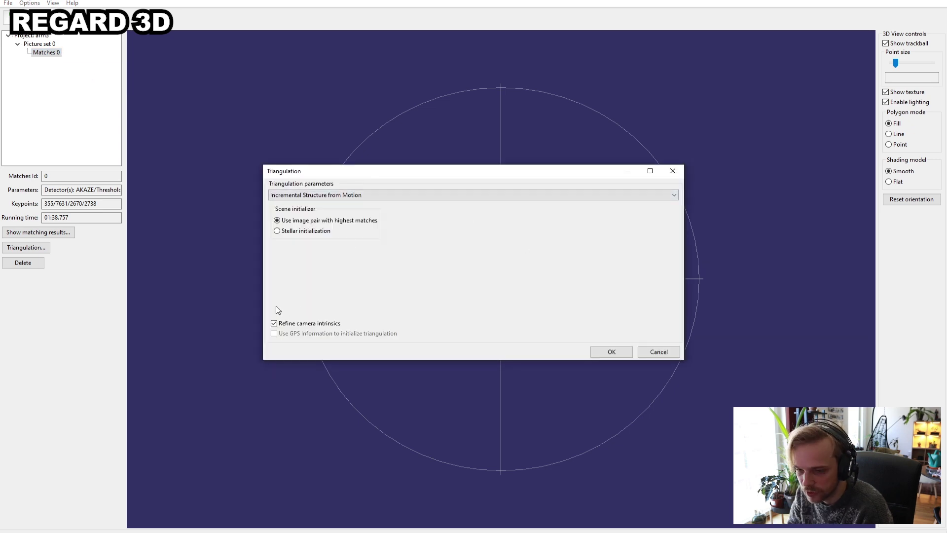
left_click_drag(443, 176, 402, 170)
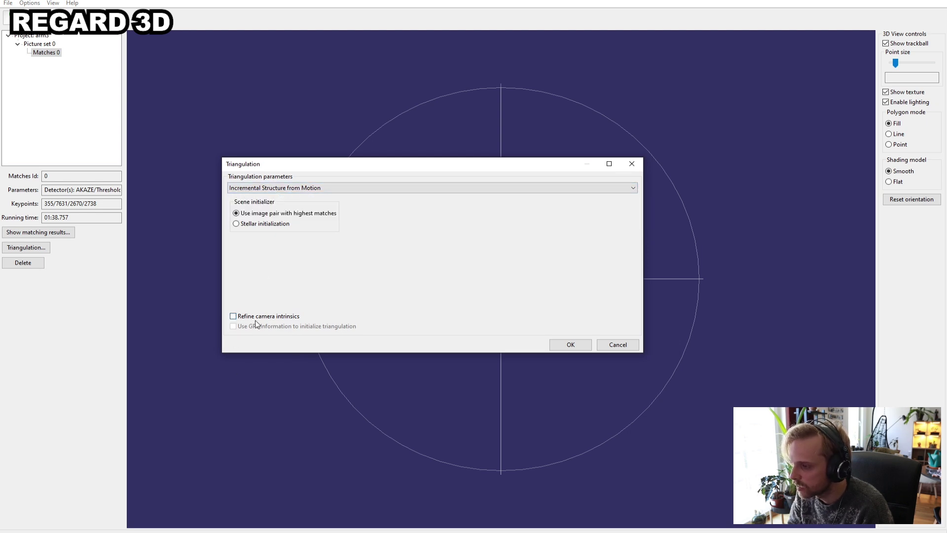
left_click(561, 344)
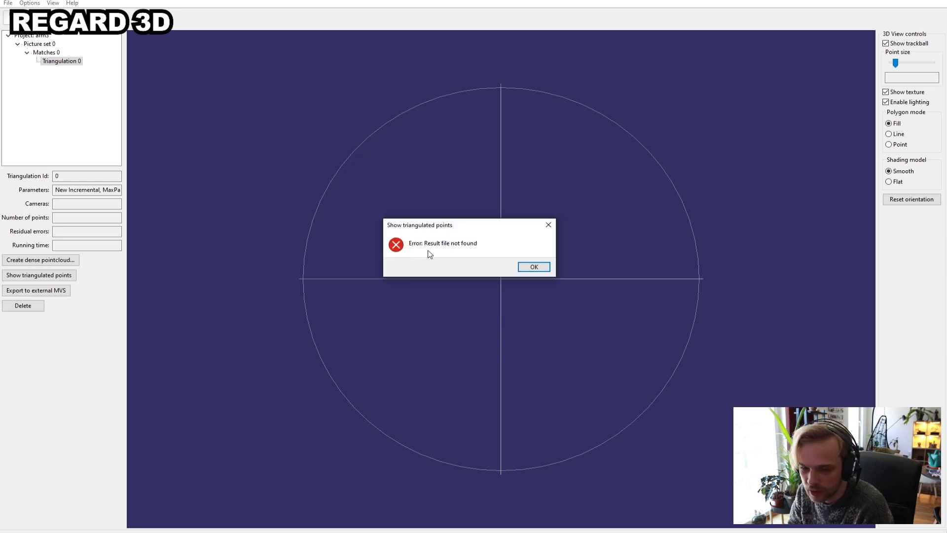
left_click(529, 269)
right_click(51, 62)
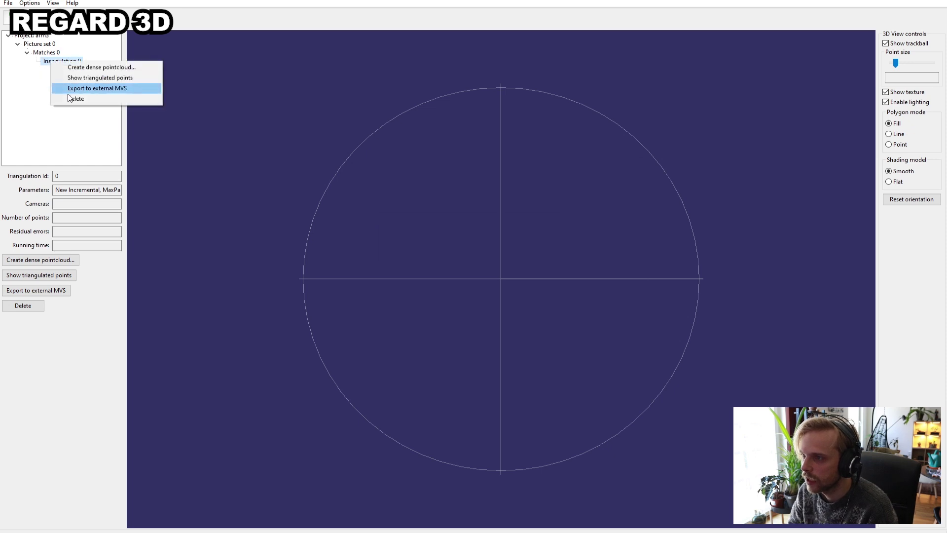
left_click(31, 142)
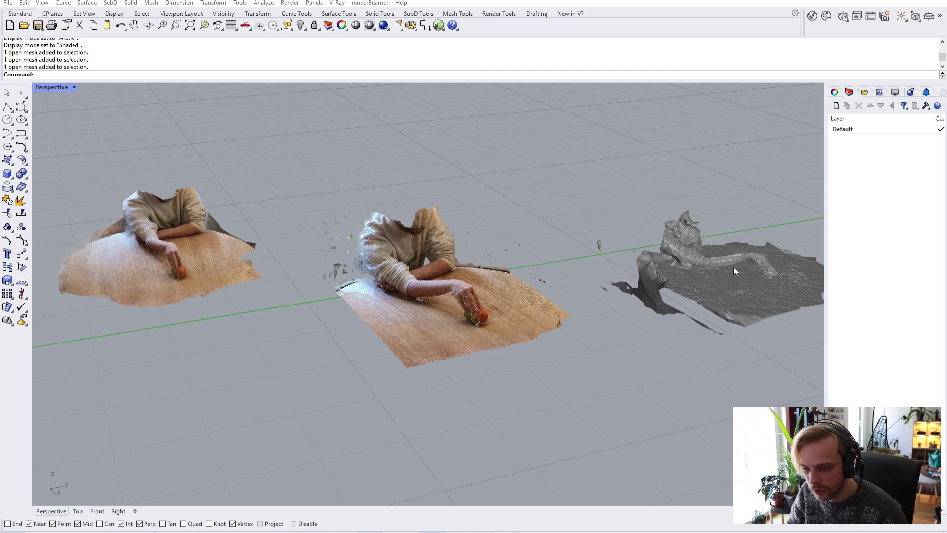
Switch to Rhino with the three imported scans and set the Perspective viewport's display mode to Arctic.
scroll(503, 284, "down", 5)
right_click_drag(503, 285, 565, 322)
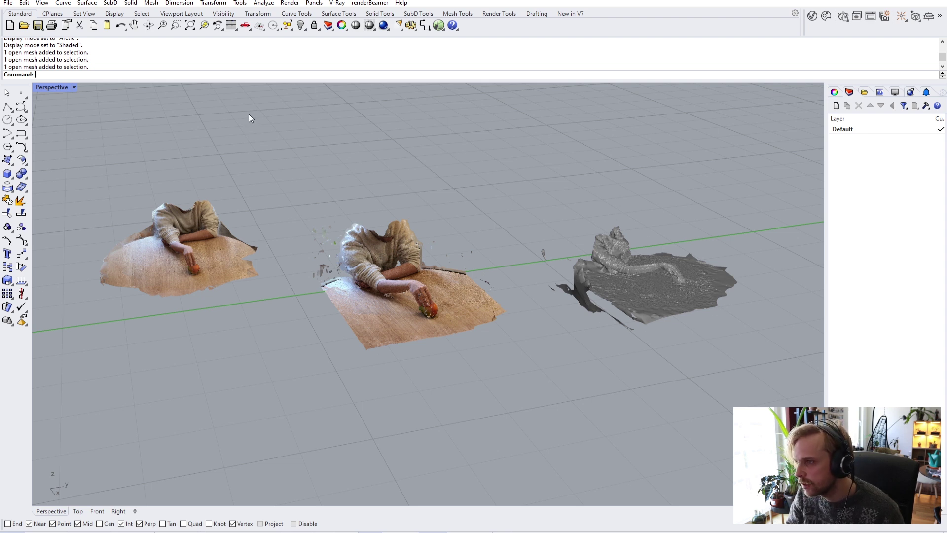
left_click(52, 88)
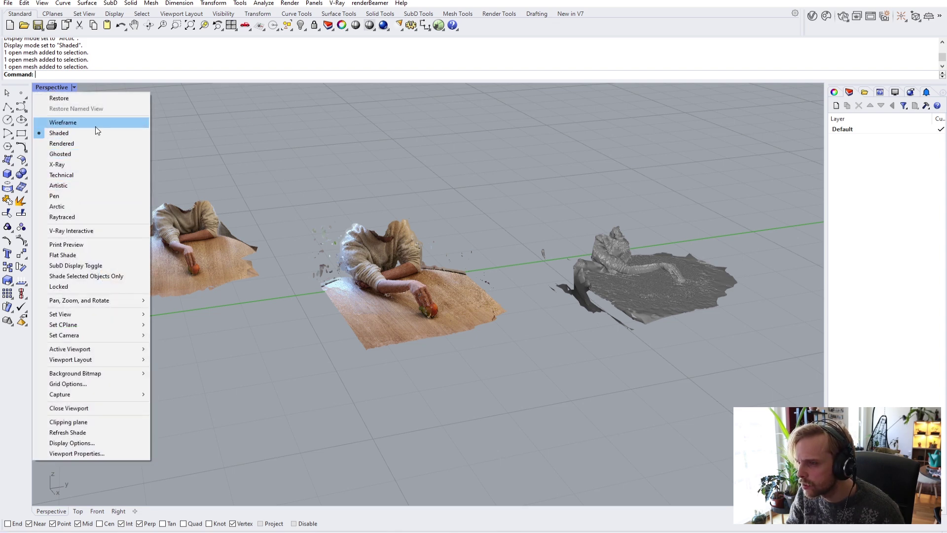
left_click(82, 208)
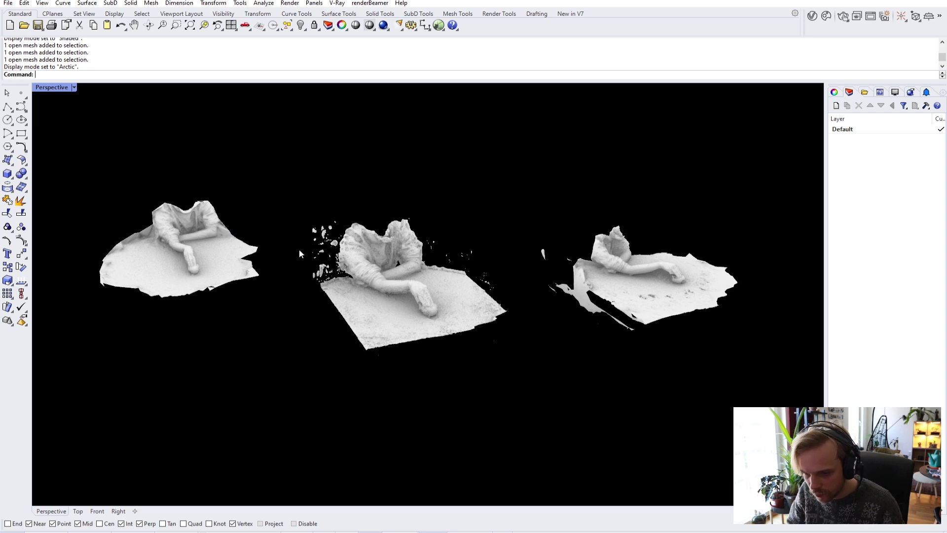
Examine the untextured third scan beside the other two, checking its sleeves, forearm and hand holding the mango.
right_click_drag(296, 253, 492, 305, "shift")
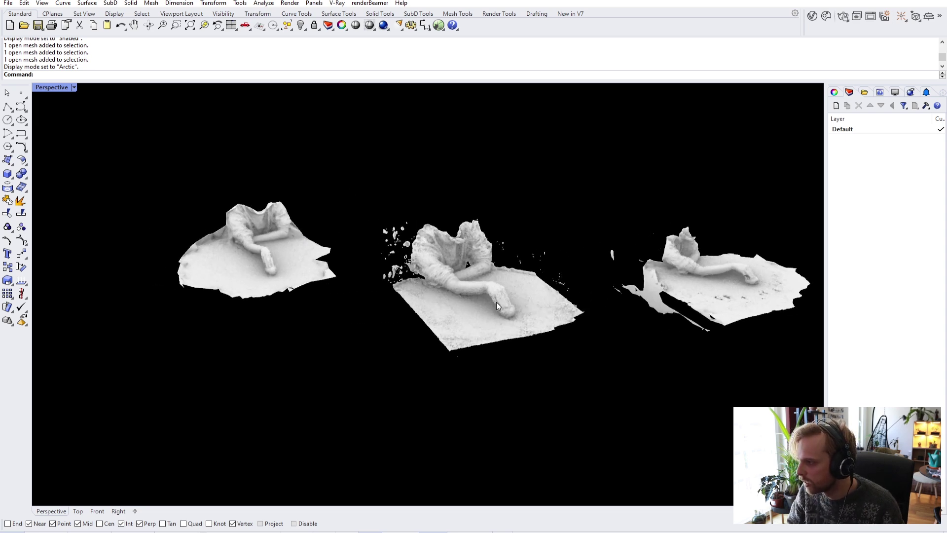
scroll(234, 246, "up", 5)
scroll(410, 278, "down", 7)
right_click_drag(411, 276, 331, 257, "shift")
right_click_drag(717, 264, 529, 257, "shift")
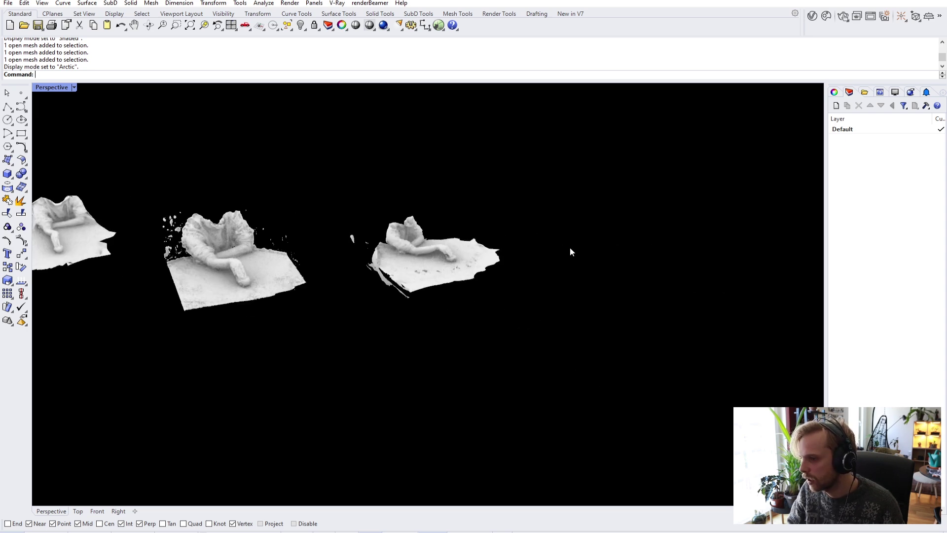
scroll(470, 213, "up", 6)
scroll(429, 239, "up", 5)
mouse_move(372, 307)
right_mouse_down()
mouse_move(366, 288)
mouse_move(339, 289)
mouse_move(358, 302)
right_mouse_up()
scroll(299, 284, "up", 8)
right_click_drag(301, 275, 366, 290)
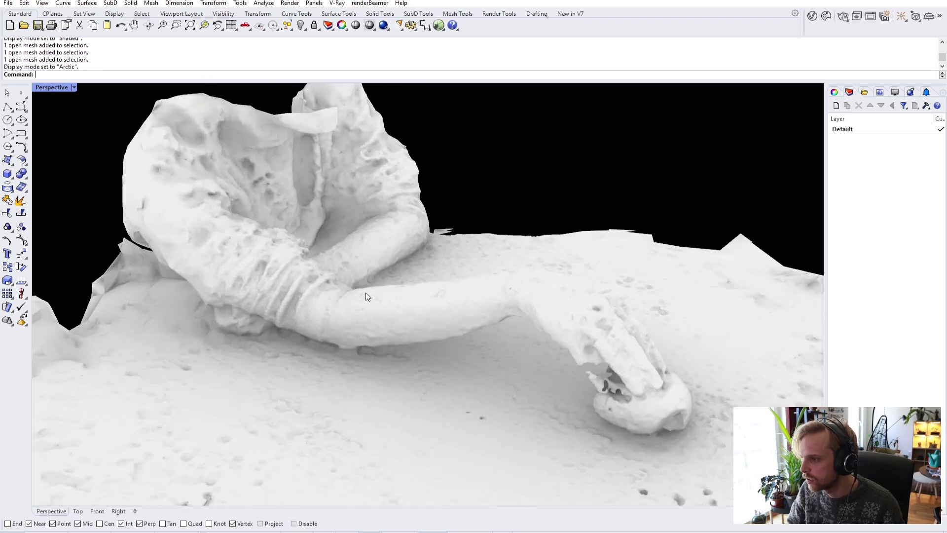
scroll(411, 325, "up", 5)
right_click_drag(455, 331, 354, 300, "shift")
scroll(380, 329, "down", 6)
scroll(535, 354, "up", 7)
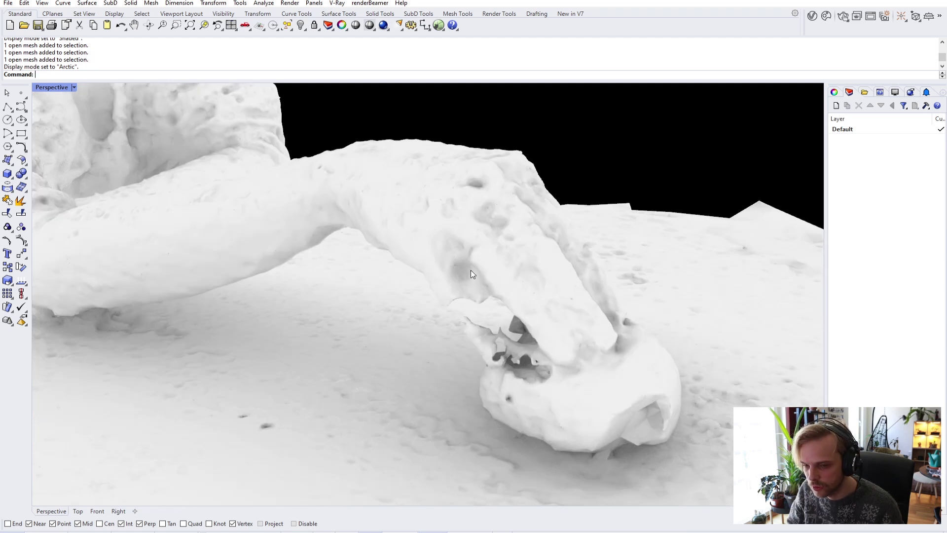
Examine the underside of the third scan's hand and forearm and the surface of the surrounding tabletop.
scroll(499, 337, "down", 5)
right_click_drag(499, 336, 73, 253)
scroll(104, 267, "up", 5)
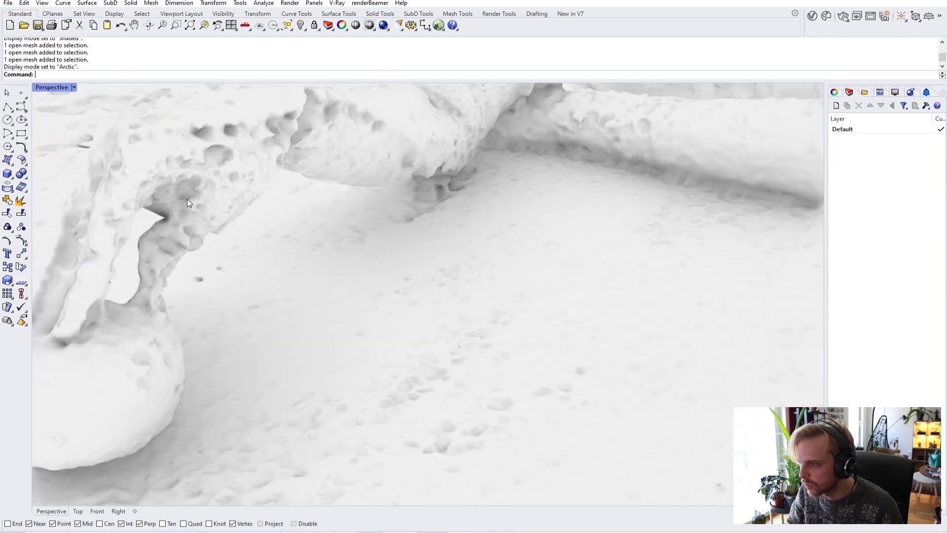
scroll(187, 203, "down", 5)
right_click_drag(212, 212, 424, 408)
scroll(379, 241, "up", 4)
scroll(425, 408, "up", 5)
right_click_drag(454, 334, 233, 239)
scroll(265, 227, "up", 3)
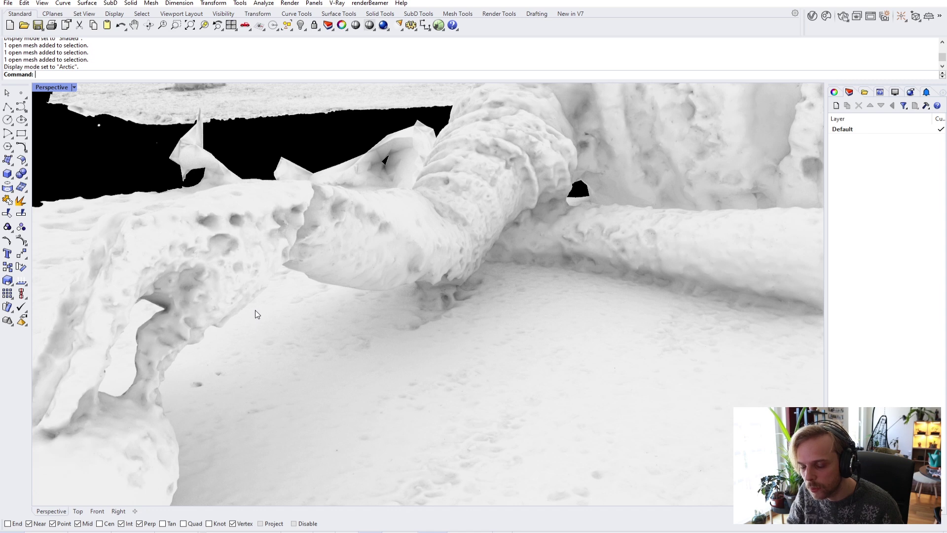
right_click_drag(194, 292, 635, 316)
scroll(635, 321, "up", 3)
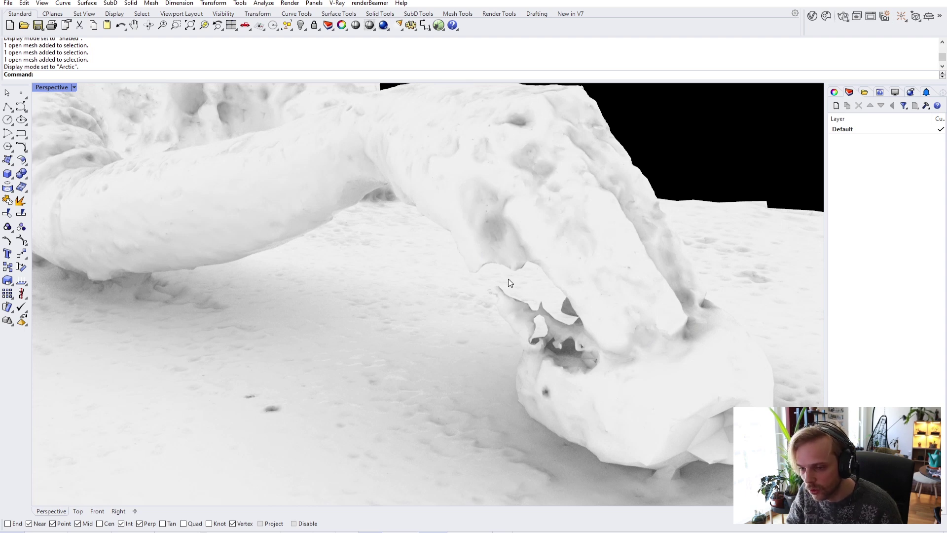
scroll(506, 277, "down", 6)
scroll(451, 271, "up", 3)
right_click_drag(441, 276, 381, 302)
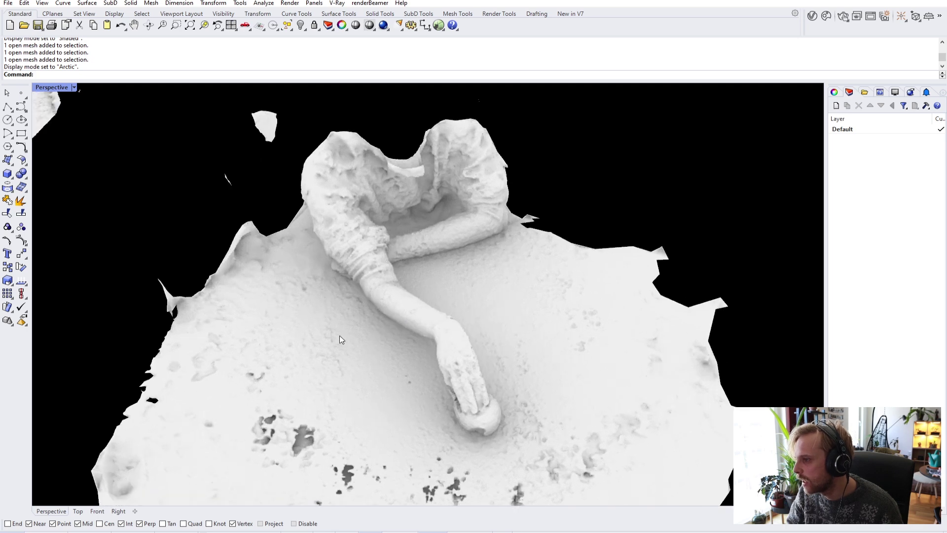
right_click_drag(341, 365, 404, 276, "shift")
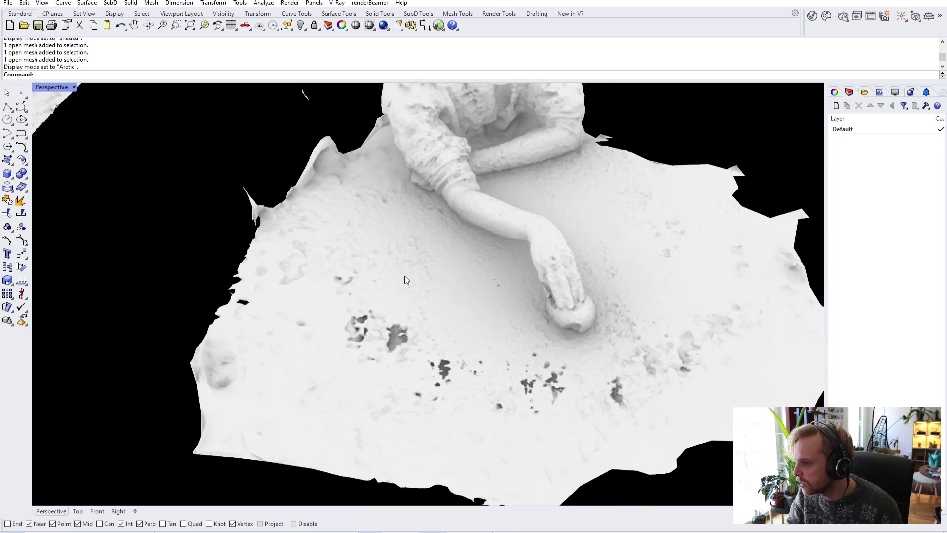
scroll(268, 276, "down", 4)
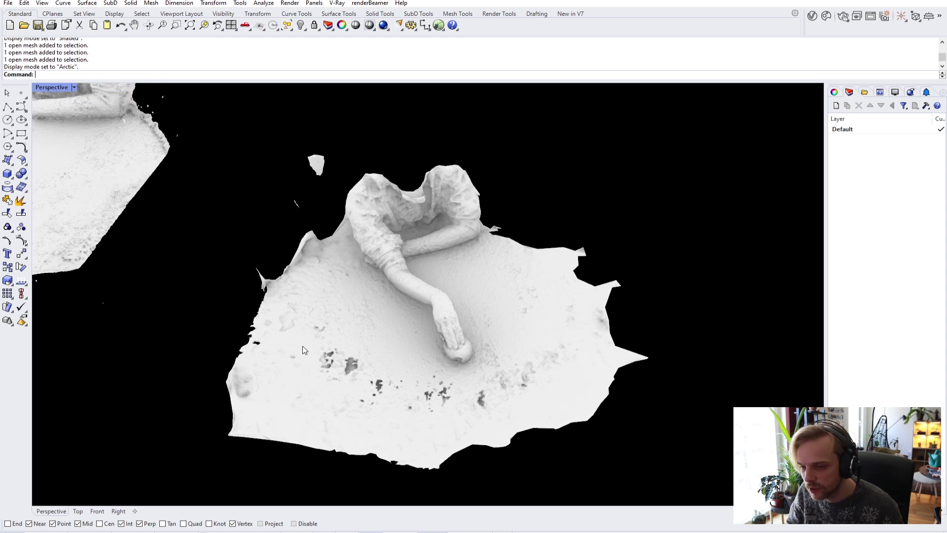
scroll(303, 345, "down", 6)
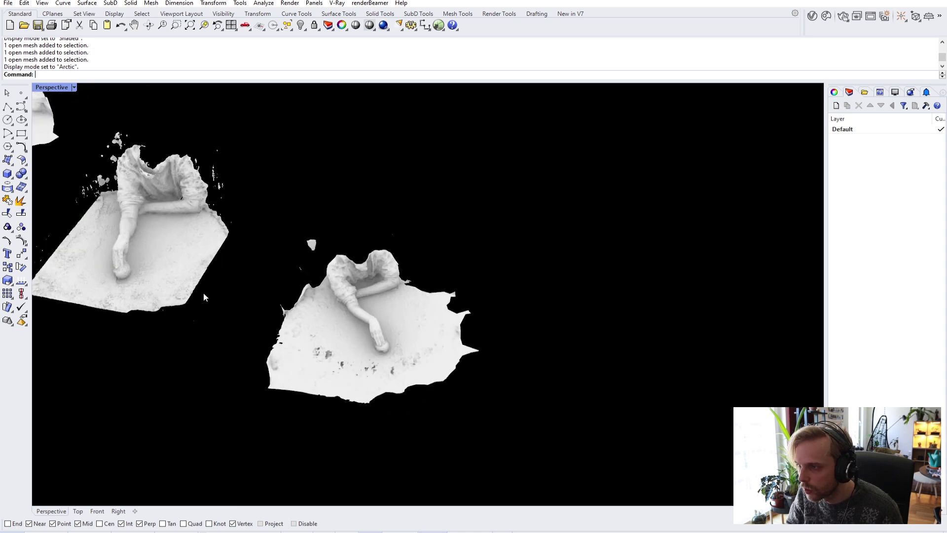
Delete both meshes of the third scan, including its detached fragment.
right_click_drag(75, 227, 297, 265, "shift")
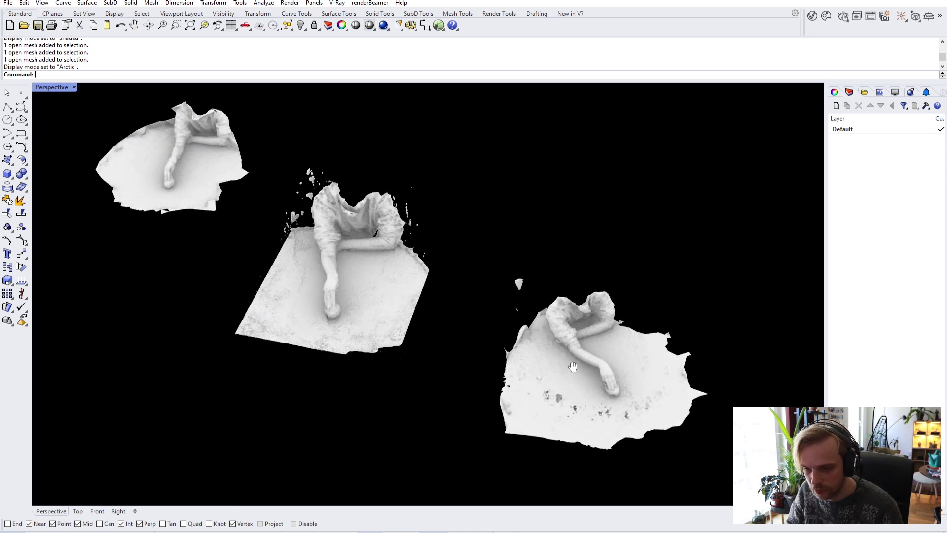
right_click_drag(586, 371, 458, 321, "shift")
scroll(458, 321, "up", 4)
left_click_drag(689, 464, 294, 156)
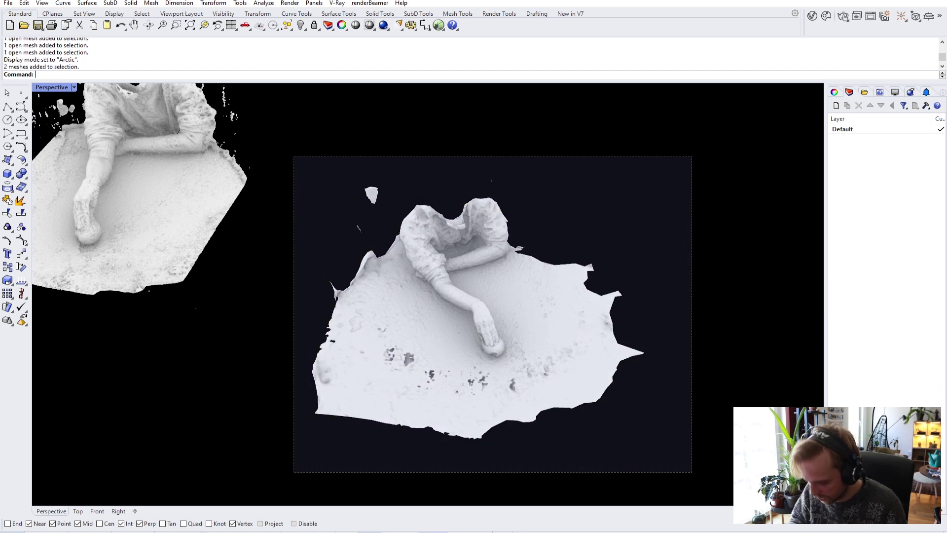
key("Delete")
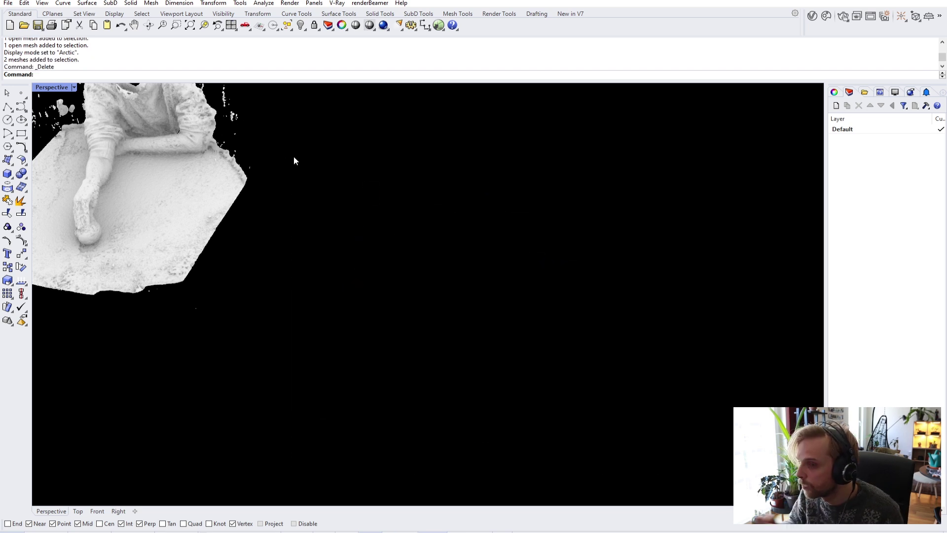
Select the middle scan's mesh, frame it with Zoom Selected and clear the selection.
right_click_drag(227, 195, 380, 270, "shift")
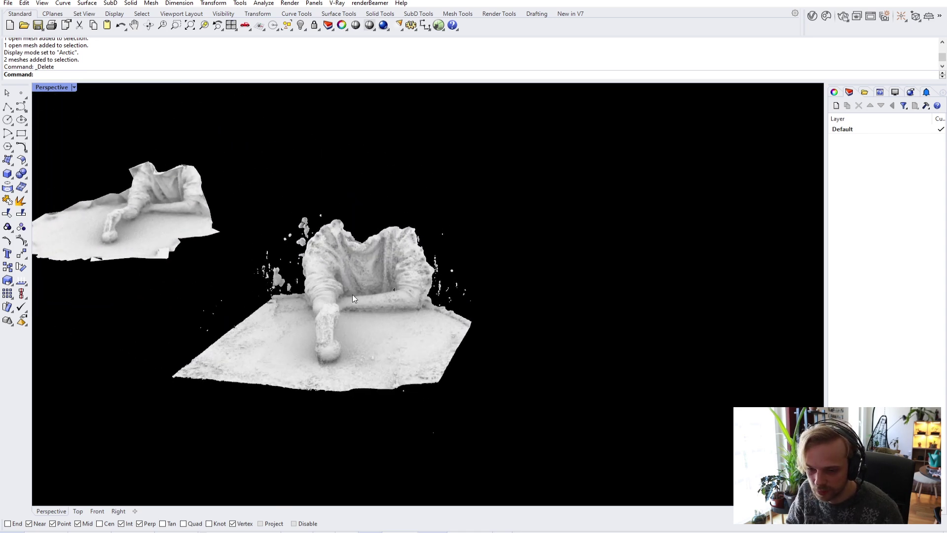
scroll(352, 294, "up", 10)
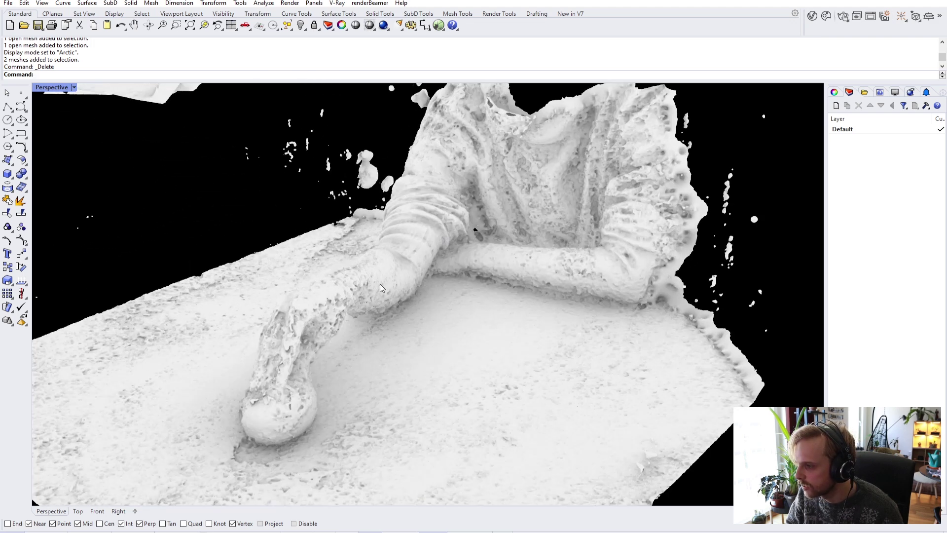
left_click(378, 286)
type("zs")
key("Return")
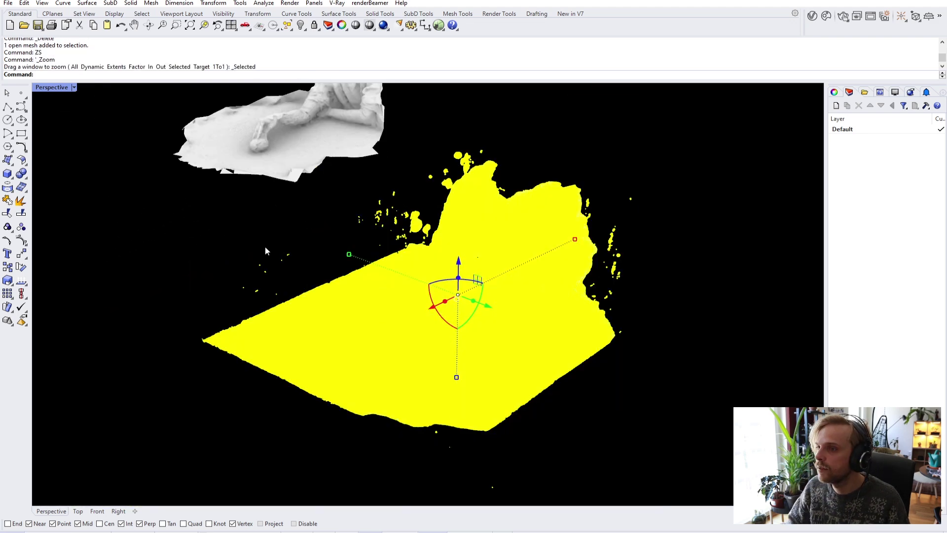
key("Escape")
Examine the middle scan's surface quality around the forearm, hand, mango and sweater from several sides.
scroll(461, 289, "up", 5)
right_click_drag(461, 289, 496, 225)
scroll(386, 265, "up", 4)
scroll(318, 253, "up", 4)
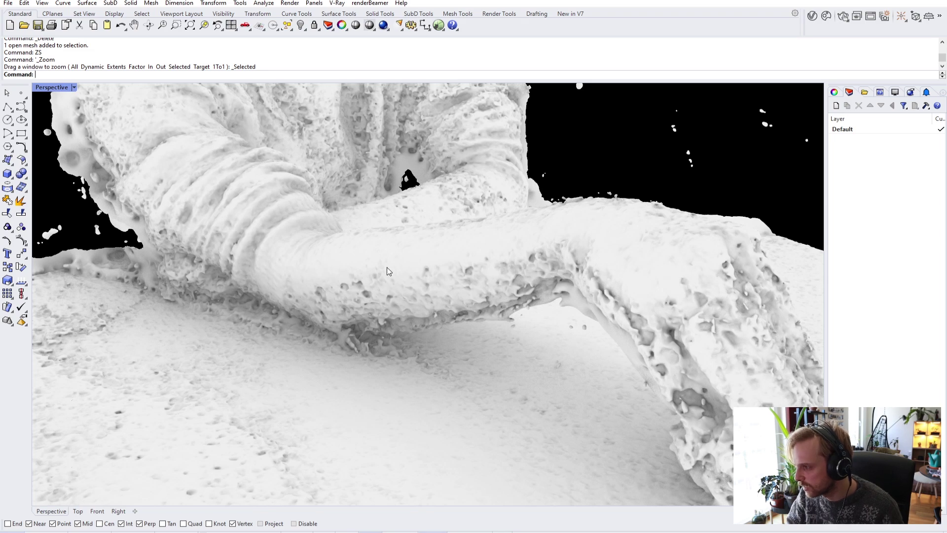
right_click_drag(395, 268, 469, 209)
scroll(539, 305, "up", 2)
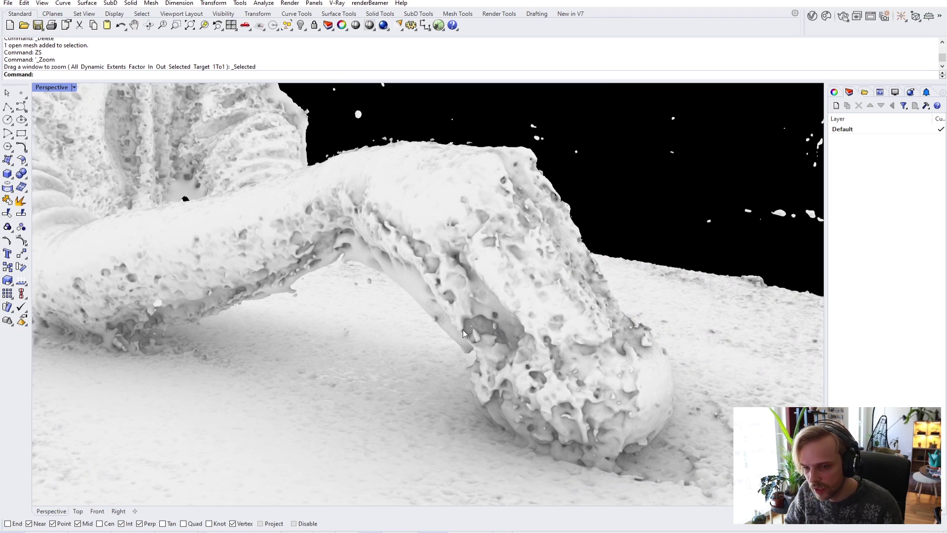
scroll(566, 298, "down", 5)
right_click_drag(554, 326, 358, 317)
scroll(247, 266, "up", 3)
right_click_drag(227, 293, 114, 254)
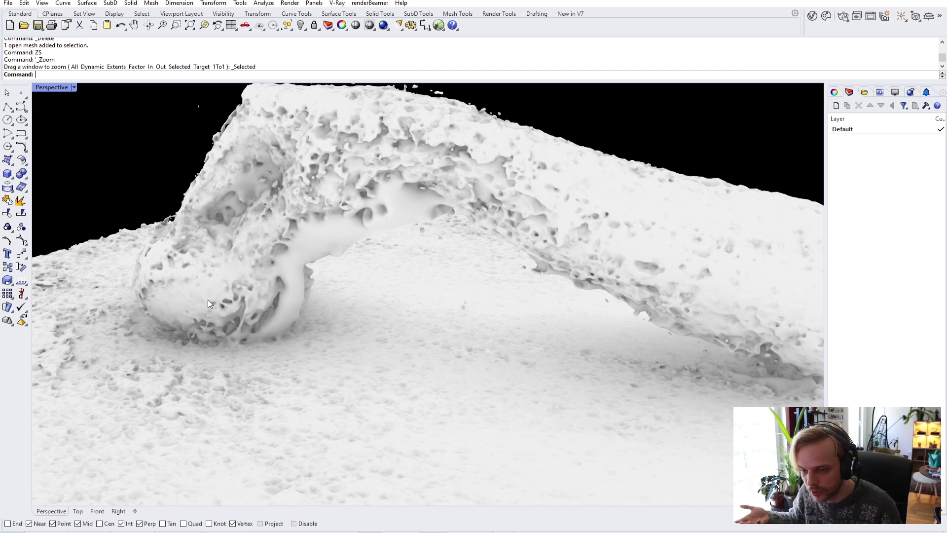
right_click_drag(216, 301, 538, 288)
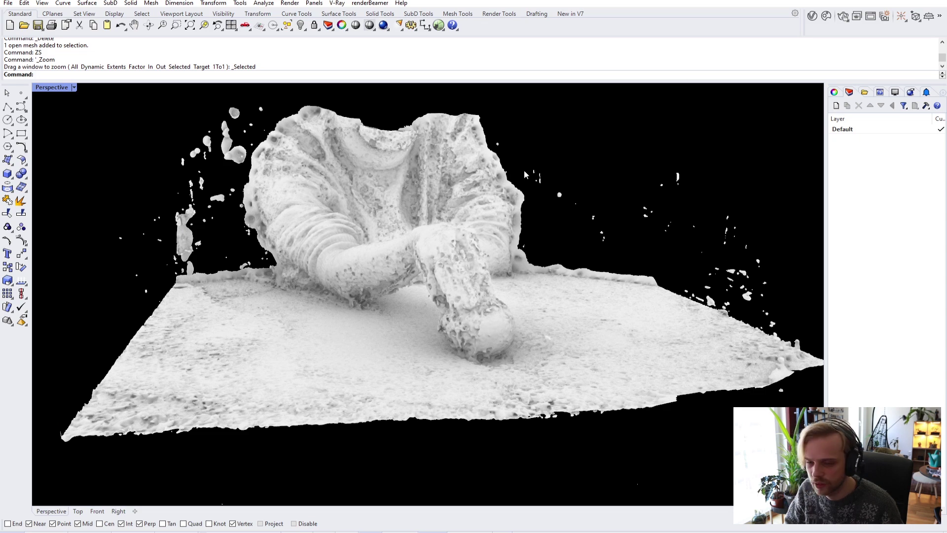
right_click_drag(482, 203, 516, 278)
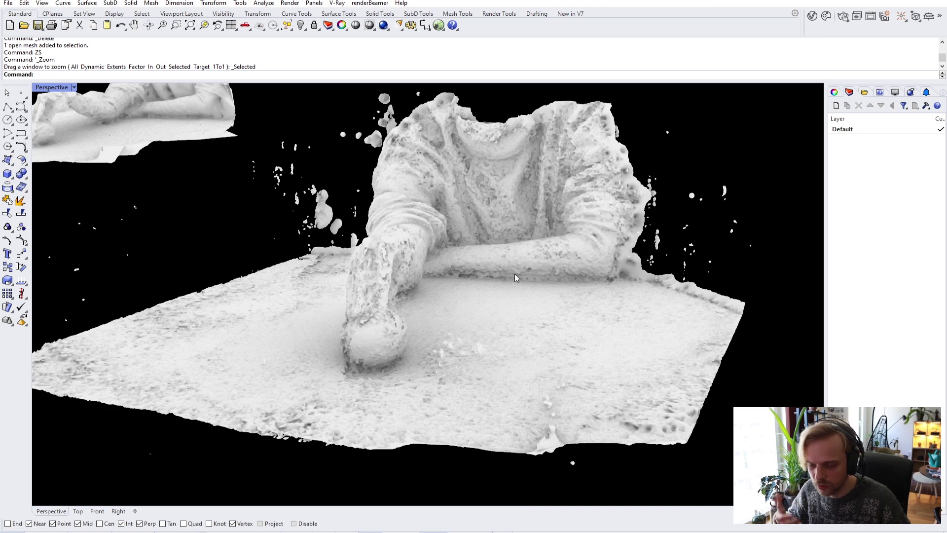
right_click_drag(534, 218, 408, 164)
right_click_drag(410, 213, 545, 218)
Examine the surface of the first scan's forearm, especially along its underside, and the back of its hand.
scroll(546, 217, "down", 6)
right_click_drag(301, 241, 542, 270, "shift")
right_click_drag(424, 222, 365, 246)
scroll(328, 258, "up", 12)
right_click_drag(402, 291, 378, 276)
scroll(457, 282, "down", 7)
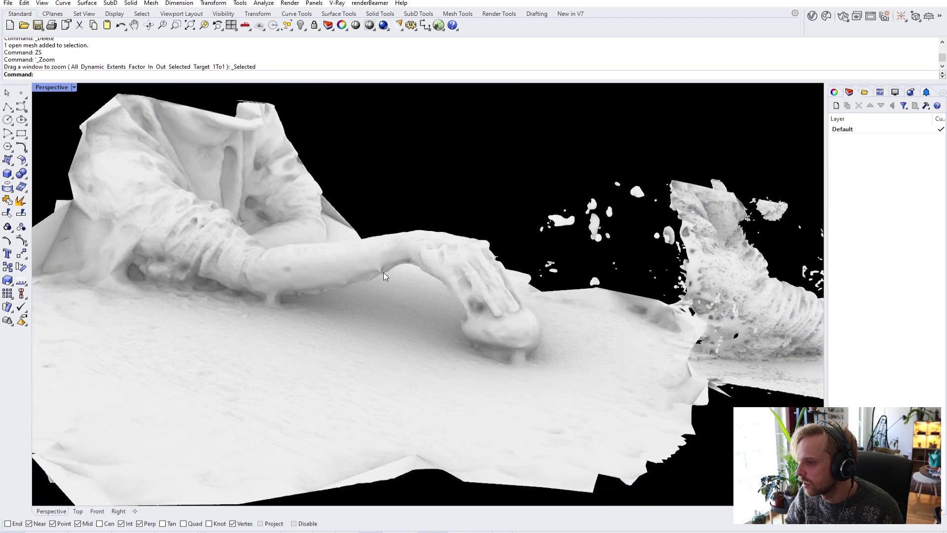
scroll(378, 275, "up", 8)
right_click_drag(434, 294, 488, 311, "shift")
scroll(422, 283, "up", 4)
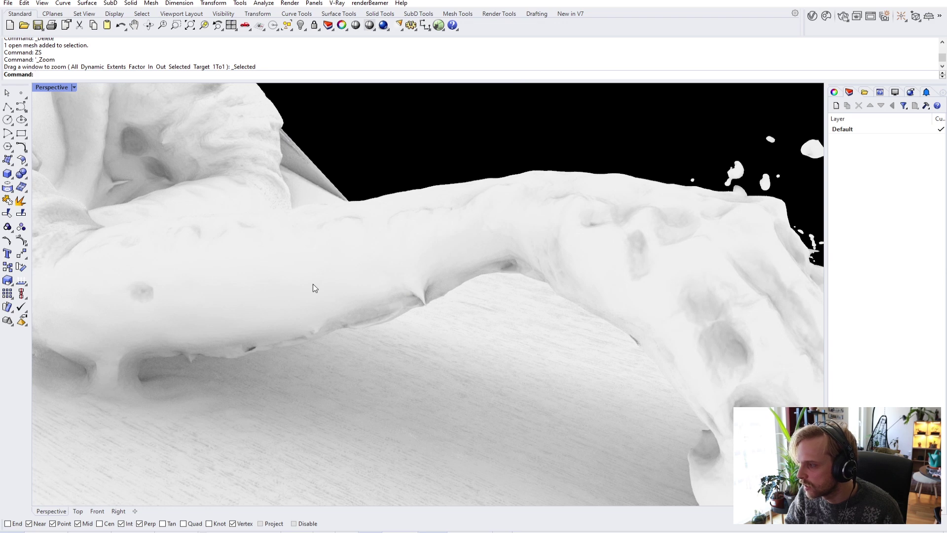
Examine the inner side of the first scan's forearm and the cuff of its sleeve.
scroll(367, 276, "down", 8)
right_click_drag(393, 275, 296, 311)
scroll(266, 298, "down", 2)
right_click_drag(218, 291, 288, 302, "shift")
scroll(284, 303, "up", 6)
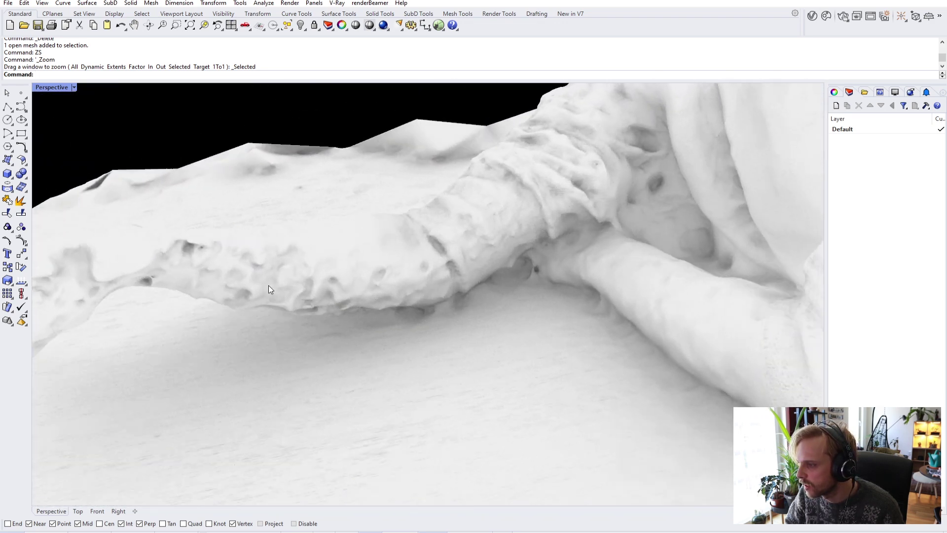
scroll(206, 258, "up", 2)
right_click_drag(206, 258, 395, 275)
scroll(396, 275, "down", 8)
right_click_drag(428, 324, 507, 319)
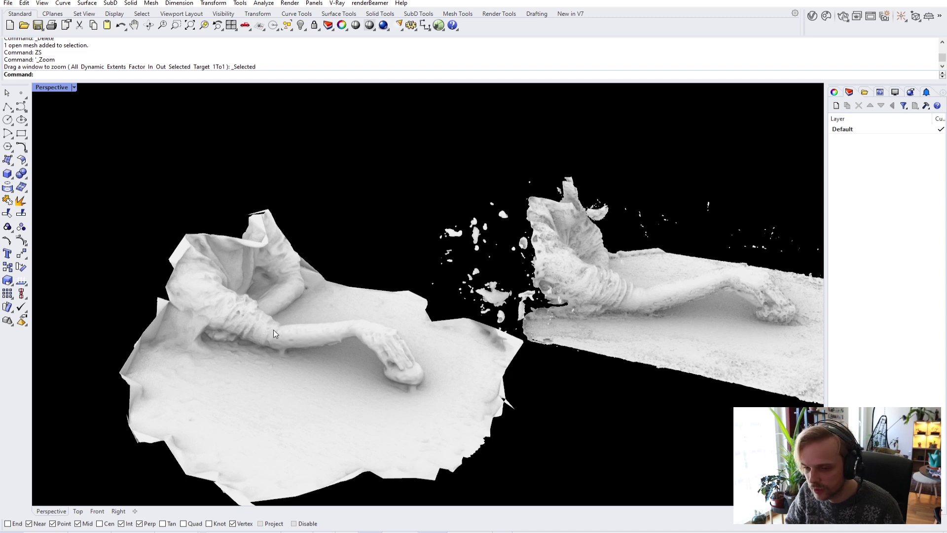
Compare the hand and mango of the first scan with the hand and forearm of the middle scan.
scroll(269, 332, "up", 6)
scroll(380, 304, "down", 4)
right_click_drag(380, 303, 339, 302)
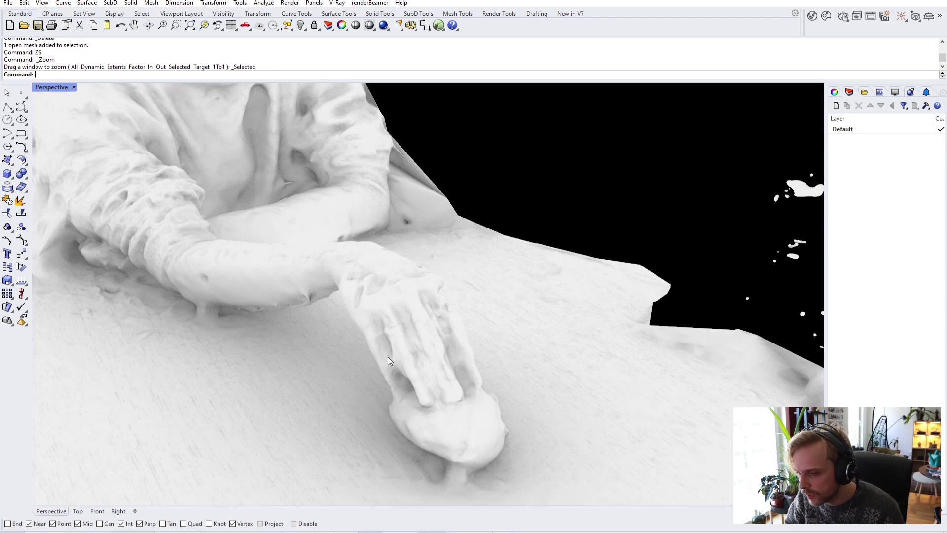
right_click_drag(389, 351, 401, 332)
scroll(402, 333, "down", 8)
right_click_drag(463, 313, 422, 318)
right_click_drag(715, 397, 613, 366, "shift")
scroll(613, 366, "up", 7)
right_click_drag(614, 333, 602, 333)
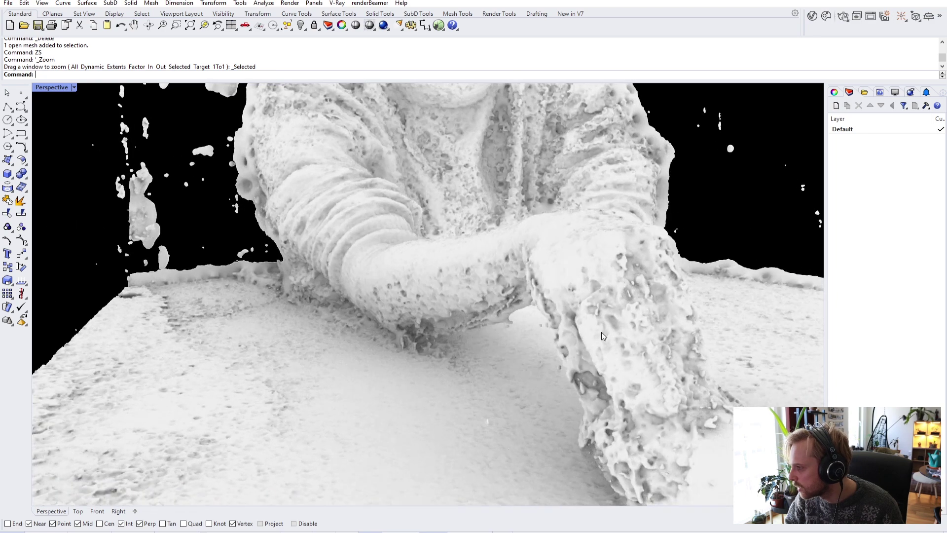
right_click_drag(597, 285, 586, 321)
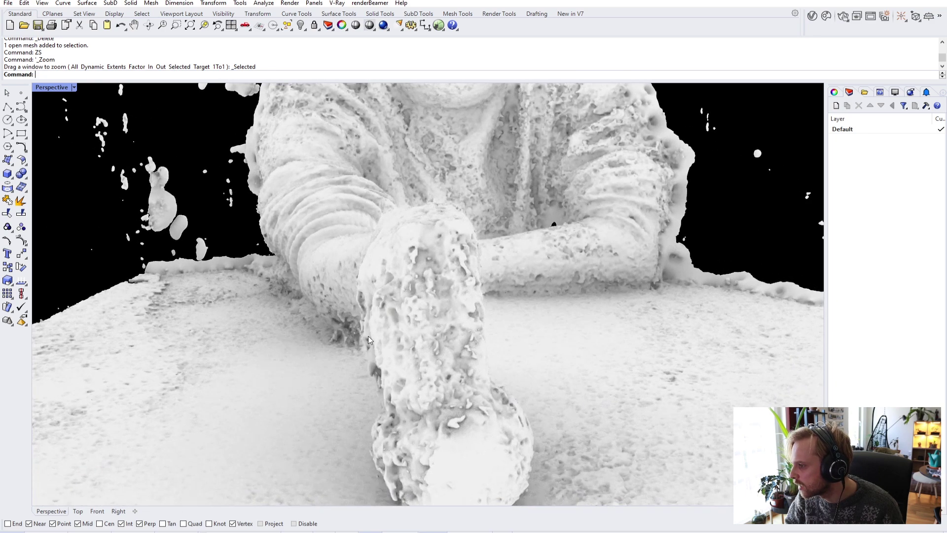
right_click_drag(372, 292, 523, 289)
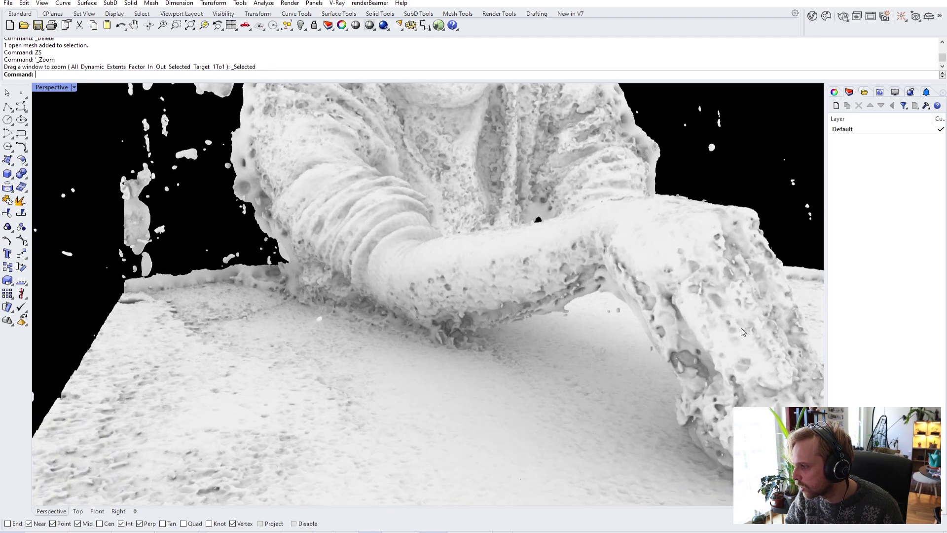
Examine the palm side of the first scan's hand, its mango and the inner forearm.
scroll(665, 315, "down", 6)
right_click_drag(187, 227, 434, 292, "shift")
scroll(433, 292, "up", 8)
mouse_move(384, 265)
right_mouse_down()
mouse_move(524, 298)
mouse_move(336, 296)
mouse_move(435, 288)
mouse_move(388, 282)
right_mouse_up()
scroll(261, 267, "up", 3)
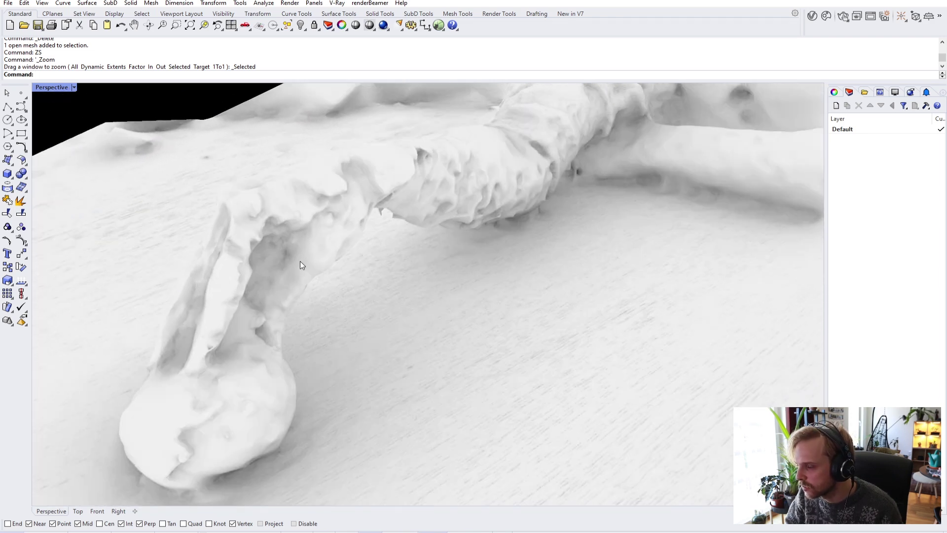
scroll(317, 291, "down", 3)
right_click_drag(287, 298, 450, 294)
scroll(327, 383, "down", 3)
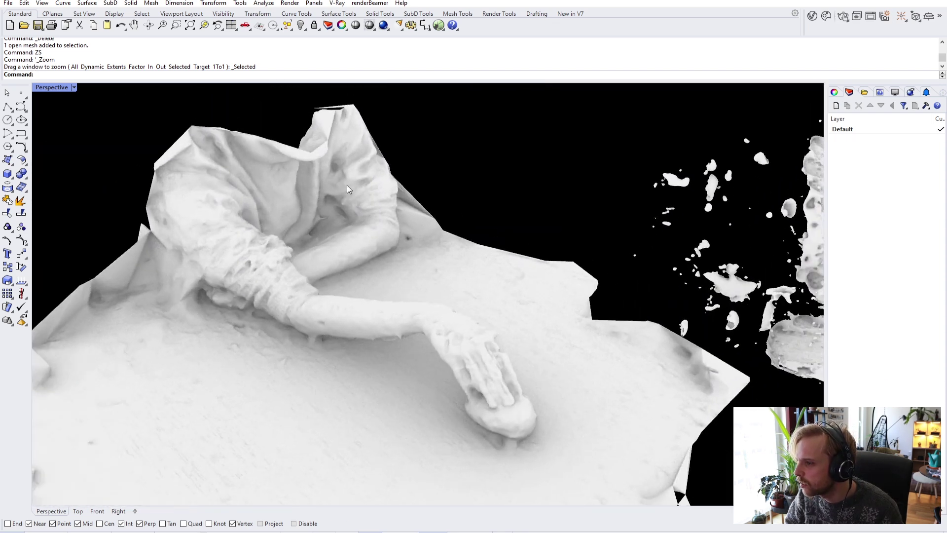
Examine the first scan's fingers and the contact area between its mango and the tabletop.
right_click_drag(380, 234, 471, 245)
scroll(499, 354, "up", 4)
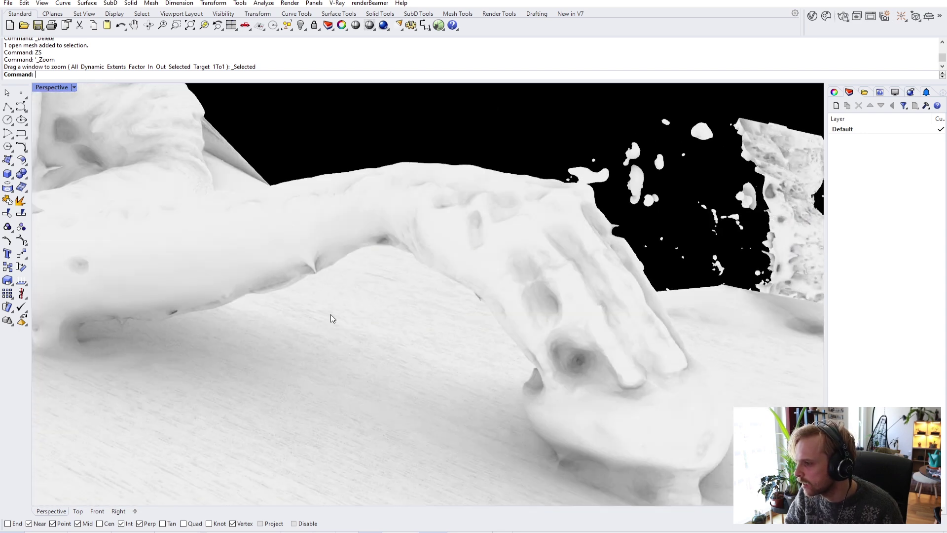
scroll(331, 314, "up", 1)
scroll(389, 307, "down", 1)
scroll(567, 427, "up", 2)
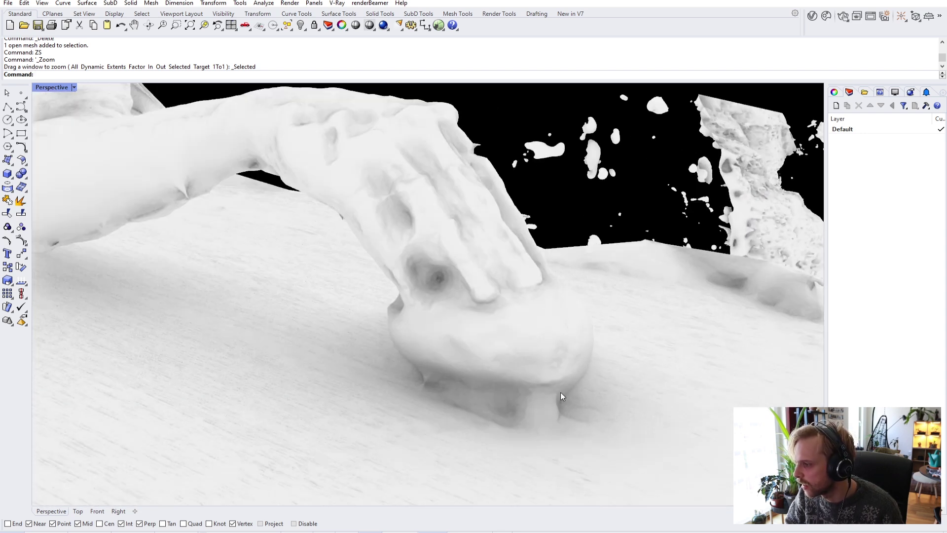
scroll(578, 354, "down", 2)
scroll(371, 332, "down", 5)
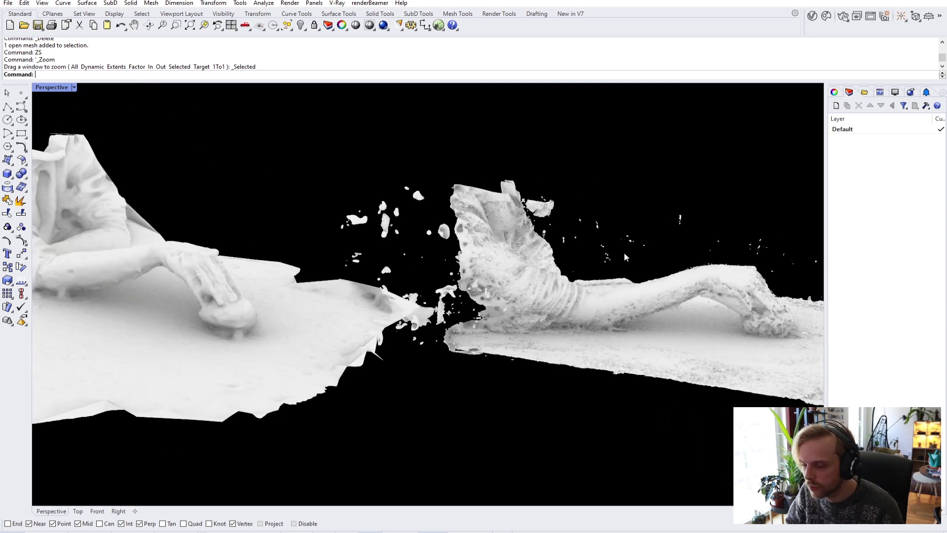
Examine the first scan's sleeves, arms and tabletop from both the outer and inner sides.
right_click_drag(326, 247, 408, 271, "shift")
scroll(152, 223, "up", 4)
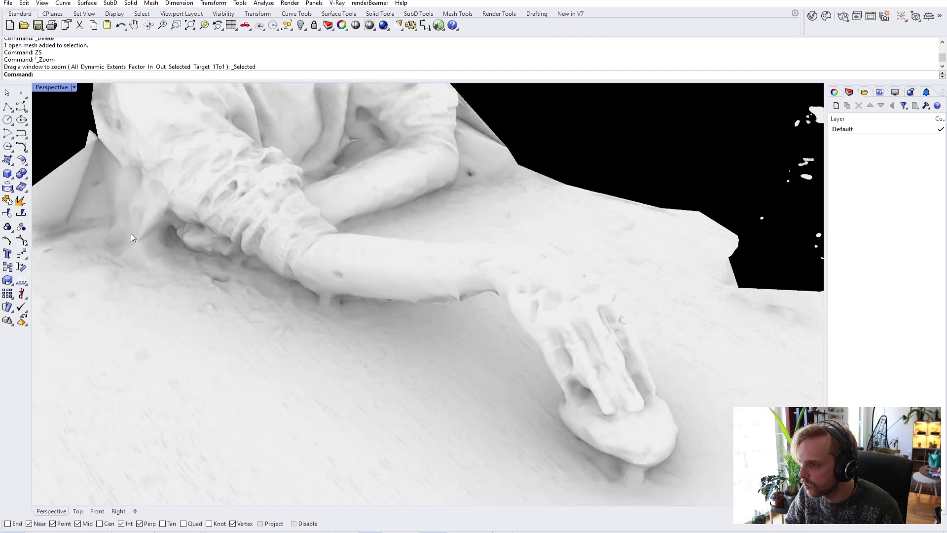
right_click_drag(312, 259, 159, 268)
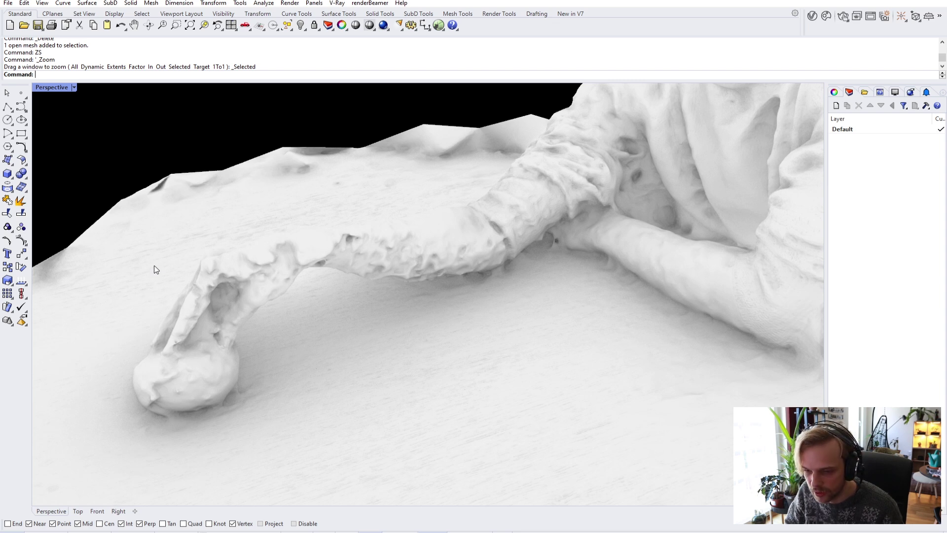
scroll(217, 273, "down", 5)
right_click_drag(211, 312, 286, 278)
scroll(291, 275, "up", 4)
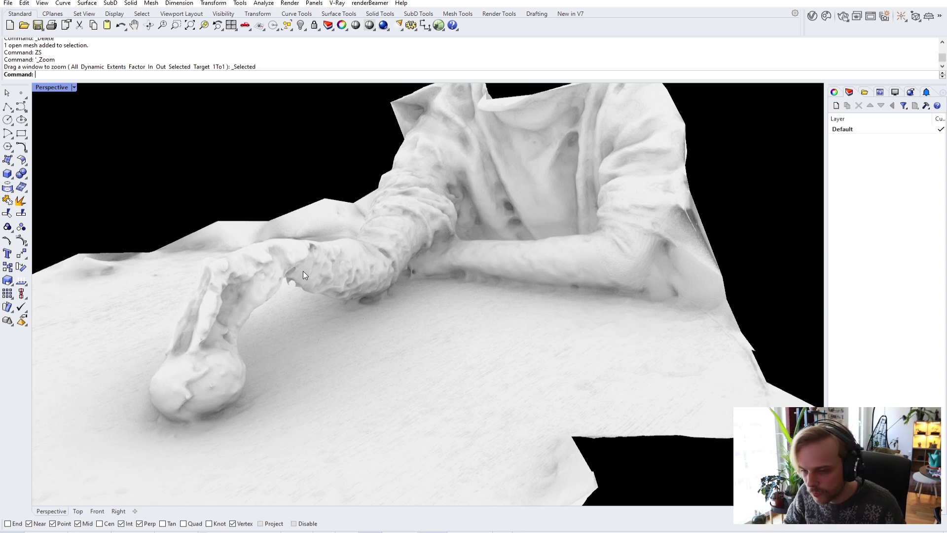
Delete the middle scan's mesh, keeping only the first scan.
scroll(470, 332, "down", 5)
right_click_drag(463, 330, 331, 246)
scroll(420, 286, "down", 6)
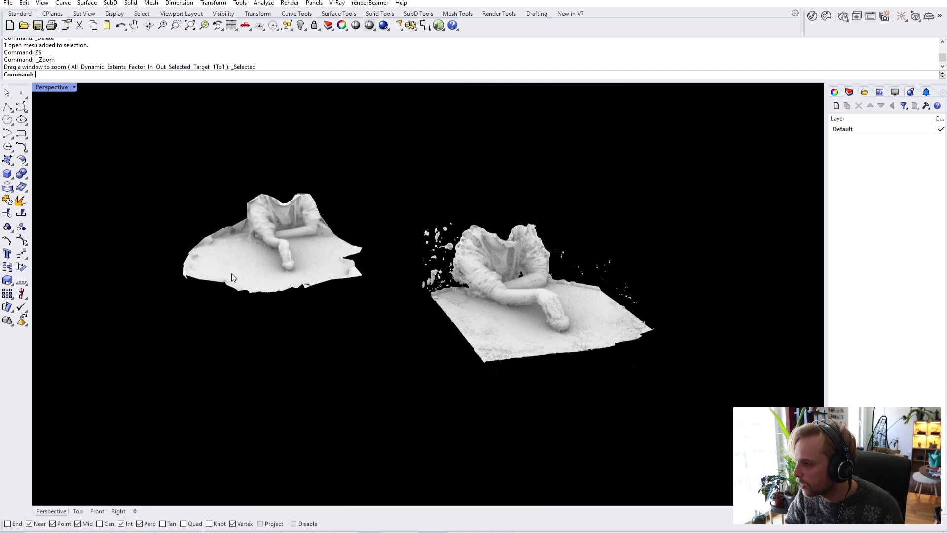
scroll(383, 246, "up", 2)
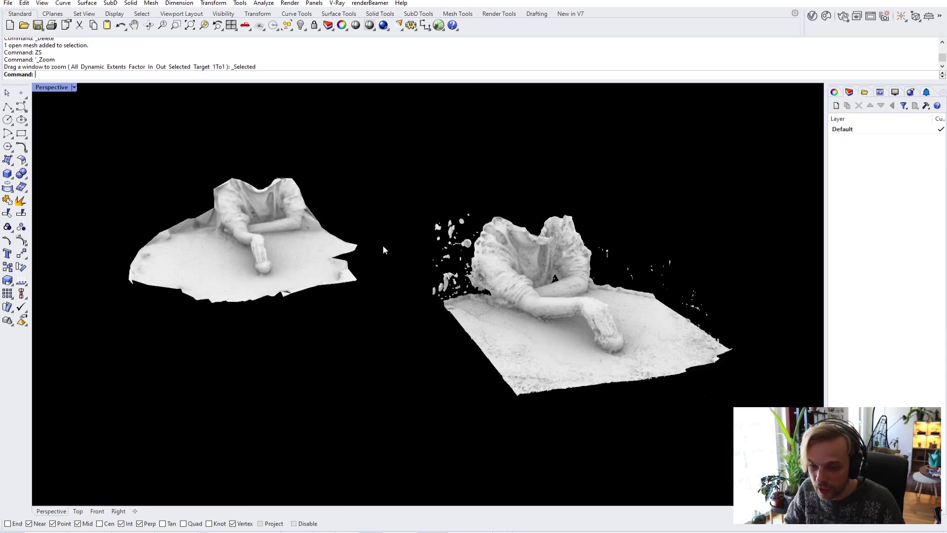
left_click(576, 272)
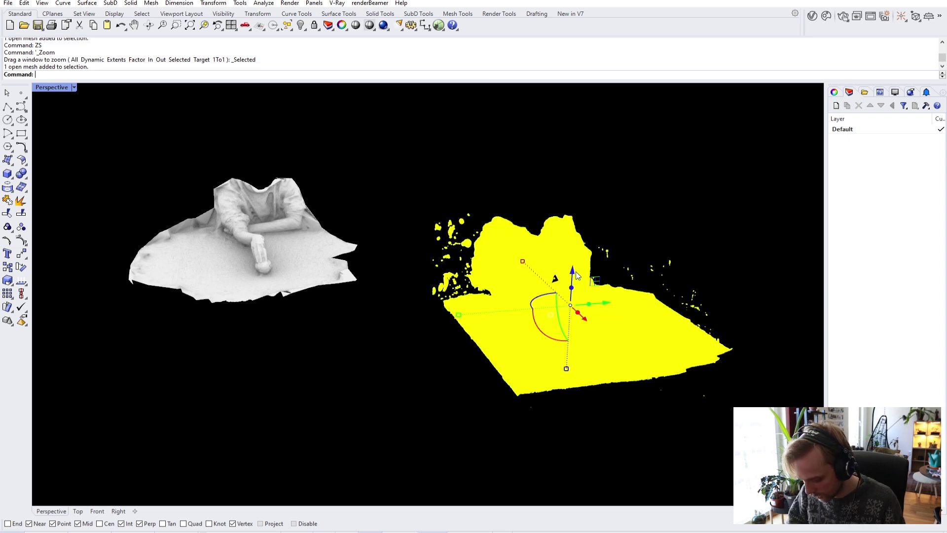
key("Delete")
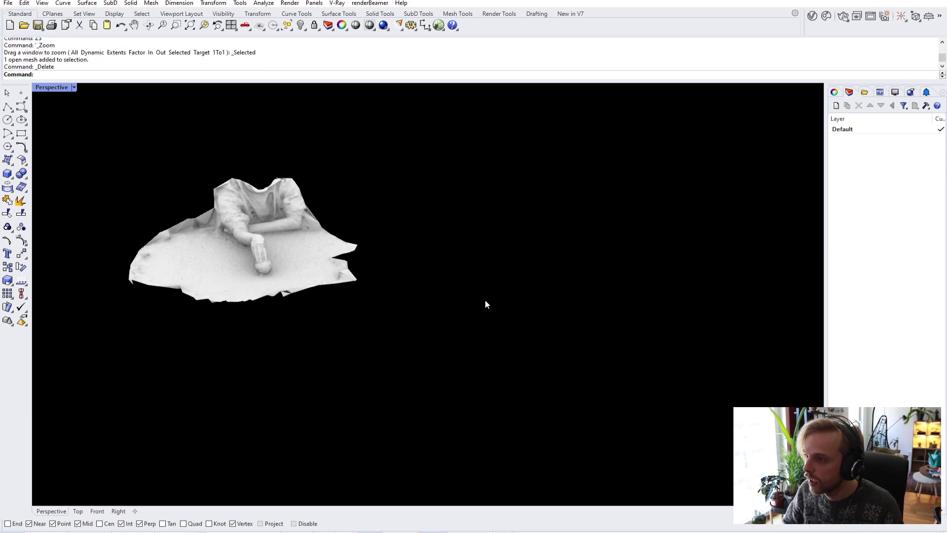
Set the Perspective viewport's display mode to Shaded to show the remaining scan with its texture.
scroll(237, 232, "up", 5)
right_click_drag(296, 237, 320, 289)
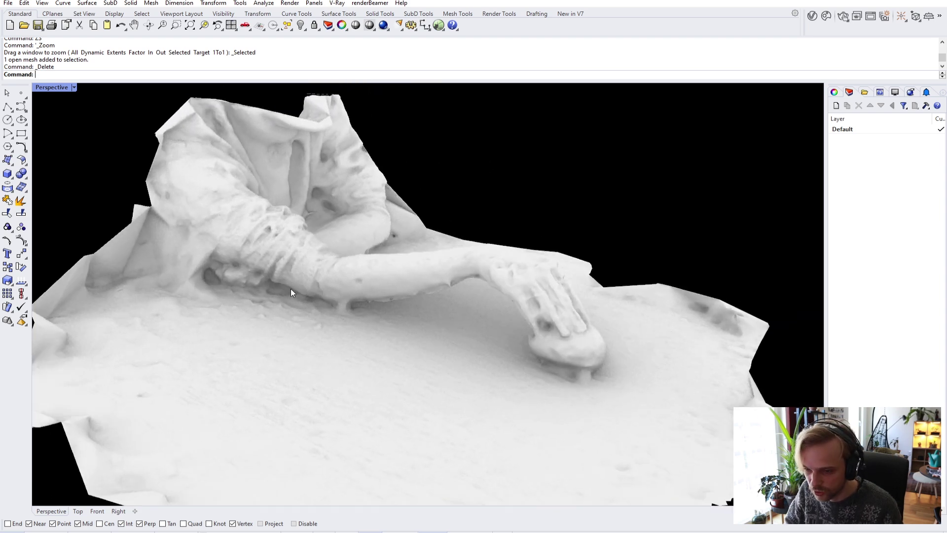
left_click(54, 90)
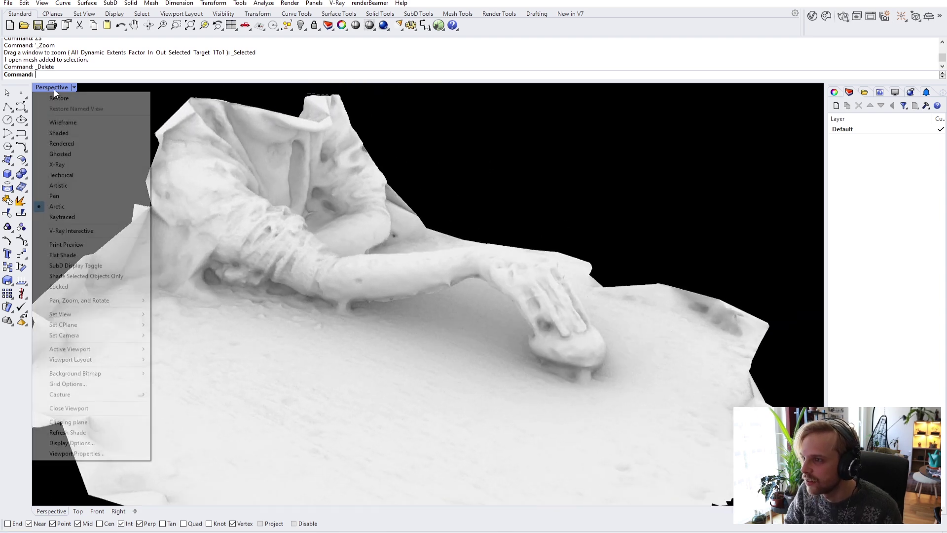
left_click(79, 133)
Examine the textured scan's arm, hand, mango and sweater, including the forearm's underside near the table.
scroll(349, 233, "down", 4)
right_click_drag(350, 233, 292, 265)
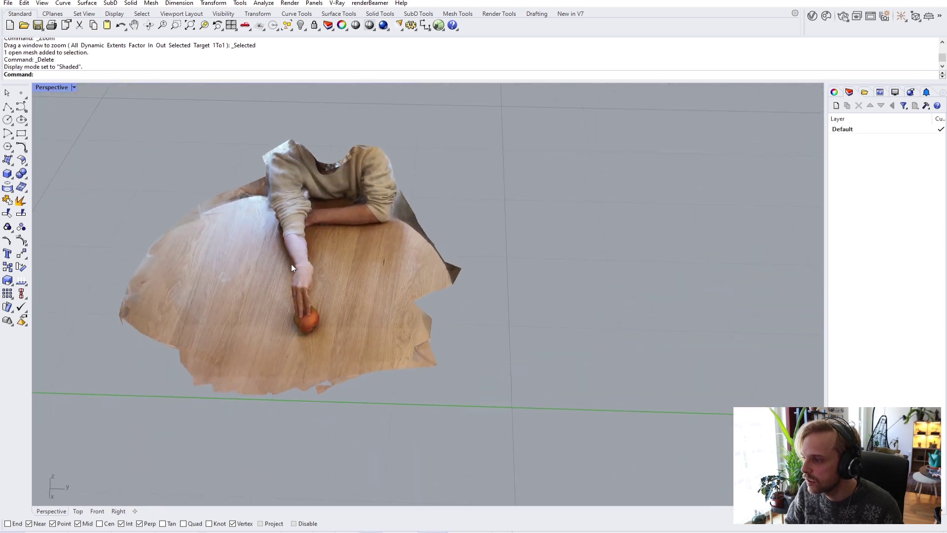
scroll(292, 265, "up", 4)
right_click_drag(223, 263, 431, 265)
scroll(385, 216, "up", 3)
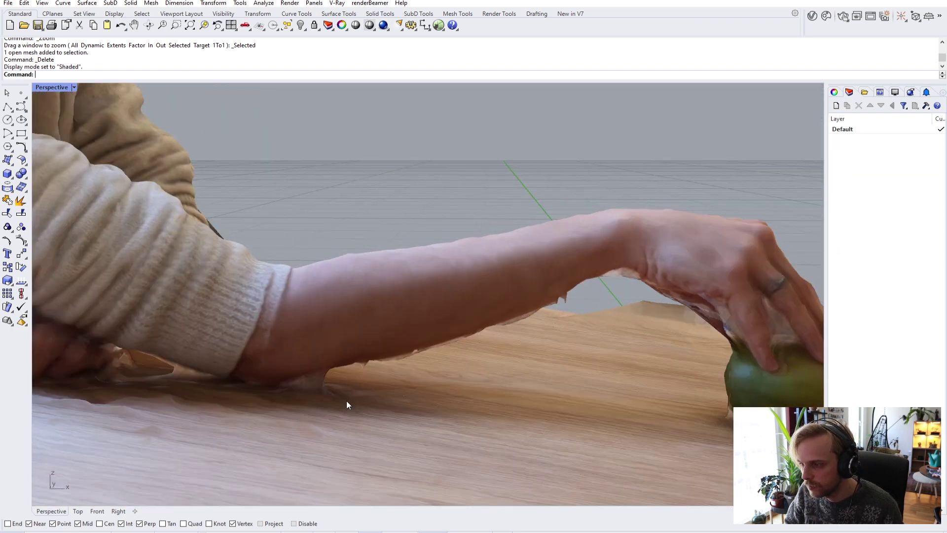
scroll(487, 232, "down", 4)
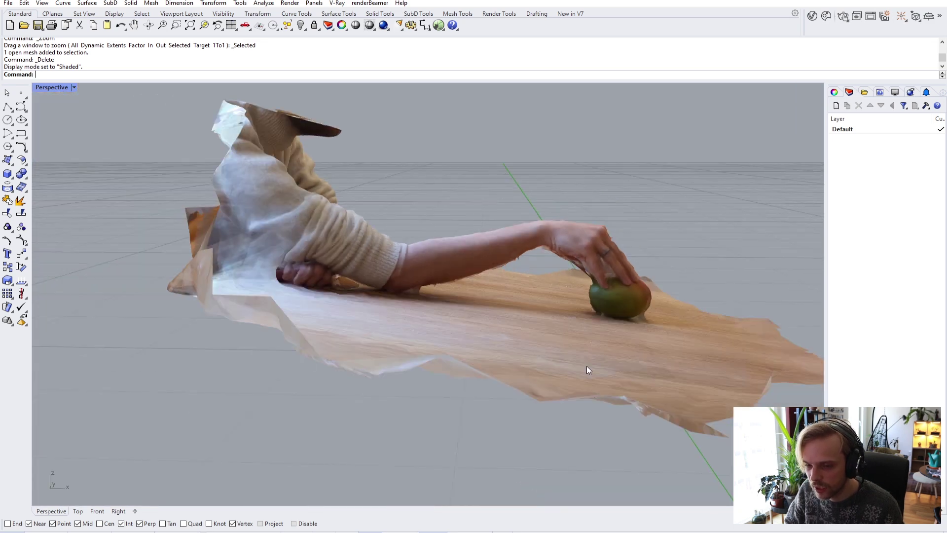
scroll(393, 187, "up", 4)
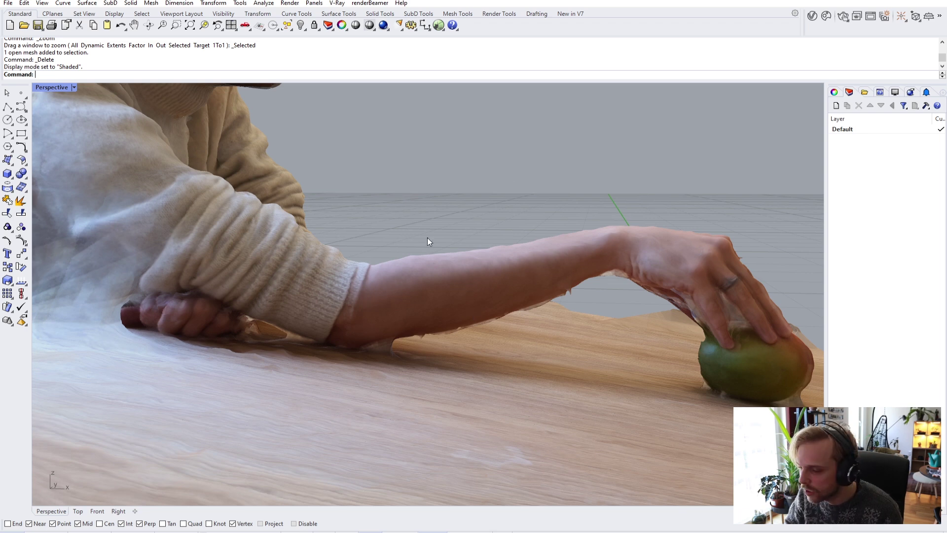
right_click_drag(402, 274, 270, 231)
Select the remaining scan's mesh and inspect the density of its triangles on the tabletop.
left_click(307, 328)
scroll(330, 288, "up", 13)
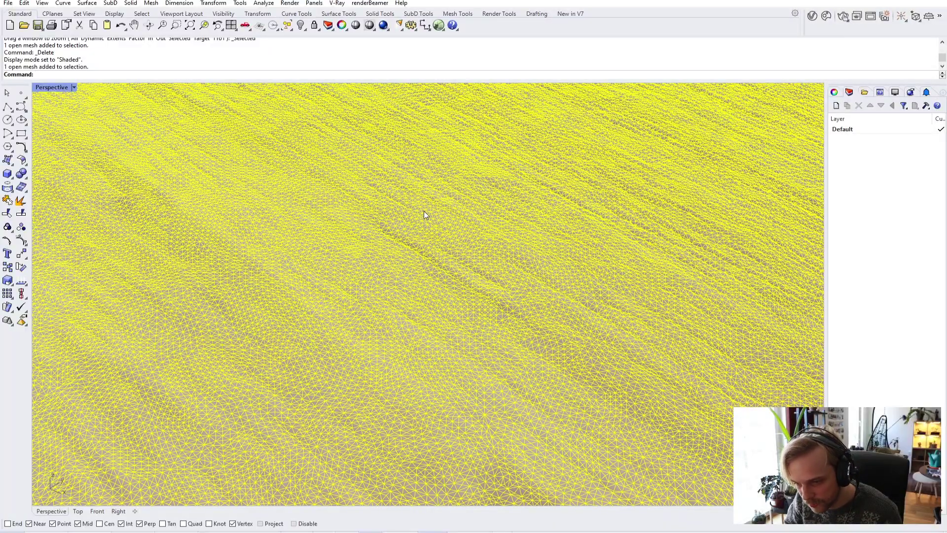
scroll(426, 210, "down", 10)
right_click_drag(438, 160, 313, 384, "shift")
scroll(301, 340, "down", 5)
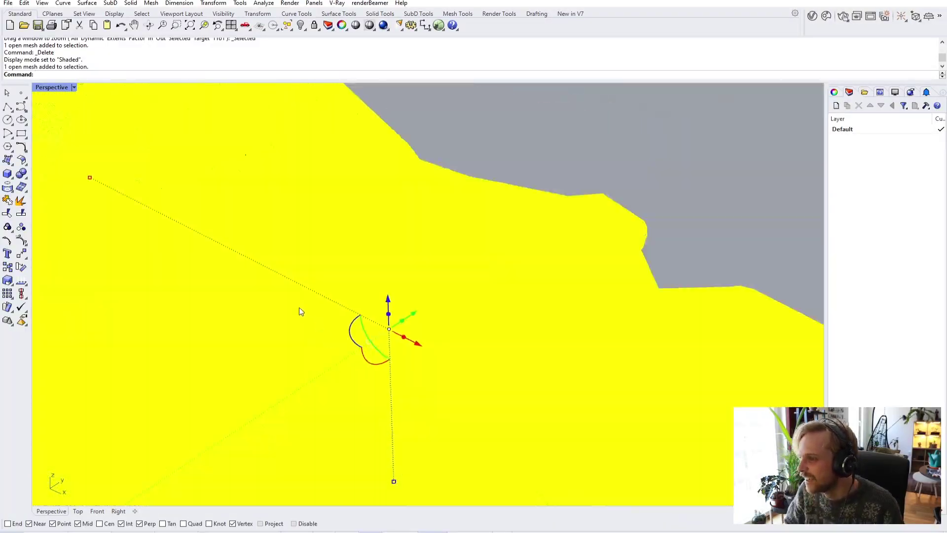
Examine the arm scan mesh's triangulation up close and how the four upright planes cross the forearm.
scroll(316, 304, "up", 10)
right_click_drag(316, 329, 349, 331)
scroll(202, 361, "up", 8)
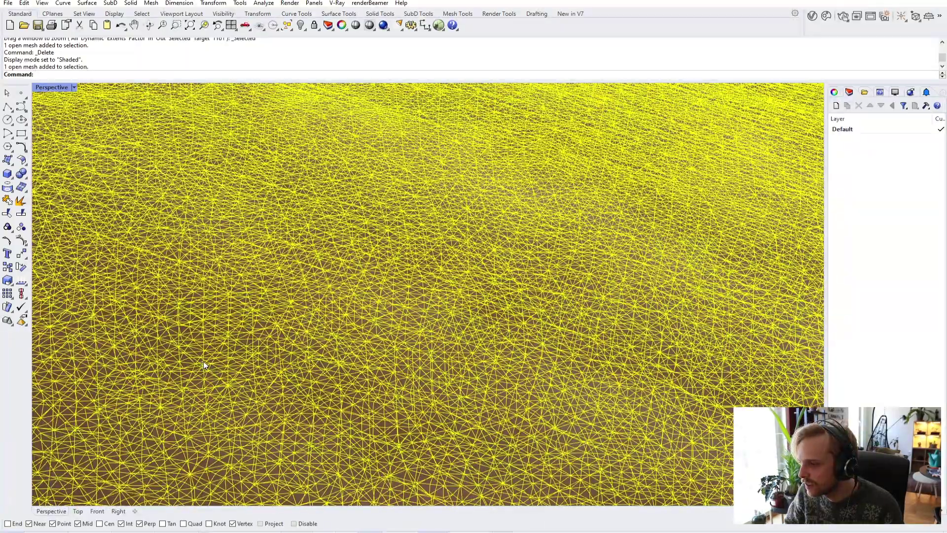
scroll(204, 361, "down", 15)
right_click_drag(264, 342, 220, 337)
left_click(512, 152)
scroll(386, 279, "down", 9)
right_click_drag(385, 278, 357, 251)
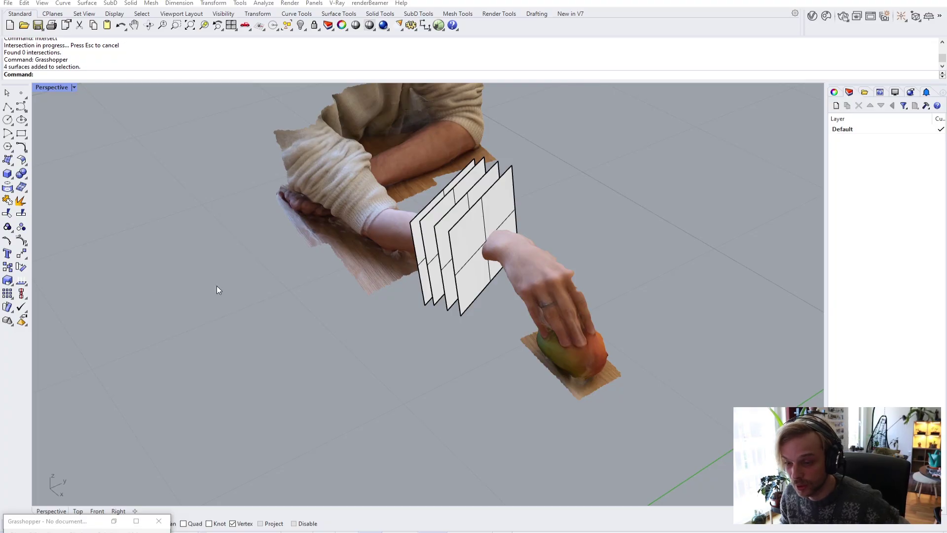
right_click_drag(414, 325, 484, 296)
scroll(426, 351, "up", 7)
scroll(358, 300, "down", 6)
right_click_drag(358, 300, 541, 232, "shift")
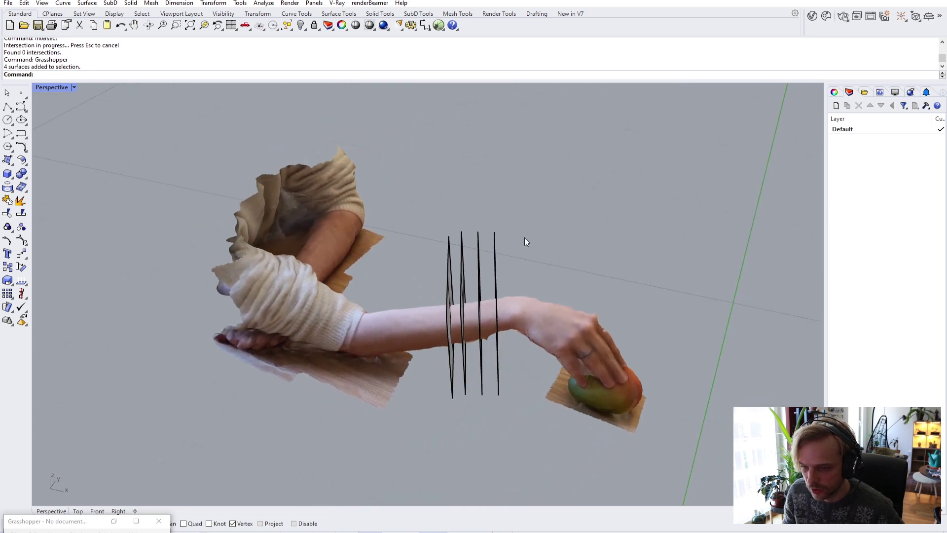
right_click_drag(503, 372, 569, 313)
Inspect the arm scan mesh's object details with the What command.
left_click(341, 277)
right_click_drag(183, 360, 322, 407)
scroll(353, 369, "up", 4)
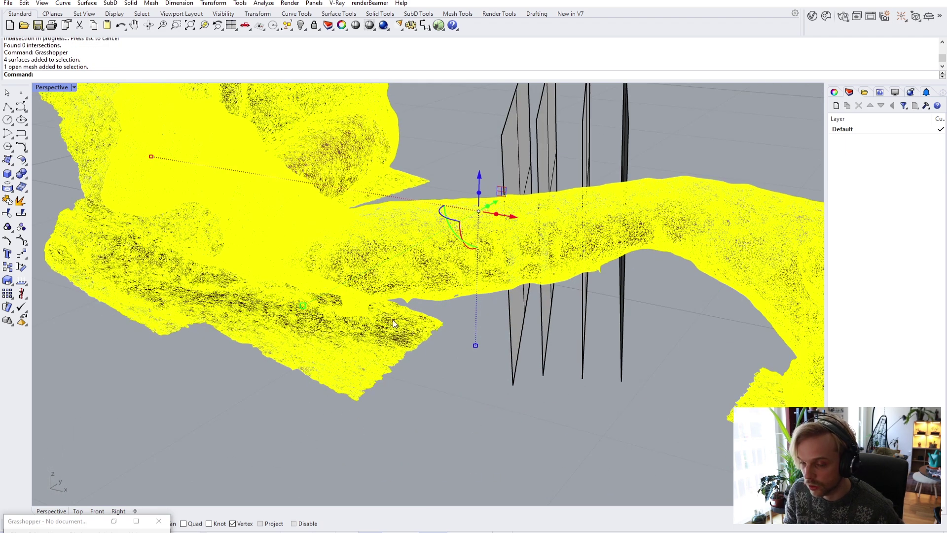
type("What")
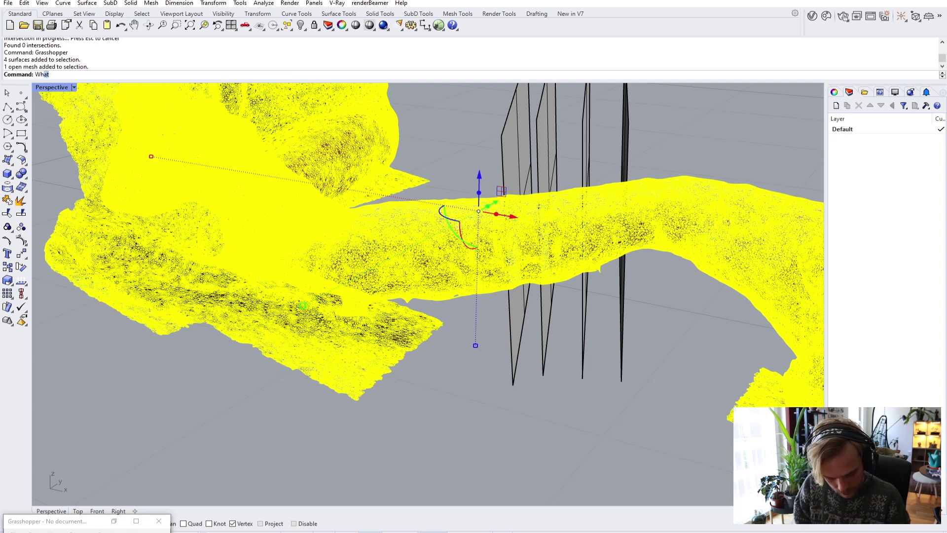
key("Return")
left_click_drag(515, 268, 542, 268)
left_click(561, 348)
key("Escape")
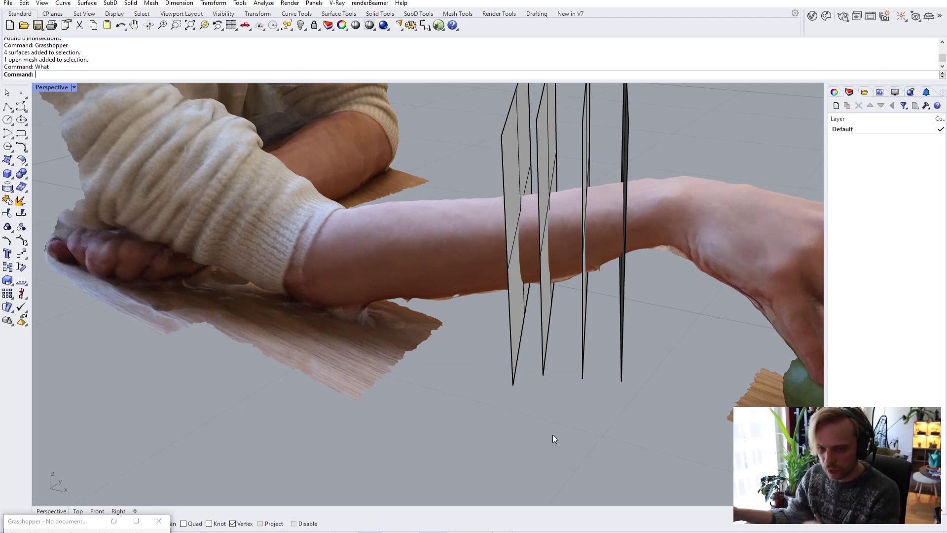
Examine the four cutting surfaces around the forearm from several angles.
right_click_drag(635, 262, 502, 174)
right_click_drag(411, 192, 449, 243)
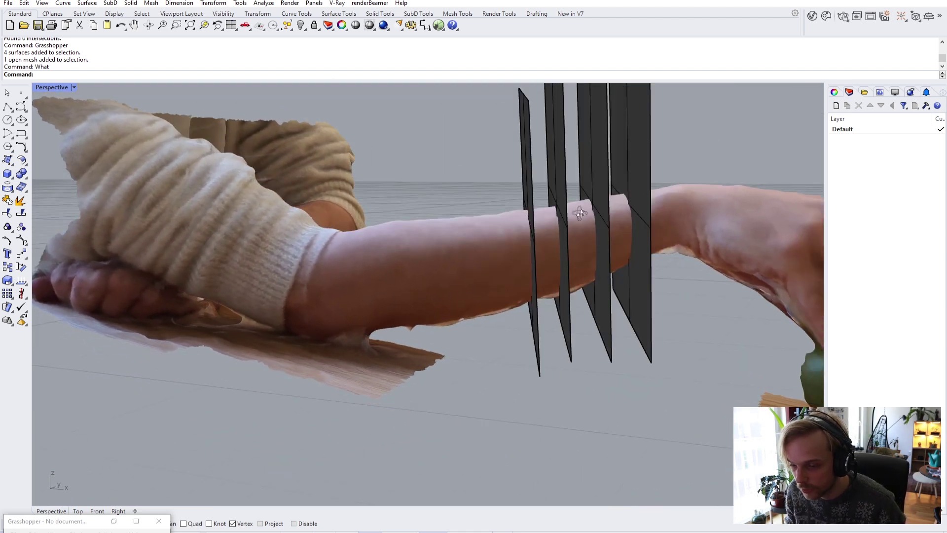
right_click_drag(585, 215, 564, 213)
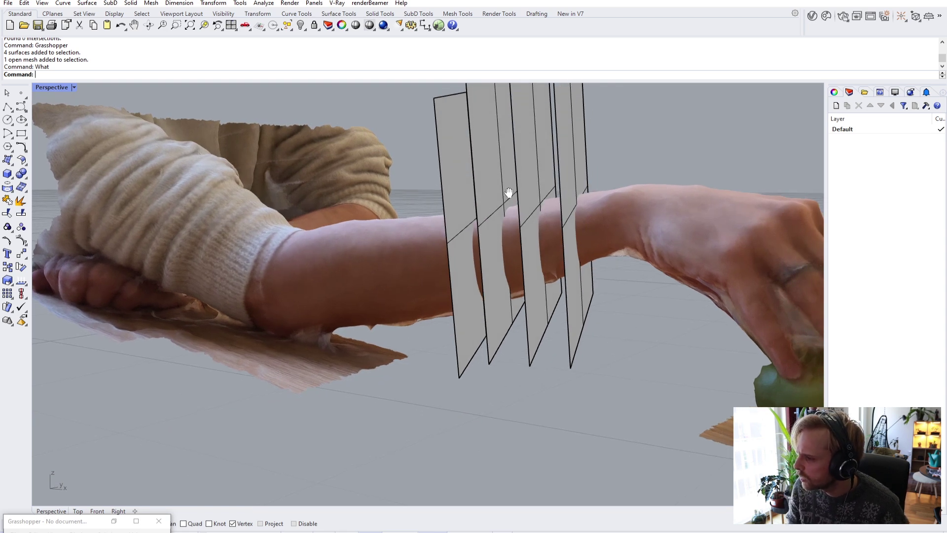
right_click_drag(510, 172, 586, 258)
left_click_drag(585, 258, 398, 191)
right_click_drag(398, 191, 576, 386)
left_click(614, 357)
scroll(517, 321, "up", 5)
right_click_drag(517, 342, 449, 233)
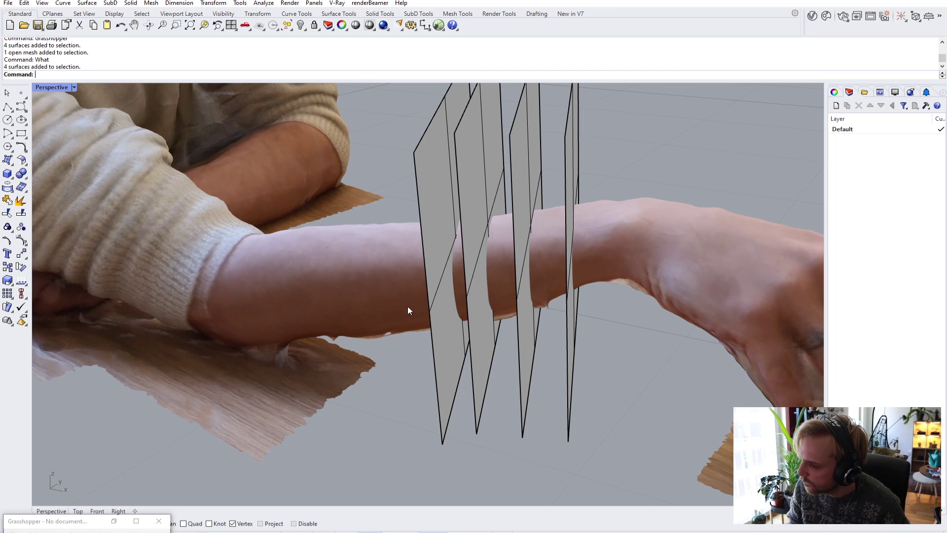
Bring up Grasshopper and add a Surface parameter that references the four planes crossing the forearm.
double_click(85, 525)
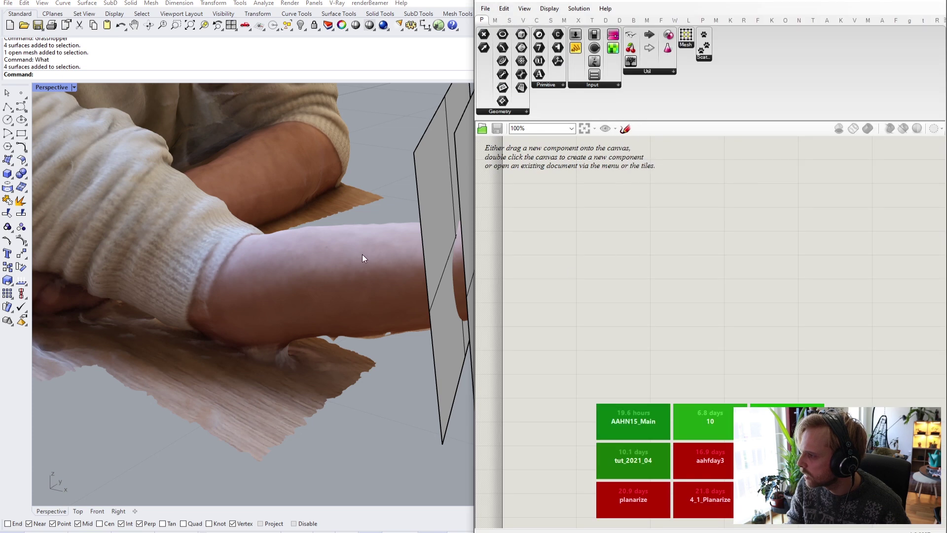
right_click_drag(362, 254, 306, 239)
double_click(590, 228)
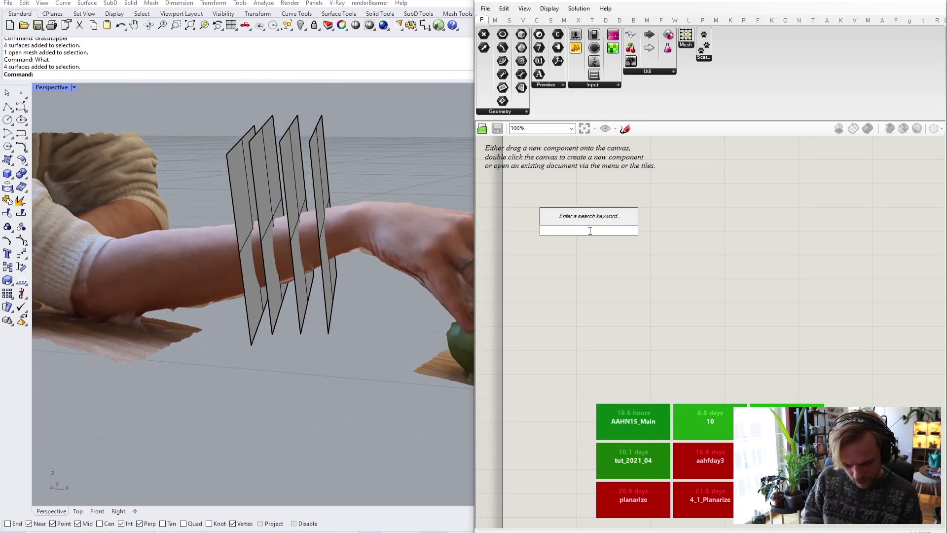
type("srf")
key("Up")
key("Return")
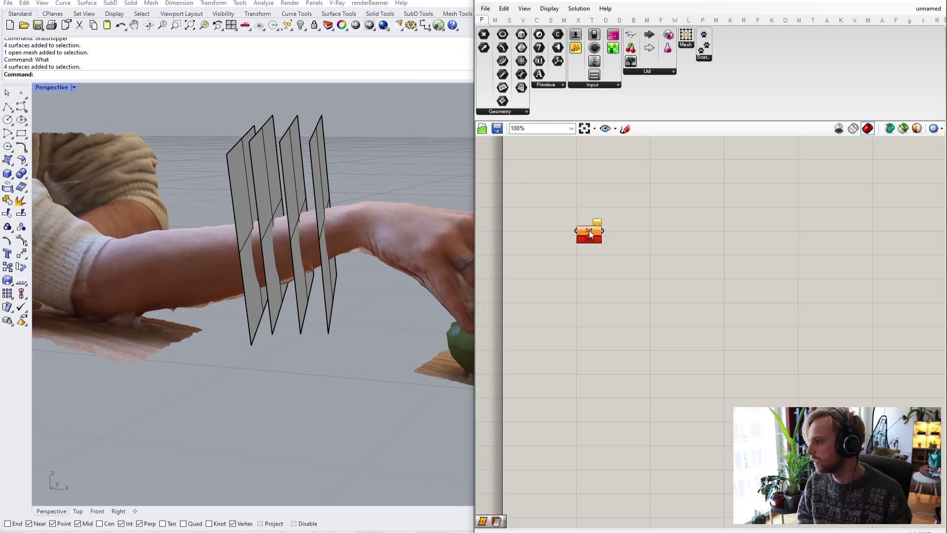
right_click(591, 234)
left_click(641, 375)
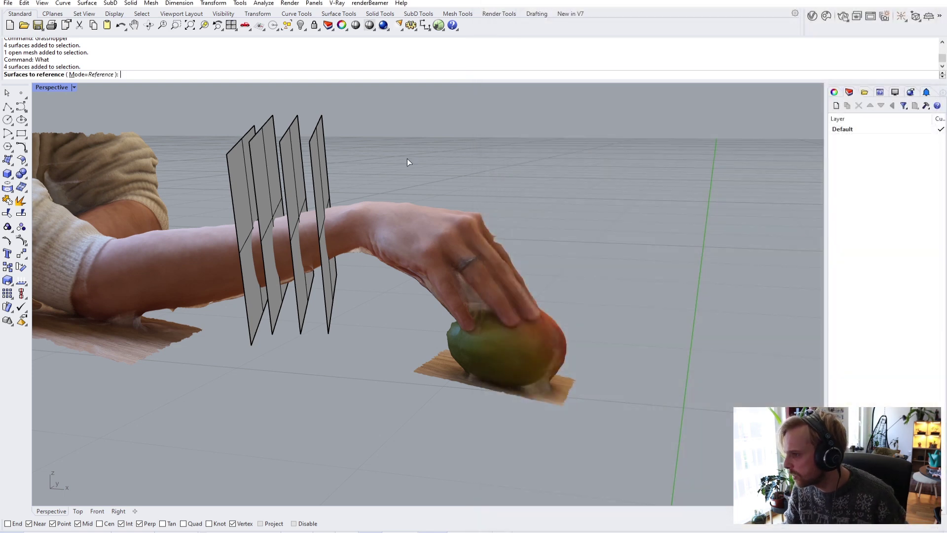
left_click_drag(399, 163, 224, 132)
key("Return")
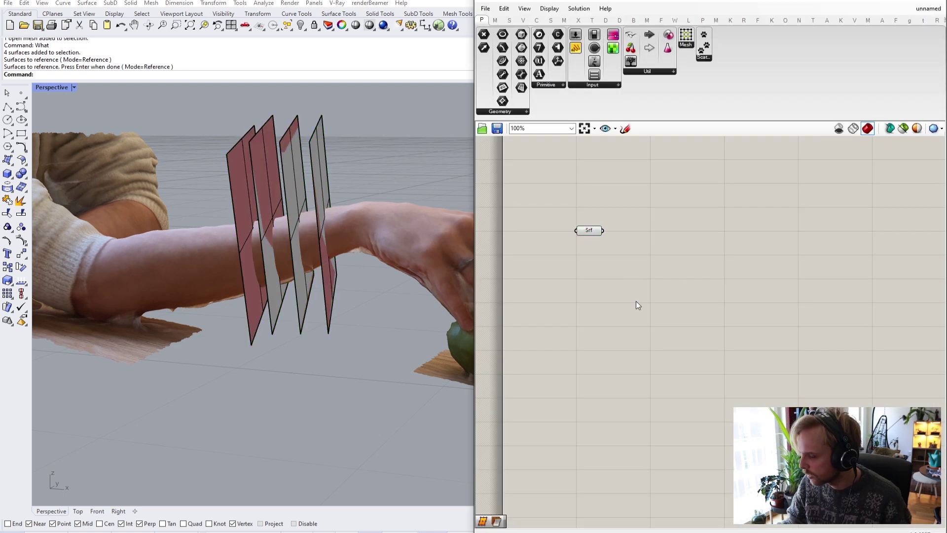
Add a Mesh parameter referencing the arm scan mesh and place it below the Surface parameter.
left_click(423, 222)
double_click(547, 262)
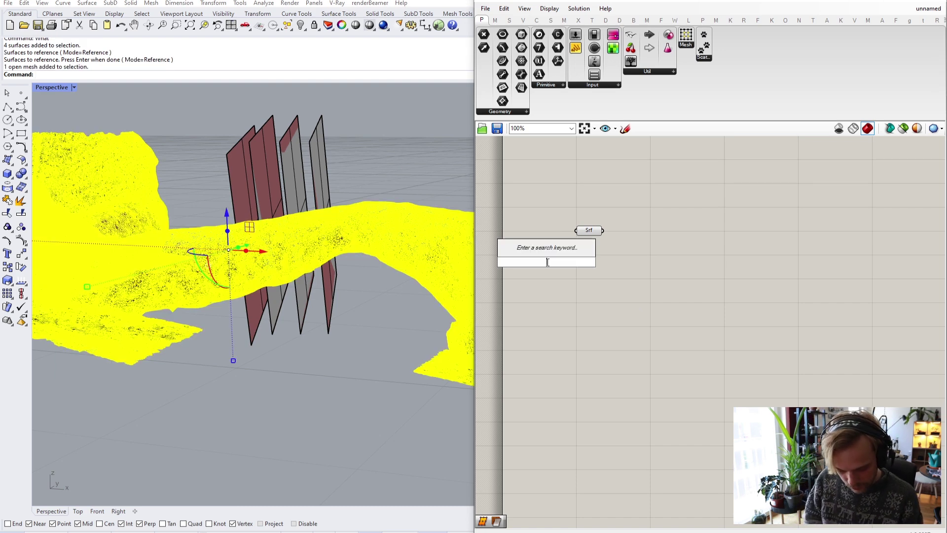
type("mesh")
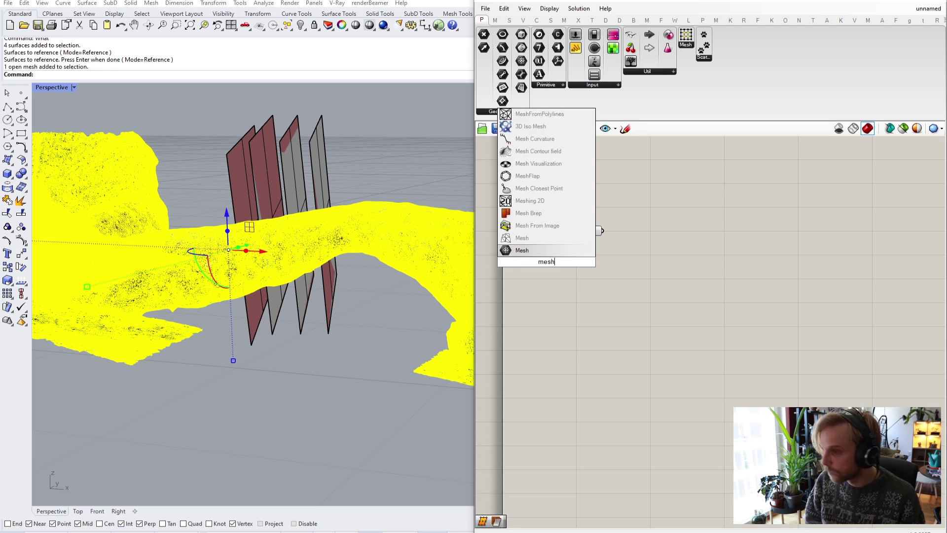
key("Return")
right_click(548, 264)
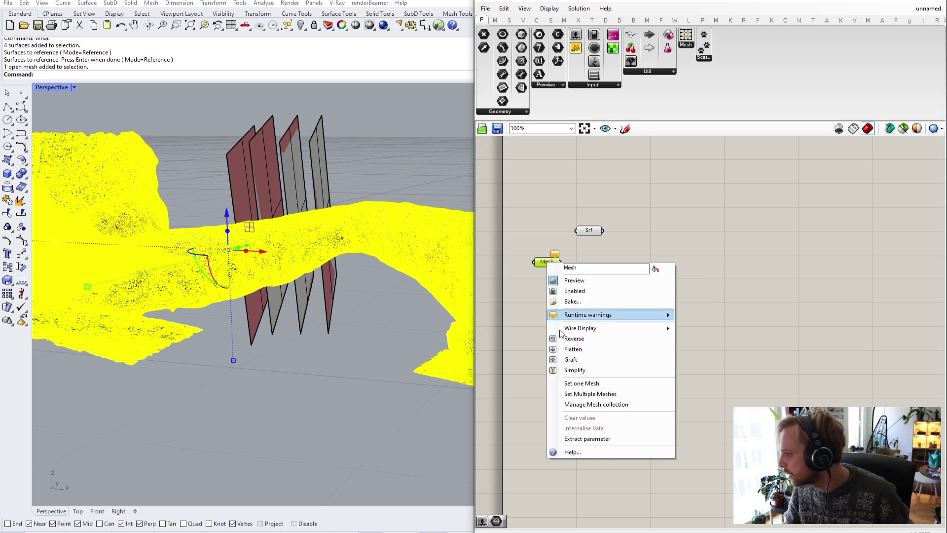
left_click(582, 381)
left_click_drag(549, 265, 591, 265)
Hide the original arm mesh and the four cutting surfaces in Rhino.
left_click(399, 262)
left_click_drag(397, 331, 223, 169)
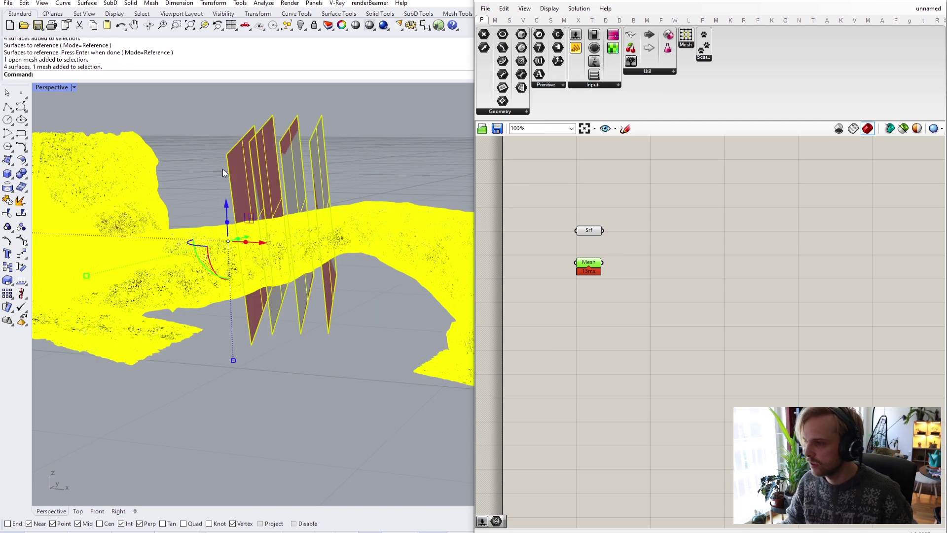
type("hide")
key("Return")
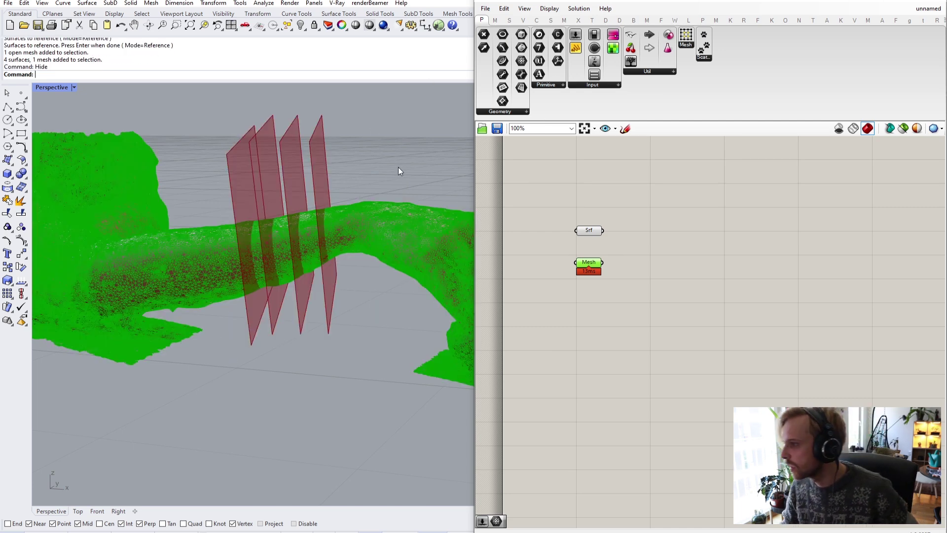
left_click(613, 340)
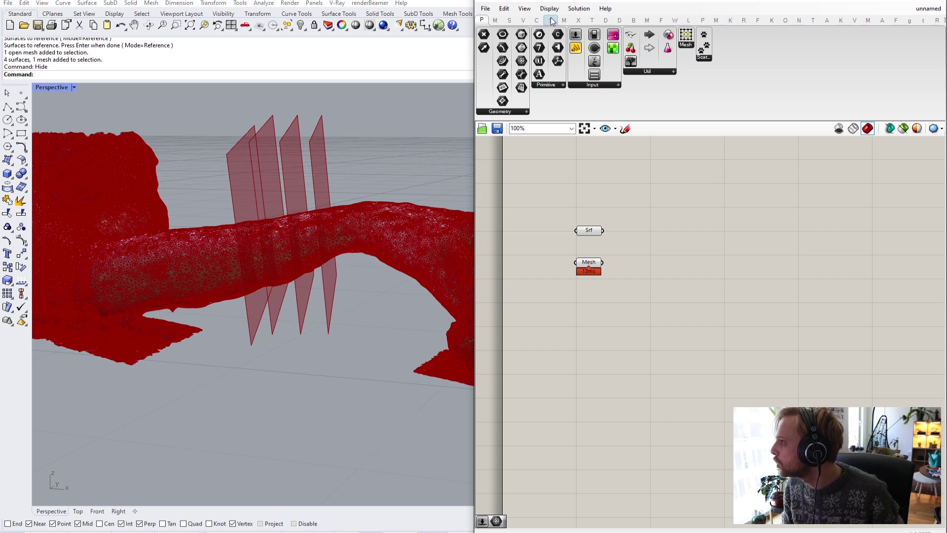
Add a Mesh | Plane intersection component and connect Mesh to its M input and Srf to its P input.
left_click(579, 20)
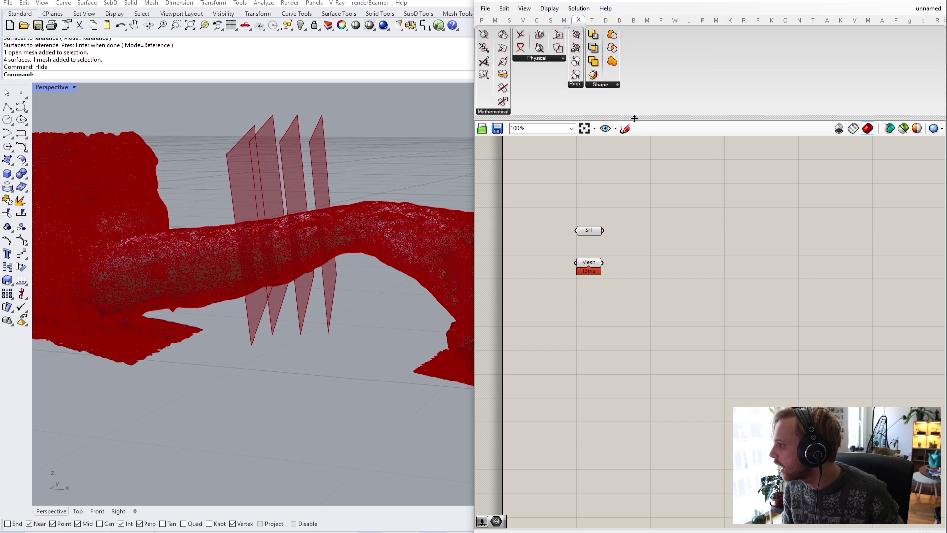
left_click(570, 59)
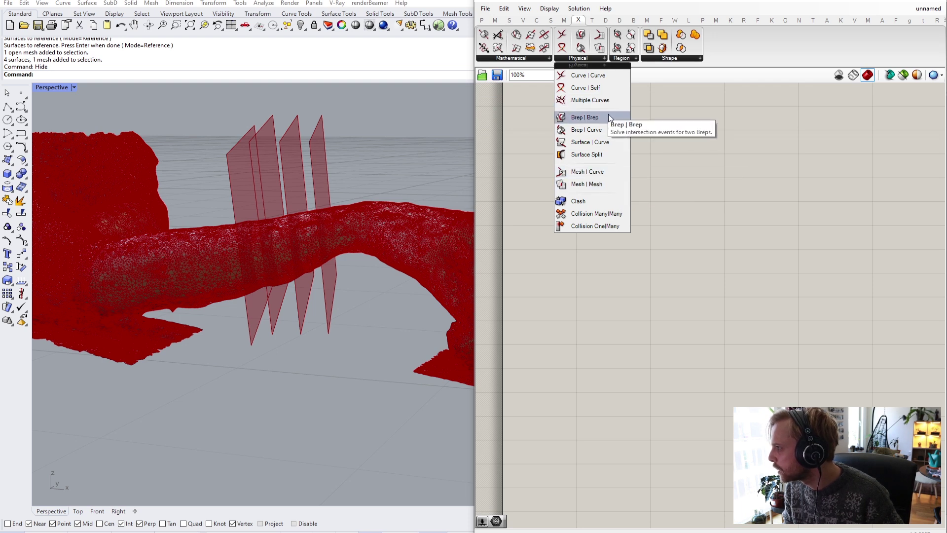
left_click(523, 58)
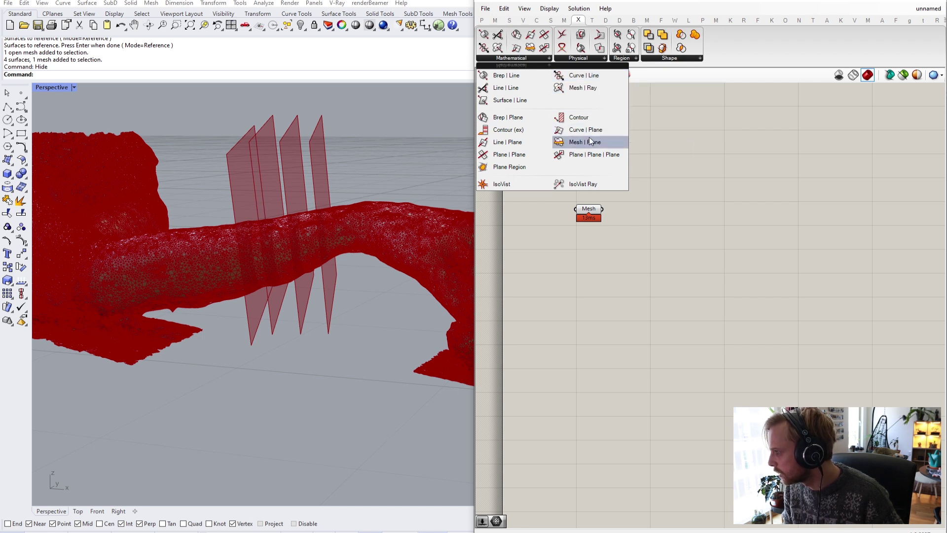
left_click_drag(592, 142, 676, 226)
scroll(608, 230, "up", 3)
left_click_drag(587, 221, 732, 233)
left_click(568, 161)
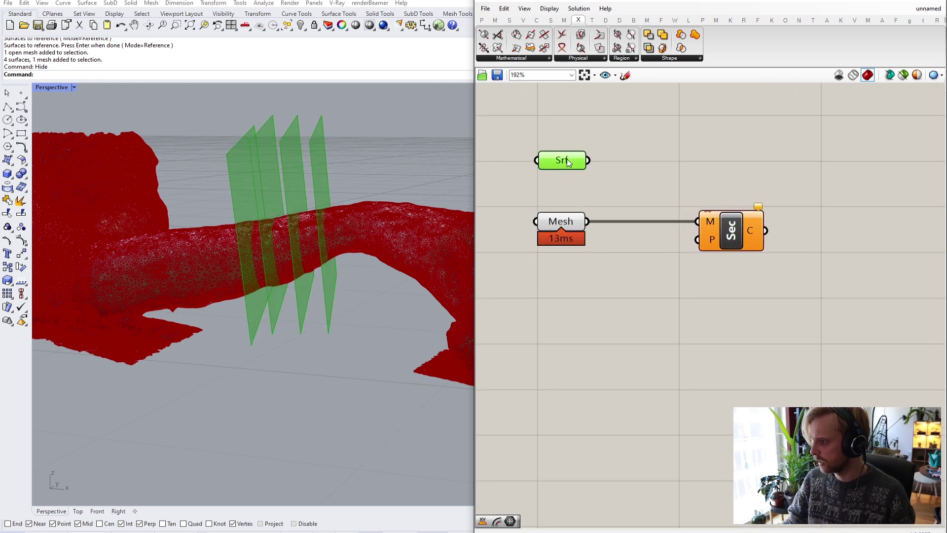
left_click_drag(601, 169, 697, 240)
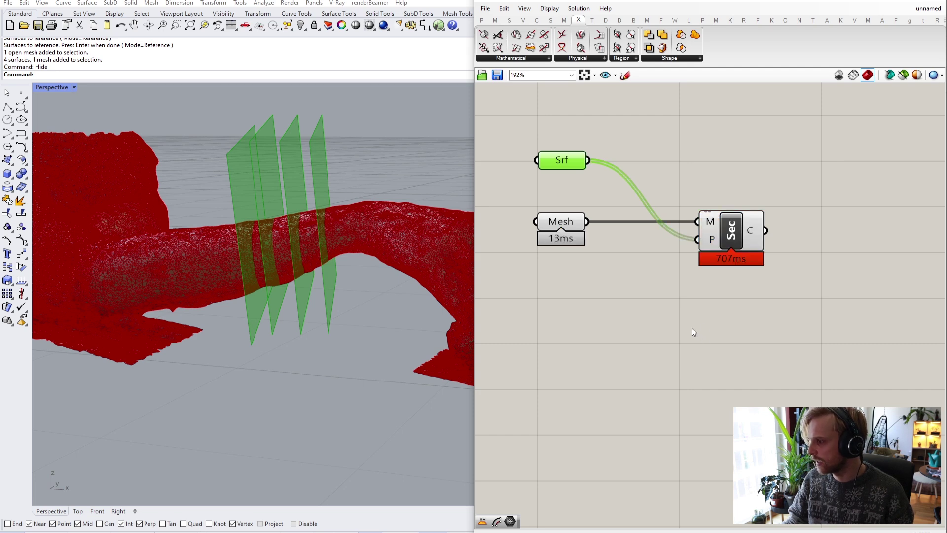
Turn off the preview of the Surface and Mesh parameters so only the section curves are displayed.
left_click(735, 236)
left_click(712, 311)
left_click_drag(641, 302, 513, 124)
middle_click(513, 125)
scroll(512, 123, "up", 1)
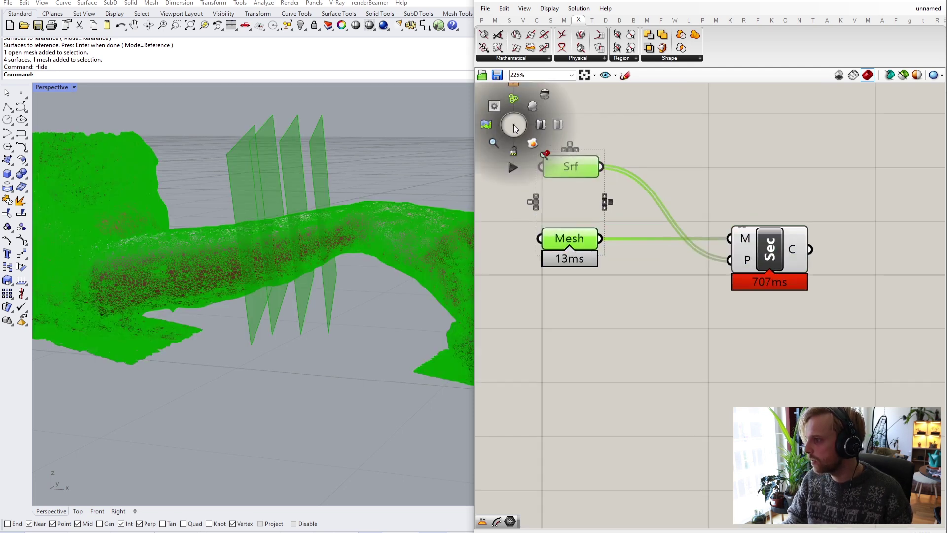
left_click(545, 94)
left_click(645, 241)
right_click_drag(326, 165, 257, 234)
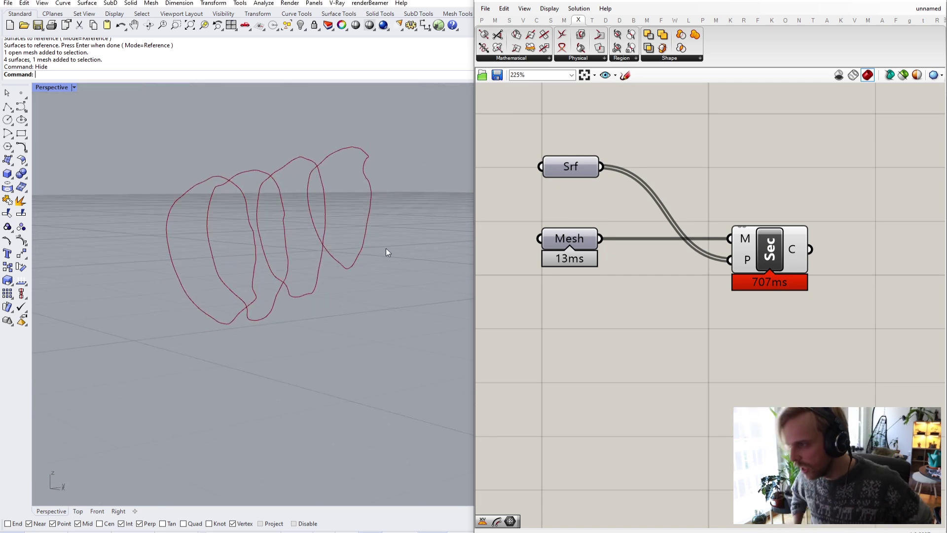
right_click_drag(387, 249, 214, 218)
Bake the section curves onto the Default layer and turn off the section component's preview.
right_click(777, 249)
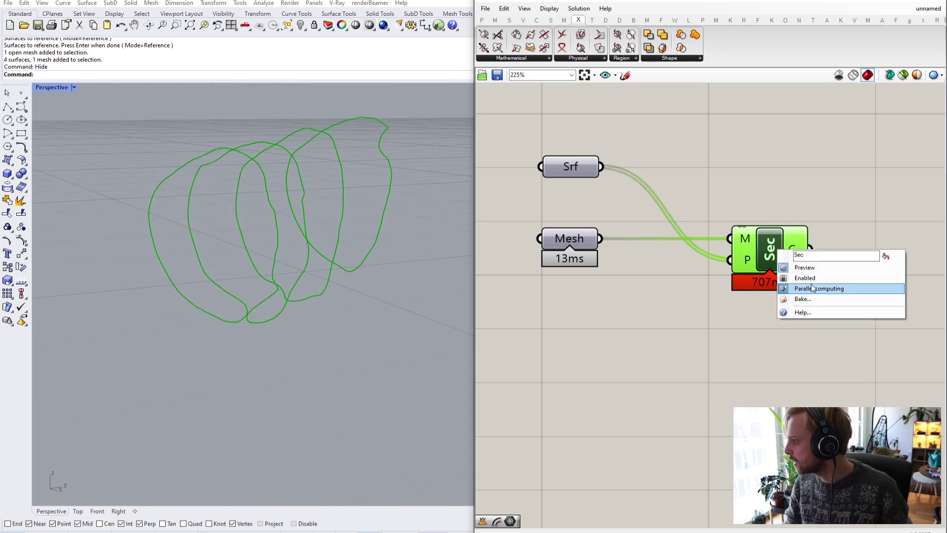
left_click(813, 300)
left_click(802, 229)
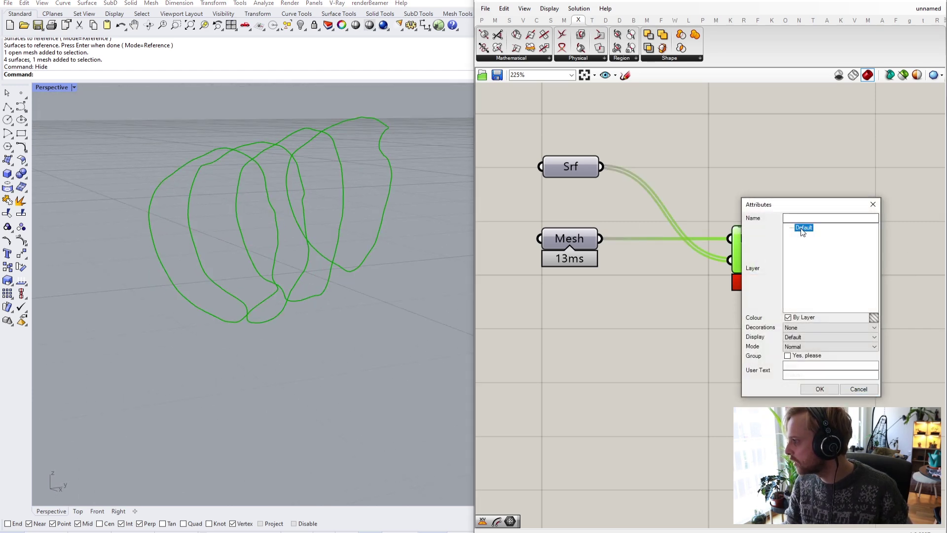
left_click(819, 389)
middle_click(727, 167)
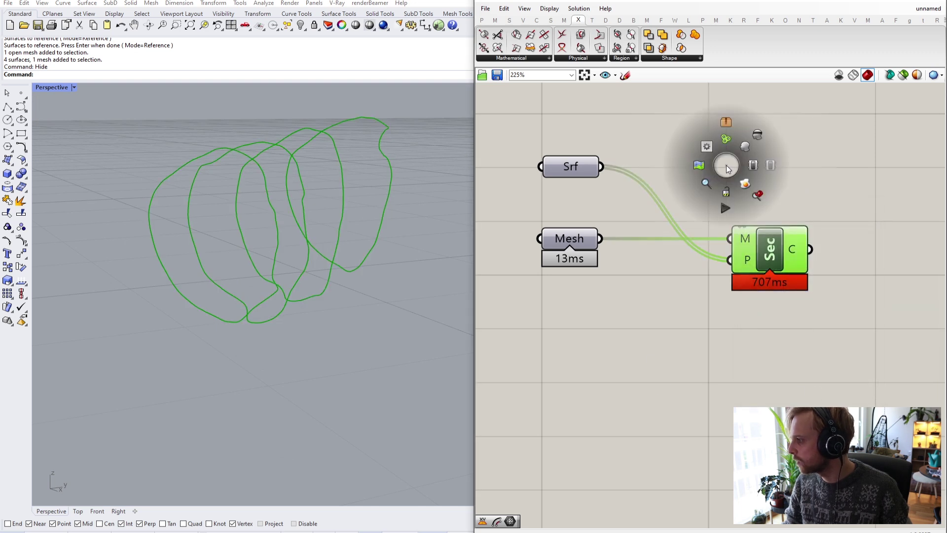
left_click(758, 137)
Delete all three components from the Grasshopper canvas and collapse its window.
left_click_drag(853, 332, 540, 109)
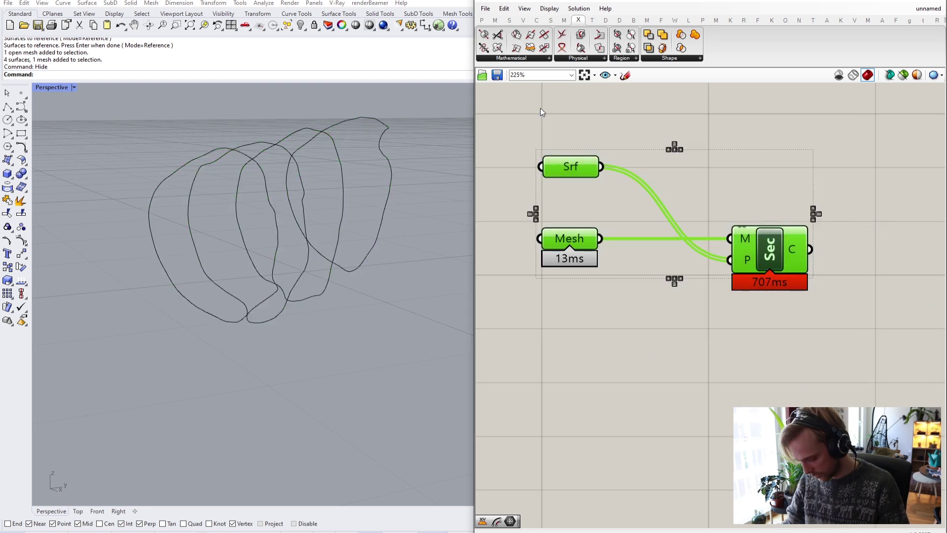
key("Delete")
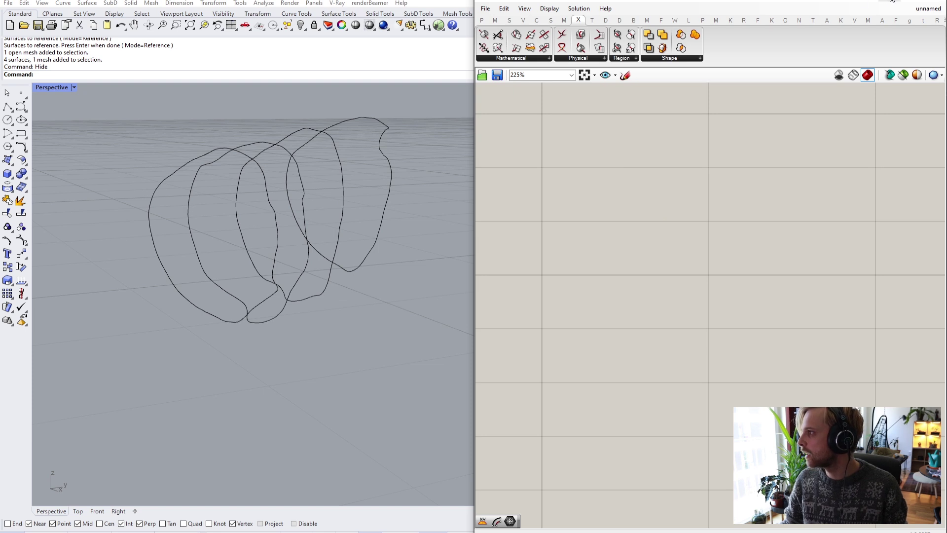
left_click(891, 1)
Show only the hidden arm mesh again with ShowSelected, leaving the cutting planes hidden.
right_click_drag(460, 235, 469, 169)
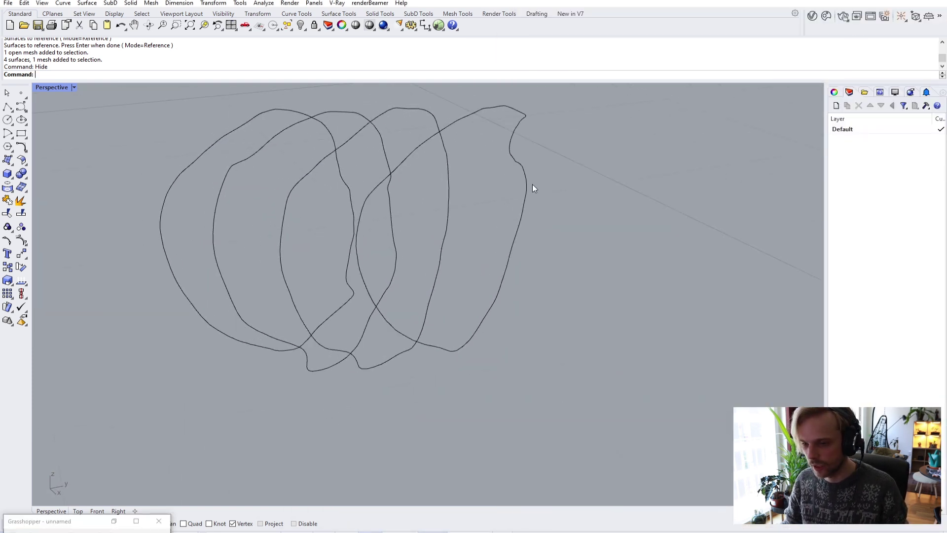
mouse_move(531, 185)
right_mouse_down()
mouse_move(573, 158)
mouse_move(518, 193)
right_mouse_up()
right_click_drag(249, 235, 254, 240)
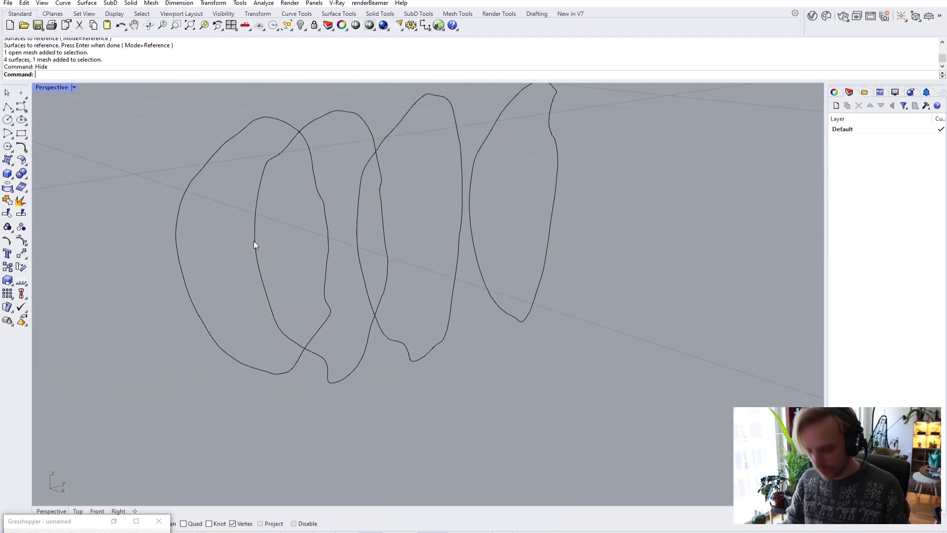
type("Selected")
key("Return")
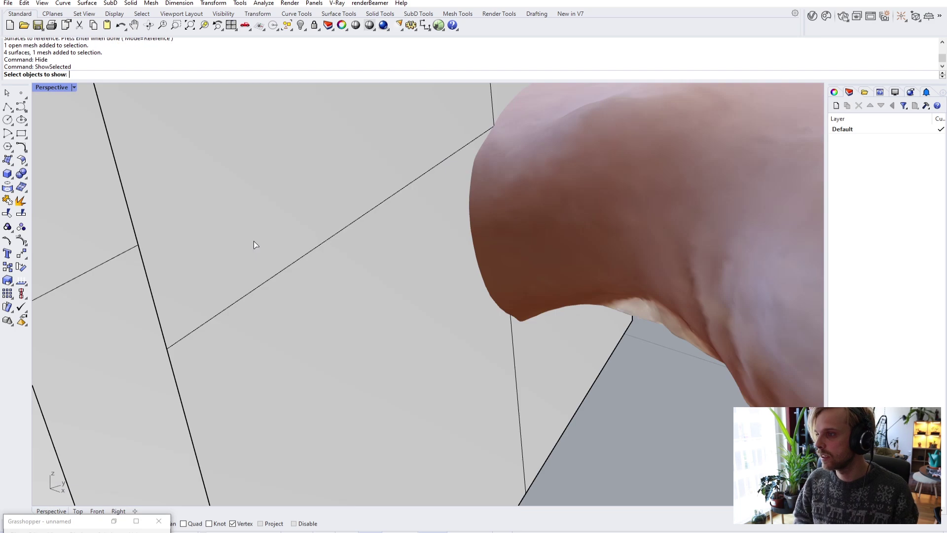
left_click(621, 232)
key("Return")
Lock the arm mesh while the section curves stay selectable on top of it.
right_click_drag(621, 235, 360, 252)
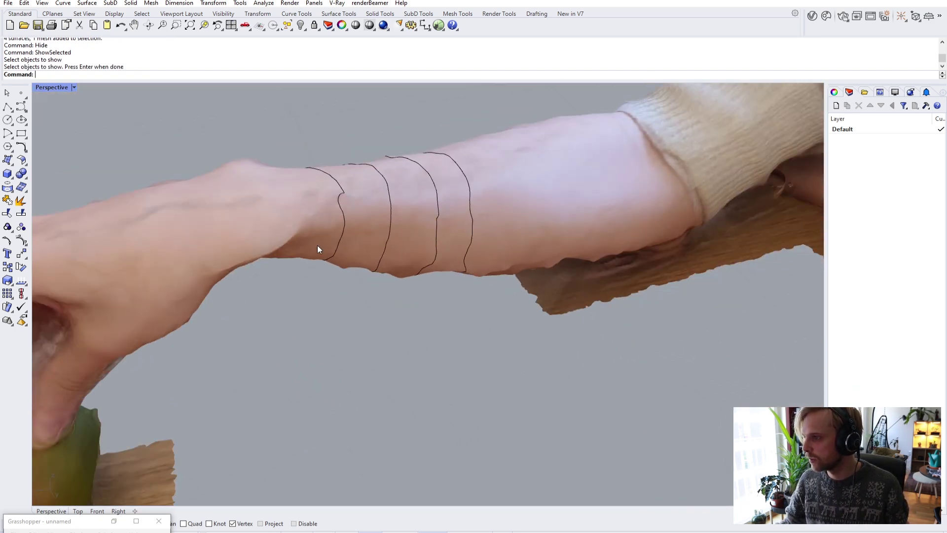
left_click(238, 227)
type("Lock")
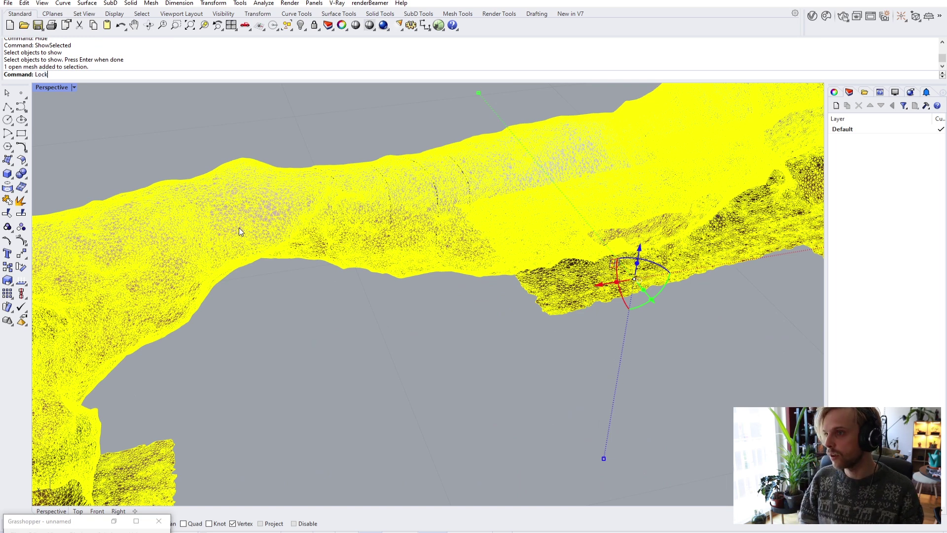
key("Return")
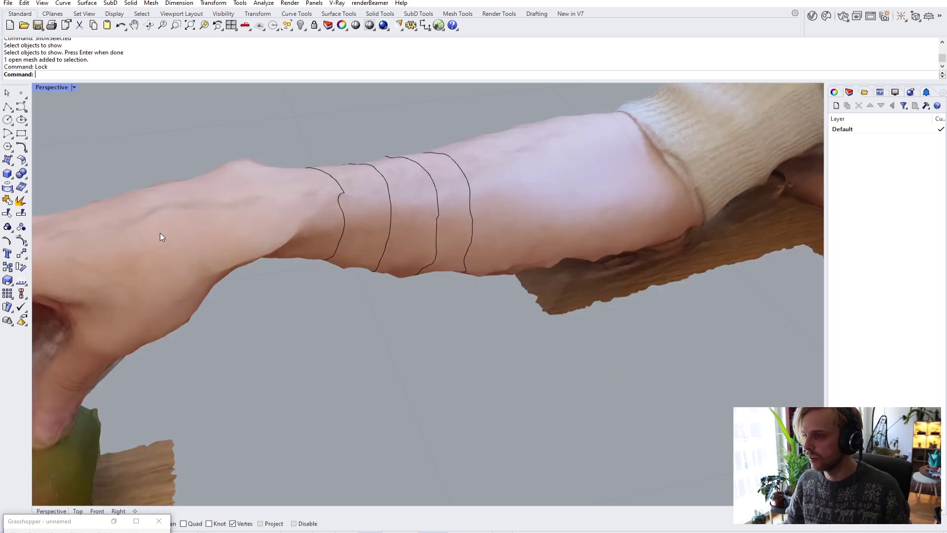
Move the collapsed Grasshopper window out of the way and switch object snapping from Vertex to End.
right_click_drag(345, 338, 359, 194)
scroll(366, 236, "up", 3)
scroll(350, 183, "up", 5)
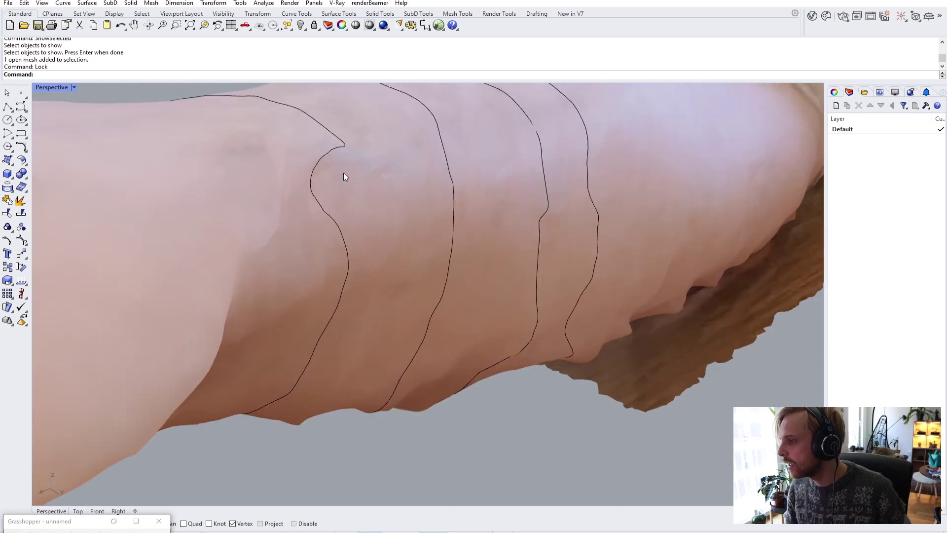
left_click(21, 107)
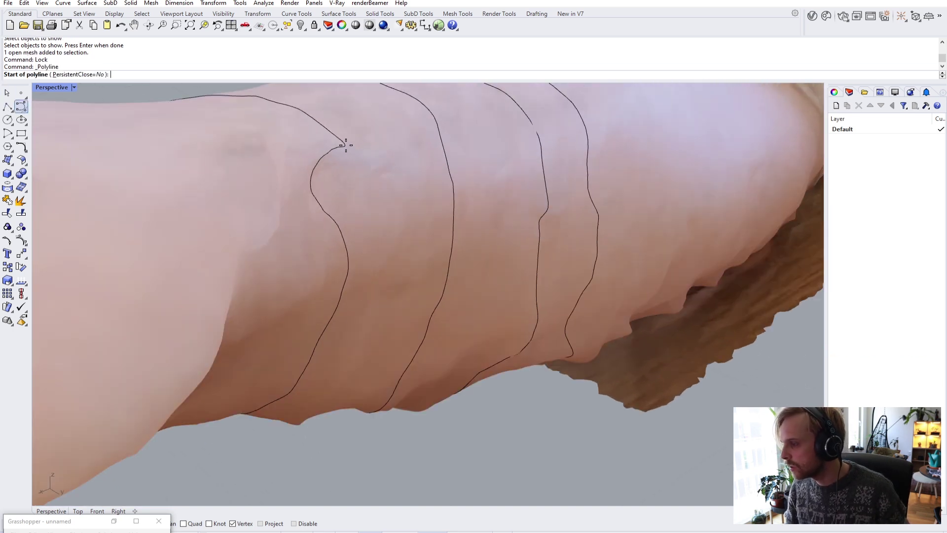
key("Escape")
left_click(20, 92)
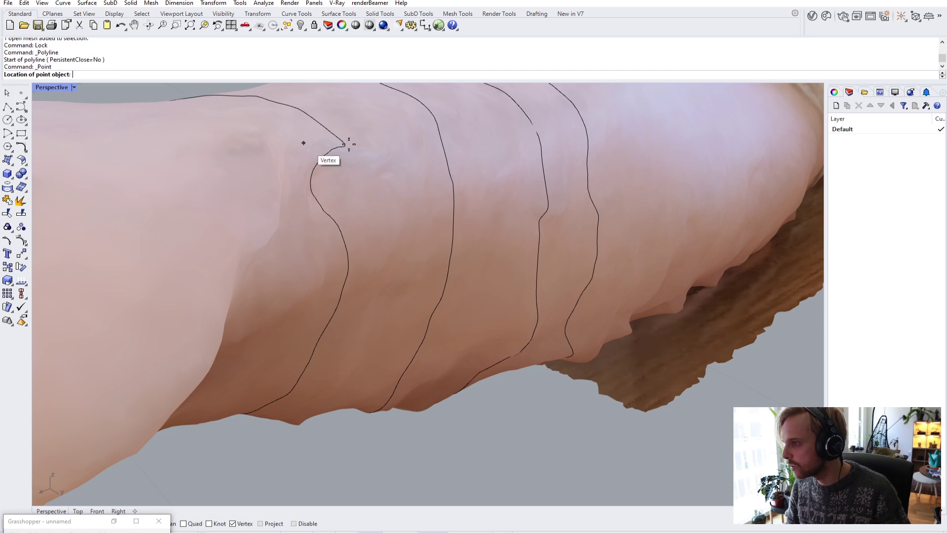
scroll(343, 147, "up", 2)
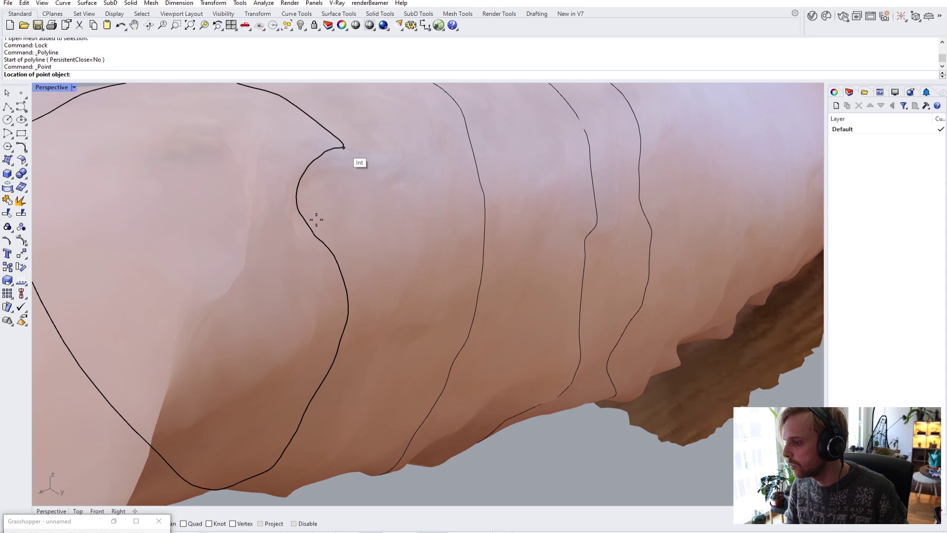
scroll(316, 220, "down", 4)
left_click_drag(51, 521, 845, 1)
right_click_drag(283, 387, 291, 387)
left_click(8, 524)
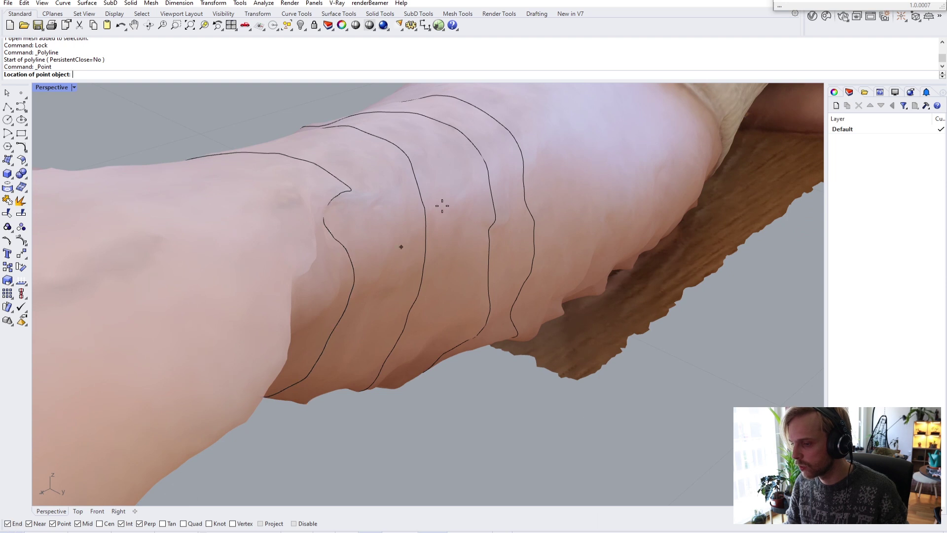
Mark both ends of the dent in the section curve nearest the hand with point objects.
scroll(348, 191, "up", 3)
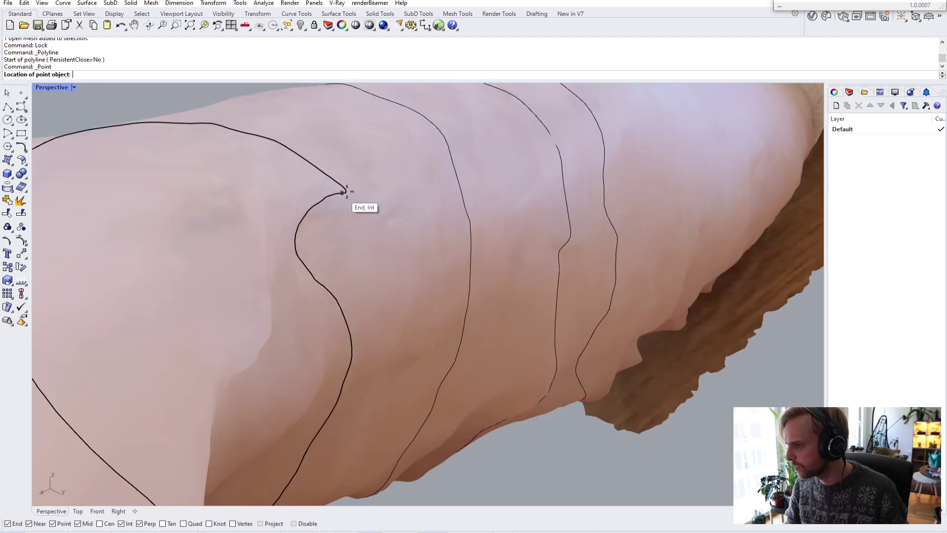
left_click(347, 193)
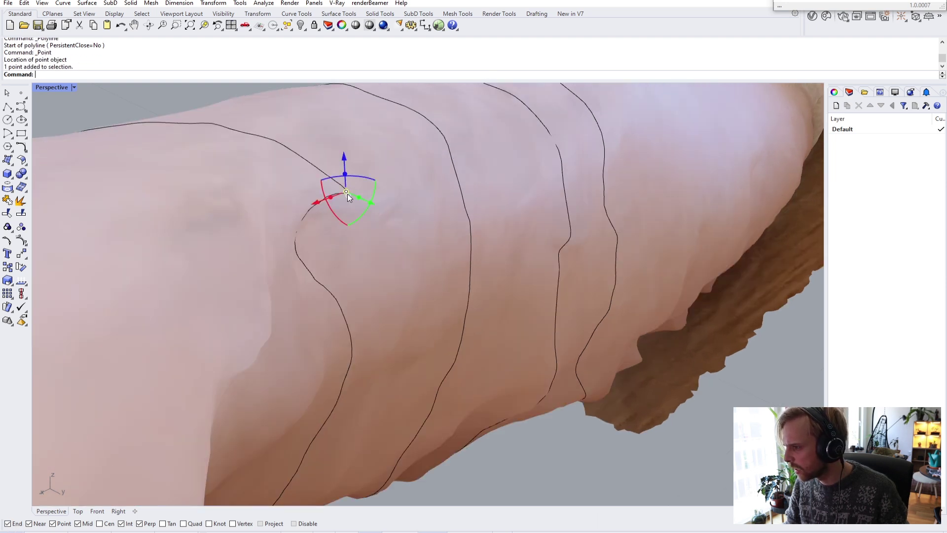
right_click(339, 330)
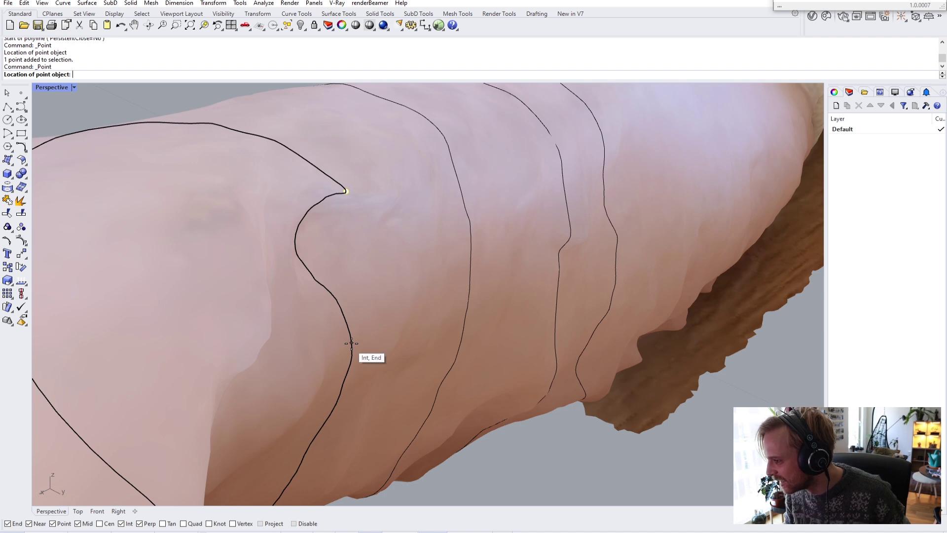
left_click(351, 343)
Delete the two marker points, and unlock and hide the arm mesh.
right_click_drag(415, 227, 443, 214)
left_click(389, 94)
left_click_drag(387, 201, 412, 271)
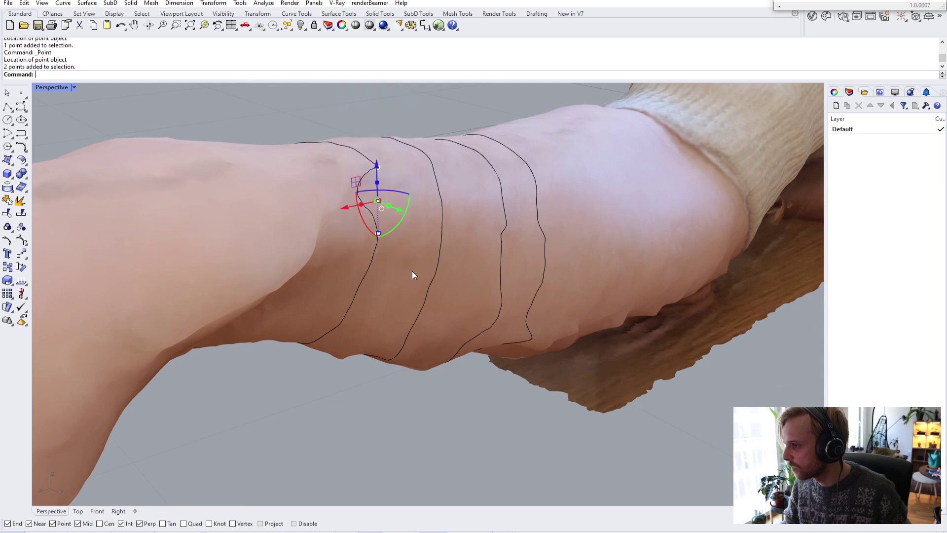
key("Delete")
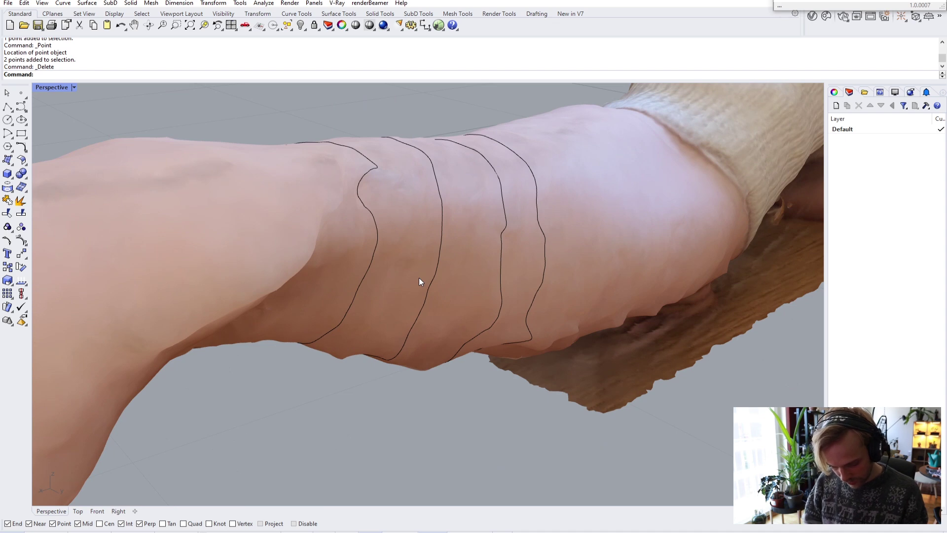
key("Return")
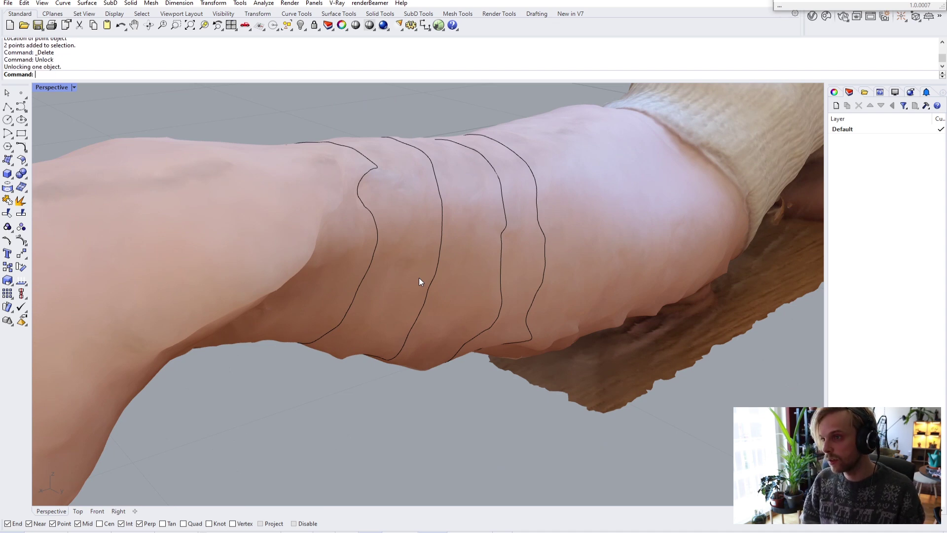
key("ctrl+h")
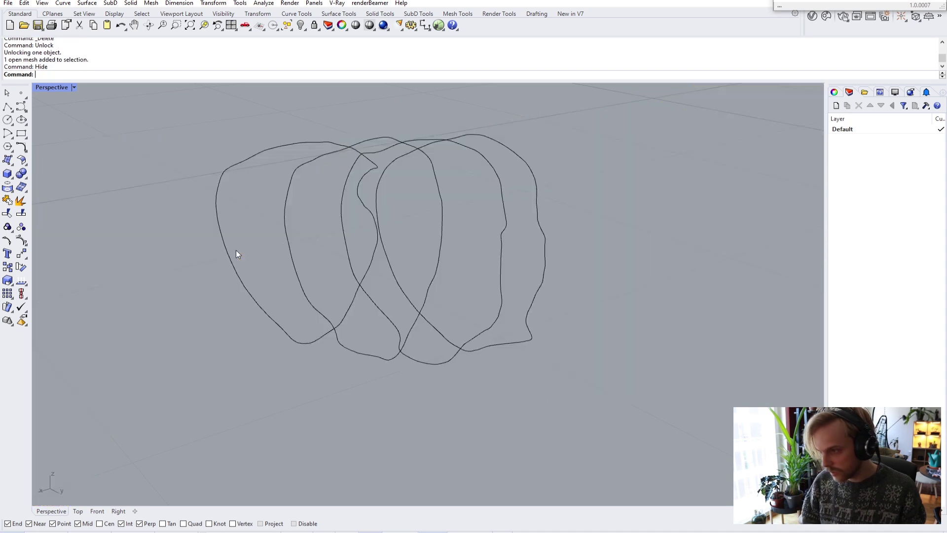
Lock the four section curves and add a new layer with red as its colour.
left_click_drag(665, 265, 163, 181)
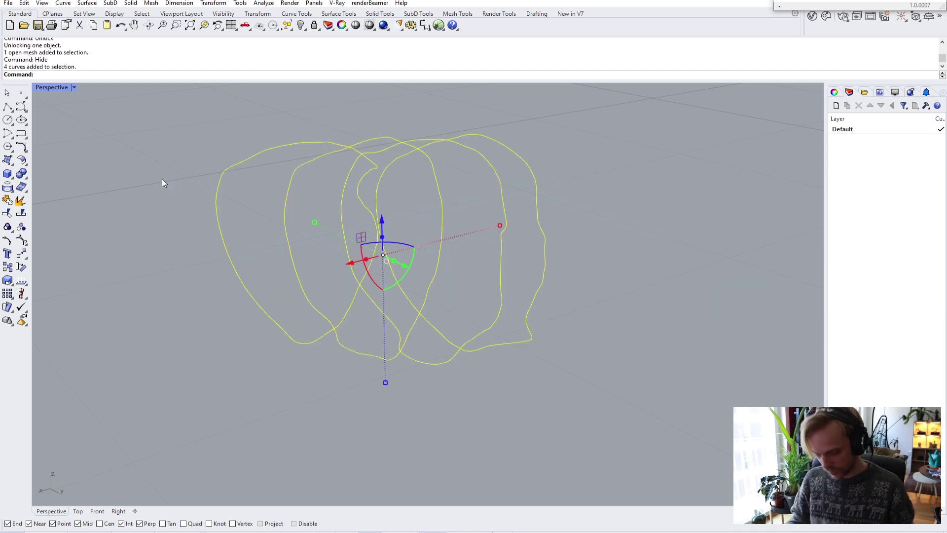
key("Return")
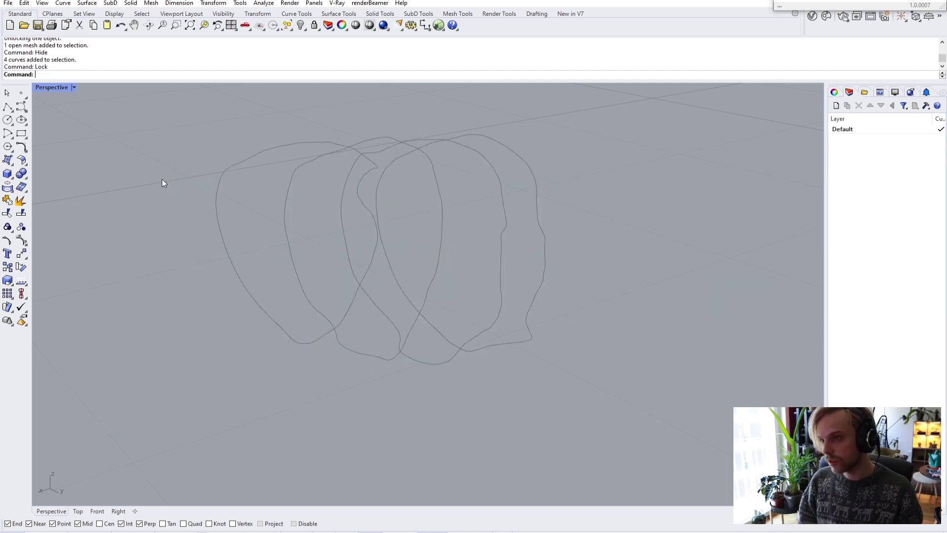
left_click(26, 111)
left_click(44, 113)
left_click(836, 107)
left_click_drag(858, 510, 887, 510)
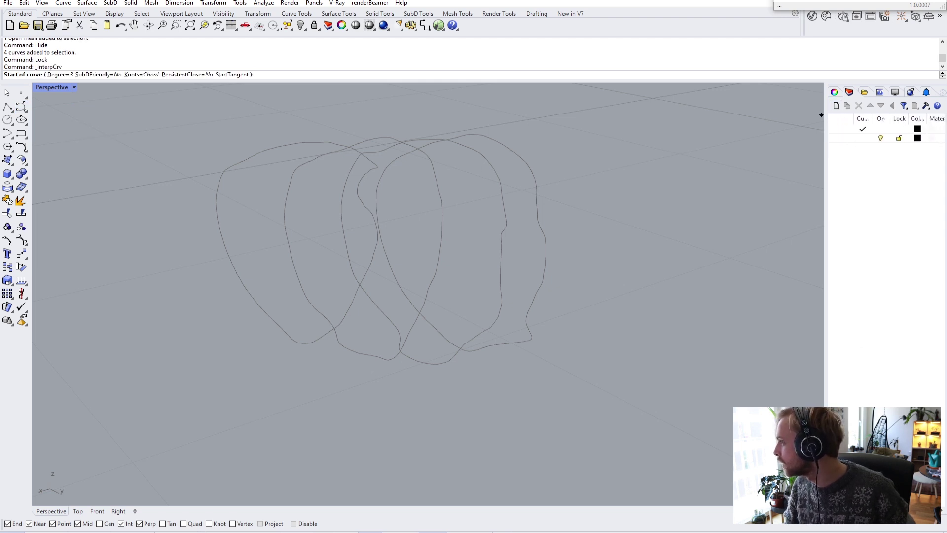
left_click(907, 140)
left_click(390, 222)
left_click(358, 250)
Trace the upper side of the section curve nearest the hand with an interpolated curve on the red layer, ending at the dent's tip.
right_click_drag(254, 226, 260, 231)
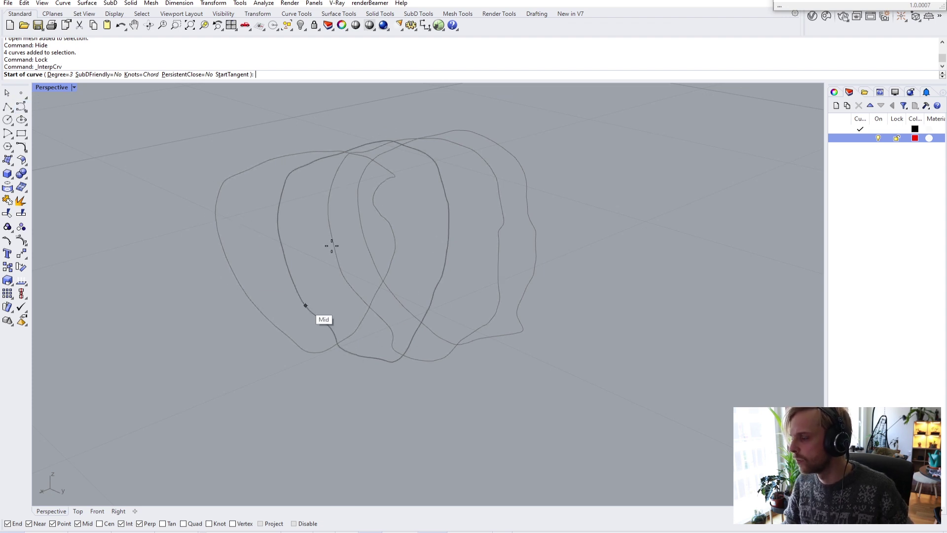
left_click(230, 264)
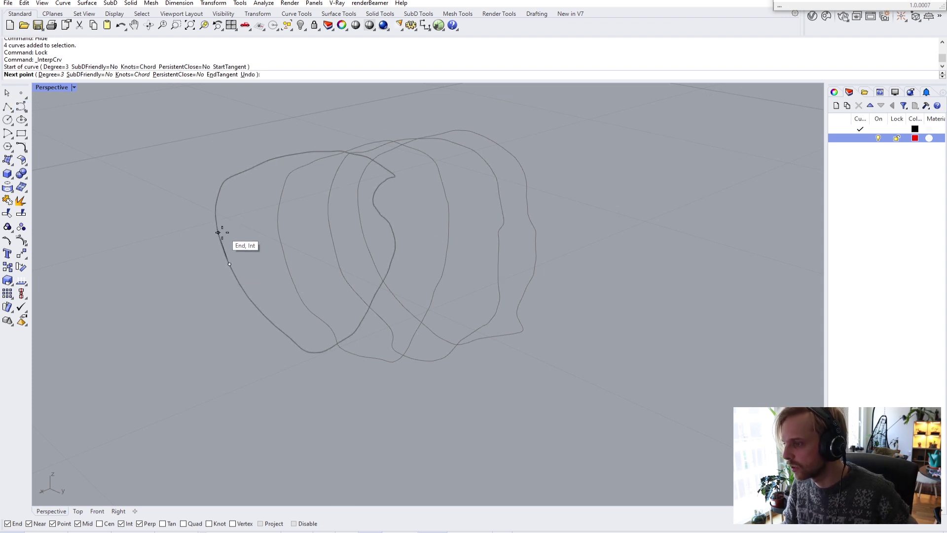
left_click(218, 233)
left_click(860, 138)
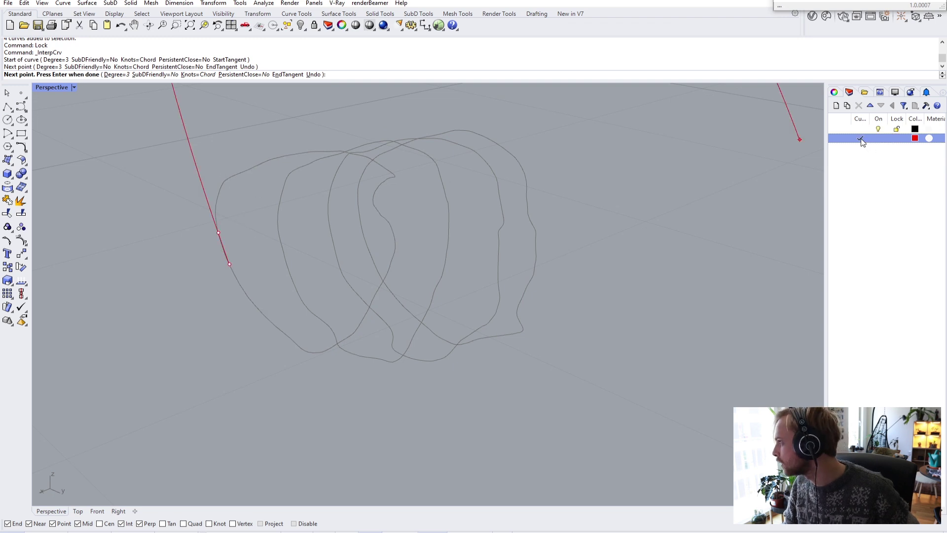
left_click(216, 205)
left_click(223, 182)
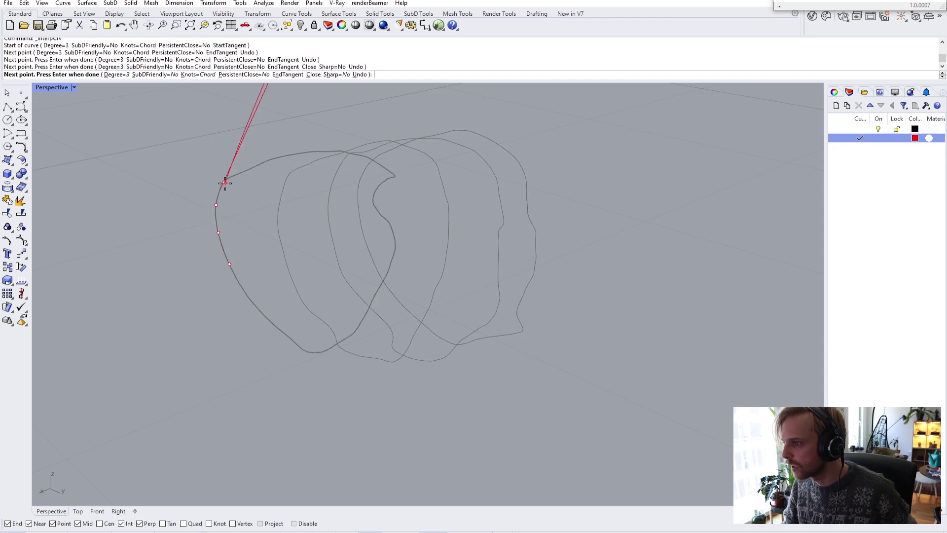
left_click(244, 172)
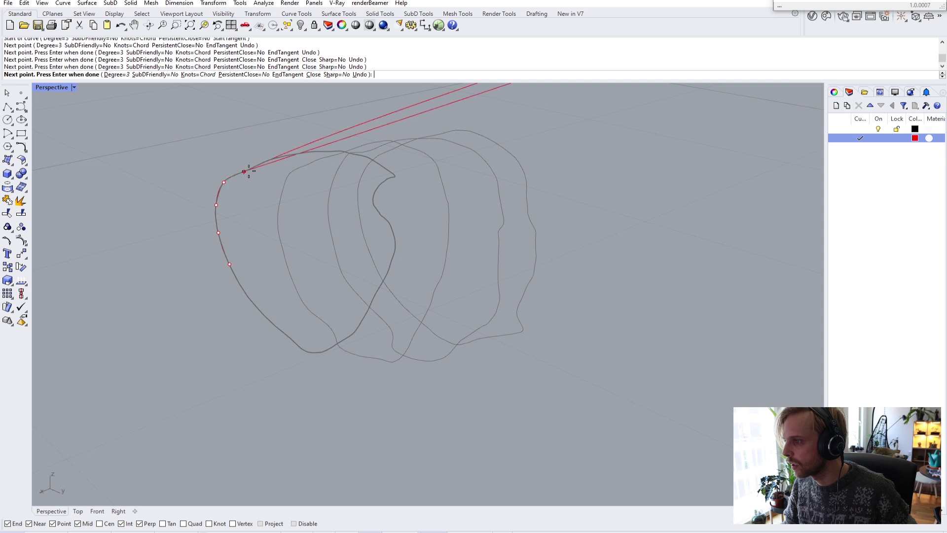
left_click(275, 158)
left_click(335, 152)
scroll(356, 156, "up", 5)
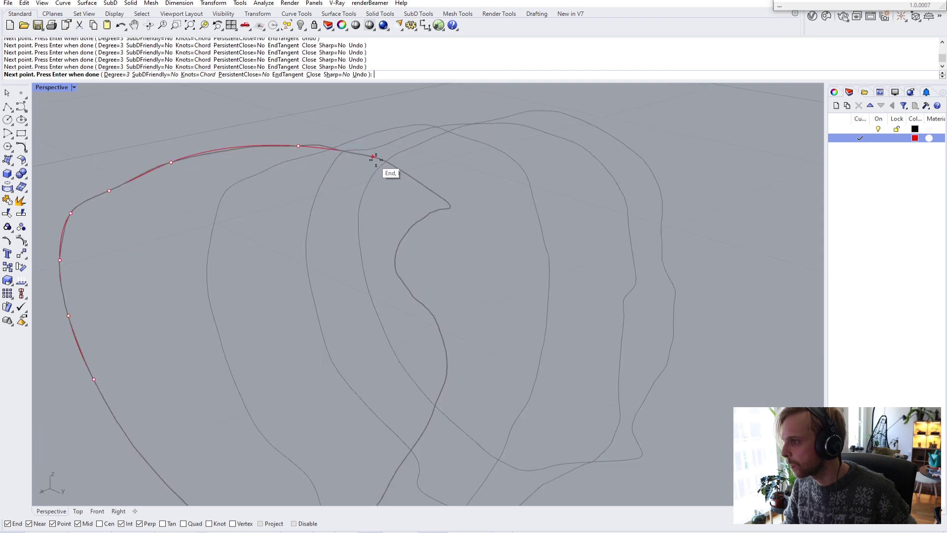
left_click(381, 159)
left_click(424, 186)
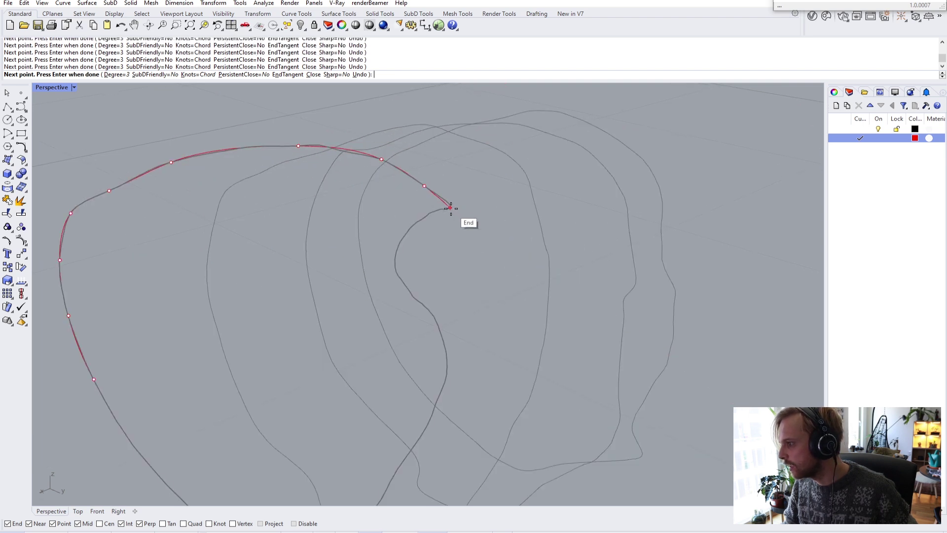
left_click(450, 205)
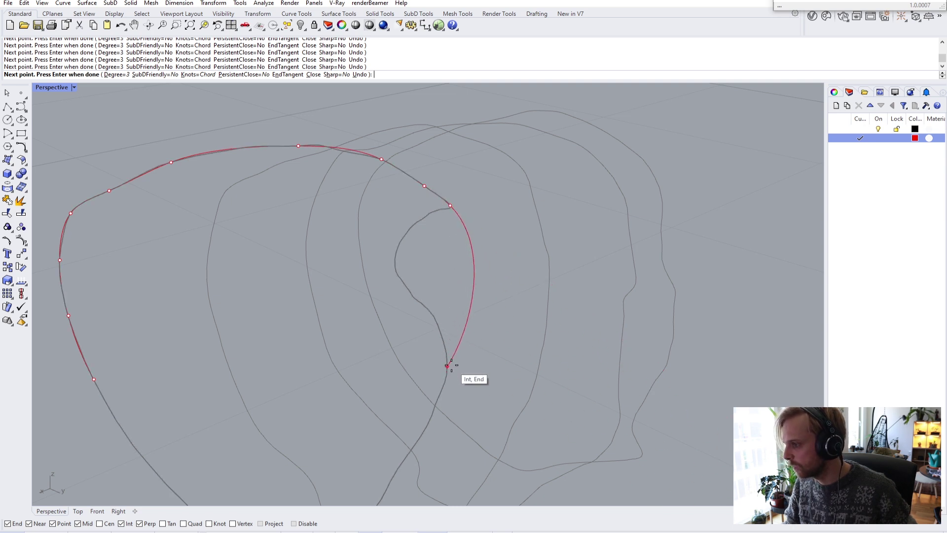
Continue the interpolated curve across the dent and along the lower side of the section, closing it at its start point.
left_click(447, 352)
left_click(446, 380)
scroll(439, 402, "down", 3)
right_click_drag(435, 415, 455, 331)
left_click(486, 233)
left_click(460, 282)
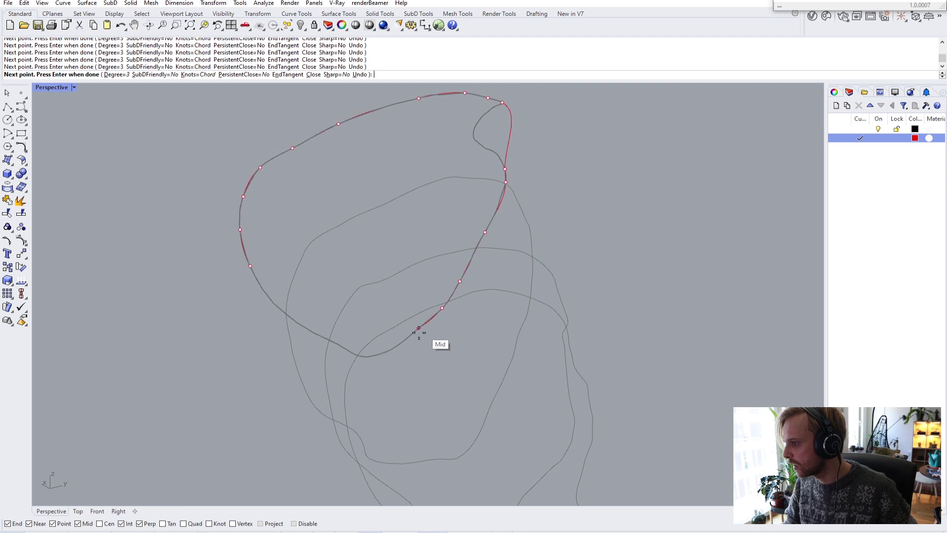
left_click(373, 355)
left_click(345, 349)
left_click(320, 336)
left_click(293, 320)
left_click(270, 298)
scroll(249, 266, "up", 5)
left_click(255, 267)
Trace the other three section curves with smooth closed interpolated curves that bypass their dents and bulges.
scroll(256, 271, "down", 5)
right_click_drag(298, 290, 480, 274)
key("Return")
key("Escape")
scroll(386, 343, "up", 8)
right_click_drag(436, 252, 549, 285)
scroll(533, 260, "down", 6)
right_click_drag(501, 255, 507, 210)
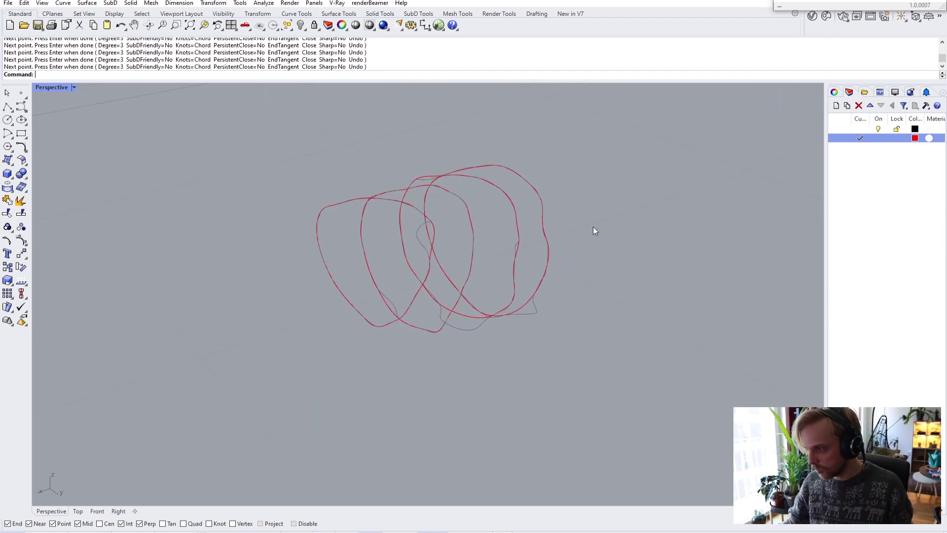
Unlock the four original black section curves and delete them, keeping only the red traced curves.
type("Unlock")
key("Return")
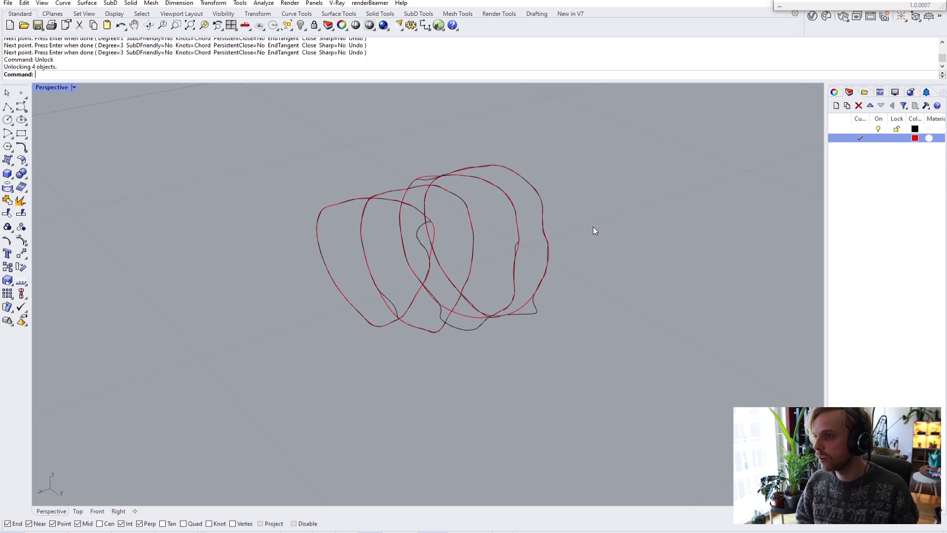
left_click(534, 312)
key("Delete")
scroll(508, 250, "up", 5)
left_click(520, 249)
key("Delete")
left_click(356, 423)
key("Delete")
left_click(291, 219)
key("Delete")
Select the four red section curves and preview a rebuild with 10 points at degree 3.
scroll(291, 216, "down", 5)
right_click_drag(510, 260, 626, 298)
left_click_drag(630, 298, 224, 208)
mouse_move(276, 207)
right_mouse_down()
mouse_move(248, 206)
mouse_move(283, 209)
right_mouse_up()
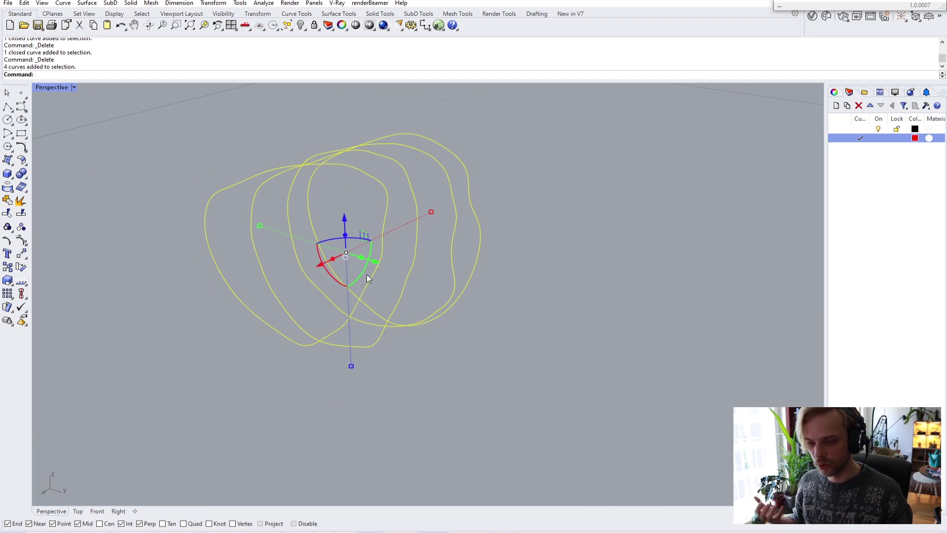
type("rebuild")
key("Return")
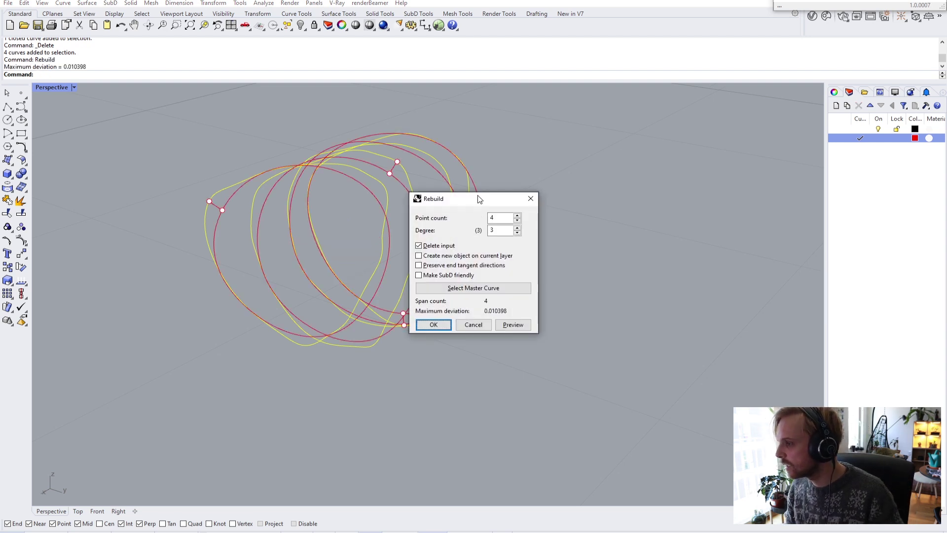
left_click_drag(488, 202, 571, 159)
double_click(577, 172)
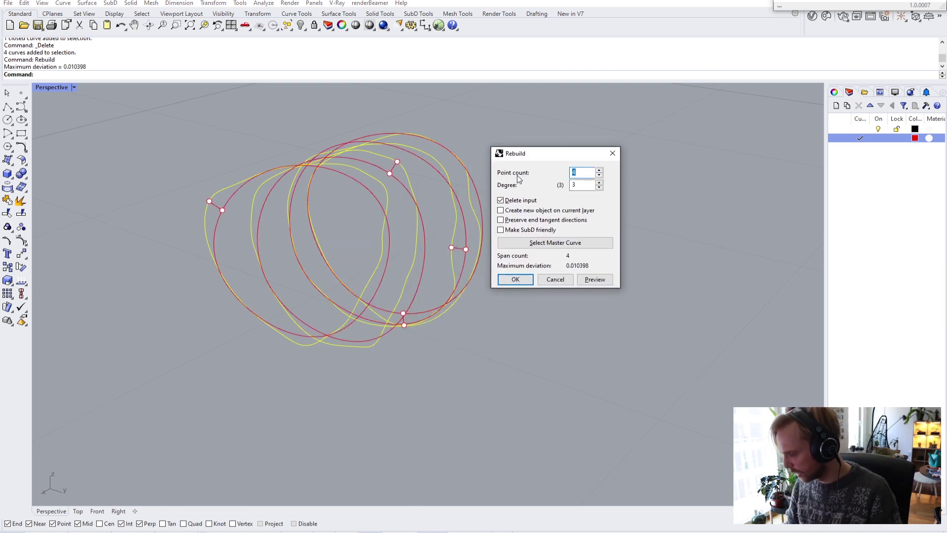
type("10")
double_click(583, 186)
right_click_drag(401, 171, 362, 202)
scroll(357, 209, "up", 3)
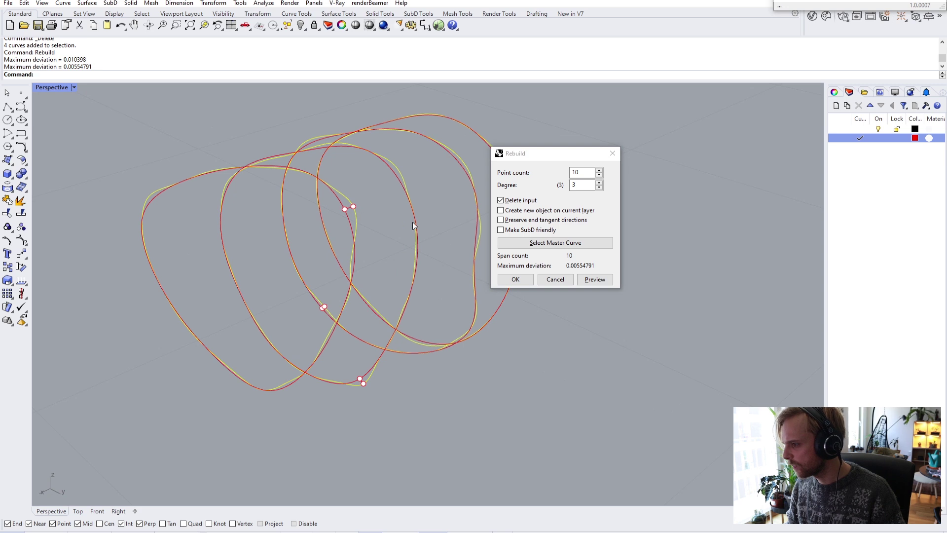
Set the rebuild point count to 16 at degree 3 and apply it to all four red curves, deleting the input.
right_click_drag(409, 229, 370, 200)
left_click_drag(586, 174, 549, 188)
type("16")
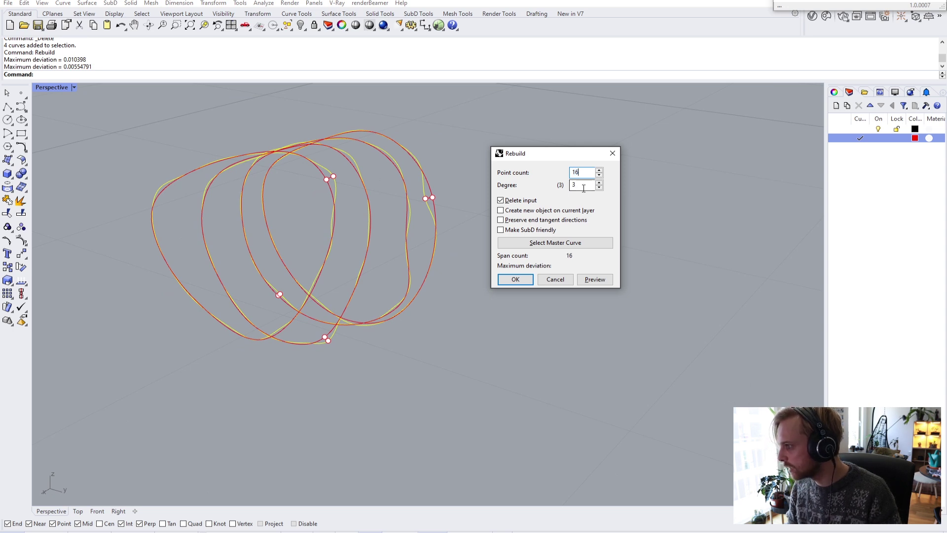
left_click(581, 183)
right_click_drag(382, 179, 366, 174)
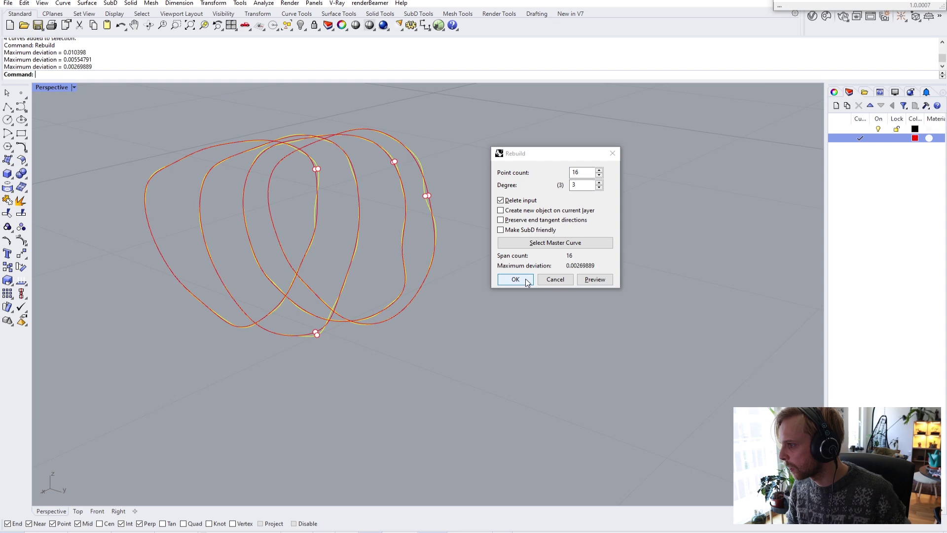
left_click(515, 279)
key("Escape")
Show all hidden objects, hide only the four cutting planes, and inspect how the red curves fit around the forearm mesh.
right_click_drag(520, 228, 402, 211)
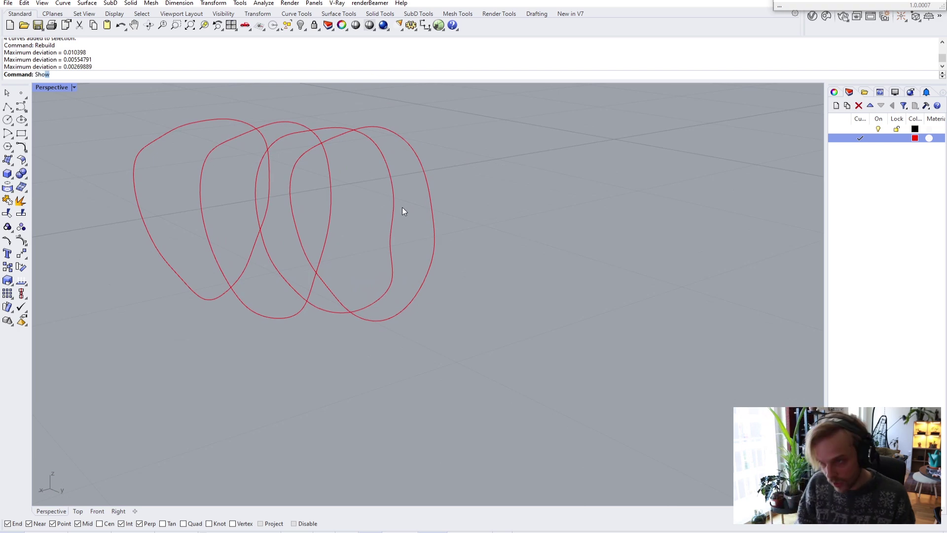
key("Return")
scroll(509, 215, "down", 3)
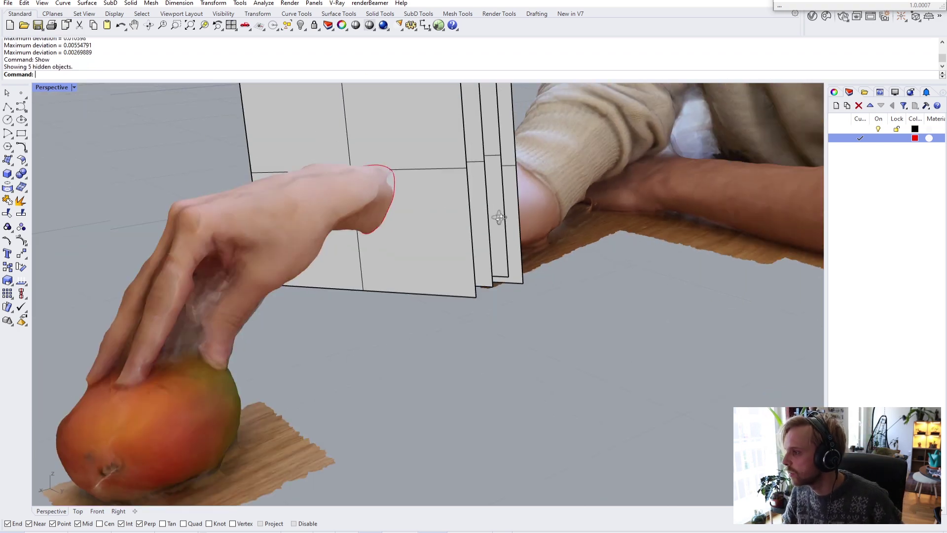
right_click_drag(508, 215, 418, 269)
left_click_drag(500, 395, 350, 309)
type("Hide")
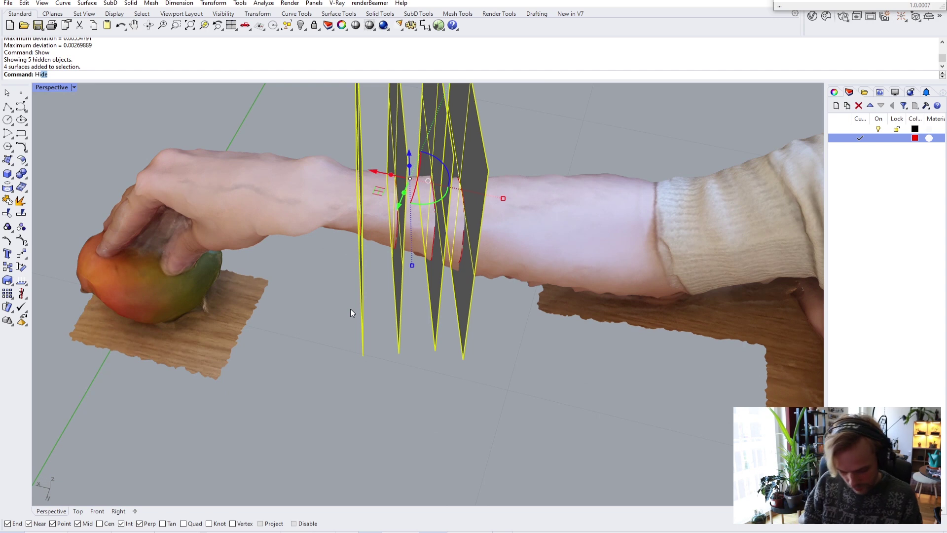
key("Return")
right_click_drag(365, 304, 457, 225)
scroll(417, 251, "up", 5)
right_click_drag(417, 252, 360, 280)
right_click_drag(298, 285, 379, 274)
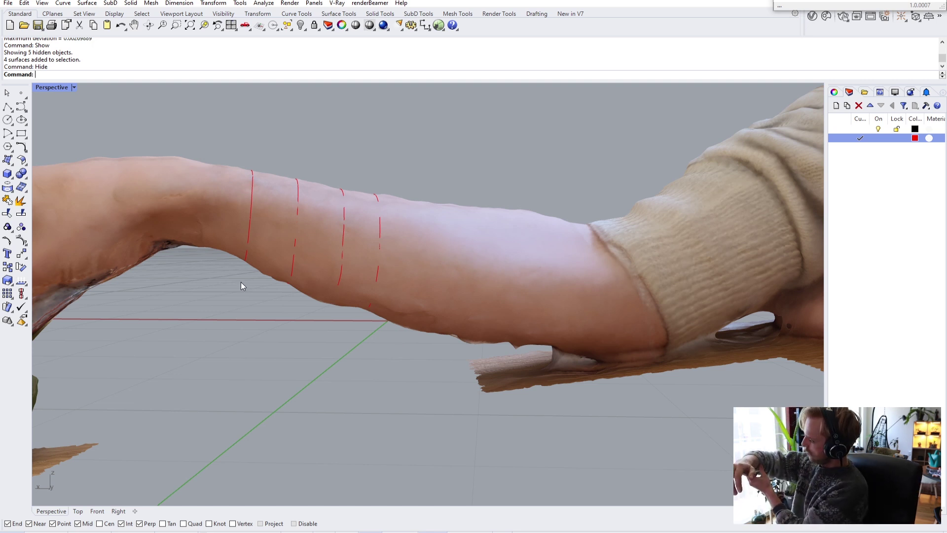
right_click_drag(240, 282, 286, 279)
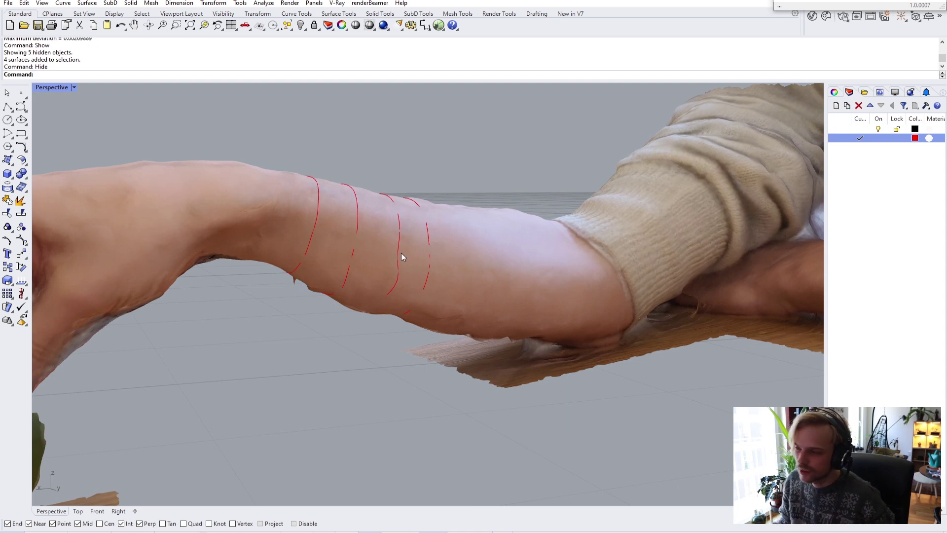
Hide the arm mesh, leaving only the four red section curves in view.
left_click(482, 253)
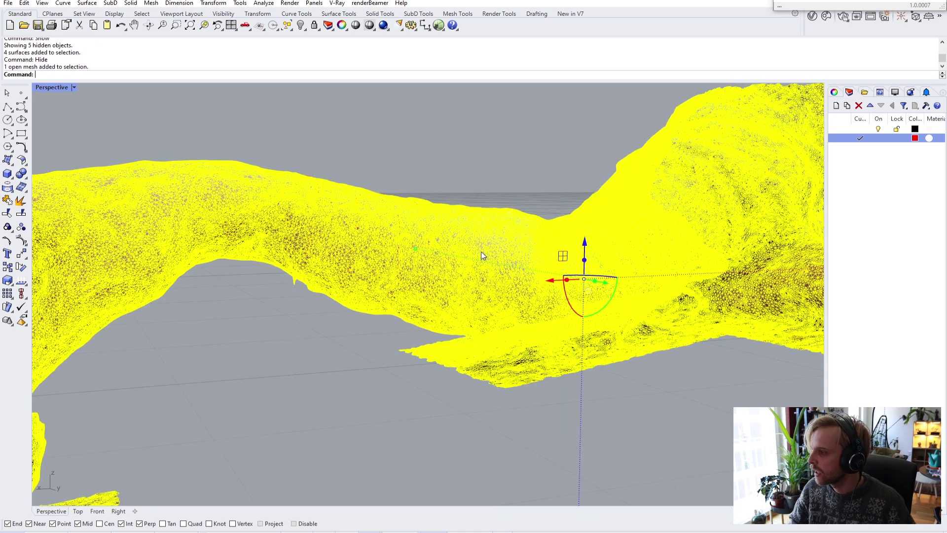
type("Hide")
key("Return")
right_click_drag(481, 253, 520, 271)
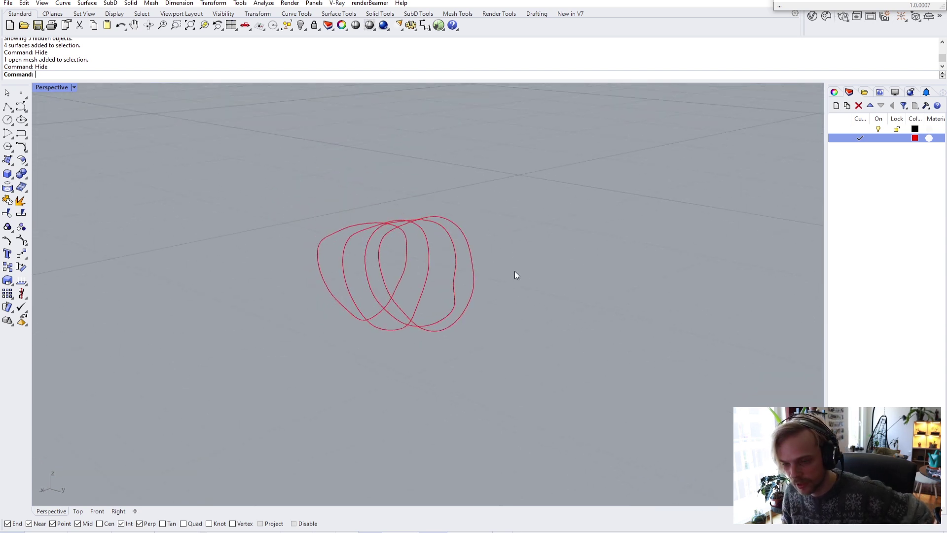
Loft the four closed red curves into a trial surface using the default seam points, and delete that surface.
right_click_drag(516, 275, 168, 181)
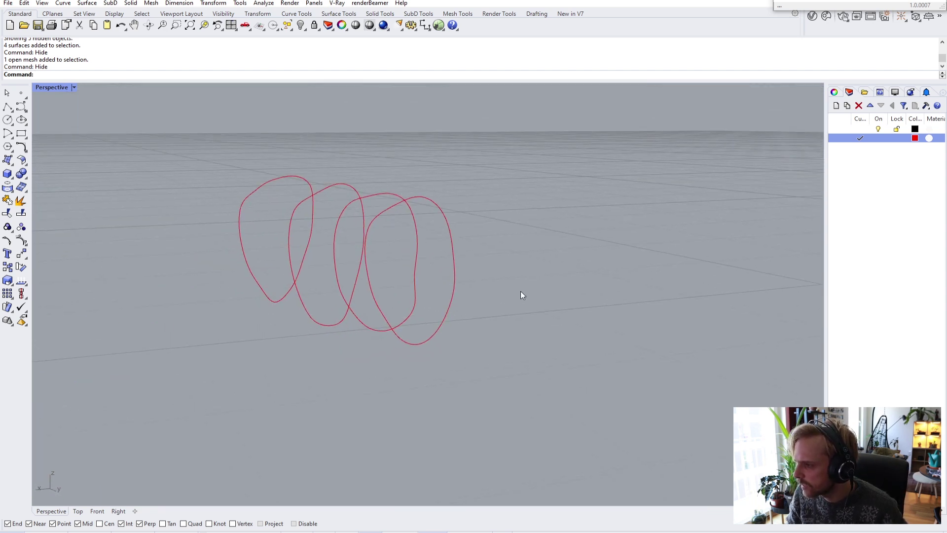
left_click_drag(522, 291, 181, 215)
type("loft")
key("Return")
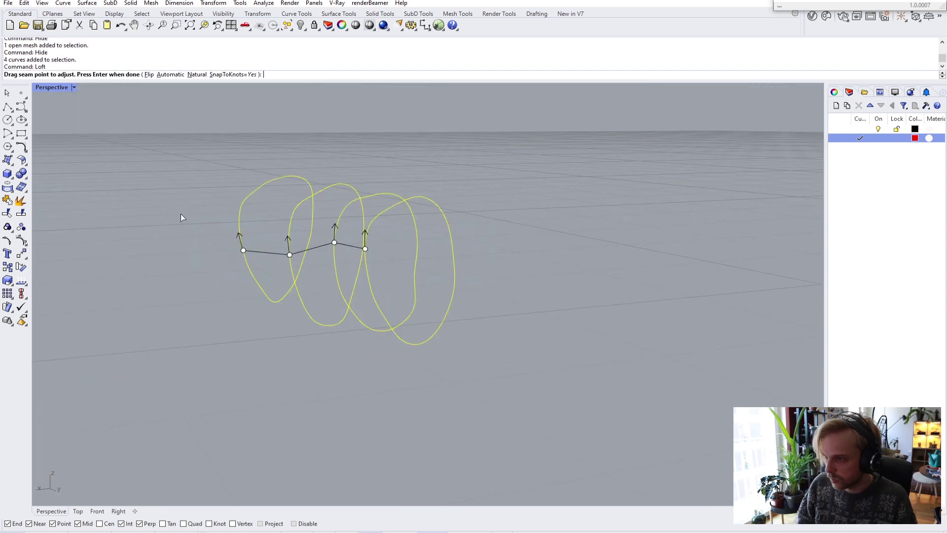
key("Return")
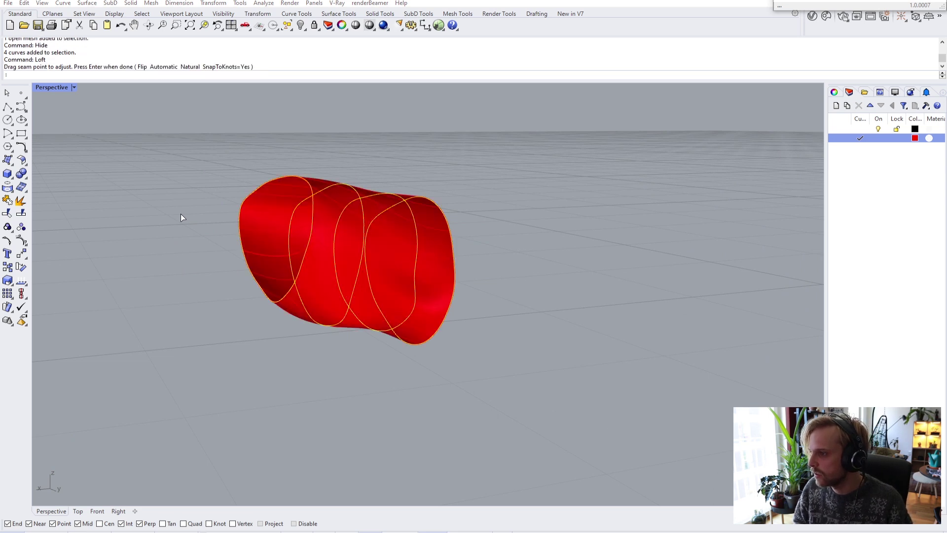
key("Return")
right_click_drag(214, 199, 272, 208)
right_click_drag(318, 233, 241, 362)
left_click(240, 230)
key("Delete")
right_click_drag(224, 231, 302, 237)
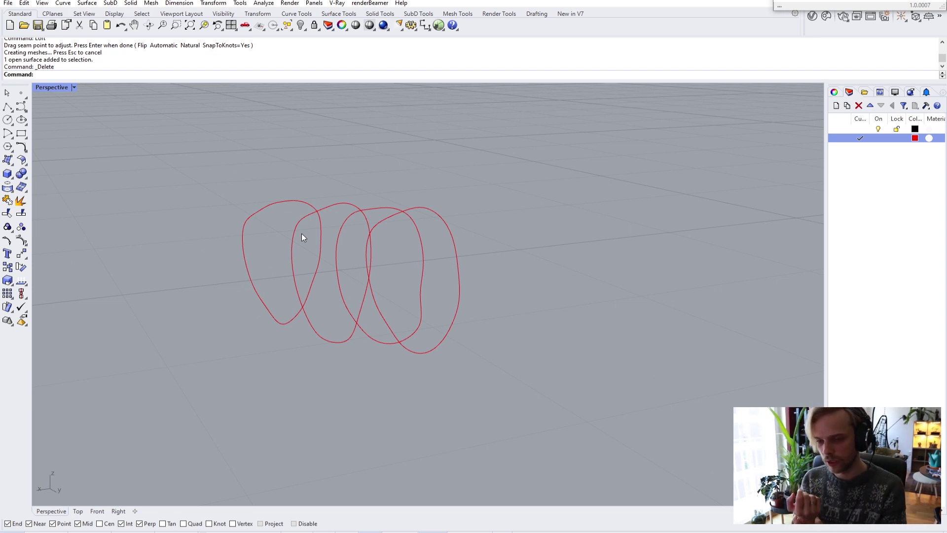
Examine the four section curves zoomed to fit in the maximized Right view.
right_click_drag(302, 235, 73, 188)
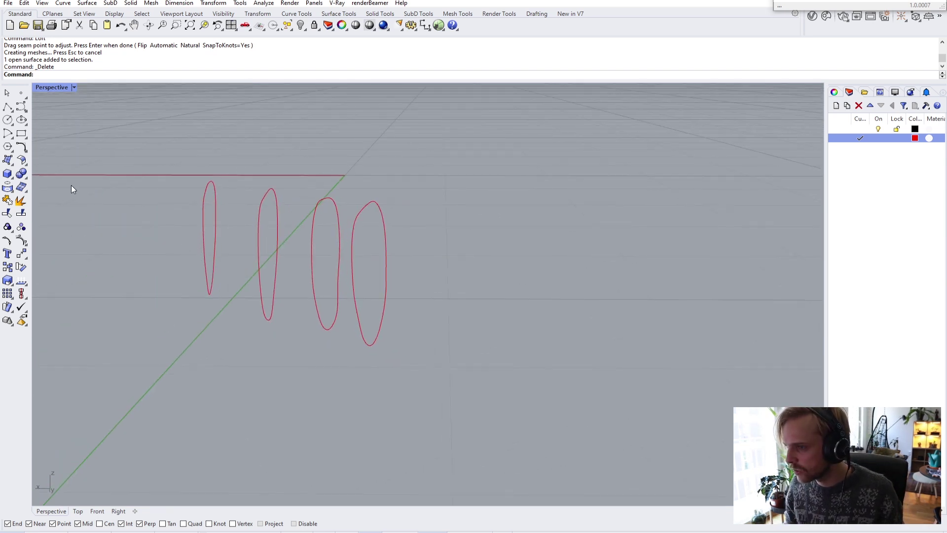
double_click(51, 87)
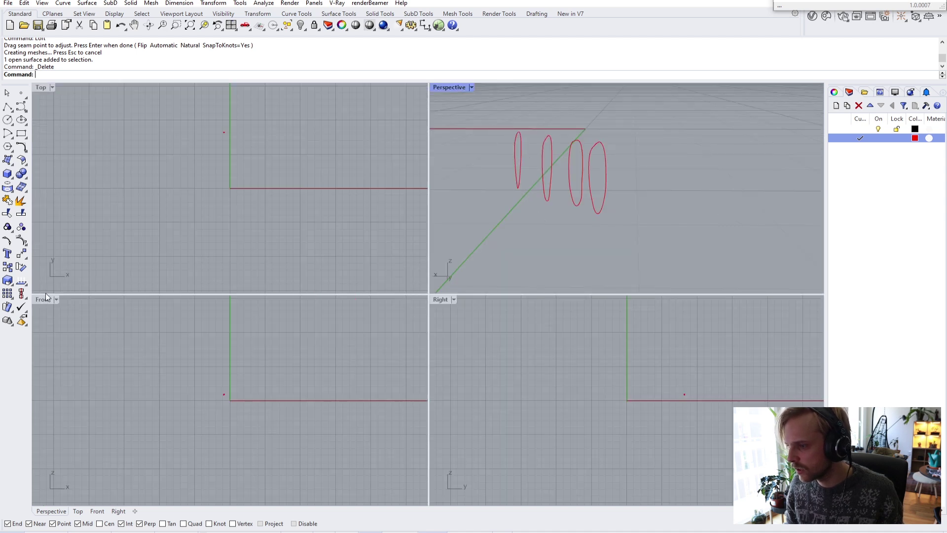
double_click(443, 299)
left_click_drag(512, 262, 610, 319)
type("ZS")
key("Return")
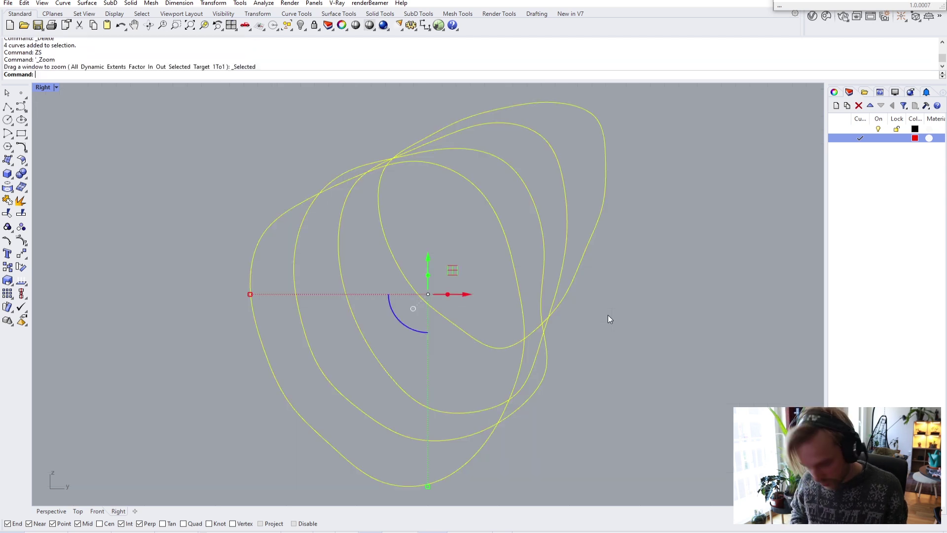
key("Escape")
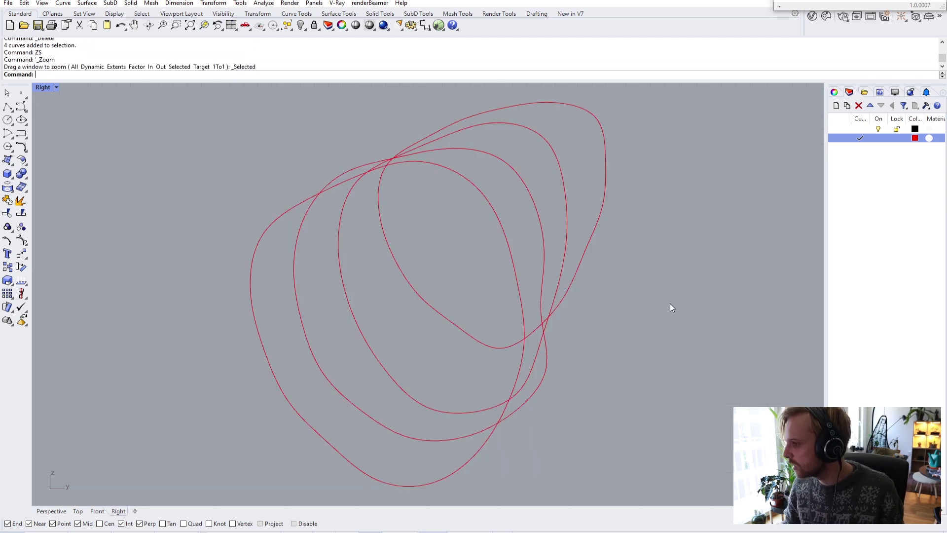
Draw a straight sloping polyline through the middle of all four section curves in the Front view.
double_click(46, 90)
double_click(43, 299)
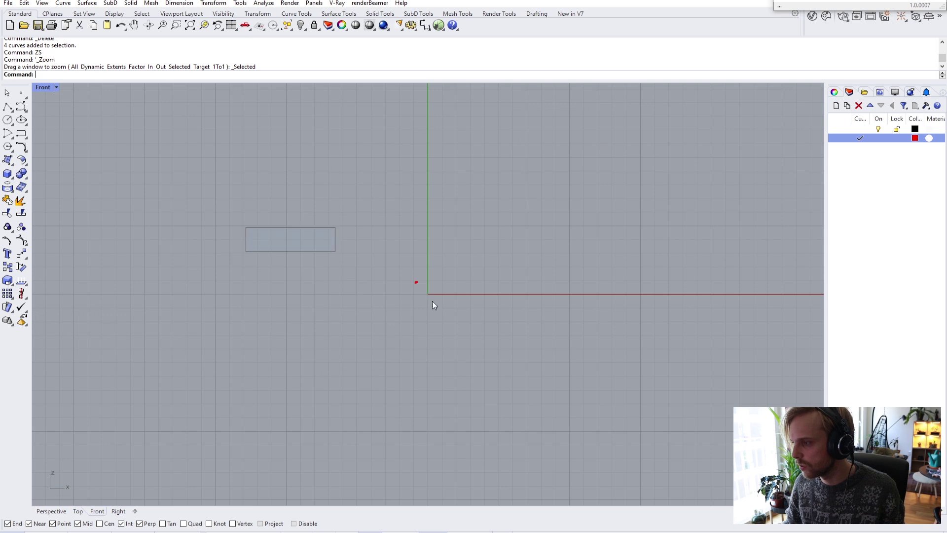
left_click_drag(345, 256, 578, 364)
type("ZS")
key("Return")
left_click(684, 351)
scroll(499, 287, "down", 3)
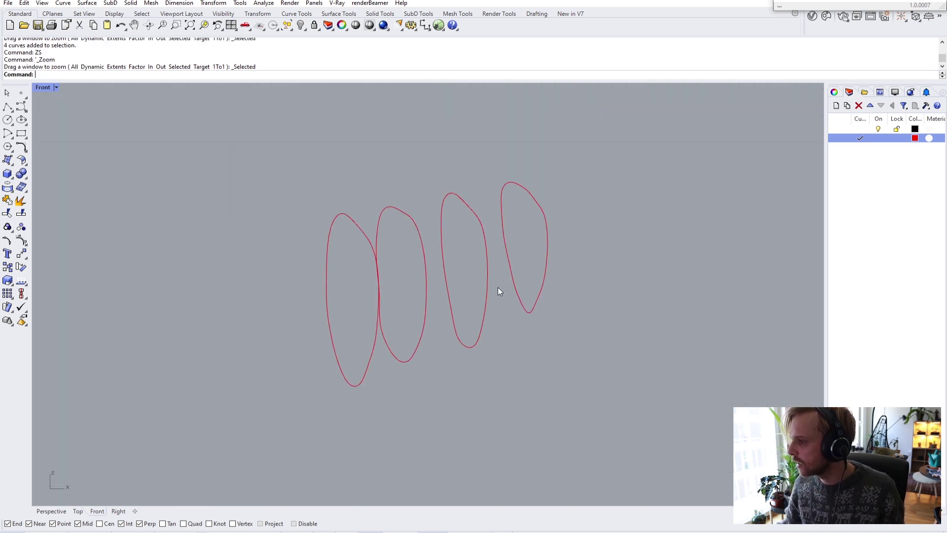
left_click(7, 107)
left_click(590, 216)
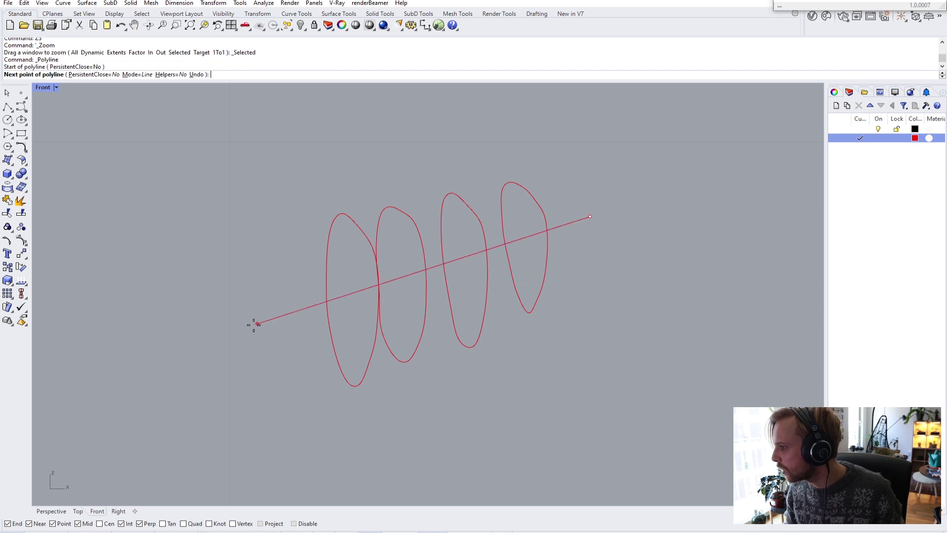
left_click(223, 336)
key("Return")
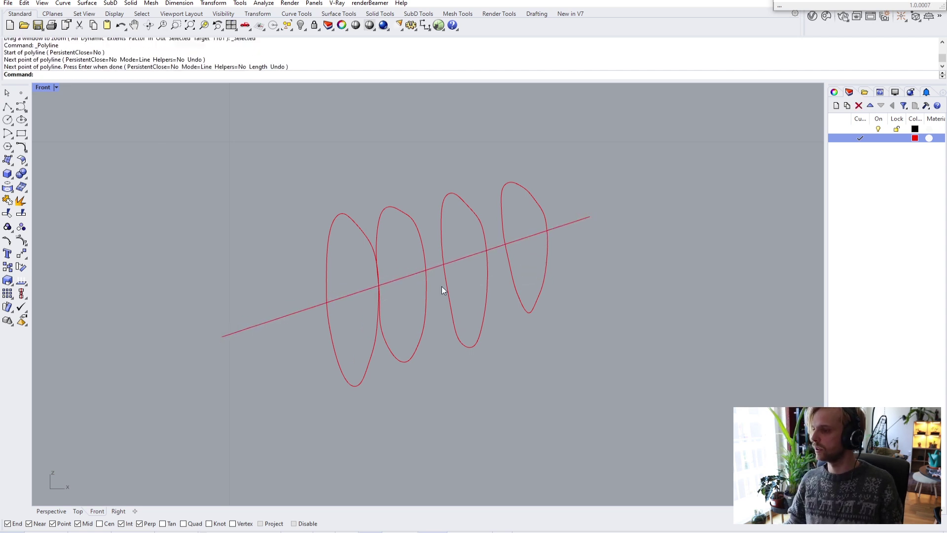
type("Sect")
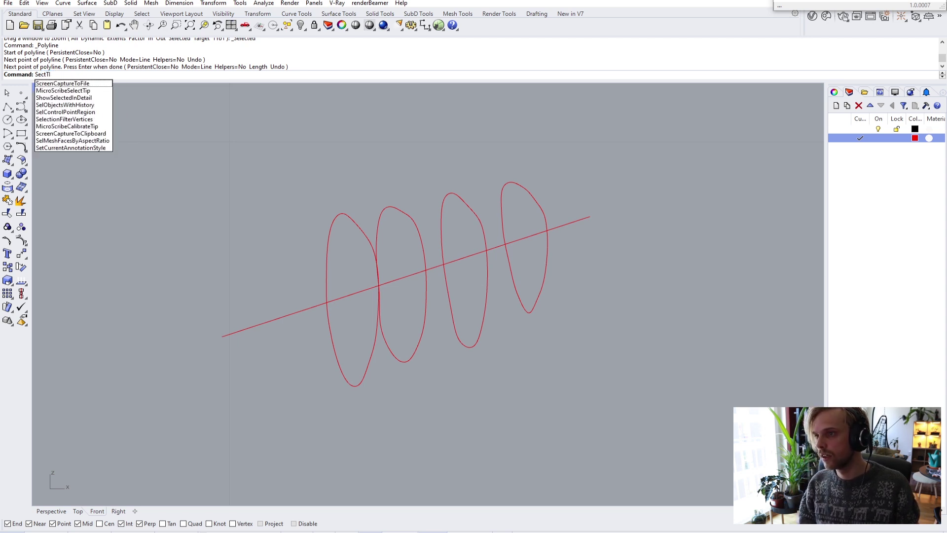
type("ion")
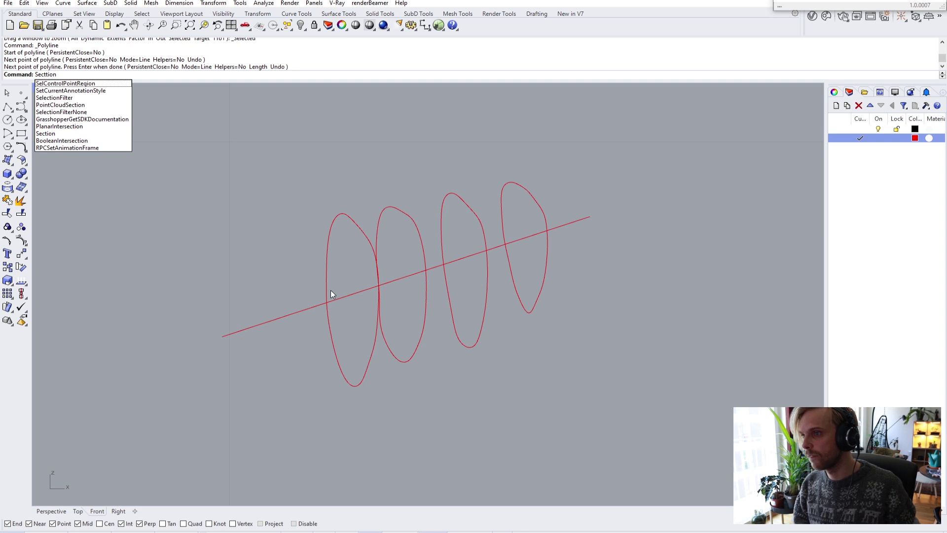
key("Down")
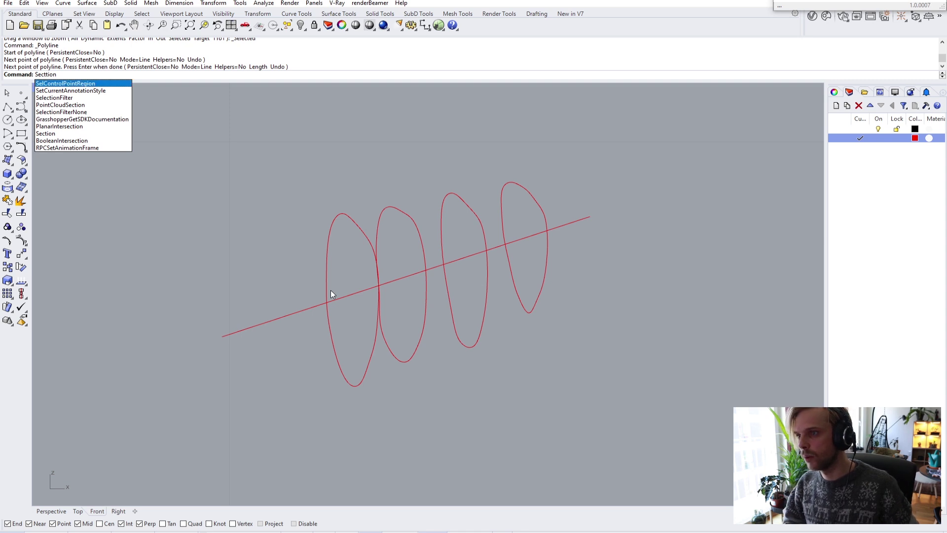
key("Escape")
key("Escape")
Use Section along the guide line to create points on the four curves, and delete the guide line.
type("Sec")
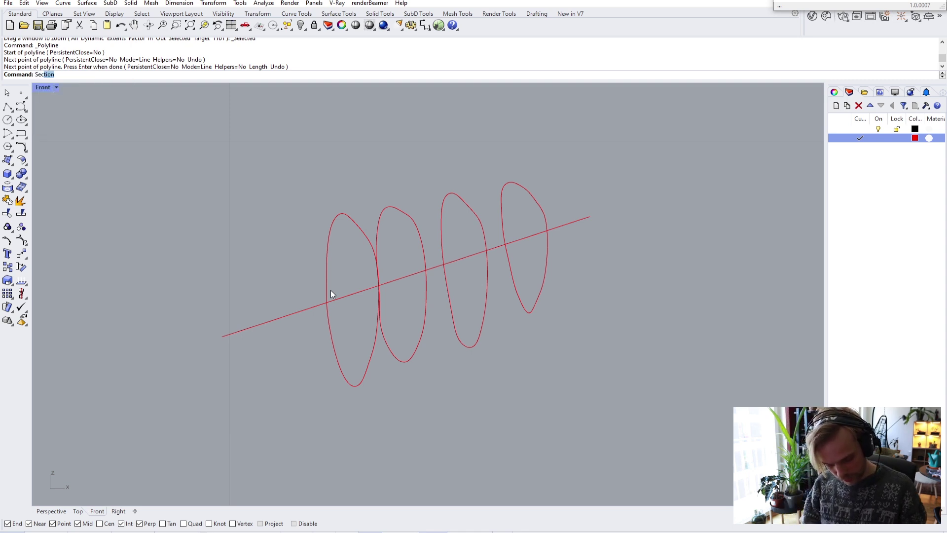
key("Return")
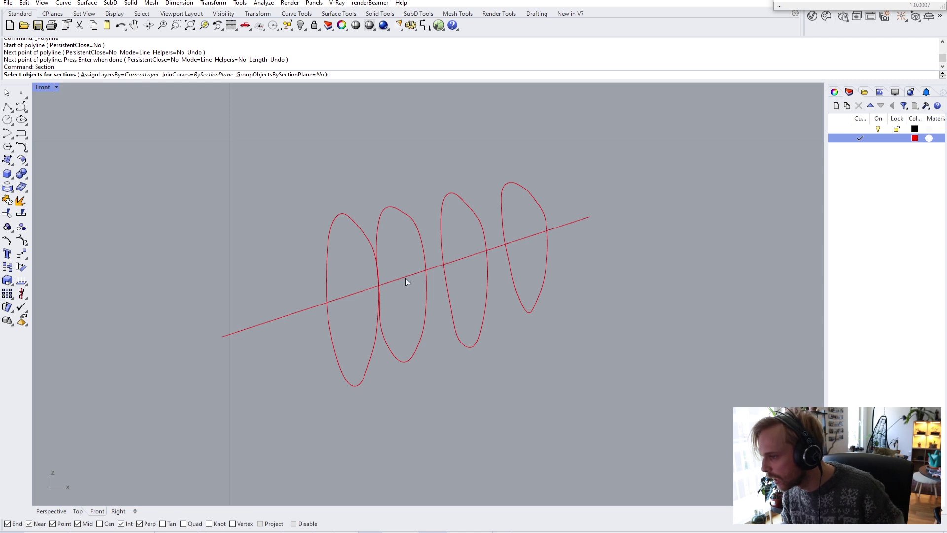
left_click_drag(575, 191, 328, 250)
key("Return")
left_click(222, 337)
left_click(592, 209)
key("Return")
left_click_drag(595, 232, 573, 209)
key("Delete")
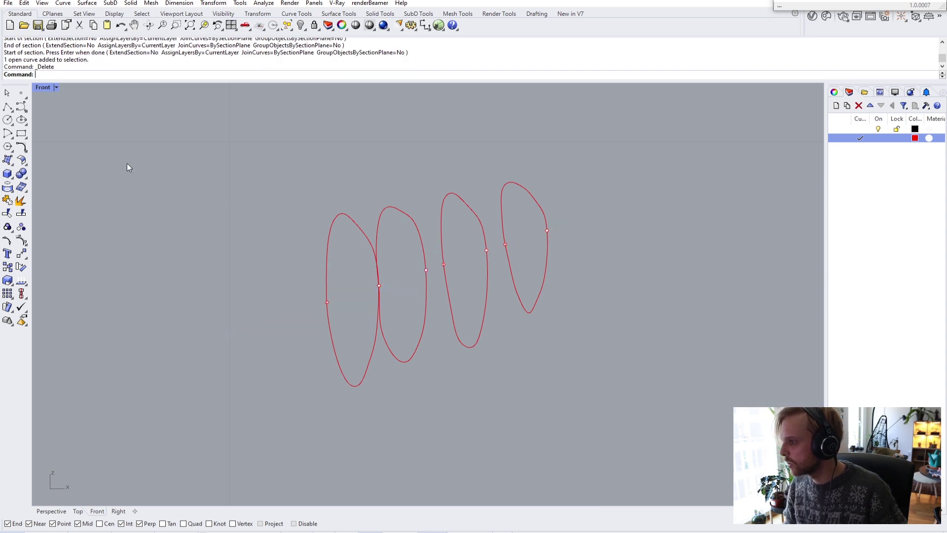
Split the four red curves at the section points in the Perspective view, giving an upper and a lower half each.
double_click(40, 89)
double_click(437, 90)
right_click_drag(439, 93, 414, 233)
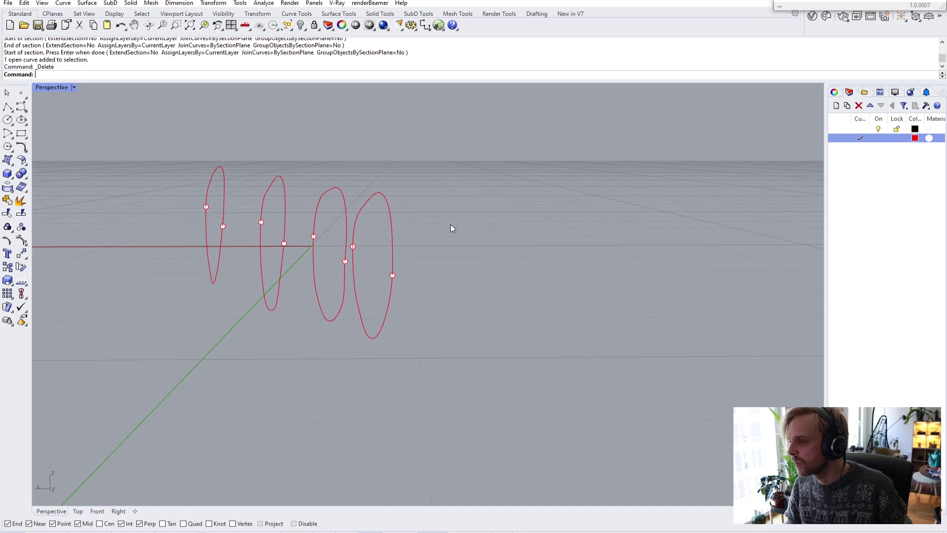
left_click_drag(213, 133, 220, 134)
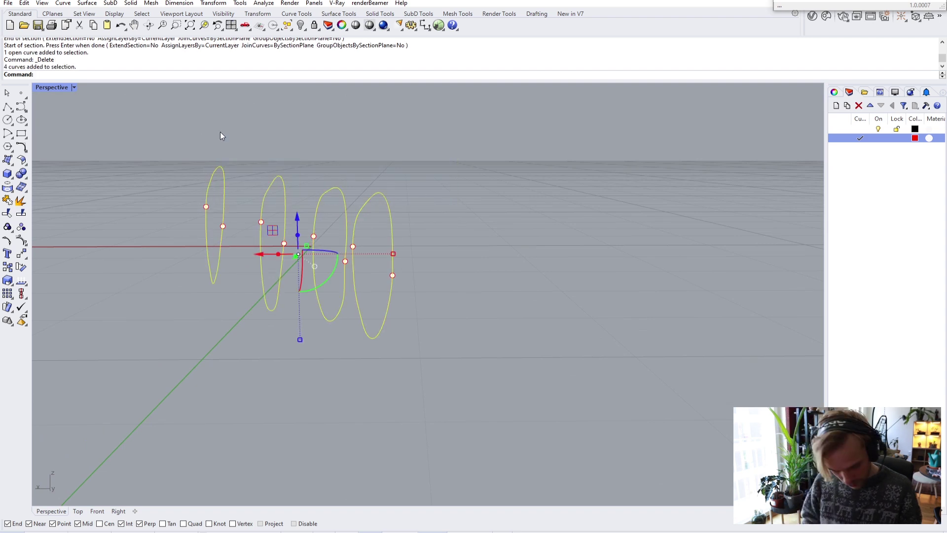
type("Split")
key("Return")
left_click_drag(128, 165, 565, 328)
key("Return")
key("Escape")
Delete all the section points on the four split curves.
left_click_drag(147, 191, 274, 244)
key("Delete")
left_click_drag(241, 213, 436, 286)
key("Delete")
Select individual curve halves to check that the section curves are split.
left_click(391, 223)
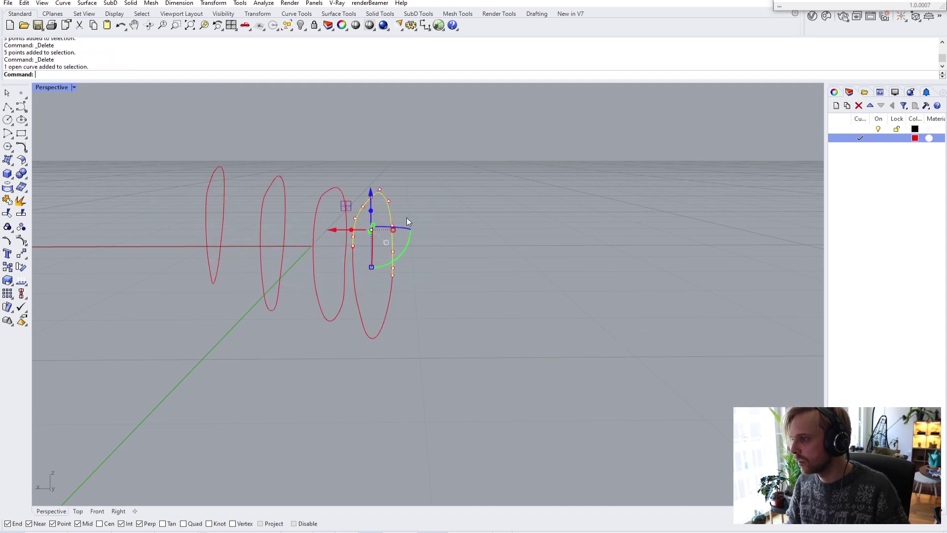
left_click(333, 196)
left_click(287, 192)
left_click(221, 174)
left_click(222, 269)
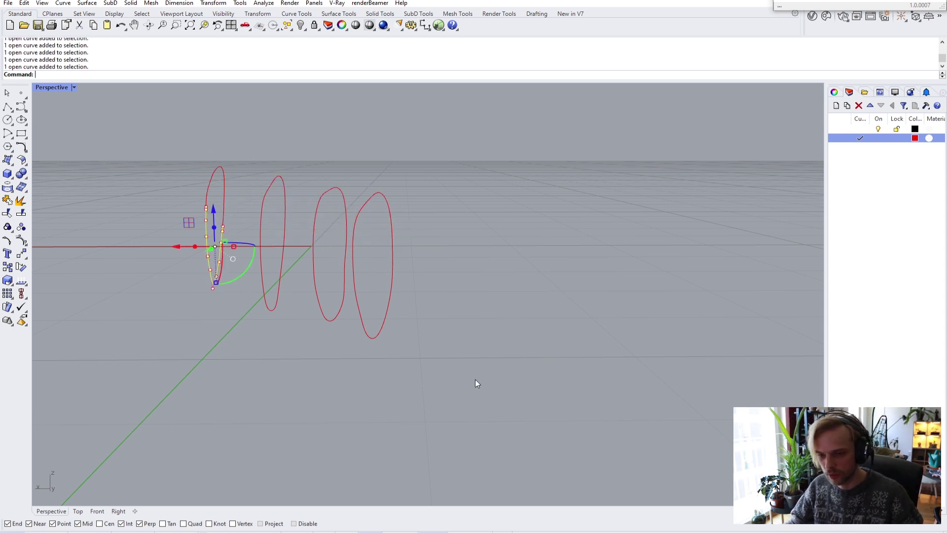
Loft the four lower halves of the section curves into one surface.
left_click_drag(478, 379, 295, 358)
mouse_move(267, 277)
right_mouse_down()
mouse_move(360, 271)
mouse_move(313, 296)
mouse_move(261, 294)
right_mouse_up()
left_click(266, 268)
left_click(547, 379)
right_click_drag(547, 379, 429, 379)
right_click_drag(428, 379, 568, 390, "shift")
left_click_drag(602, 404, 251, 307)
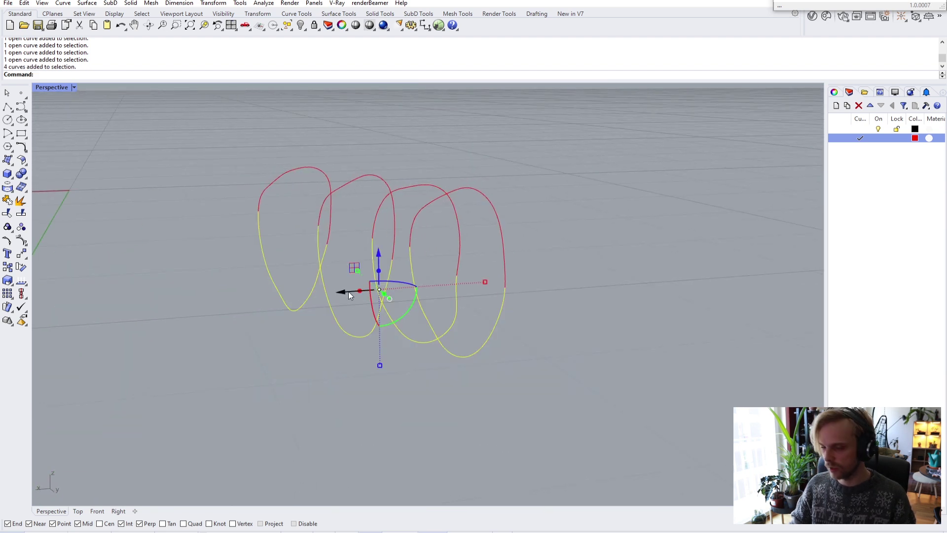
type("oft")
key("Return")
key("Return")
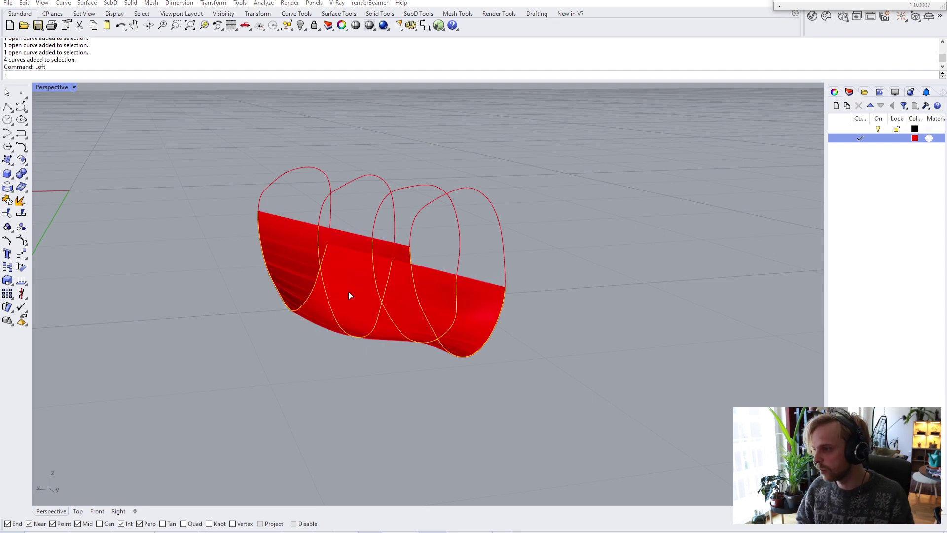
right_click_drag(352, 280, 569, 337)
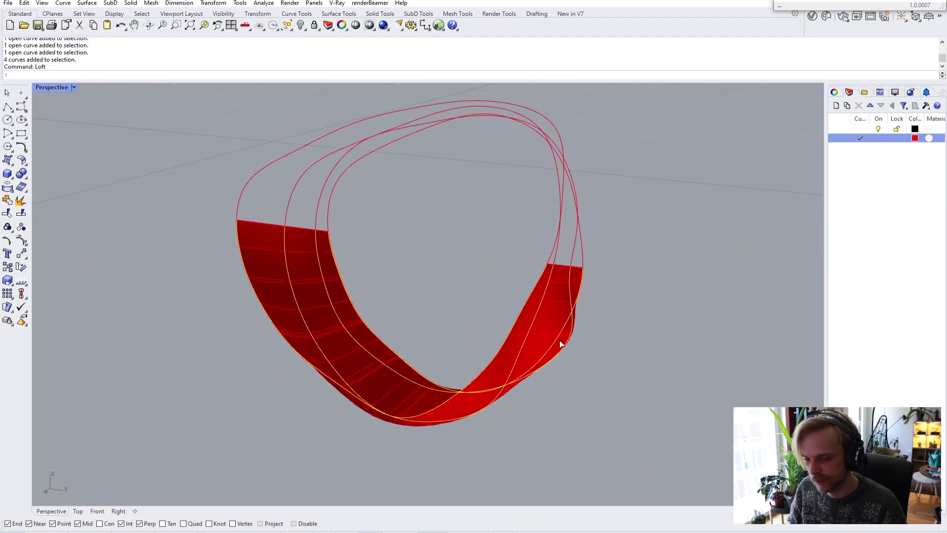
right_click_drag(551, 336, 507, 328)
key("Return")
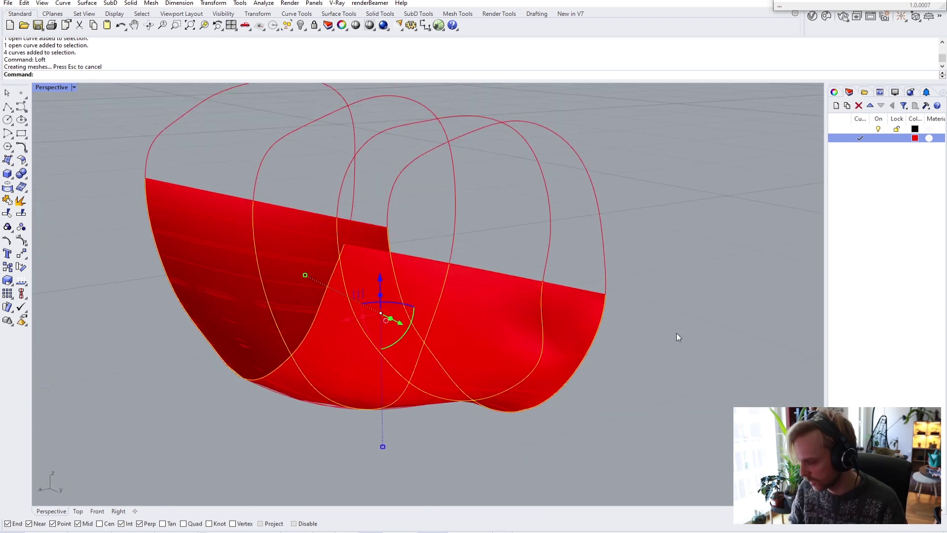
Hide the four lower curve halves used for the loft, restoring them first after a trial deletion.
key("Delete")
right_click_drag(668, 327, 685, 308)
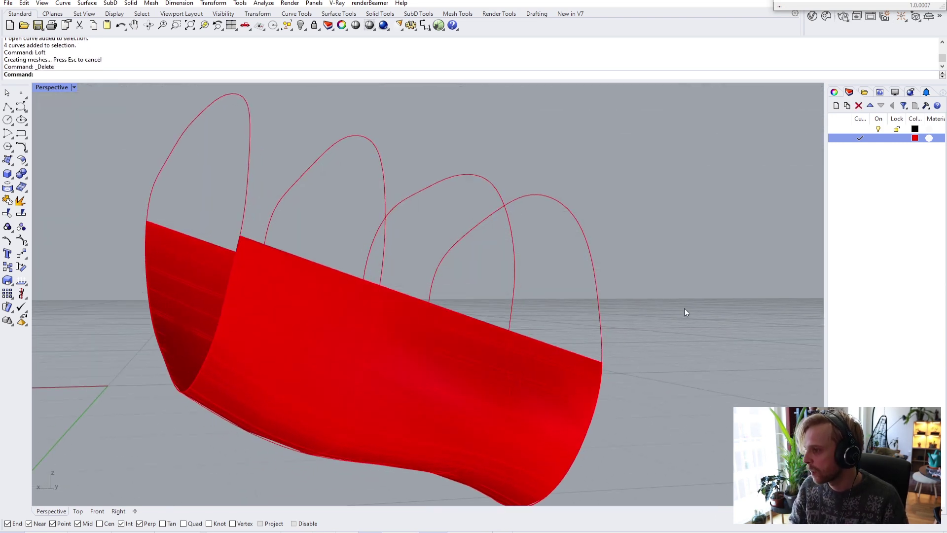
key("ctrl+z")
type("hide")
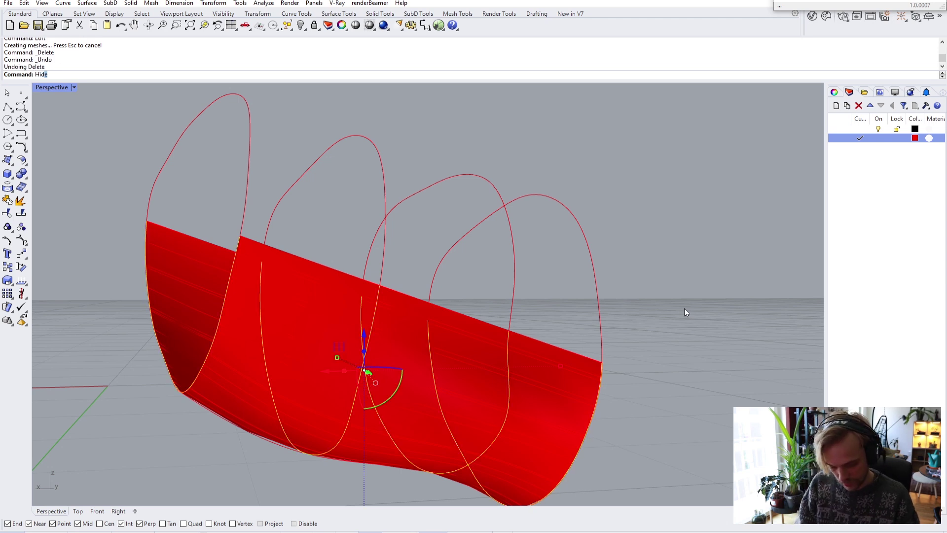
key("Return")
Try hiding the four upper curve halves and undo it.
right_click_drag(680, 284, 660, 260)
left_click_drag(660, 224, 269, 126)
left_click(159, 130, "shift")
key("ctrl+h")
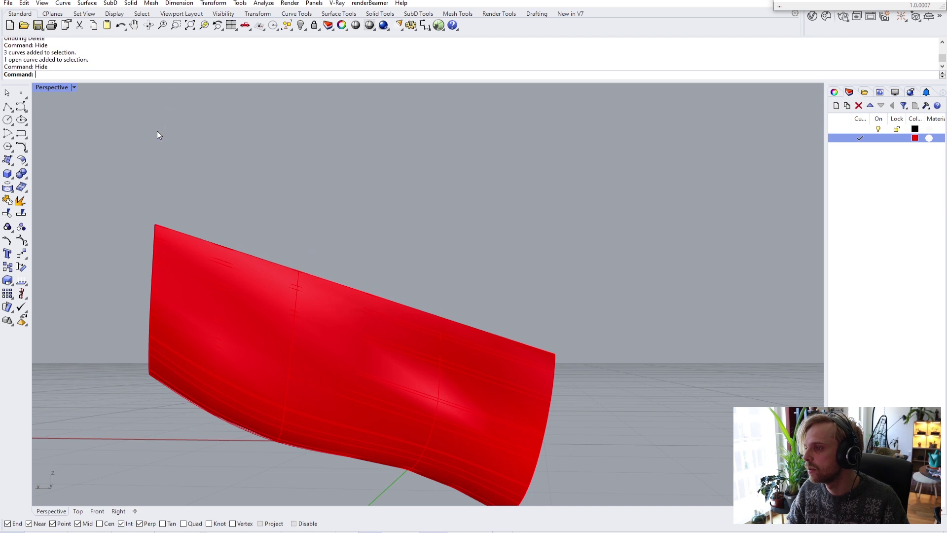
key("ctrl+z")
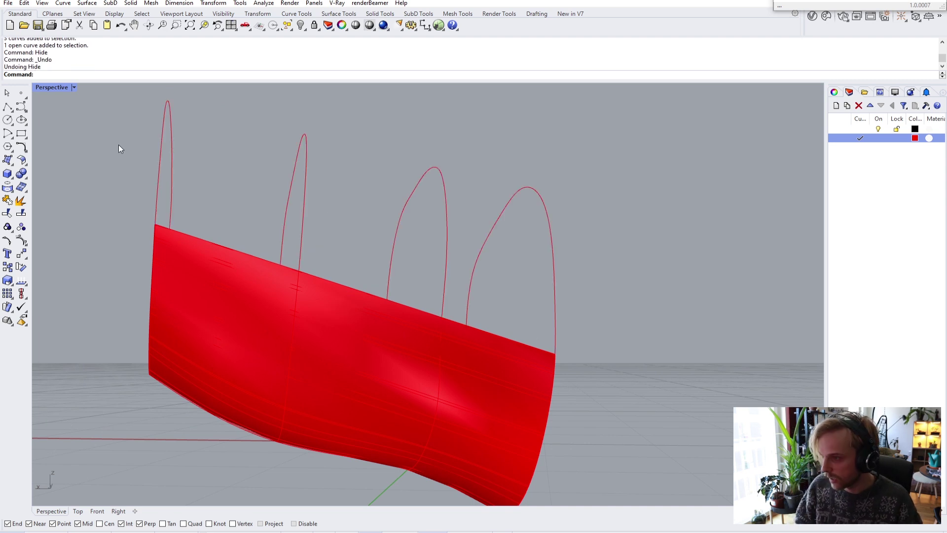
Loft the four upper curve halves into a second surface that closes the forearm shape.
left_click_drag(600, 208, 158, 123)
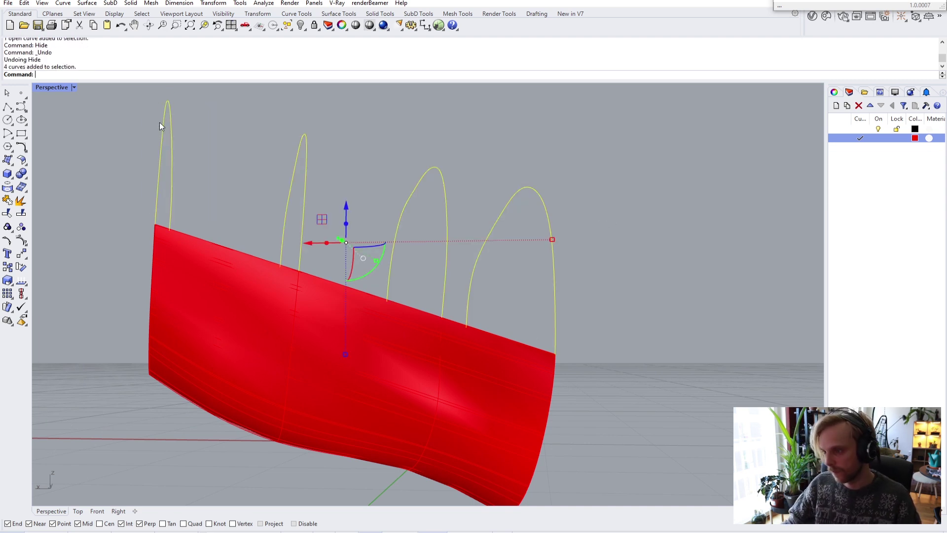
type("loft")
key("Return")
key("Return")
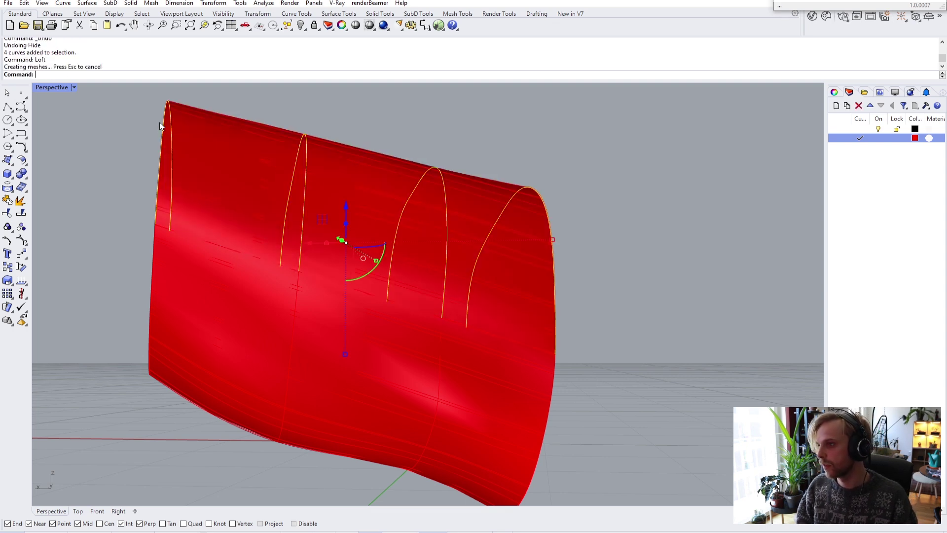
right_click_drag(554, 196, 560, 194)
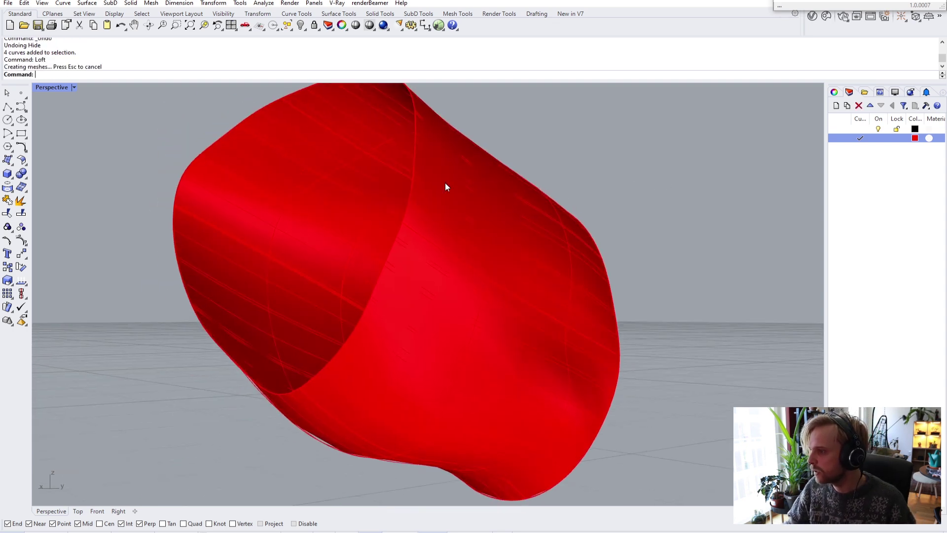
Check both lofted surfaces with the EMap analysis using the space needle.png environment map, and close it.
left_click(436, 333)
key("Return")
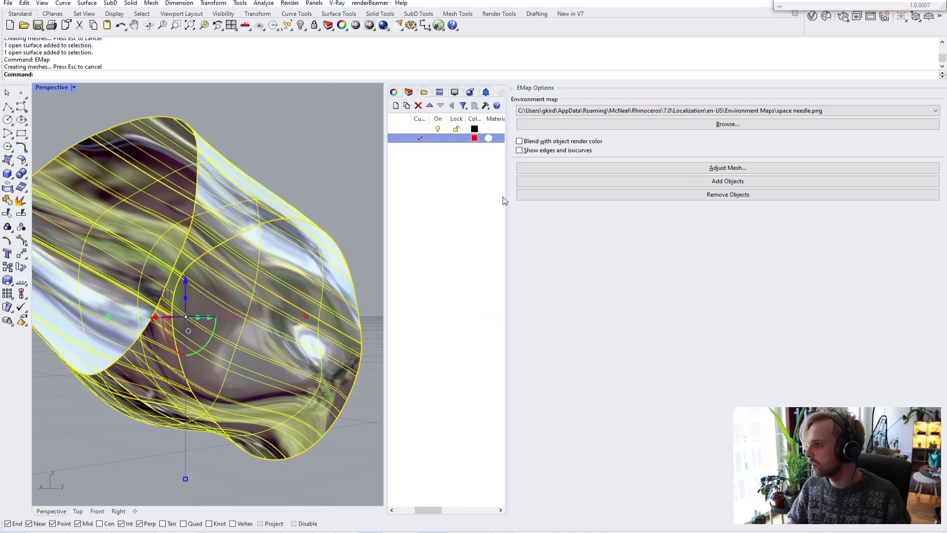
left_click_drag(507, 197, 857, 244)
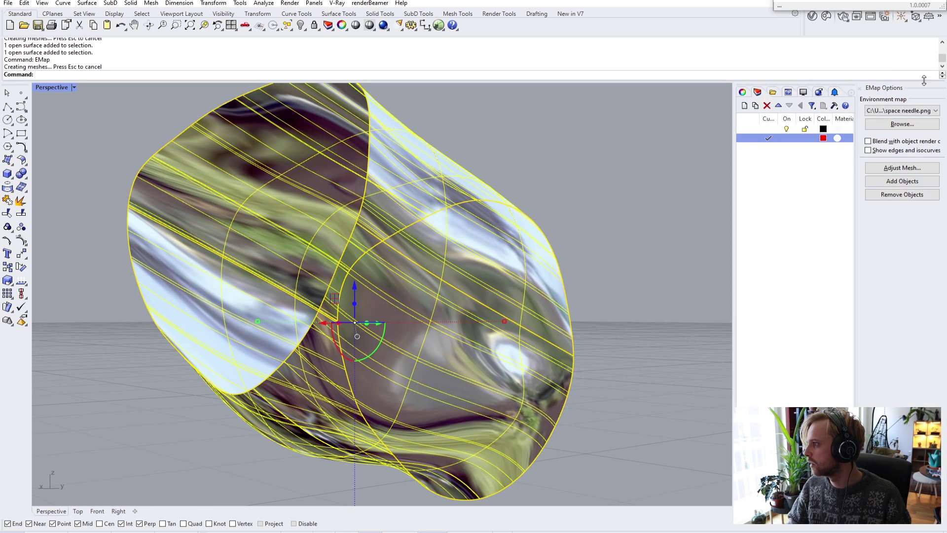
left_click_drag(913, 89, 776, 155)
left_click(757, 136)
scroll(658, 205, "down", 3)
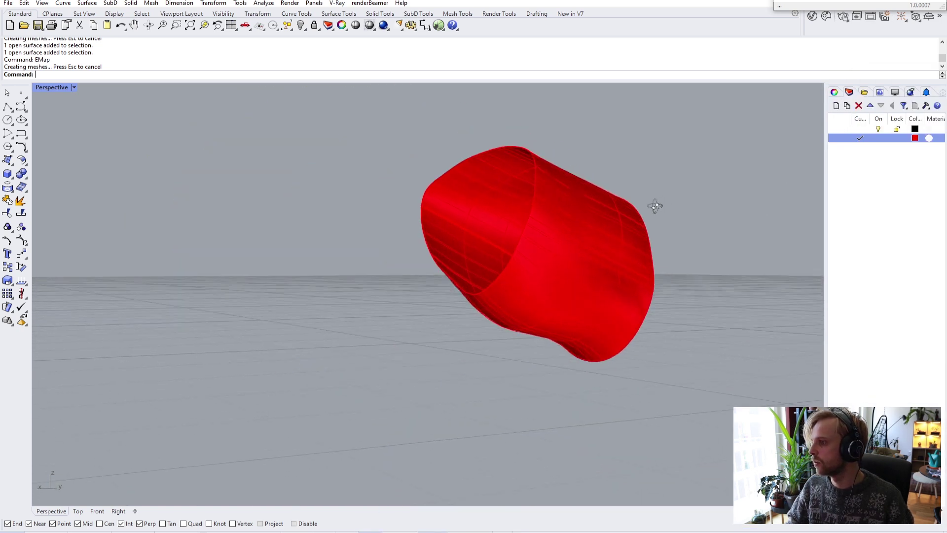
Run EMap on both lofted surfaces again, examine the reflections across the seam from several sides, and close the analysis.
scroll(539, 271, "up", 3)
left_click(551, 254)
left_click(584, 155, "shift")
type(",m")
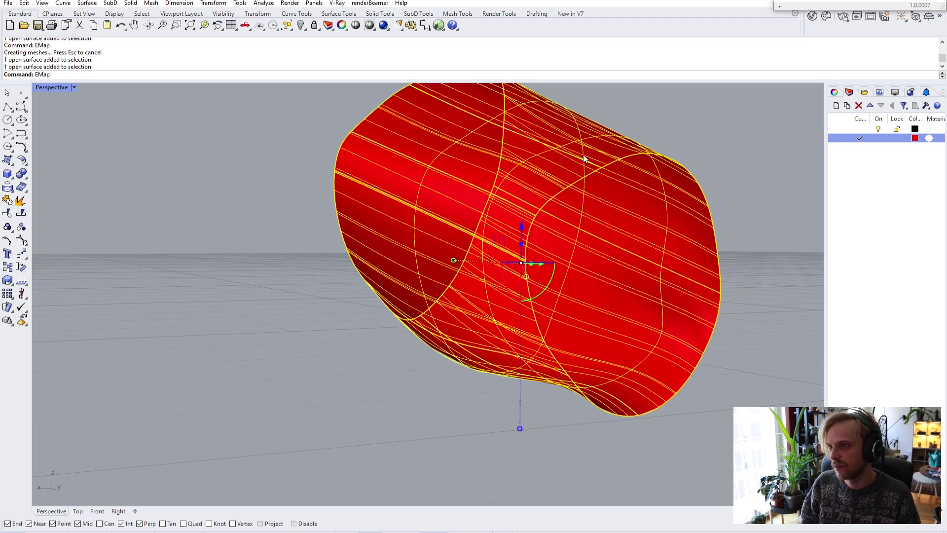
key("Return")
left_click_drag(575, 135, 683, 169)
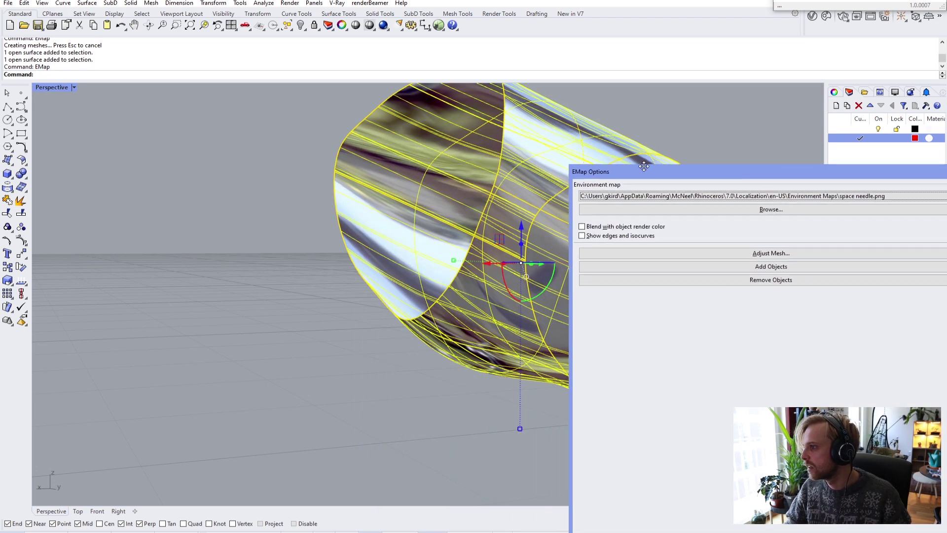
left_click_drag(708, 271, 744, 314)
left_click(710, 170)
scroll(634, 216, "down", 5)
right_click_drag(549, 198, 387, 291)
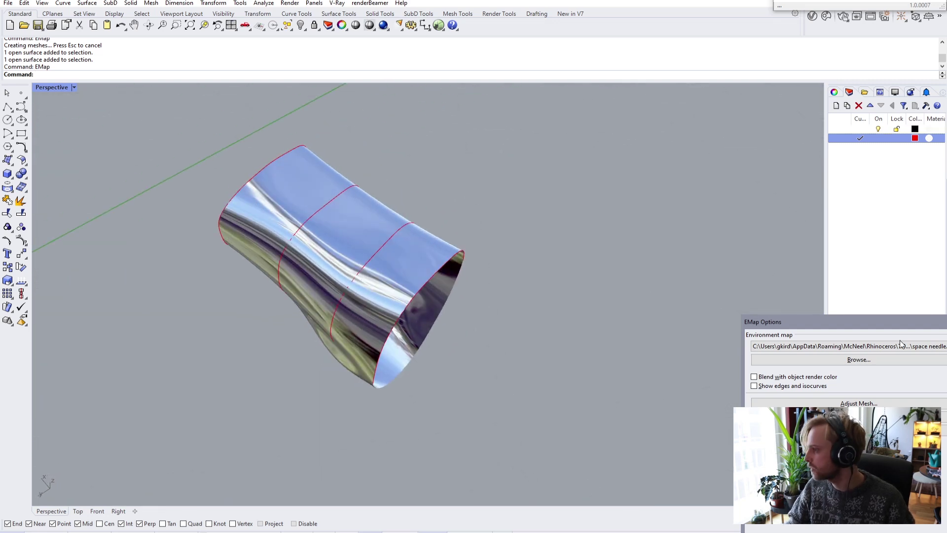
left_click_drag(880, 321, 595, 146)
left_click(685, 147)
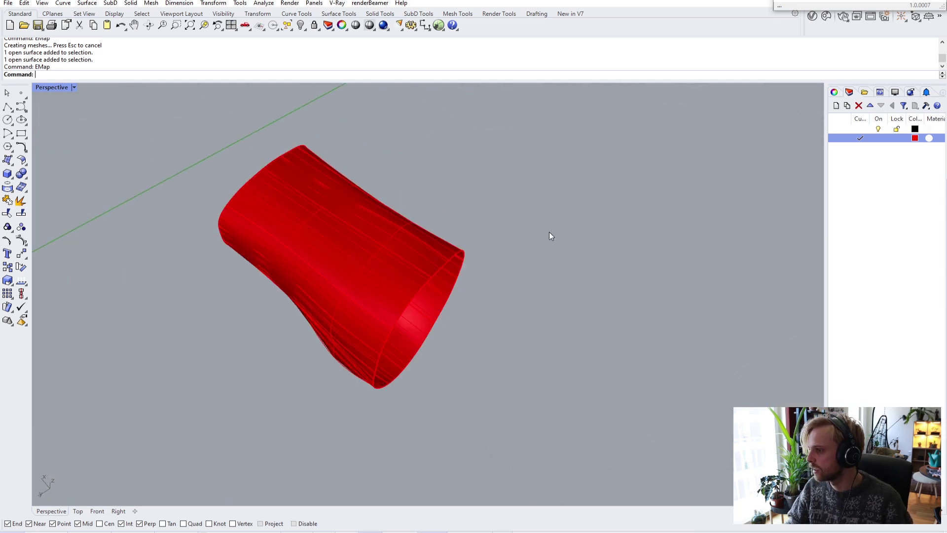
Select the upper lofted surface and examine its isocurve layout.
right_click_drag(550, 235, 646, 188)
scroll(339, 258, "up", 3)
left_click(329, 251)
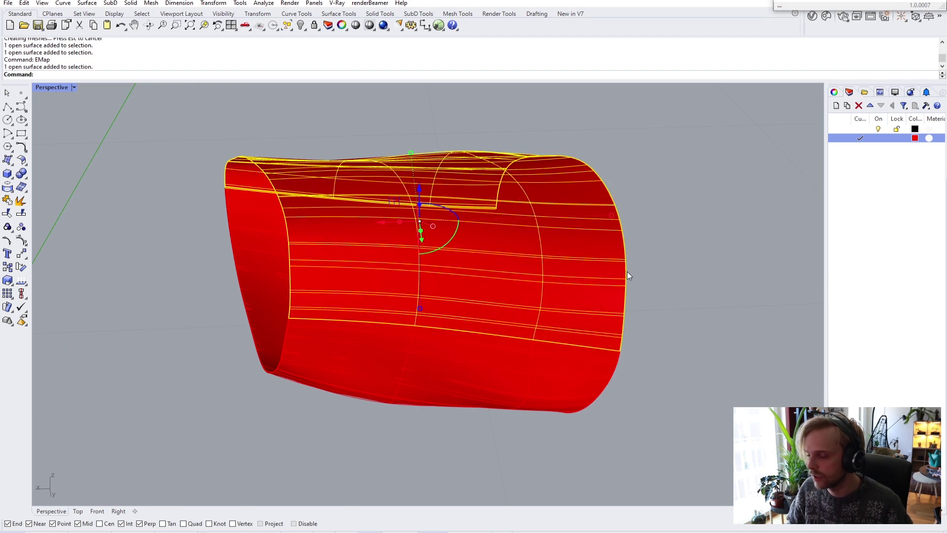
scroll(576, 264, "down", 4)
scroll(576, 263, "down", 2)
right_click_drag(424, 303, 481, 264, "shift")
scroll(463, 259, "down", 5)
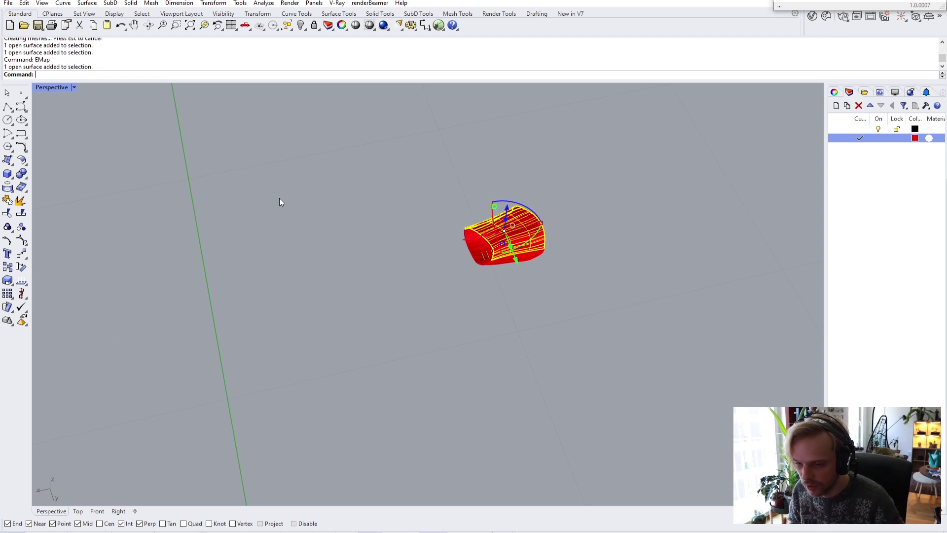
left_click(624, 308)
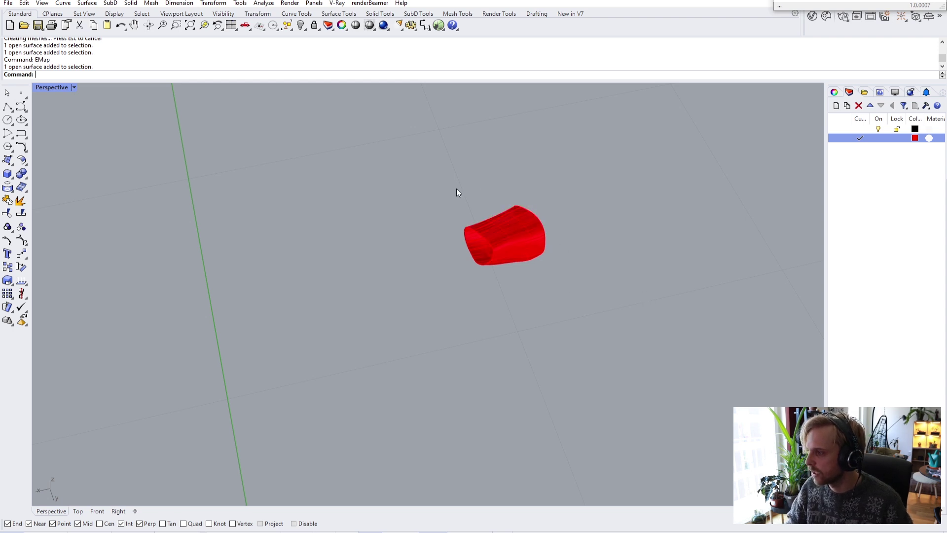
Draw a large corner-to-corner rectangle in the empty area in front of the forearm surfaces.
scroll(458, 190, "up", 4)
scroll(459, 192, "down", 9)
scroll(499, 215, "up", 6)
right_click_drag(499, 214, 328, 224)
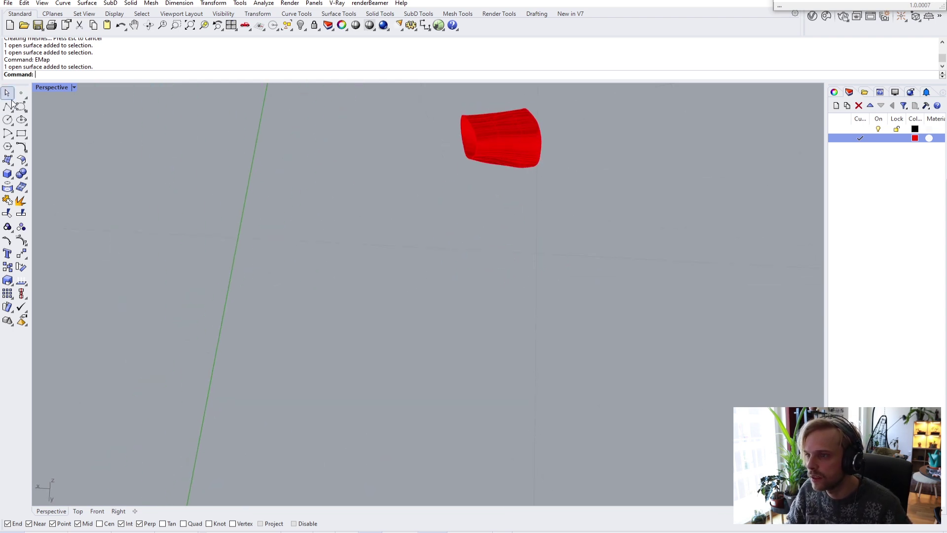
left_click(21, 133)
left_click(299, 373)
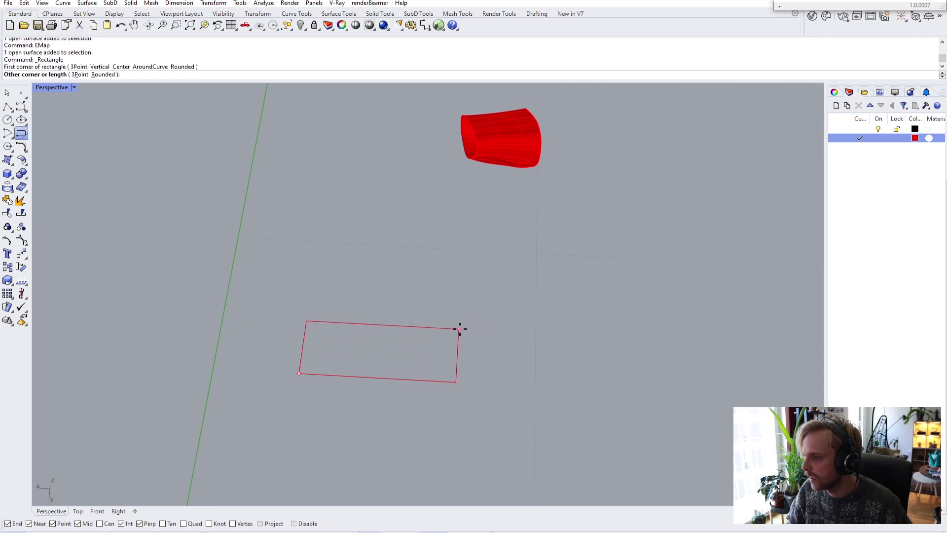
left_click(459, 329)
Draw a narrow rectangle along the large rectangle's short end, starting from one of its corners.
scroll(343, 375, "up", 3)
left_click(299, 329)
type("Z")
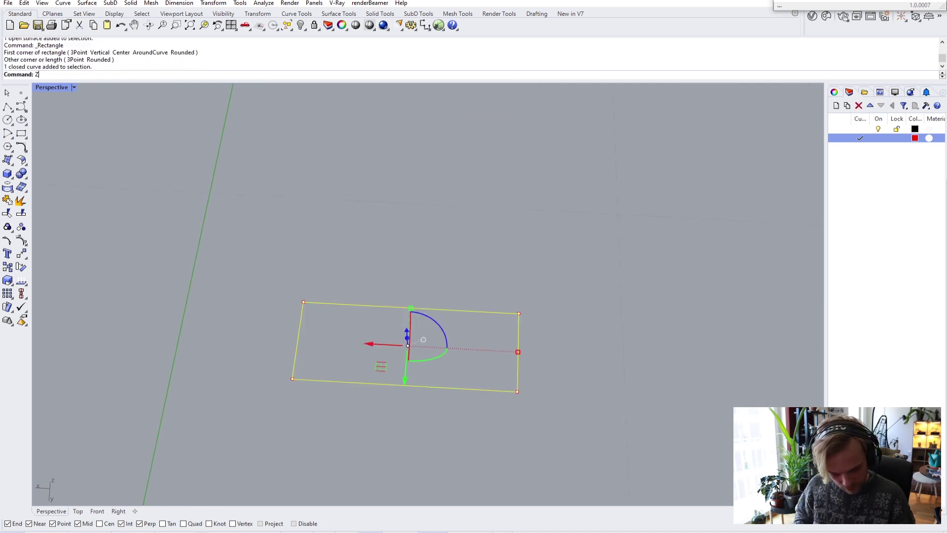
type("S")
key("Return")
right_click_drag(216, 306, 324, 287)
scroll(323, 287, "down", 4)
left_click(304, 372)
right_click_drag(304, 372, 332, 273, "shift")
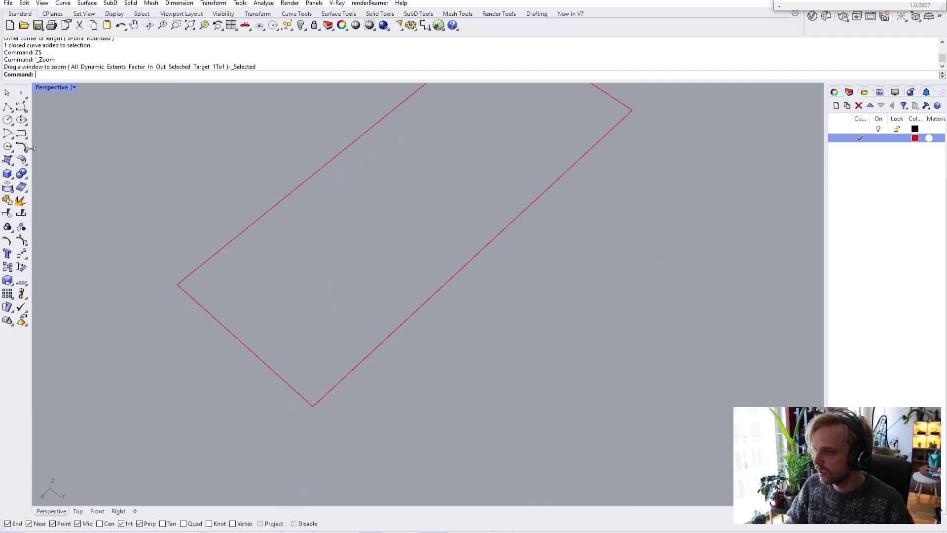
left_click(21, 133)
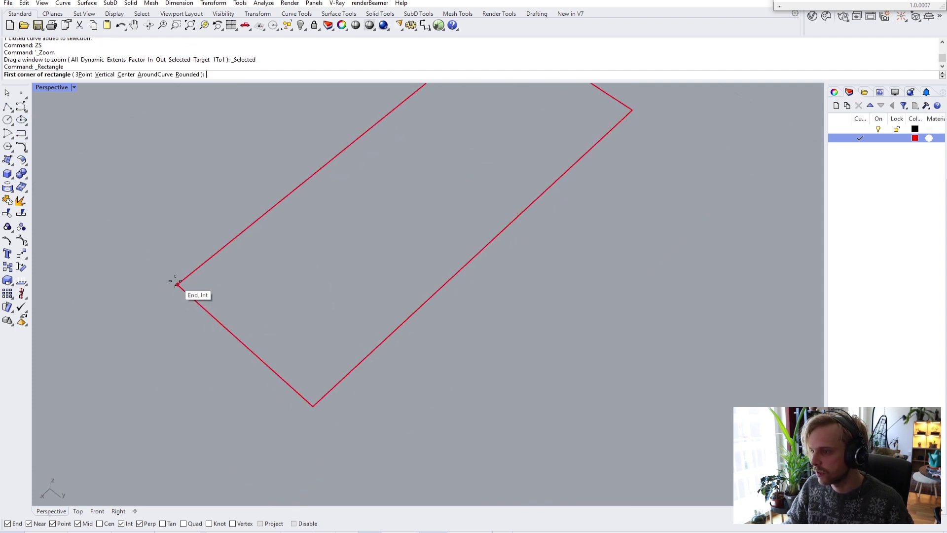
left_click(176, 283)
left_click(337, 383)
right_click_drag(318, 343, 321, 364)
Fill the narrow rectangle with a PlanarSrf surface and delete its outline curve.
left_click(336, 391)
scroll(335, 393, "down", 3)
scroll(312, 346, "up", 1)
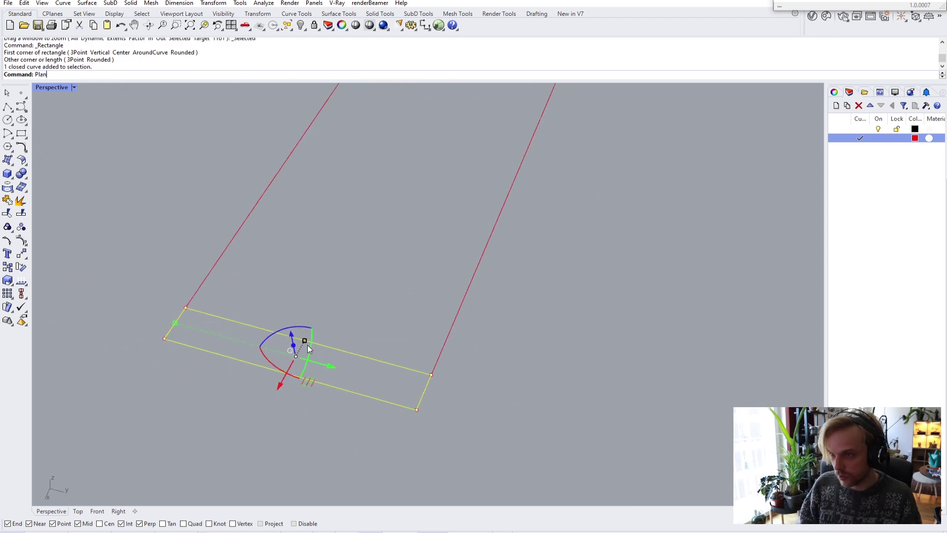
type("arSrf")
key("Return")
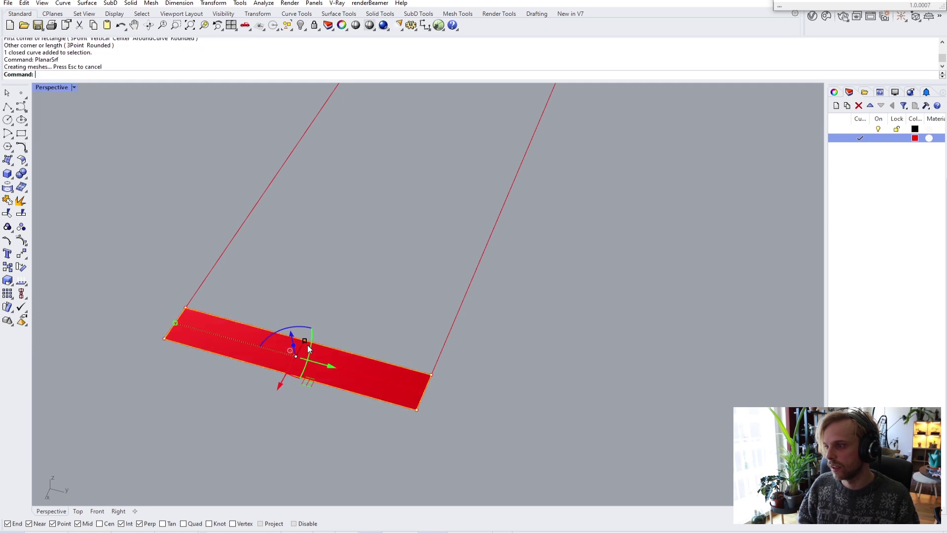
key("Delete")
Try scaling the planar strip shorter along its length with the gumball, and undo the scaling.
left_click(311, 361)
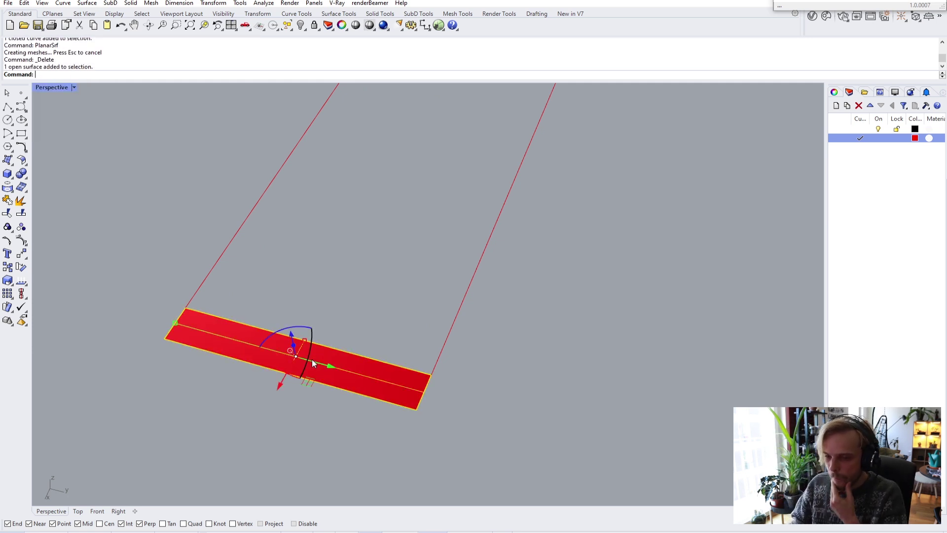
right_click_drag(312, 363, 344, 359)
left_click_drag(207, 373, 243, 376)
left_click(280, 307)
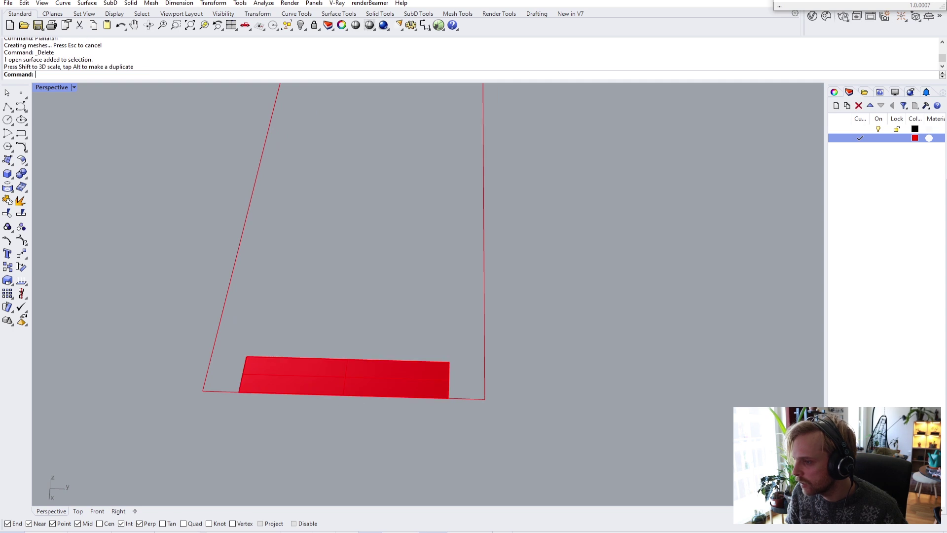
left_click(8, 161)
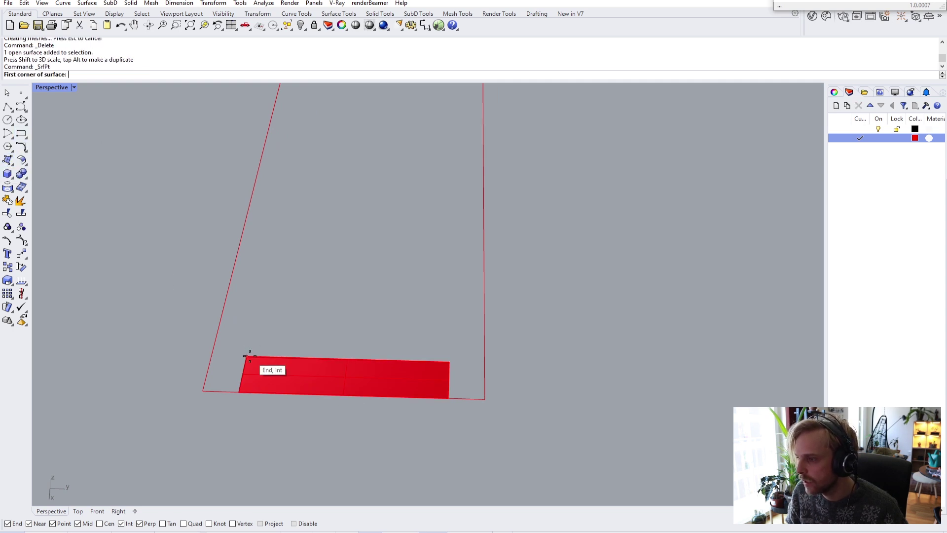
key("Escape")
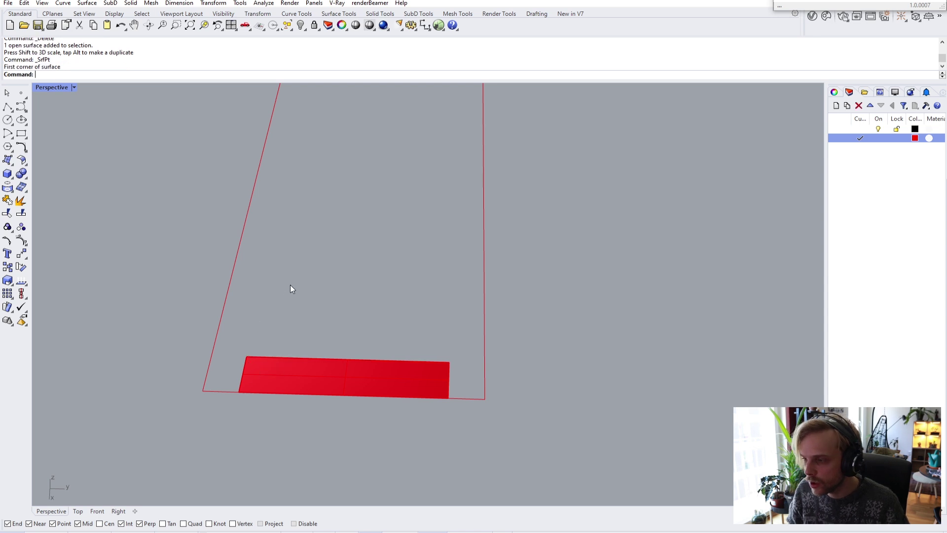
key("ctrl+z")
key("Escape")
Scale the planar strip along its length so both ends sit inside the large rectangle's long sides.
left_click(337, 383)
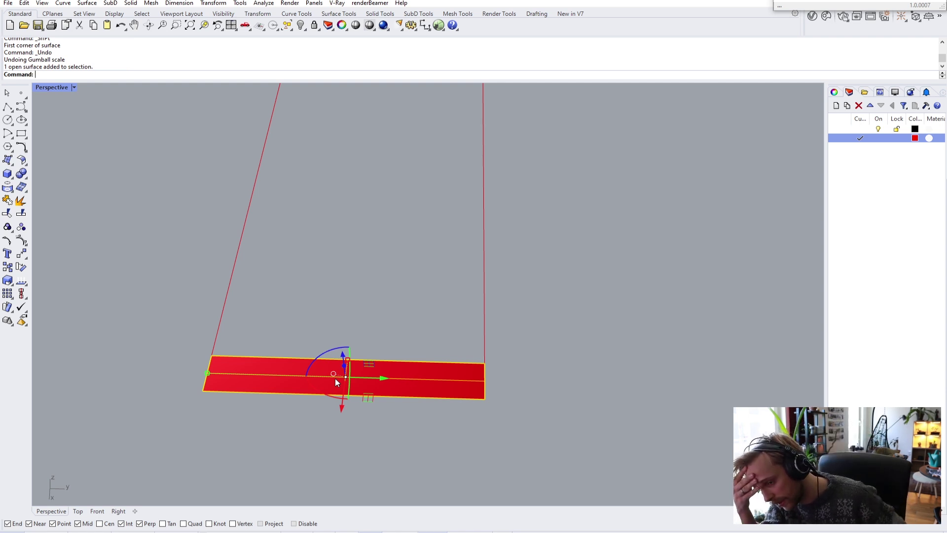
left_click_drag(207, 373, 250, 380)
left_click(261, 322)
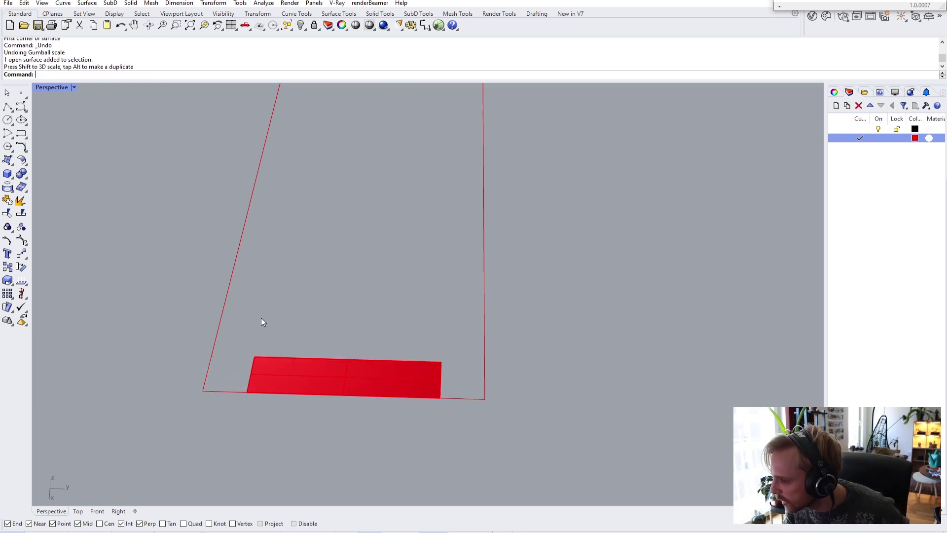
Fill the gap between the planar strip and the large rectangle's nearest corner with a Plane surface.
left_click(10, 158)
key("Escape")
type("Plane")
key("Return")
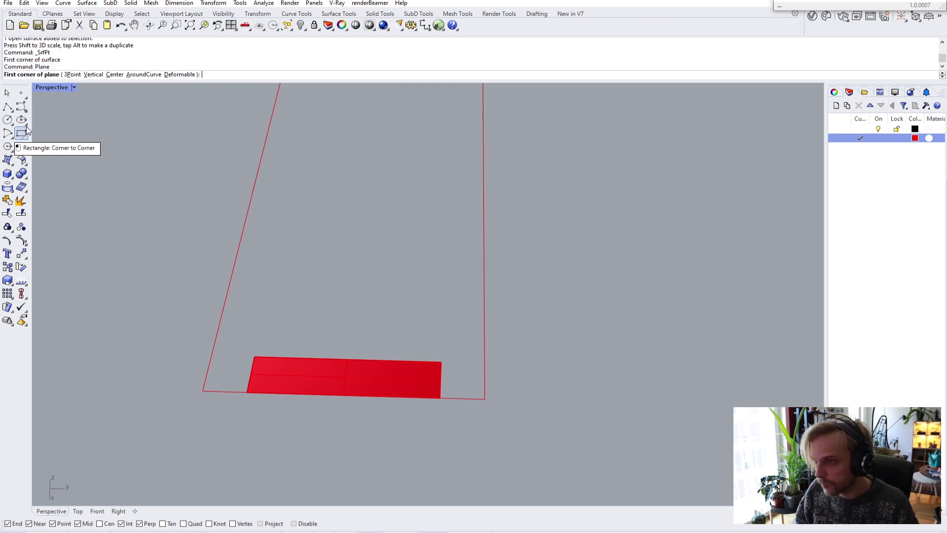
left_click(248, 391)
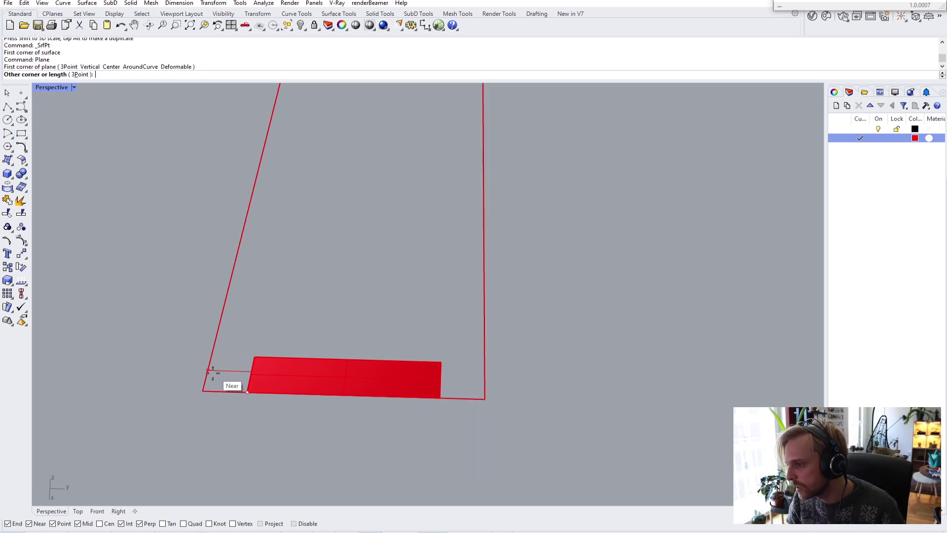
key("Escape")
right_click_drag(213, 371, 197, 391)
right_click(198, 390)
left_click(198, 389)
left_click(253, 358)
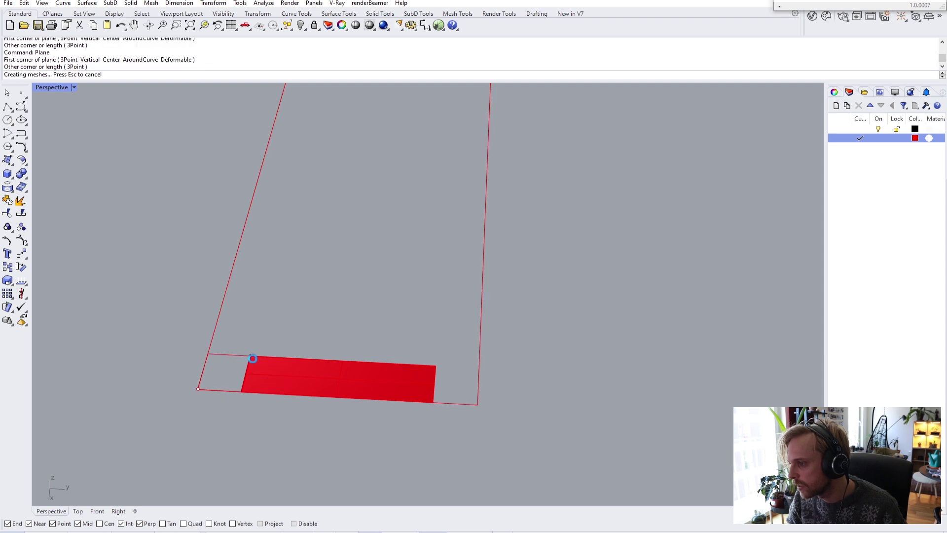
Add a second Plane surface between the strip's opposite end and the large rectangle's other corner.
right_click(433, 366)
left_click(433, 366)
left_click(475, 404)
left_click(223, 364)
left_click(420, 384)
left_click(443, 389)
key("Escape")
right_click_drag(478, 311, 493, 315)
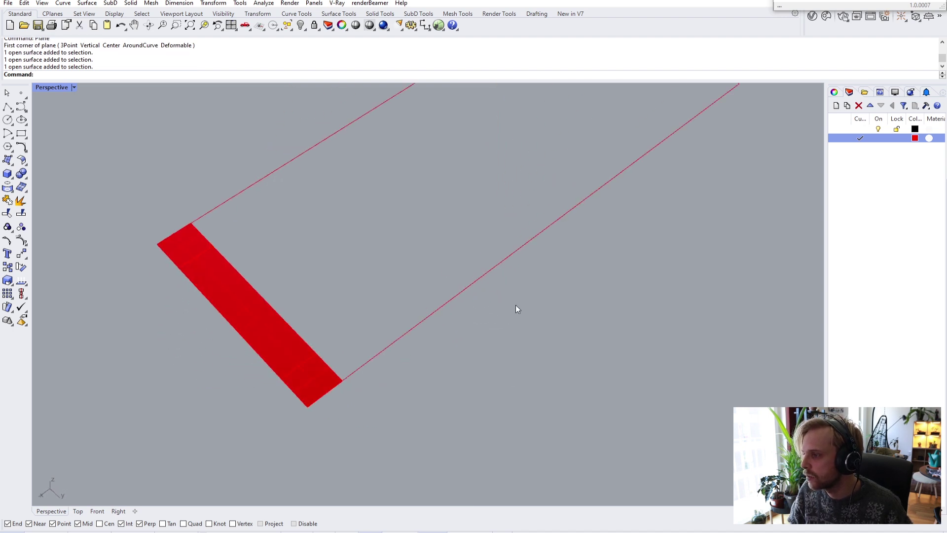
Delete the large rectangle's outline curve and select the middle planar surface.
left_click_drag(516, 305, 401, 224)
key("Delete")
right_click_drag(400, 224, 218, 324)
left_click(161, 284)
left_click(247, 302)
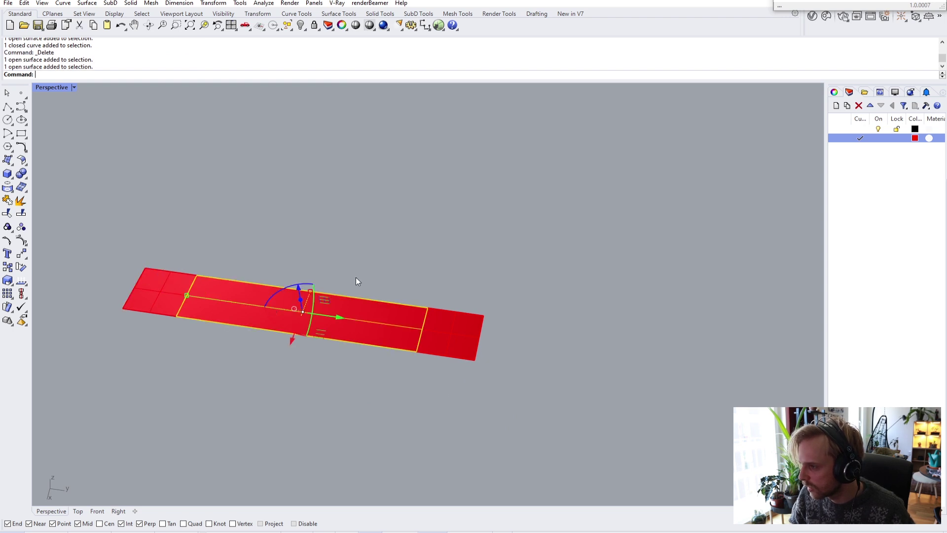
Try rebuilding the middle surface with 6 U and 3 V points, show its control points, and undo the rebuild.
type("Rebuild")
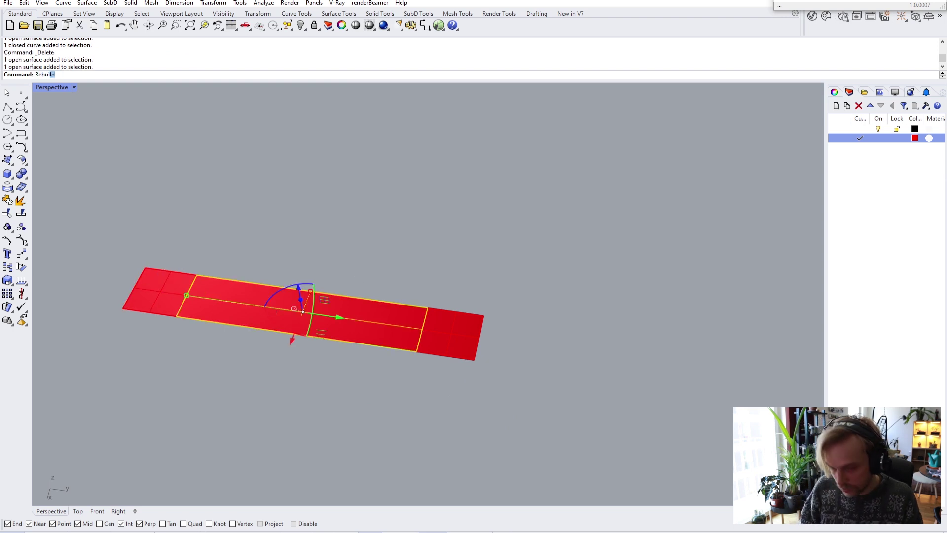
key("Return")
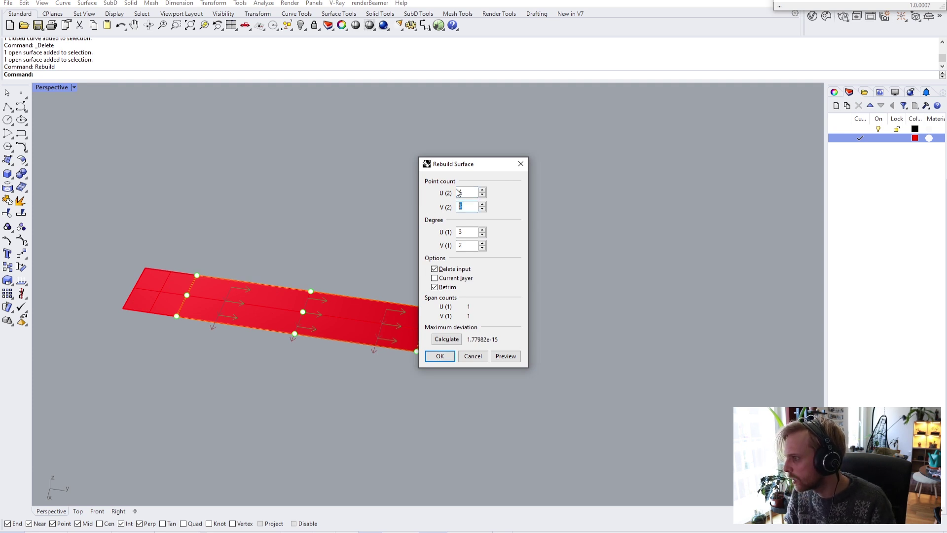
left_click_drag(463, 164, 558, 159)
scroll(304, 314, "up", 3)
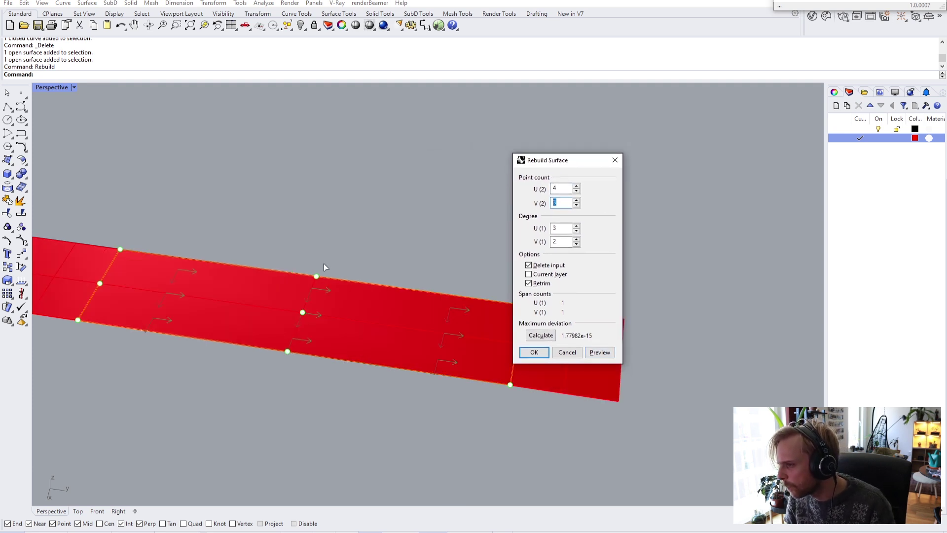
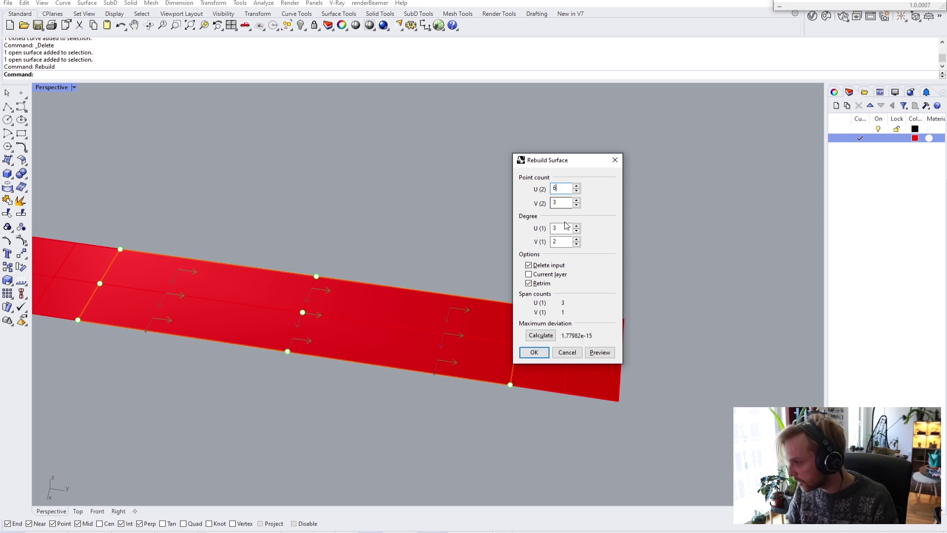
left_click(534, 352)
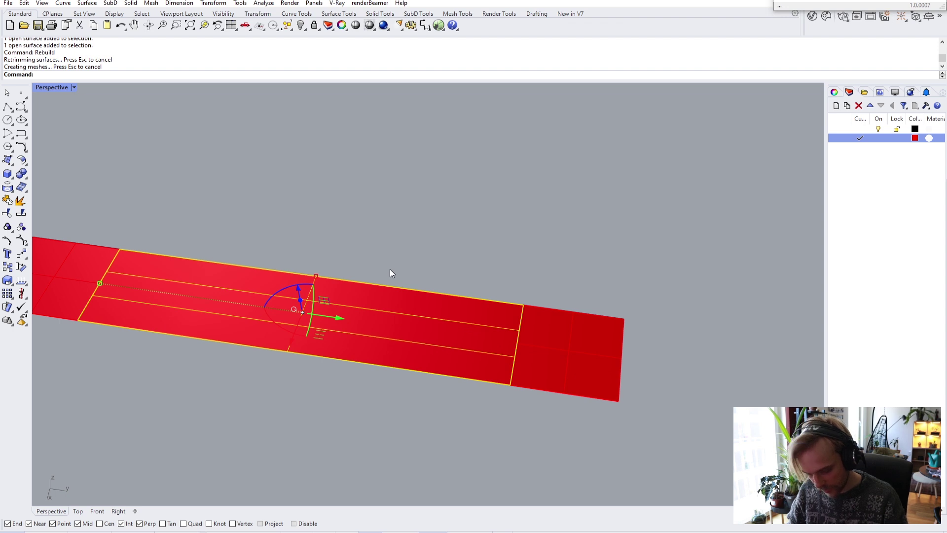
key("F10")
right_click_drag(321, 269, 345, 248)
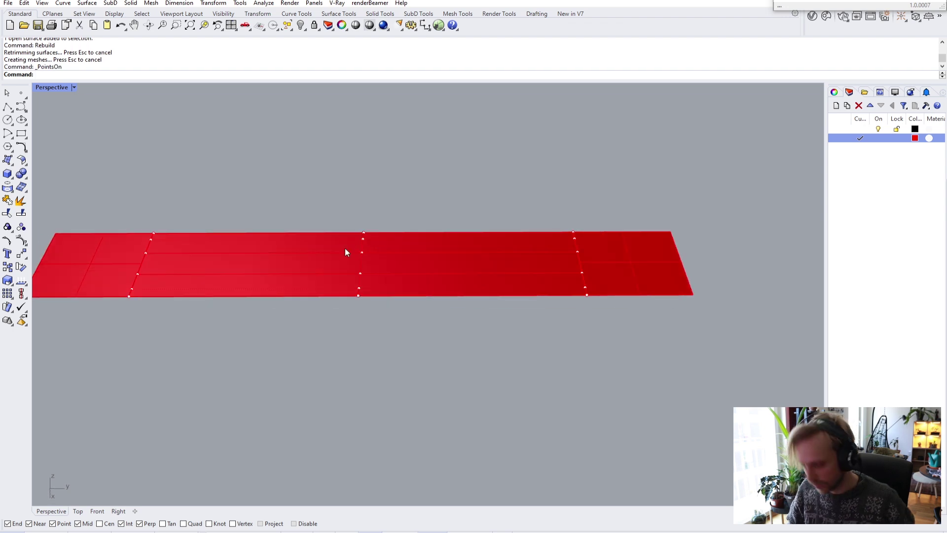
key("ctrl+z")
Try rebuilding the middle surface with 3 U and 6 V points, inspect its control points, and undo the rebuild.
type("Rebuild")
key("Return")
left_click(562, 187)
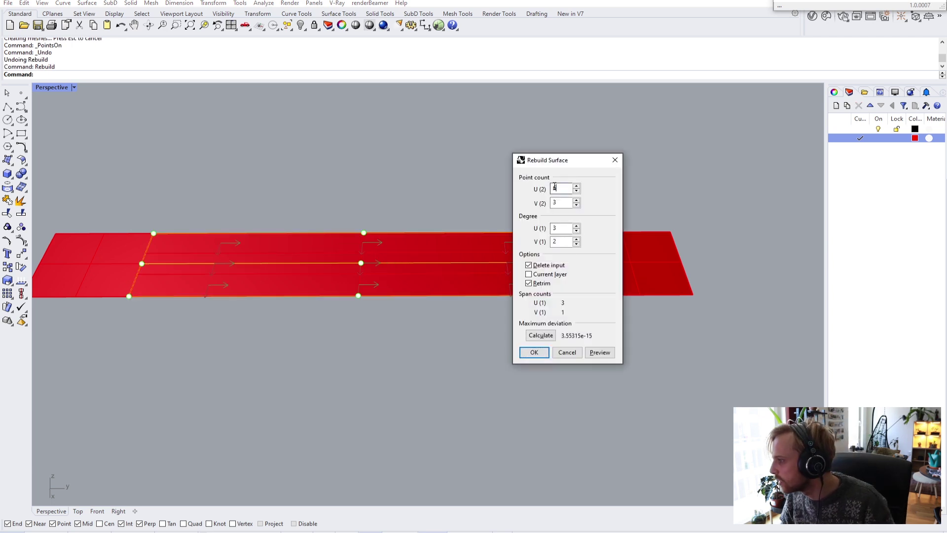
type("3")
key("Tab")
type("6")
left_click(528, 352)
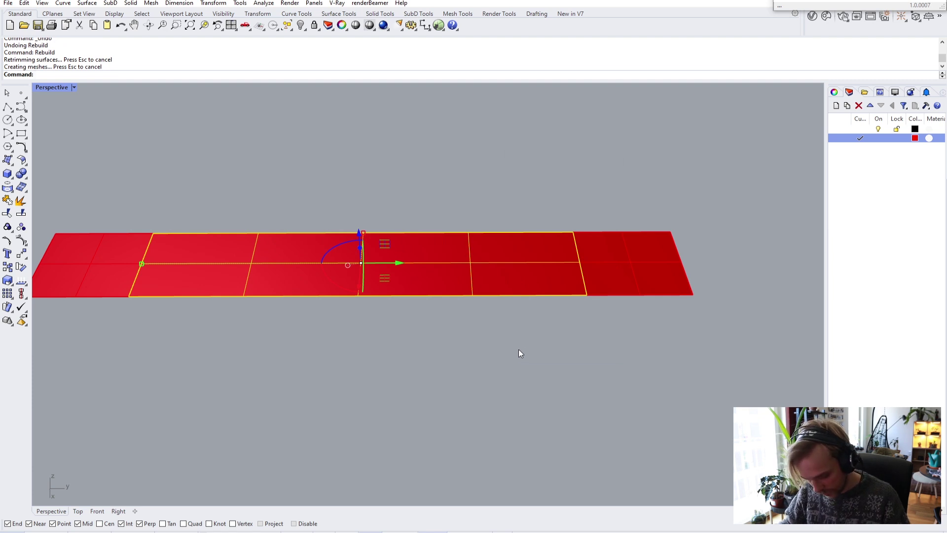
key("F10")
right_click_drag(265, 205, 269, 232)
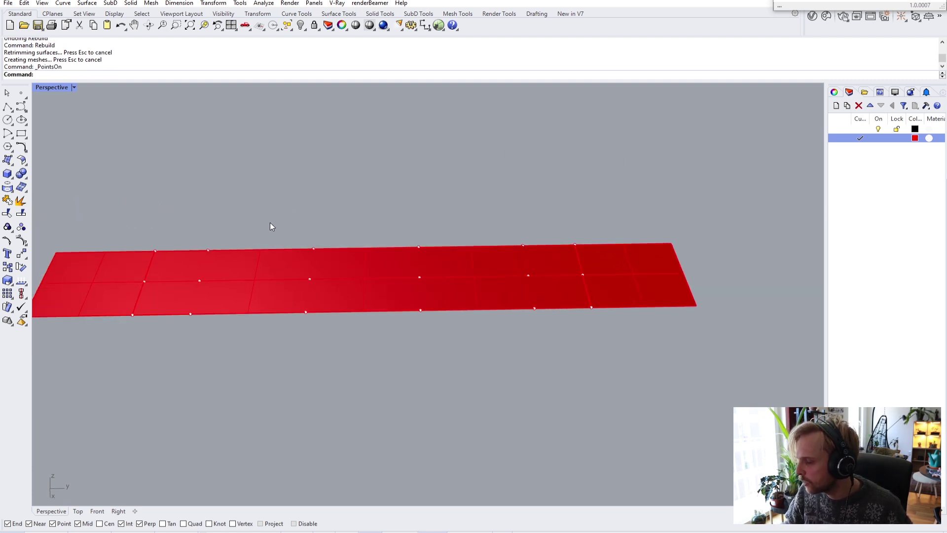
left_click_drag(280, 226, 421, 206)
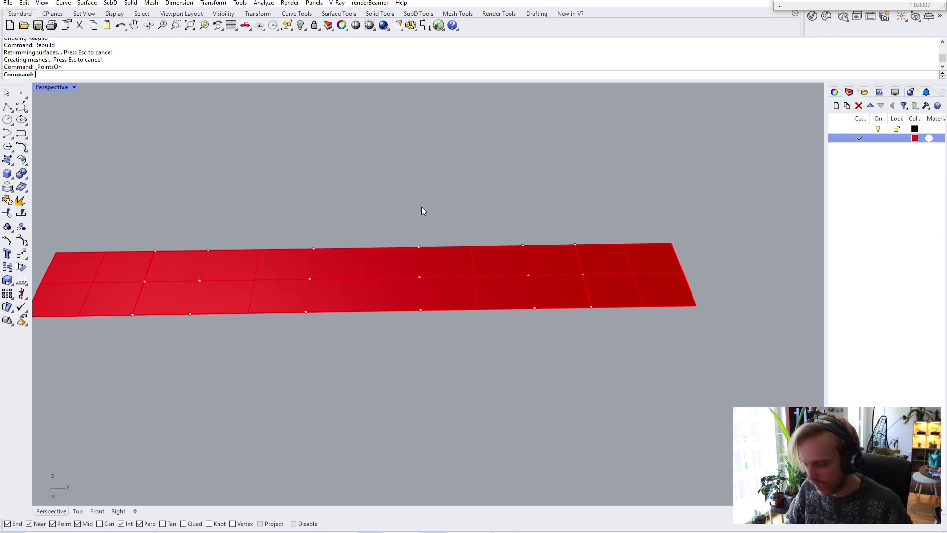
key("ctrl+z")
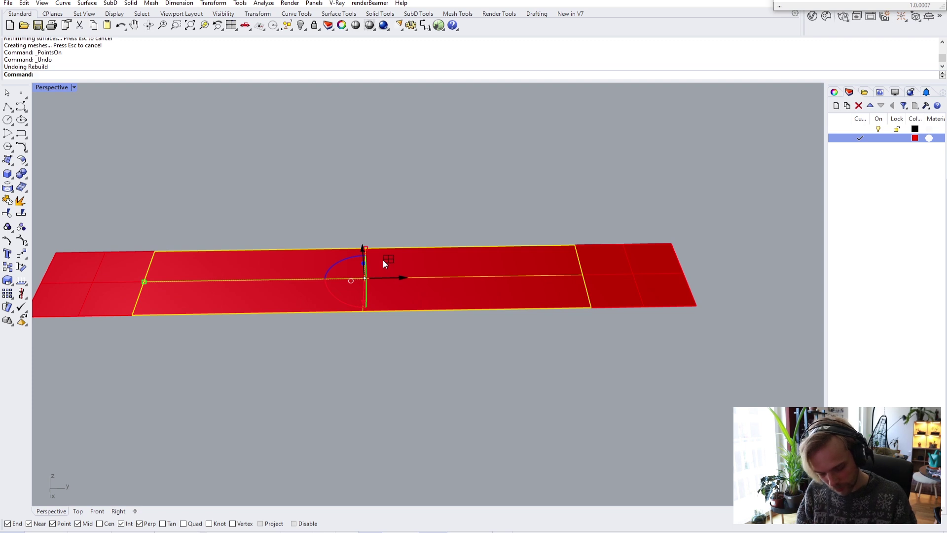
Rebuild the middle surface with 4 U and 6 V points and turn on its control points.
type("Rebuild")
key("Return")
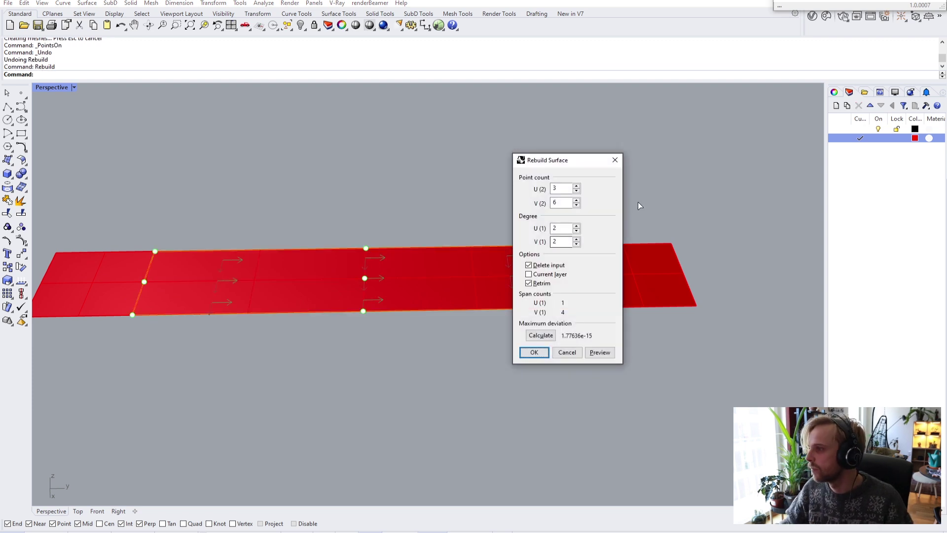
left_click(560, 189)
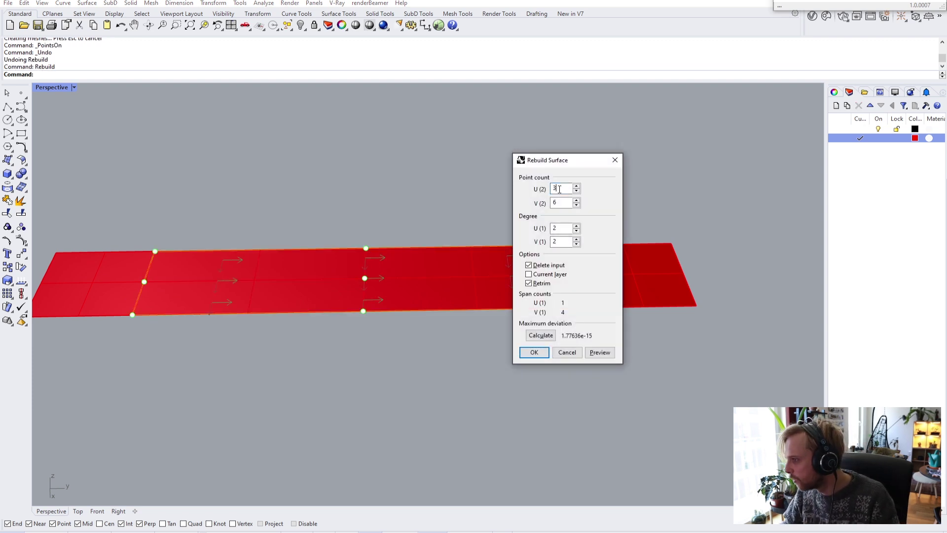
left_click(534, 352)
key("F10")
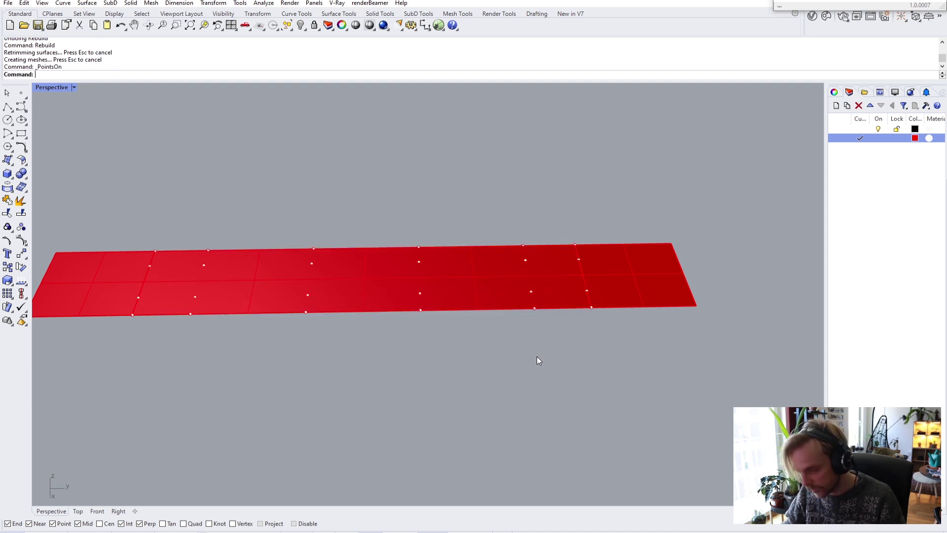
Raise the four central control points nearest the middle surface's far long edge to form a smooth bump.
left_click_drag(286, 206, 442, 273)
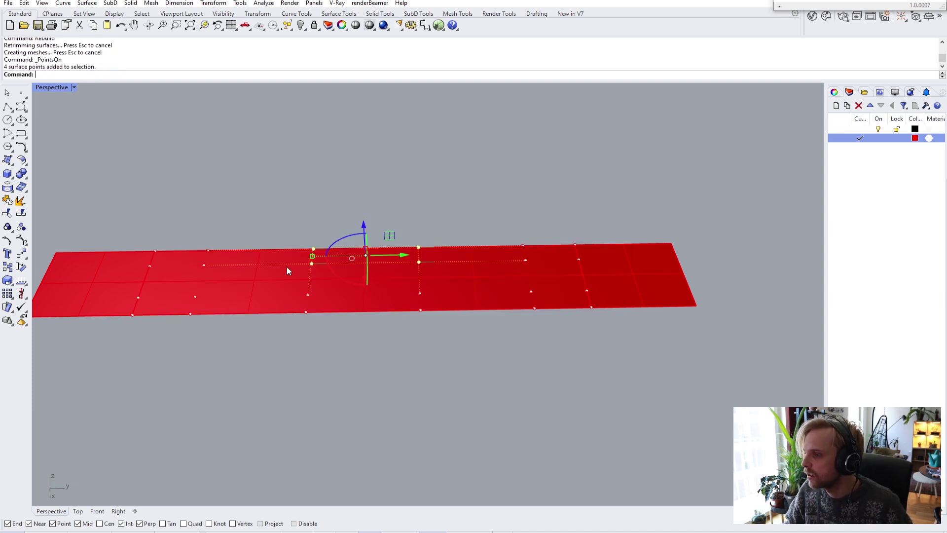
scroll(324, 263, "up", 6)
scroll(477, 222, "down", 10)
right_click_drag(478, 222, 414, 206)
right_click_drag(414, 206, 324, 268, "shift")
left_click_drag(324, 268, 342, 226)
right_click_drag(342, 226, 387, 290)
scroll(334, 293, "up", 5)
Join the bulged middle surface and its two flat end planes into one polysurface.
left_click(333, 292)
left_click(427, 323, "shift")
left_click(721, 393, "shift")
right_click_drag(721, 393, 634, 356, "shift")
type("join")
key("Return")
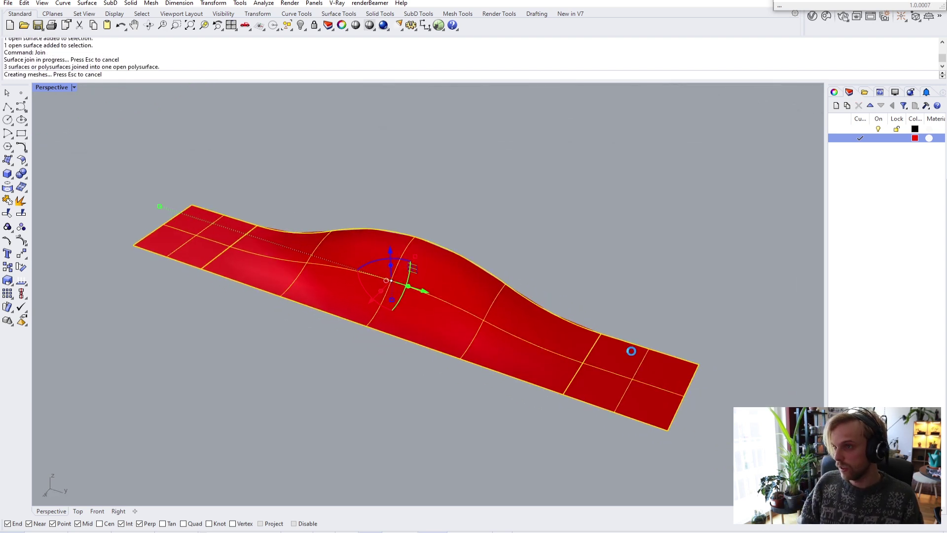
Copy the joined polysurface repeatedly from corner to corner, lining the copies up edge to edge in a row.
type("Copy")
key("Return")
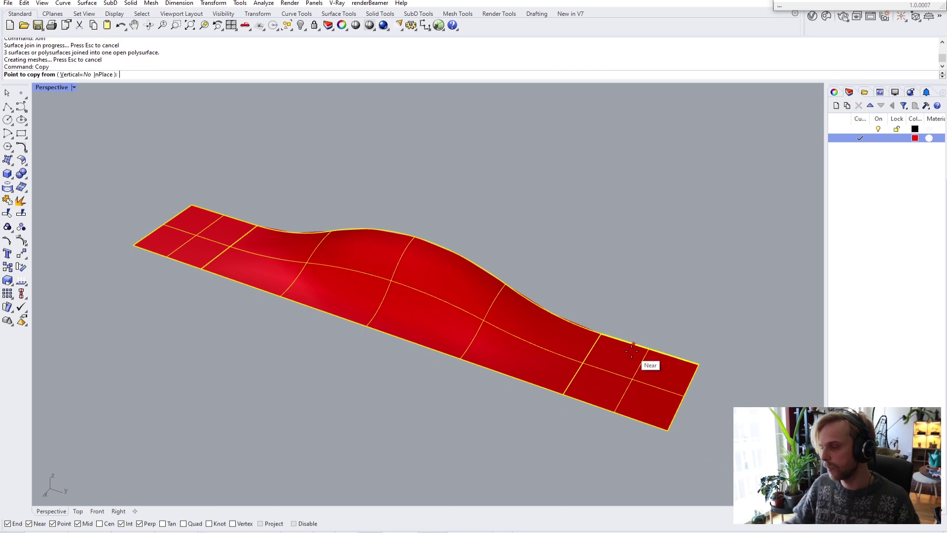
scroll(681, 346, "down", 3)
left_click(677, 384)
left_click(695, 352)
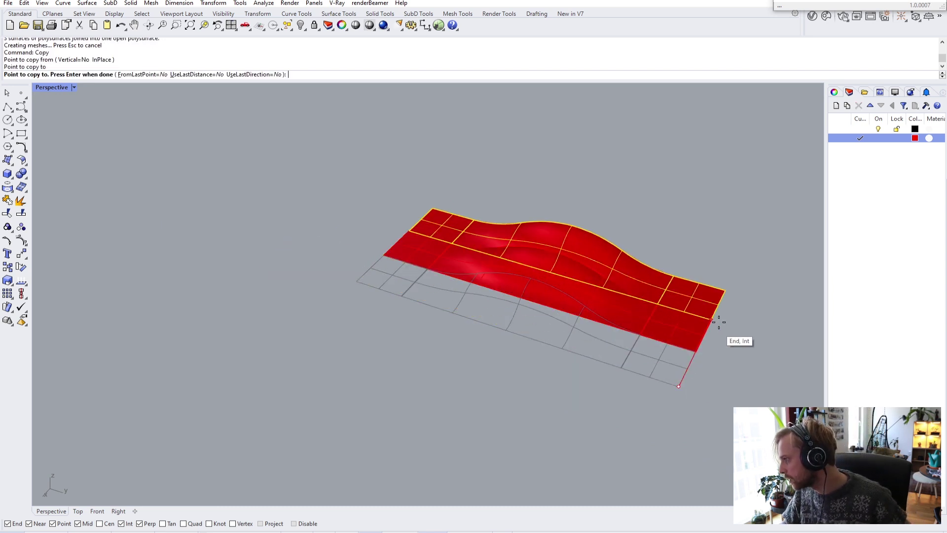
left_click(727, 289)
left_click(740, 267)
left_click(737, 262)
left_click(749, 238)
scroll(715, 240, "down", 3)
right_click_drag(715, 240, 439, 305, "shift")
scroll(486, 310, "up", 6)
left_click(637, 376)
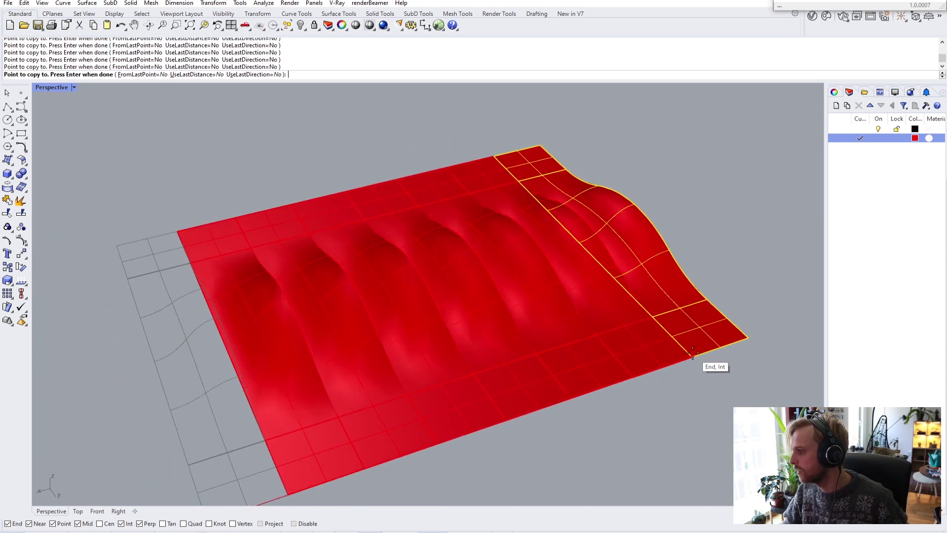
scroll(635, 246, "down", 4)
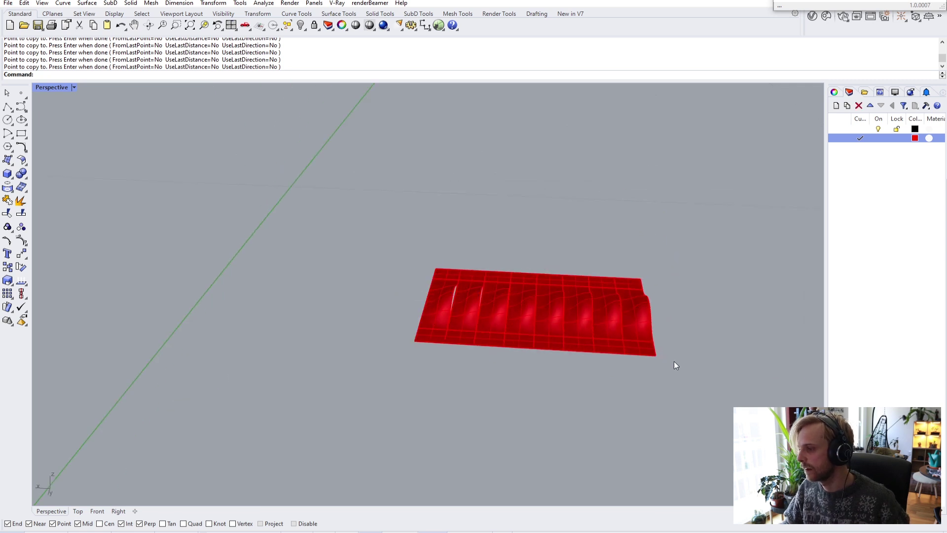
Copy the last module in the row once more, corner to corner, to extend the row.
right_click_drag(674, 361, 502, 292)
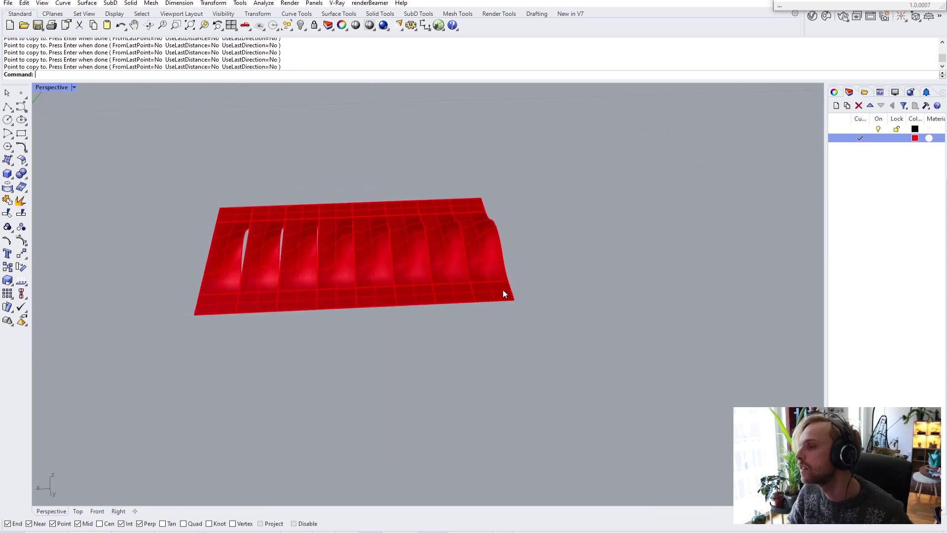
scroll(486, 286, "up", 3)
left_click(475, 293)
right_click(474, 293)
left_click(450, 316)
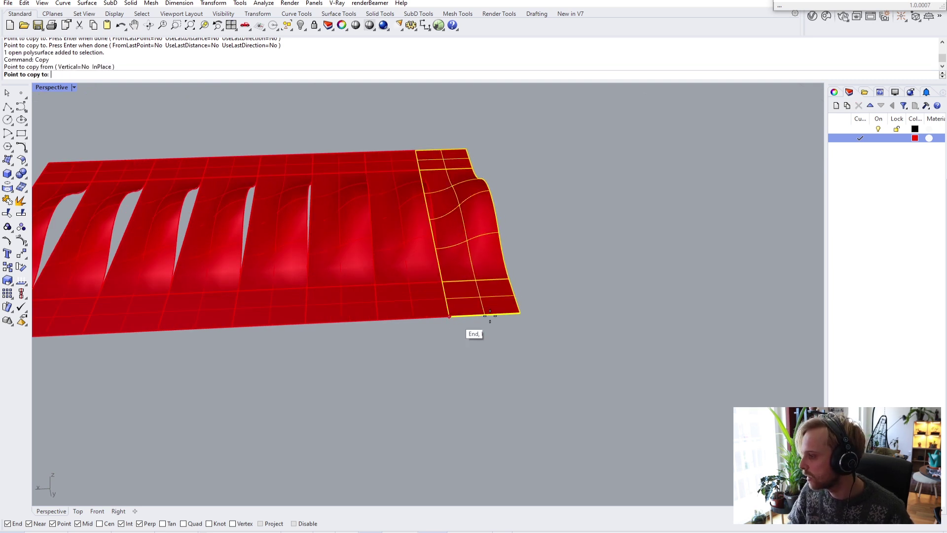
left_click(520, 313)
scroll(520, 311, "down", 4)
right_click(498, 296)
scroll(493, 291, "down", 15)
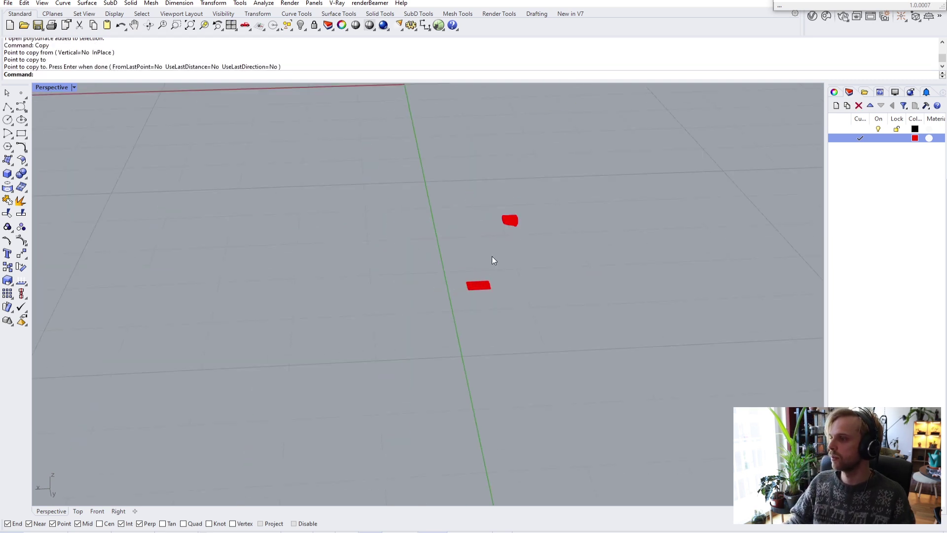
Delete the two outermost modules at the bulged end of the row.
scroll(521, 230, "up", 8)
right_click_drag(419, 386, 452, 351)
scroll(452, 350, "up", 4)
left_click(433, 362)
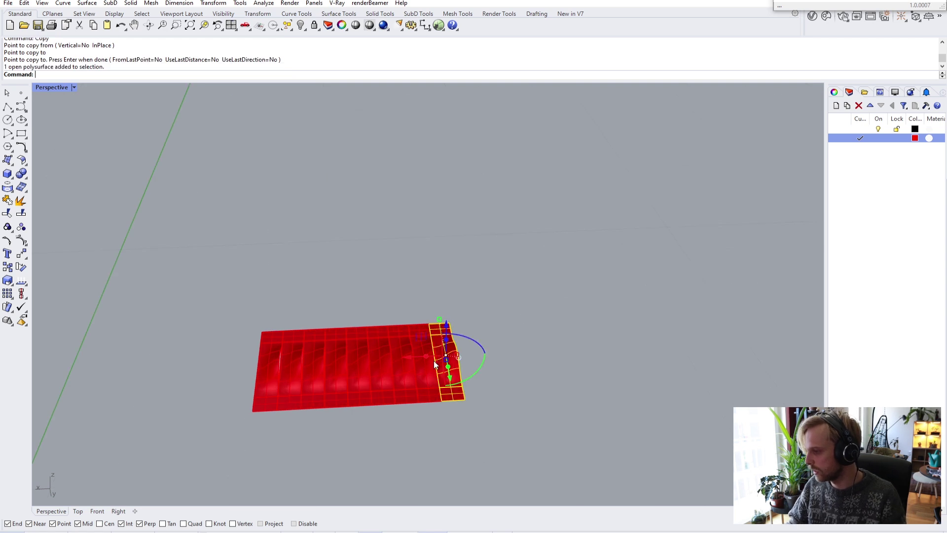
key("Delete")
left_click(426, 362)
key("Delete")
scroll(427, 360, "down", 3)
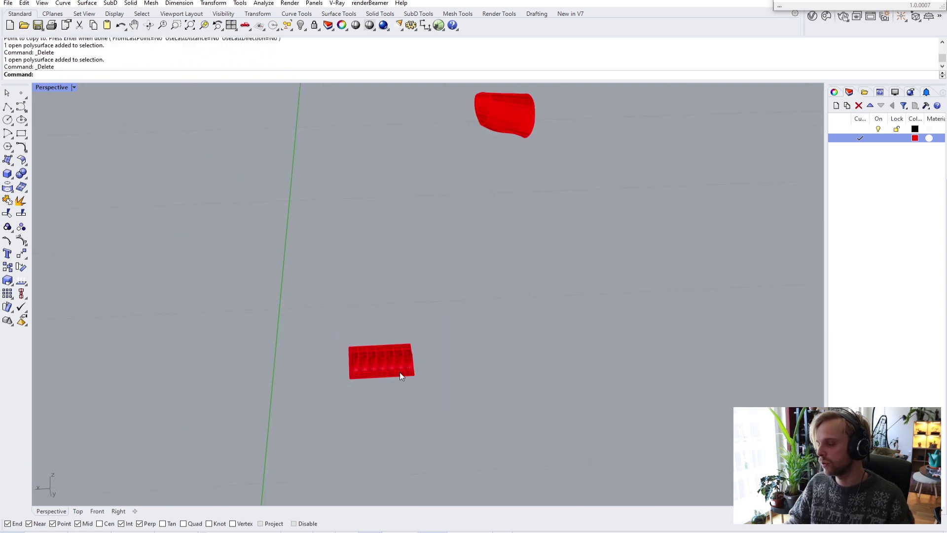
scroll(346, 380, "up", 3)
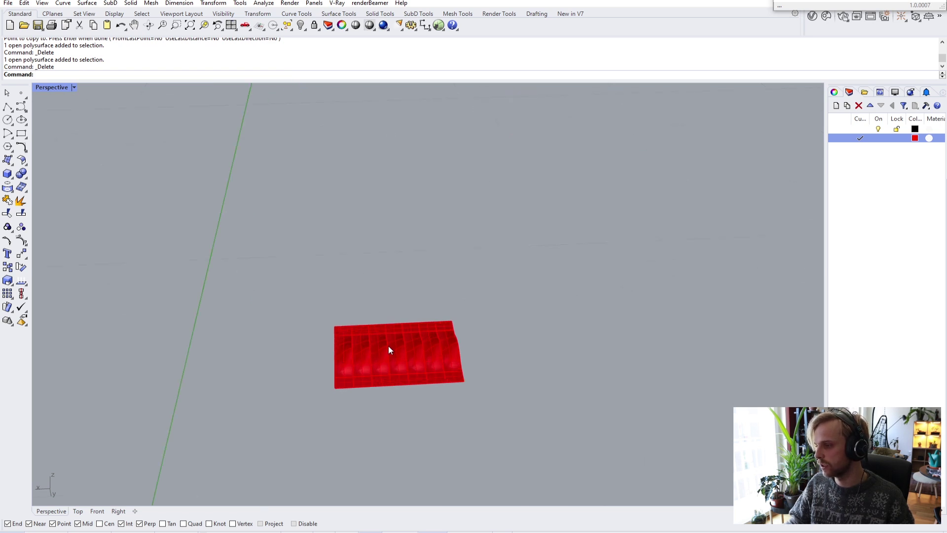
right_click_drag(404, 345, 362, 300)
scroll(275, 275, "up", 4)
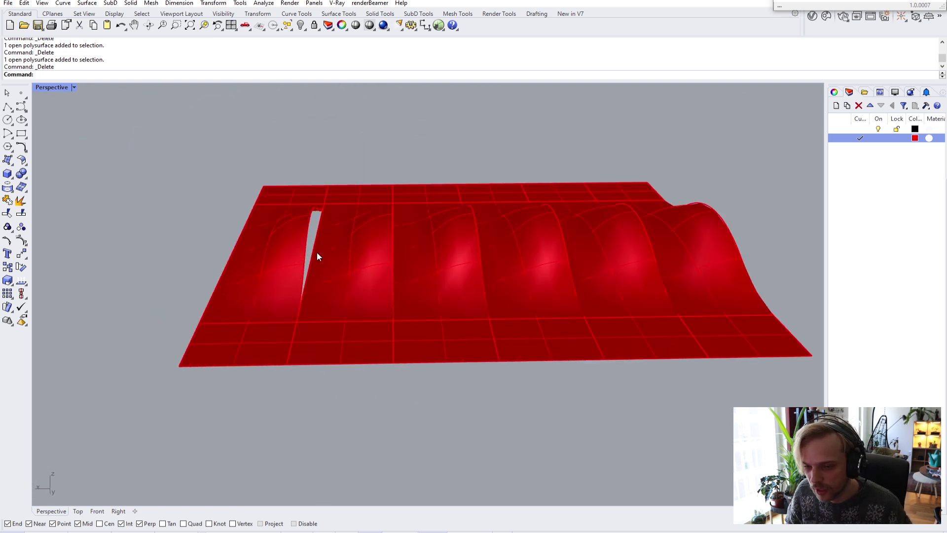
Pick all flat and bulged faces of the six modules as the surfaces for ExtrudeSrf.
right_click_drag(299, 268, 289, 292)
left_click(289, 293)
left_click(383, 288, "shift")
left_click(486, 296, "shift")
left_click(575, 287, "shift")
left_click(651, 278, "shift")
left_click(725, 272, "shift")
type("Extrude")
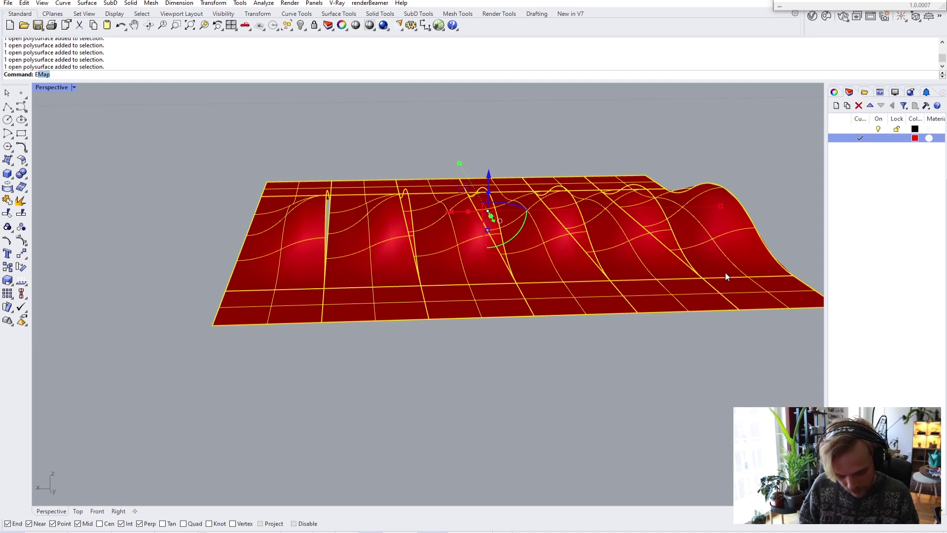
type("Srf")
key("Return")
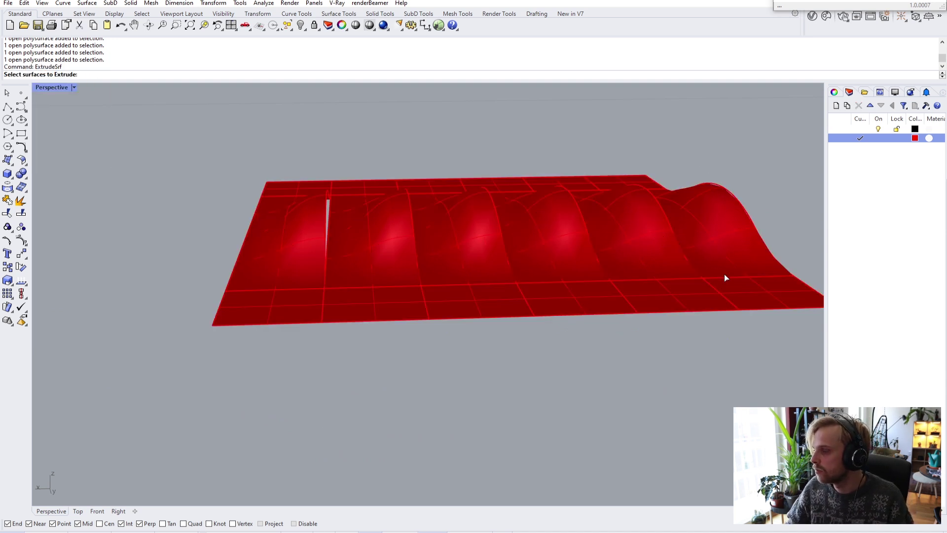
left_click(724, 275)
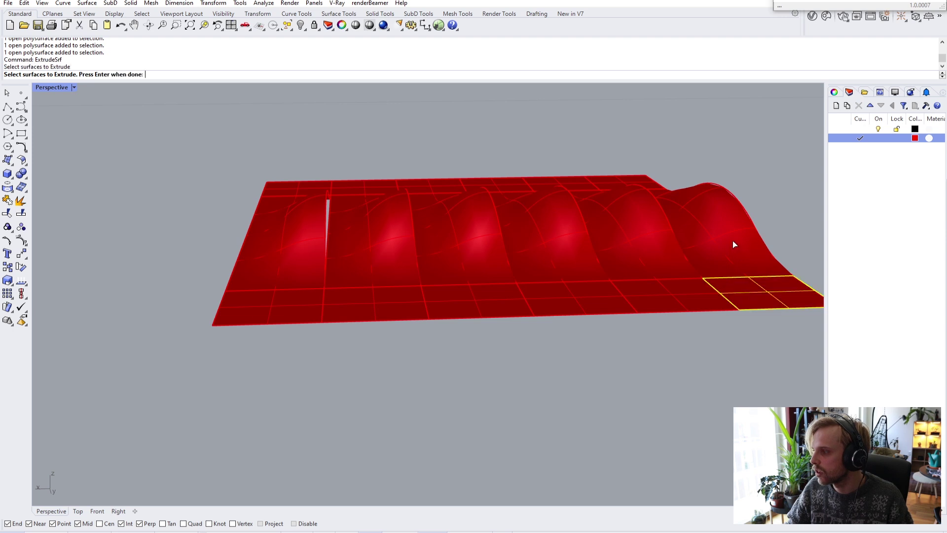
left_click(732, 241)
left_click(635, 186)
right_click_drag(635, 186, 560, 221)
left_click(560, 221)
left_click(566, 278)
left_click(549, 448)
left_click(498, 444)
left_click(482, 348)
left_click(394, 306)
left_click(356, 430)
left_click(281, 432)
left_click(317, 335)
left_click(244, 274)
left_click(181, 427)
key("Return")
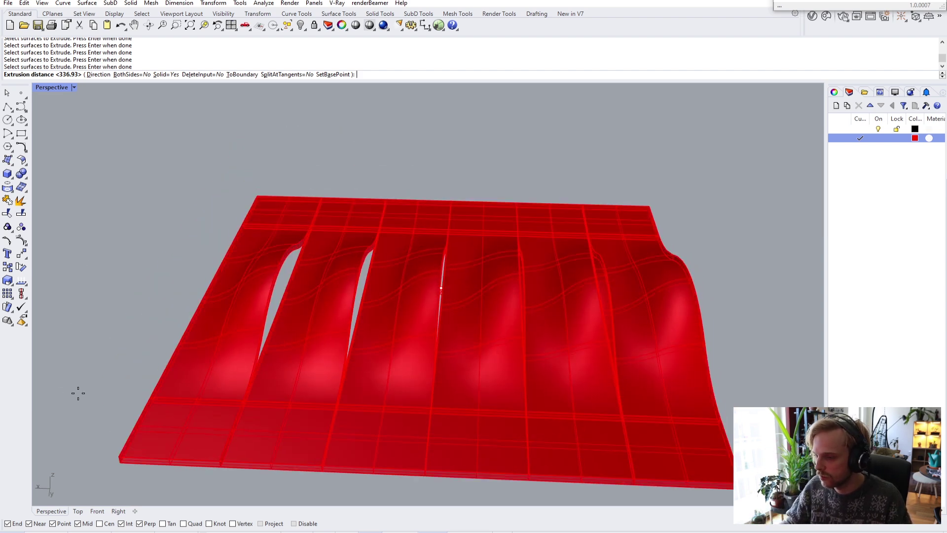
Try extruding the picked faces freehand into thick solids with Solid=Yes, and undo the extrusion.
scroll(89, 353, "down", 4)
right_click_drag(89, 353, 95, 311)
scroll(92, 291, "up", 4)
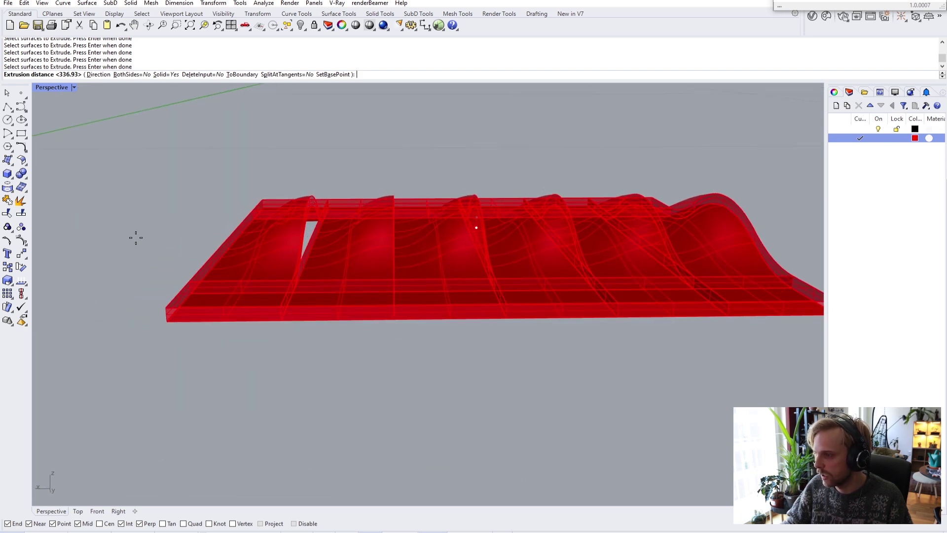
left_click(136, 239)
mouse_move(136, 238)
right_mouse_down()
mouse_move(252, 269)
mouse_move(210, 269)
mouse_move(273, 313)
mouse_move(292, 304)
mouse_move(277, 303)
mouse_move(321, 219)
mouse_move(594, 453)
right_mouse_up()
scroll(277, 298, "down", 3)
key("ctrl+z")
Join the six modules of the row into one open polysurface.
left_click_drag(594, 453, 214, 165)
type("join")
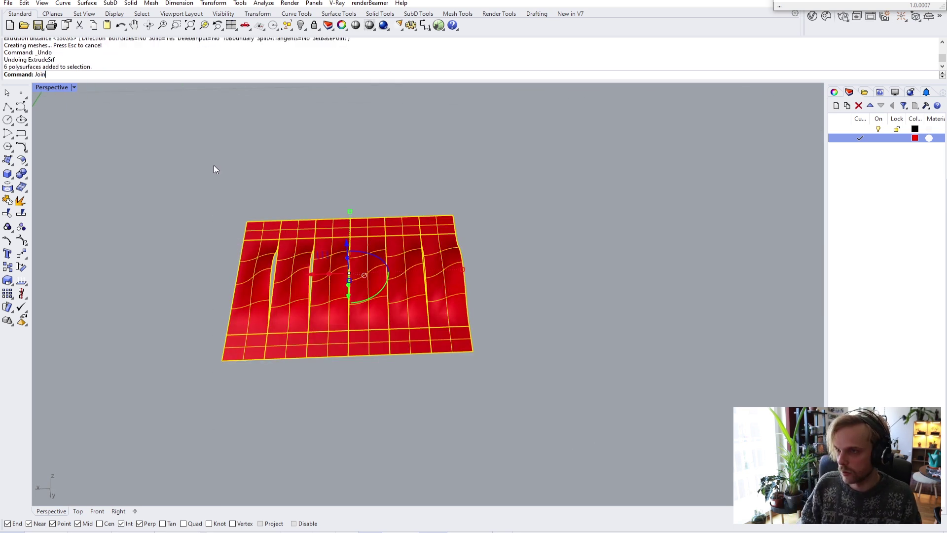
key("Return")
left_click(299, 238)
left_click(248, 201)
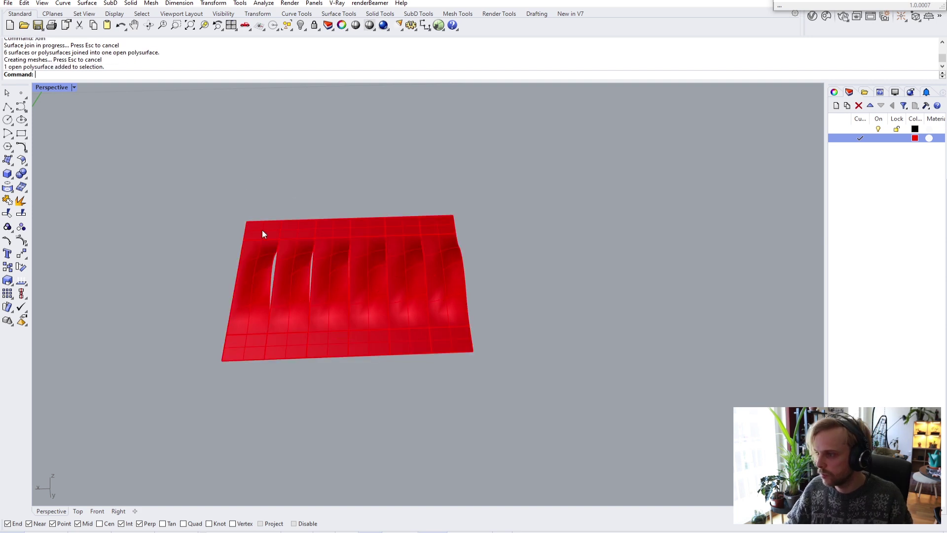
Begin a CageEdit on the joined polysurface with a world-aligned bounding box as control object and a Z point count of 2.
left_click(272, 230)
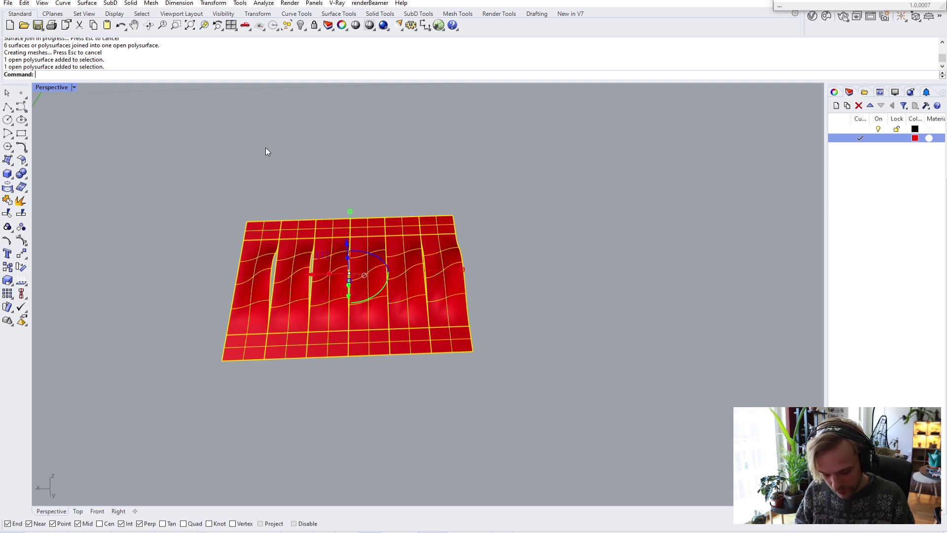
type("Cage")
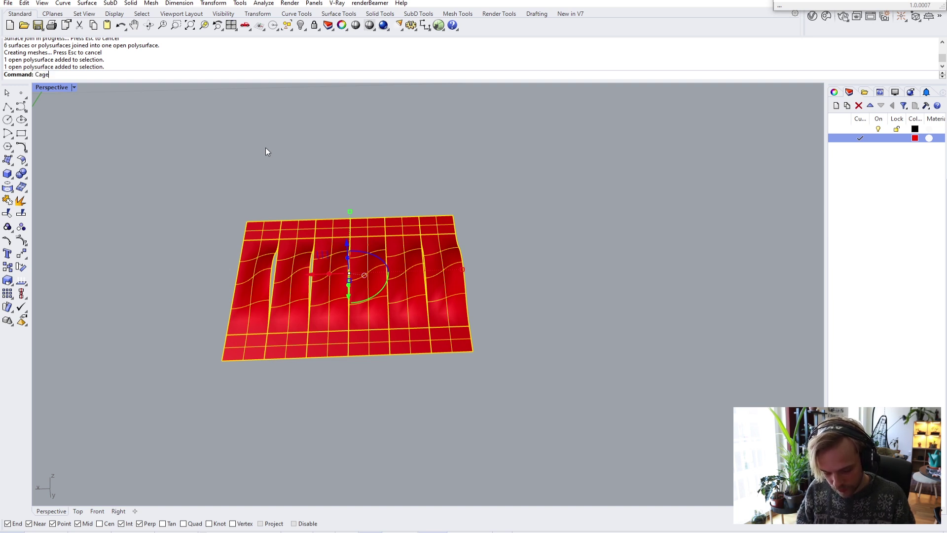
type("Edit")
key("Return")
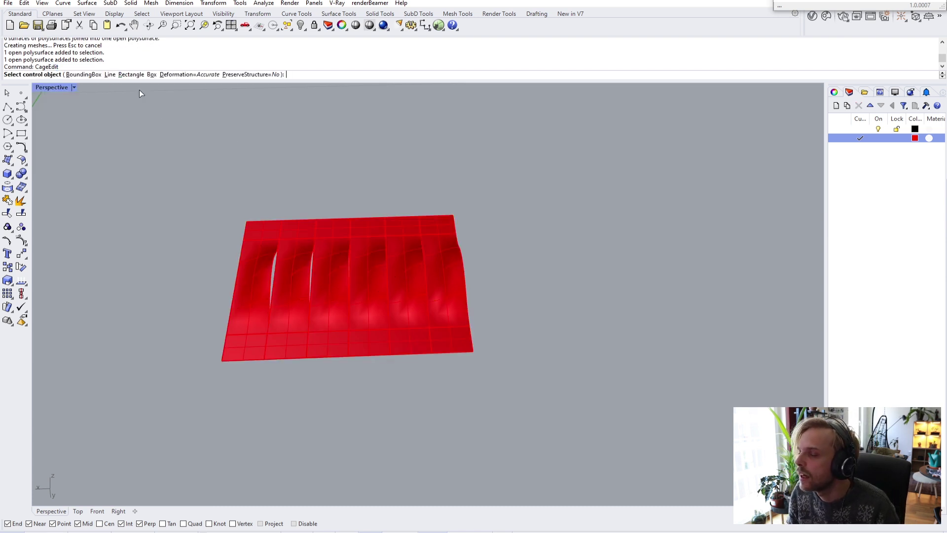
left_click(83, 74)
key("Return")
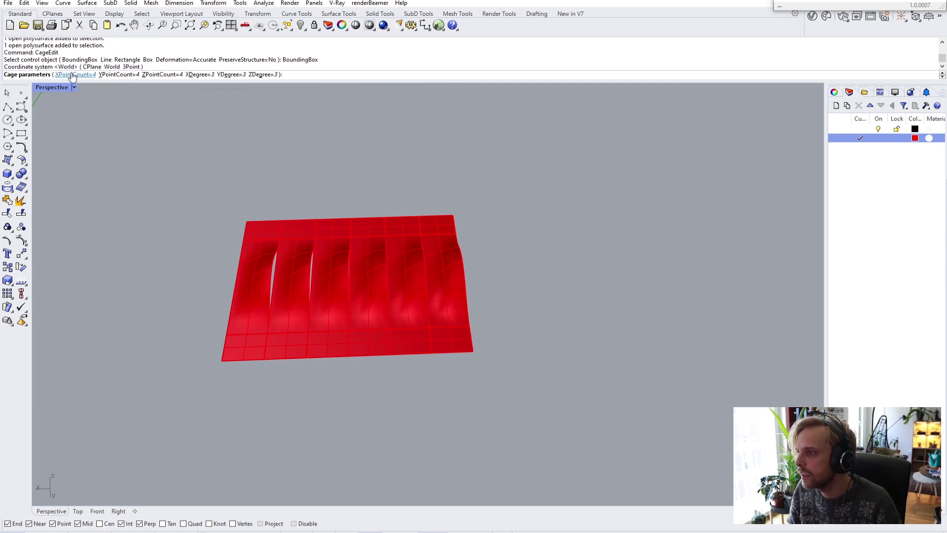
left_click(155, 75)
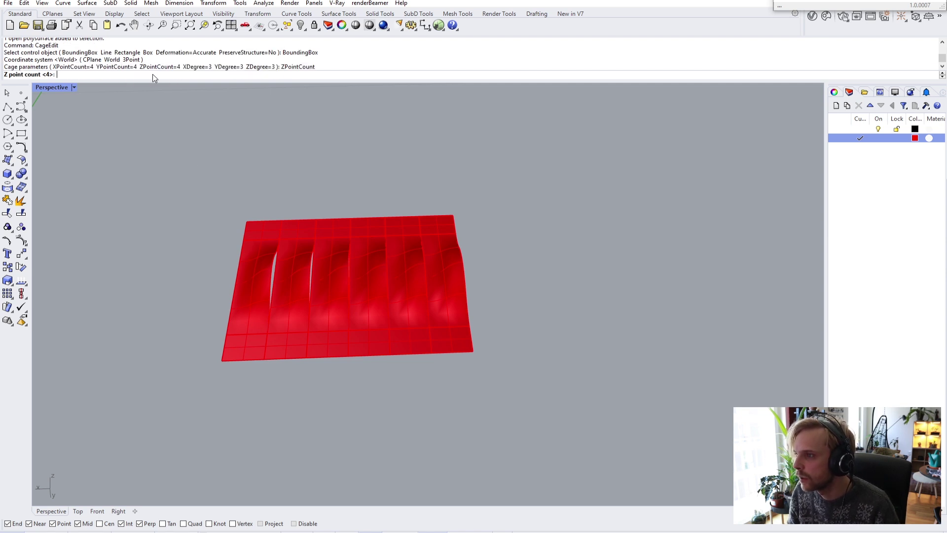
type("2")
key("Return")
Set the cage's X point count to 7 and Y point count to 6, and create it with the Global edit region.
left_click(85, 75)
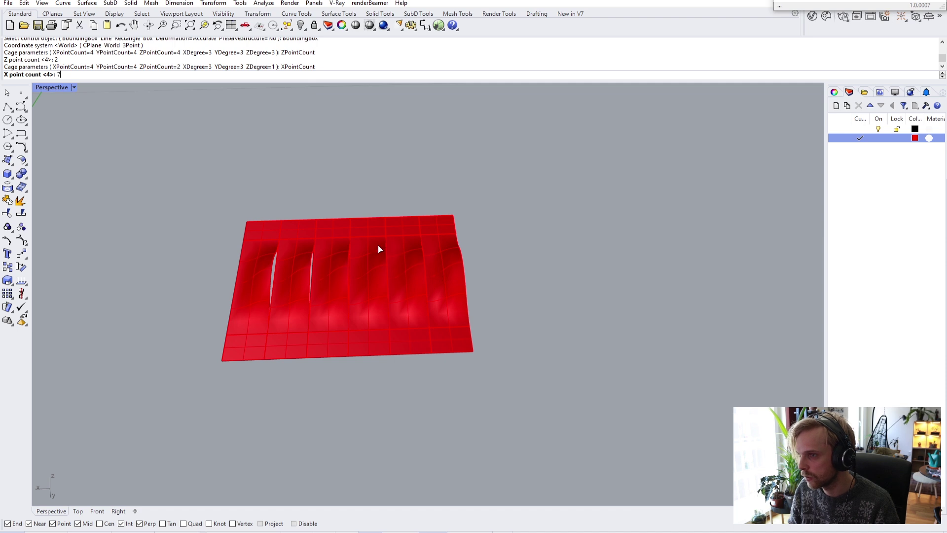
key("Return")
left_click(116, 75)
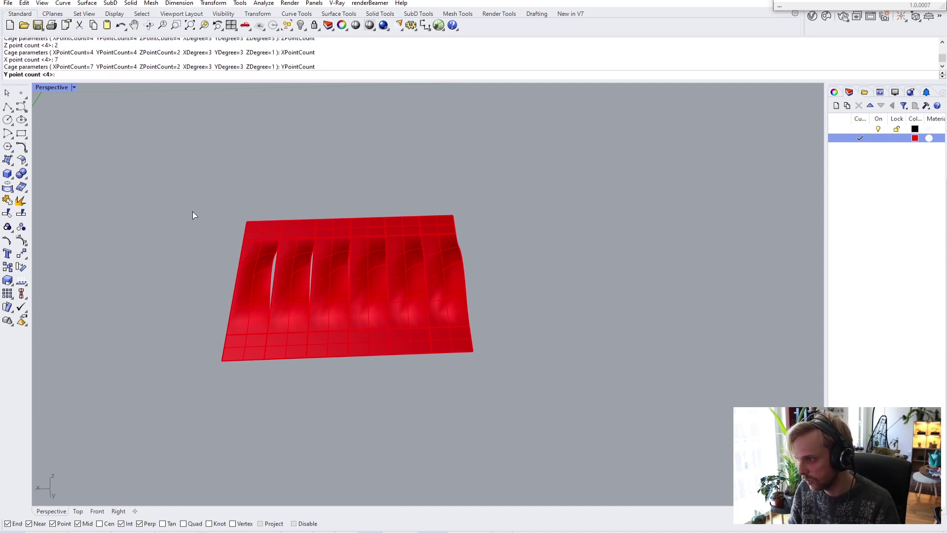
type("6")
key("Return")
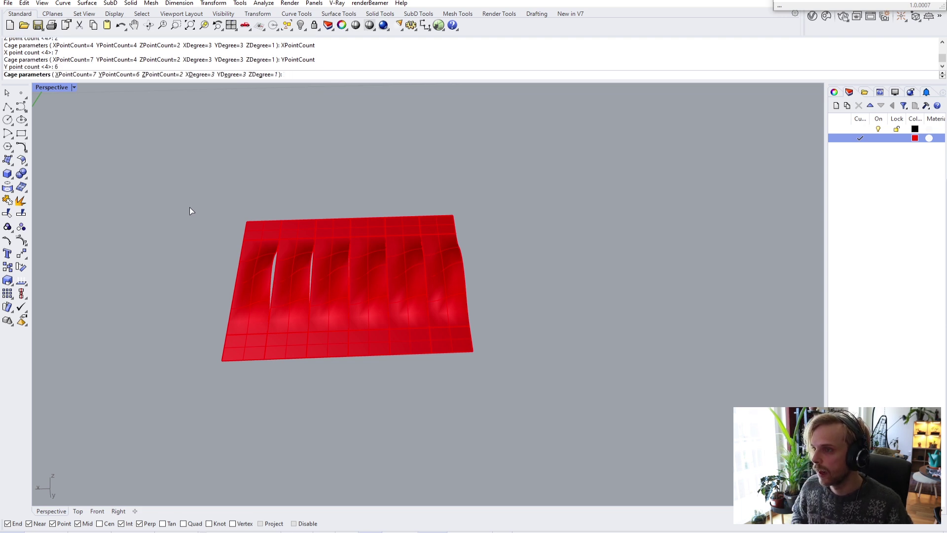
key("Return")
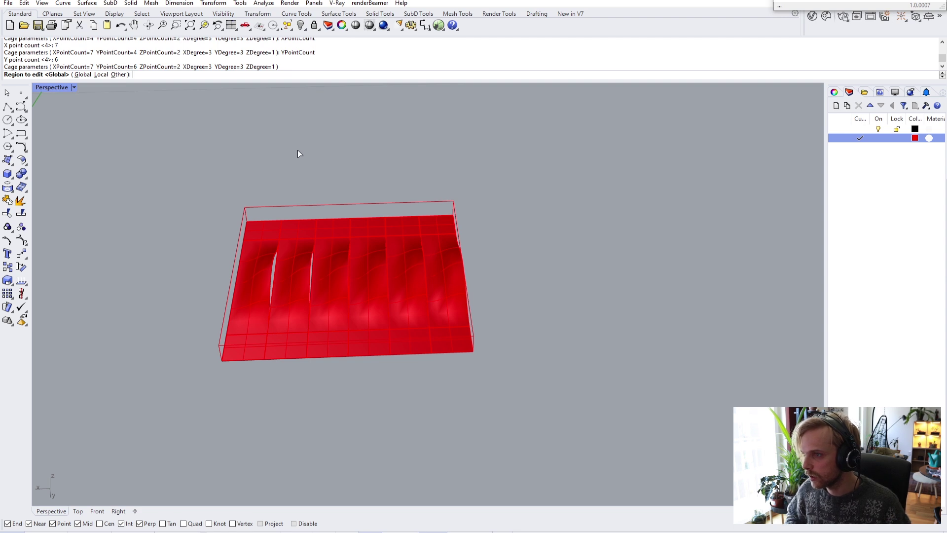
key("Return")
Display the model in Wireframe and shift four inner cage points near the middle in the positive X direction.
right_click_drag(360, 239, 242, 276)
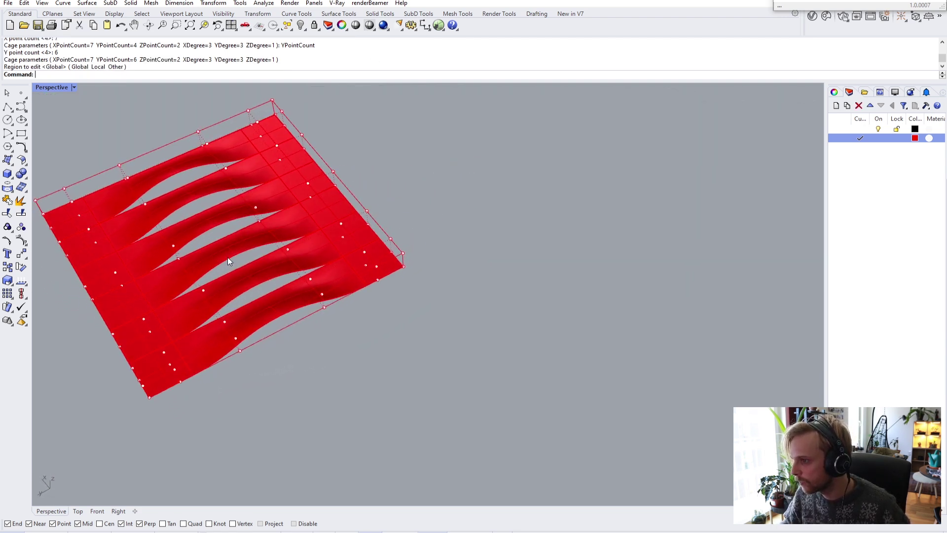
left_click(57, 92)
left_click(64, 122)
right_click_drag(65, 128, 371, 246)
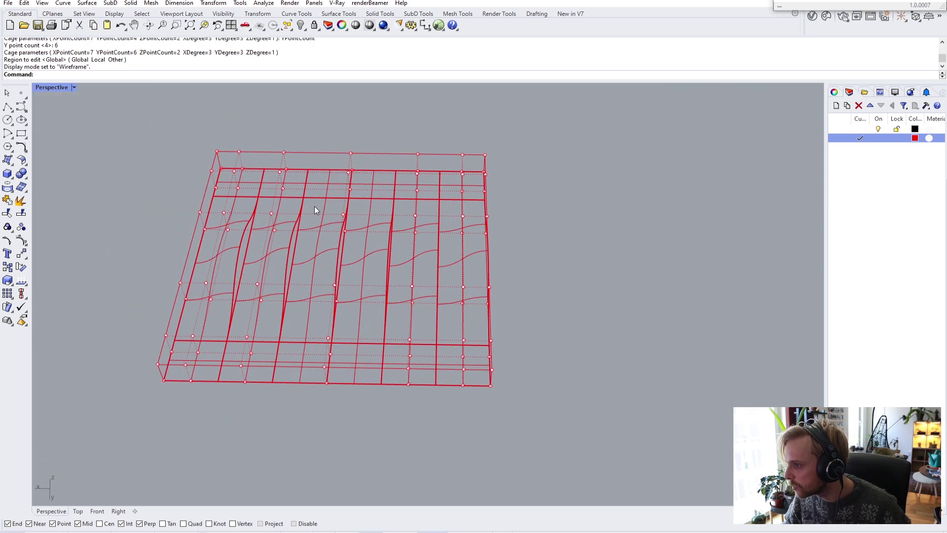
left_click_drag(358, 325, 369, 311)
scroll(371, 312, "up", 2)
scroll(362, 294, "down", 2)
right_click_drag(362, 294, 300, 283)
left_click_drag(335, 283, 252, 277)
right_click_drag(381, 297, 345, 296, "shift")
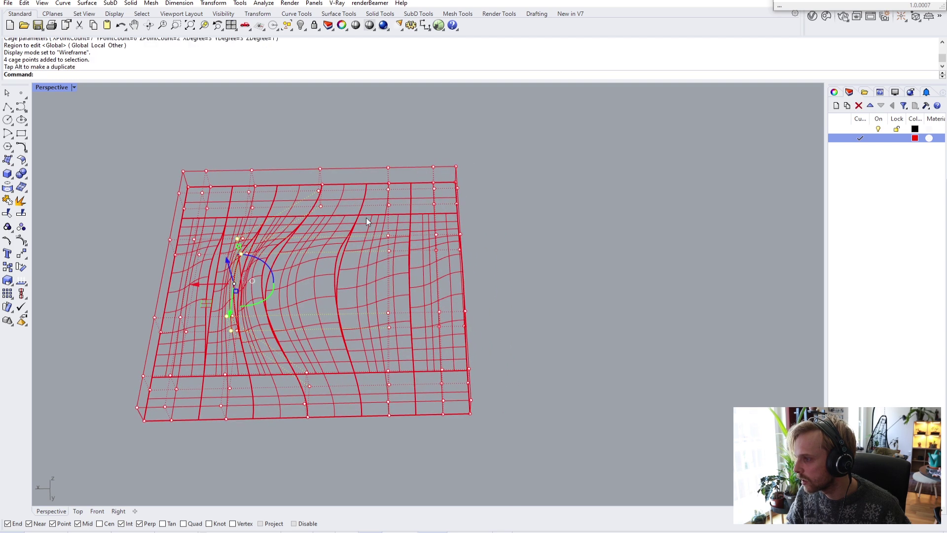
Try shifting the neighbouring four inner cage points in the negative X direction, review the result in Shaded display, and undo the move.
left_click_drag(368, 208, 396, 335)
left_click_drag(352, 282, 420, 288)
left_click(566, 316)
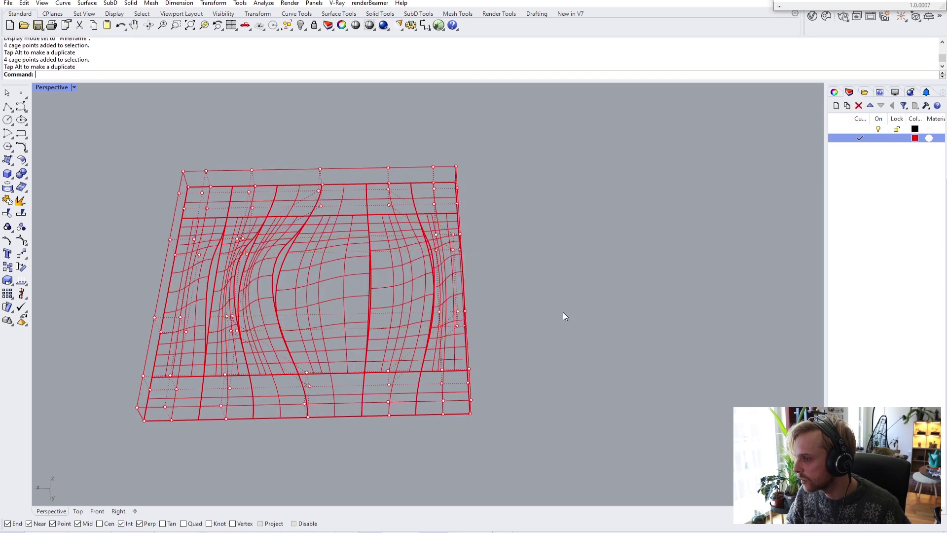
left_click(56, 88)
left_click(60, 131)
mouse_move(277, 267)
right_mouse_down()
mouse_move(305, 212)
mouse_move(348, 281)
mouse_move(304, 246)
mouse_move(297, 198)
right_mouse_up()
key("Tab")
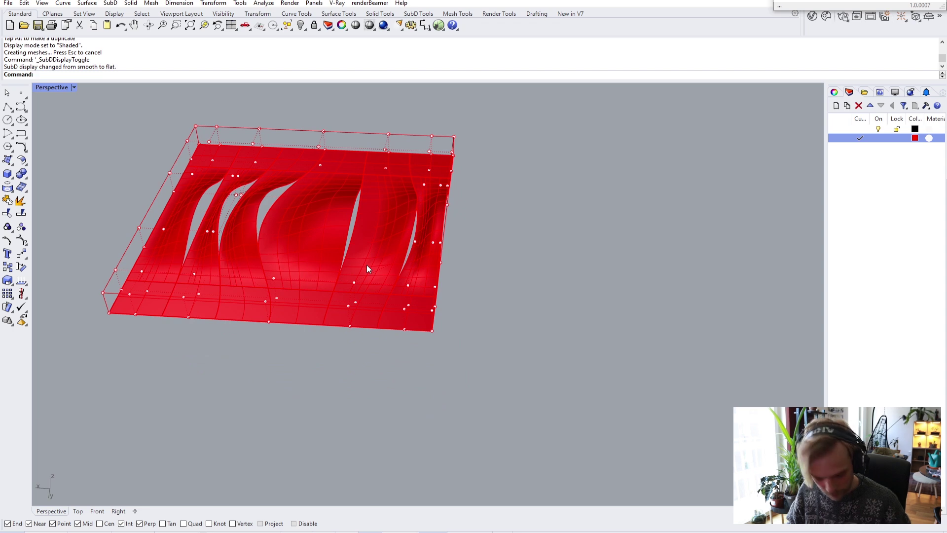
key("ctrl+z")
left_click(510, 303)
Return to Wireframe display and shift the same four inner cage points far in the positive X direction, close to the first moved group.
right_click_drag(393, 262, 410, 277)
scroll(235, 238, "up", 3)
right_click_drag(236, 238, 373, 215)
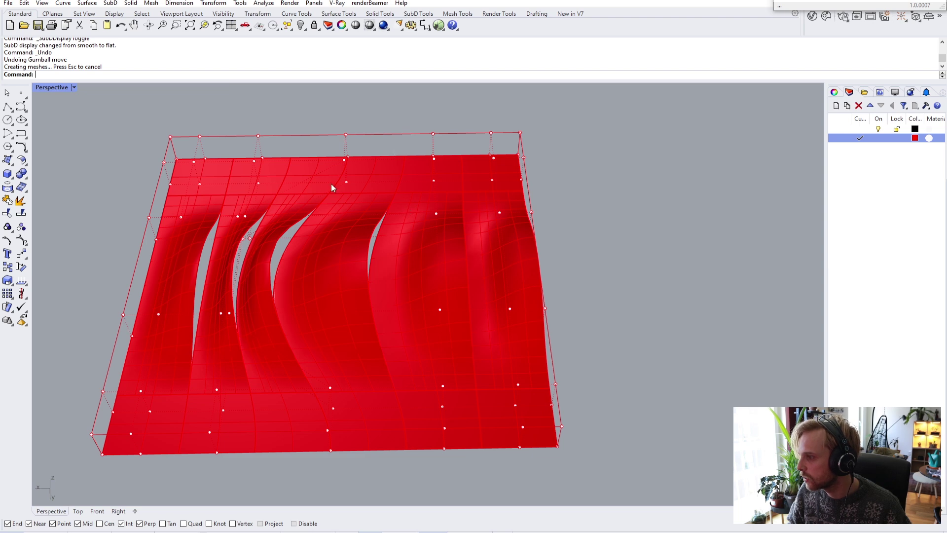
left_click(47, 87)
left_click(49, 123)
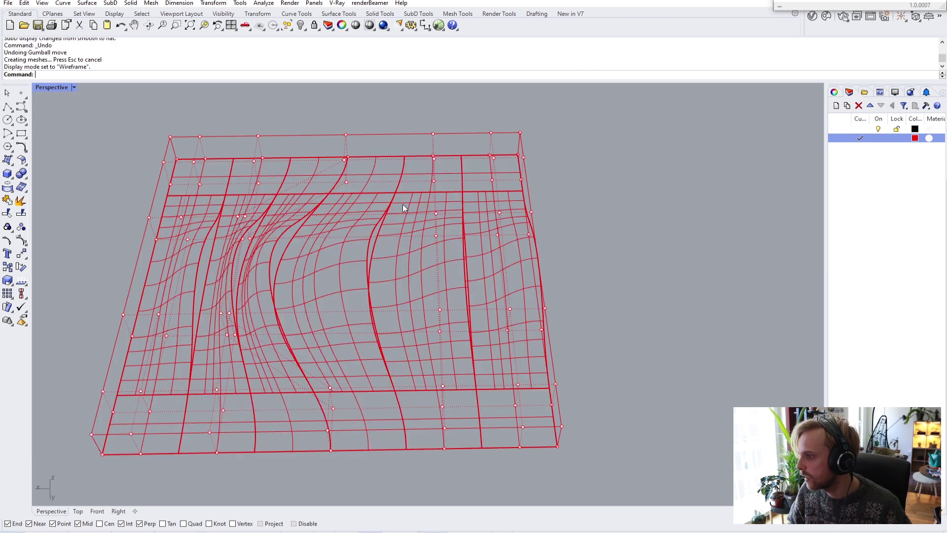
left_click_drag(410, 200, 458, 350)
left_click_drag(396, 274, 246, 272)
Set the viewport to Shaded, turn off the cage points, and inspect the warped modules and the openings between them.
left_click(52, 86)
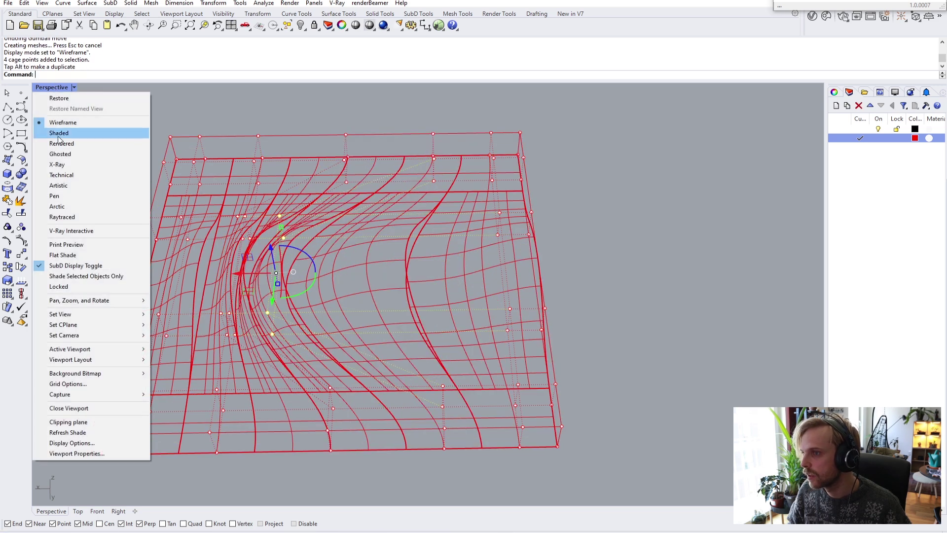
left_click(64, 134)
mouse_move(281, 266)
right_mouse_down()
mouse_move(270, 244)
mouse_move(271, 260)
mouse_move(296, 256)
right_mouse_up()
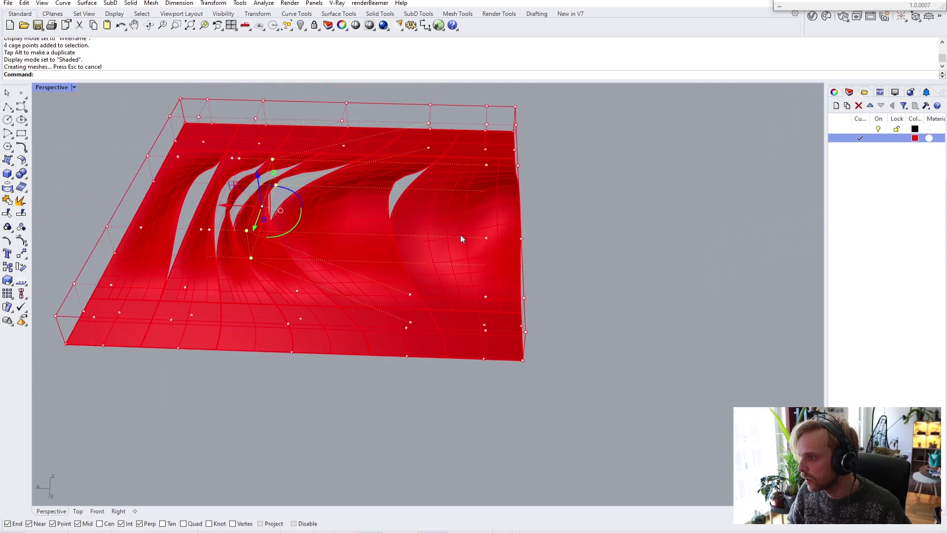
right_click_drag(182, 191, 353, 271)
key("Escape")
key("Escape")
scroll(218, 227, "up", 8)
scroll(236, 235, "down", 10)
scroll(306, 168, "up", 5)
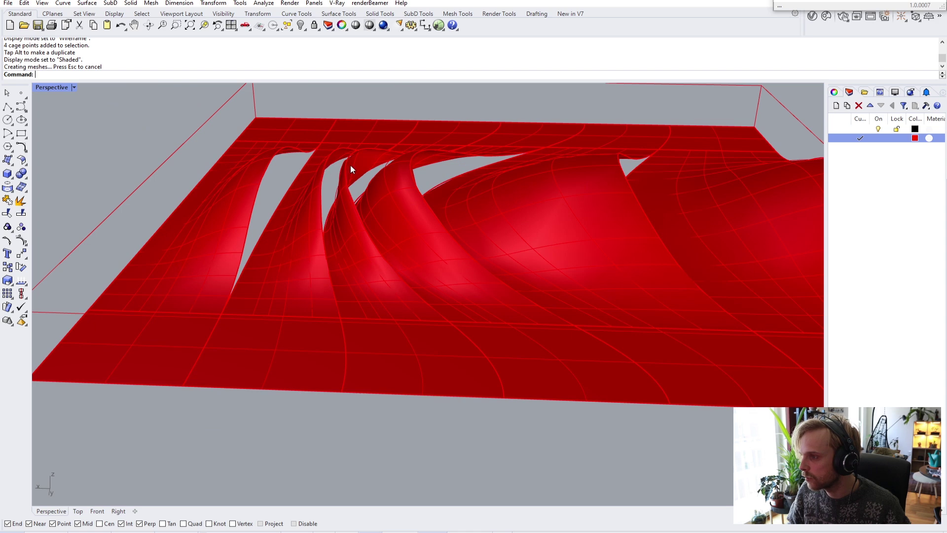
scroll(348, 164, "up", 4)
scroll(344, 173, "down", 4)
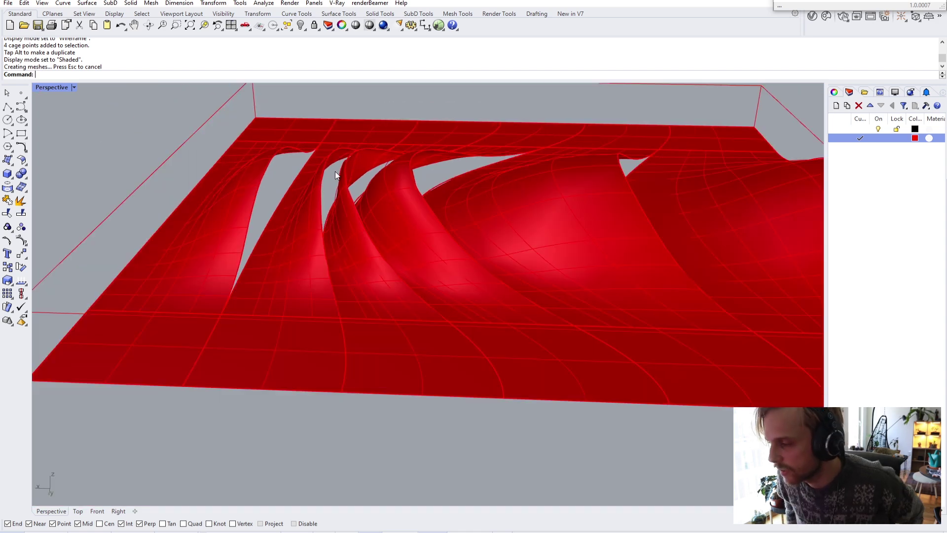
Select the warped polysurface and bring up the Grasshopper window, docked beside the Rhino viewport.
left_click(355, 137)
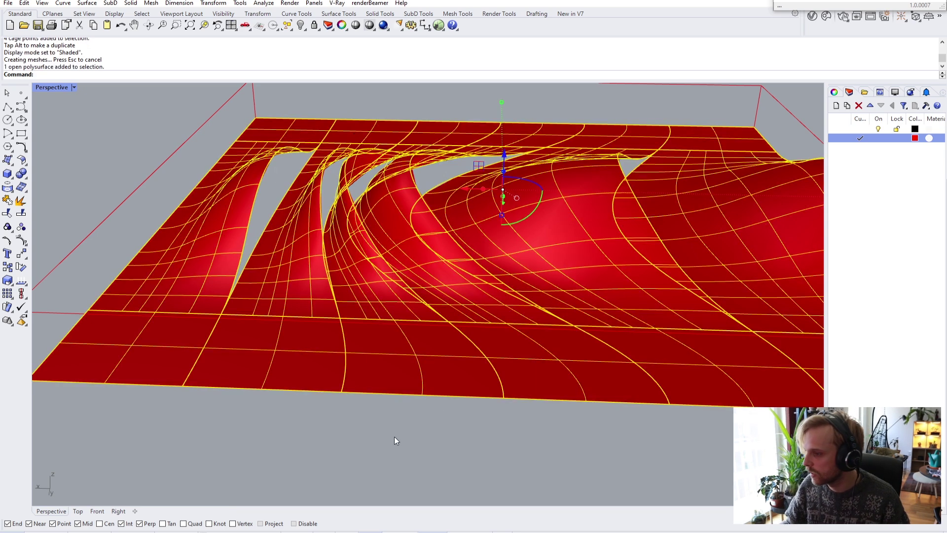
left_click(659, 532)
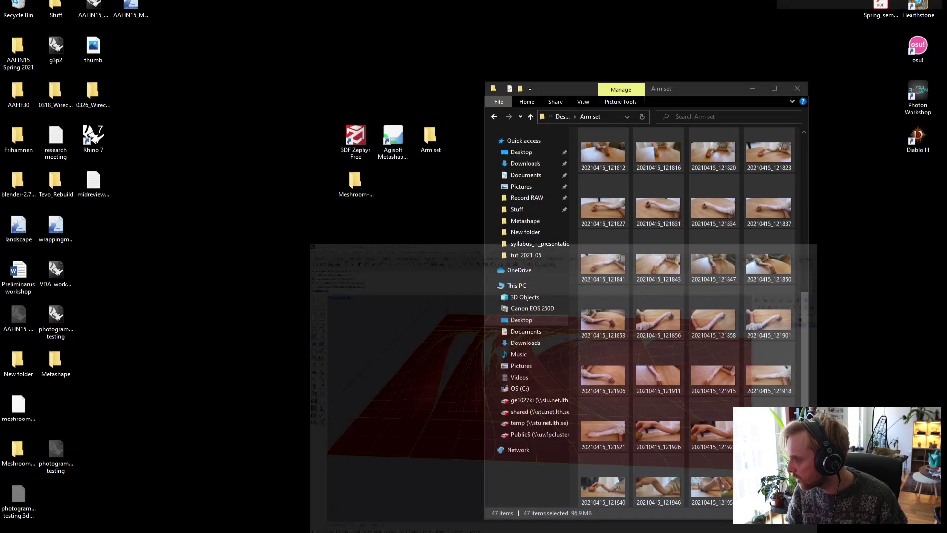
left_click(659, 532)
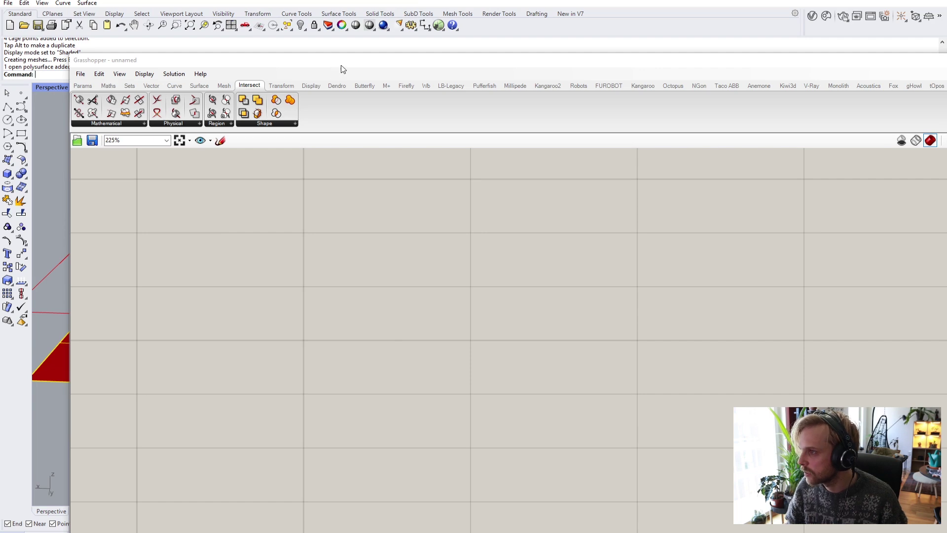
left_click_drag(341, 69, 945, 245)
Add a Brep parameter to the Grasshopper canvas and reference the selected warped polysurface as its single Brep.
double_click(707, 264)
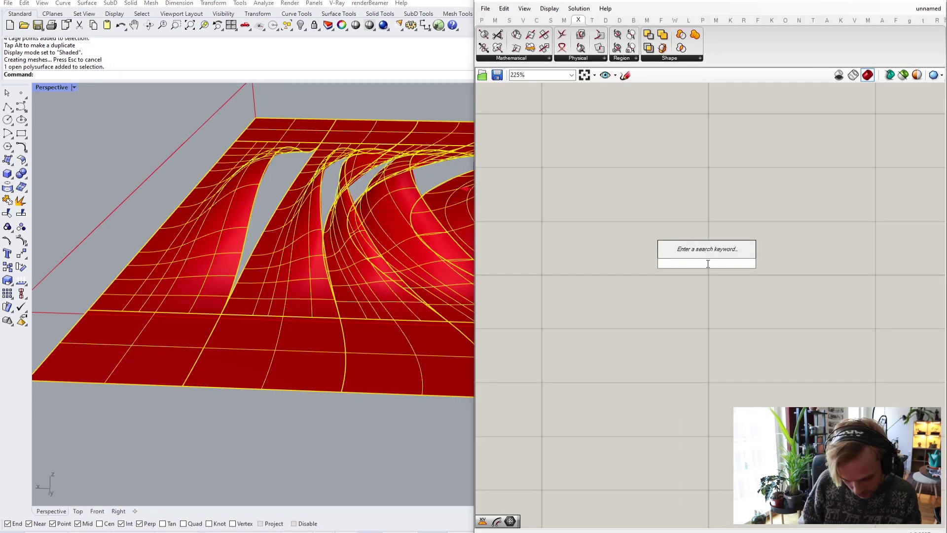
type("brep")
key("Return")
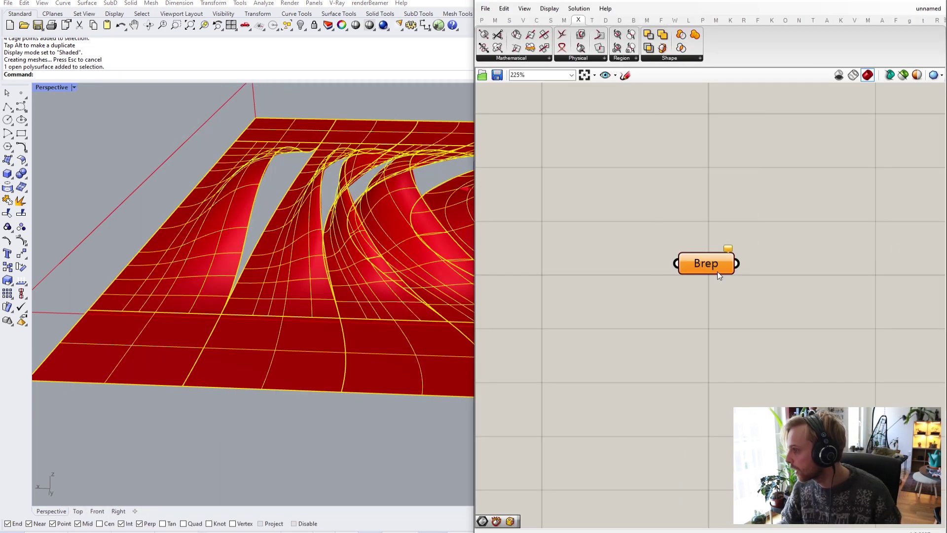
right_click(718, 263)
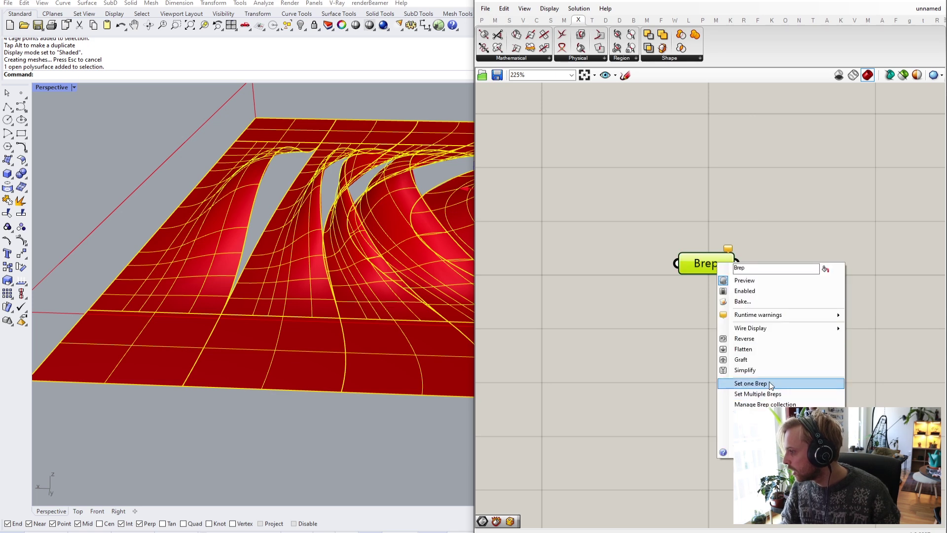
left_click(751, 383)
left_click(531, 327)
left_click_drag(699, 272, 636, 265)
scroll(345, 306, "down", 5)
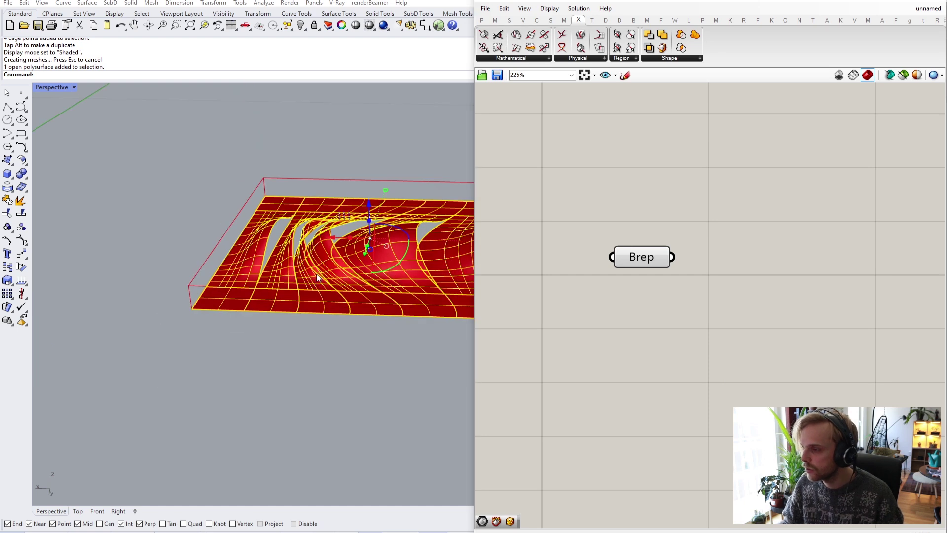
left_click(145, 193)
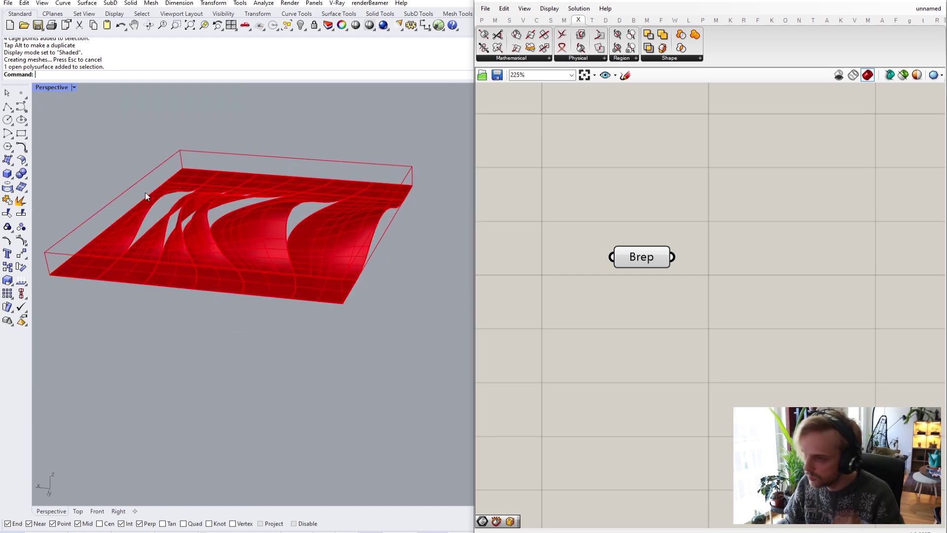
Delete the cage control object around the warped polysurface and remove the Brep parameter from the Grasshopper canvas.
left_click(131, 188)
key("Delete")
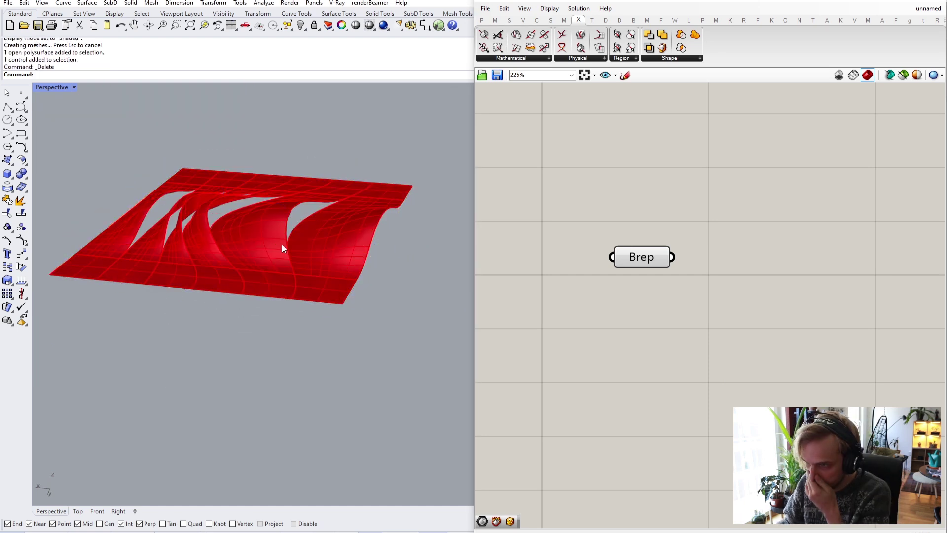
left_click(651, 258)
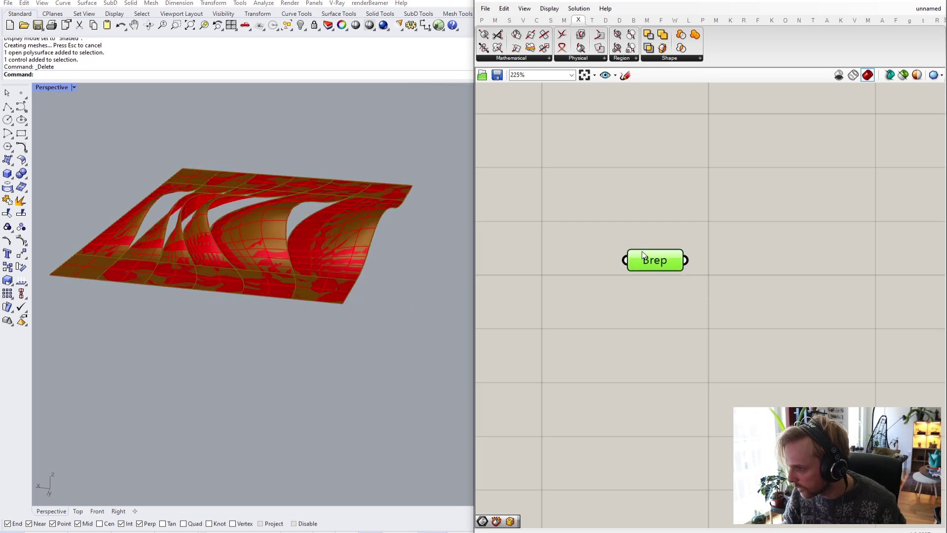
key("Delete")
Minimize Grasshopper and examine the warped polysurface in the Perspective view from several angles and distances.
left_click(890, 2)
scroll(491, 190, "down", 9)
right_click_drag(490, 191, 428, 300)
scroll(428, 300, "down", 9)
scroll(470, 268, "up", 9)
right_click_drag(470, 268, 423, 293)
scroll(423, 293, "down", 5)
scroll(185, 419, "up", 5)
scroll(338, 351, "up", 5)
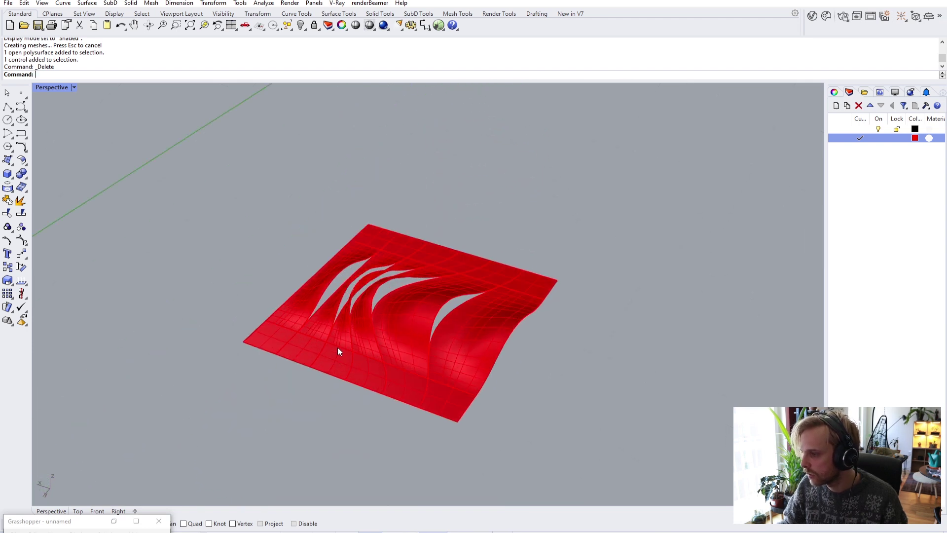
Bring Grasshopper back, add a new Brep parameter, and reference the warped polysurface in it.
left_click(113, 521)
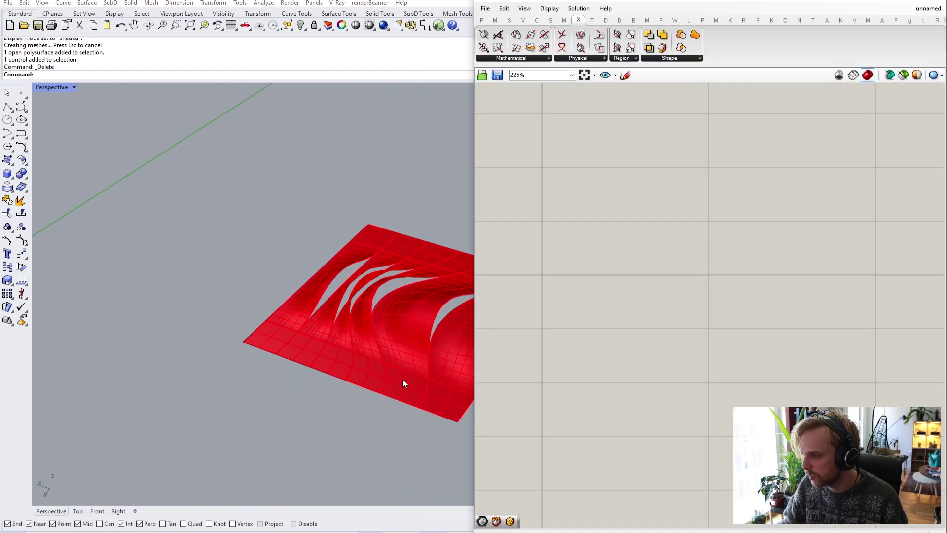
double_click(635, 214)
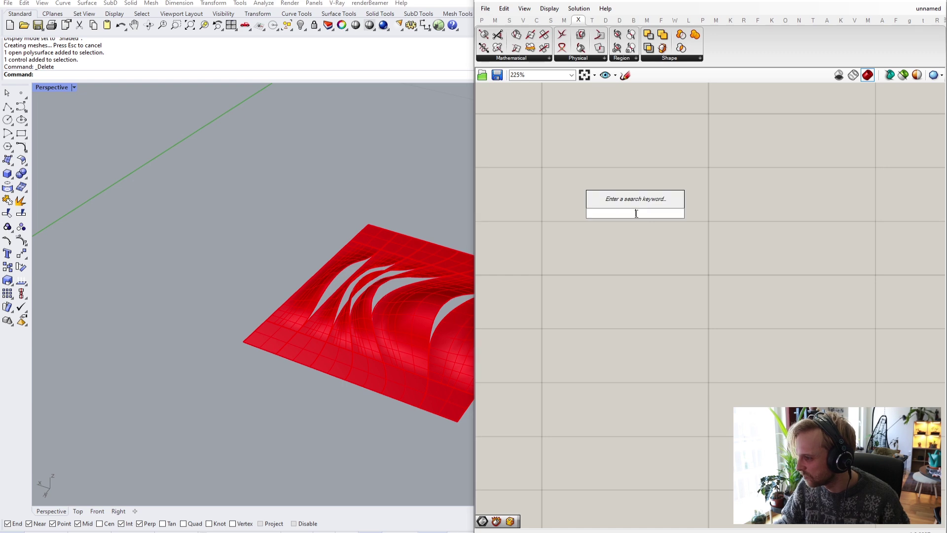
type("brepo")
key("Return")
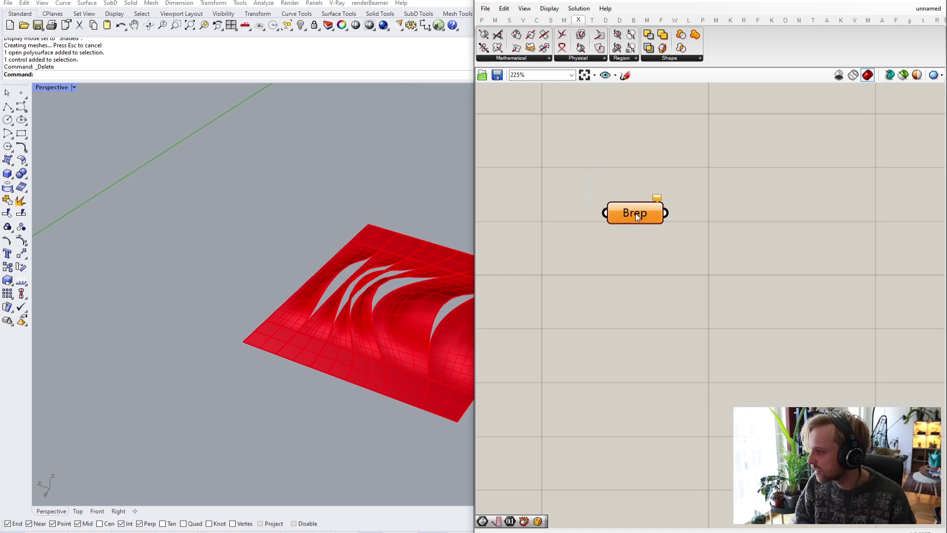
right_click(636, 216)
left_click(703, 349)
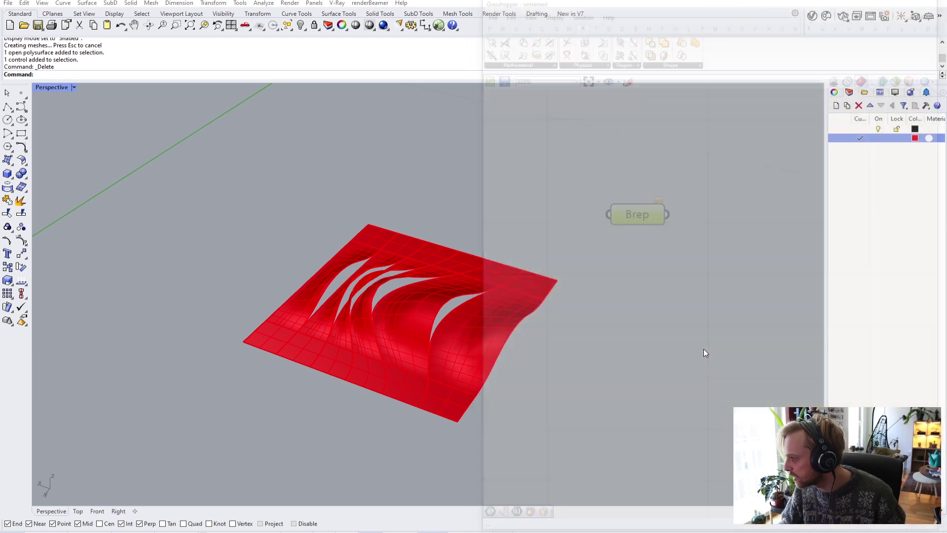
left_click(439, 323)
key("Return")
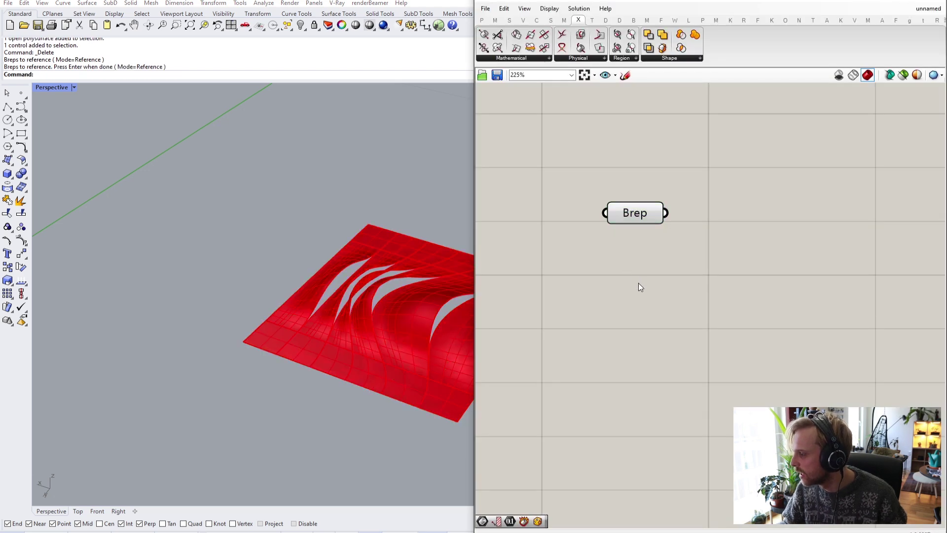
Add a Mesh Brep component and feed the Brep parameter into its B input.
double_click(639, 283)
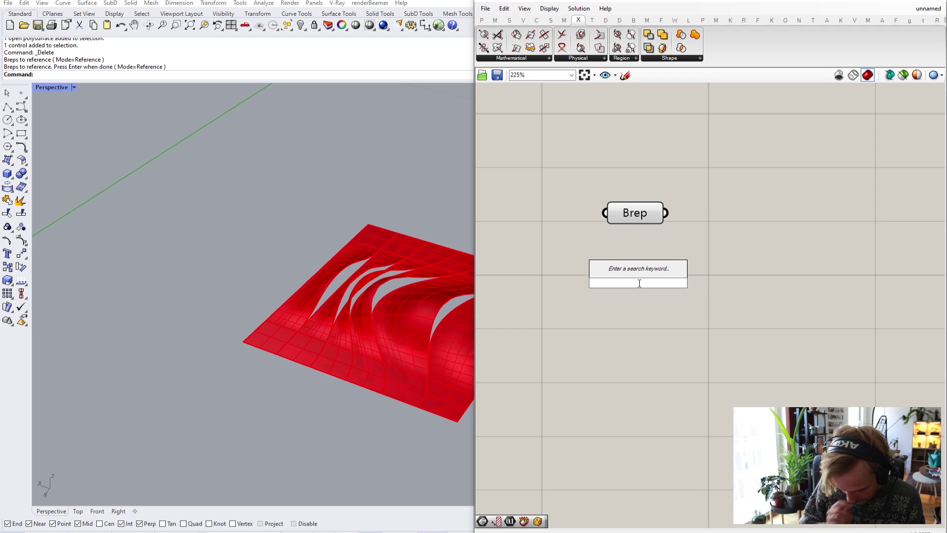
type("mesh")
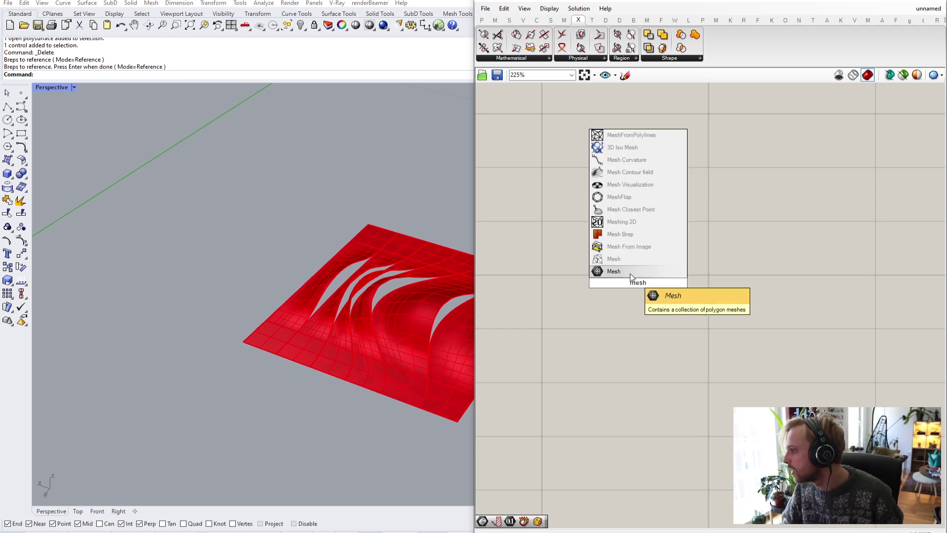
left_click(632, 234)
left_click_drag(666, 213, 714, 231)
Turn off the Brep parameter's preview and hide the original polysurface in Rhino, leaving only the mesh preview on.
left_click(631, 217)
middle_click(631, 217)
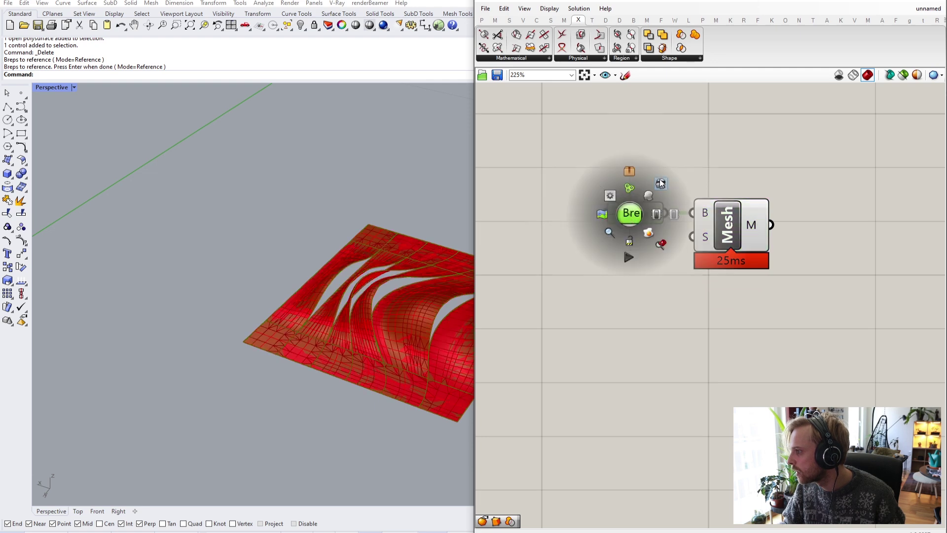
left_click(683, 191)
scroll(387, 313, "up", 5)
scroll(315, 289, "down", 2)
type("hide")
key("Return")
scroll(232, 281, "down", 3)
right_click_drag(232, 280, 327, 337)
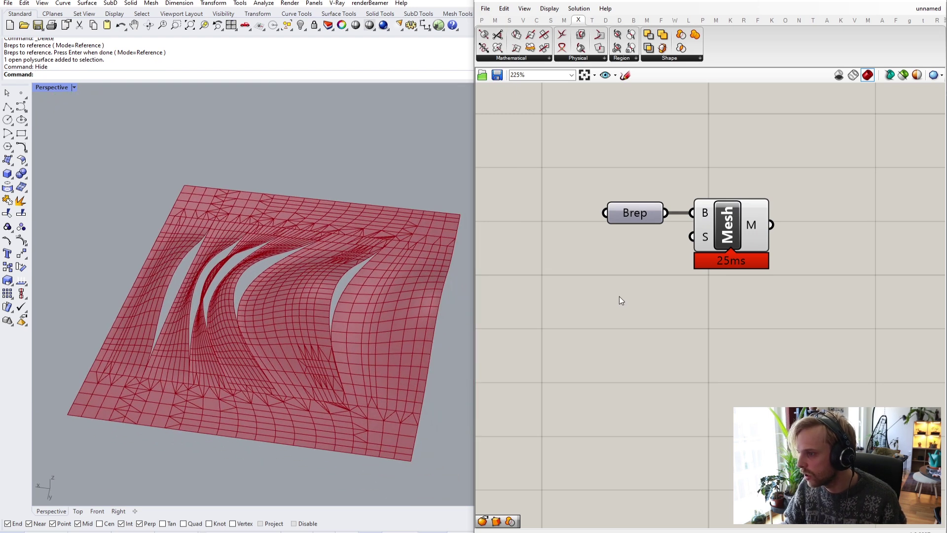
Add a Custom Mesh Settings component and connect its output to the Mesh Brep component's S input.
double_click(662, 315)
type("mesh settings")
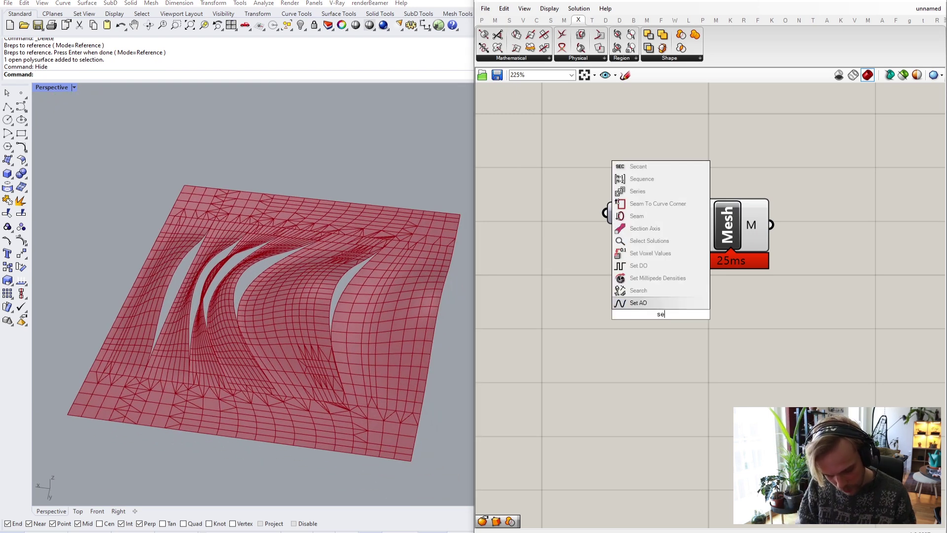
key("Return")
left_click_drag(661, 318, 600, 387)
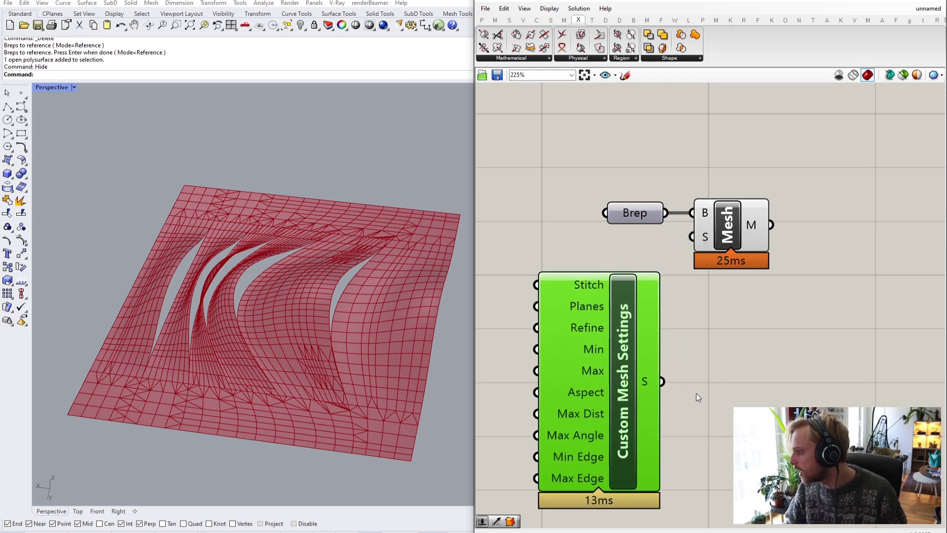
left_click_drag(661, 382, 691, 237)
left_click(741, 324)
Create a number slider with the value 1 and connect it to both Min Edge and Max Edge of the mesh settings.
right_click_drag(741, 320, 869, 210)
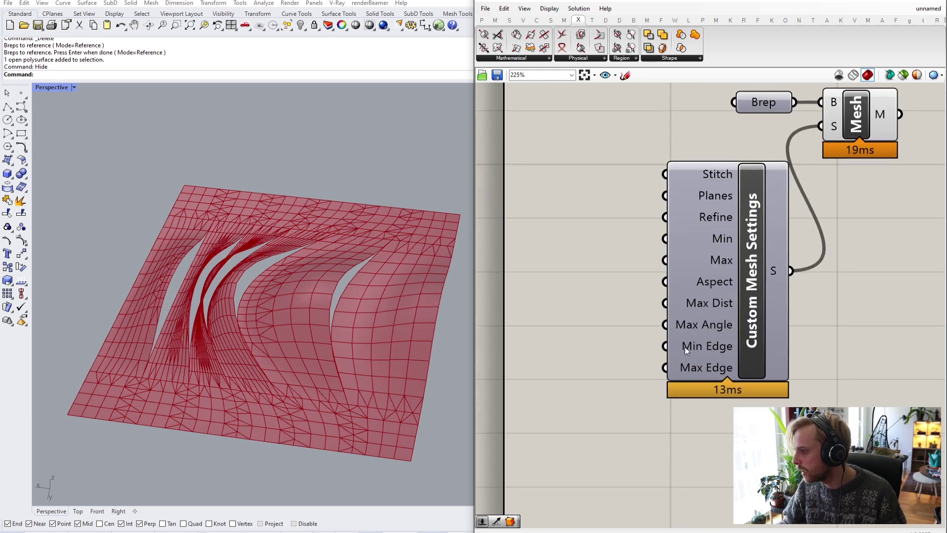
double_click(550, 370)
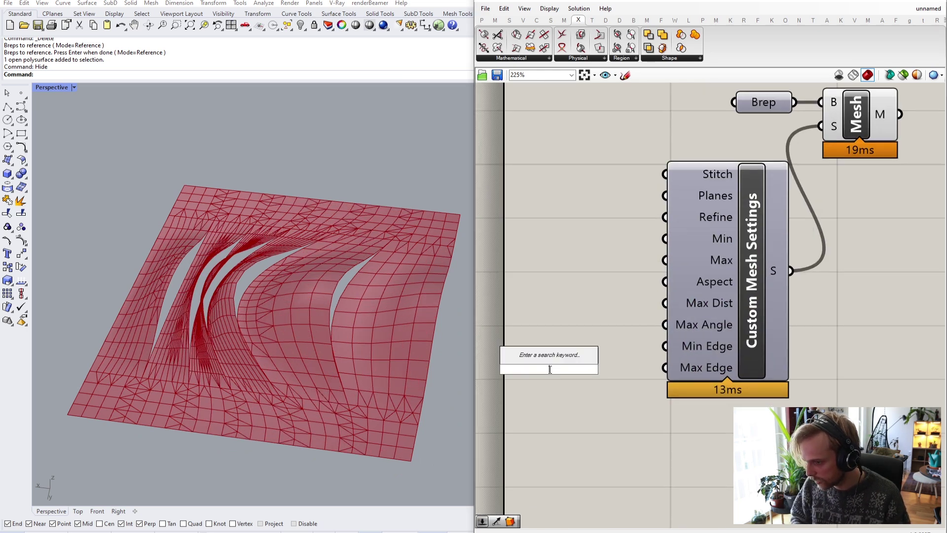
type("1")
key("Return")
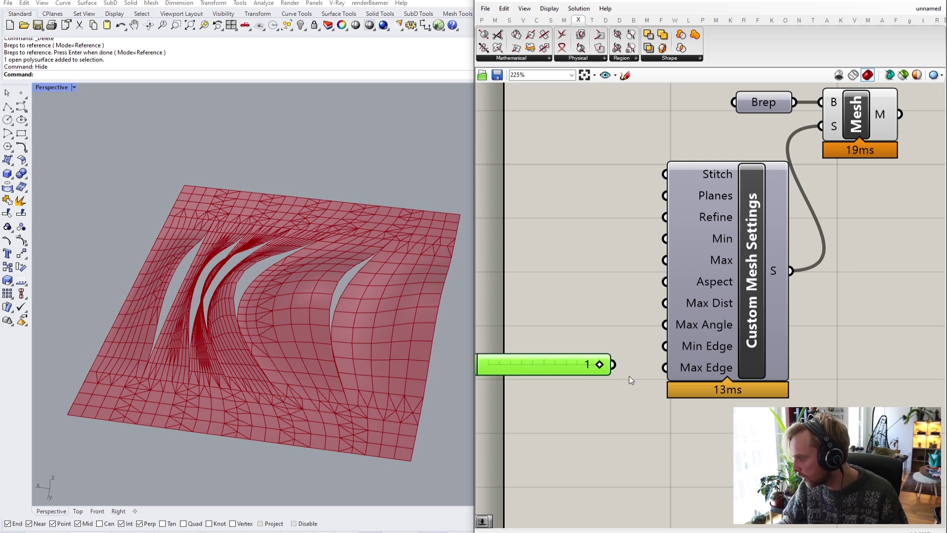
left_click_drag(653, 370, 664, 346)
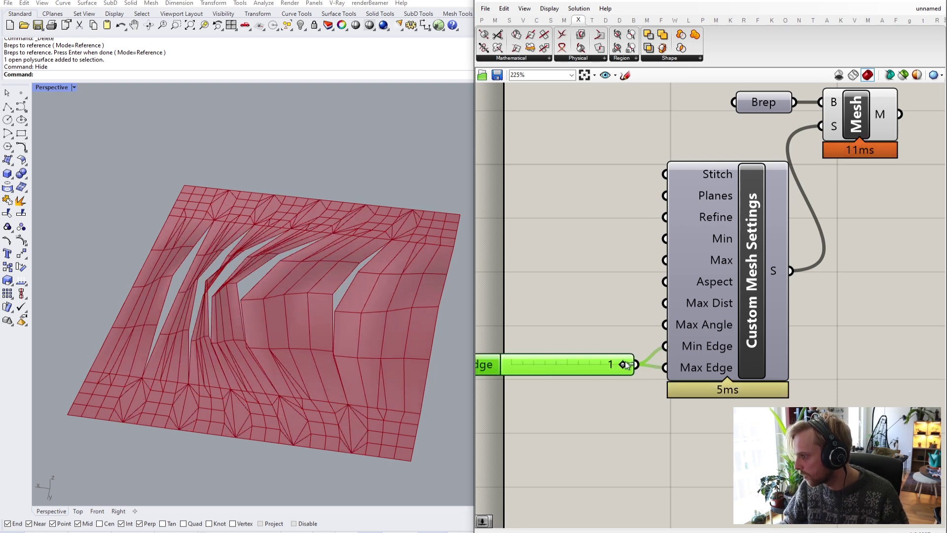
Drive both Min Edge and Max Edge with a new 0.01 number slider, and delete the slider with value 1.
double_click(564, 338)
type("0.01")
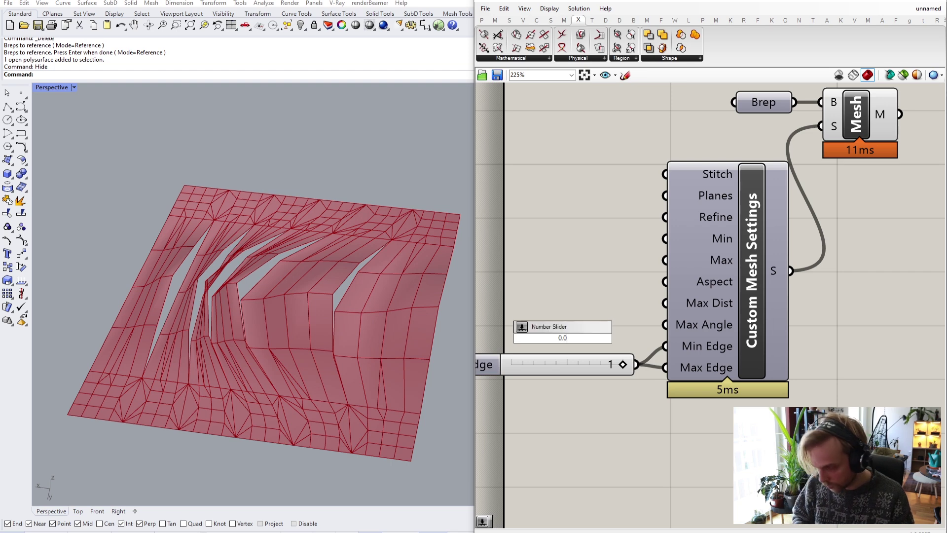
key("Return")
left_click_drag(617, 343, 664, 368)
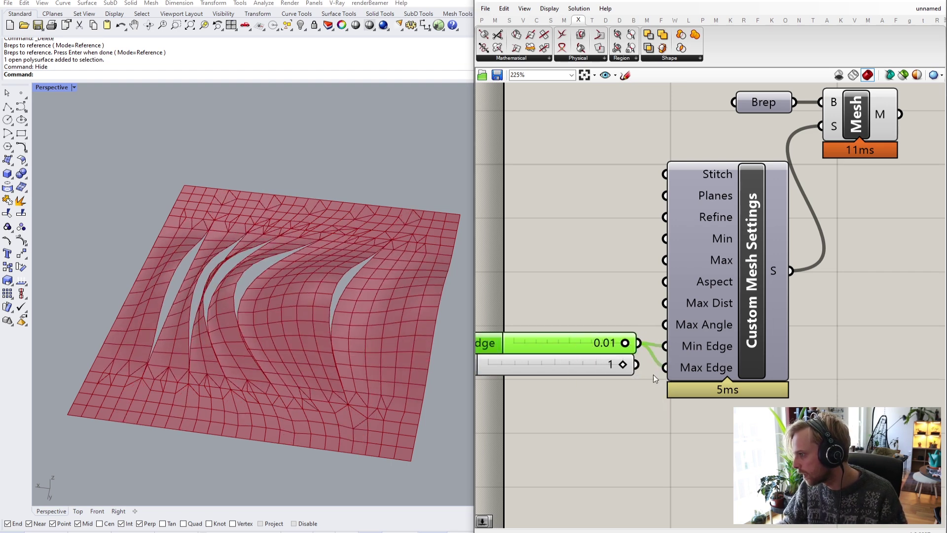
left_click_drag(570, 363, 584, 402)
key("Delete")
mouse_move(552, 347)
left_mouse_down()
mouse_move(564, 372)
mouse_move(552, 363)
left_mouse_up()
left_click(540, 331)
Edit the edge-length slider to use three decimal digits with an upper limit of 0.010.
scroll(210, 245, "up", 5)
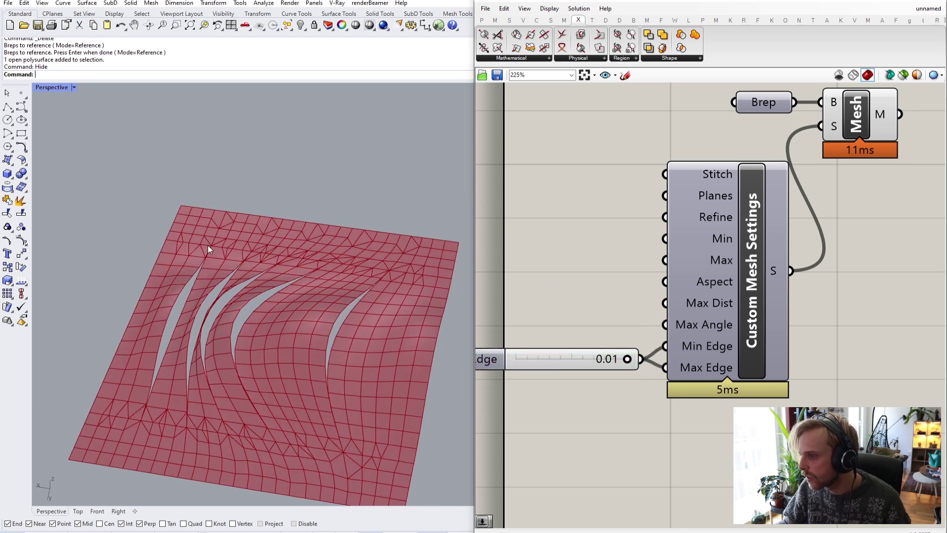
scroll(208, 245, "down", 5)
right_click_drag(208, 245, 303, 244)
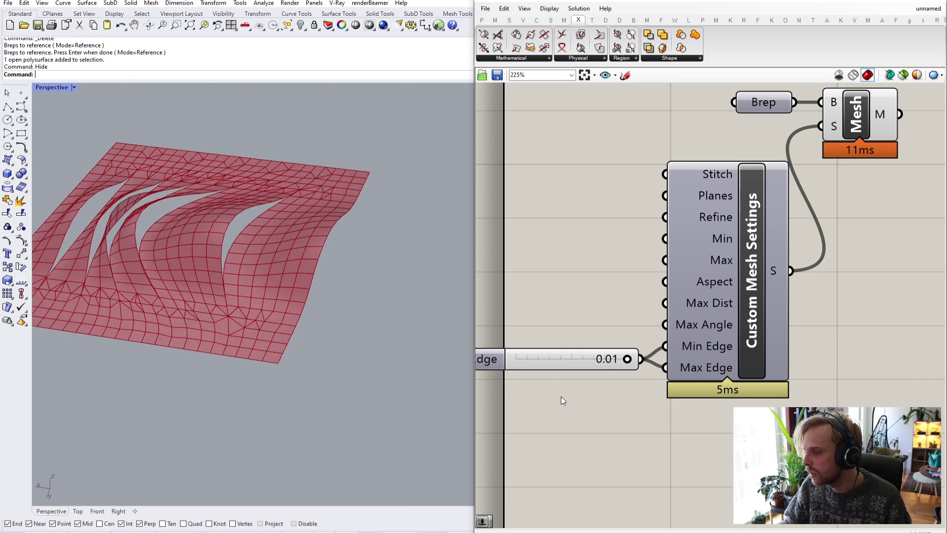
left_click(560, 361)
right_click(559, 358)
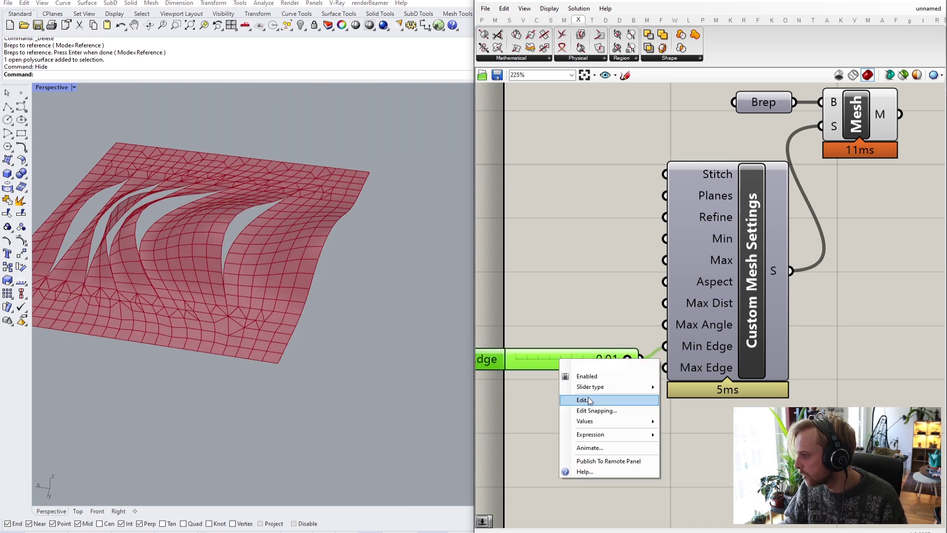
left_click(590, 400)
left_click_drag(599, 384, 607, 385)
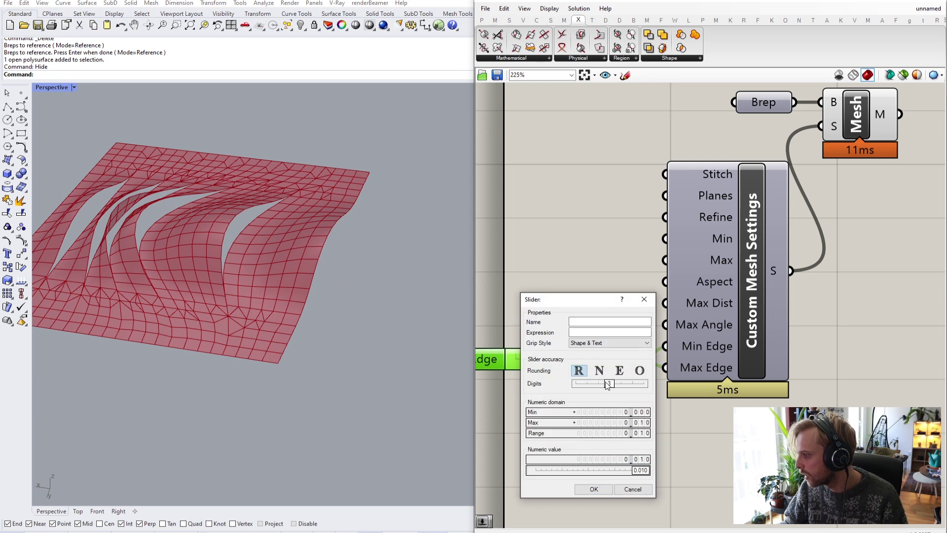
double_click(642, 424)
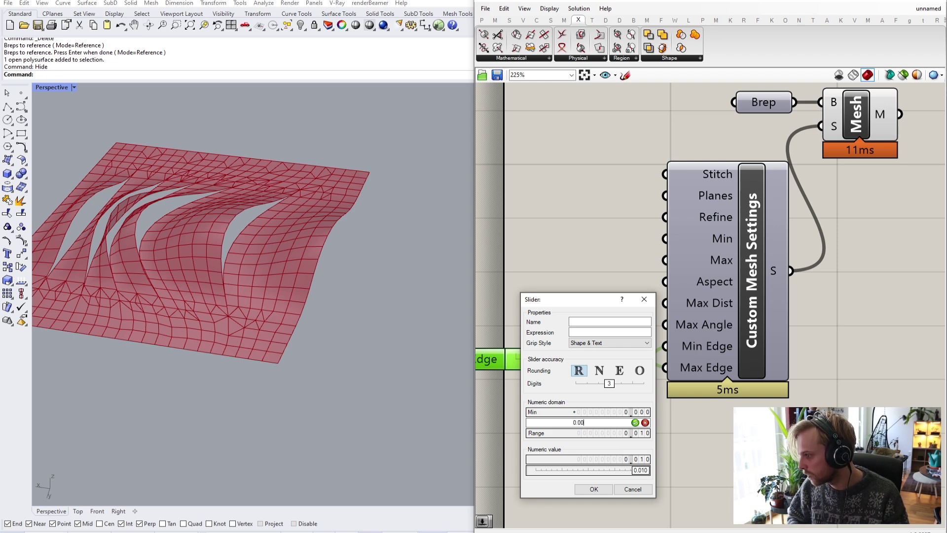
type("0.00")
key("Return")
left_click(594, 489)
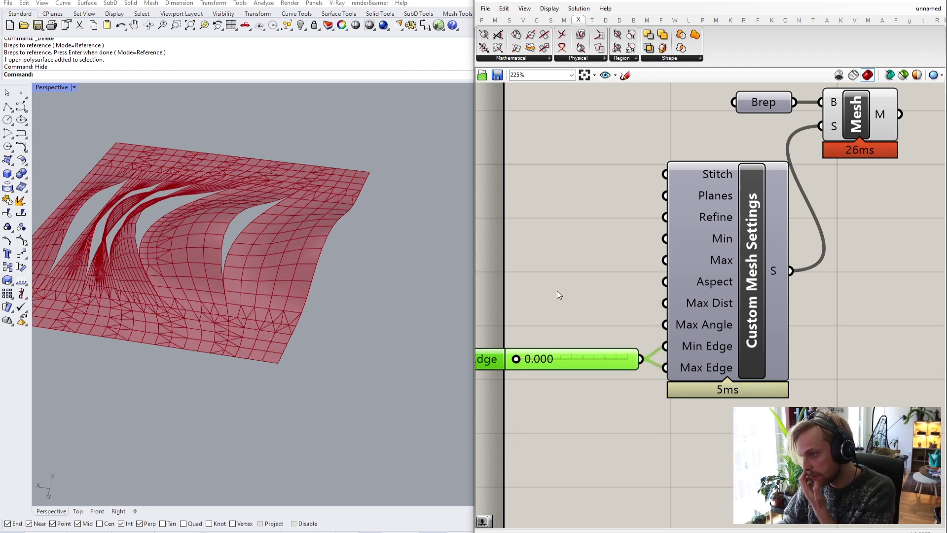
Set the edge-length slider to 0.001 and inspect the mesh density around the openings.
scroll(173, 258, "up", 6)
scroll(265, 283, "down", 3)
scroll(194, 186, "up", 5)
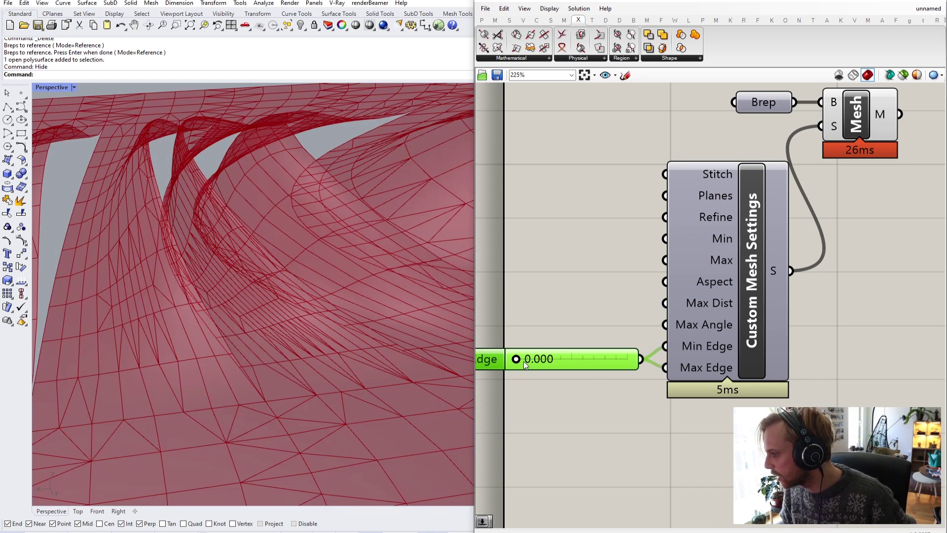
left_click_drag(522, 360, 533, 363)
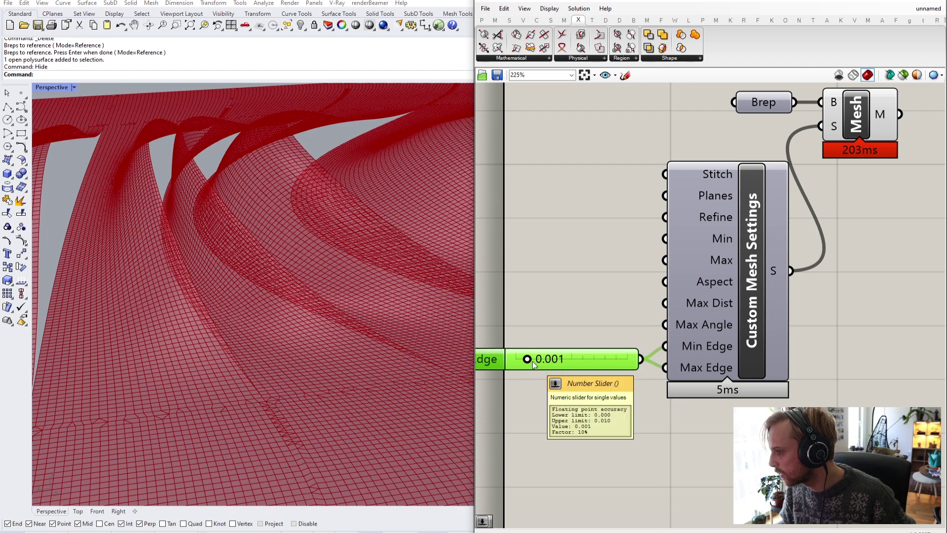
scroll(309, 281, "down", 8)
right_click_drag(309, 282, 288, 290)
scroll(298, 287, "up", 6)
Try an edge length of 0.003 on the slider, check the mesh, and settle on 0.005.
left_click_drag(532, 362, 549, 363)
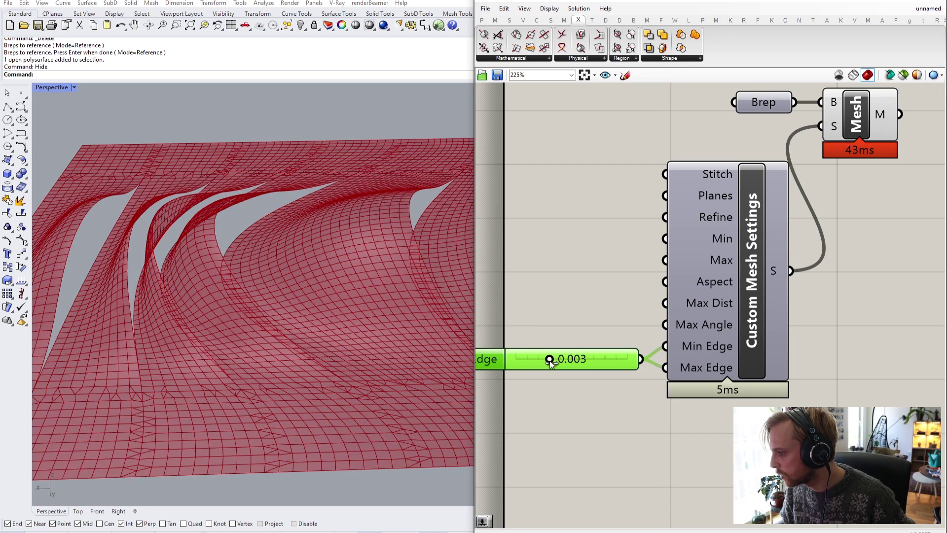
scroll(283, 283, "down", 6)
right_click_drag(282, 283, 294, 300)
scroll(316, 290, "up", 3)
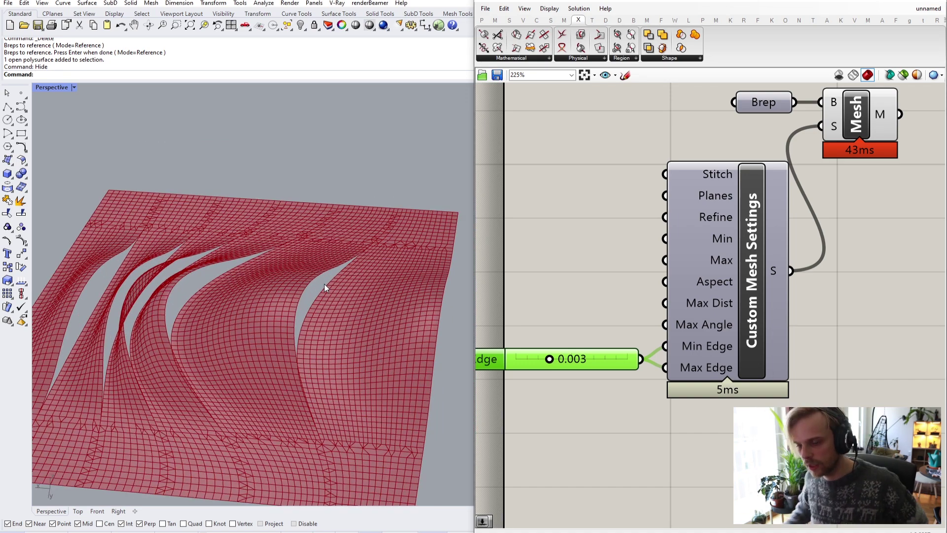
left_click_drag(549, 359, 571, 361)
Add a Mesh WeldVertices component, feed it the Mesh Brep output, and turn off the Mesh Brep preview.
scroll(578, 274, "down", 3)
right_click_drag(579, 273, 504, 330)
left_click(718, 220)
double_click(823, 279)
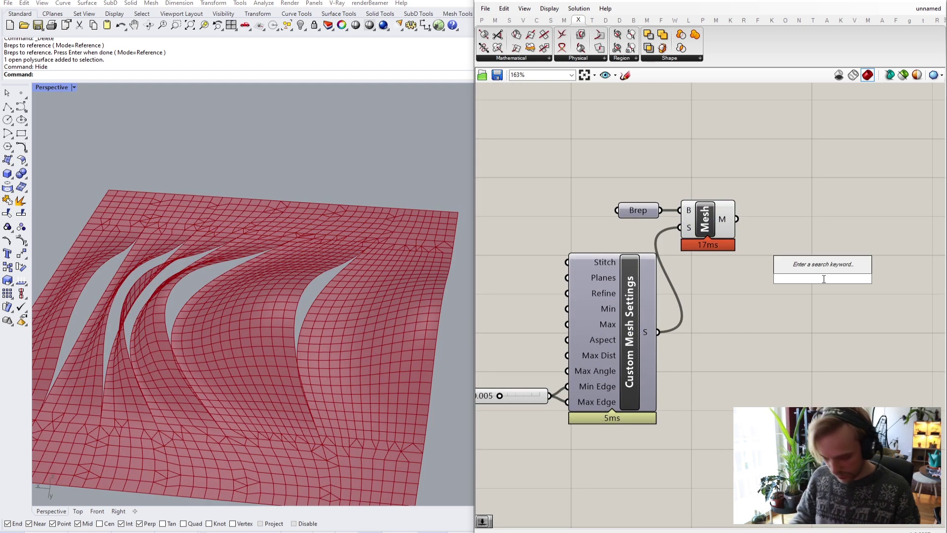
type("weld")
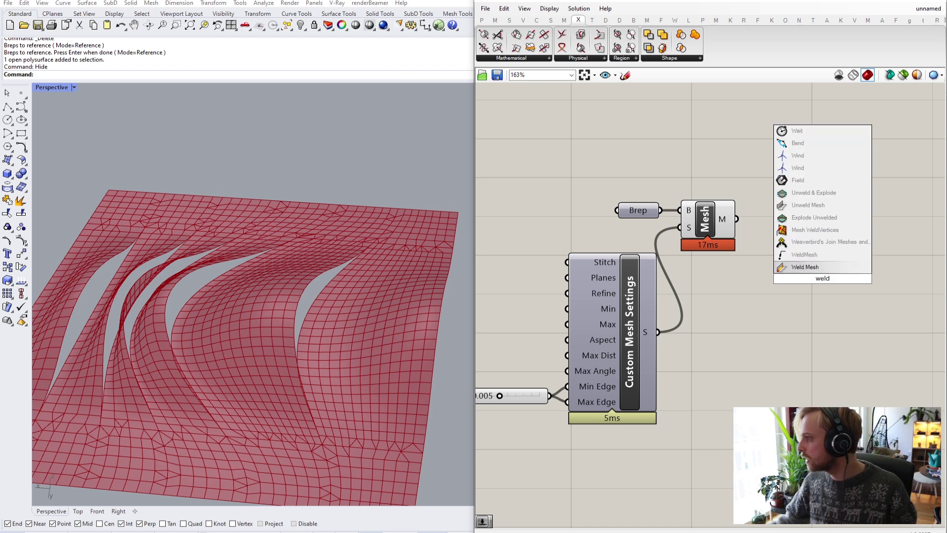
left_click(819, 230)
left_click_drag(737, 218, 769, 220)
left_click(704, 221)
middle_click(708, 222)
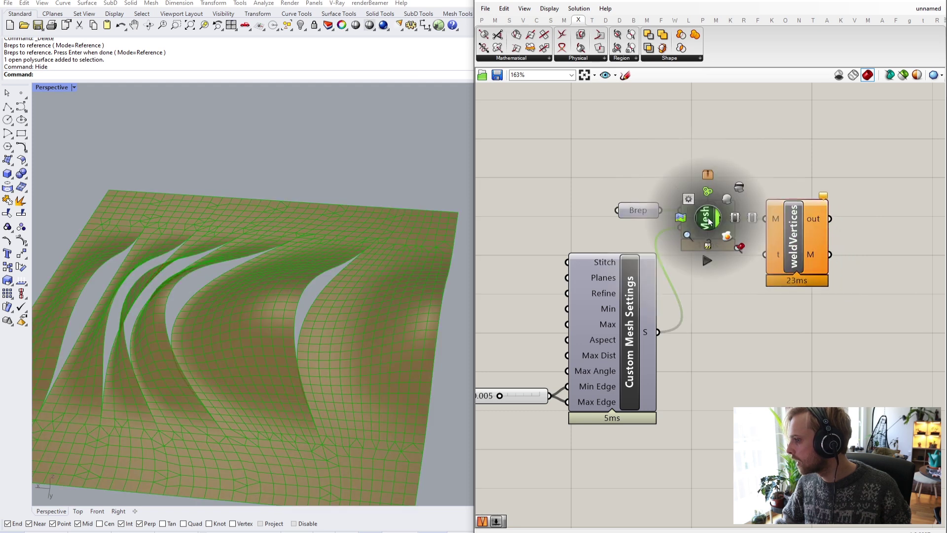
left_click(740, 187)
Add a Weaverbird's Mesh Thicken component and feed it the mesh output of weldVertices.
scroll(688, 237, "up", 3)
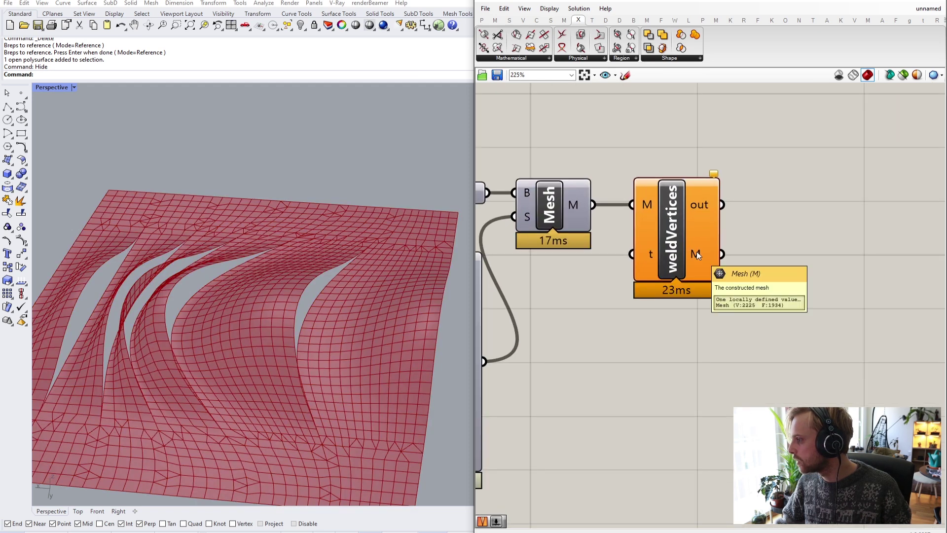
double_click(756, 289)
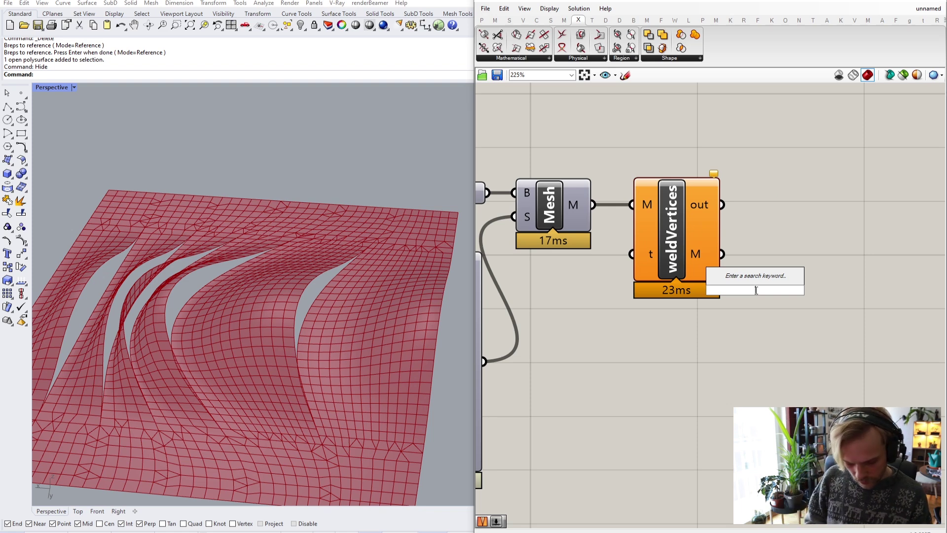
type("we")
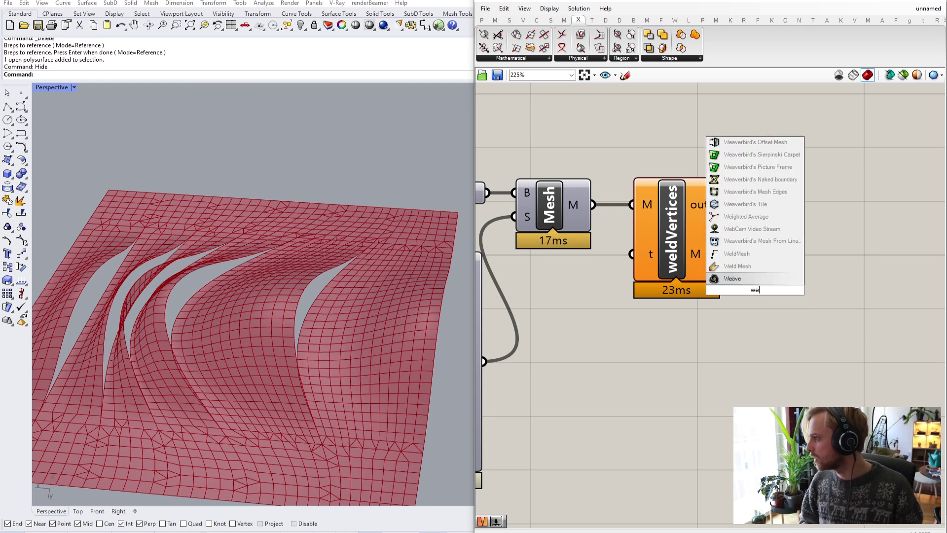
left_click(625, 116)
left_click(674, 20)
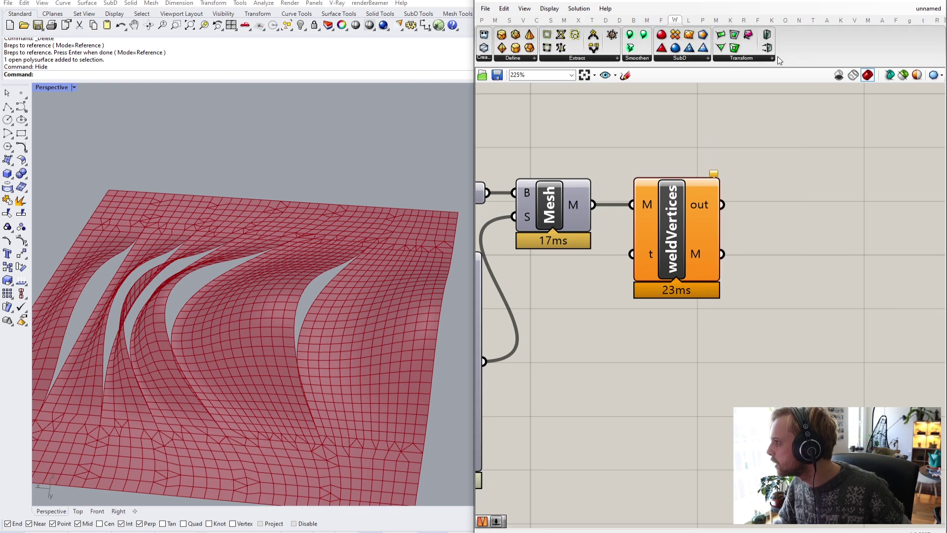
left_click(728, 58)
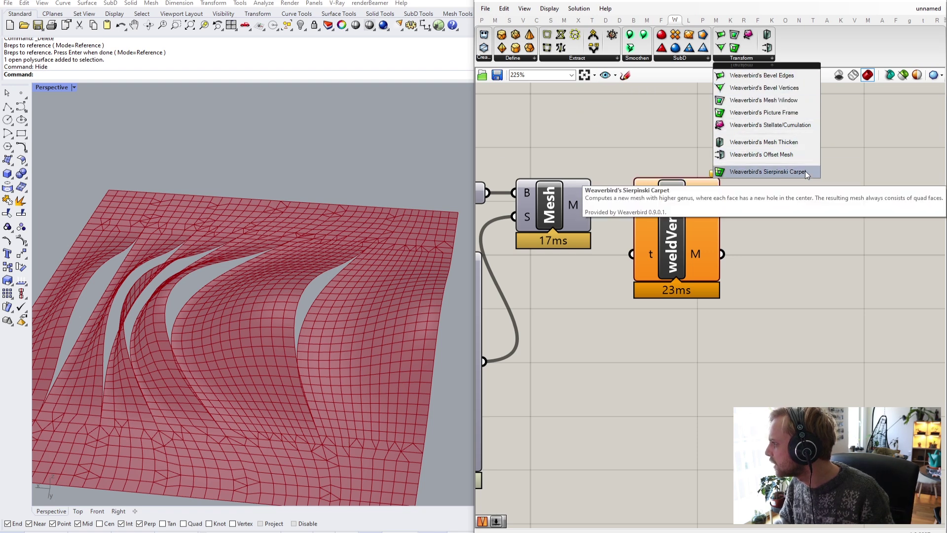
left_click_drag(795, 146, 824, 283)
left_click_drag(722, 254, 784, 254)
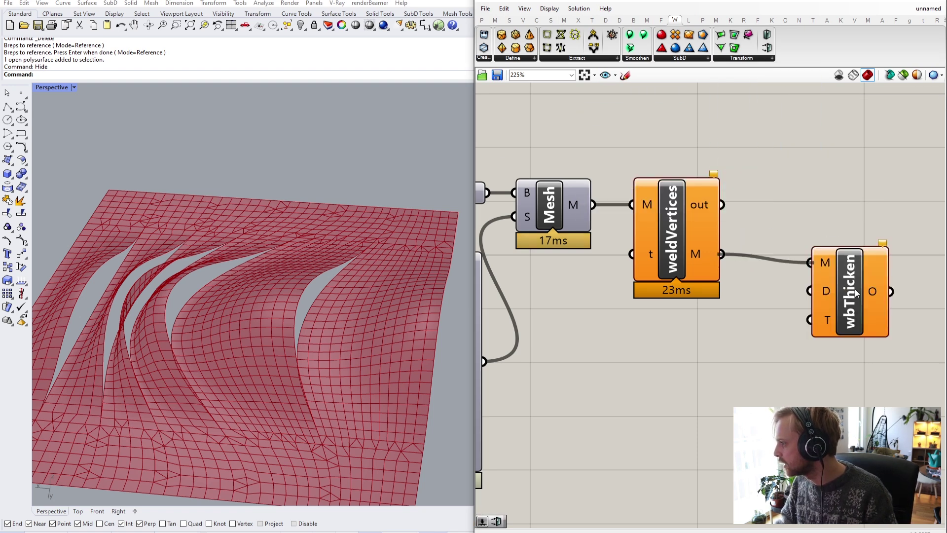
left_click_drag(831, 279, 832, 283)
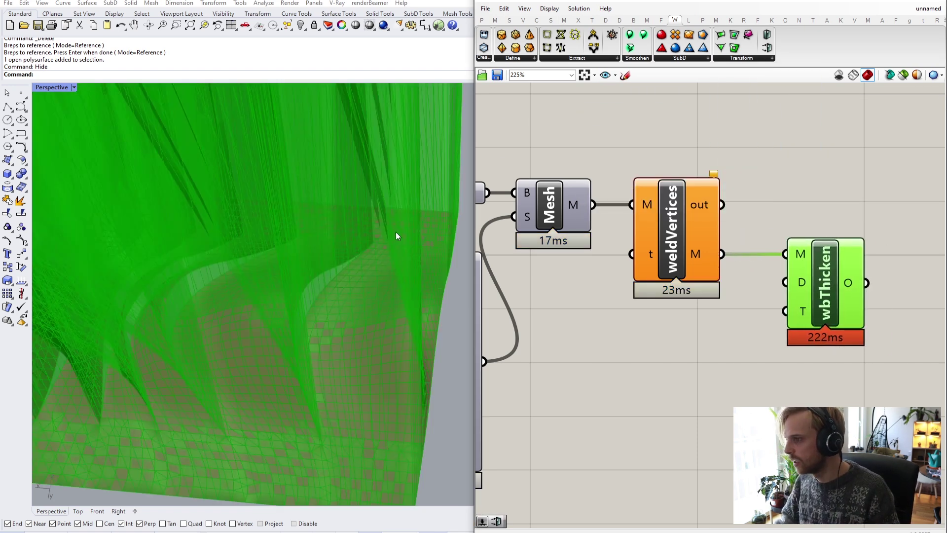
Try a thickening distance of 0.1 by wiring a new number slider to the wbThicken distance input.
double_click(676, 325)
type("0.1")
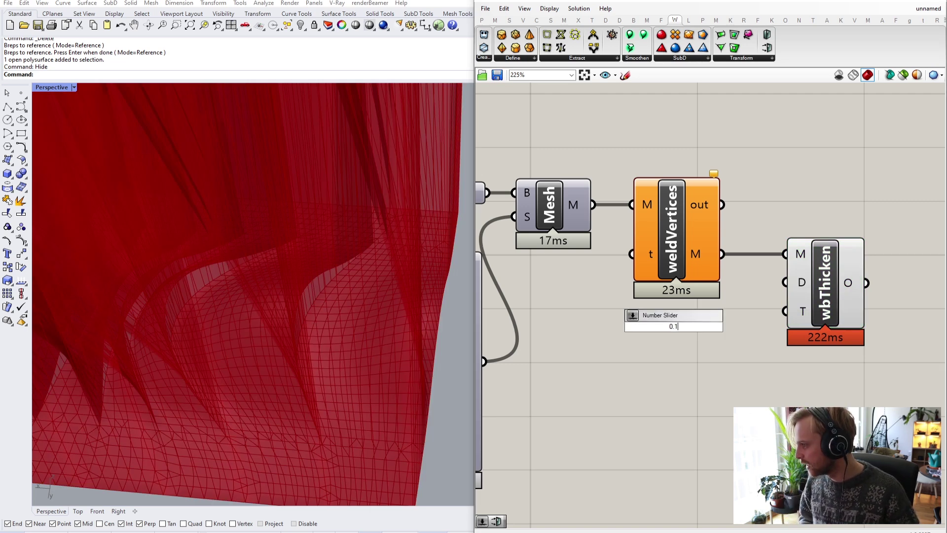
key("Return")
left_click_drag(779, 330, 682, 331)
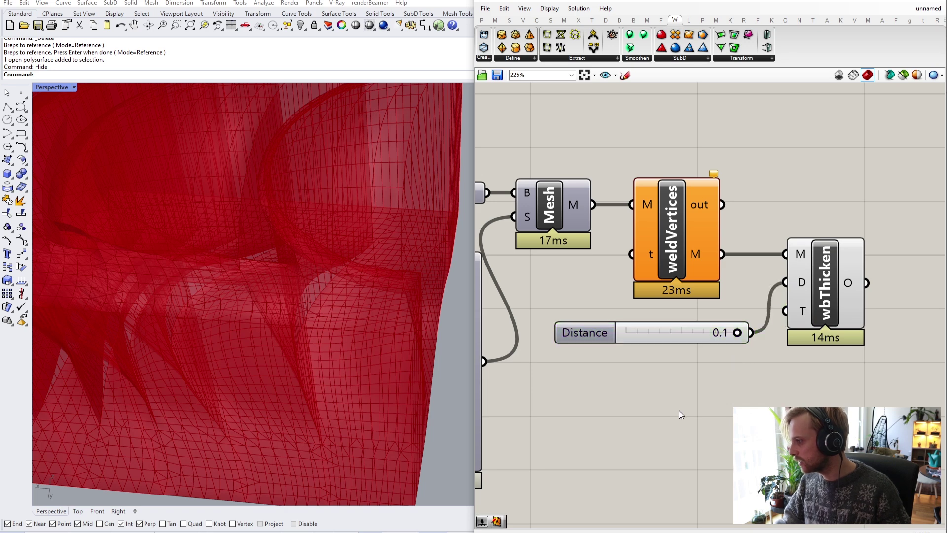
Replace the 0.1 distance slider with one set to 0.01 and inspect the thickness along the mesh edge.
double_click(679, 410)
type("0.01")
key("Return")
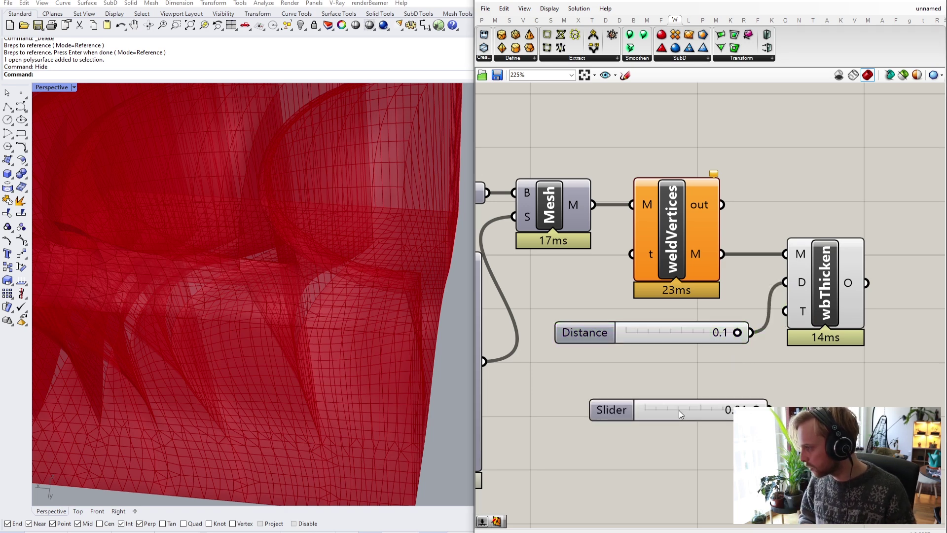
left_click_drag(772, 410, 785, 282)
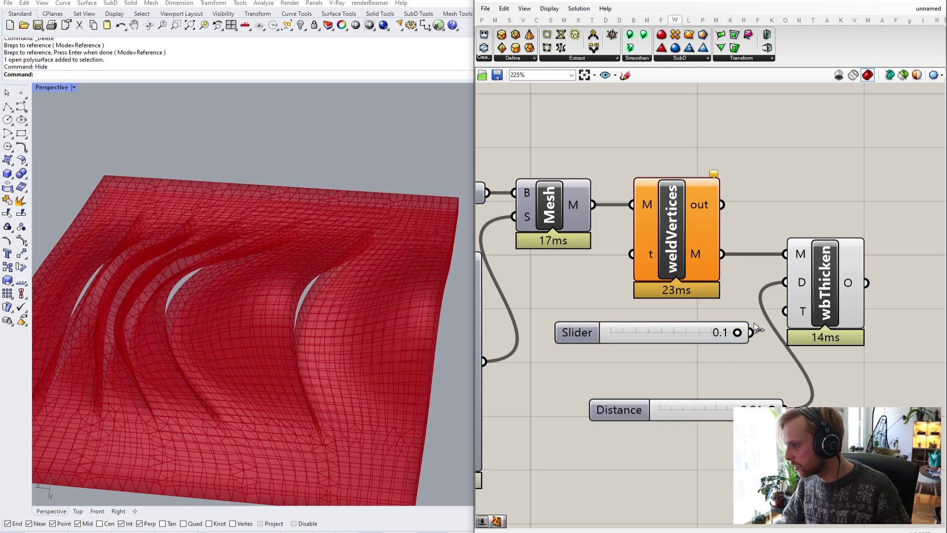
left_click(674, 338)
key("Delete")
right_click_drag(232, 327, 203, 300)
scroll(305, 258, "up", 3)
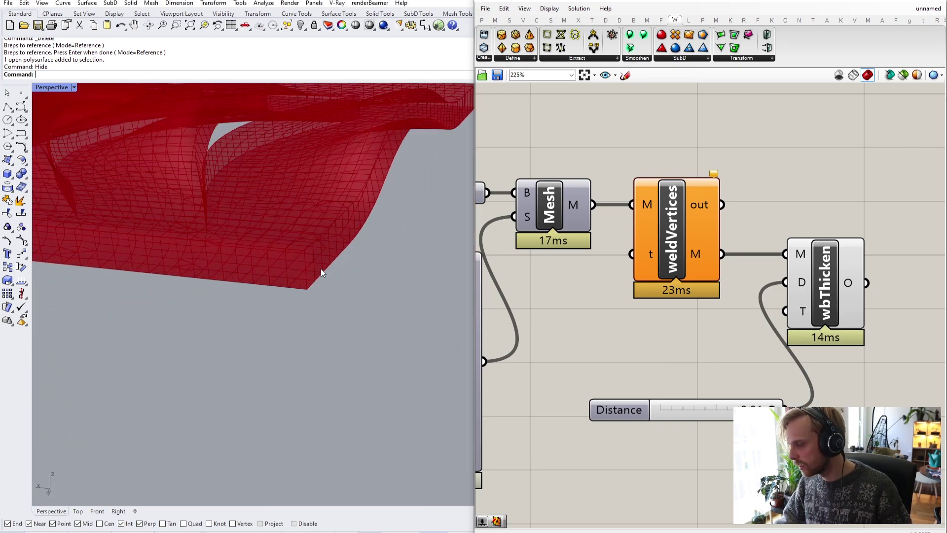
scroll(321, 269, "down", 3)
right_click_drag(362, 249, 293, 322, "shift")
scroll(307, 251, "up", 3)
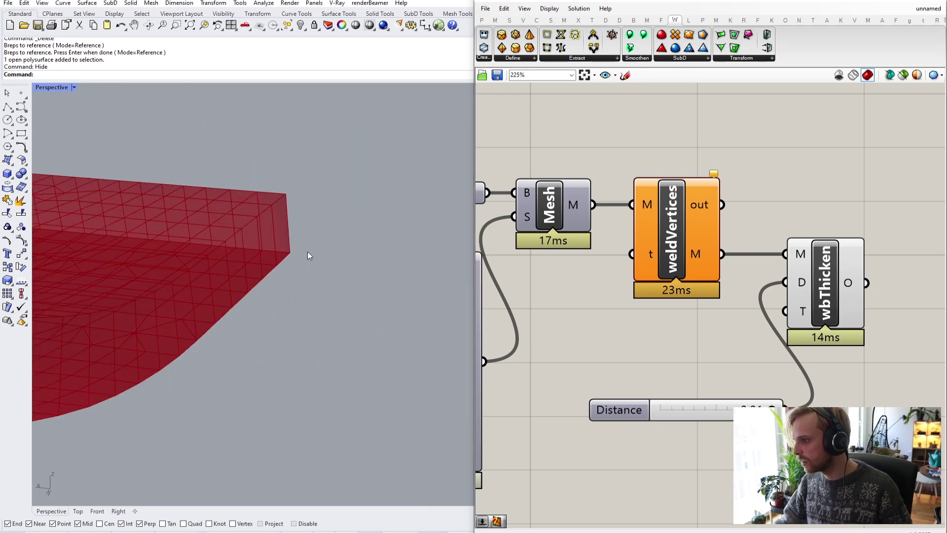
Try a thickening distance of 0.05 from another number slider on the wbThicken component.
double_click(618, 355)
type("0.05")
key("Return")
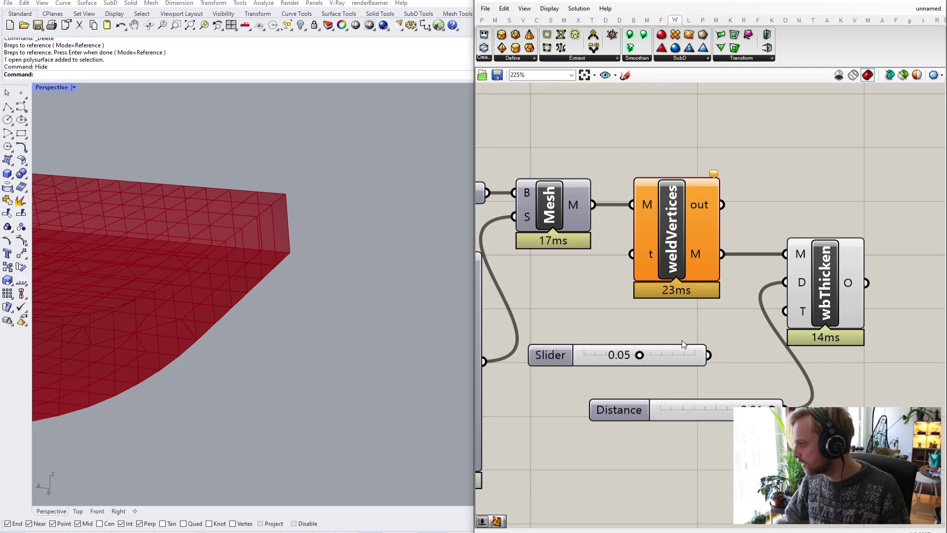
left_click_drag(710, 355, 785, 282)
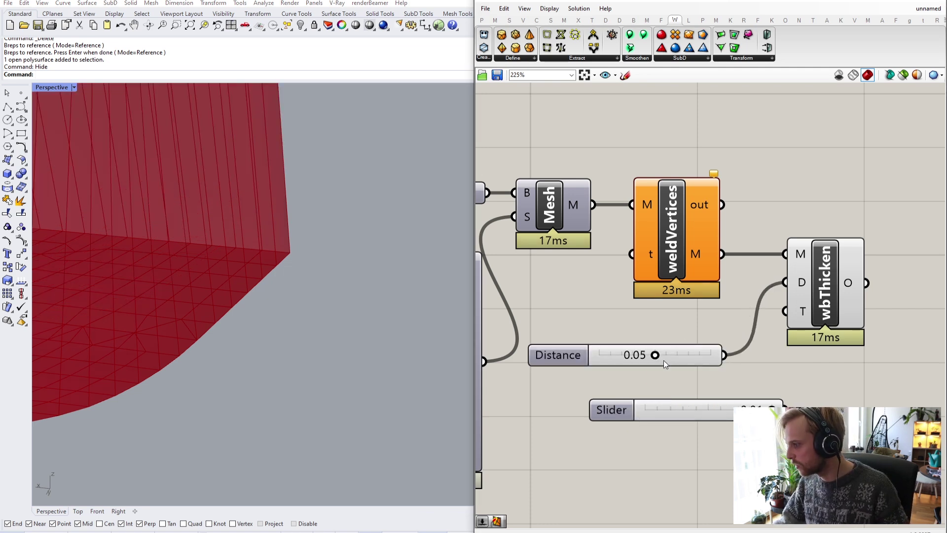
Drive the wbThicken distance with a new 0.005 slider and delete the 0.05 and 0.01 sliders.
double_click(693, 330)
type("0")
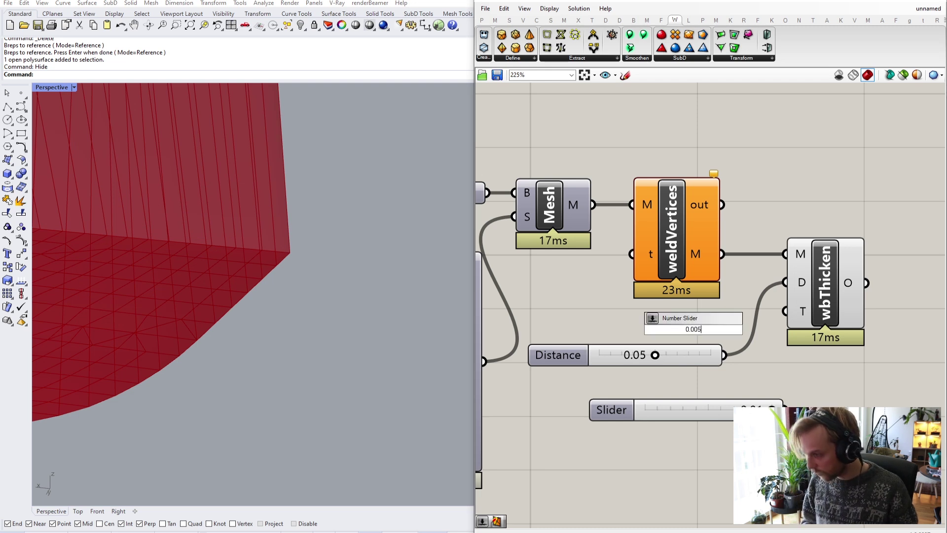
type(".005")
key("Return")
left_click_drag(620, 328, 556, 335)
left_click_drag(717, 335, 778, 289)
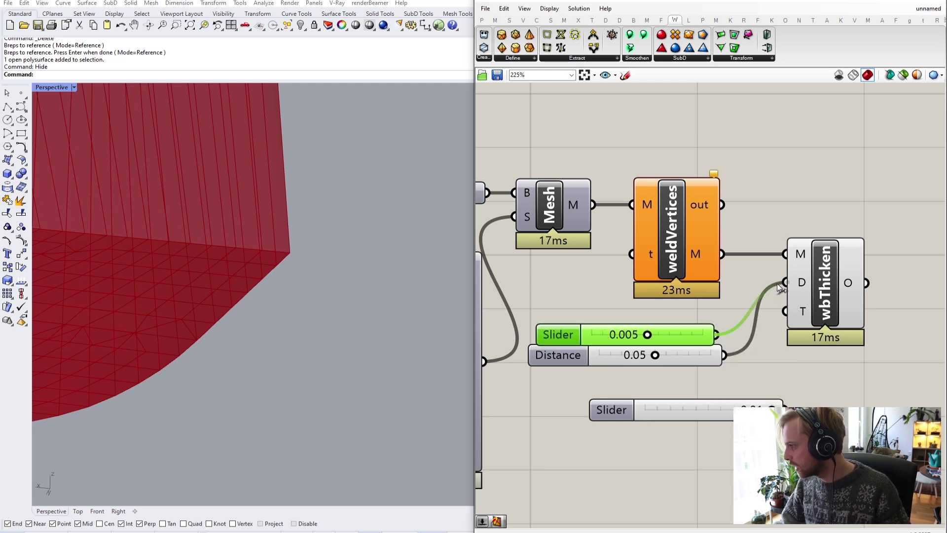
left_click(612, 355)
key("Delete")
left_click(728, 408)
key("Delete")
Bake the thickened mesh from the wbThicken component into the Rhino document.
scroll(729, 404, "down", 2)
right_click_drag(251, 334, 317, 294)
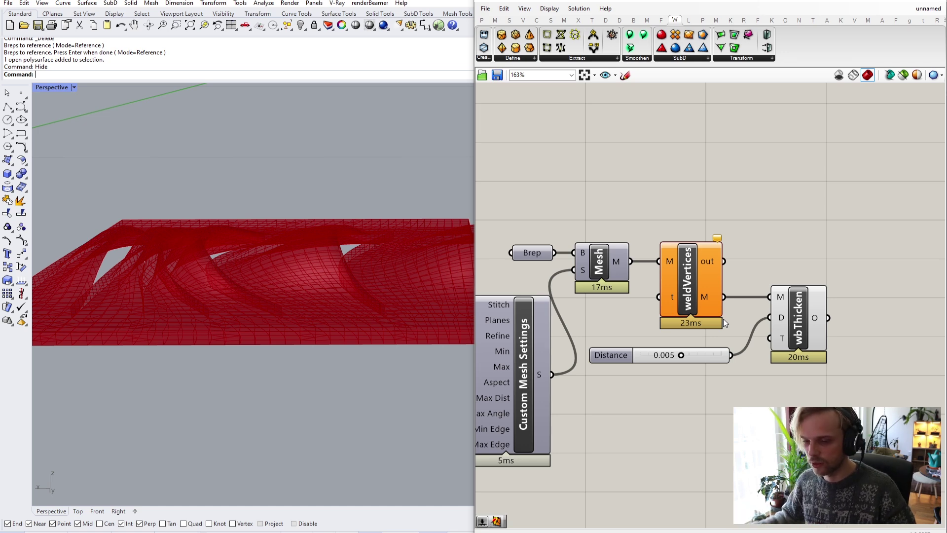
scroll(768, 248, "down", 3)
right_click_drag(375, 221, 315, 237)
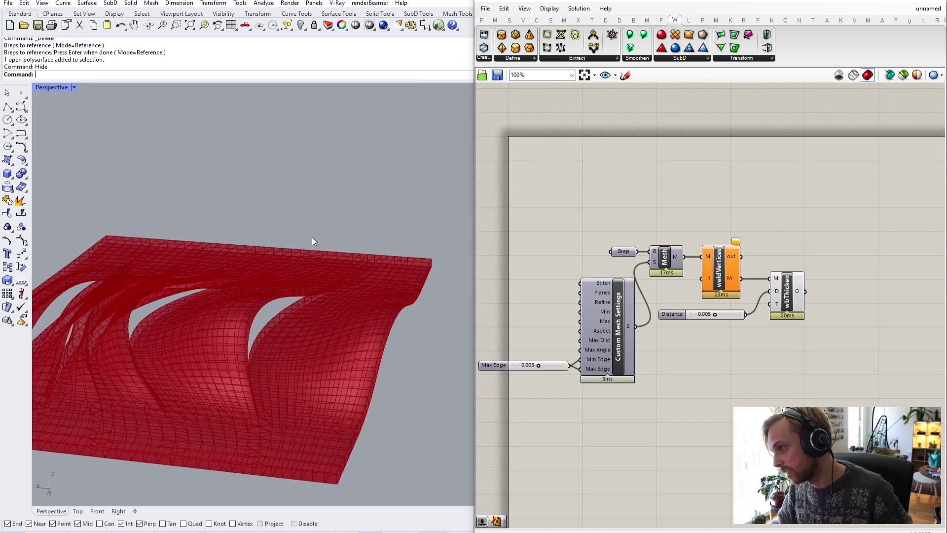
scroll(316, 240, "down", 3)
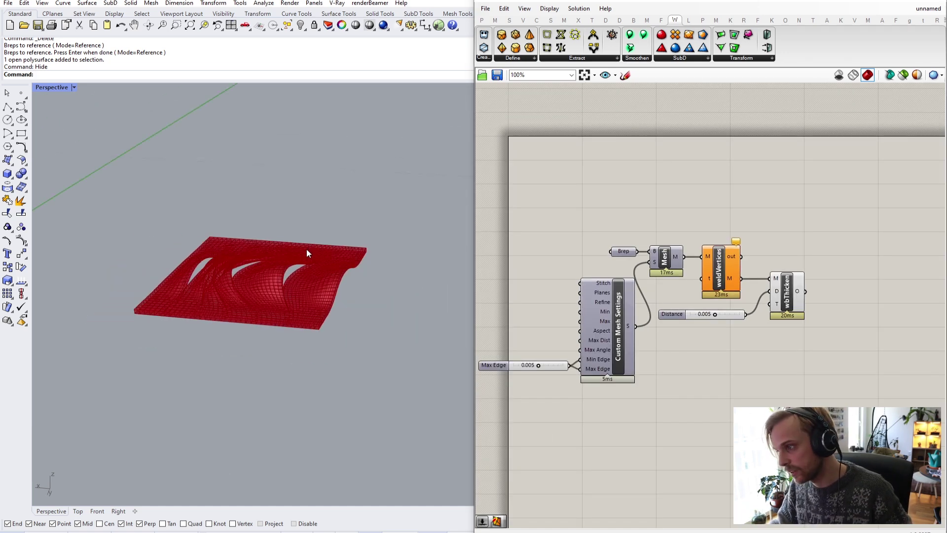
left_click(801, 292)
right_click(792, 296)
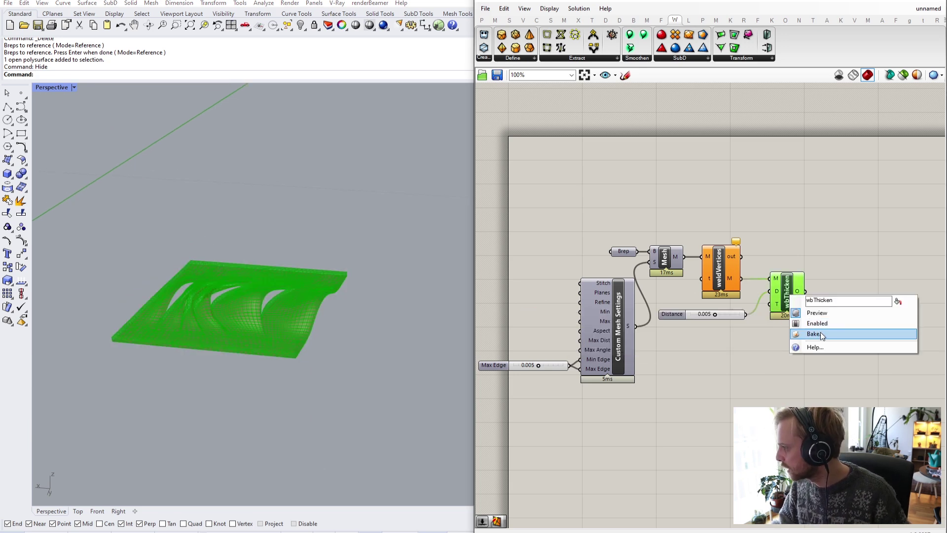
left_click(819, 334)
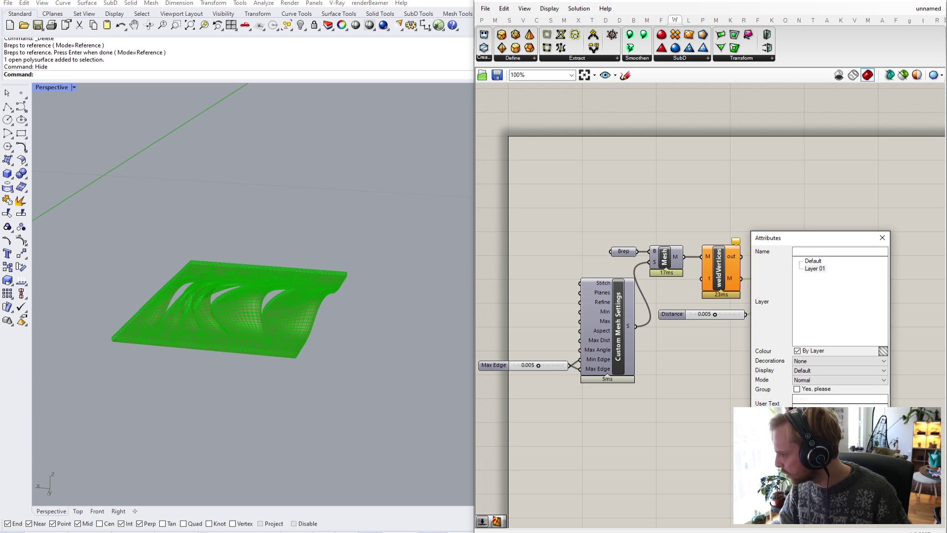
left_click(821, 429)
Move the baked mesh clear of the Grasshopper preview and deselect it.
left_click(326, 293)
right_click_drag(276, 301, 207, 333)
left_click_drag(198, 348, 302, 225)
key("Escape")
Minimize Grasshopper and unweld the baked mesh with an angle tolerance of 10, then check its shading.
scroll(348, 218, "up", 4)
right_click_drag(348, 218, 245, 298, "shift")
scroll(268, 314, "up", 5)
left_click(245, 298)
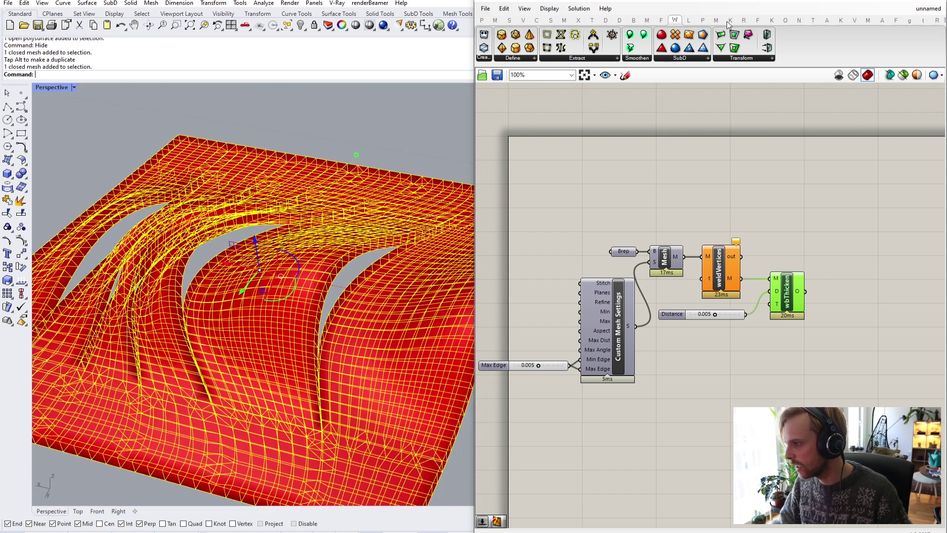
left_click(894, 1)
type("Unwe")
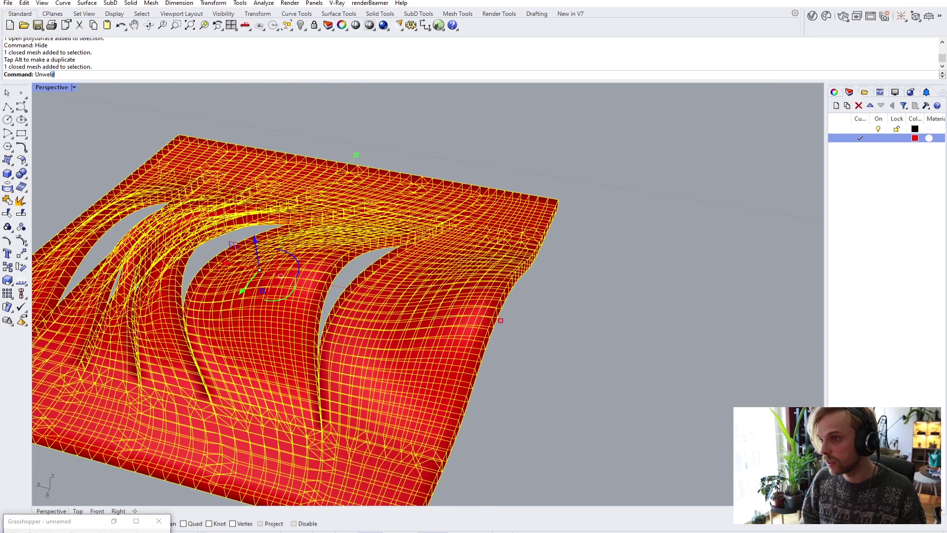
type("ld")
key("Return")
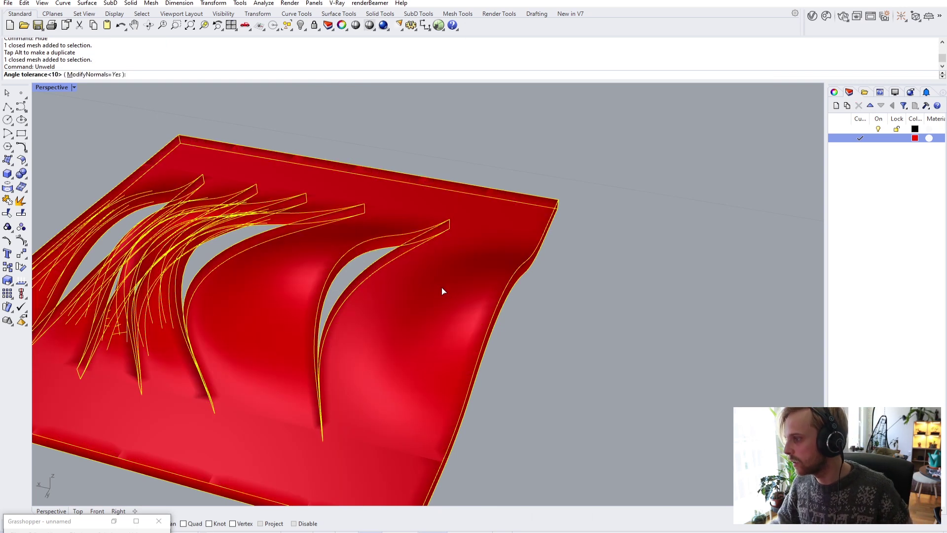
key("Return")
right_click_drag(533, 329, 499, 311)
scroll(564, 325, "down", 5)
left_click(506, 316)
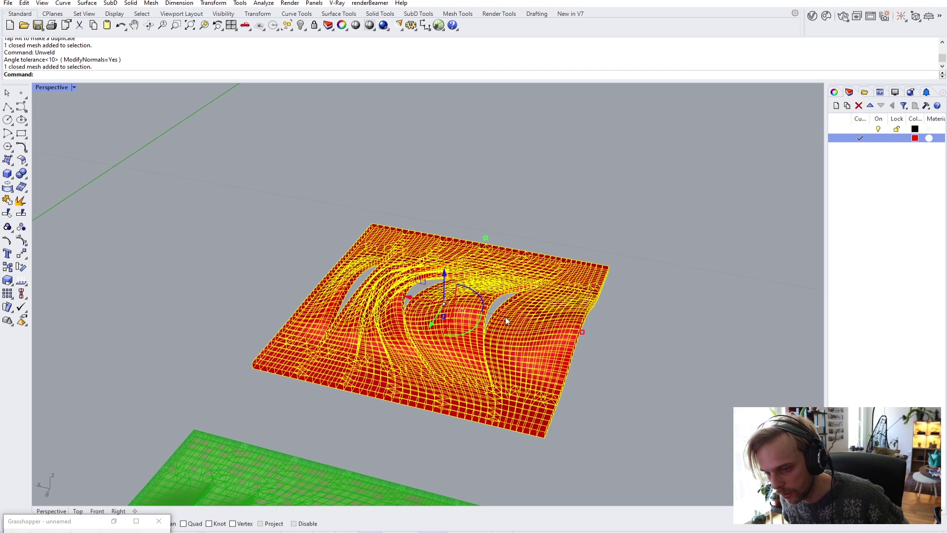
key("Escape")
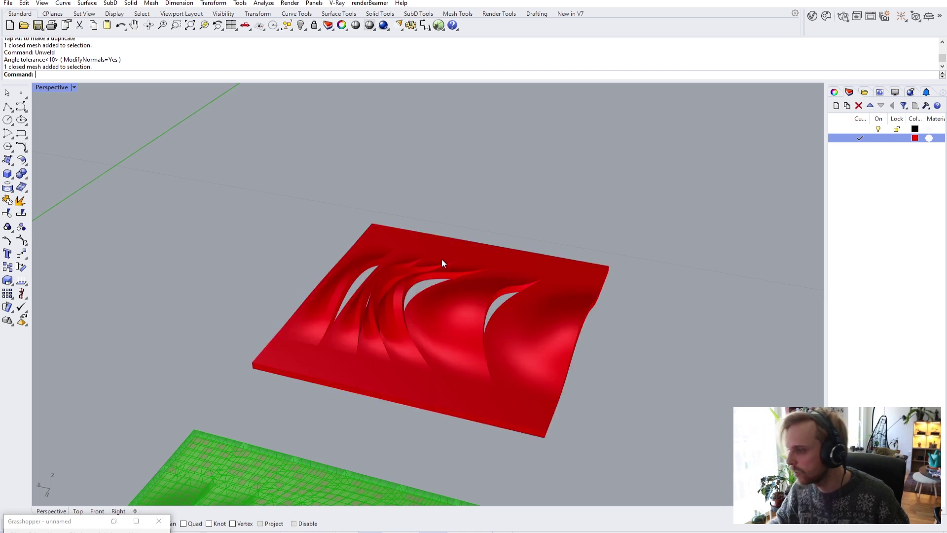
left_click(8, 161)
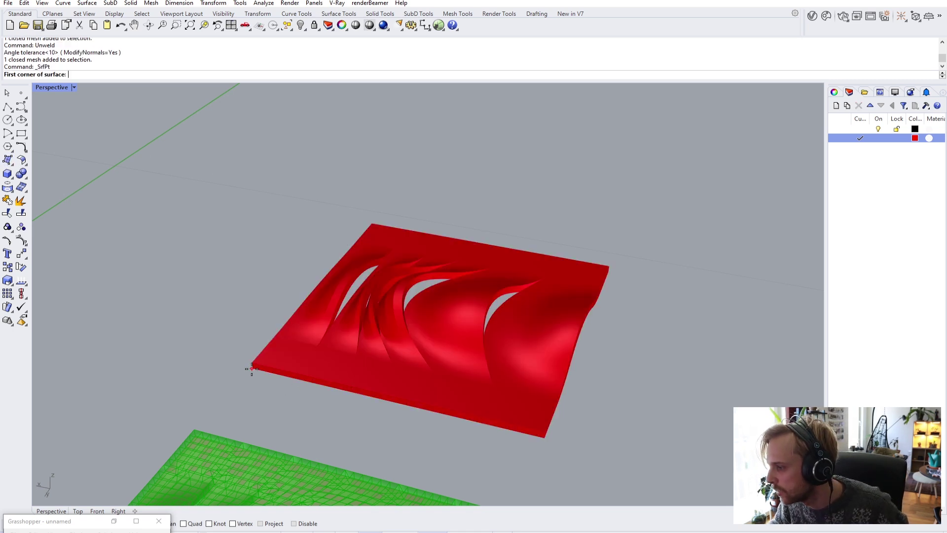
scroll(256, 370, "up", 5)
right_click_drag(263, 366, 404, 350)
scroll(410, 349, "down", 4)
key("Escape")
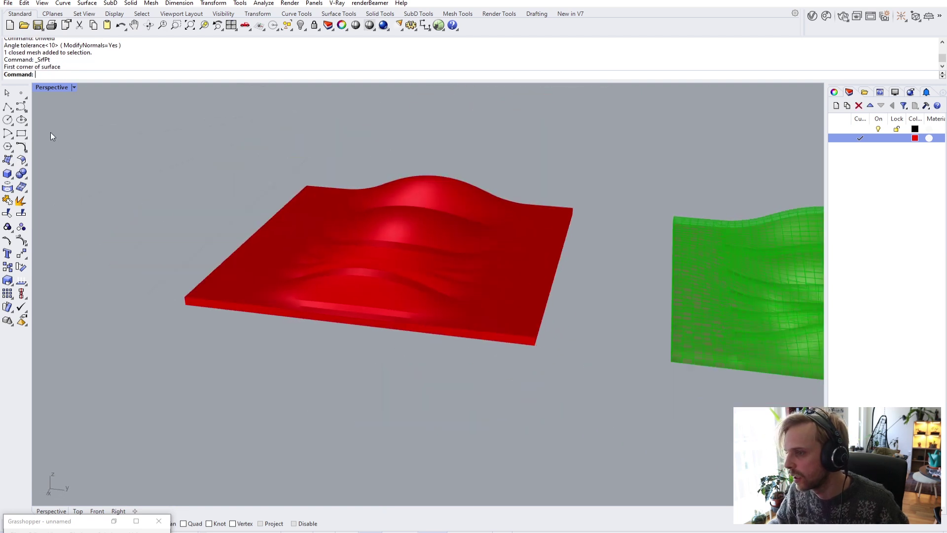
Create a corner-point surface beneath the baked mesh, snapping to its four lower corners with the Vertex snap enabled.
left_click(9, 162)
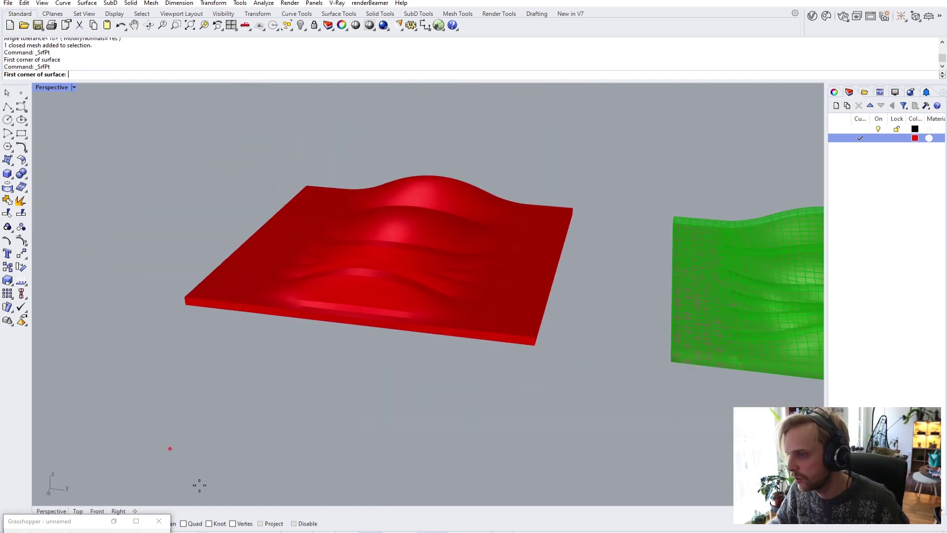
left_click(534, 345)
left_click(186, 304)
scroll(345, 286, "down", 6)
right_click_drag(404, 266, 148, 247)
scroll(702, 324, "up", 7)
left_click(578, 245)
scroll(543, 279, "down", 5)
scroll(381, 343, "up", 5)
left_click(311, 324)
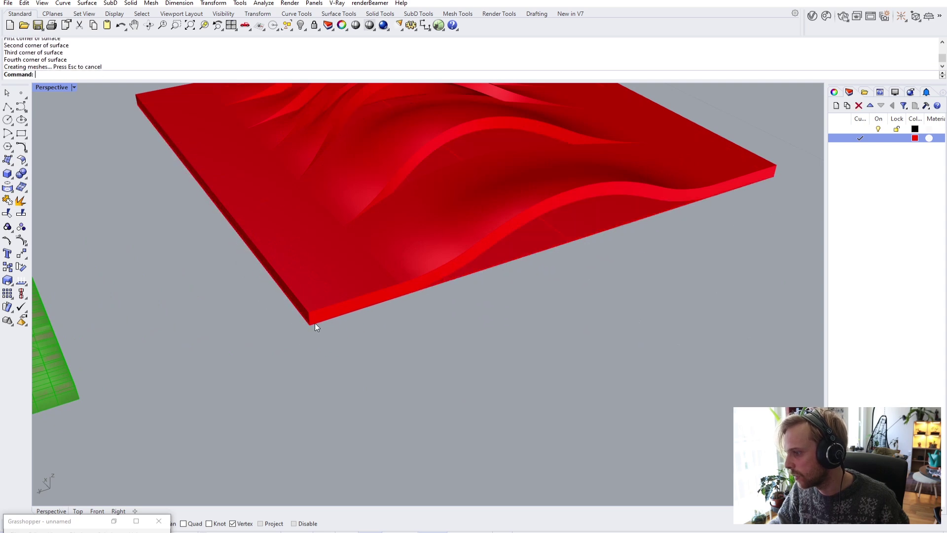
scroll(345, 327, "down", 5)
right_click_drag(378, 330, 322, 348)
scroll(345, 335, "down", 3)
scroll(575, 186, "down", 6)
right_click_drag(532, 220, 398, 321, "shift")
scroll(419, 215, "up", 6)
scroll(419, 291, "down", 5)
right_click_drag(387, 387, 411, 327, "shift")
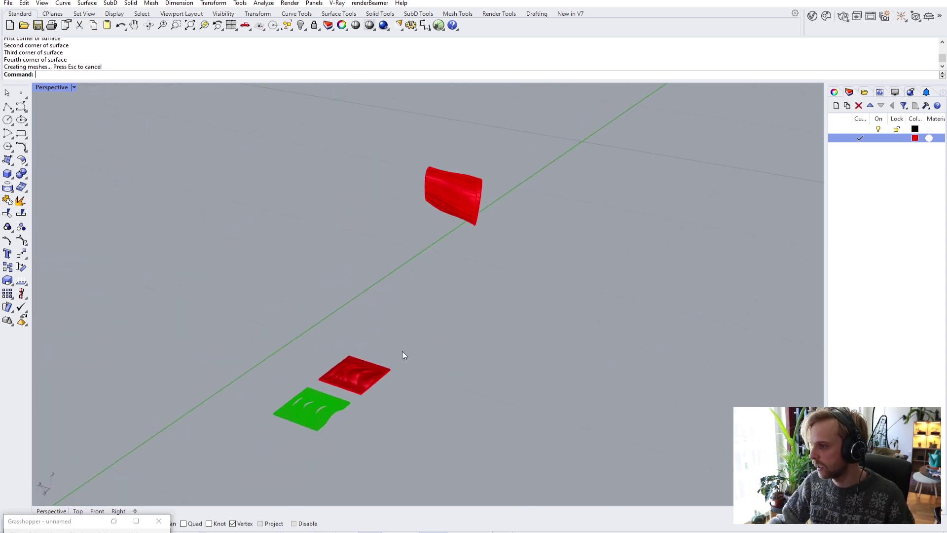
scroll(387, 383, "up", 4)
left_click(348, 371)
scroll(482, 291, "down", 5)
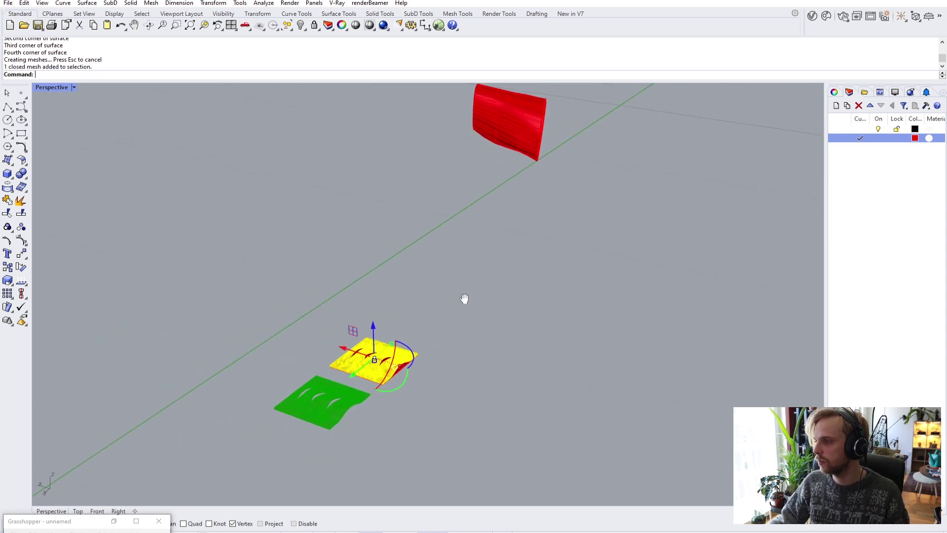
scroll(508, 144, "up", 3)
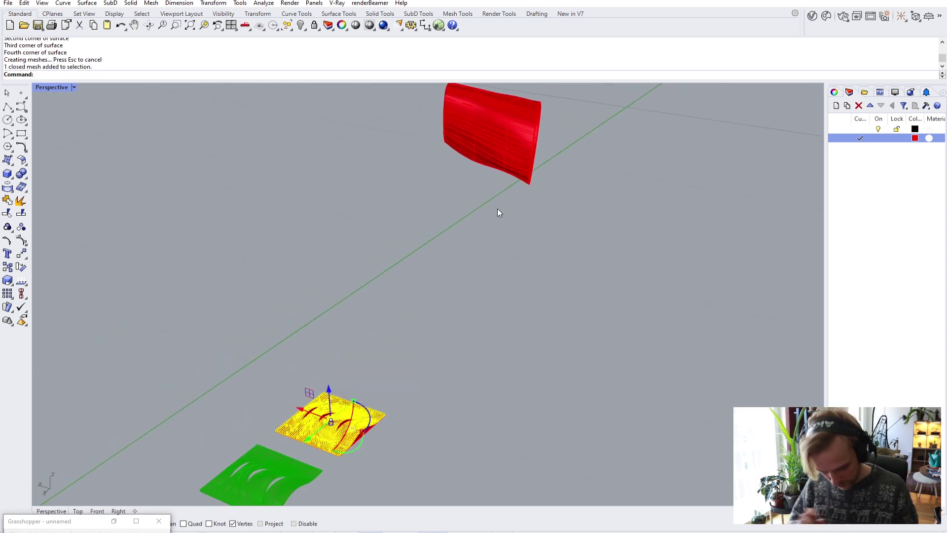
key("Escape")
Try to flow the baked mesh from its flat base surface onto the upper half of the curved surface with FlowAlongSrf.
type("FlowAlongSrf")
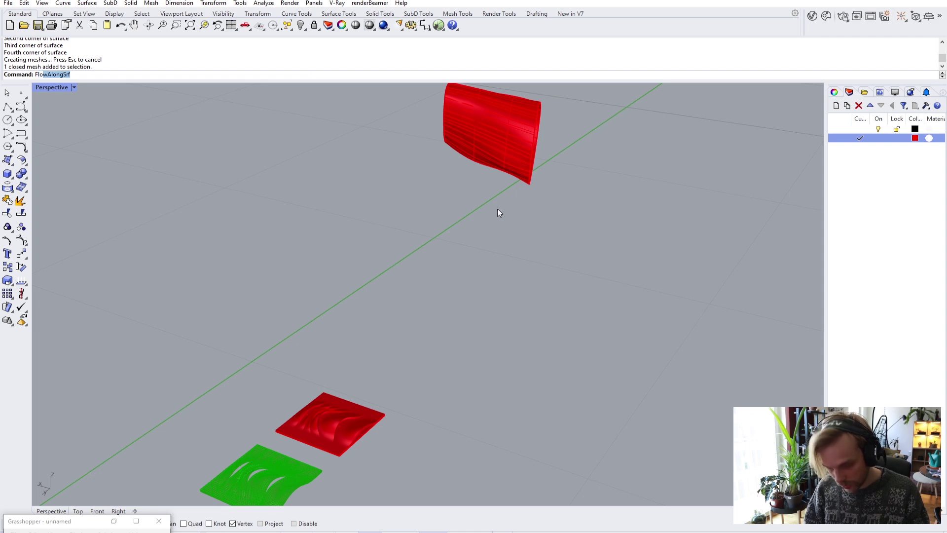
key("Return")
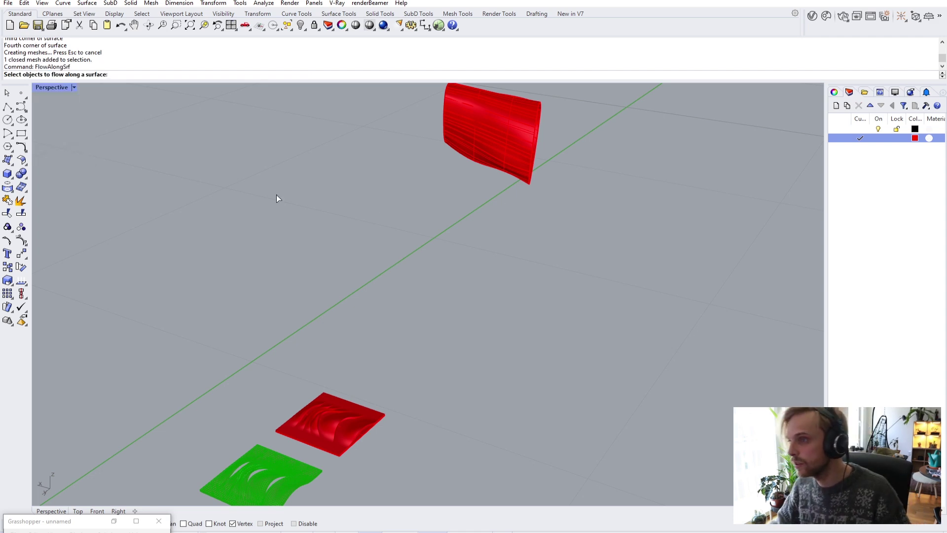
left_click(345, 430)
scroll(345, 434, "up", 6)
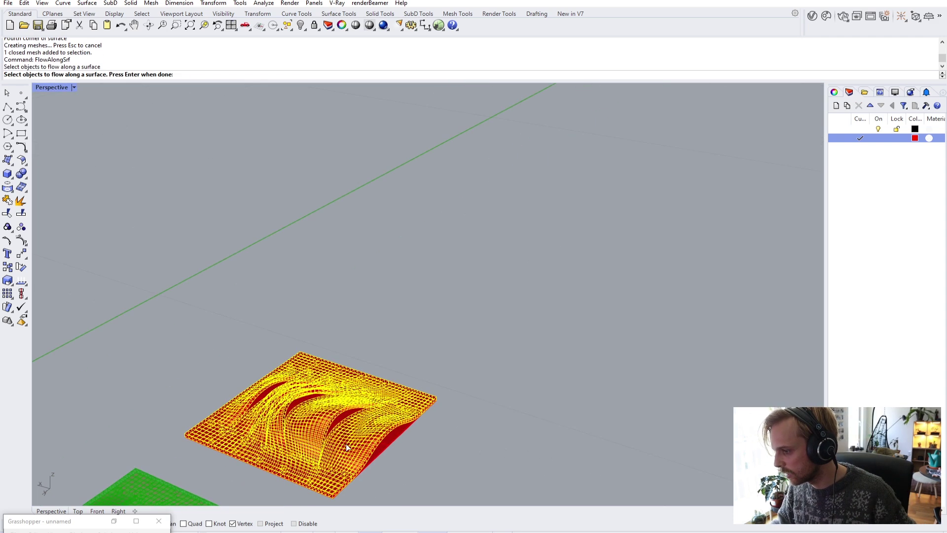
key("Return")
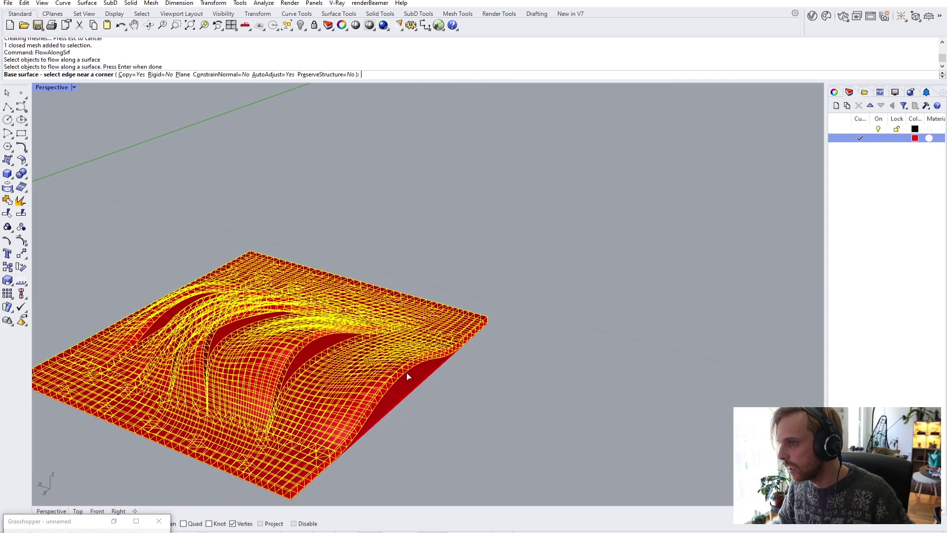
left_click(437, 377)
scroll(547, 306, "down", 8)
scroll(339, 412, "up", 5)
scroll(404, 304, "down", 2)
scroll(306, 418, "up", 4)
scroll(357, 311, "up", 3)
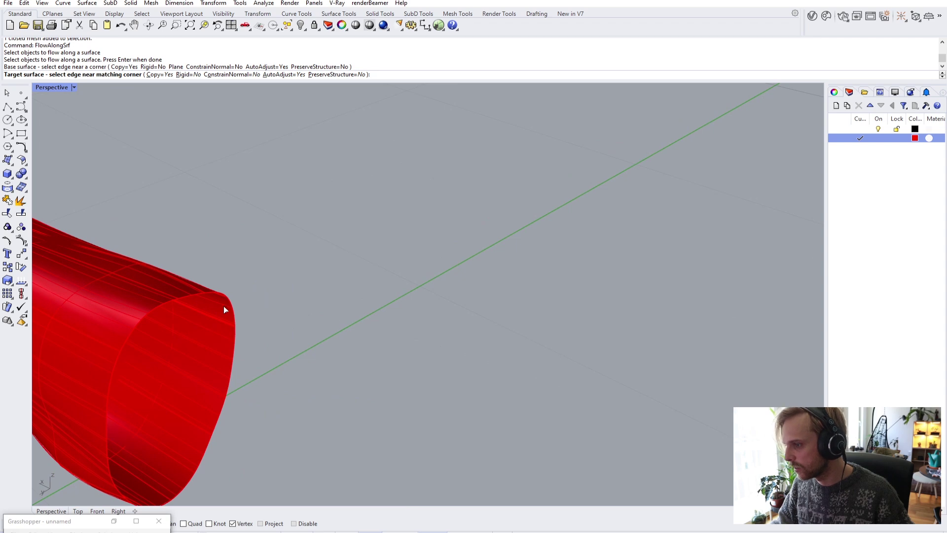
left_click(221, 309)
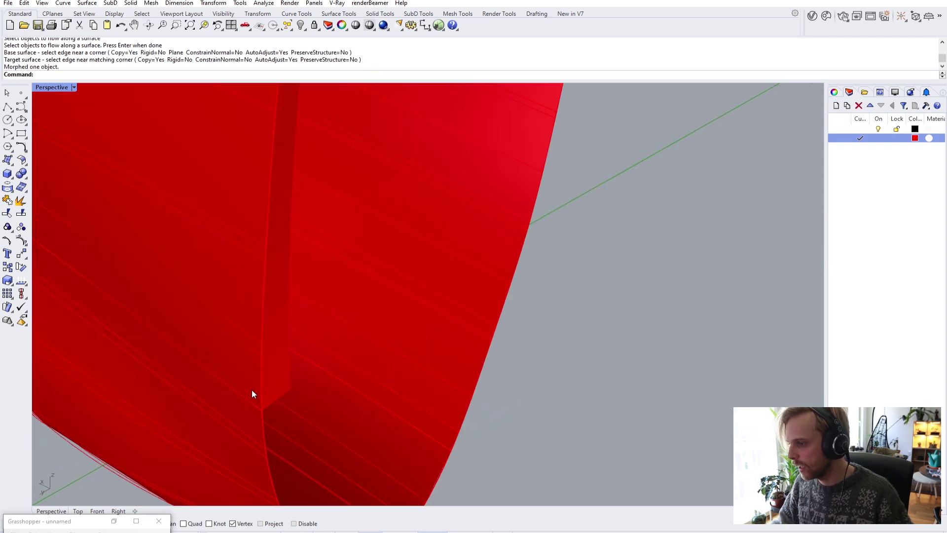
Delete the inward-facing flowed mesh and flip the direction of the upper curved surface.
left_click(272, 384)
scroll(272, 384, "down", 5)
scroll(272, 385, "up", 3)
key("Delete")
left_click(260, 357)
type("Flip")
key("Return")
Flow the baked mesh from its flat base surface onto the flipped upper curved surface.
scroll(277, 343, "down", 3)
scroll(277, 340, "down", 3)
right_click_drag(237, 425, 300, 317, "shift")
scroll(300, 318, "up", 5)
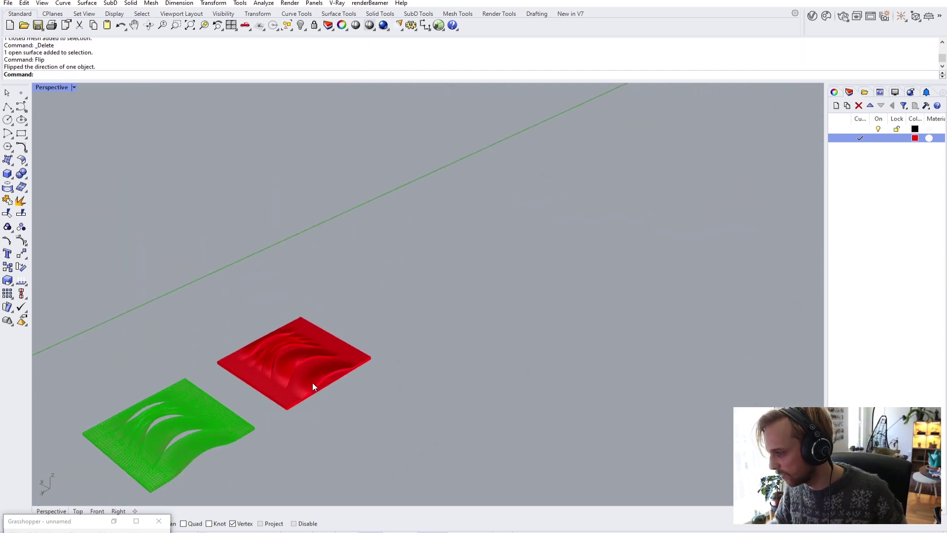
type("FlowAlongSrf")
key("Return")
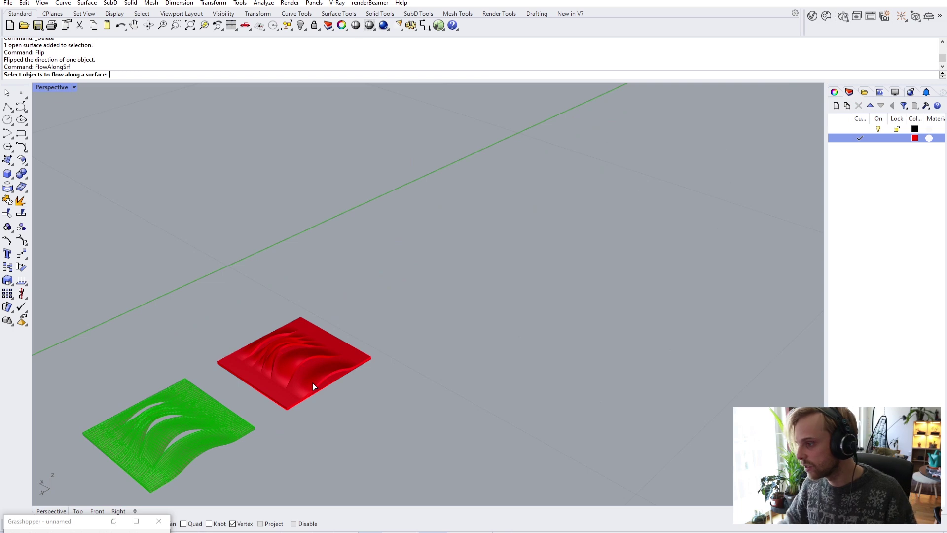
left_click(313, 383)
key("Return")
left_click(347, 377)
scroll(449, 251, "down", 5)
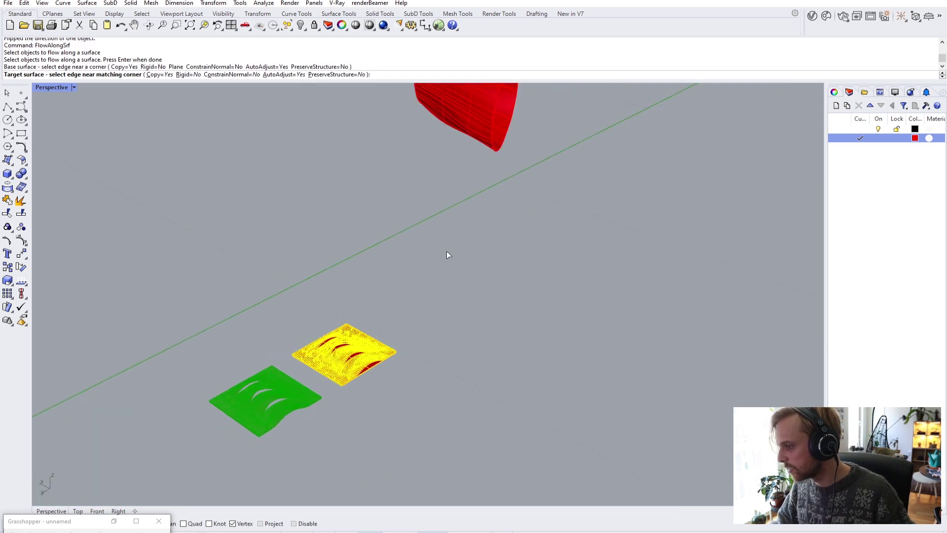
scroll(381, 267, "up", 5)
left_click(381, 267)
scroll(405, 333, "down", 3)
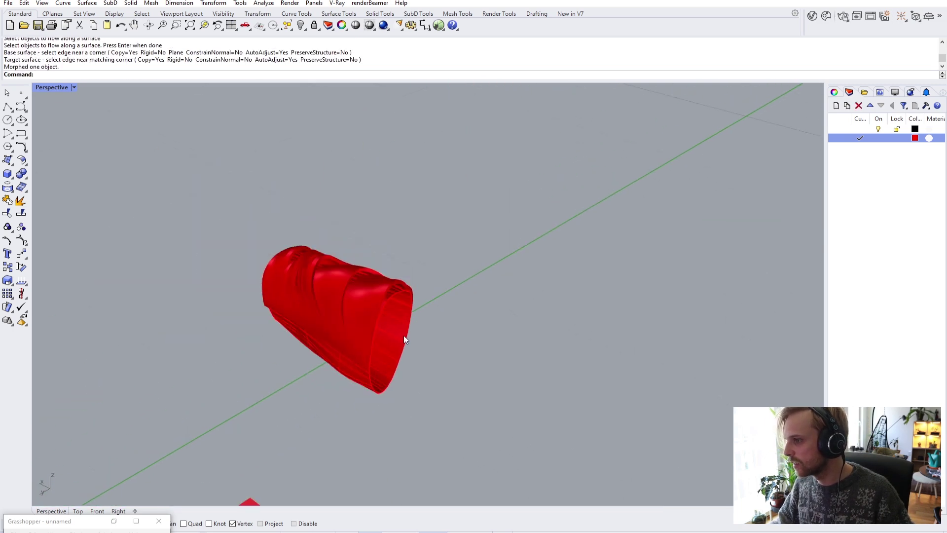
scroll(440, 292, "up", 3)
scroll(407, 168, "up", 4)
scroll(402, 254, "down", 6)
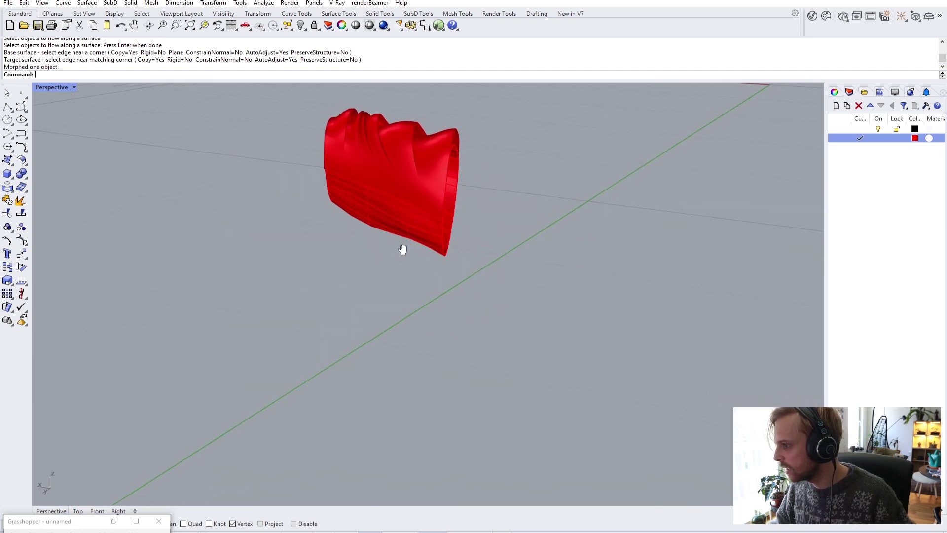
Try to flow the baked mesh from its flat base surface onto the lower half of the curved surface.
right_click_drag(424, 279, 374, 242)
scroll(276, 439, "up", 5)
right_click(403, 422)
mouse_move(404, 417)
right_mouse_down()
mouse_move(419, 423)
mouse_move(402, 432)
right_mouse_up()
left_click(402, 432)
right_click(430, 445)
left_click(432, 447)
scroll(435, 441, "down", 7)
right_click_drag(522, 257, 437, 354, "shift")
scroll(437, 354, "up", 4)
right_click_drag(423, 413, 394, 258, "shift")
scroll(402, 226, "up", 5)
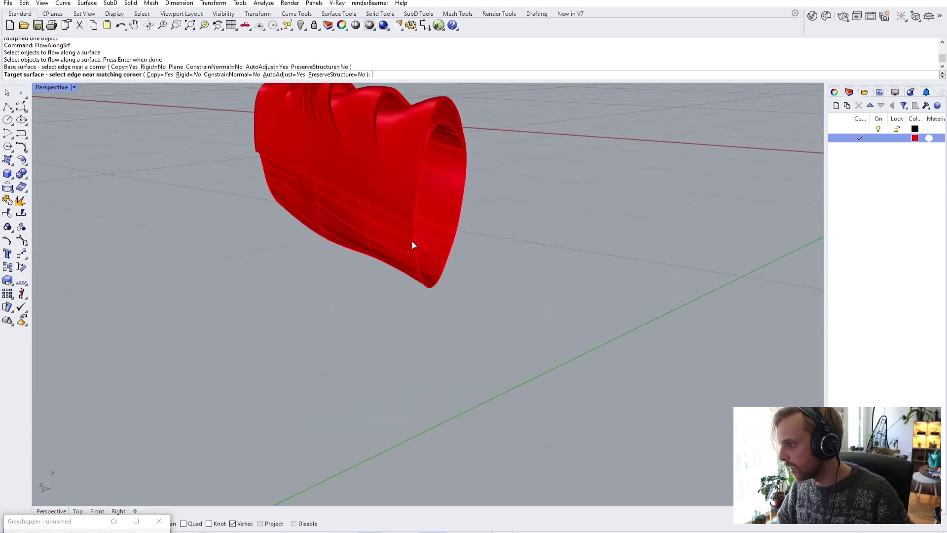
left_click(421, 270)
Delete the mesh flowed onto the lower half and flip the direction of the lower curved surface.
scroll(421, 273, "up", 3)
left_click(431, 278)
key("Delete")
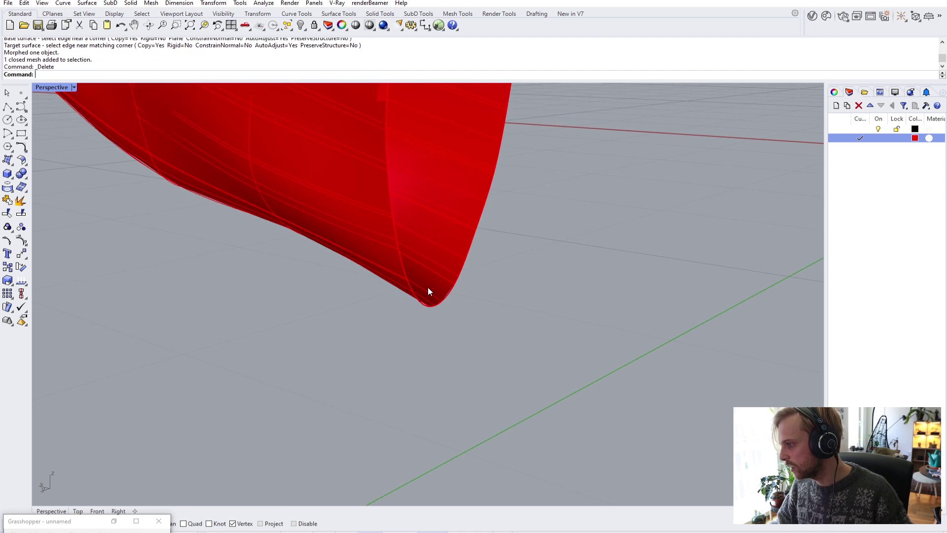
left_click(430, 287)
type("Flip")
key("Return")
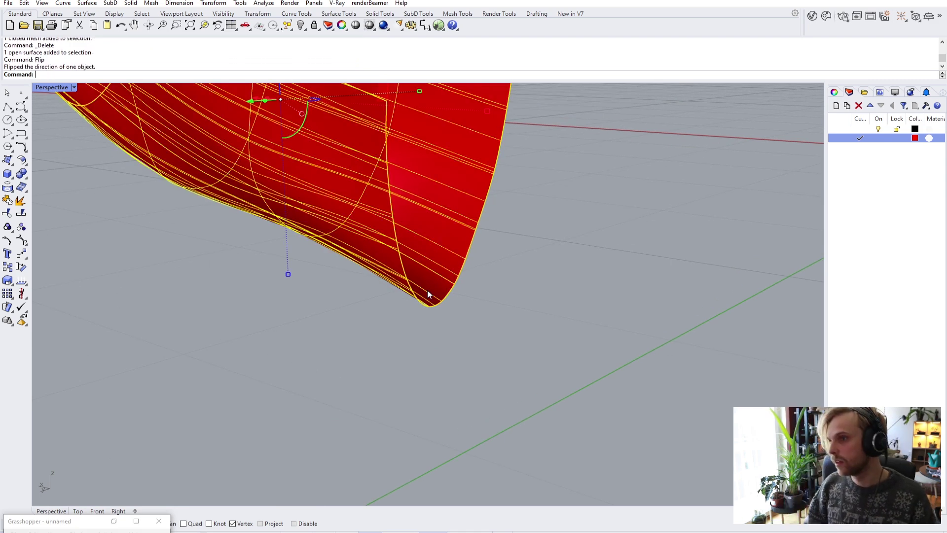
key("Escape")
Flip the direction of the flat baked mesh and flip it back again.
scroll(422, 289, "down", 5)
scroll(418, 290, "down", 5)
scroll(364, 338, "up", 4)
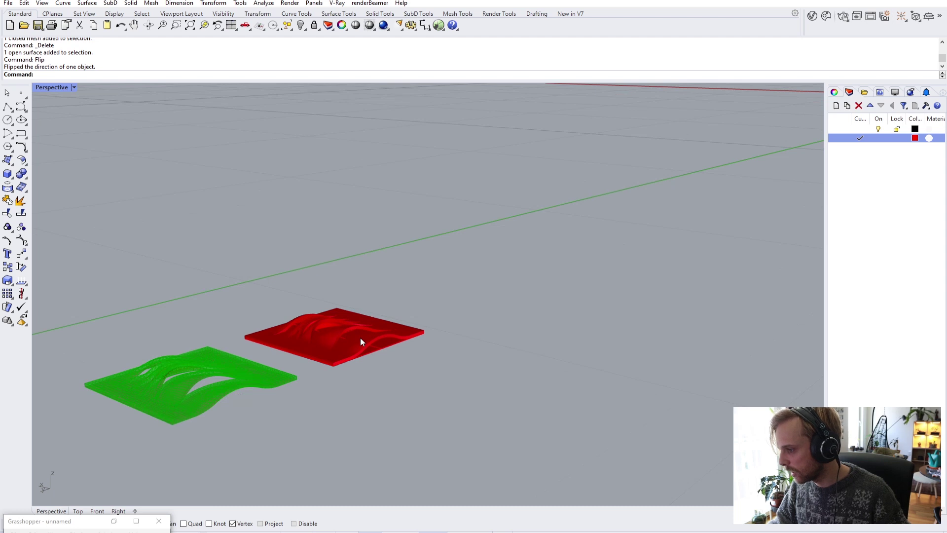
key("Delete")
type("Flip")
key("Return")
left_click(351, 347)
key("Return")
scroll(382, 345, "up", 3)
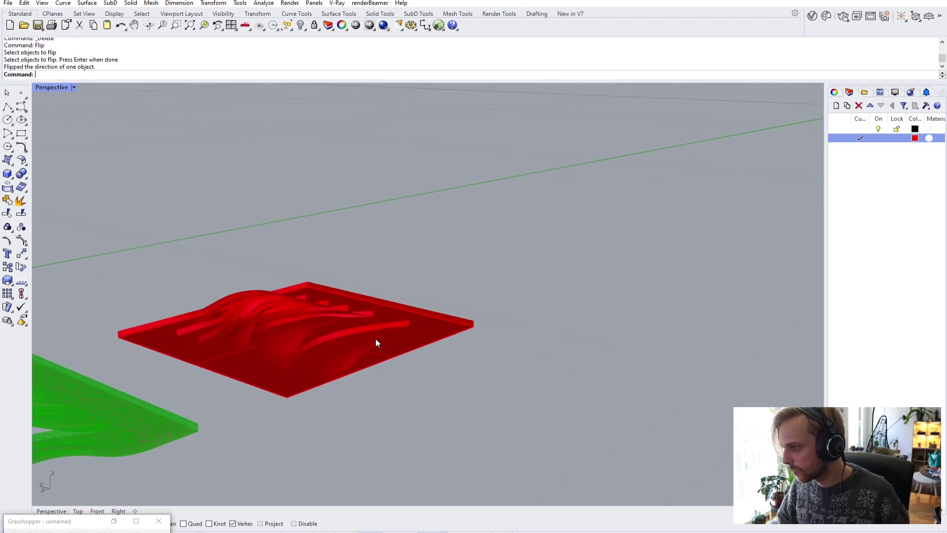
left_click(342, 345)
key("Return")
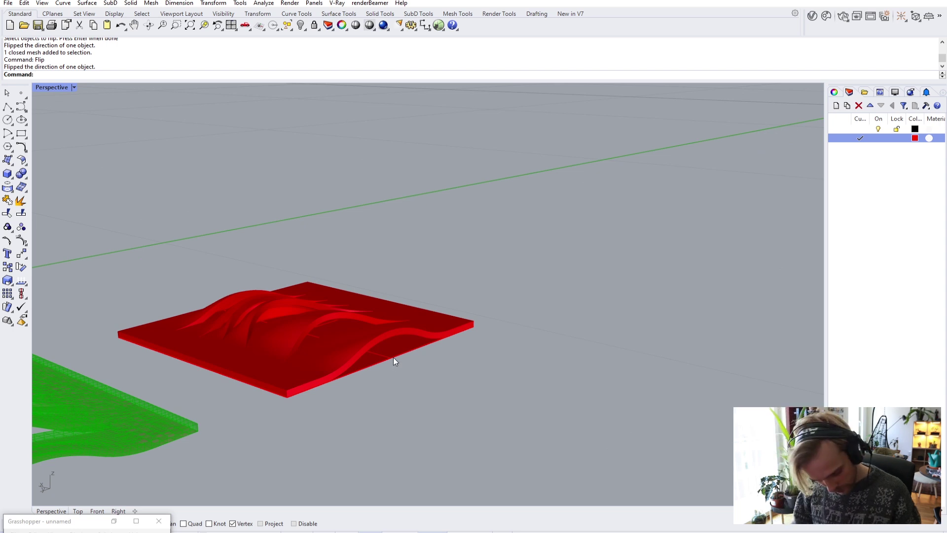
Try to flow the flat baked mesh onto the flipped lower curved surface with FlowAlongSrf.
type("FlowAlongSrf")
key("Return")
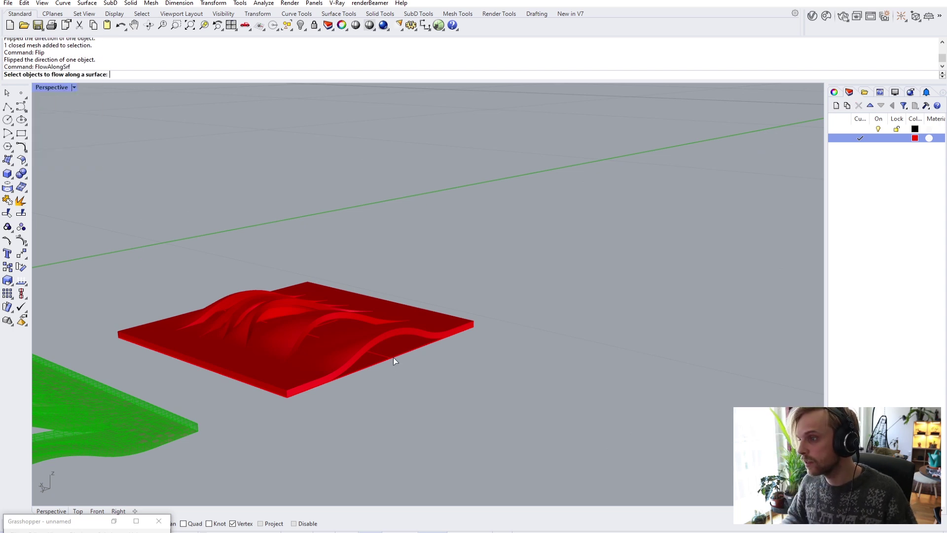
left_click(389, 325)
key("Return")
left_click(410, 347)
scroll(419, 337, "down", 10)
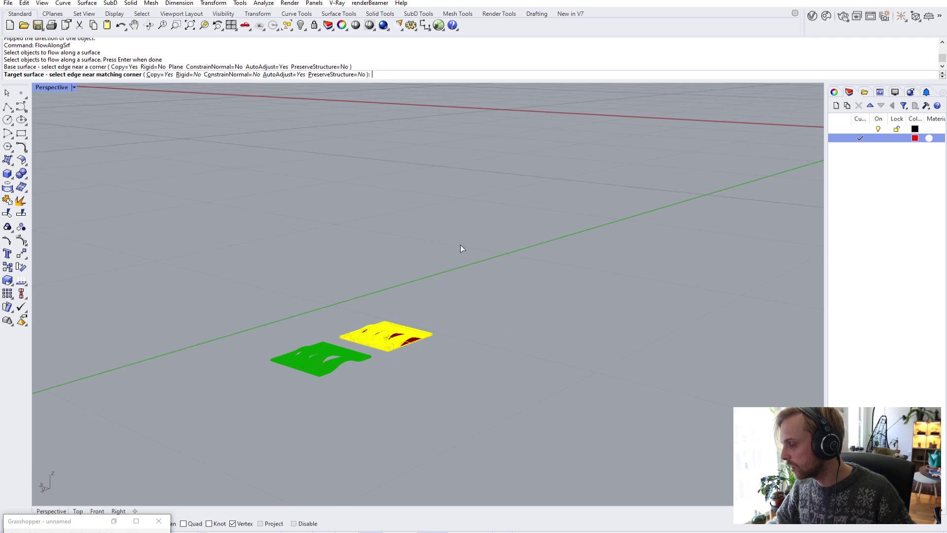
right_click_drag(498, 134, 443, 223, "shift")
scroll(420, 188, "up", 10)
left_click(469, 280)
right_click_drag(469, 280, 457, 269)
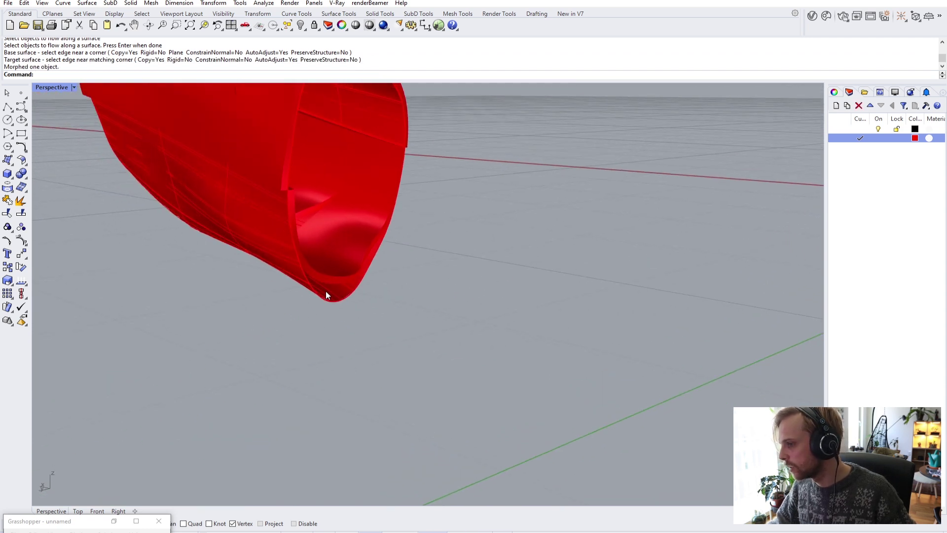
Flow the baked mesh onto the lower curved surface again, picking a different target edge, and delete the earlier inward-facing copy.
scroll(326, 292, "down", 10)
key("Return")
right_click_drag(278, 393, 332, 295, "shift")
scroll(284, 459, "up", 5)
left_click(340, 429)
key("Return")
left_click(358, 439)
scroll(425, 322, "down", 5)
scroll(421, 279, "up", 5)
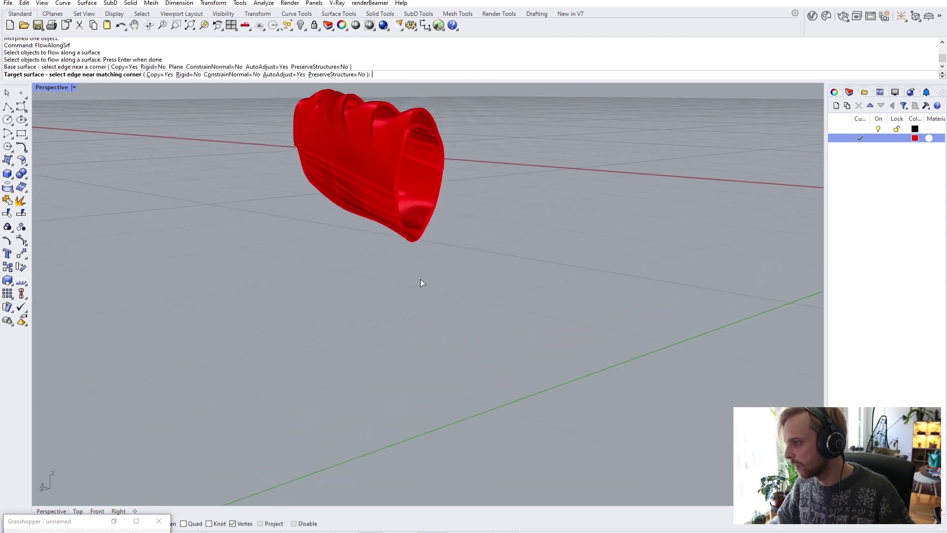
scroll(420, 280, "up", 3)
scroll(380, 195, "up", 2)
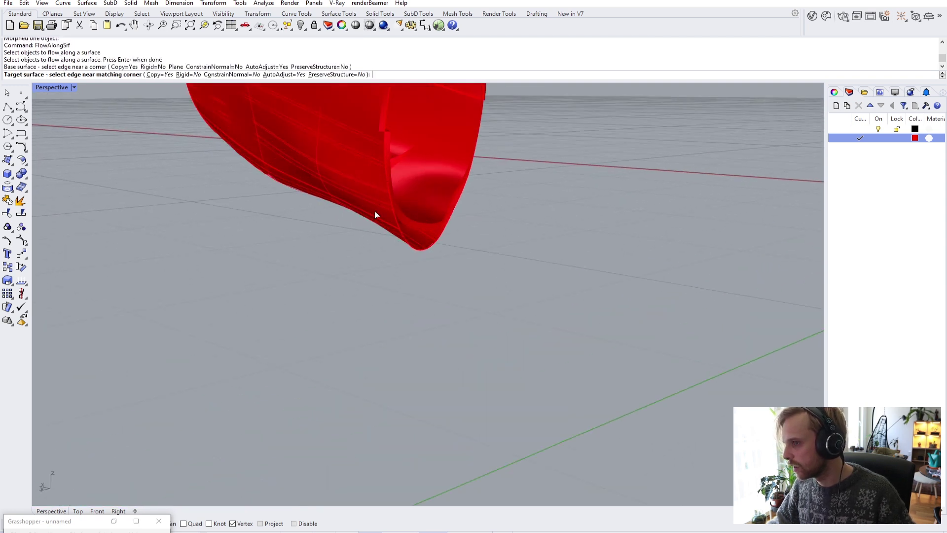
left_click(375, 209)
left_click(401, 230)
key("Delete")
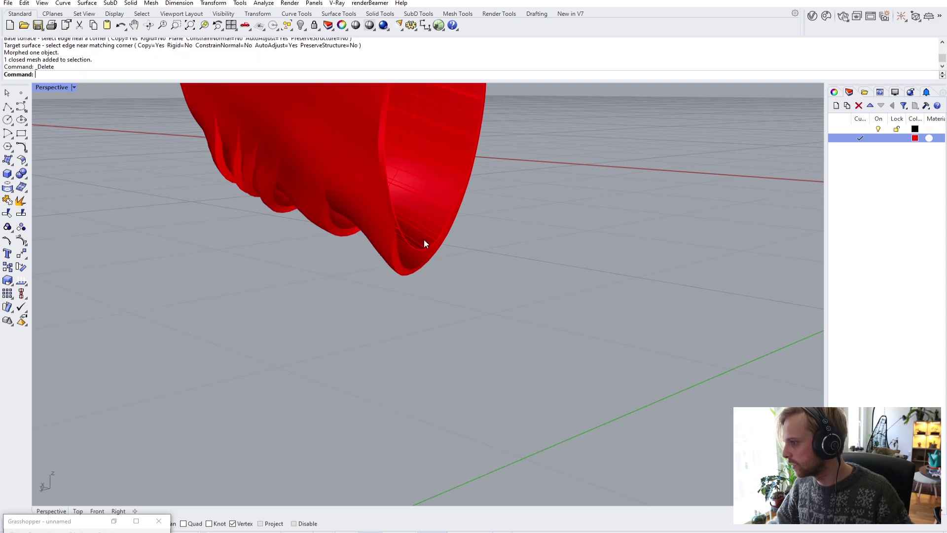
Inspect the two flowed meshes from all sides, checking the folds, the open ends and the seams between the halves.
scroll(425, 238, "down", 5)
mouse_move(413, 250)
right_mouse_down()
mouse_move(406, 263)
mouse_move(409, 236)
right_mouse_up()
scroll(459, 238, "up", 5)
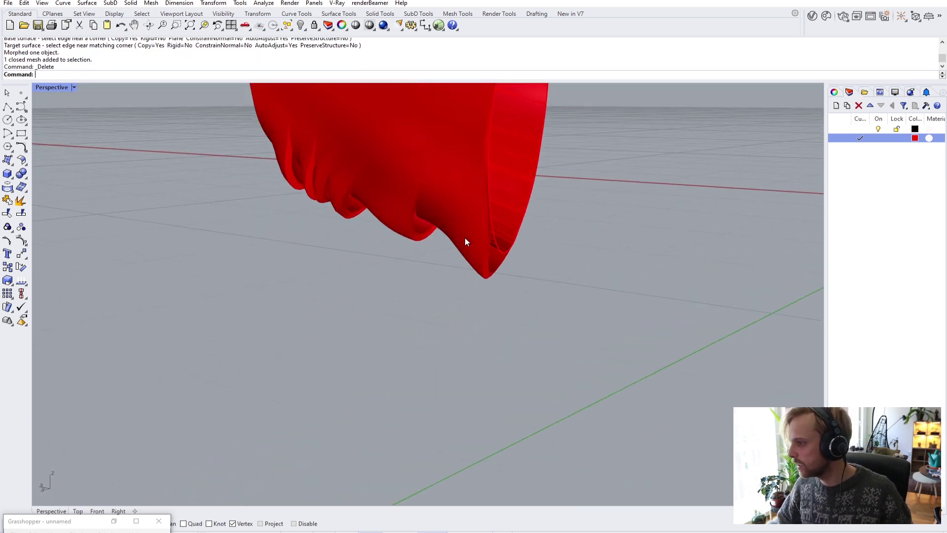
scroll(479, 210, "down", 6)
right_click_drag(468, 187, 448, 235)
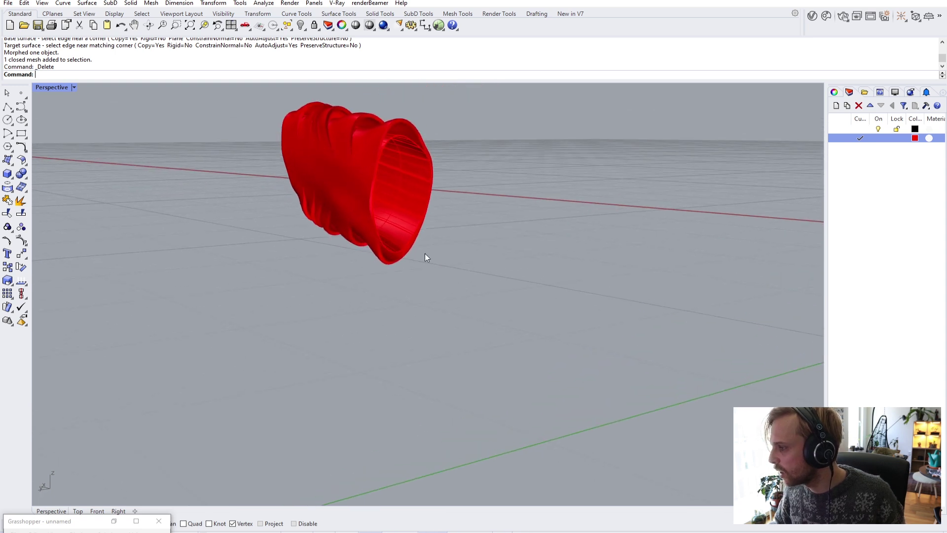
scroll(372, 229, "up", 6)
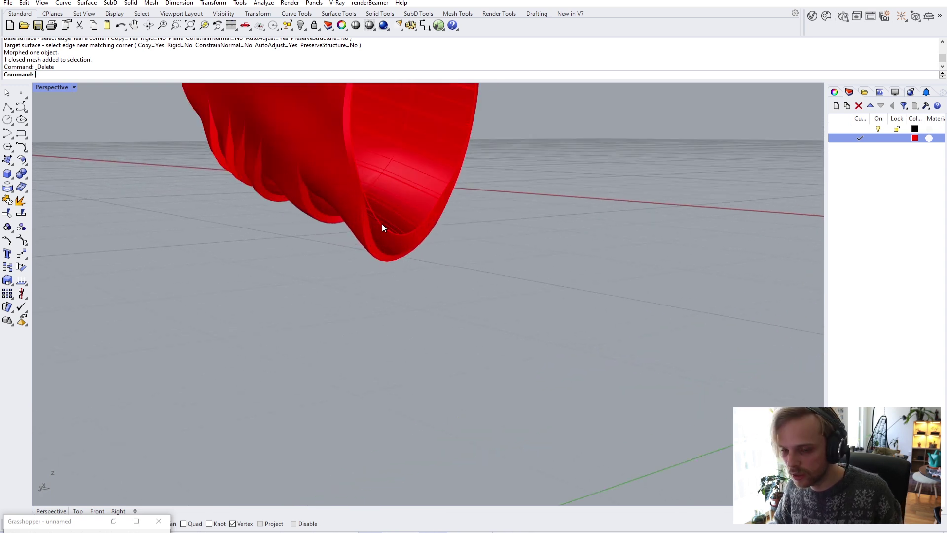
scroll(384, 222, "down", 4)
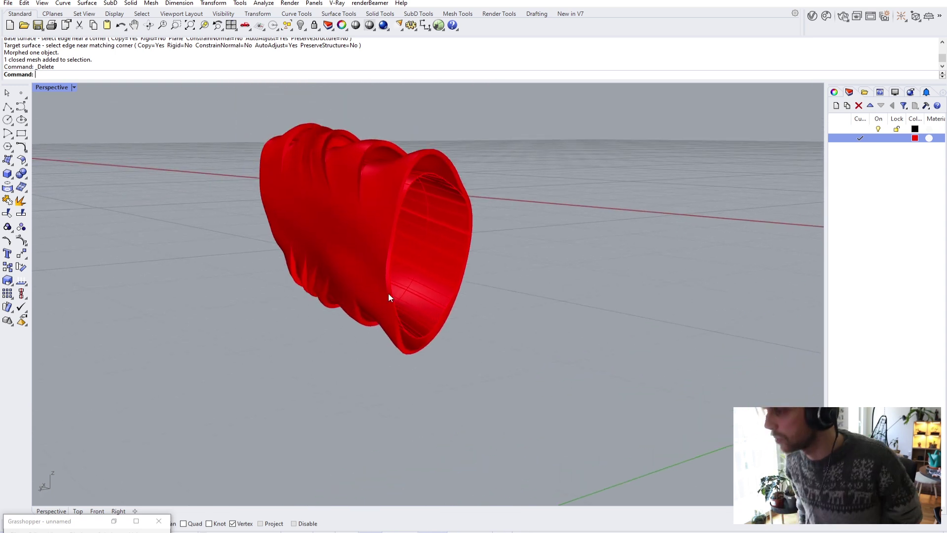
scroll(375, 256, "up", 5)
scroll(346, 226, "down", 7)
right_click_drag(367, 242, 341, 284)
scroll(194, 242, "up", 6)
right_click_drag(197, 244, 398, 254)
scroll(351, 224, "down", 5)
scroll(423, 249, "up", 4)
scroll(424, 266, "down", 5)
right_click_drag(425, 290, 453, 228)
scroll(595, 182, "up", 5)
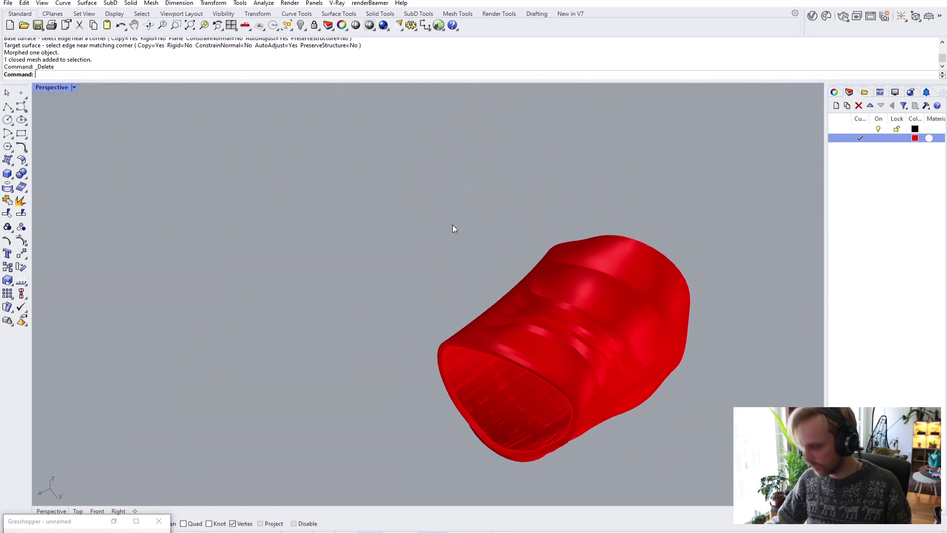
Show all hidden objects and hide the four vertical planes cutting through the wrist.
type("show")
key("Return")
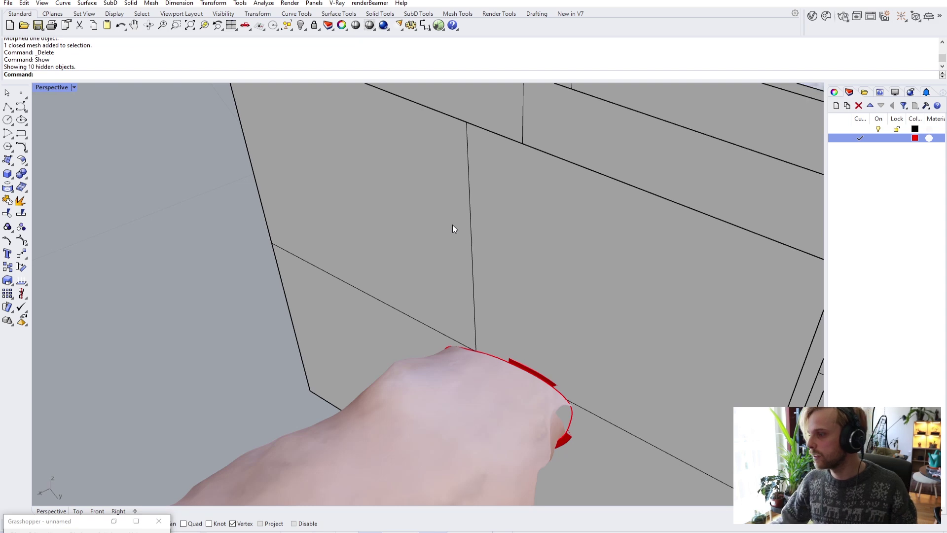
scroll(452, 224, "down", 10)
right_click_drag(476, 248, 395, 200)
left_click_drag(594, 225, 415, 194)
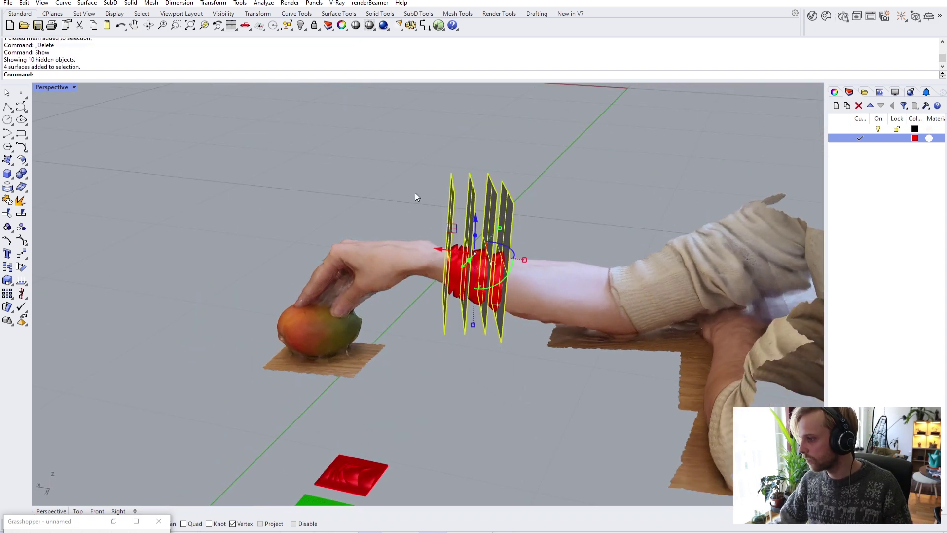
type("hide")
key("Return")
Examine how the folded cuff fits around the scanned wrist from several angles.
scroll(493, 300, "up", 10)
right_click_drag(493, 300, 384, 257)
scroll(271, 211, "up", 3)
right_click_drag(272, 212, 373, 292)
scroll(253, 224, "down", 4)
scroll(286, 256, "up", 4)
scroll(286, 258, "down", 4)
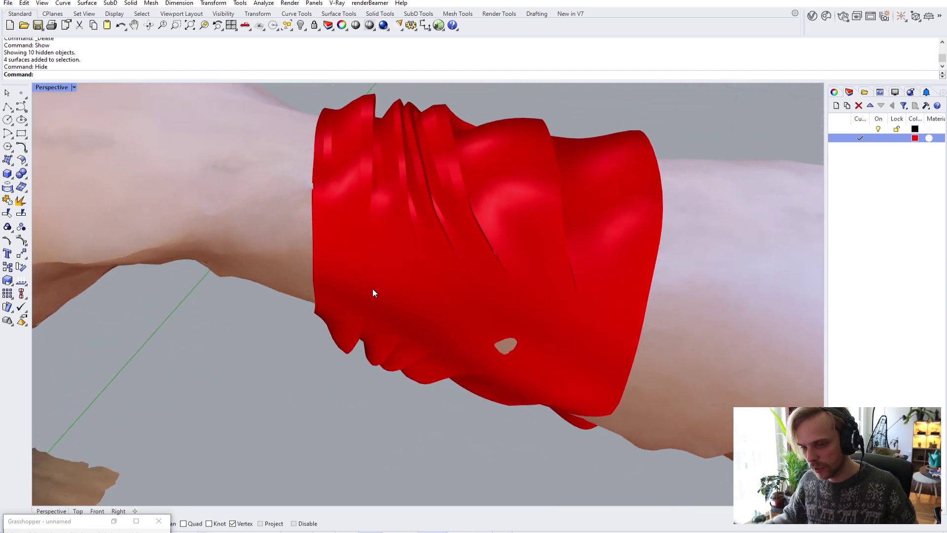
right_click_drag(493, 286, 465, 215)
scroll(465, 214, "up", 3)
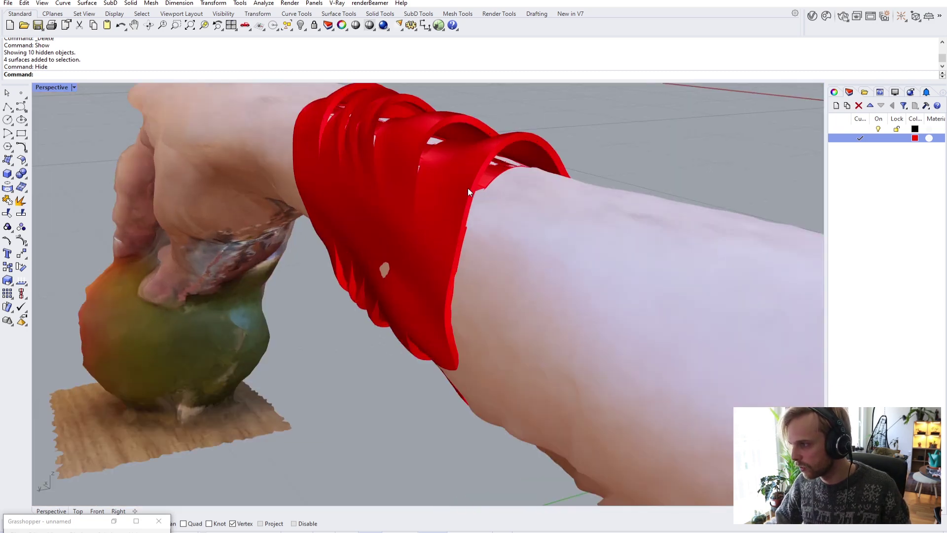
Scale both cuff meshes together by 1.03 along the gumball's green axis, across the wrist.
left_click(470, 173)
left_click(419, 342, "shift")
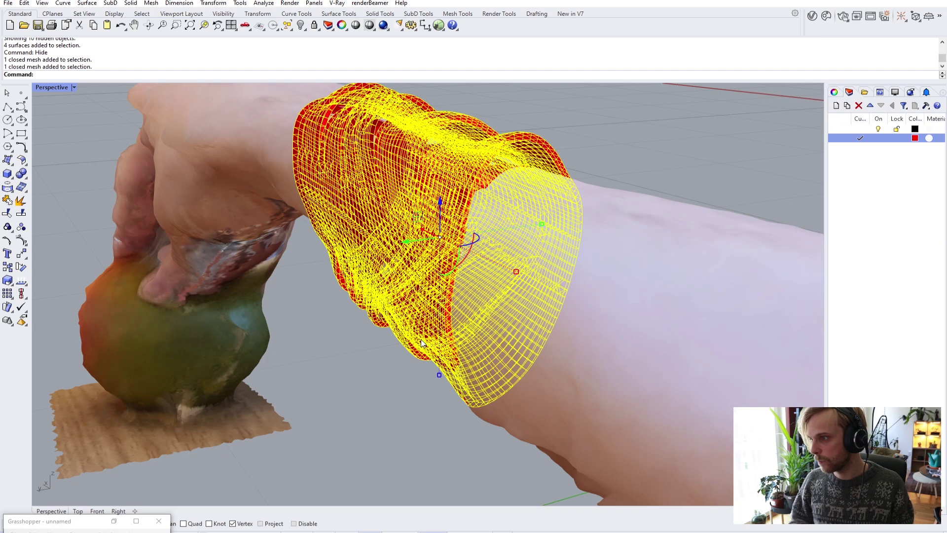
right_click_drag(462, 271, 395, 234)
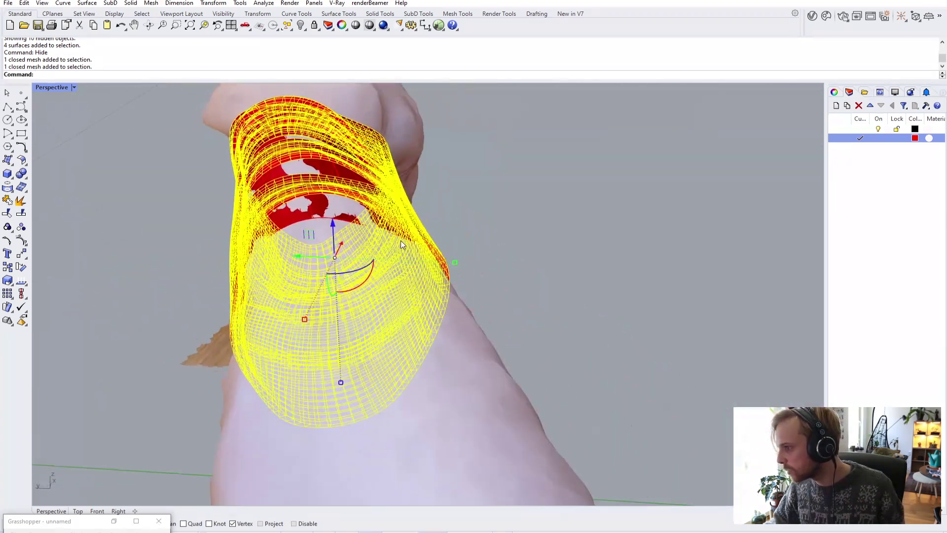
left_click(455, 263)
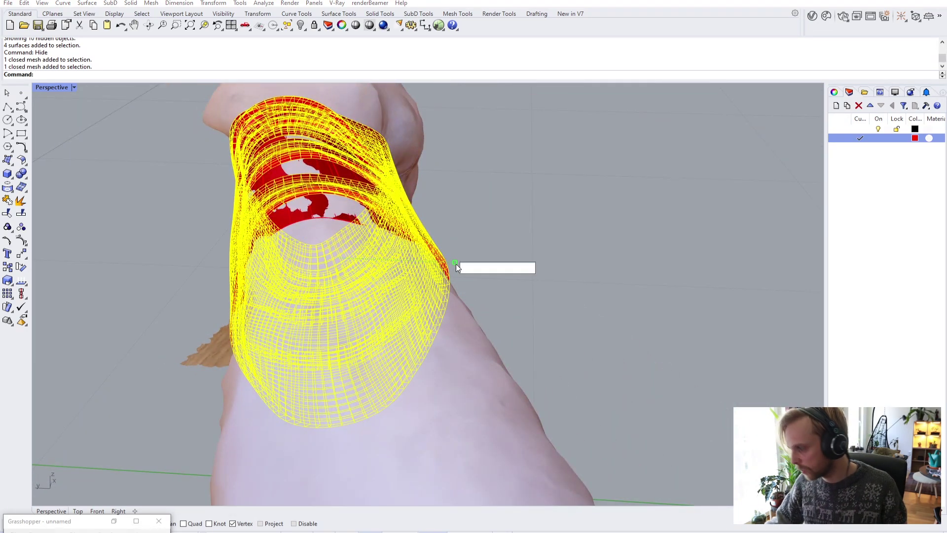
type("1.0")
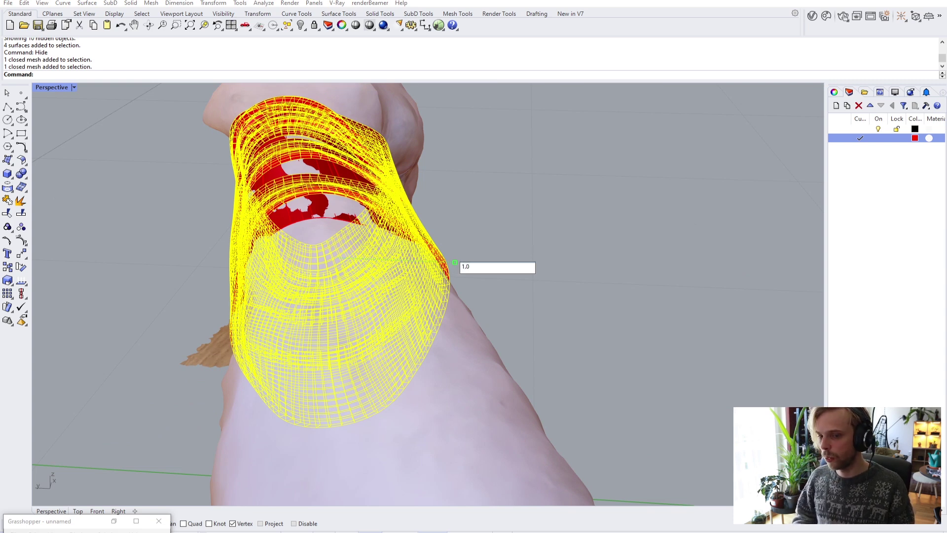
type("3")
key("Return")
left_click(520, 237)
right_click_drag(520, 237, 494, 198)
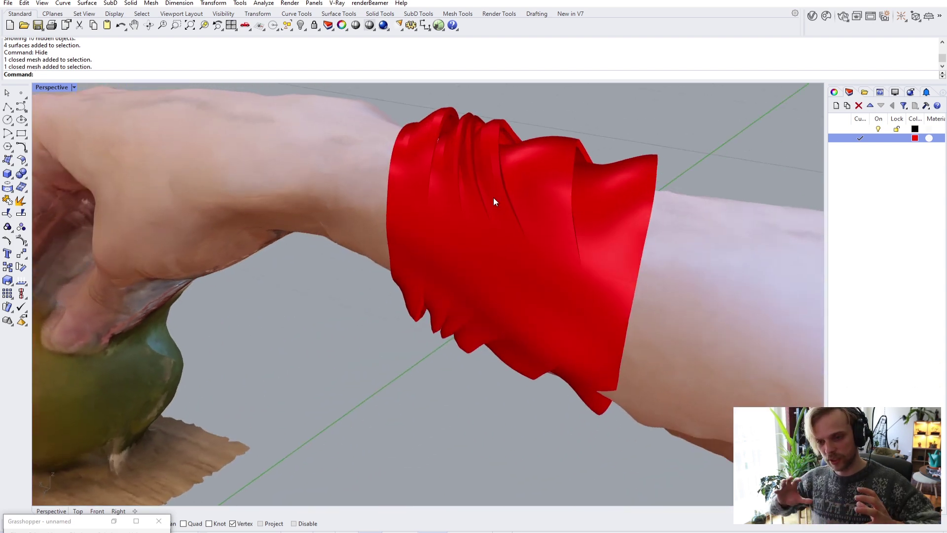
Hide the two open guide surfaces around the wrist so only the cuff halves remain on the arm.
right_click_drag(605, 171, 446, 178)
left_click(508, 208)
right_click_drag(637, 173, 425, 252)
left_click(426, 217)
right_click_drag(426, 215, 330, 223)
key("Escape")
Examine the cuff's slots, the seam between its halves and the folds on both sides of the wrist.
scroll(415, 221, "down", 5)
right_click_drag(416, 221, 379, 185)
scroll(379, 185, "up", 4)
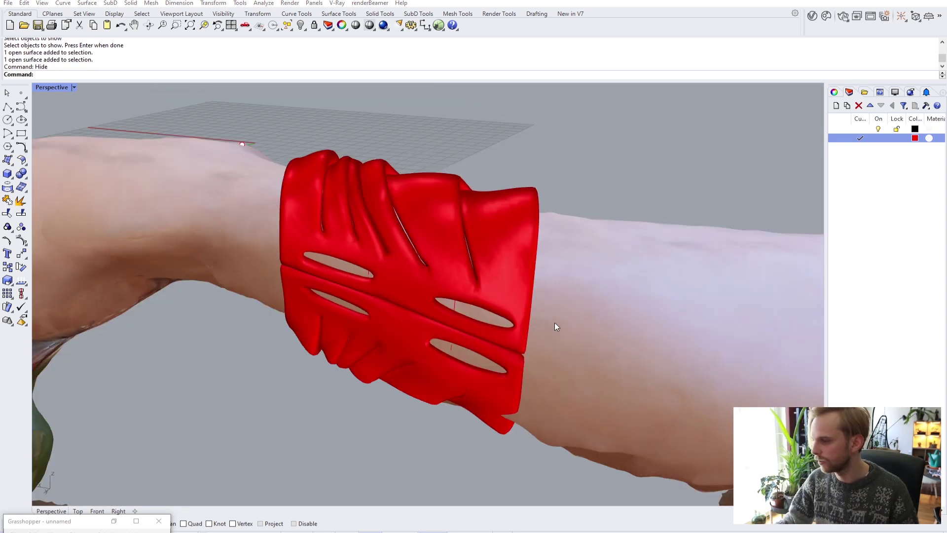
right_click_drag(552, 340, 454, 341)
scroll(416, 389, "up", 5)
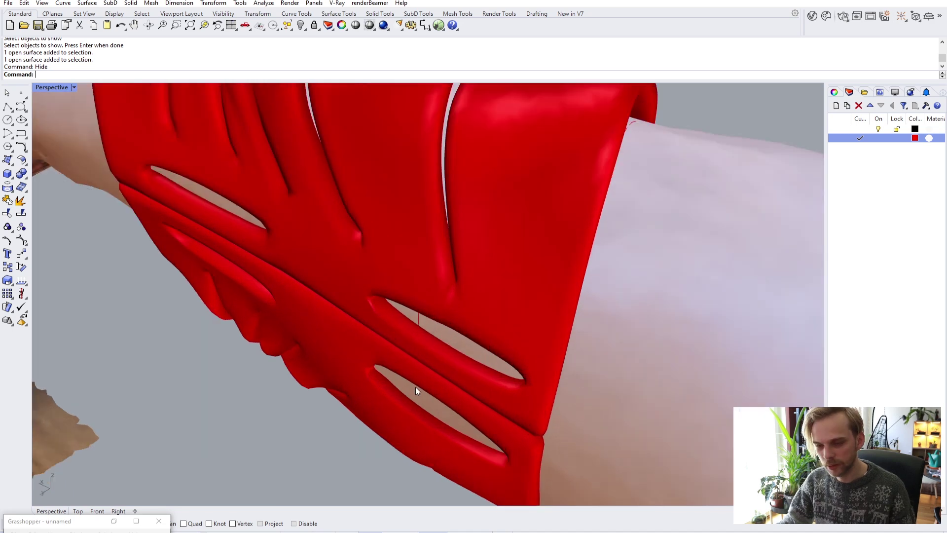
scroll(456, 285, "down", 5)
right_click_drag(387, 356, 294, 327)
scroll(306, 336, "up", 5)
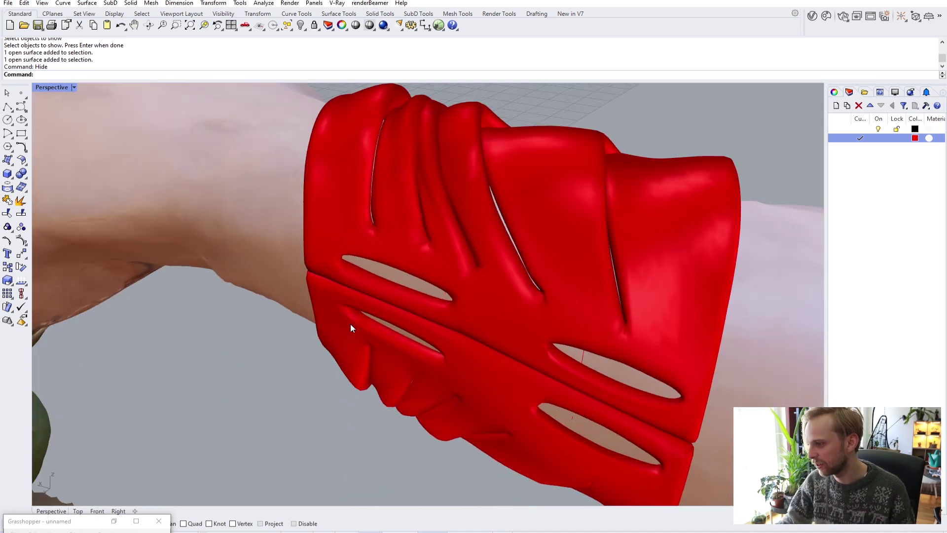
scroll(363, 315, "down", 4)
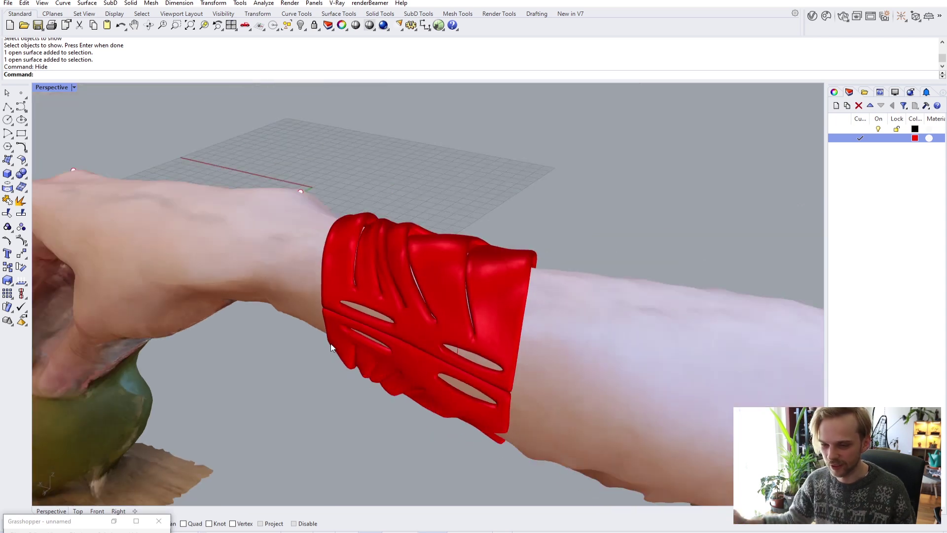
right_click_drag(344, 334, 408, 333)
scroll(528, 278, "up", 5)
right_click_drag(386, 299, 624, 338)
scroll(541, 313, "up", 3)
scroll(547, 304, "down", 1)
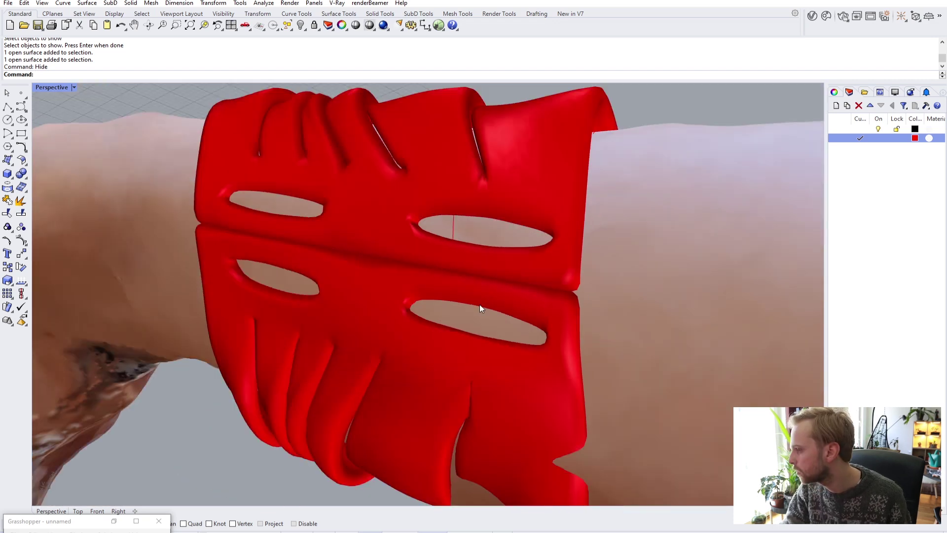
right_click_drag(479, 304, 469, 226)
scroll(506, 293, "down", 10)
left_click(469, 226)
left_click(455, 288)
right_click_drag(455, 288, 475, 234)
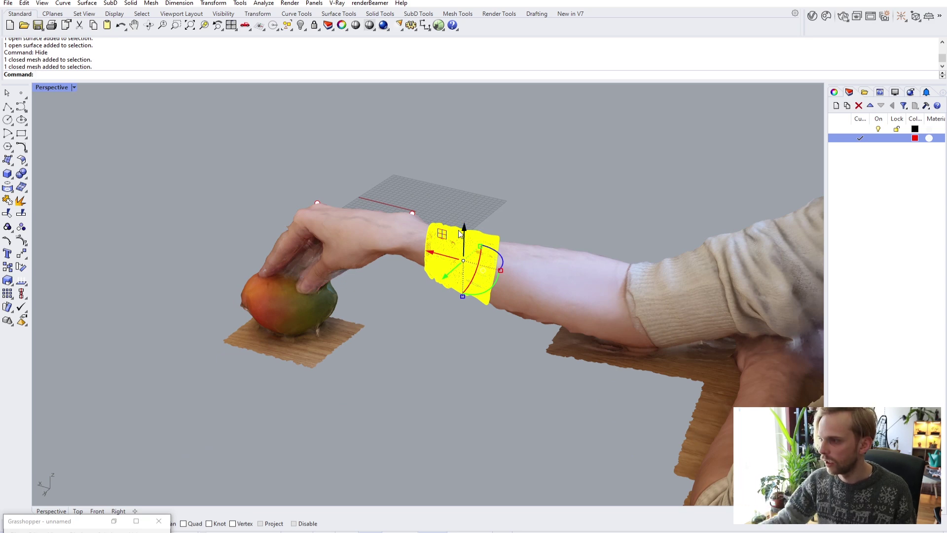
key("Escape")
Select both cuff halves and place a duplicate of the pair beside the arm.
right_click_drag(395, 240, 419, 225)
scroll(419, 225, "up", 3)
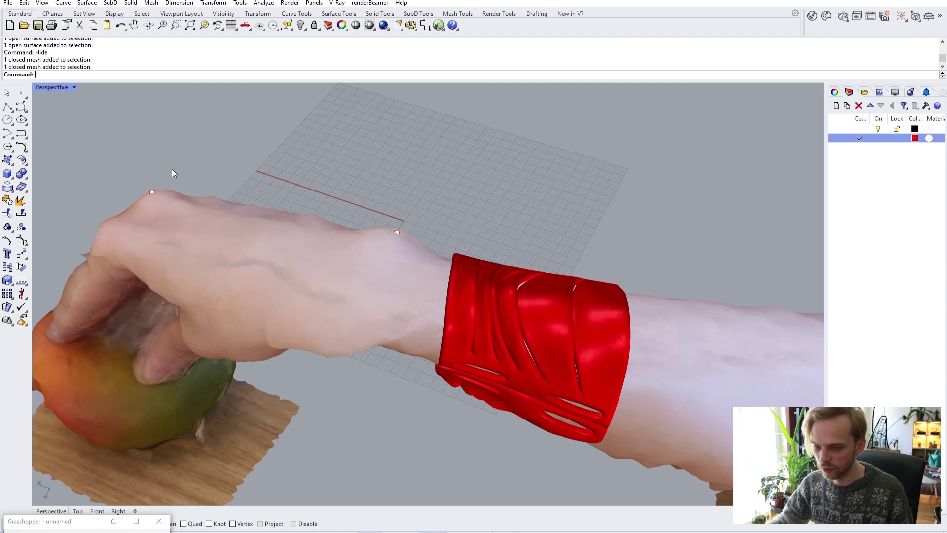
right_click_drag(321, 267, 363, 250)
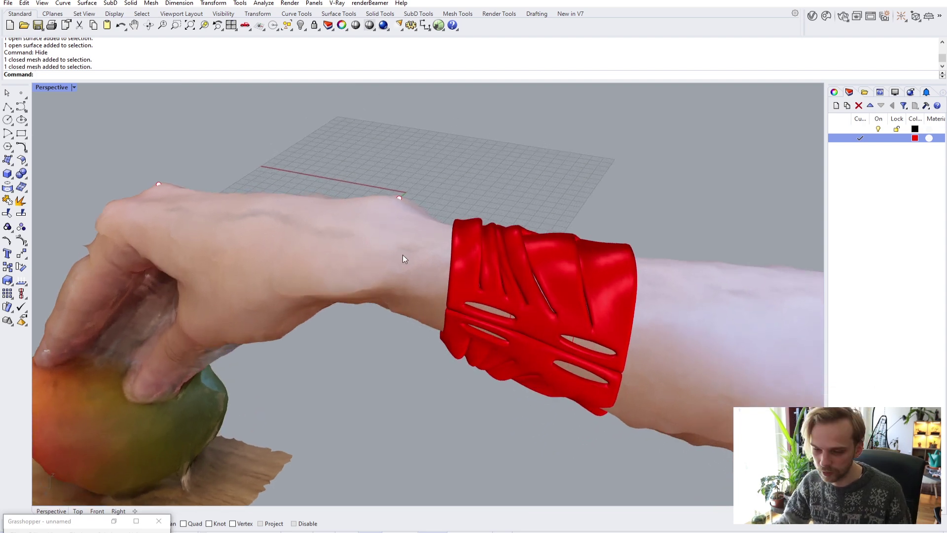
scroll(390, 279, "down", 3)
left_click(477, 316)
left_click(463, 386, "shift")
right_click_drag(463, 386, 448, 330)
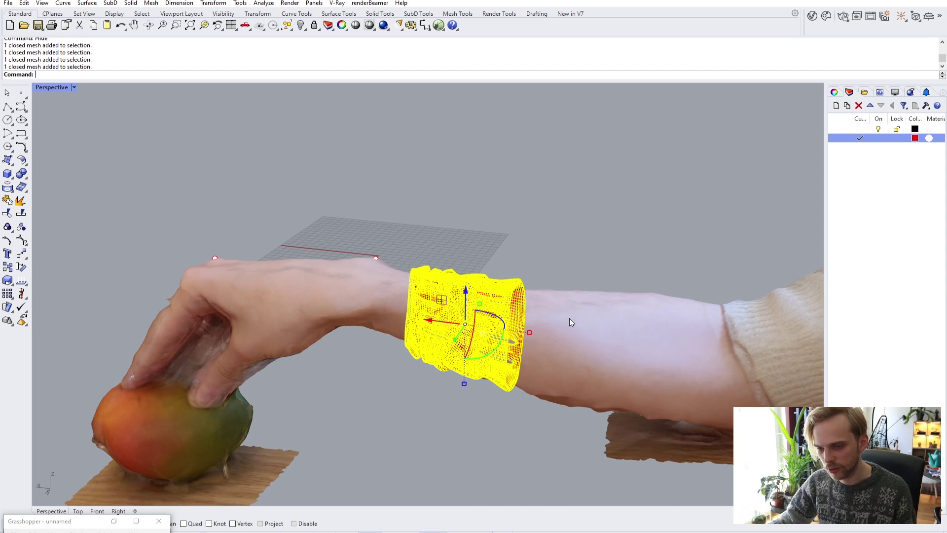
right_click_drag(362, 421, 414, 401)
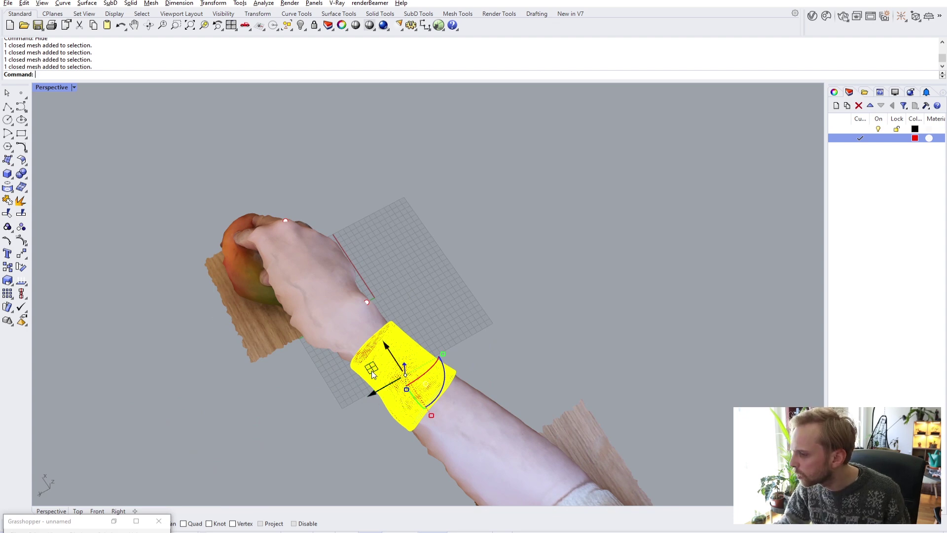
left_click_drag(372, 370, 439, 224, "alt")
left_click(523, 313)
Move the duplicated pair of cuff halves farther away from the arm.
right_click_drag(523, 313, 537, 266)
scroll(371, 275, "up", 6)
left_click(371, 278)
left_click(355, 339, "shift")
left_click_drag(411, 301, 339, 309)
left_click(226, 395)
Pull one duplicated half apart from the other so the two pieces lie separately.
mouse_move(398, 320)
right_mouse_down()
mouse_move(375, 237)
mouse_move(463, 226)
mouse_move(395, 302)
right_mouse_up()
left_click(393, 301)
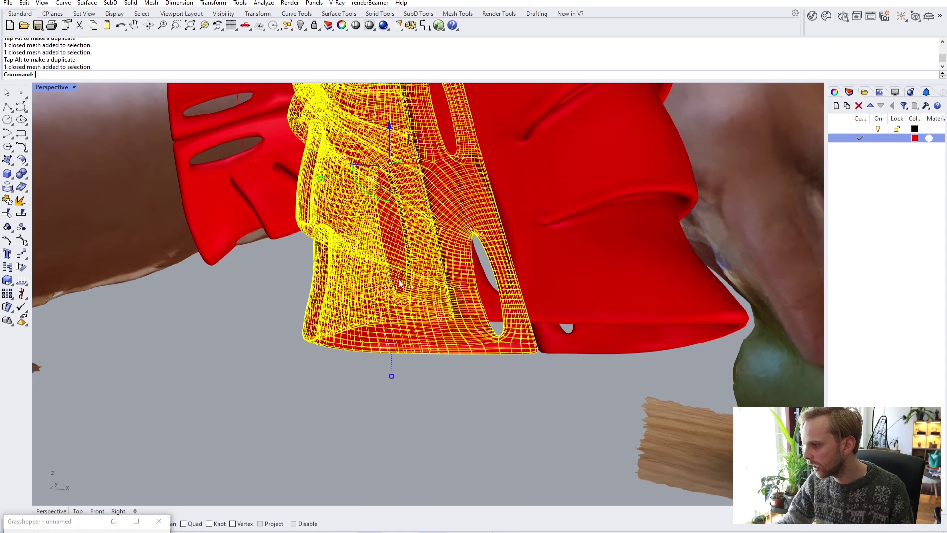
scroll(393, 316, "down", 5)
left_click_drag(429, 328, 298, 313)
left_click(460, 467)
right_click_drag(539, 406, 390, 349)
scroll(312, 312, "up", 3)
right_click_drag(312, 312, 325, 291)
left_click(259, 148)
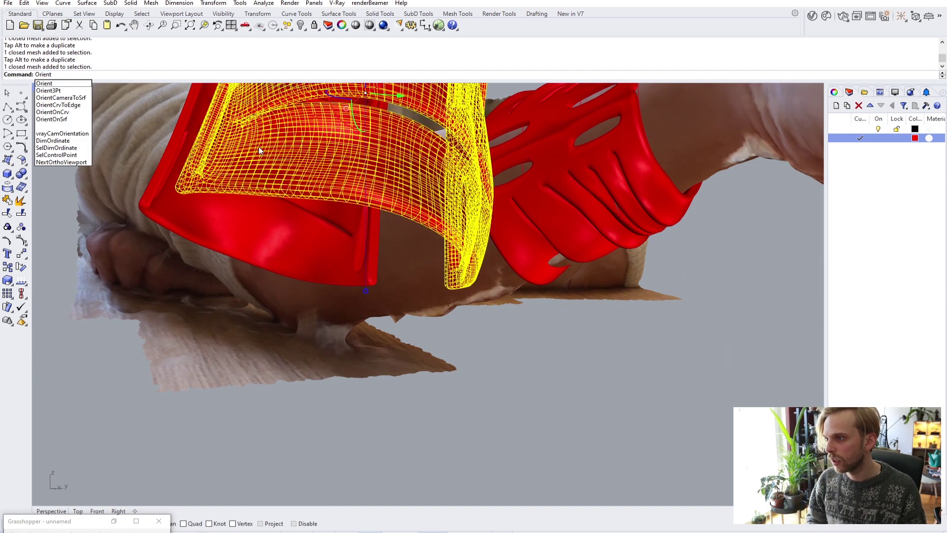
key("Return")
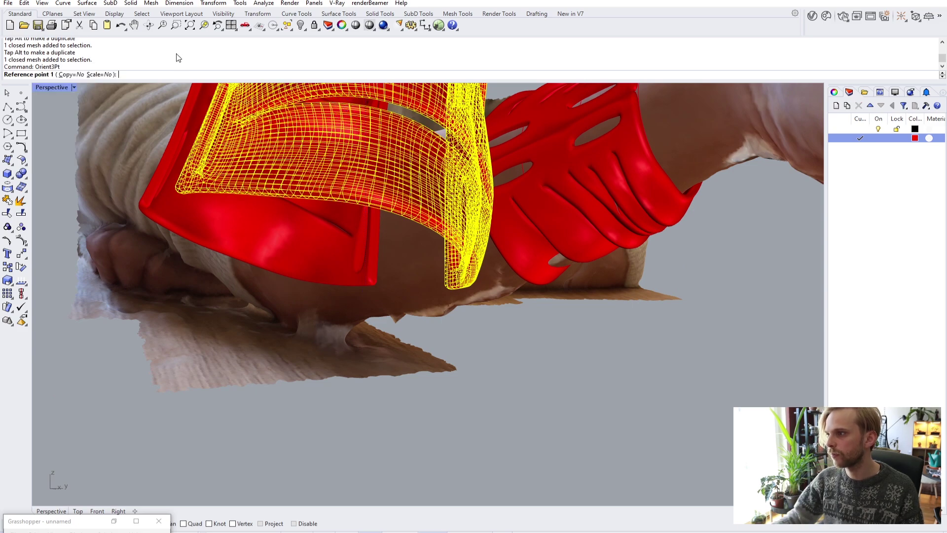
right_click_drag(257, 194, 217, 271)
key("Escape")
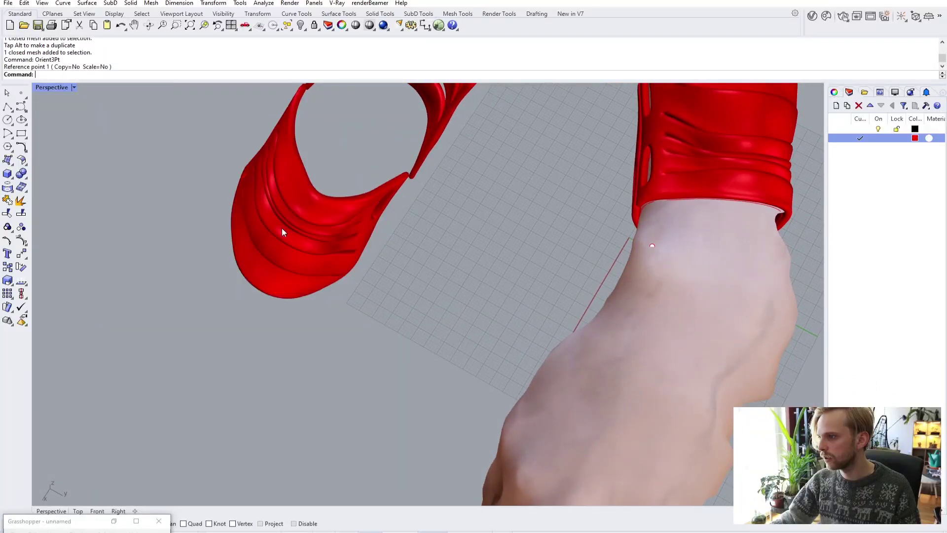
Start Orient3Pt on the outer separated half with Vertex snap on and set reference point 1 at one end tip.
scroll(302, 116, "up", 6)
right_click_drag(305, 118, 273, 244, "shift")
left_click(234, 201)
scroll(264, 117, "up", 5)
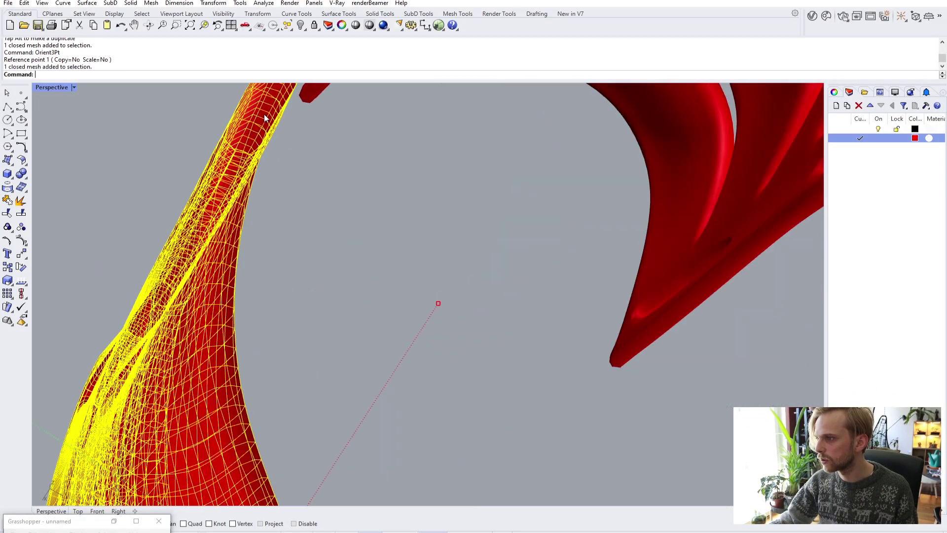
right_click_drag(266, 116, 274, 170, "shift")
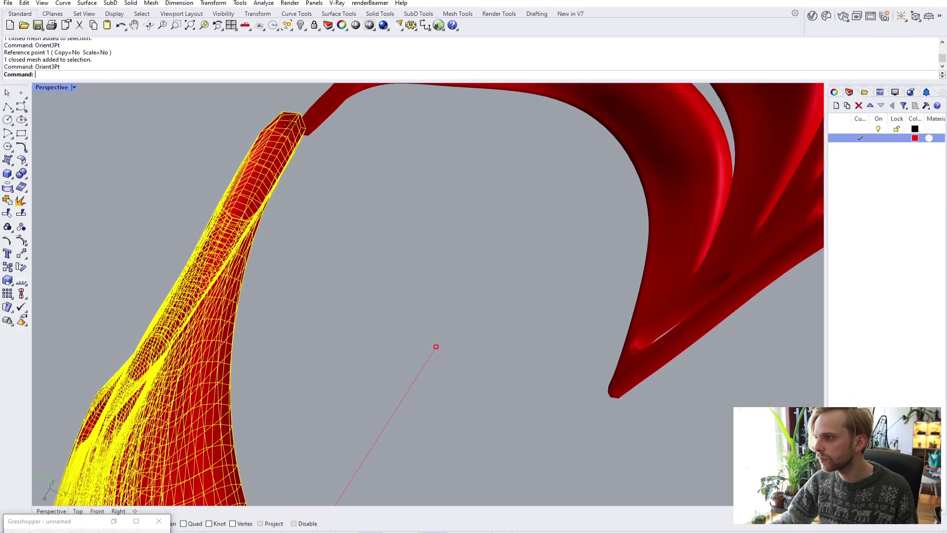
right_click(291, 125)
scroll(295, 118, "up", 5)
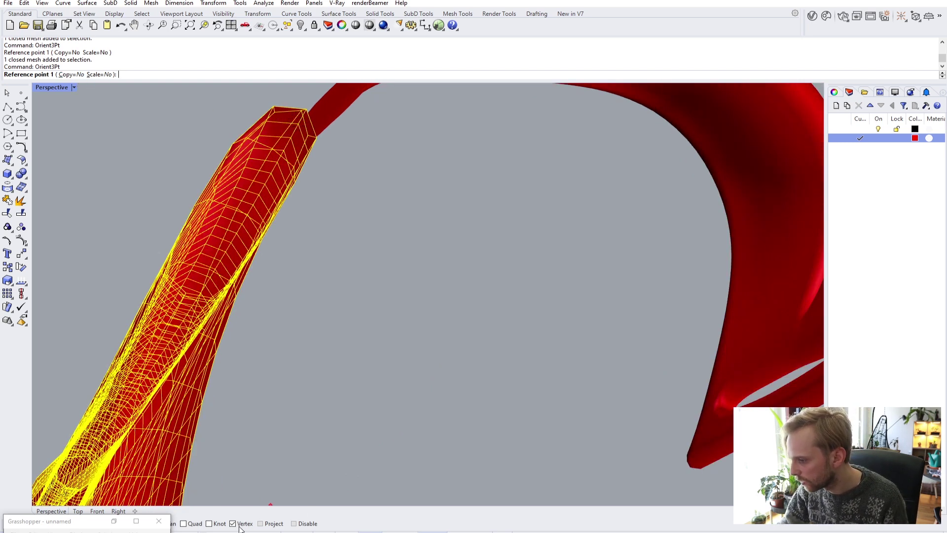
left_click(286, 132)
Set reference points 2 and 3 on vertices along the half's curved rim and at its opposite tip.
scroll(291, 138, "down", 4)
scroll(310, 335, "up", 6)
scroll(301, 280, "down", 4)
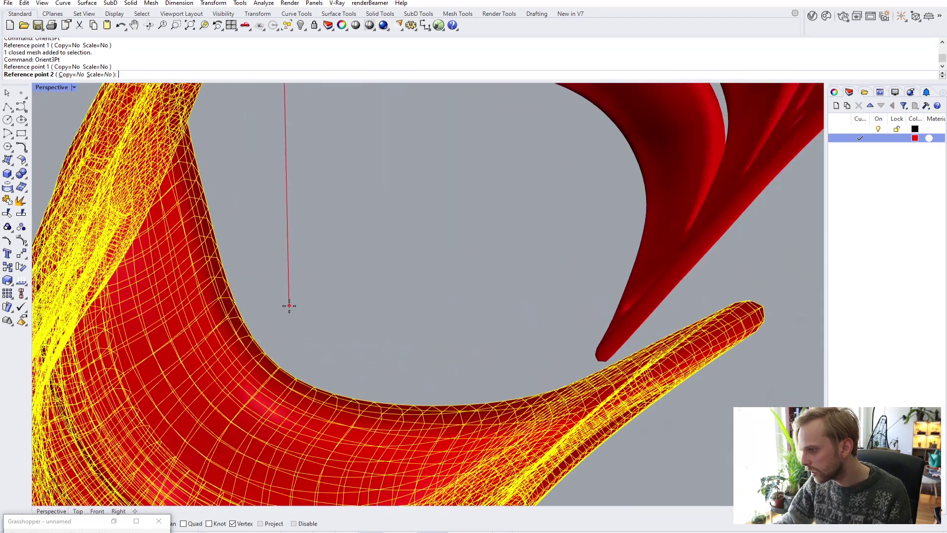
left_click(266, 352)
scroll(645, 345, "down", 3)
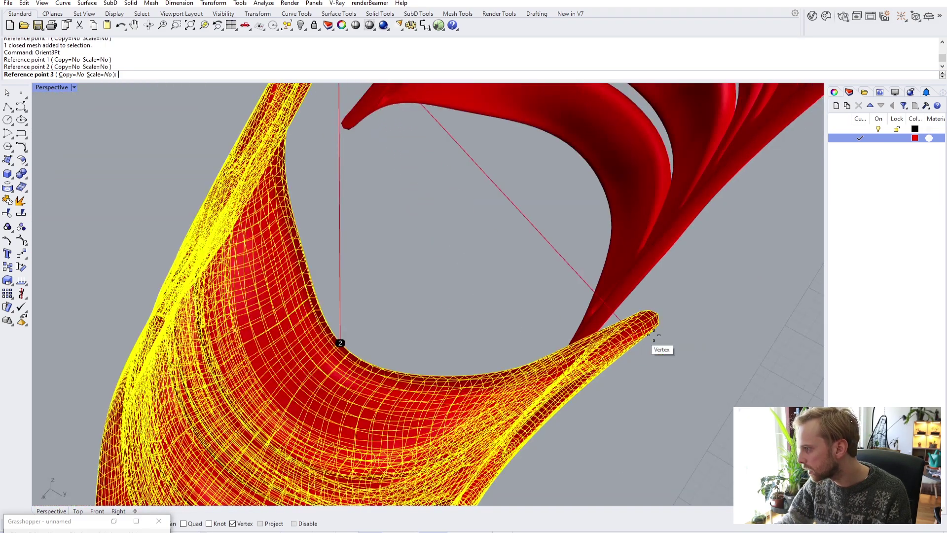
scroll(666, 328, "up", 5)
right_click_drag(606, 297, 582, 294)
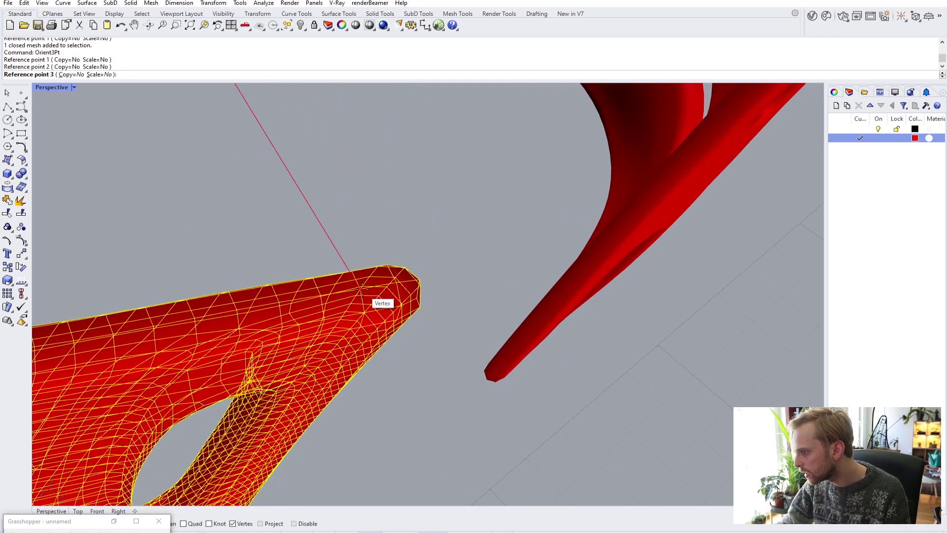
left_click(362, 289)
Set three target points in the empty space beside the model to reorient the half, without copying or scaling.
scroll(364, 290, "down", 6)
left_click(281, 298)
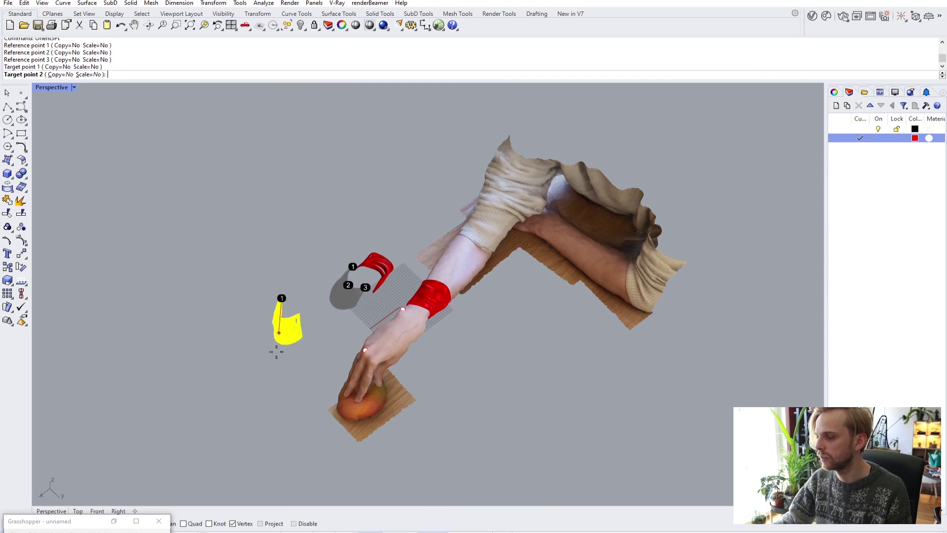
left_click(328, 345)
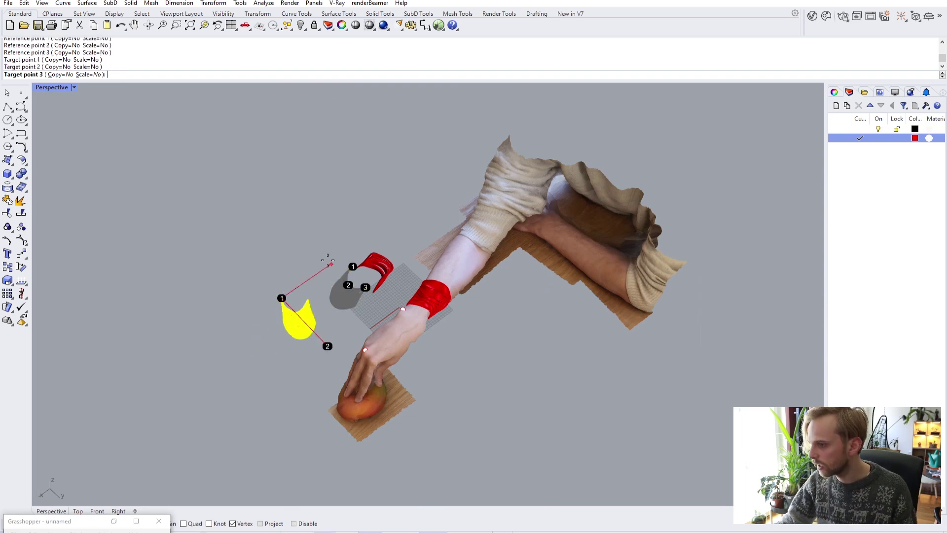
left_click(218, 341)
Examine the reoriented half from several angles and compare it with the other separated half.
scroll(308, 282, "up", 8)
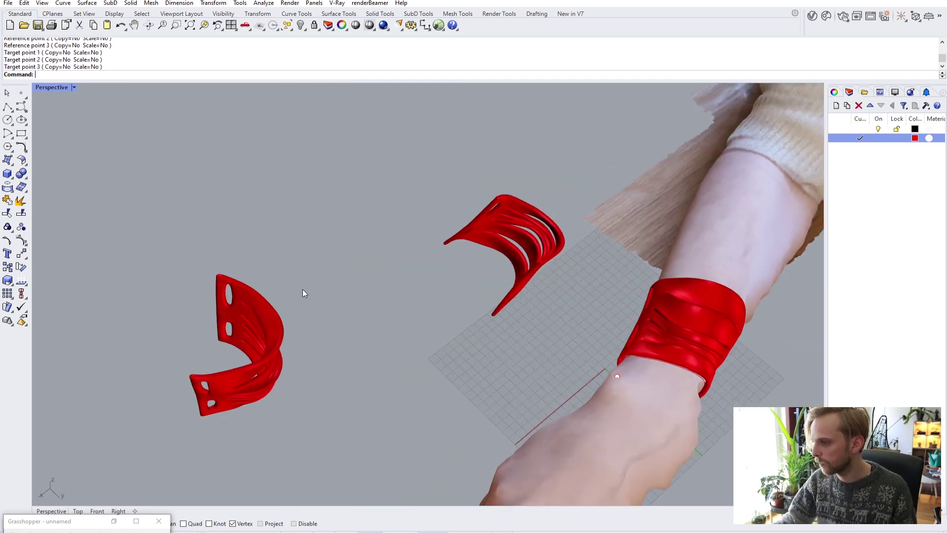
right_click_drag(316, 270, 271, 212)
scroll(322, 199, "up", 8)
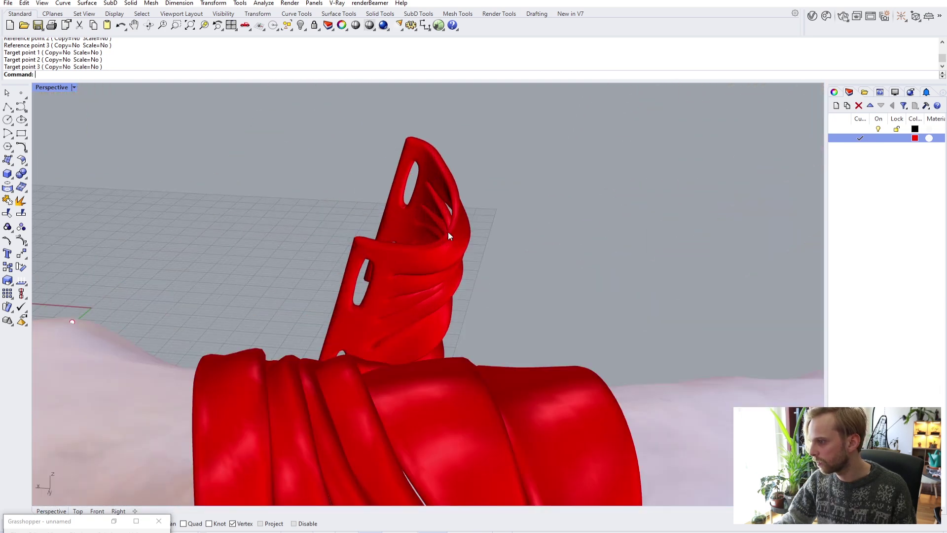
right_click_drag(446, 231, 378, 259)
scroll(400, 260, "up", 3)
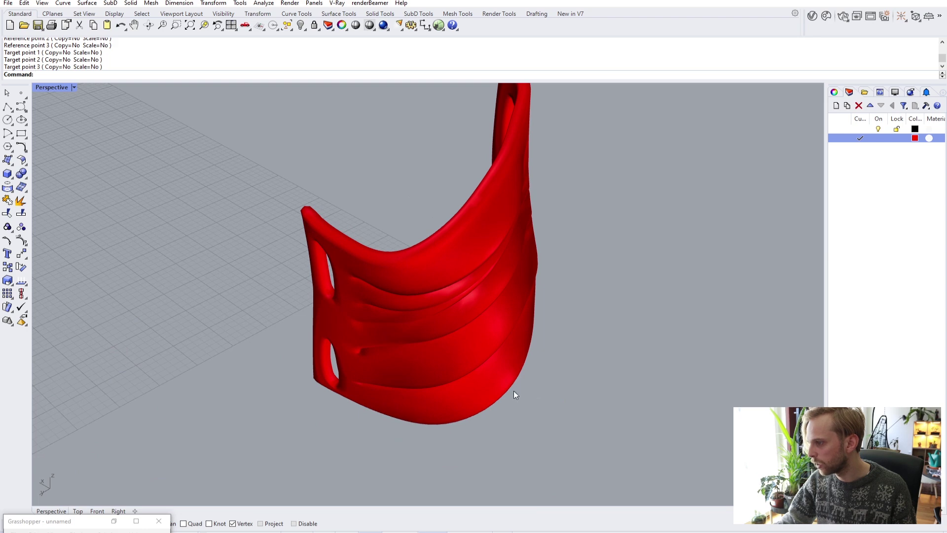
scroll(418, 313, "down", 5)
right_click_drag(218, 195, 501, 295)
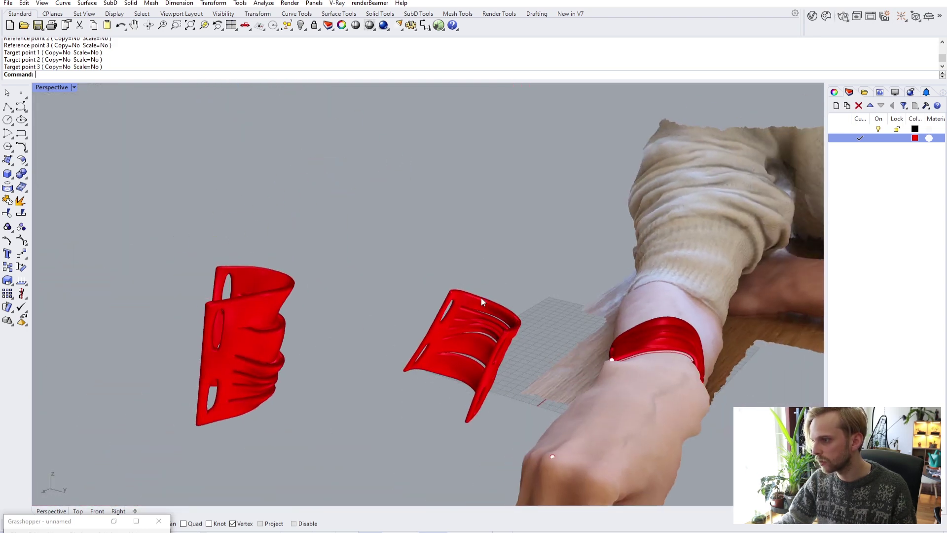
scroll(332, 345, "up", 3)
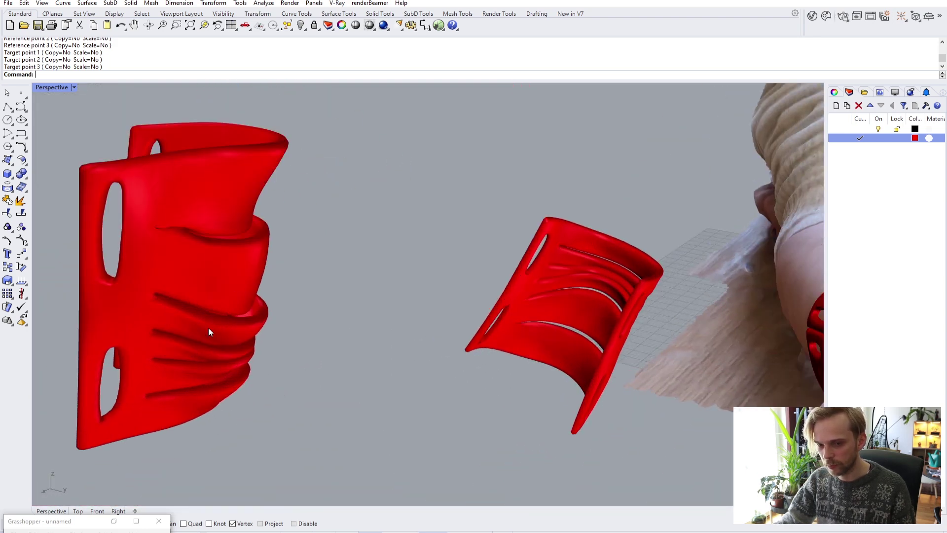
scroll(229, 252, "down", 5)
right_click_drag(362, 272, 353, 310)
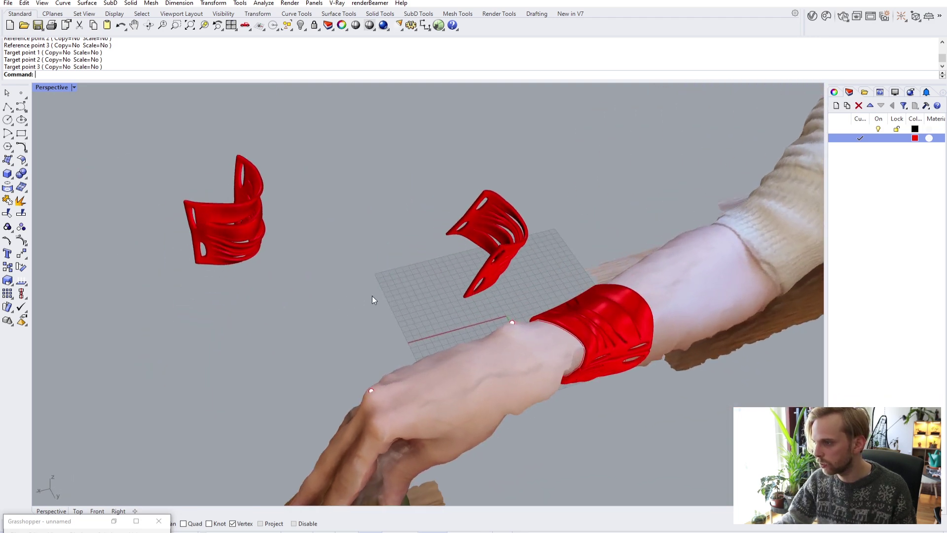
right_click_drag(573, 229, 546, 251)
right_click_drag(547, 250, 465, 285, "shift")
scroll(466, 285, "up", 2)
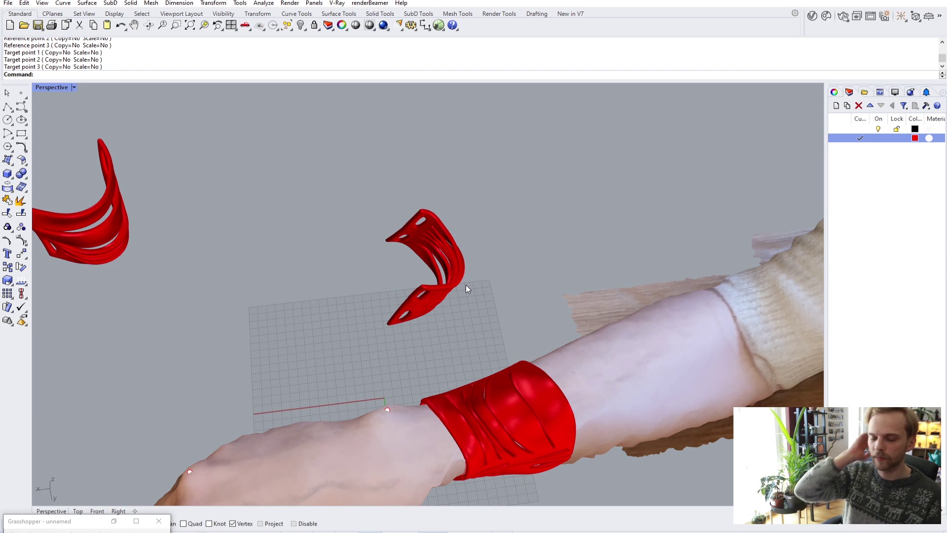
Start Orient3Pt on the other separated half and set reference point 1 on a vertex at one end tip.
scroll(469, 226, "up", 4)
right_click_drag(451, 267, 419, 274)
scroll(445, 404, "up", 1)
scroll(405, 270, "down", 1)
scroll(422, 237, "up", 2)
left_click(441, 220)
right_click(424, 210)
scroll(410, 199, "up", 1)
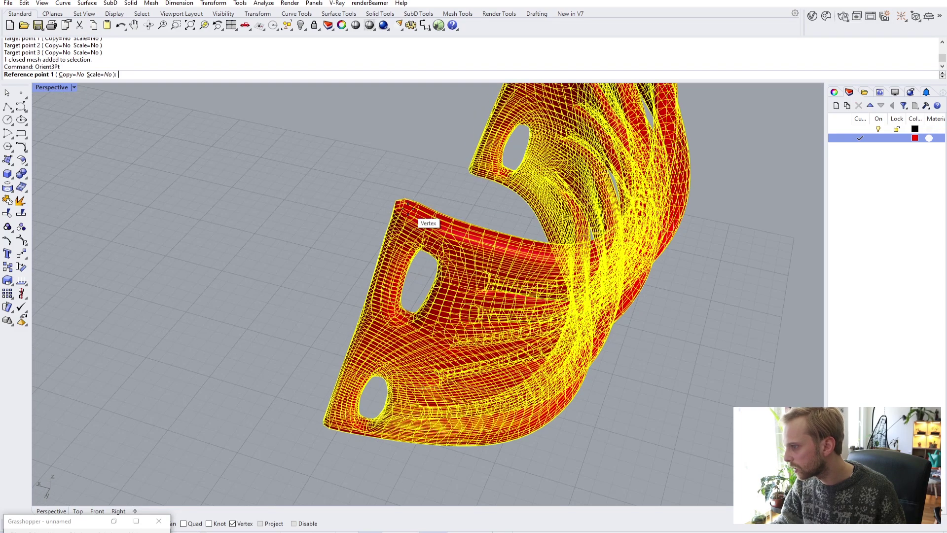
left_click(408, 201)
Set reference point 2 on a vertex along the half's curved rim and reference point 3 at its opposite tip.
scroll(420, 230, "down", 5)
right_click_drag(430, 239, 301, 262)
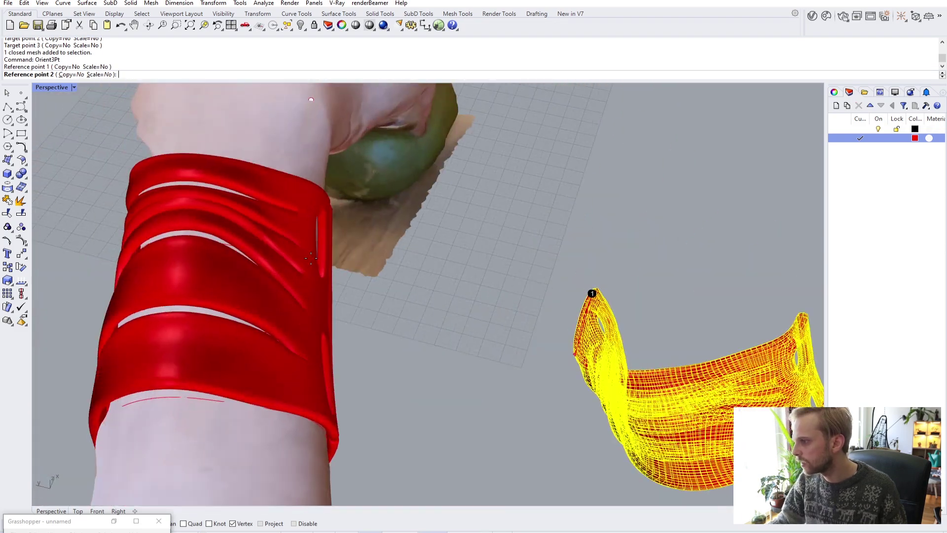
scroll(301, 264, "down", 4)
scroll(474, 327, "up", 6)
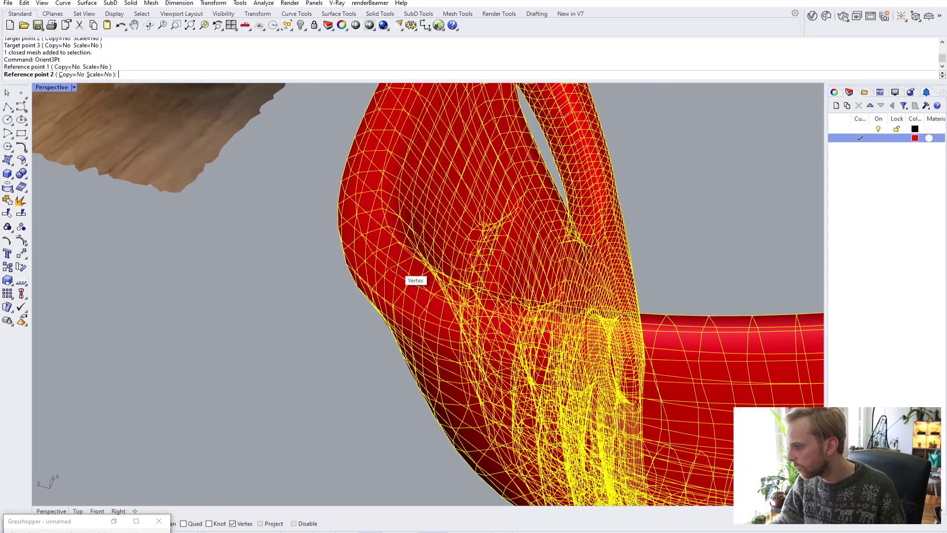
left_click(409, 281)
scroll(414, 279, "down", 4)
scroll(634, 237, "up", 5)
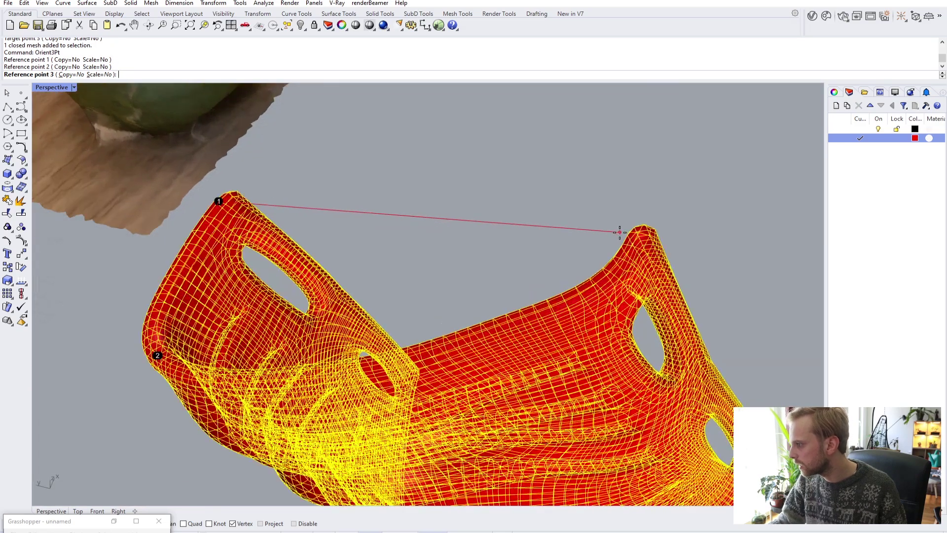
left_click(651, 233)
Set three target points in the empty space beside the arm to reorient this half, without copying or scaling.
scroll(650, 235, "down", 8)
right_click_drag(649, 239, 575, 249)
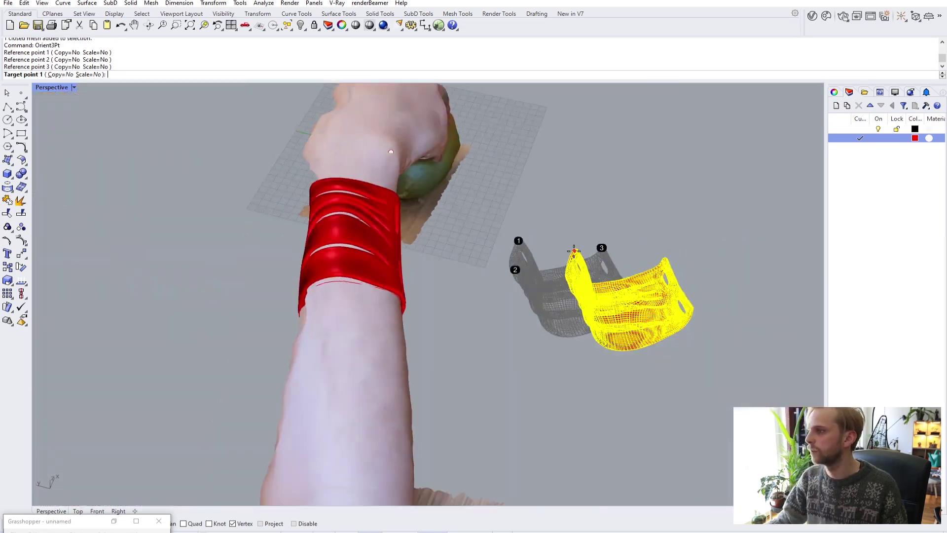
scroll(574, 248, "down", 6)
scroll(570, 165, "up", 4)
left_click(576, 167)
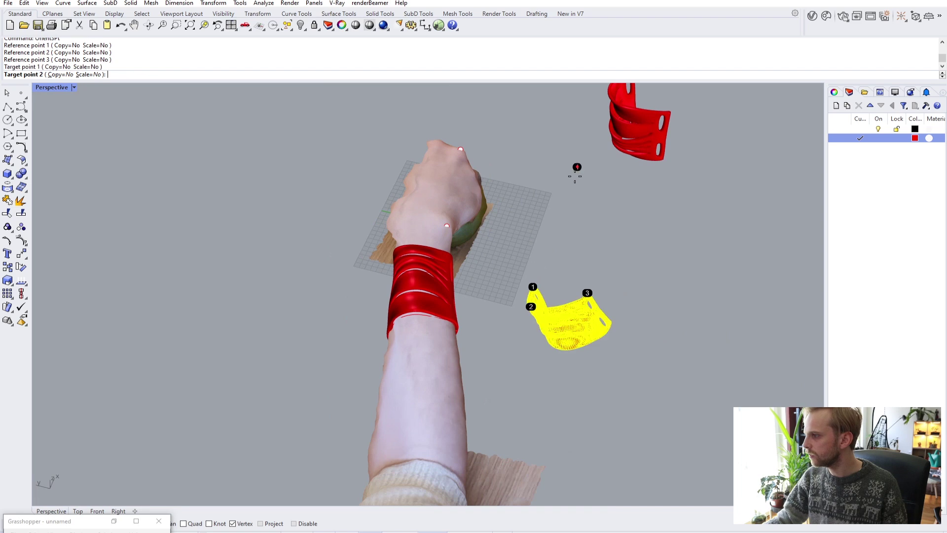
left_click(552, 240)
left_click(505, 153)
Move the reoriented half nearer the arm to the far side of the other half.
right_click_drag(675, 216, 467, 235)
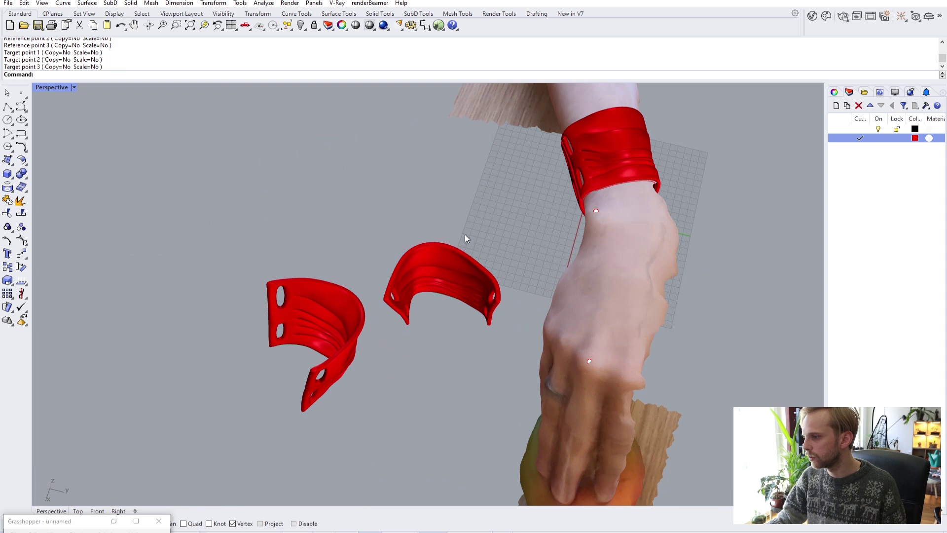
left_click(476, 295)
left_click_drag(474, 336, 275, 431)
key("Escape")
right_click_drag(275, 431, 171, 298)
Rotate the moved half in its plane and shift it so the two halves nest compactly into each other.
left_click(213, 302)
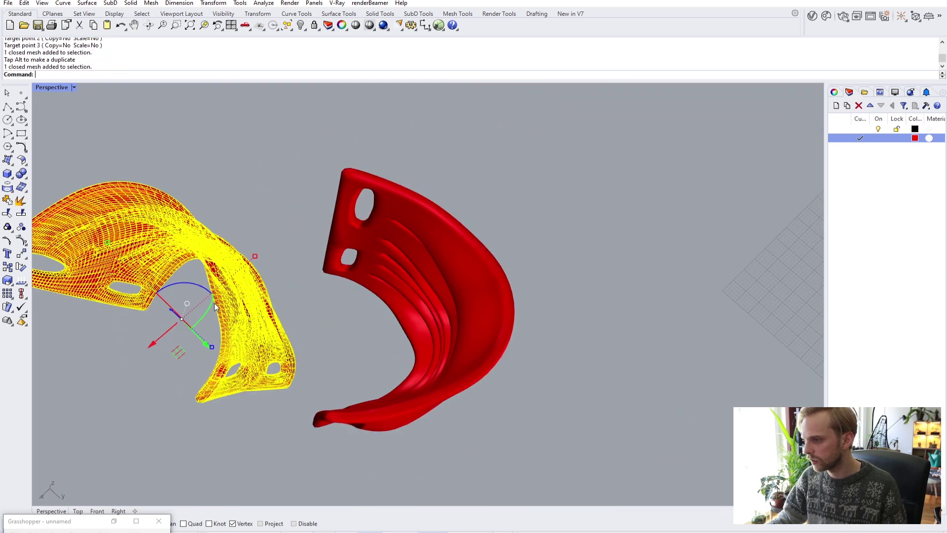
left_click_drag(181, 285, 219, 356)
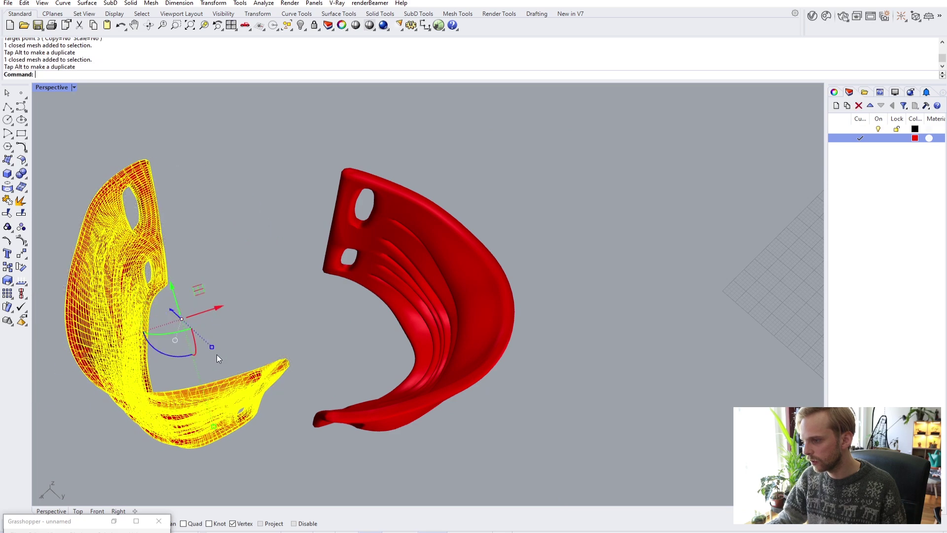
left_click_drag(198, 290, 290, 221)
left_click(502, 165)
right_click_drag(502, 166, 469, 311)
Create a bounding box around the two nested halves and view it from the side.
left_click_drag(285, 161, 285, 160)
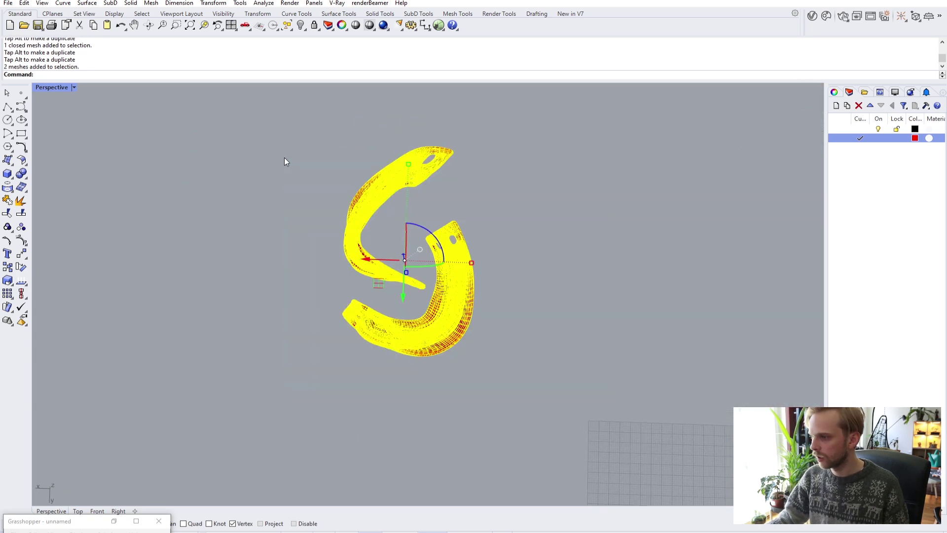
key("Return")
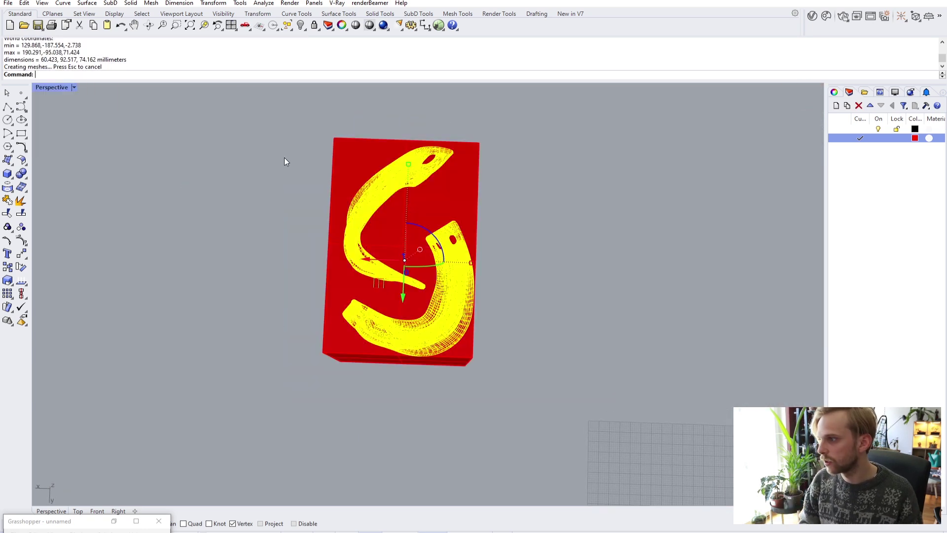
mouse_move(338, 103)
right_mouse_down()
mouse_move(486, 95)
mouse_move(614, 335)
right_mouse_up()
key("Escape")
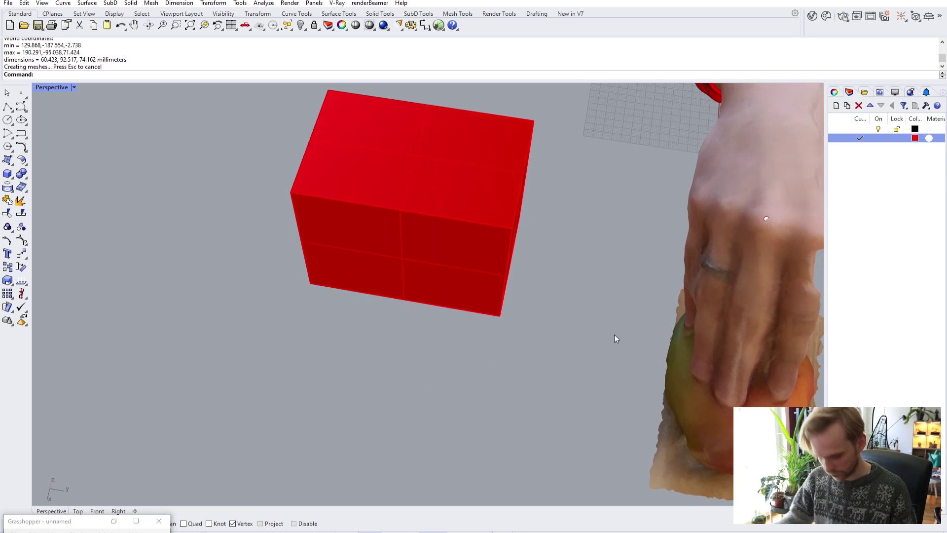
Measure the long bottom edge of the bounding box with Distance and delete the box.
type("Distance")
key("Return")
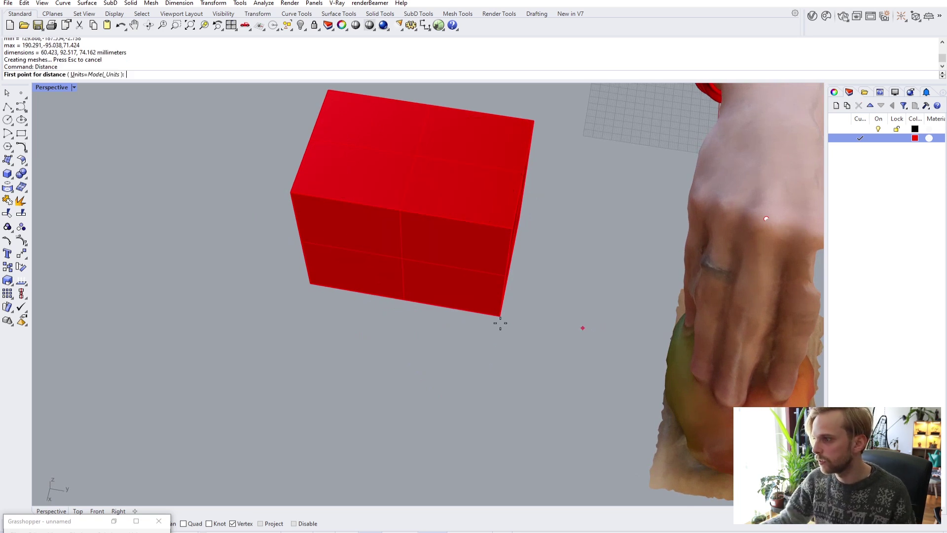
left_click(304, 285)
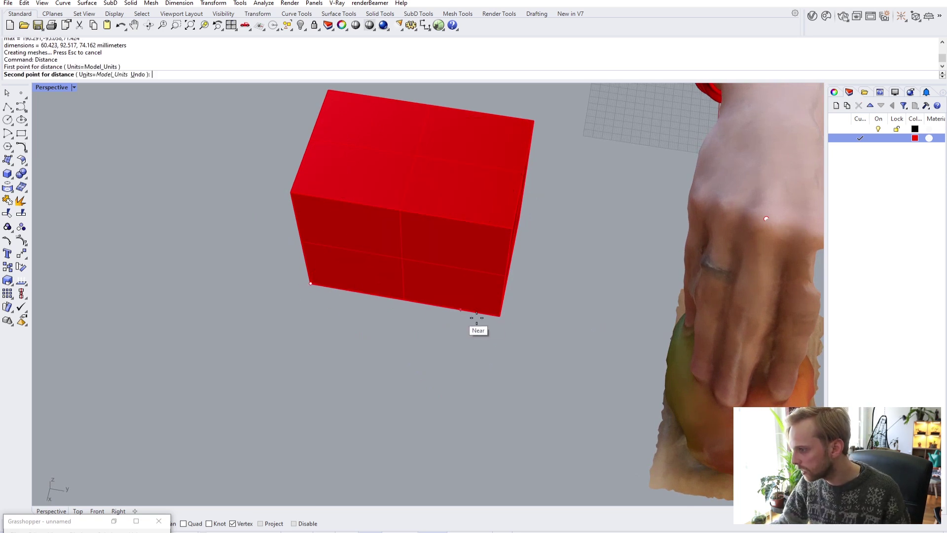
left_click(502, 320)
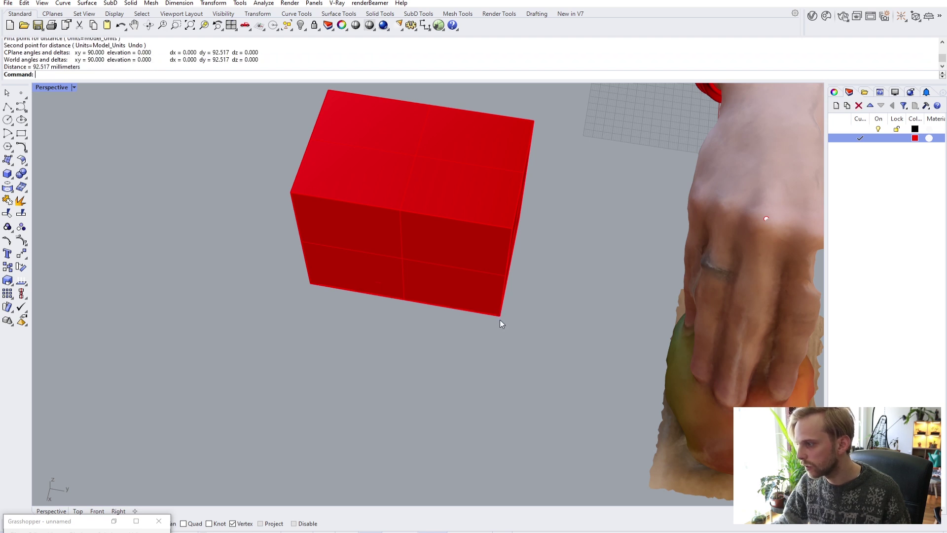
right_click_drag(281, 261, 385, 259)
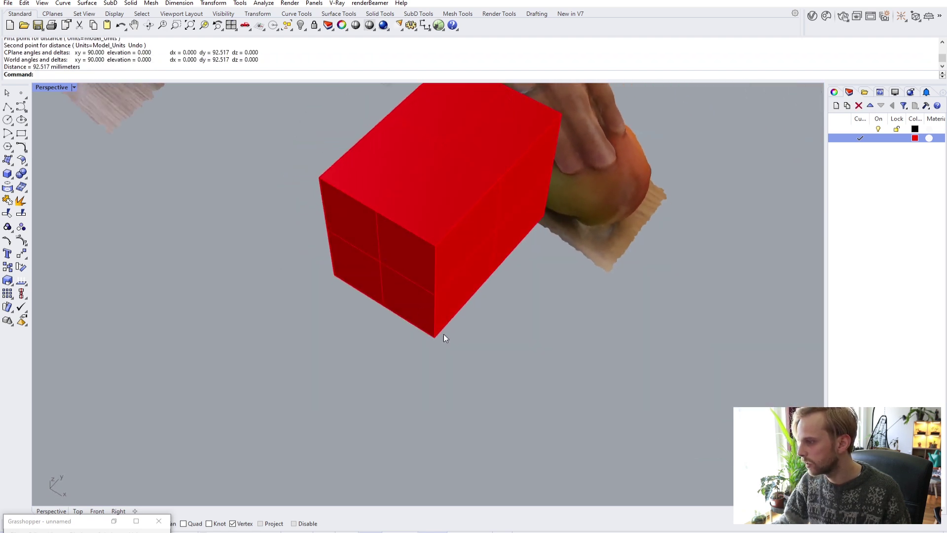
right_click_drag(443, 333, 375, 335)
left_click(397, 271)
key("Delete")
Select both nested halves and start the Export command.
left_click_drag(573, 344, 283, 162)
type("ExpoER")
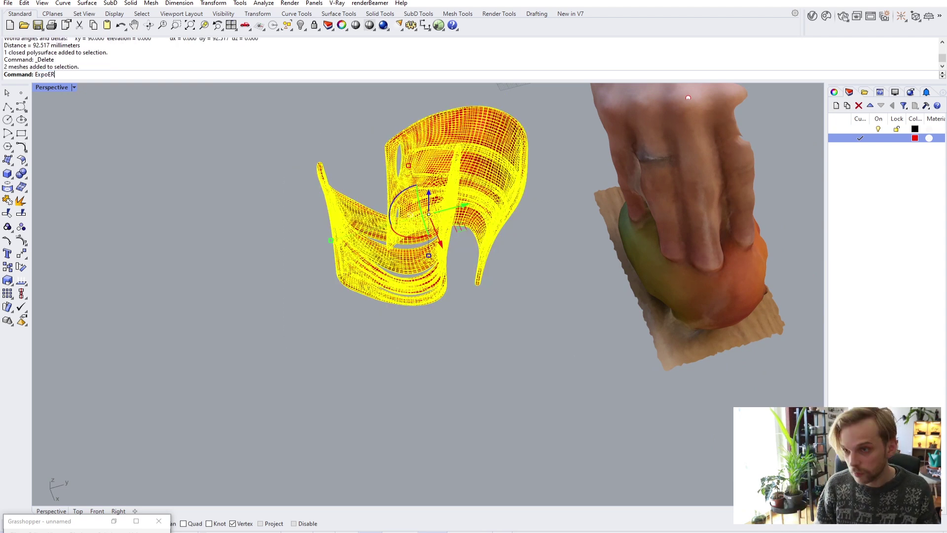
key("BackSpace")
key("BackSpace")
type("ER")
key("BackSpace")
key("BackSpace")
type("rt")
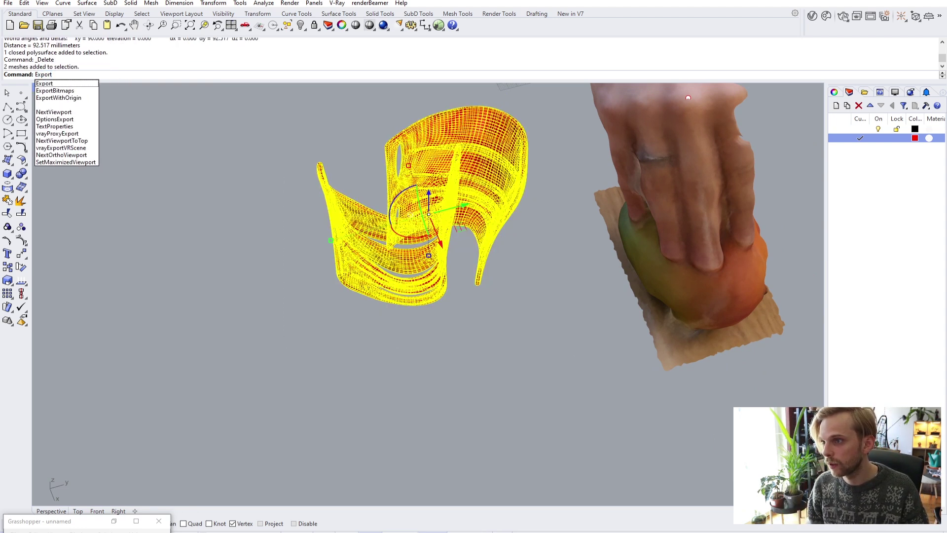
key("Return")
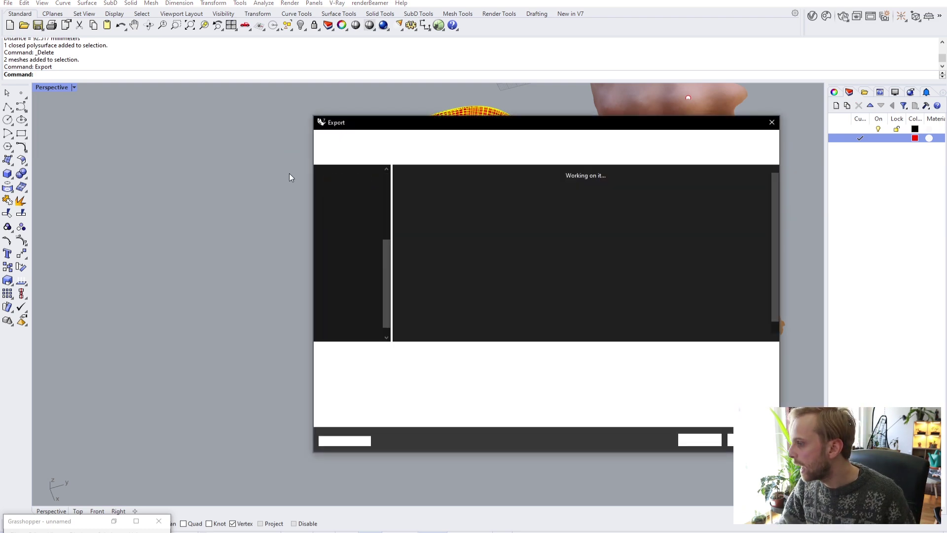
Export the selected halves to the Desktop as a binary STL (Stereolithography) file named BRACELET.
left_click(423, 364)
key("s")
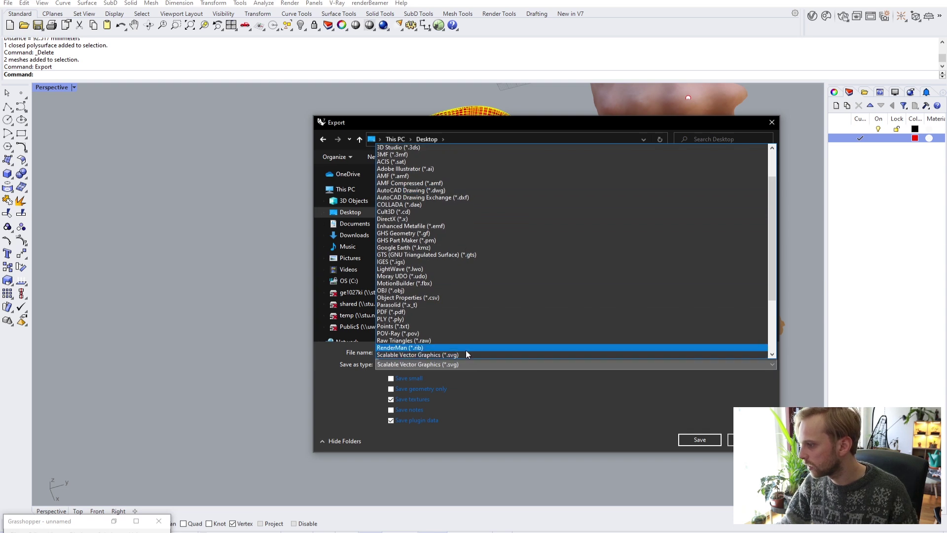
scroll(463, 345, "down", 4)
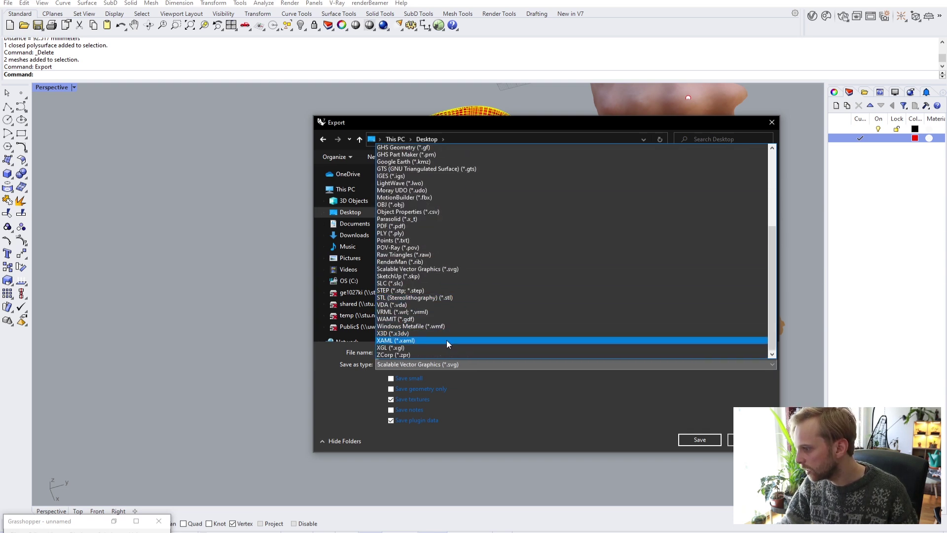
left_click(467, 298)
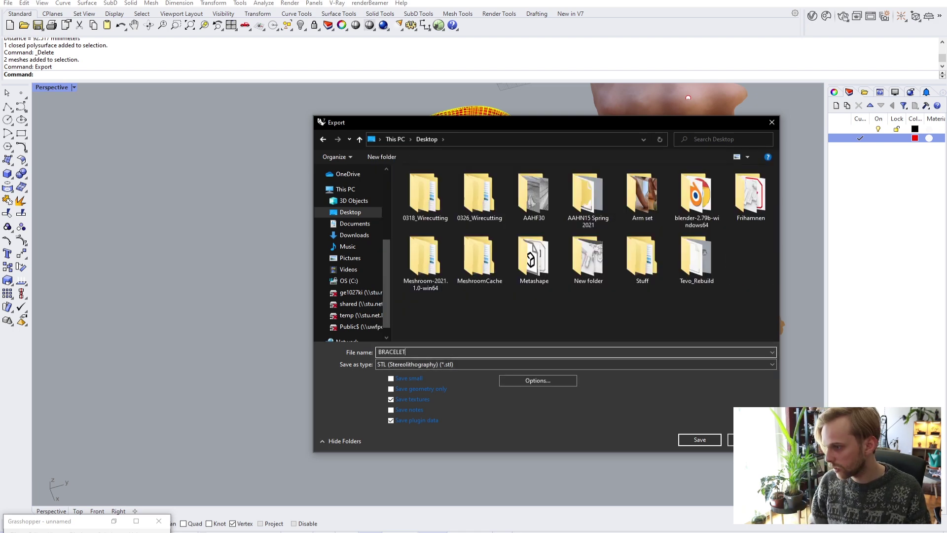
key("Return")
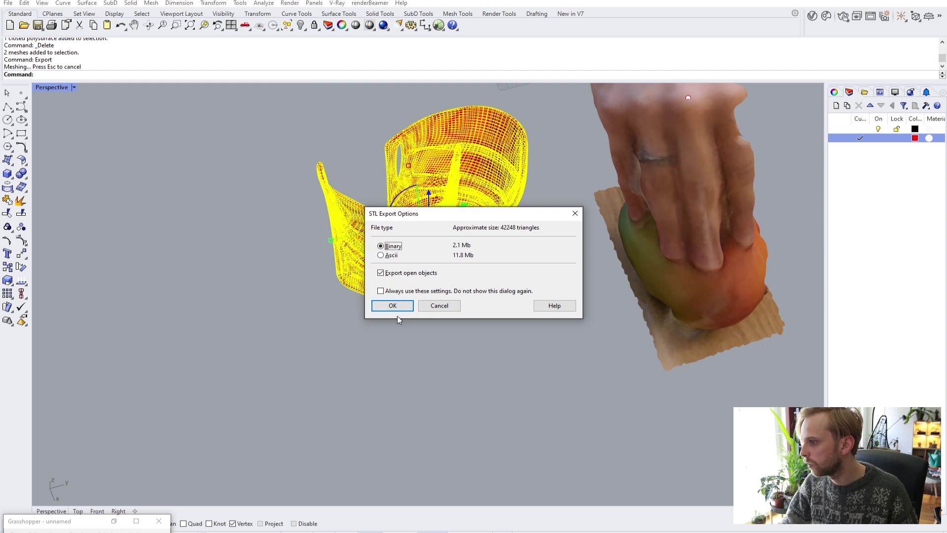
left_click(398, 309)
Check the object description of each half with the What command to see whether its mesh is valid and closed.
left_click(435, 156)
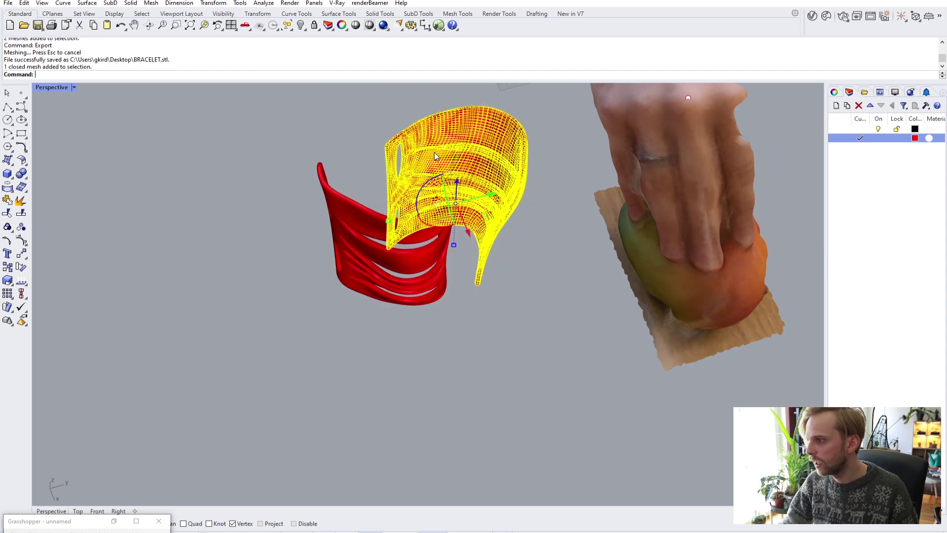
key("Return")
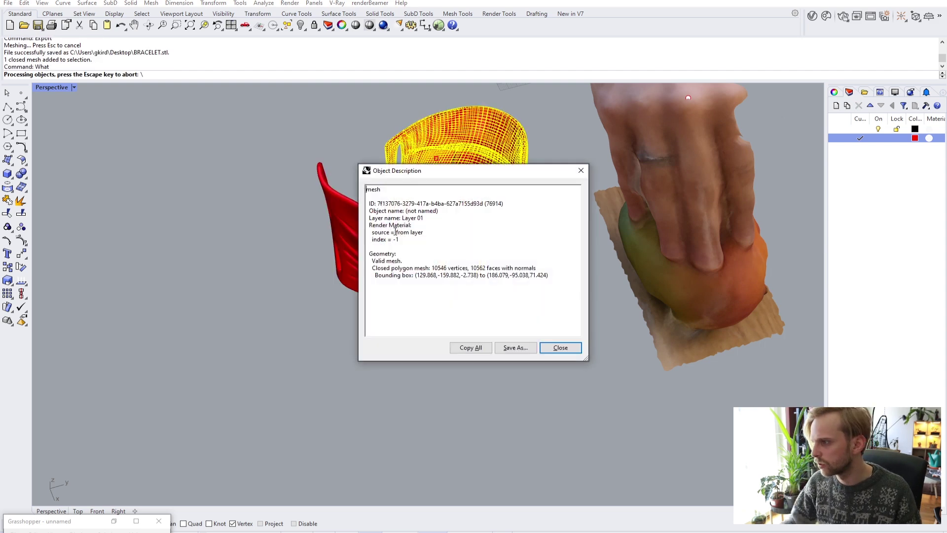
left_click(553, 346)
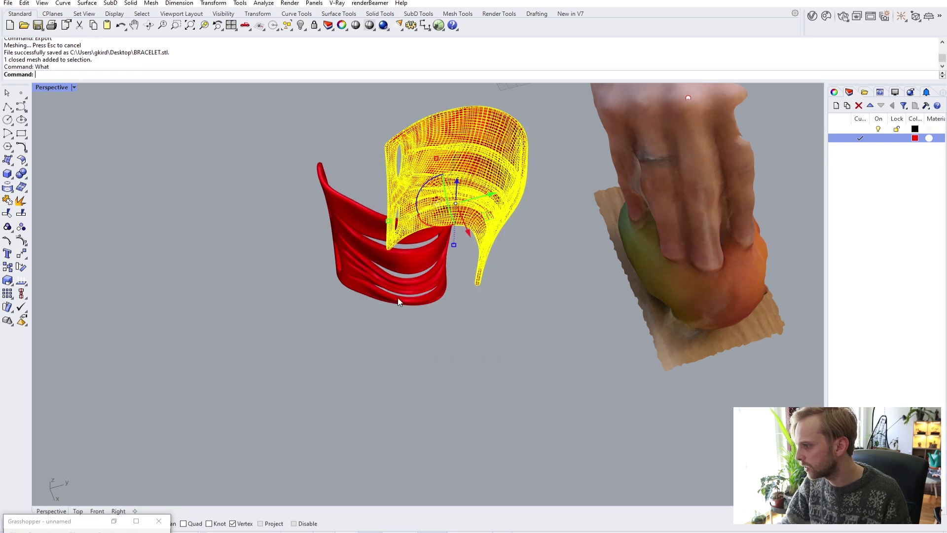
left_click(394, 301)
key("Return")
left_click(552, 346)
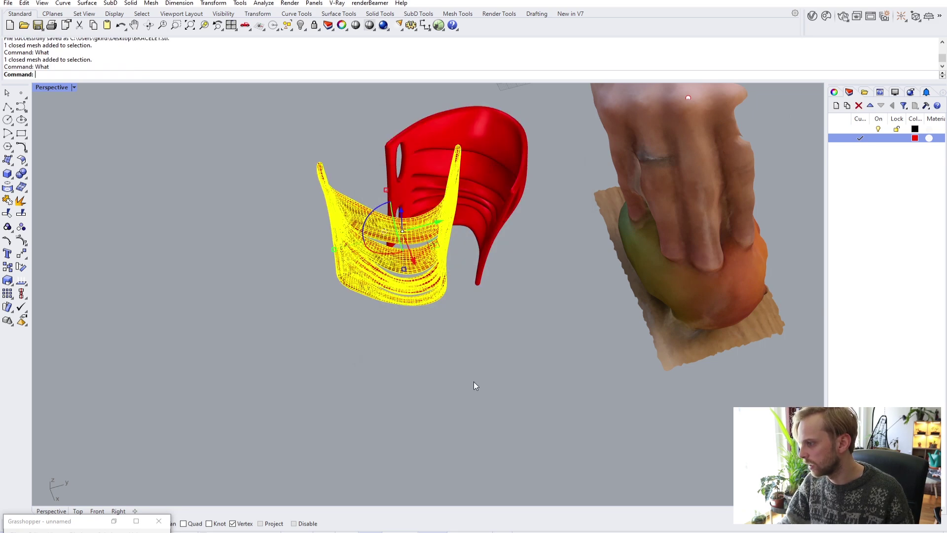
left_click(495, 377)
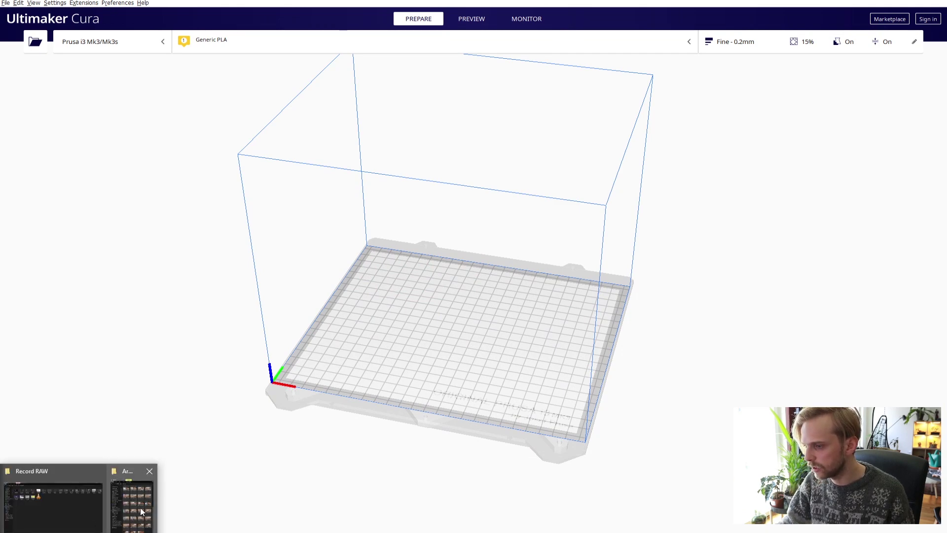
Switch to Ultimaker Cura and load the BRACELET file from the Desktop onto the build plate.
left_click(142, 507)
left_click(533, 153)
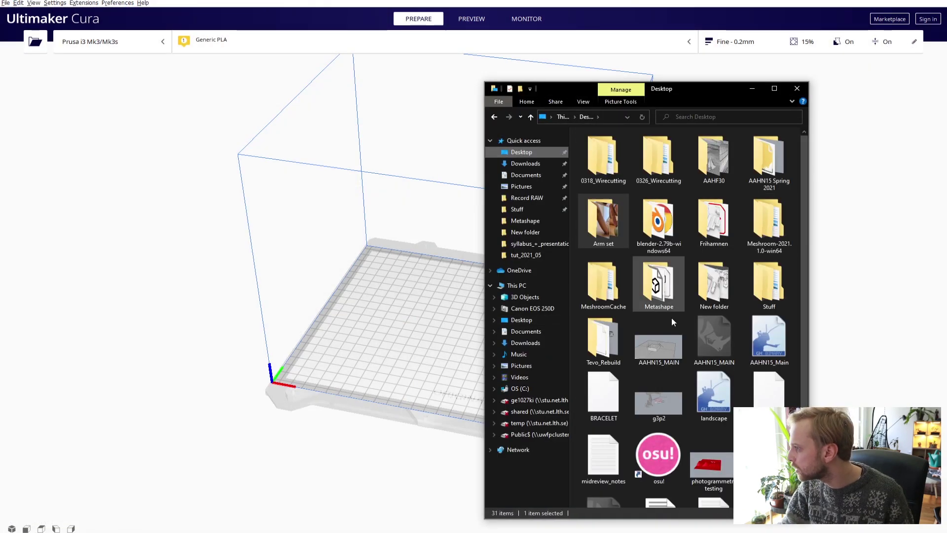
scroll(685, 387, "down", 2)
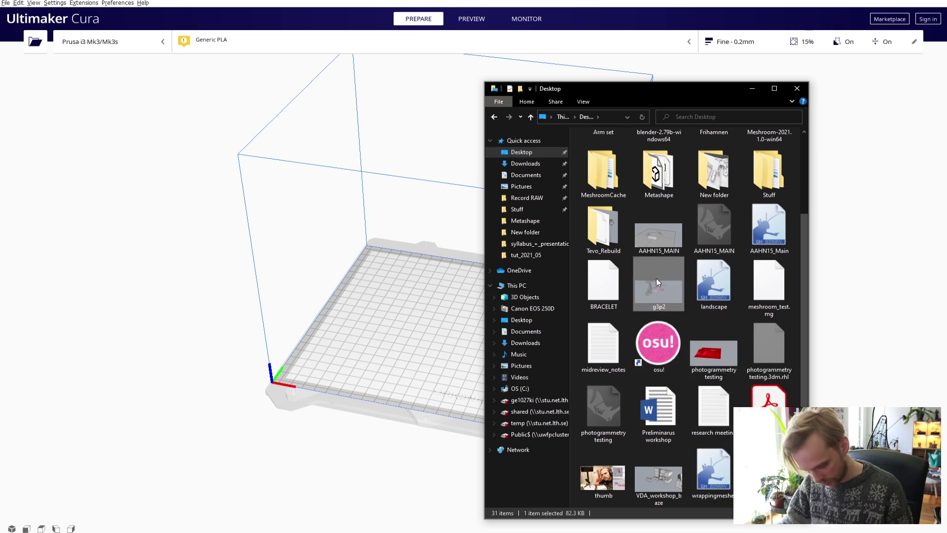
scroll(656, 278, "up", 1)
left_click(611, 325)
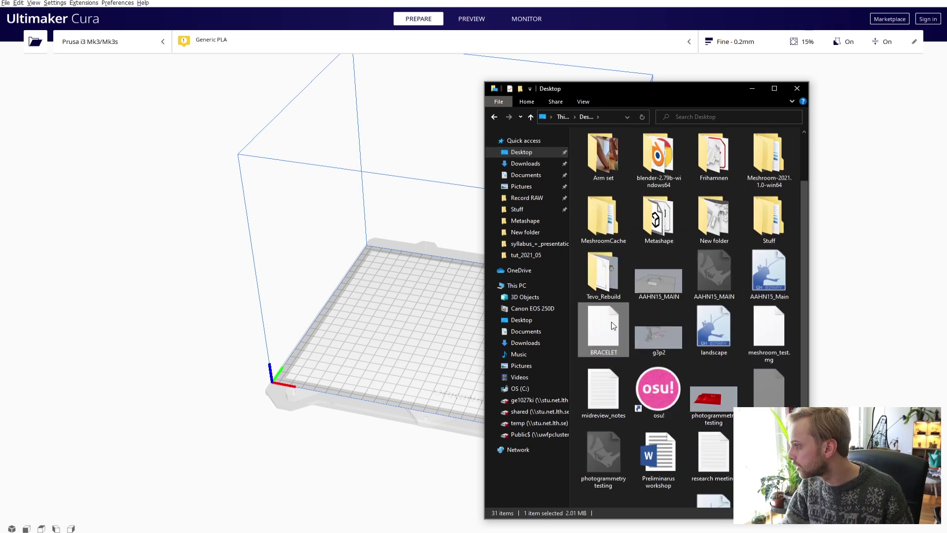
left_click_drag(607, 329, 434, 303)
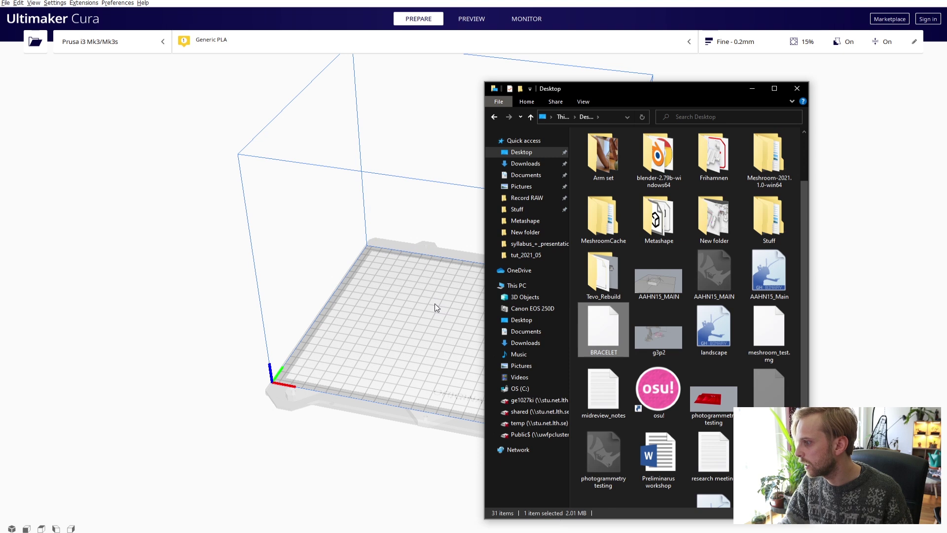
left_click(437, 125)
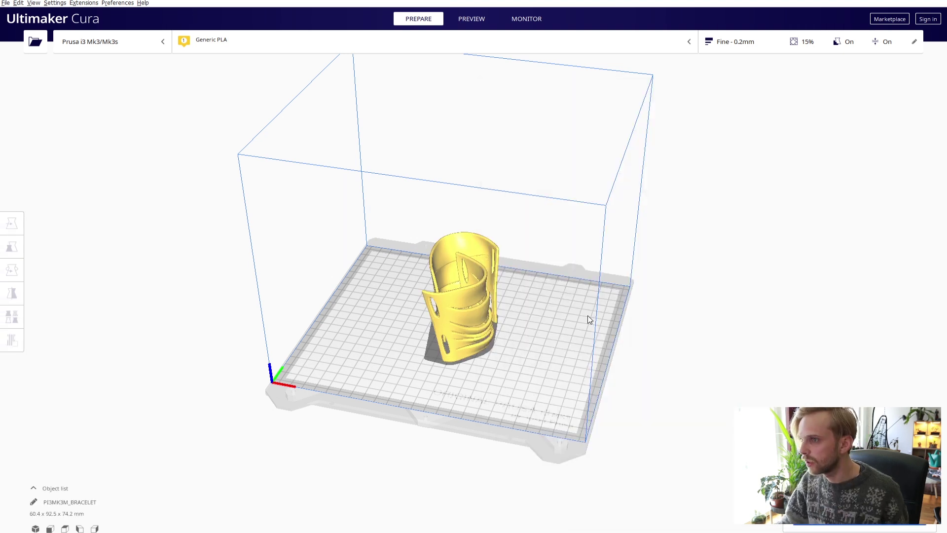
Open the list of preset printers.
left_click(138, 43)
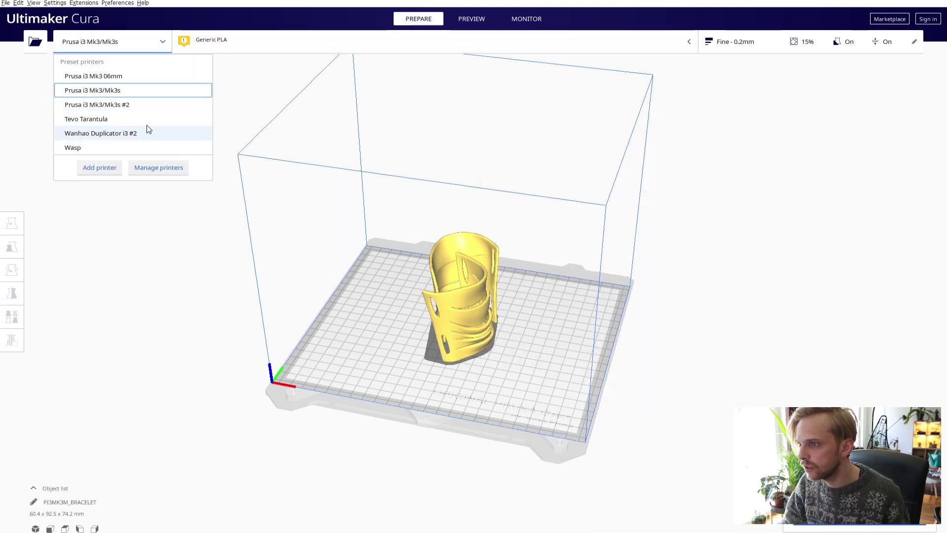